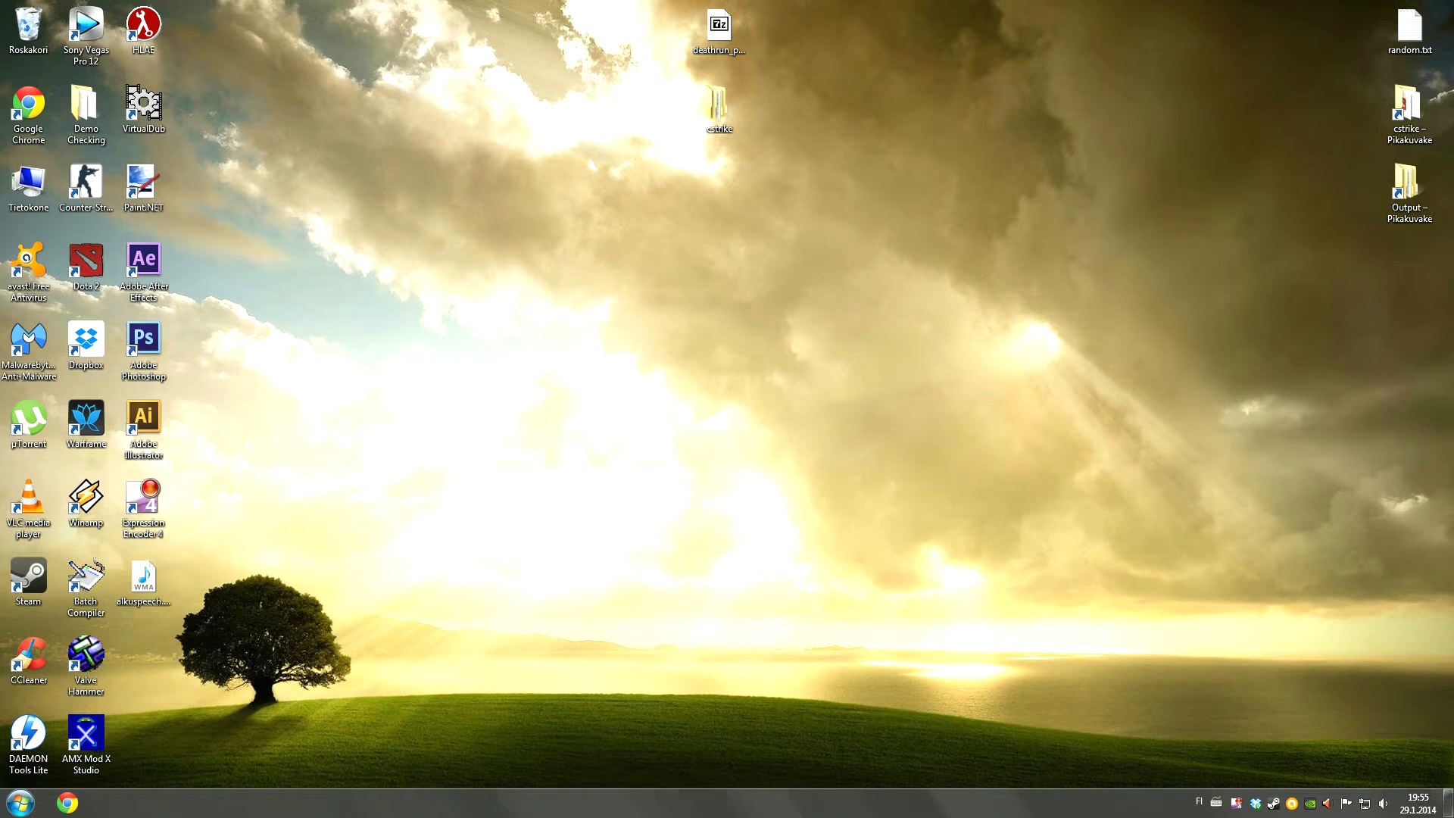
Step: Open the bookmarked GS HL Tools site in Chrome and go to its Mapping Tools page
{"action": "left_click", "coordinate": [67, 802]}
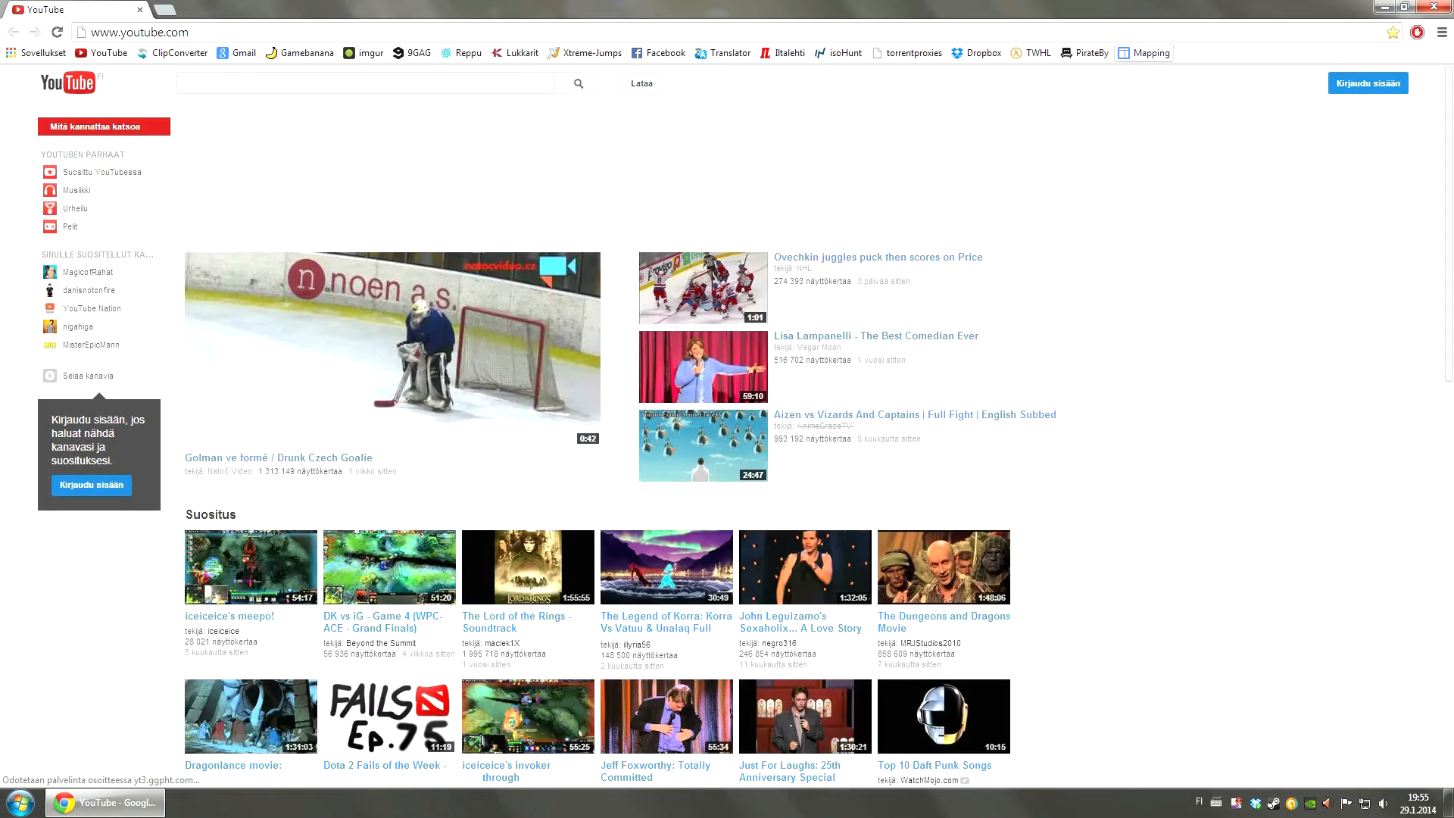
{"action": "left_click", "coordinate": [1144, 53]}
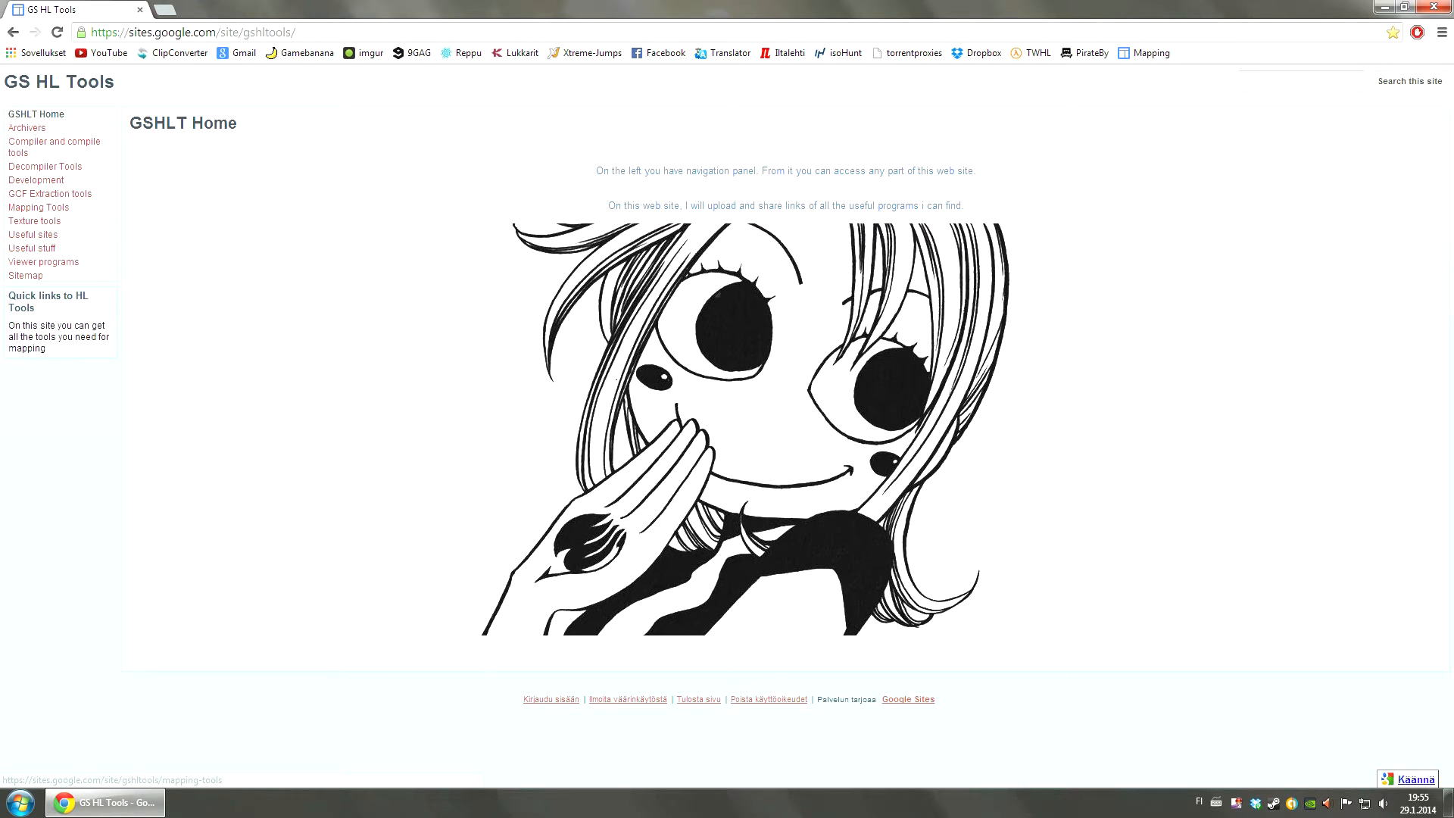
{"action": "triple_click", "coordinate": [785, 206]}
{"action": "left_click", "coordinate": [785, 205]}
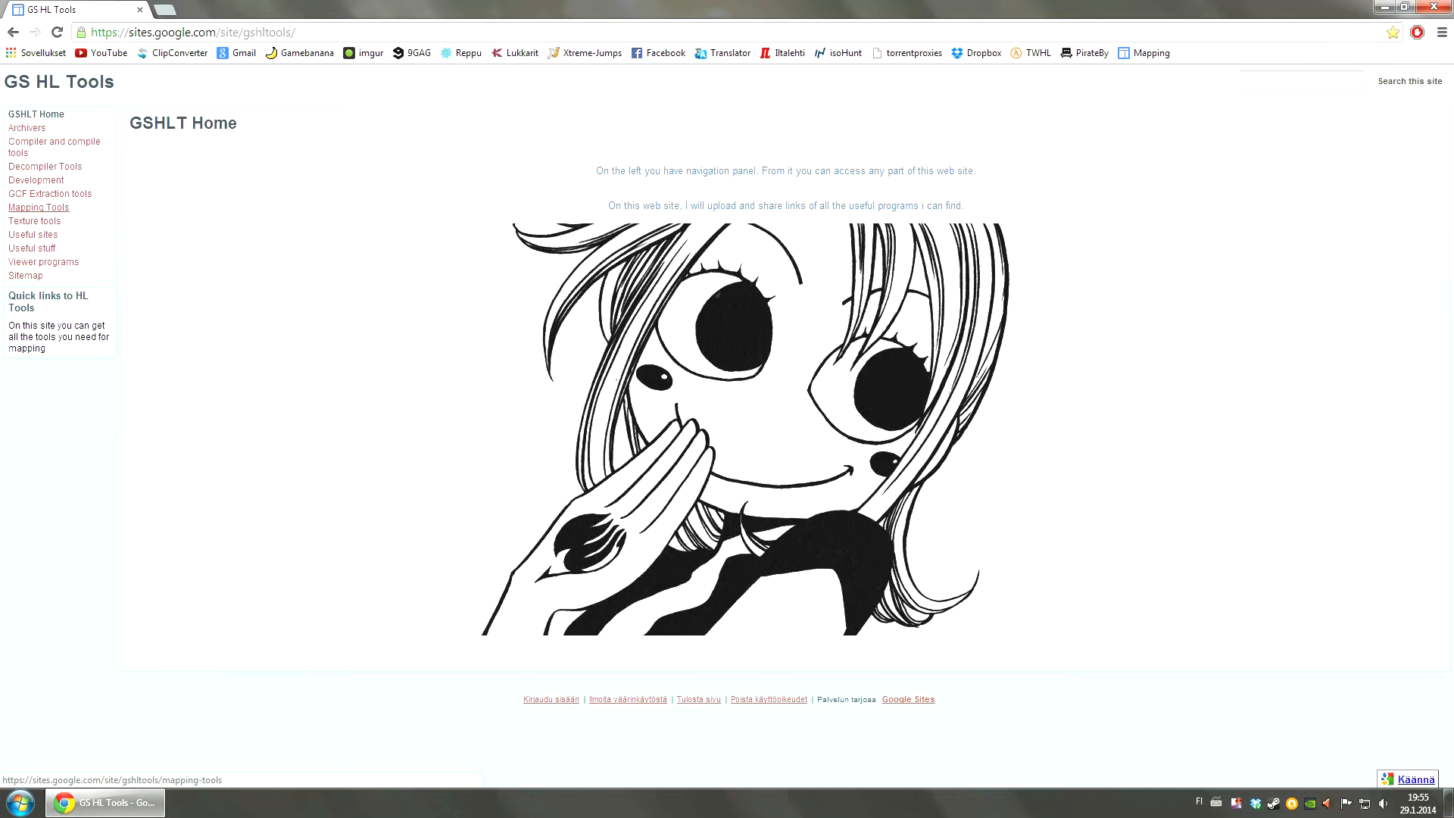
{"action": "left_click", "coordinate": [39, 207]}
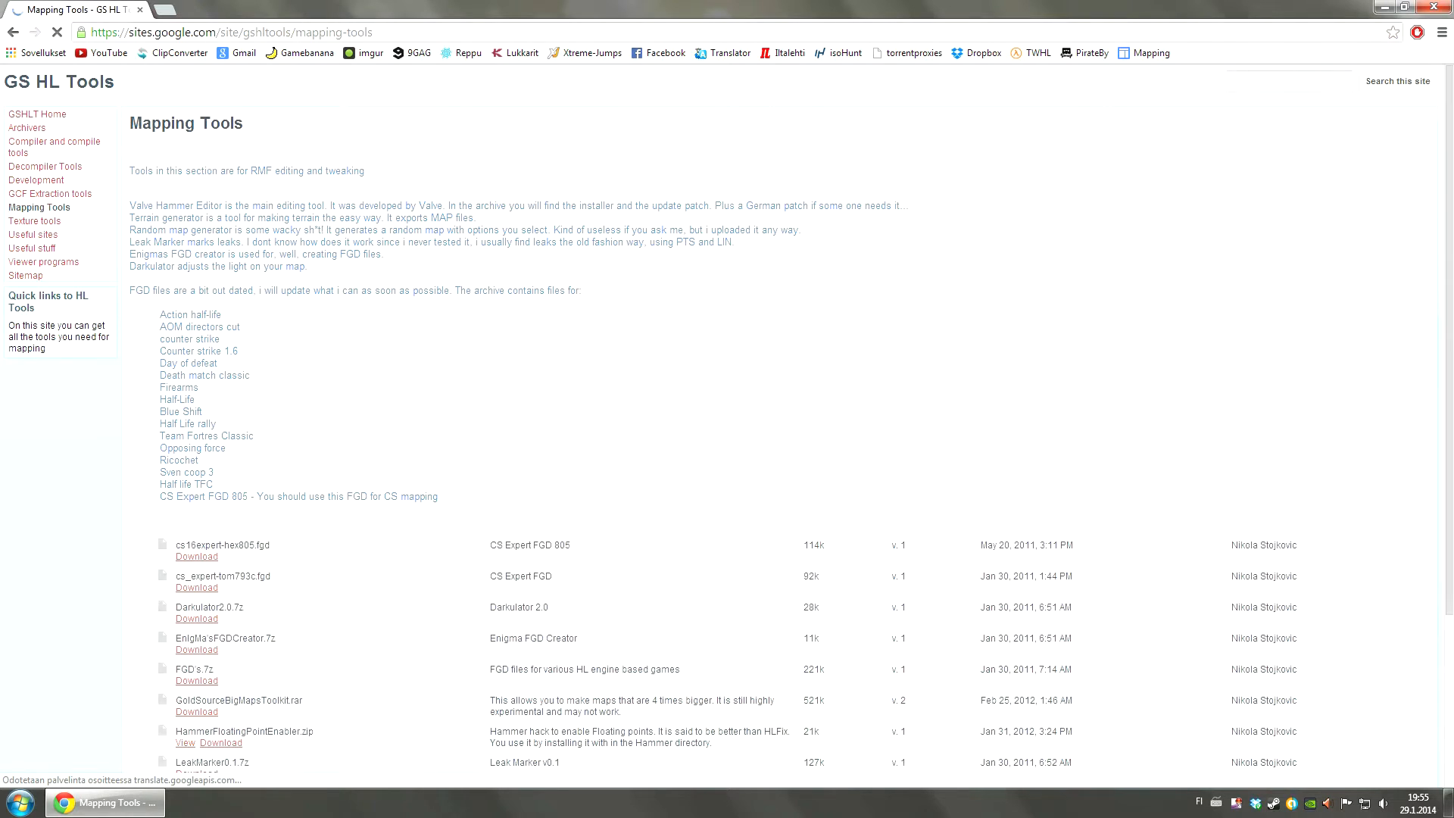
Step: Download the ValveHammerEditor3.5.7z archive from the Mapping Tools file list
{"action": "scroll", "coordinate": [39, 207], "scroll_direction": "down", "scroll_amount": 3}
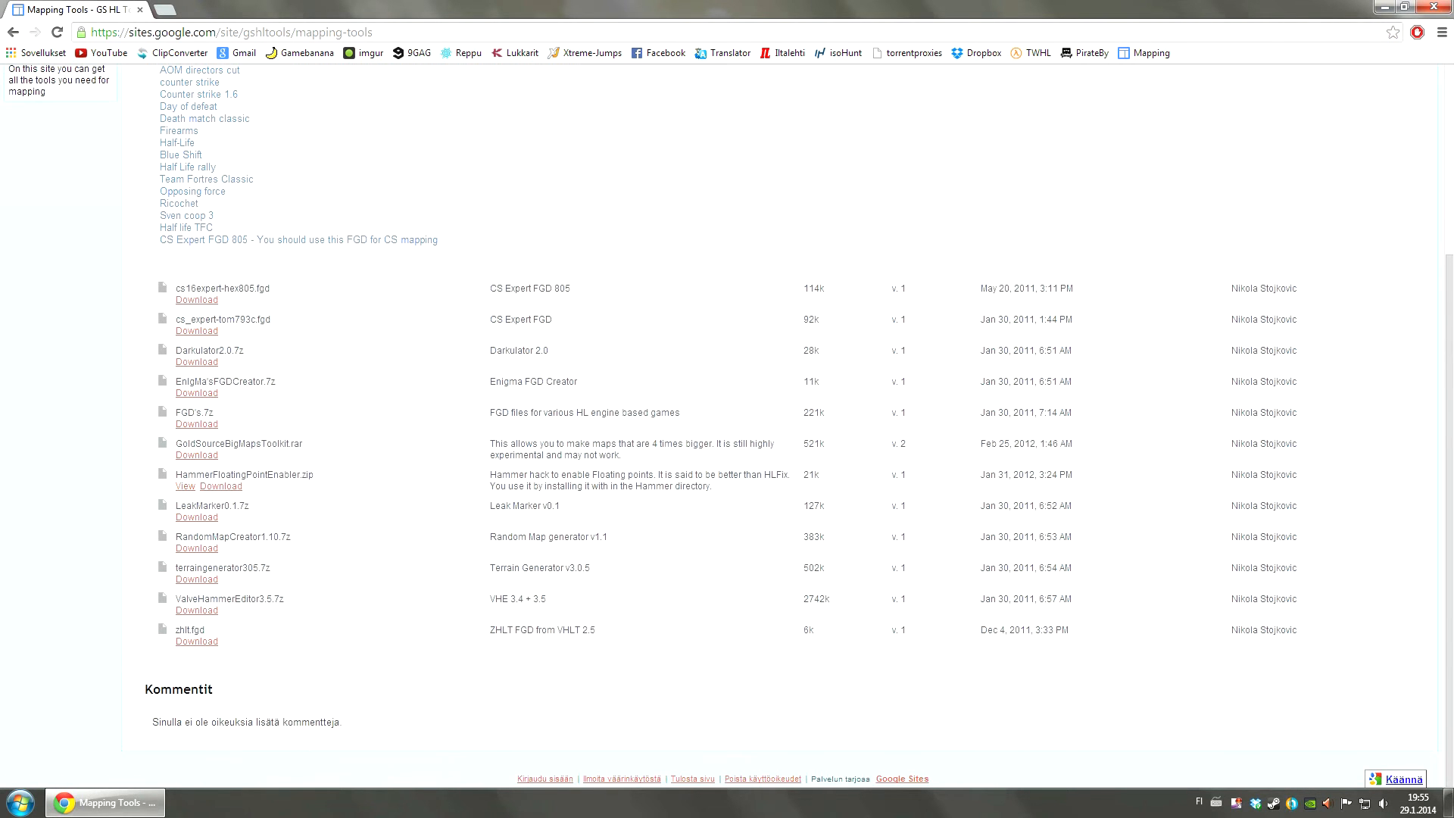
{"action": "left_click_drag", "start_coordinate": [174, 599], "coordinate": [267, 599]}
{"action": "left_click", "coordinate": [197, 610]}
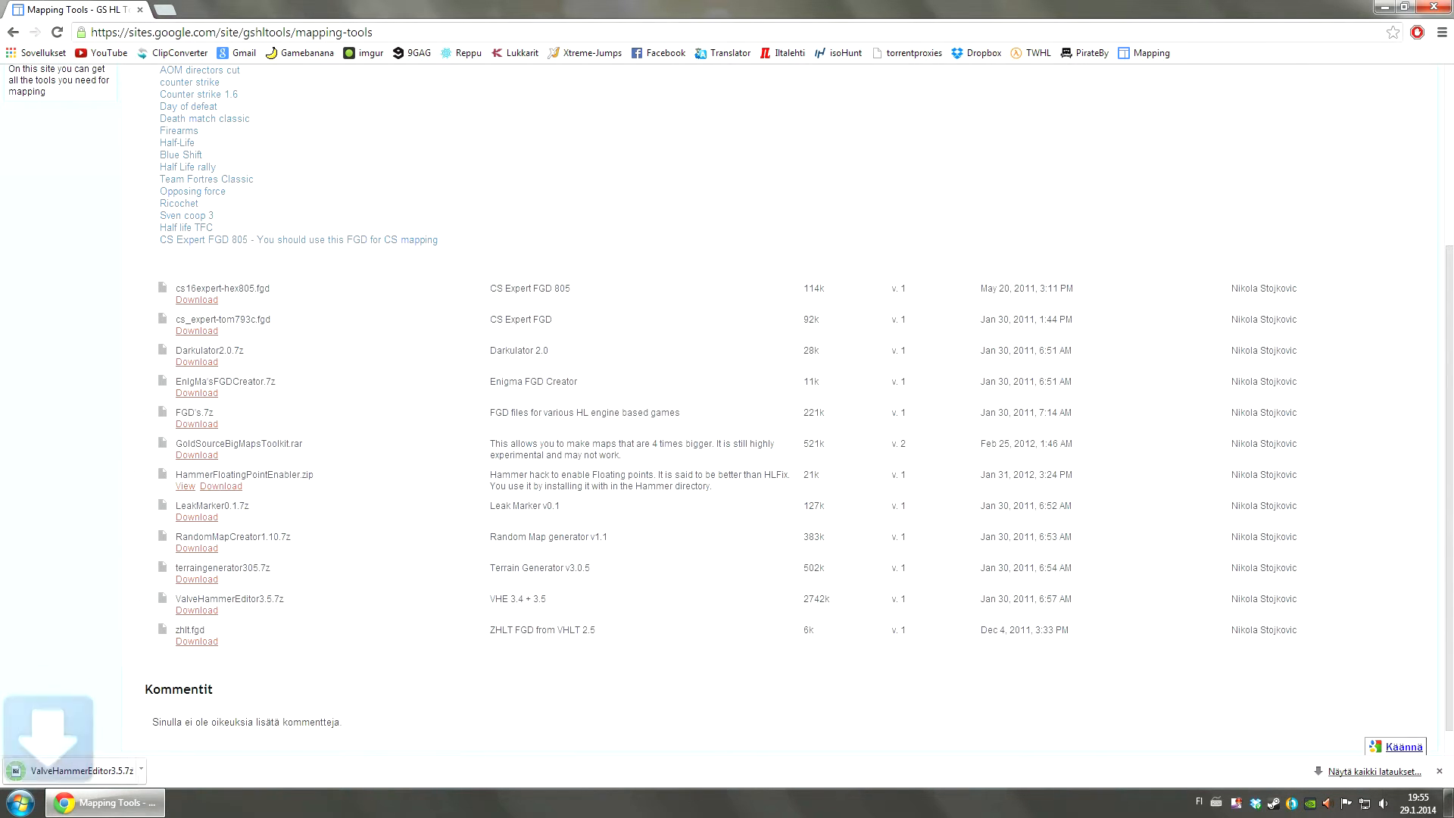
Step: Download the CS Expert FGD 805 file, cs16expert-hex805.fgd, from the Mapping Tools file list
{"action": "scroll", "coordinate": [727, 409], "scroll_direction": "up", "scroll_amount": 1}
{"action": "left_click_drag", "start_coordinate": [175, 364], "coordinate": [269, 364]}
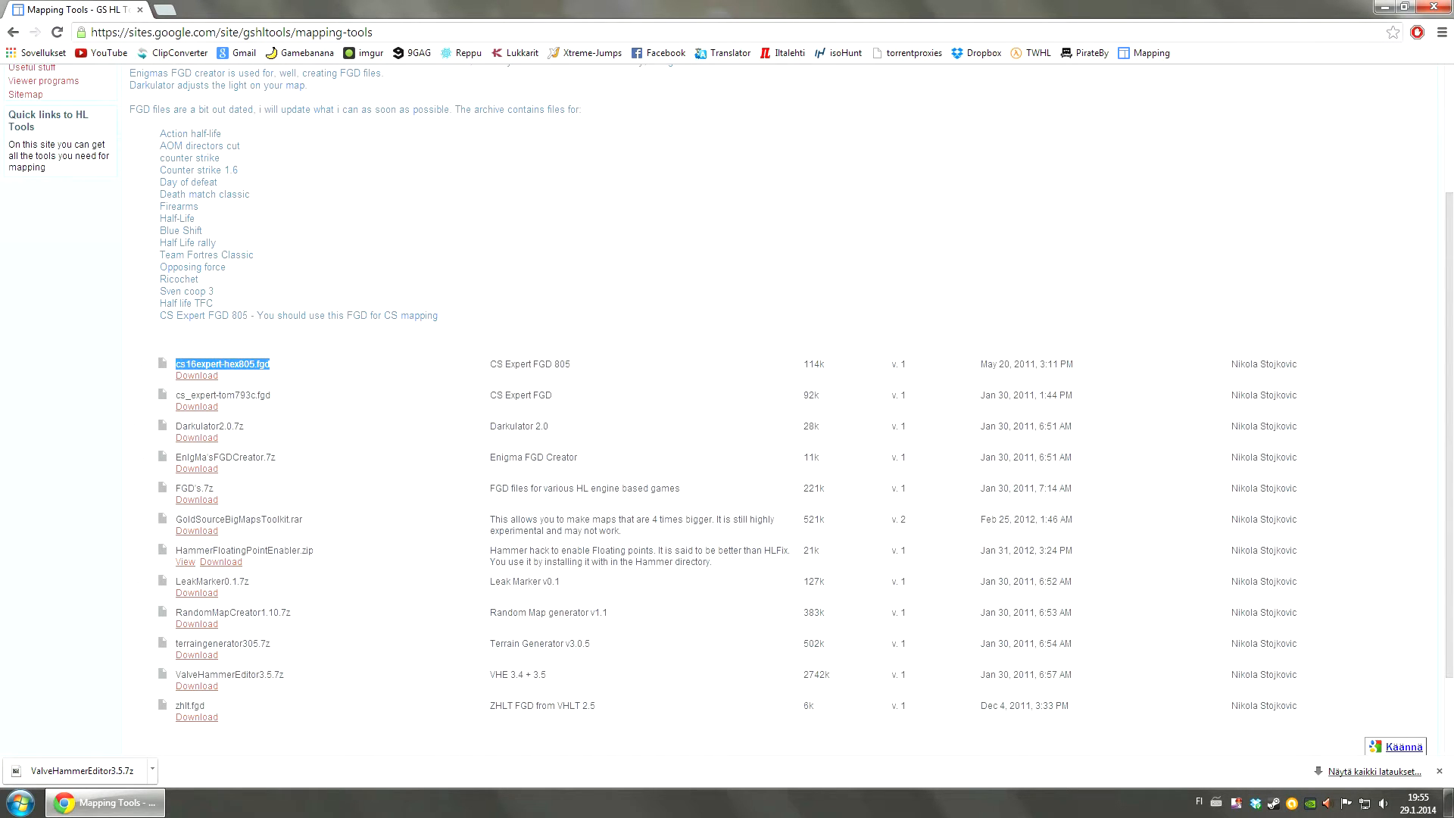
{"action": "left_click", "coordinate": [270, 365]}
{"action": "mouse_move", "coordinate": [175, 365]}
{"action": "left_mouse_down"}
{"action": "mouse_move", "coordinate": [270, 364]}
{"action": "mouse_move", "coordinate": [179, 364]}
{"action": "left_mouse_up"}
{"action": "left_click", "coordinate": [269, 364]}
{"action": "left_click", "coordinate": [197, 375]}
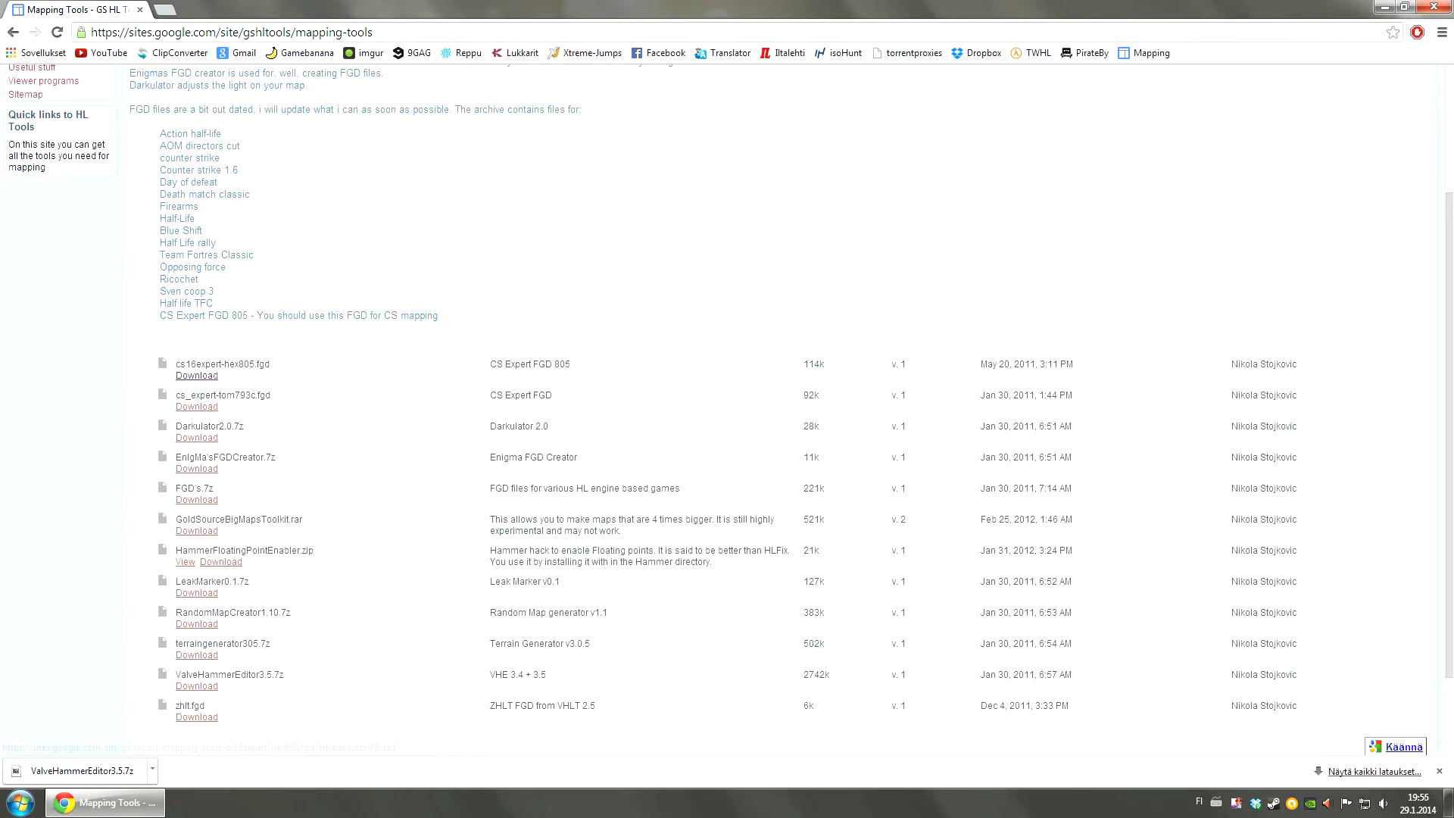
Step: Go to the Compiler and compile tools page and locate the Batch Compiler v3.1.2 entry
{"action": "scroll", "coordinate": [727, 408], "scroll_direction": "up", "scroll_amount": 3}
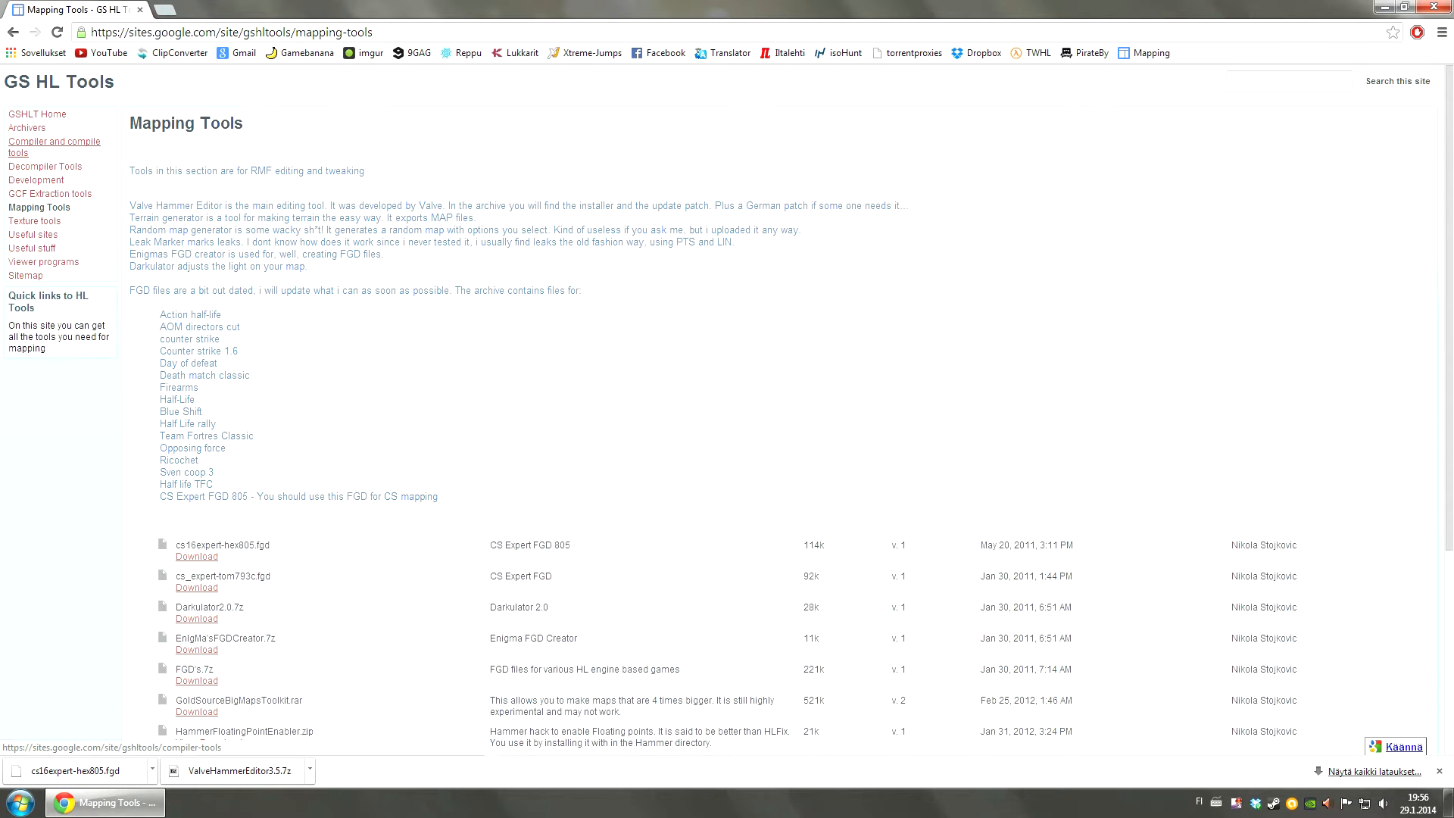
{"action": "left_click", "coordinate": [53, 144]}
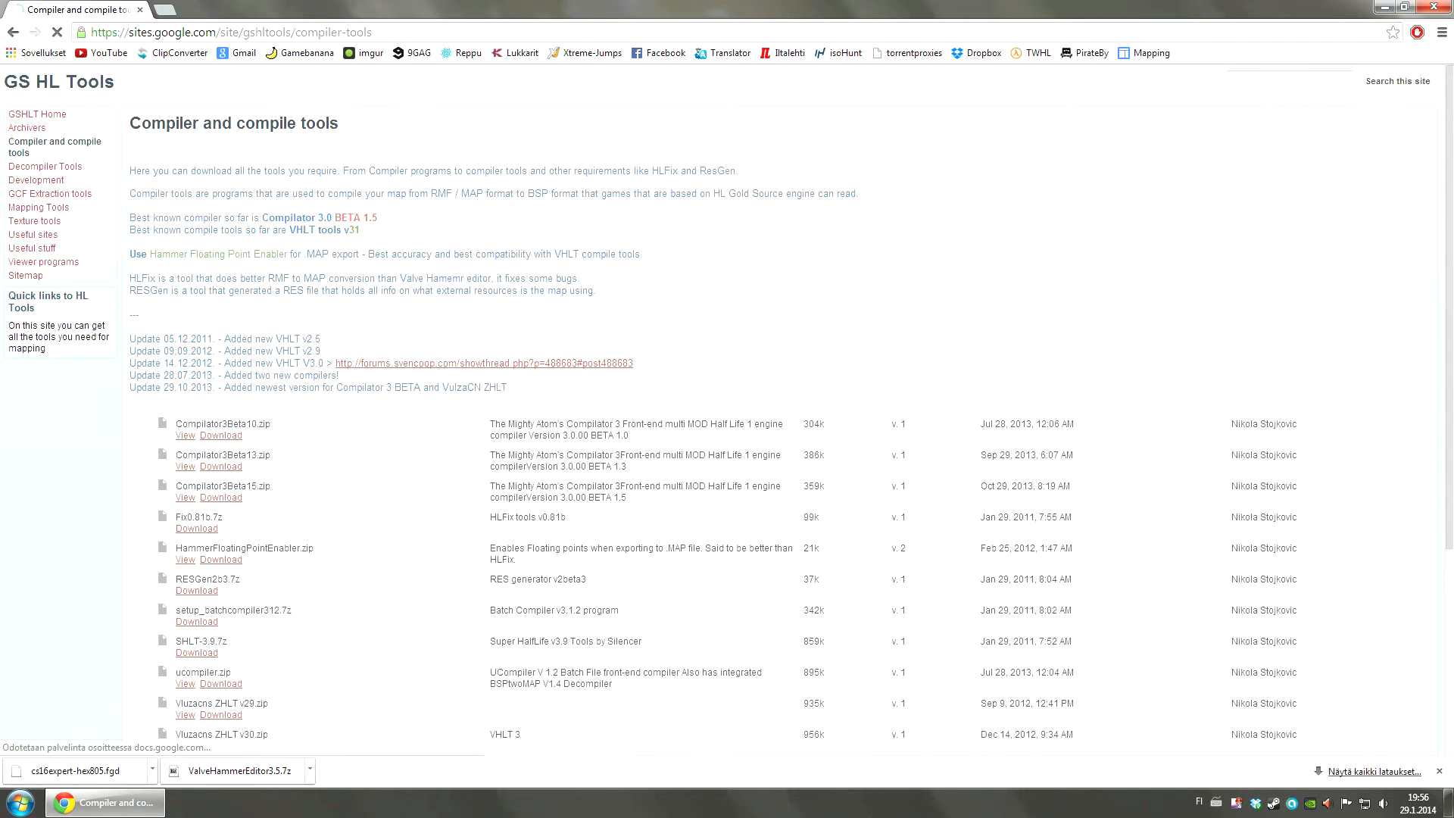
{"action": "scroll", "coordinate": [53, 144], "scroll_direction": "down", "scroll_amount": 2}
{"action": "left_click_drag", "start_coordinate": [180, 458], "coordinate": [263, 459]}
{"action": "left_click", "coordinate": [264, 459]}
{"action": "left_click_drag", "start_coordinate": [490, 459], "coordinate": [581, 459]}
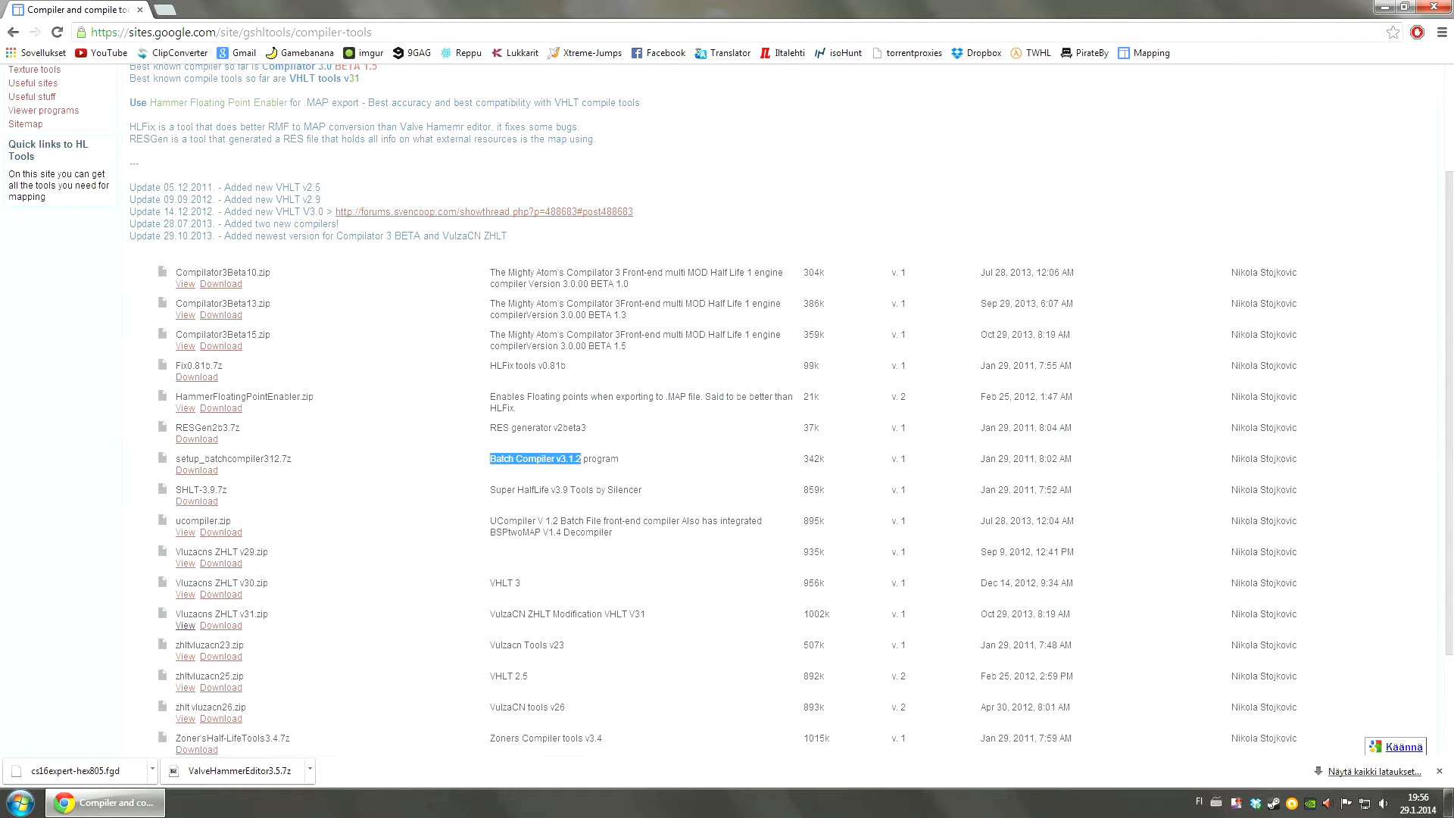
Step: Compare the Compilator 3 BETA 1.5 entry with Batch Compiler v3.1.2 and download setup_batchcompiler312.7z
{"action": "mouse_move", "coordinate": [623, 346]}
{"action": "left_mouse_down"}
{"action": "mouse_move", "coordinate": [502, 334]}
{"action": "mouse_move", "coordinate": [594, 346]}
{"action": "left_mouse_up"}
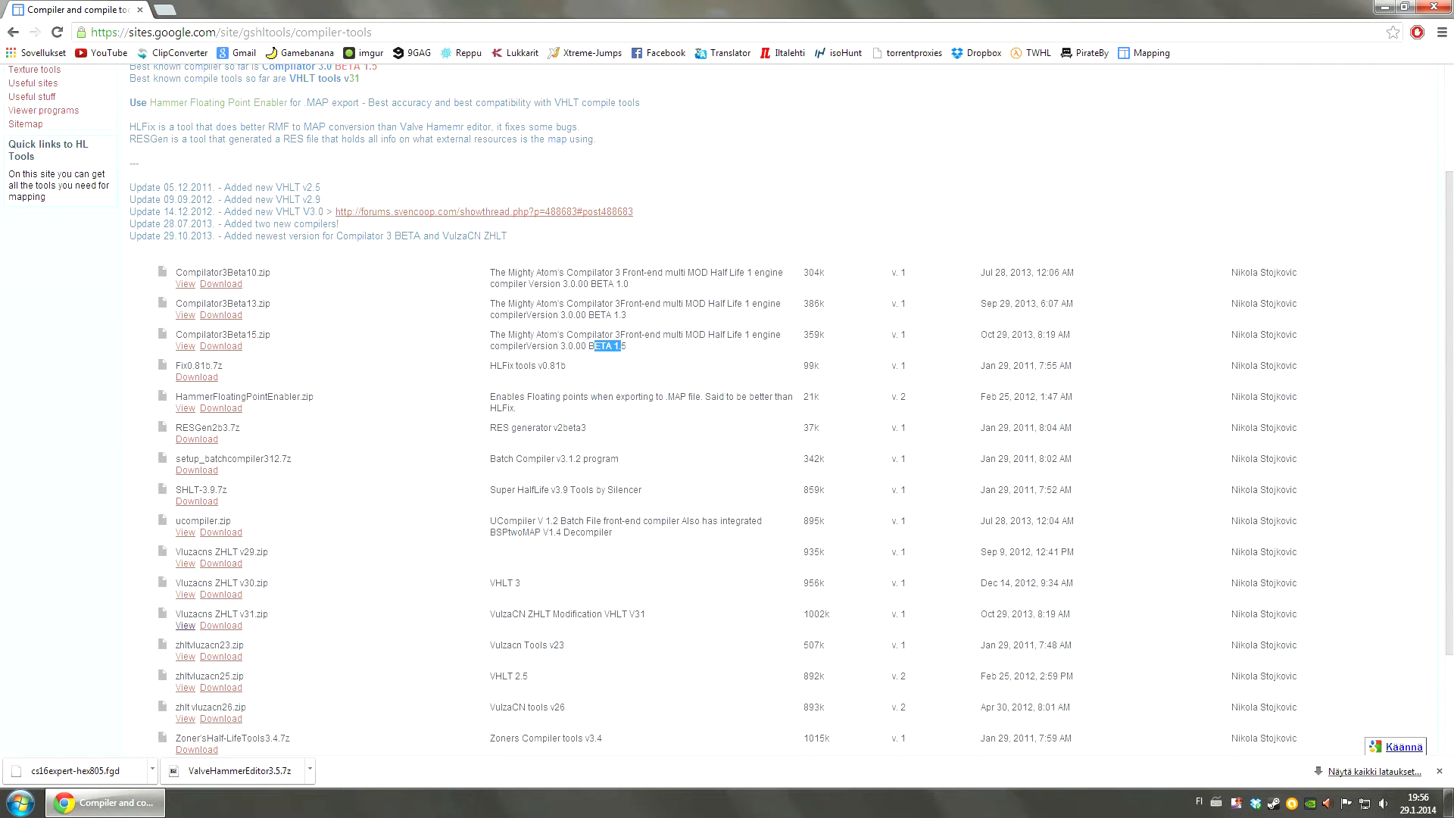
{"action": "left_click", "coordinate": [594, 346]}
{"action": "left_click_drag", "start_coordinate": [611, 459], "coordinate": [490, 458]}
{"action": "left_click", "coordinate": [490, 458]}
{"action": "left_click_drag", "start_coordinate": [490, 459], "coordinate": [573, 459]}
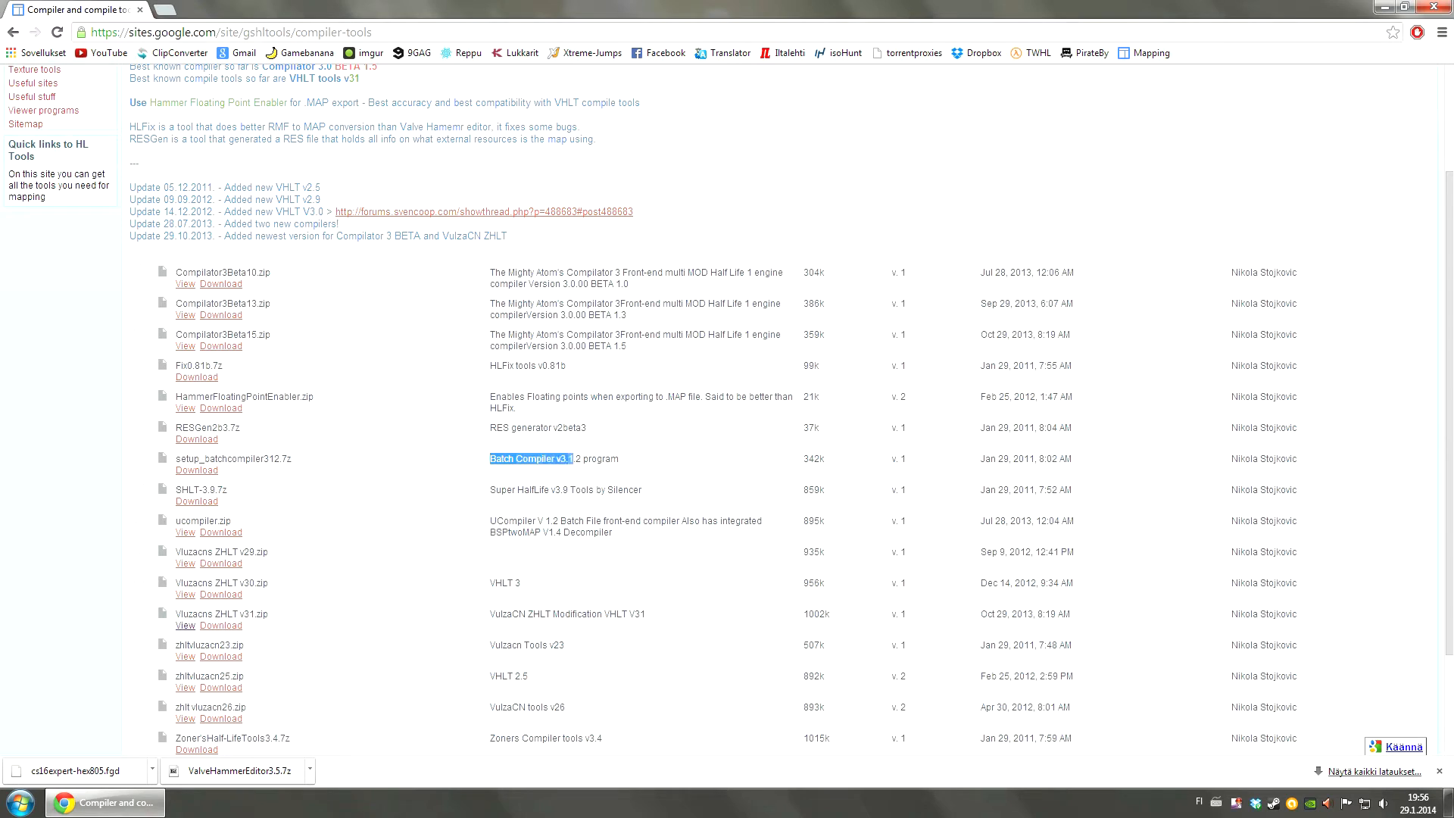
{"action": "left_click", "coordinate": [490, 458]}
{"action": "left_click_drag", "start_coordinate": [490, 459], "coordinate": [587, 459]}
{"action": "left_click", "coordinate": [490, 459]}
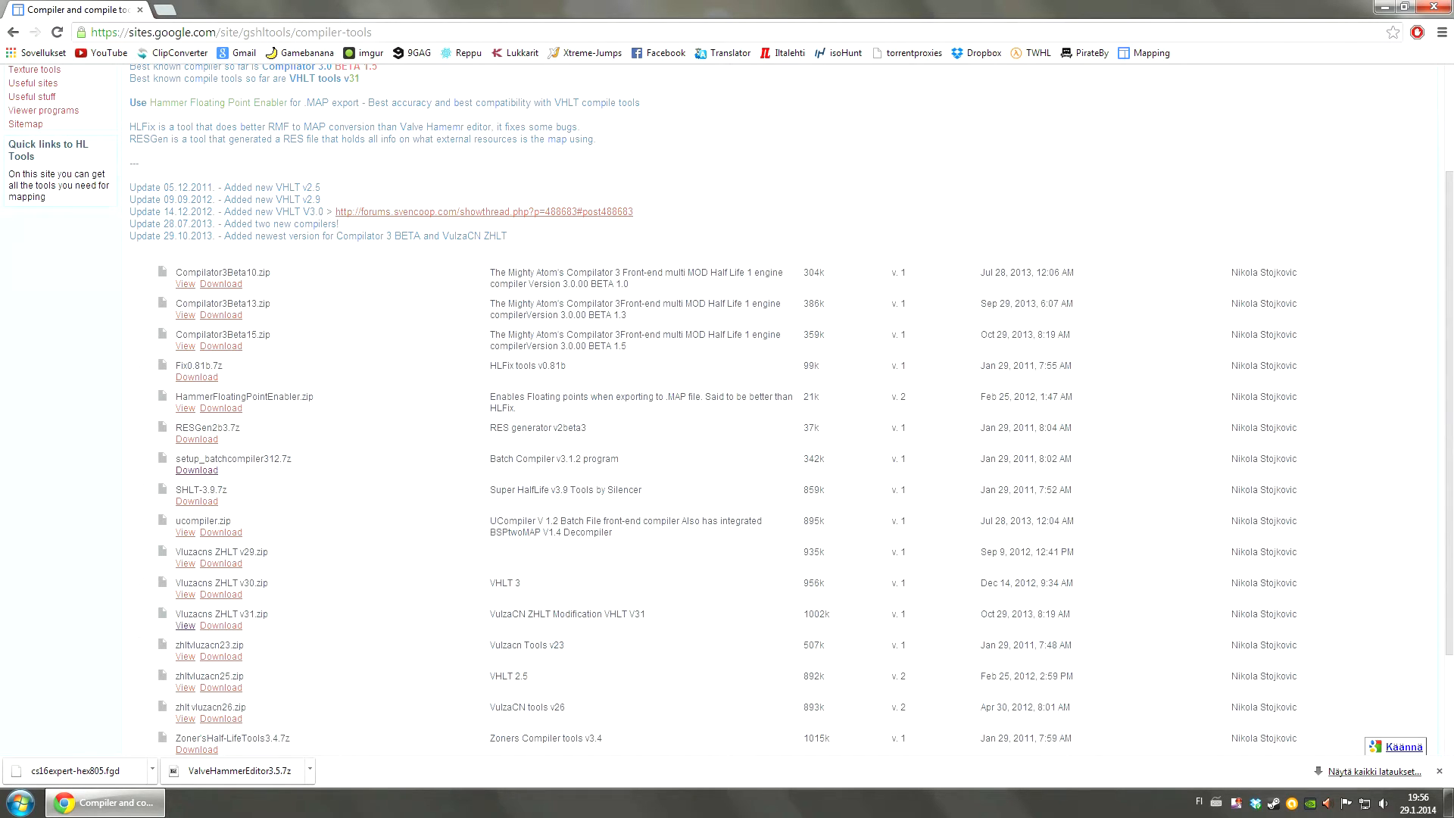
{"action": "left_click", "coordinate": [197, 470]}
Step: Download the Vluzacns ZHLT v31.zip compile tools dated Oct 29, 2013
{"action": "scroll", "coordinate": [726, 408], "scroll_direction": "down", "scroll_amount": 3}
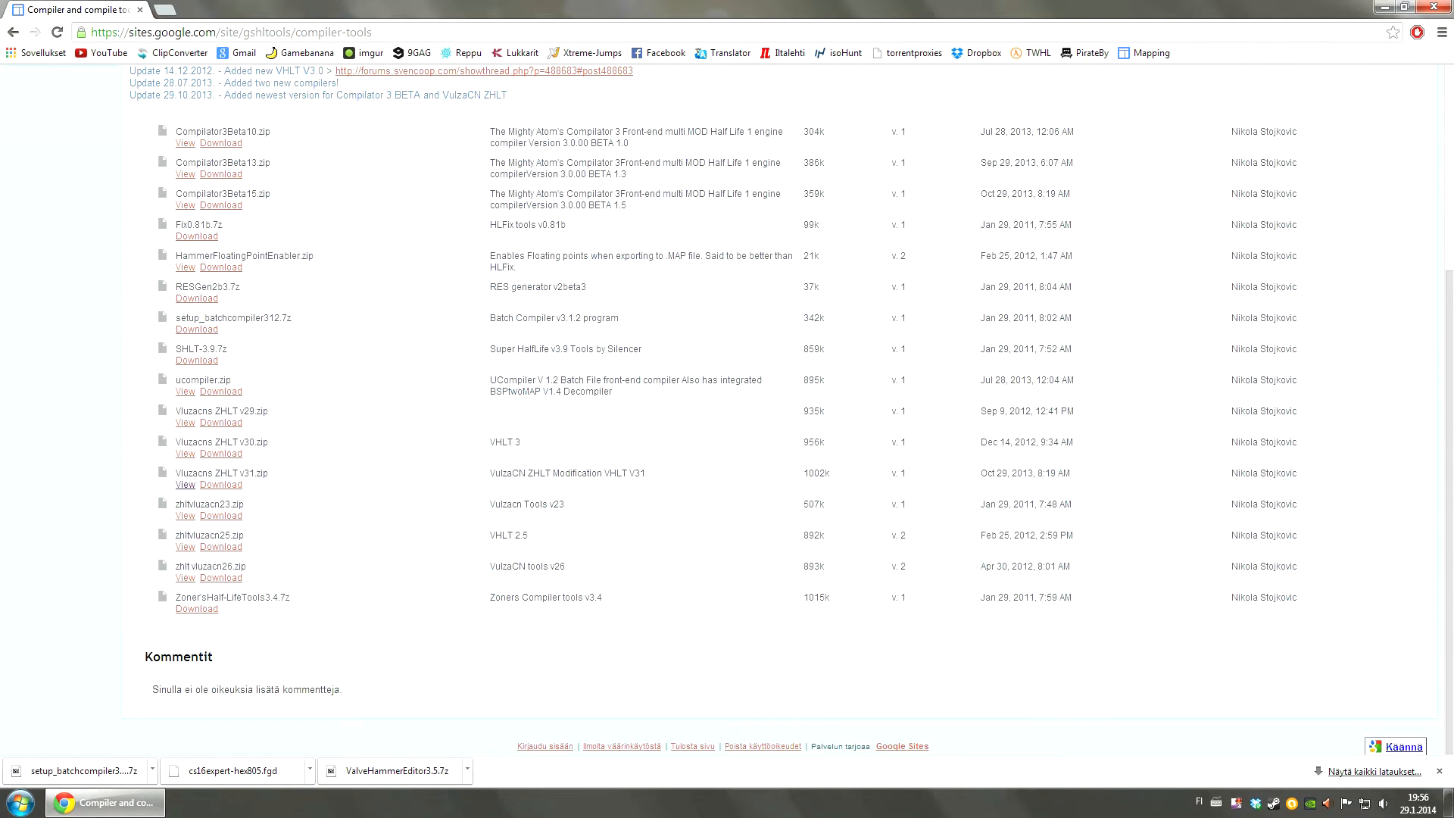
{"action": "left_click_drag", "start_coordinate": [176, 473], "coordinate": [268, 473]}
{"action": "left_click", "coordinate": [268, 473]}
{"action": "left_click_drag", "start_coordinate": [981, 473], "coordinate": [1057, 473]}
{"action": "left_click", "coordinate": [1057, 473]}
{"action": "left_click_drag", "start_coordinate": [215, 474], "coordinate": [268, 473]}
{"action": "left_click", "coordinate": [268, 473]}
{"action": "left_click", "coordinate": [221, 485]}
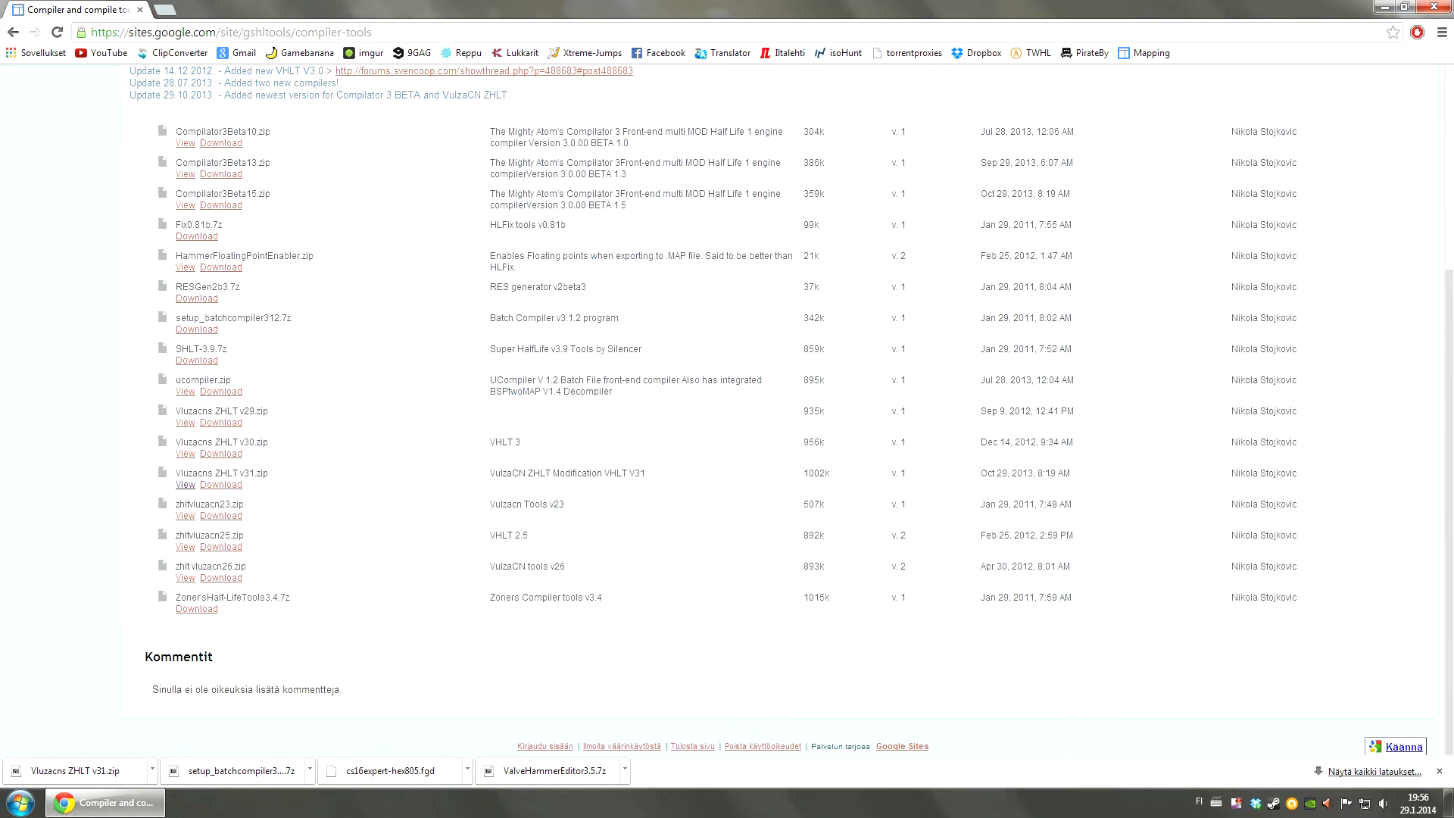
Step: Search the web for halflife.wad in a new tab and view its download page on cstrike-planet.com
{"action": "left_click", "coordinate": [165, 9]}
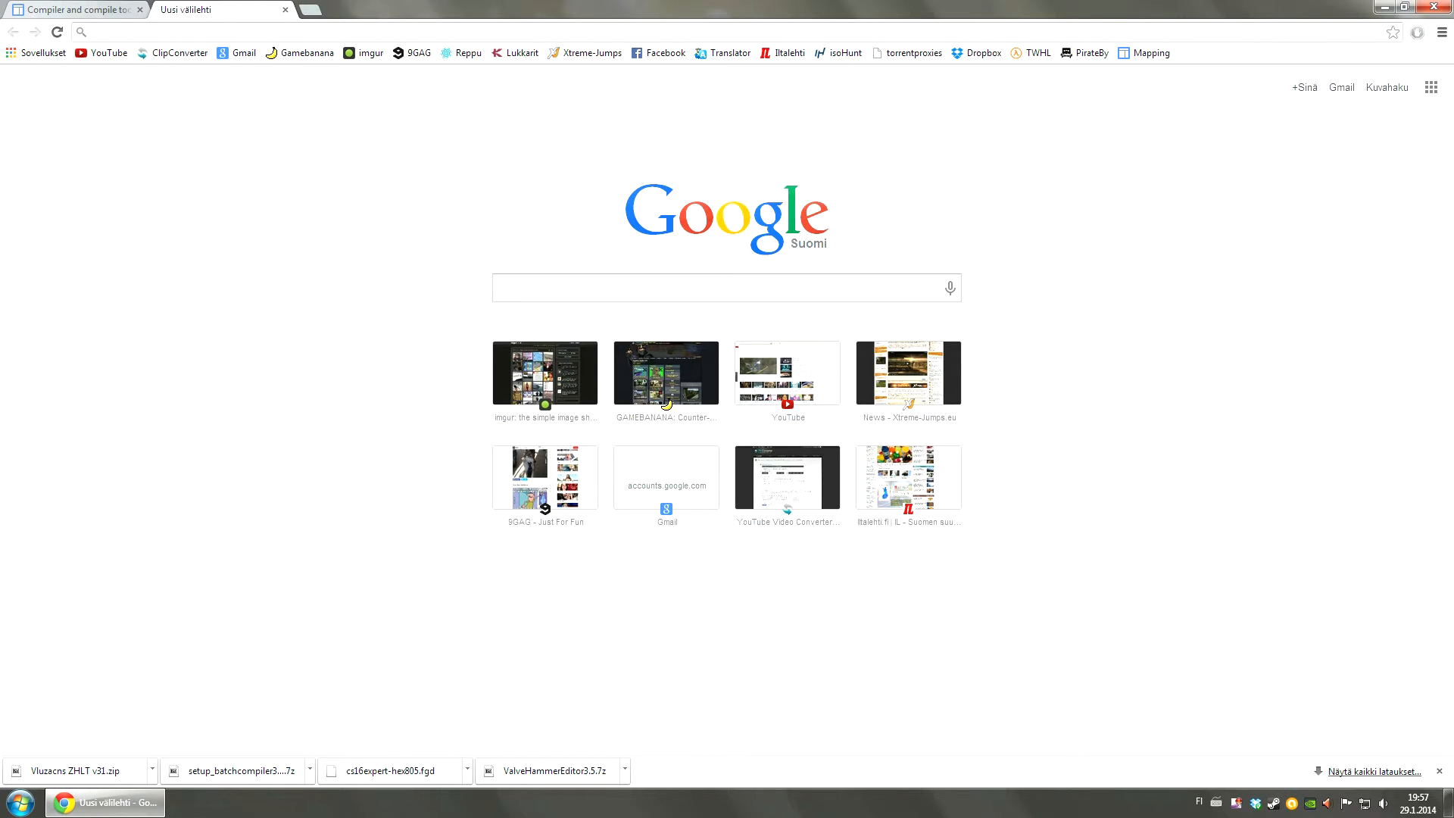
{"action": "type", "text": "halflife.wad"}
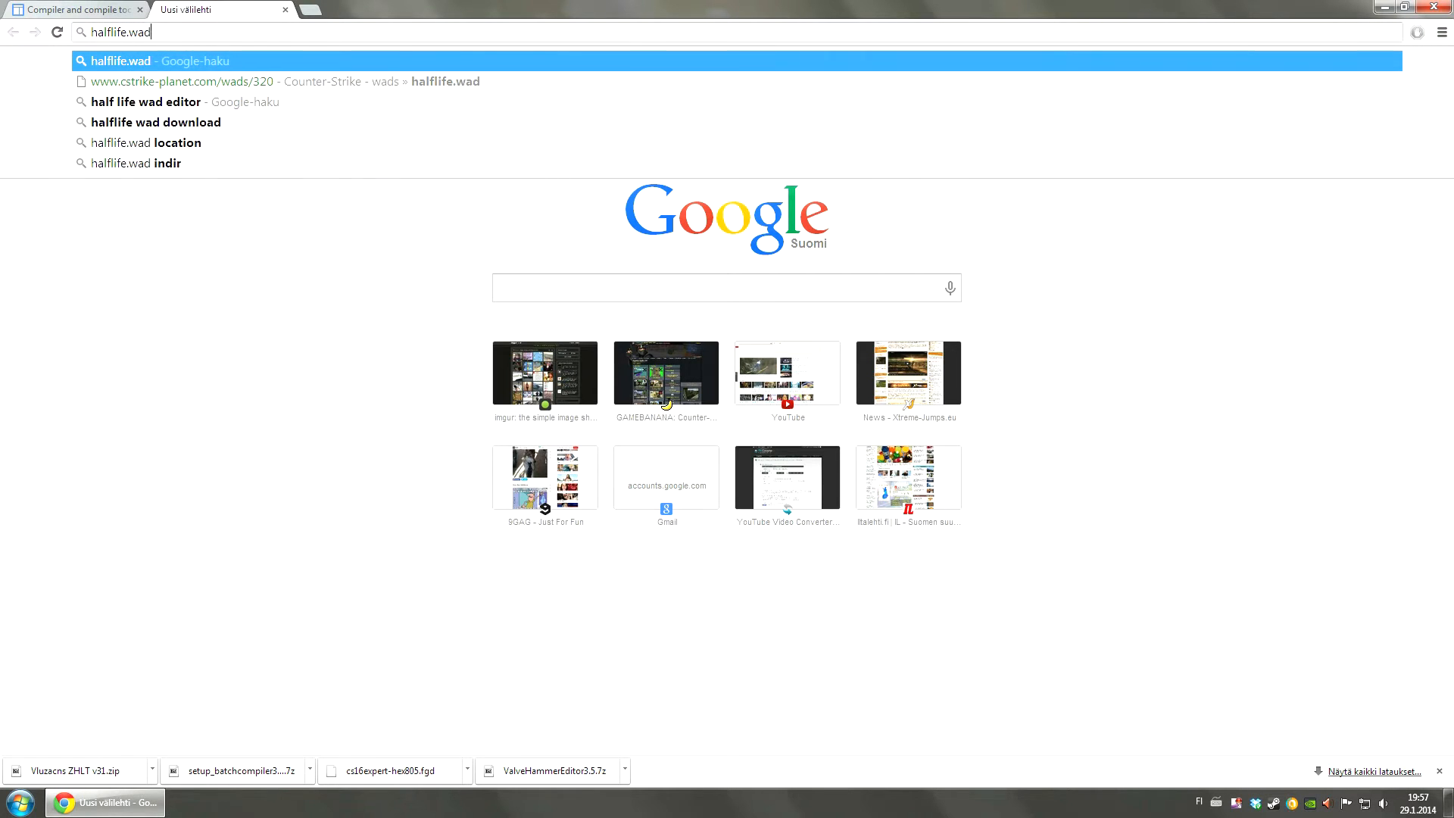
{"action": "key", "text": "Return"}
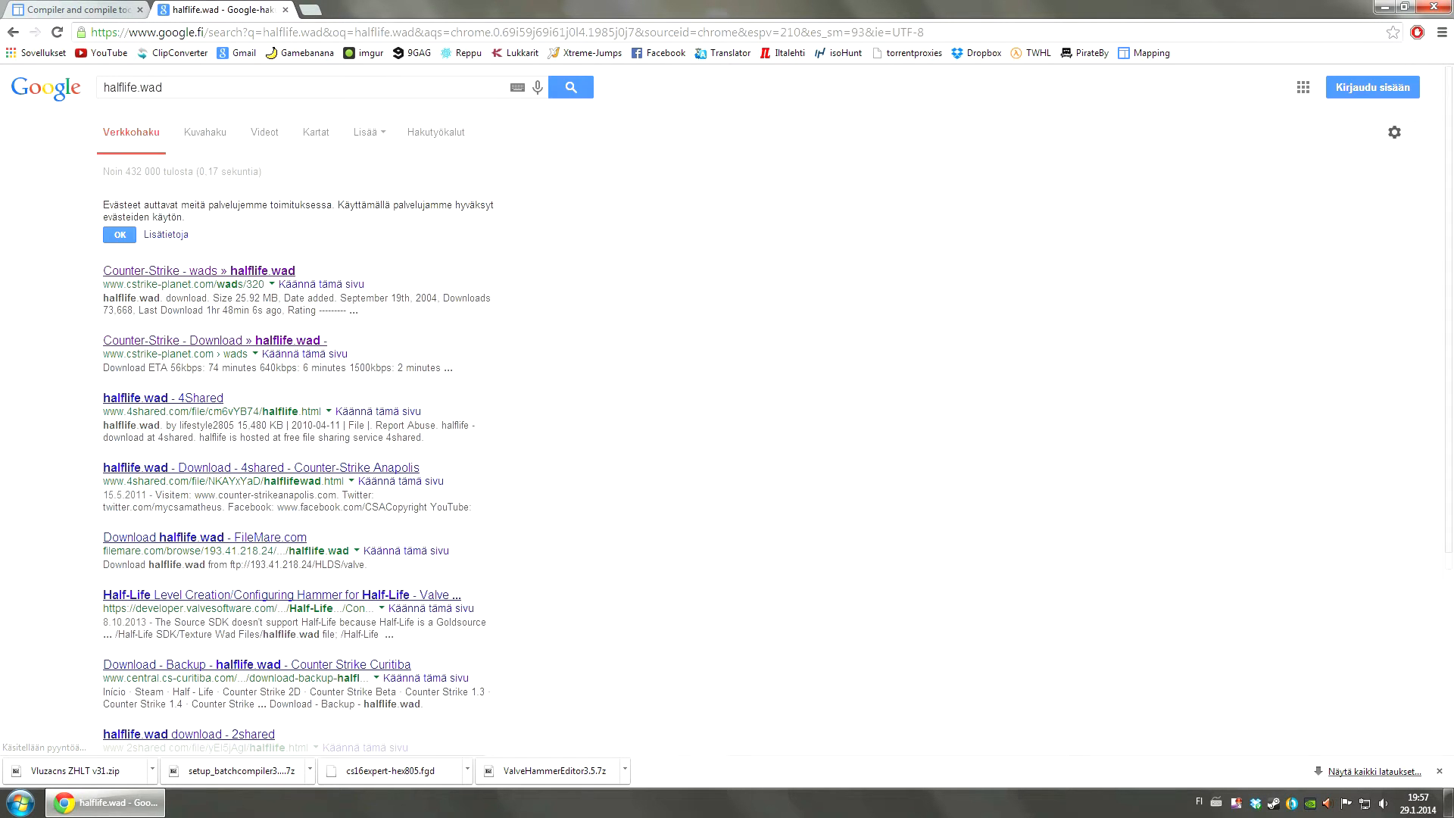
{"action": "left_click", "coordinate": [200, 271]}
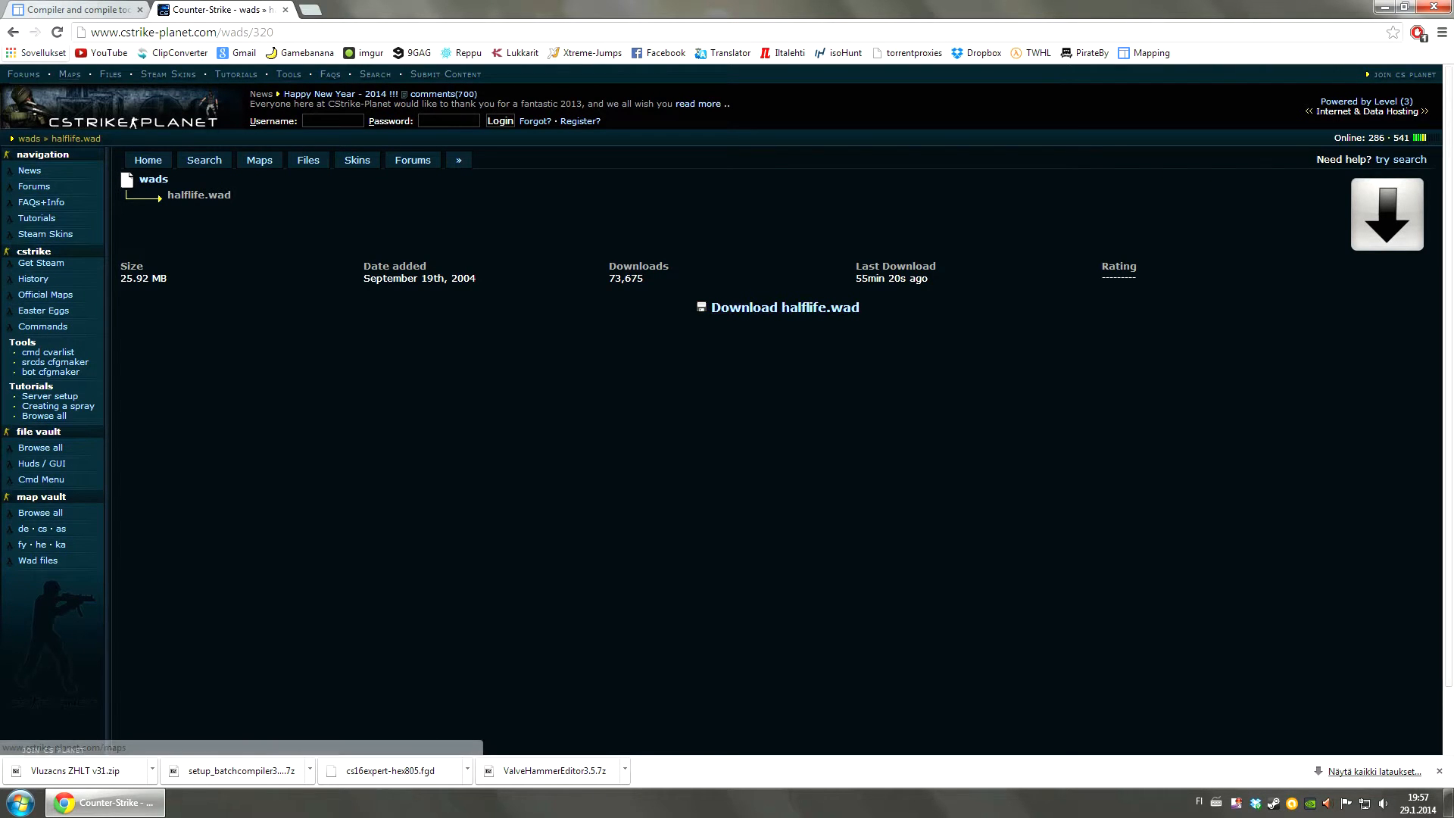
{"action": "key", "text": "alt+Left"}
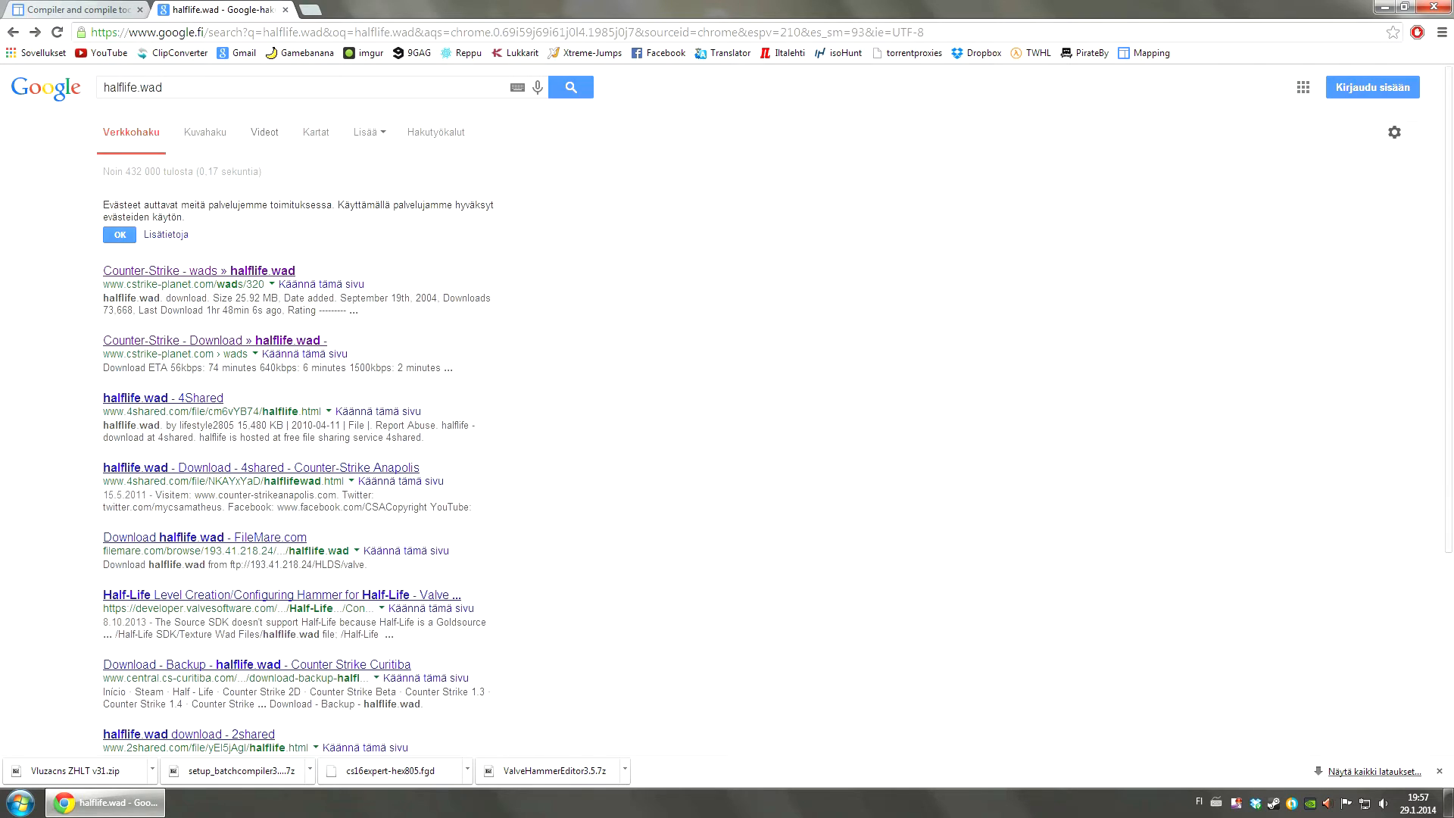
{"action": "left_click", "coordinate": [137, 87]}
{"action": "left_click_drag", "start_coordinate": [137, 87], "coordinate": [163, 87]}
{"action": "left_click", "coordinate": [163, 87]}
Step: Show the downloaded cs16expert-hex805.fgd in its folder and minimize the browser
{"action": "left_click", "coordinate": [467, 770]}
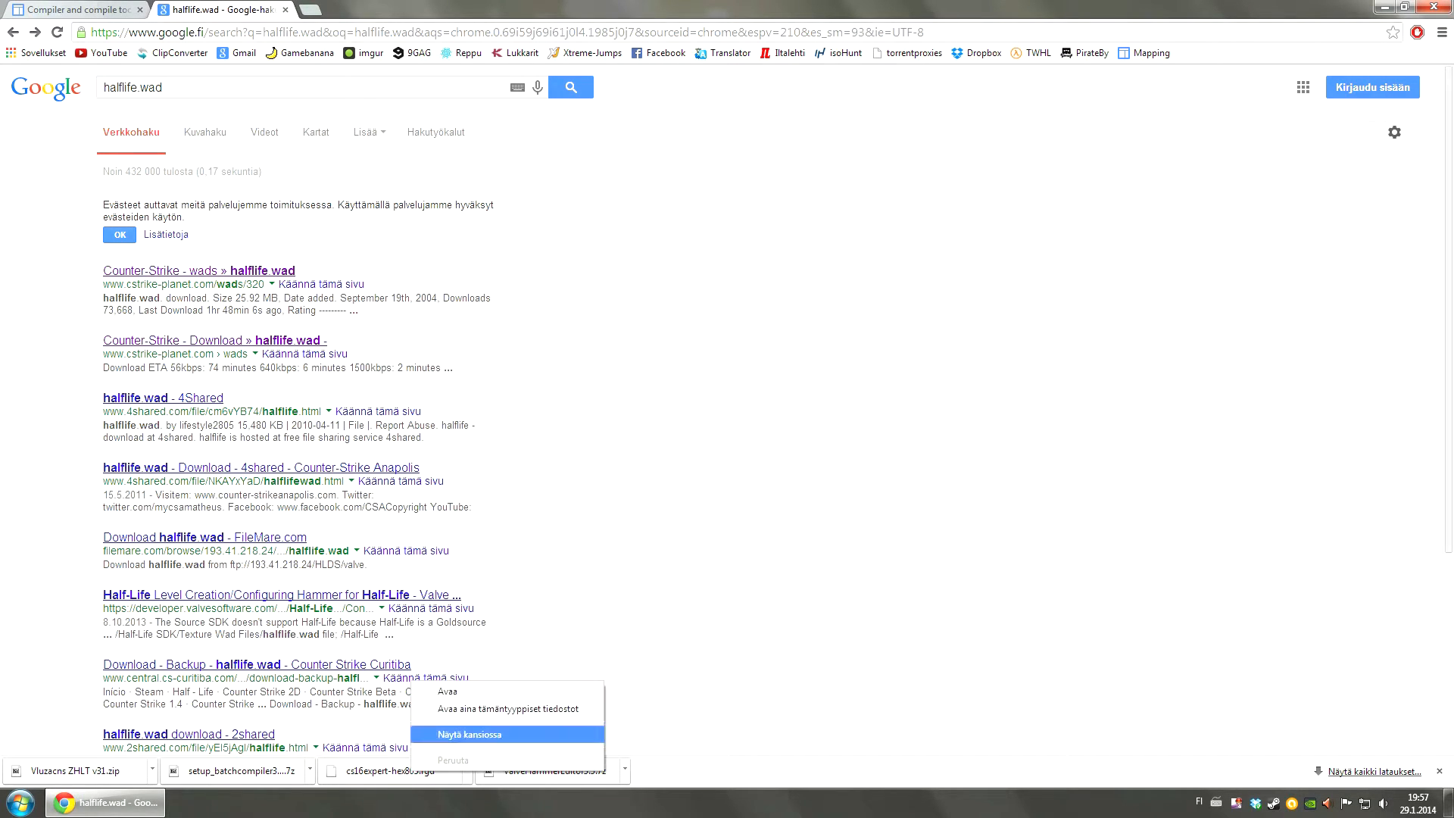
{"action": "left_click", "coordinate": [515, 734]}
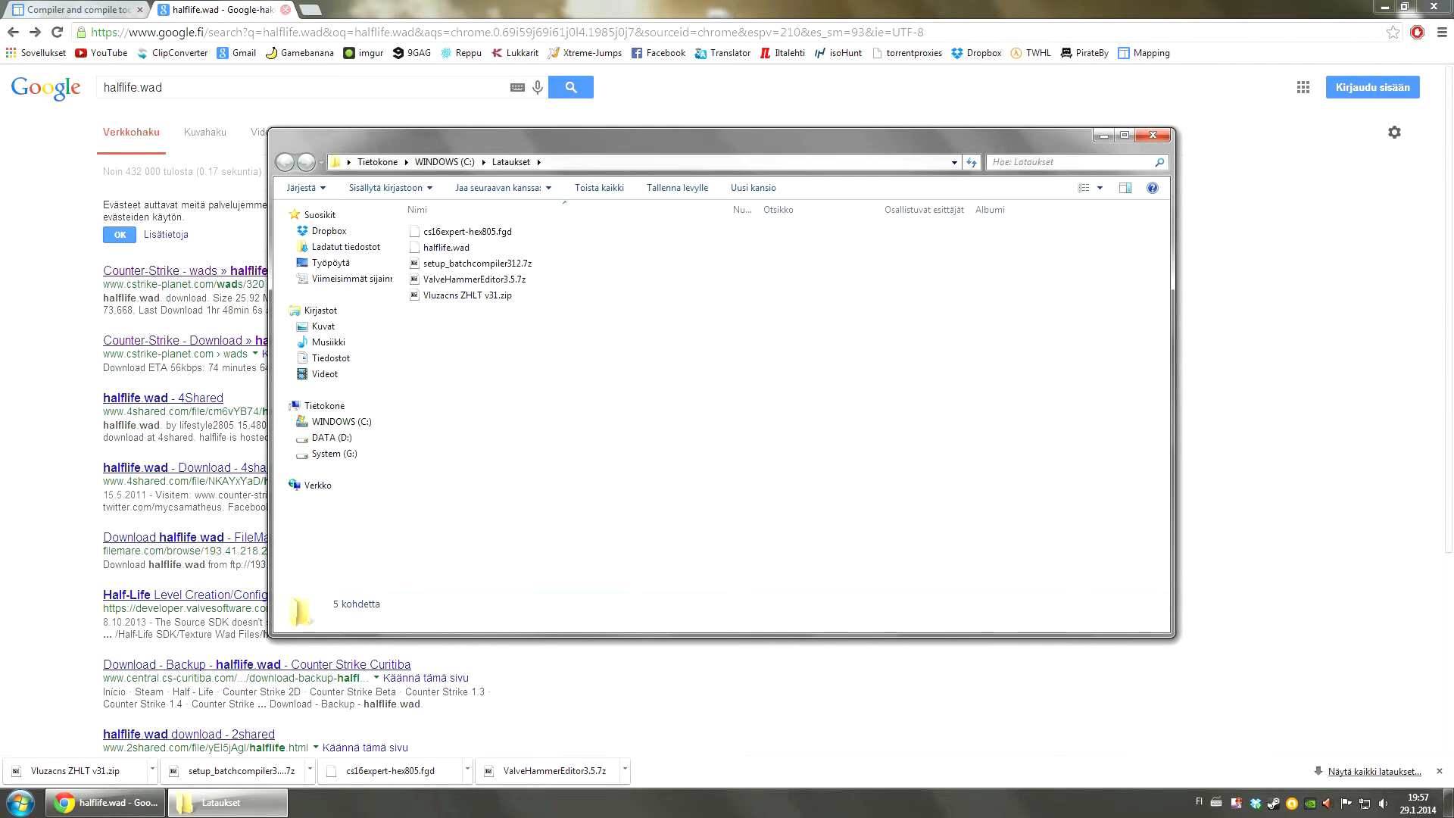
{"action": "left_click", "coordinate": [102, 802]}
{"action": "left_click", "coordinate": [106, 802]}
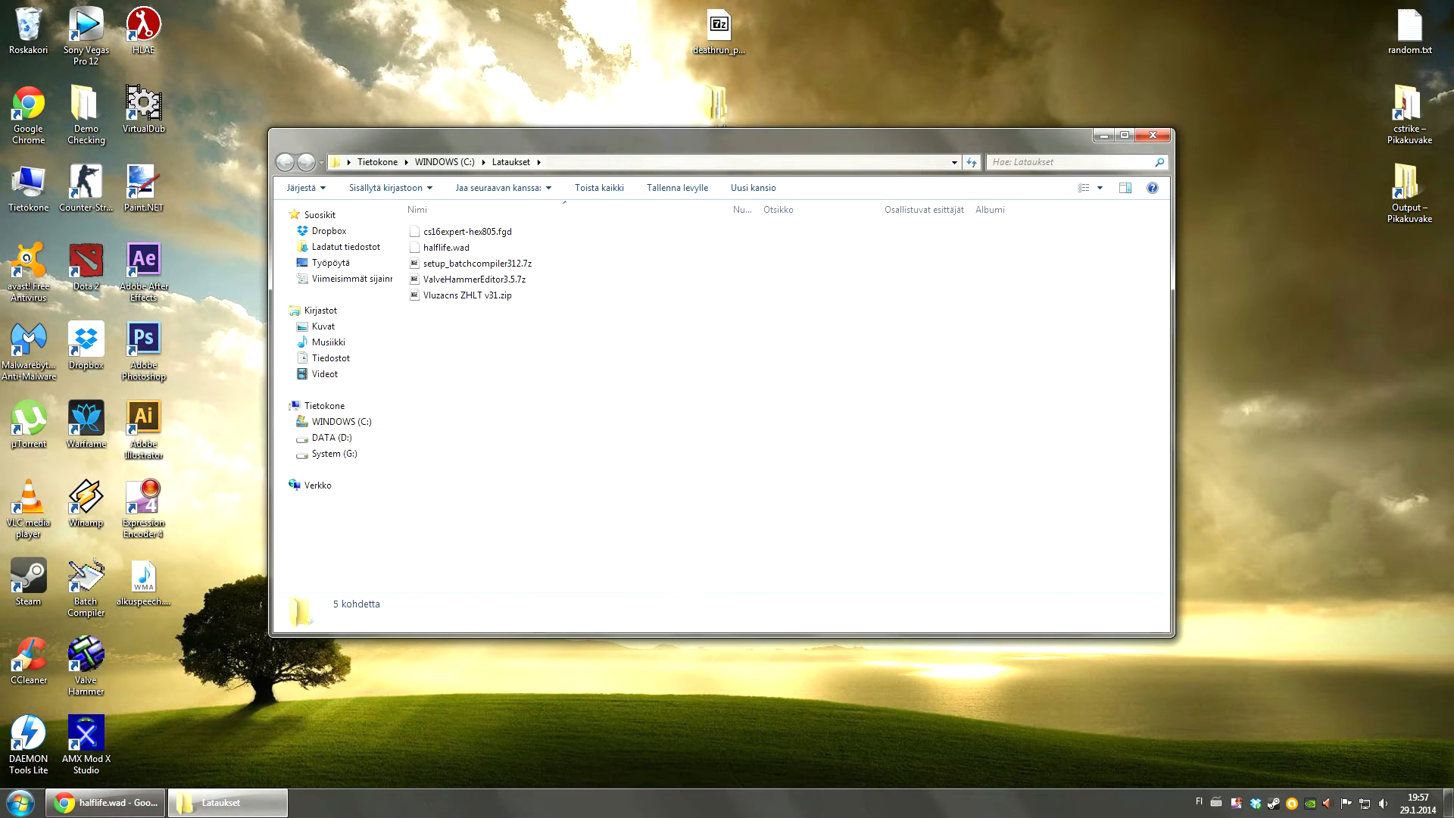
Step: Open the ValveHammerEditor3.5.7z archive from the Lataukset folder in 7-Zip
{"action": "left_click", "coordinate": [474, 278]}
{"action": "left_click_drag", "start_coordinate": [515, 339], "coordinate": [478, 260]}
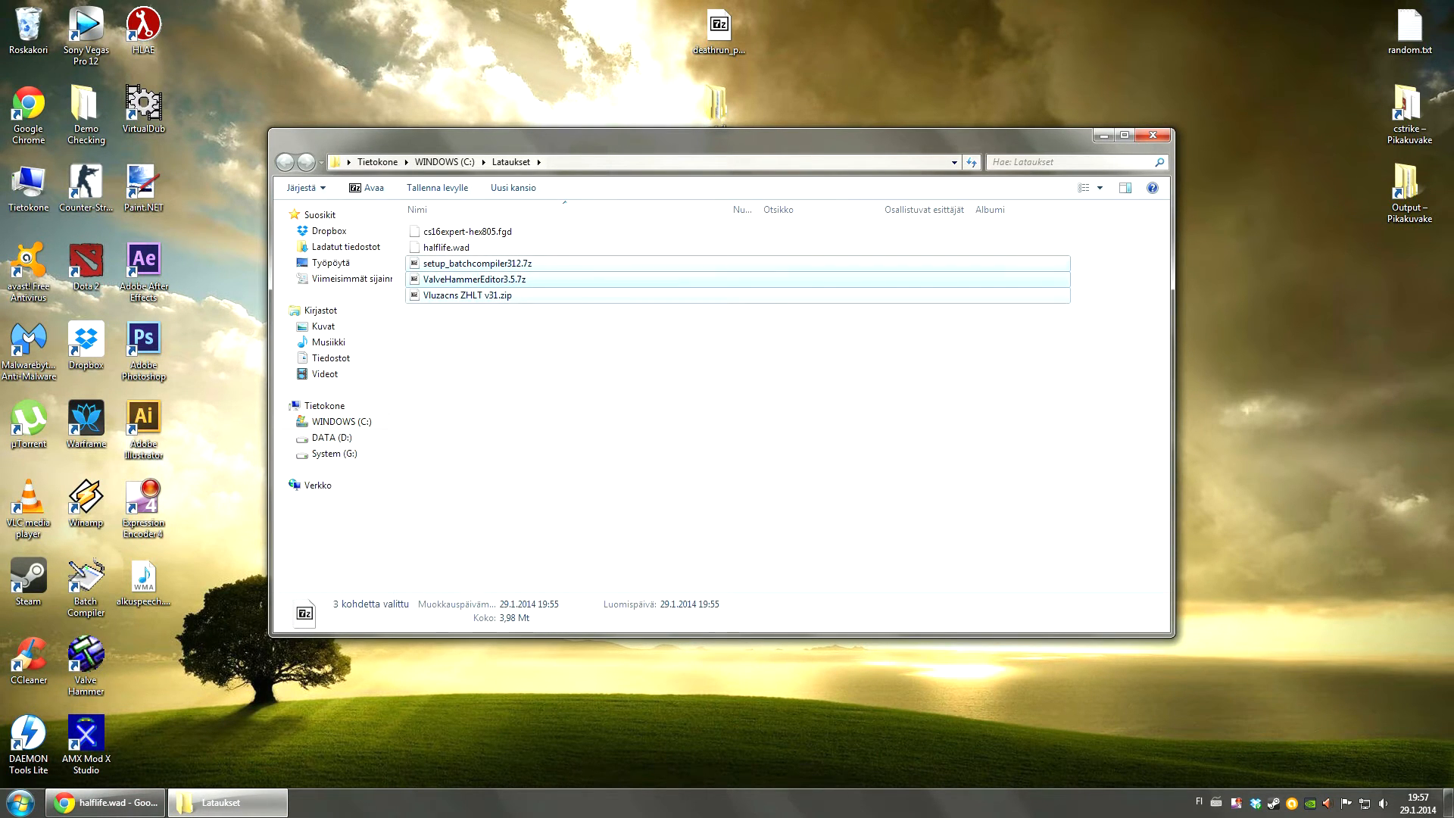
{"action": "key", "text": "Escape"}
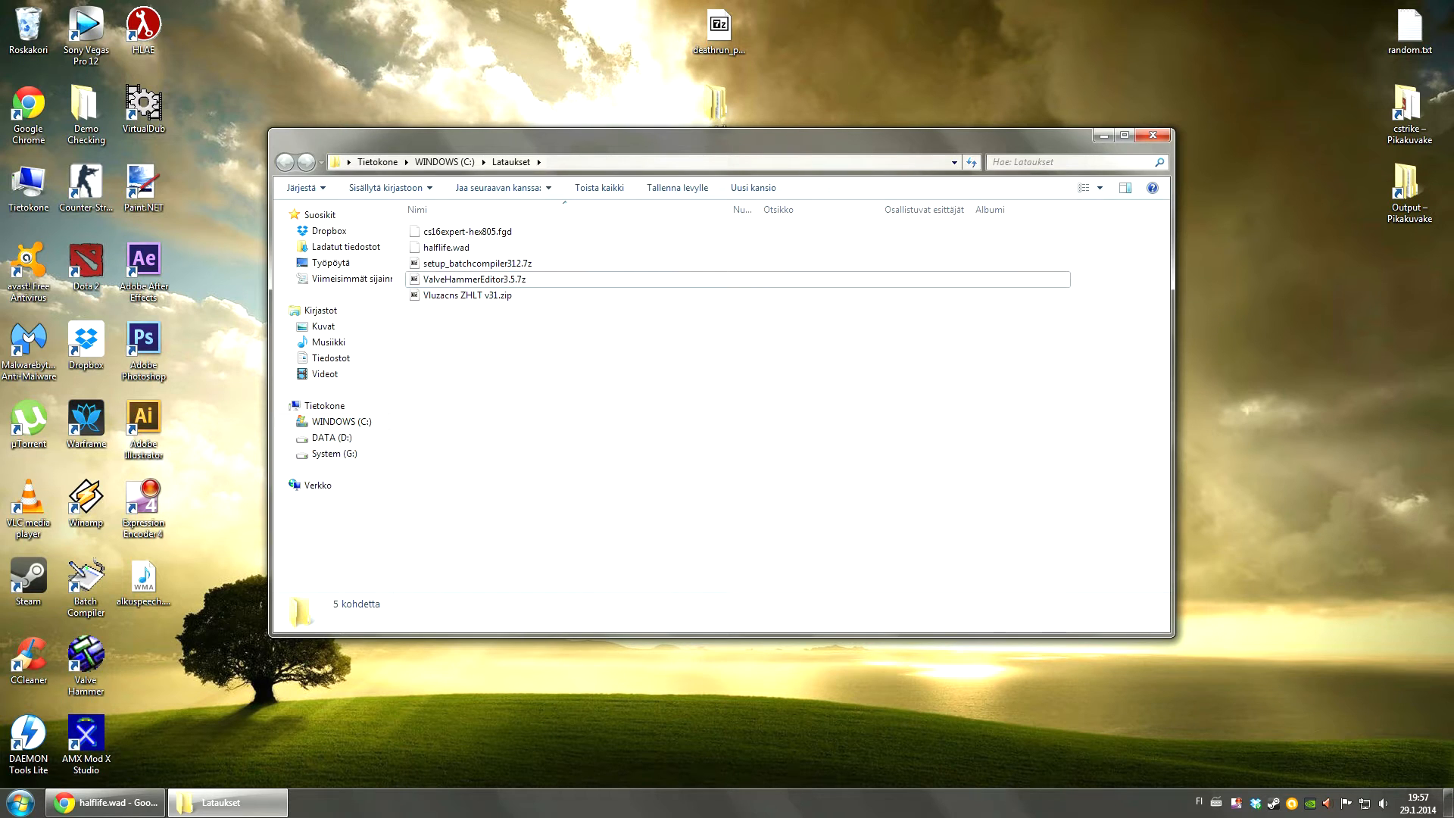
{"action": "left_click", "coordinate": [467, 295]}
{"action": "left_click", "coordinate": [474, 279]}
{"action": "left_click", "coordinate": [477, 263]}
{"action": "left_click", "coordinate": [474, 279]}
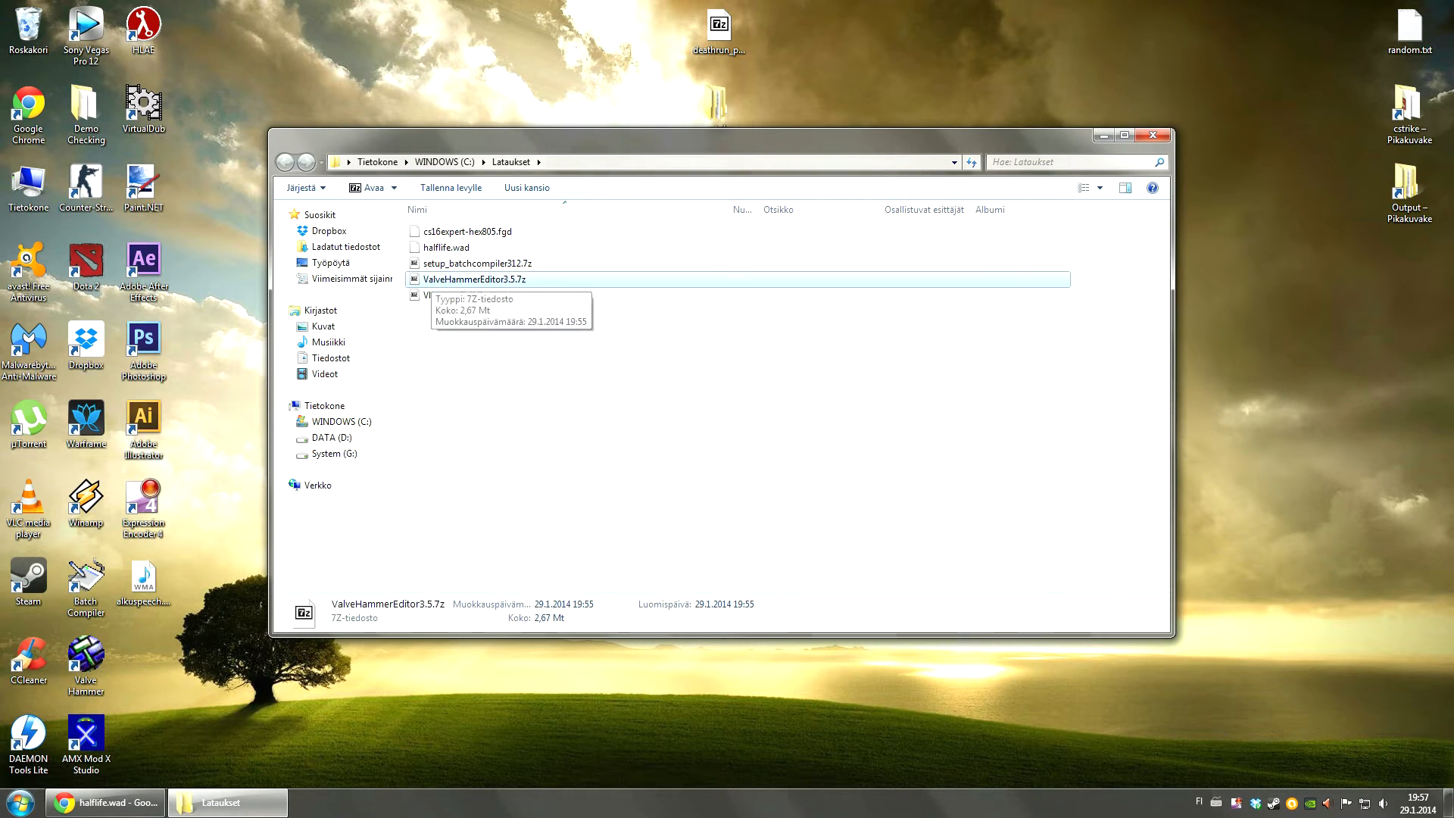
{"action": "double_click", "coordinate": [431, 279]}
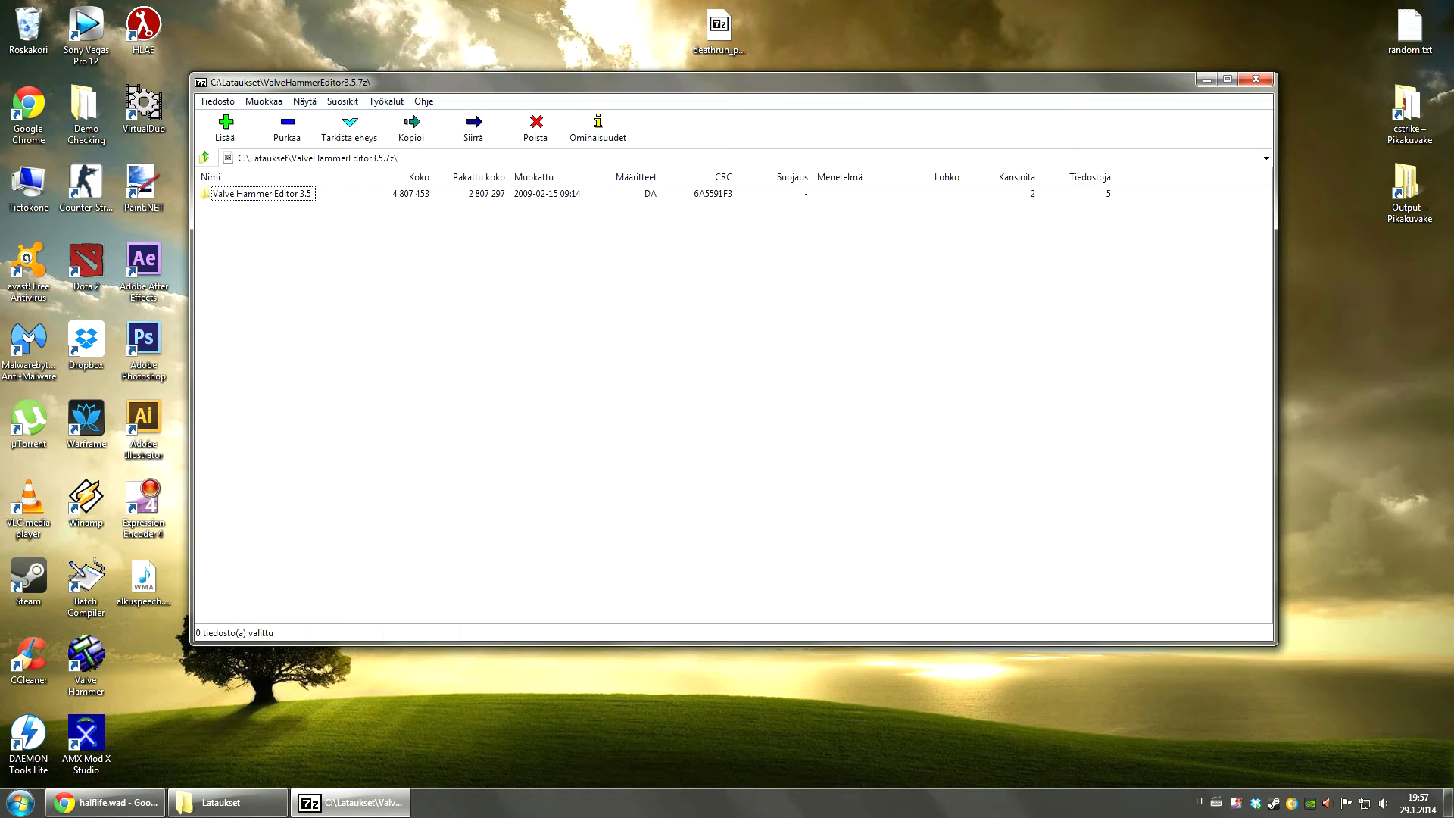
Step: Start copying the Valve Hammer Editor 3.5 folder out of the archive and browse for a destination in D:\Ohjelmat
{"action": "left_click", "coordinate": [262, 193]}
{"action": "left_click", "coordinate": [261, 227]}
{"action": "left_click", "coordinate": [261, 193]}
{"action": "key", "text": "F5"}
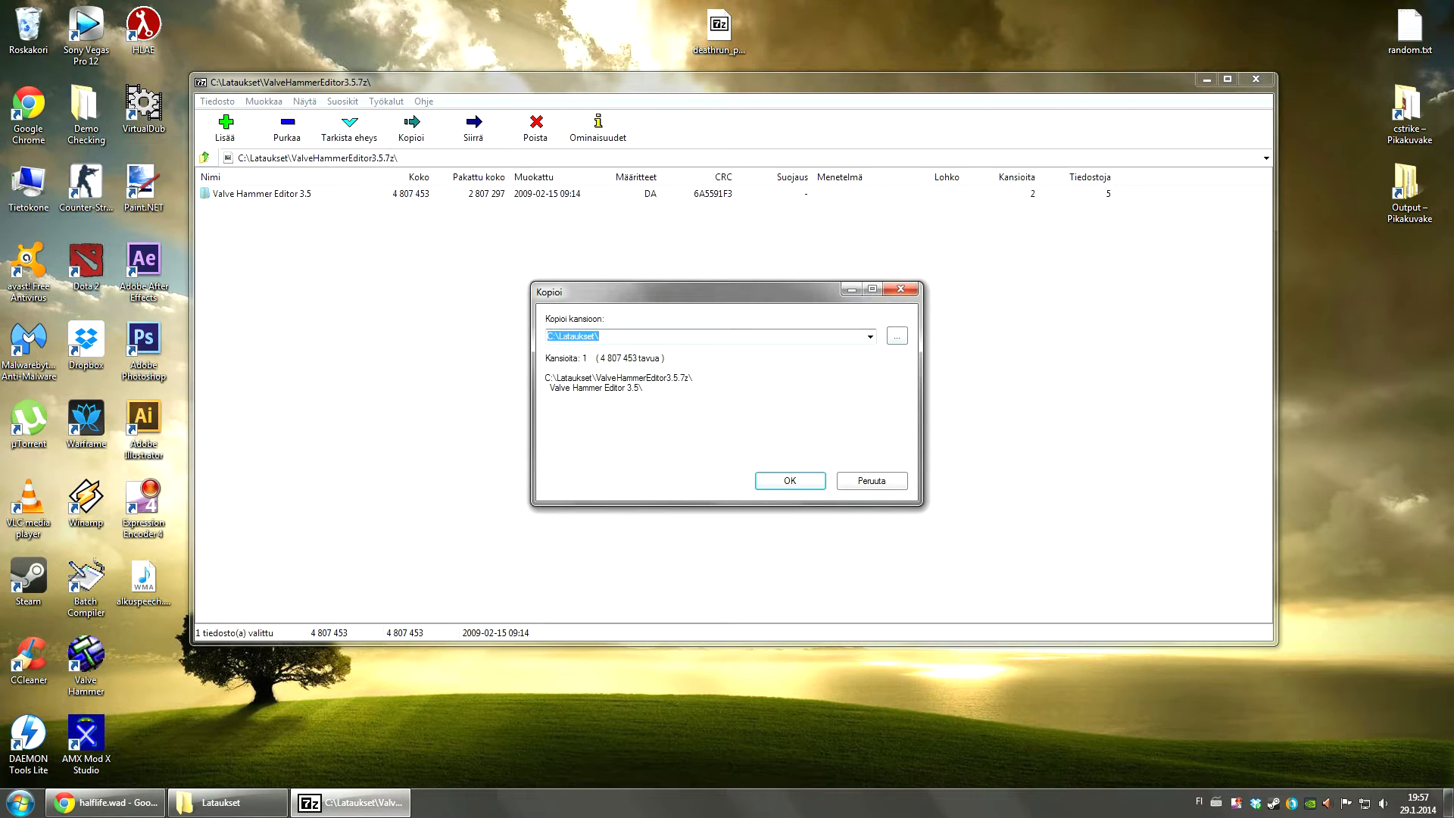
{"action": "left_click", "coordinate": [896, 336]}
{"action": "left_click", "coordinate": [635, 408]}
{"action": "left_click", "coordinate": [635, 424]}
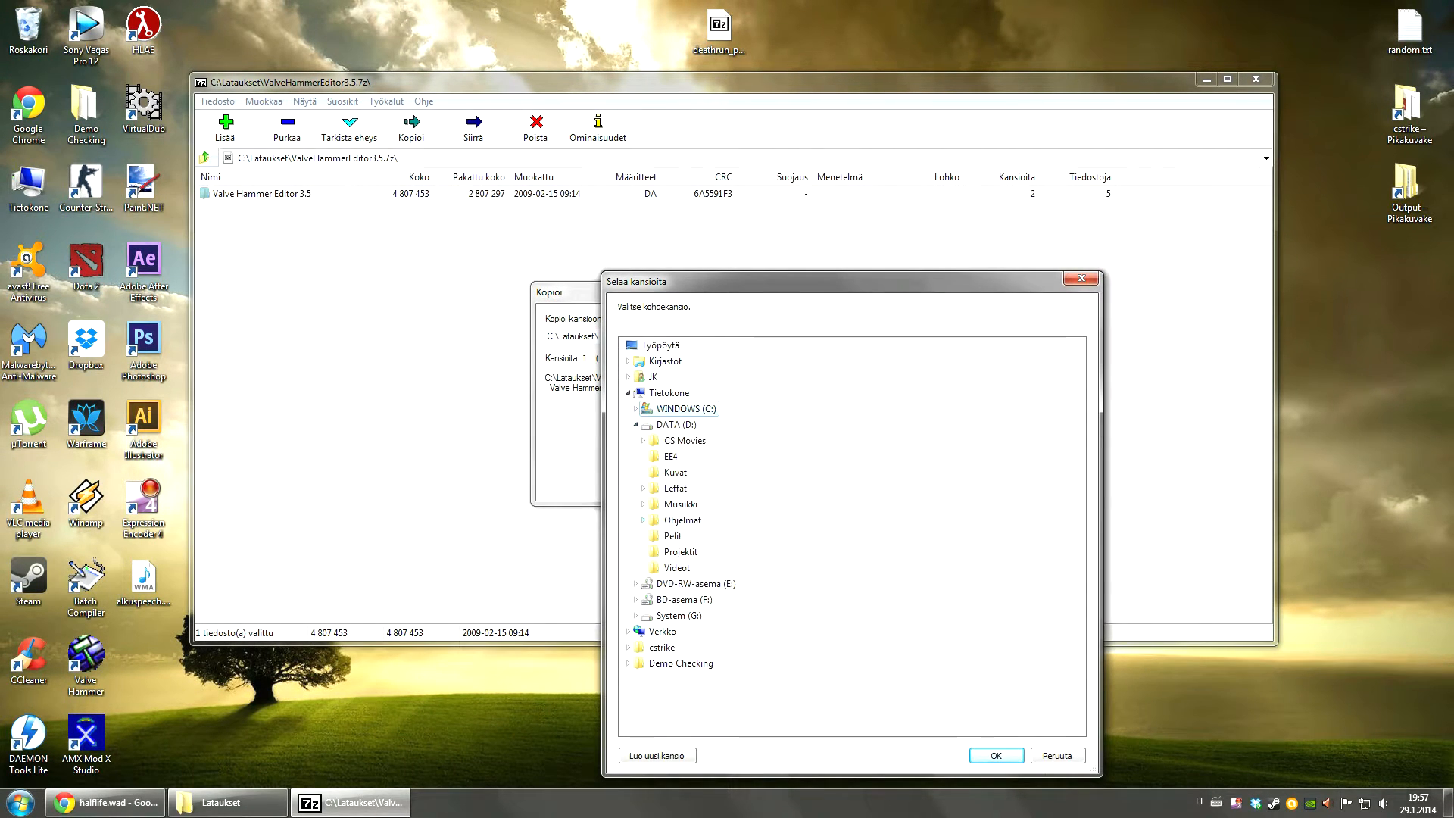
{"action": "left_click", "coordinate": [642, 519]}
{"action": "left_click", "coordinate": [692, 535]}
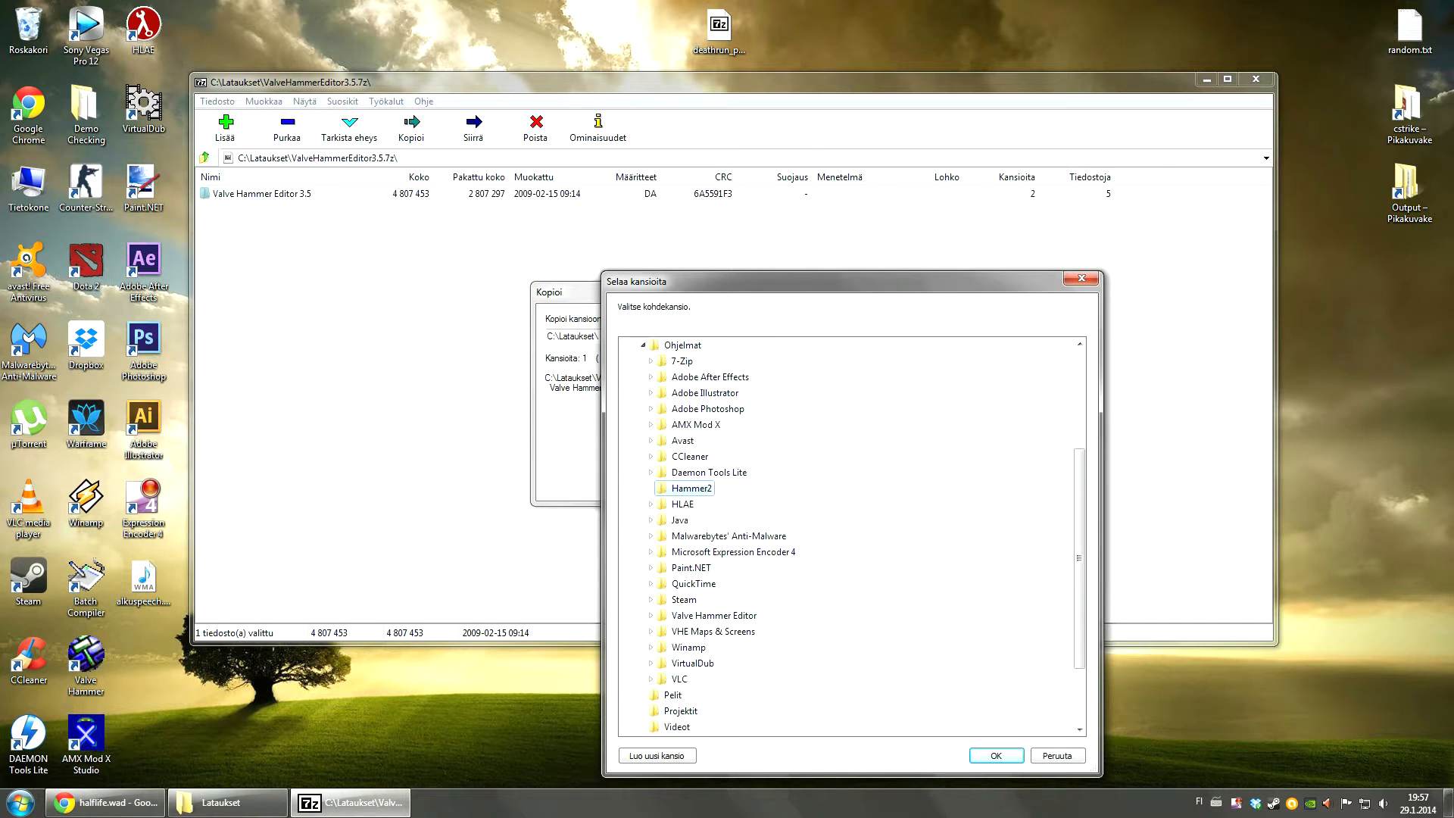
Step: Extract the Valve Hammer Editor 3.5 folder to D:\Ohjelmat\Hammer2 and close the archive
{"action": "scroll", "coordinate": [704, 508], "scroll_direction": "up", "scroll_amount": 4}
{"action": "left_click", "coordinate": [643, 519]}
{"action": "left_click", "coordinate": [643, 520]}
{"action": "left_click", "coordinate": [651, 505]}
{"action": "left_click", "coordinate": [703, 521]}
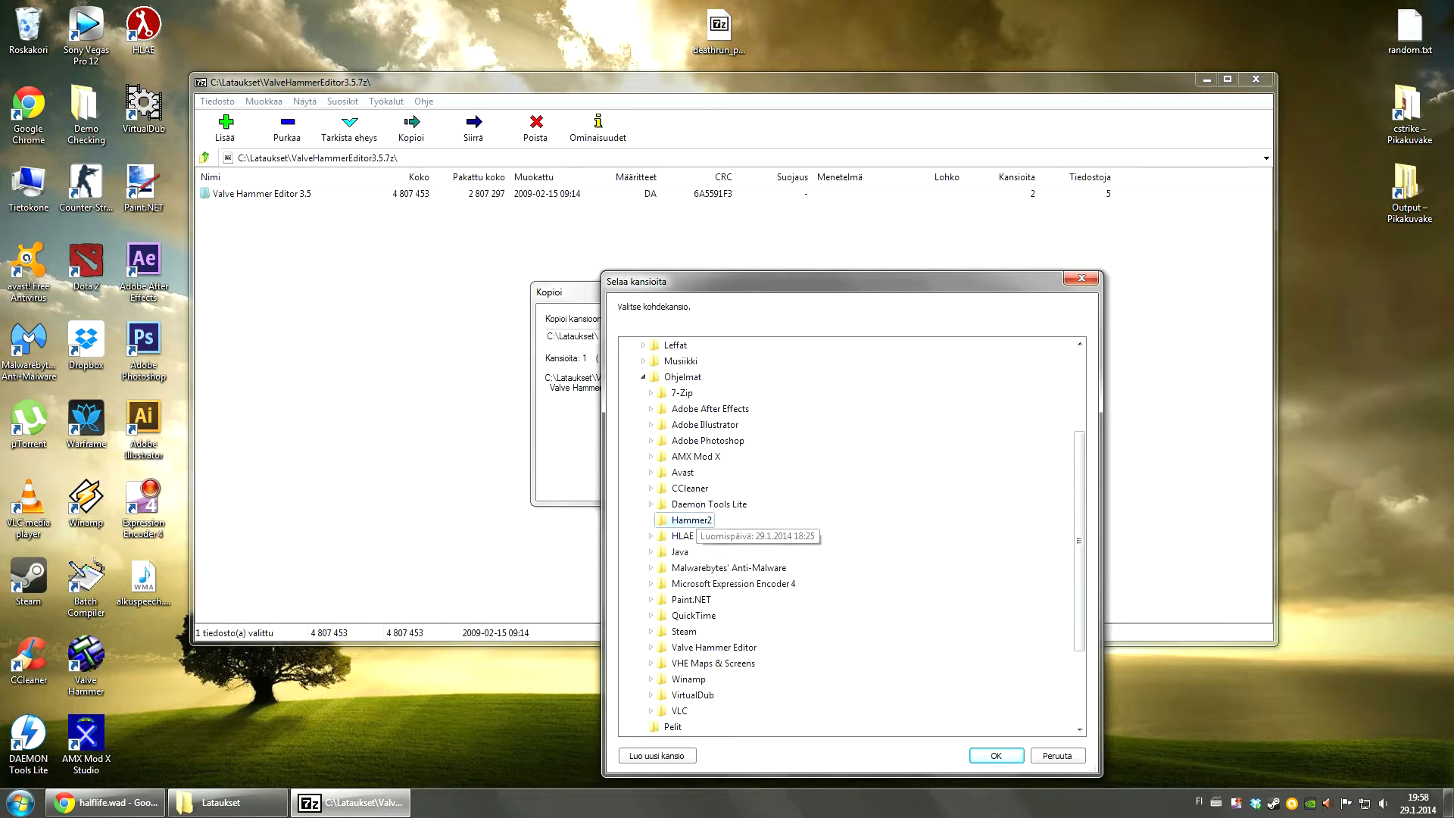
{"action": "left_click", "coordinate": [996, 755]}
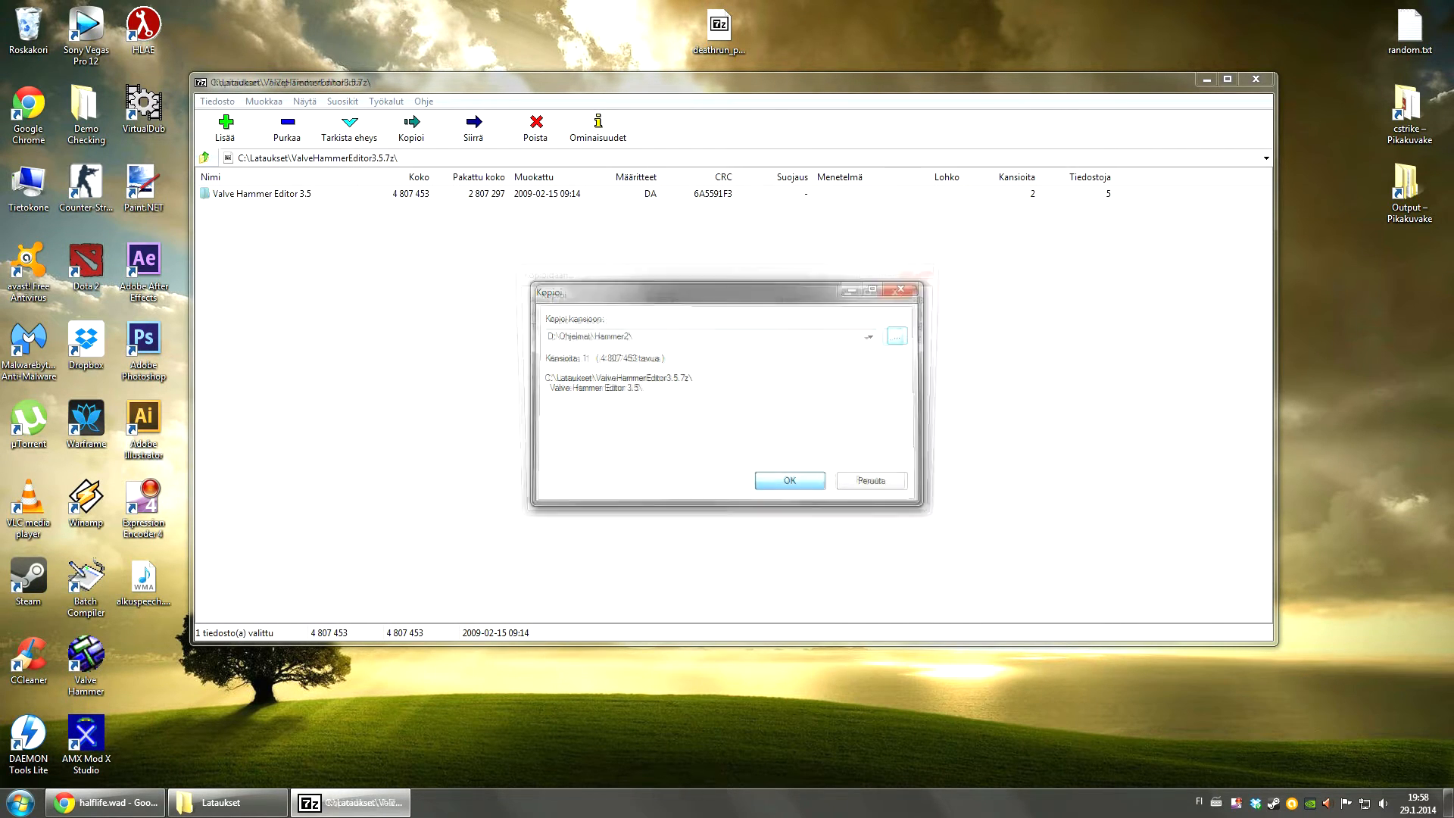
{"action": "key", "text": "Return"}
{"action": "left_click", "coordinate": [1255, 79]}
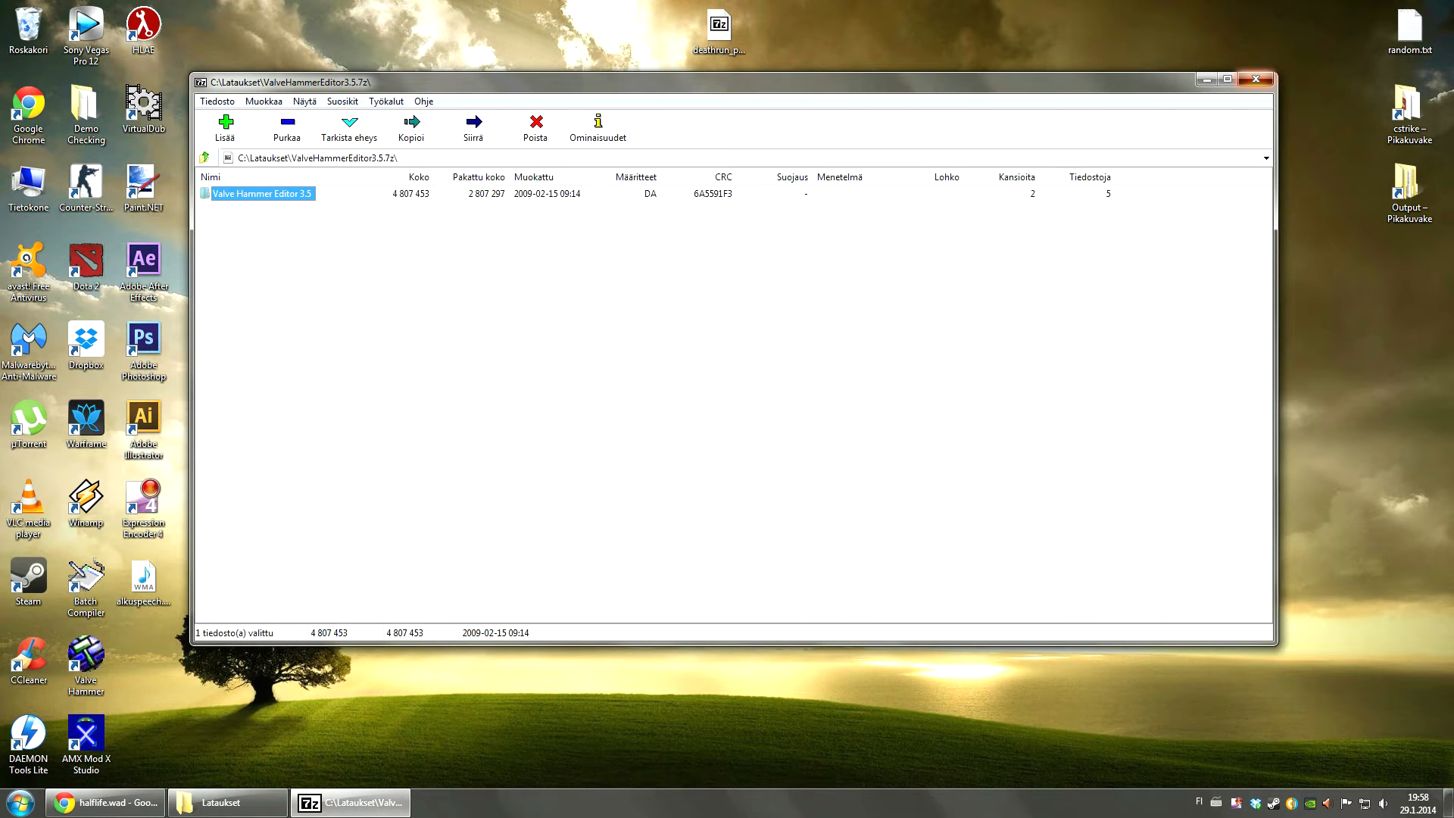
Step: Browse to the extracted Valve Hammer Editor 3.5 folder in D:\Ohjelmat\Hammer2
{"action": "left_click", "coordinate": [20, 801]}
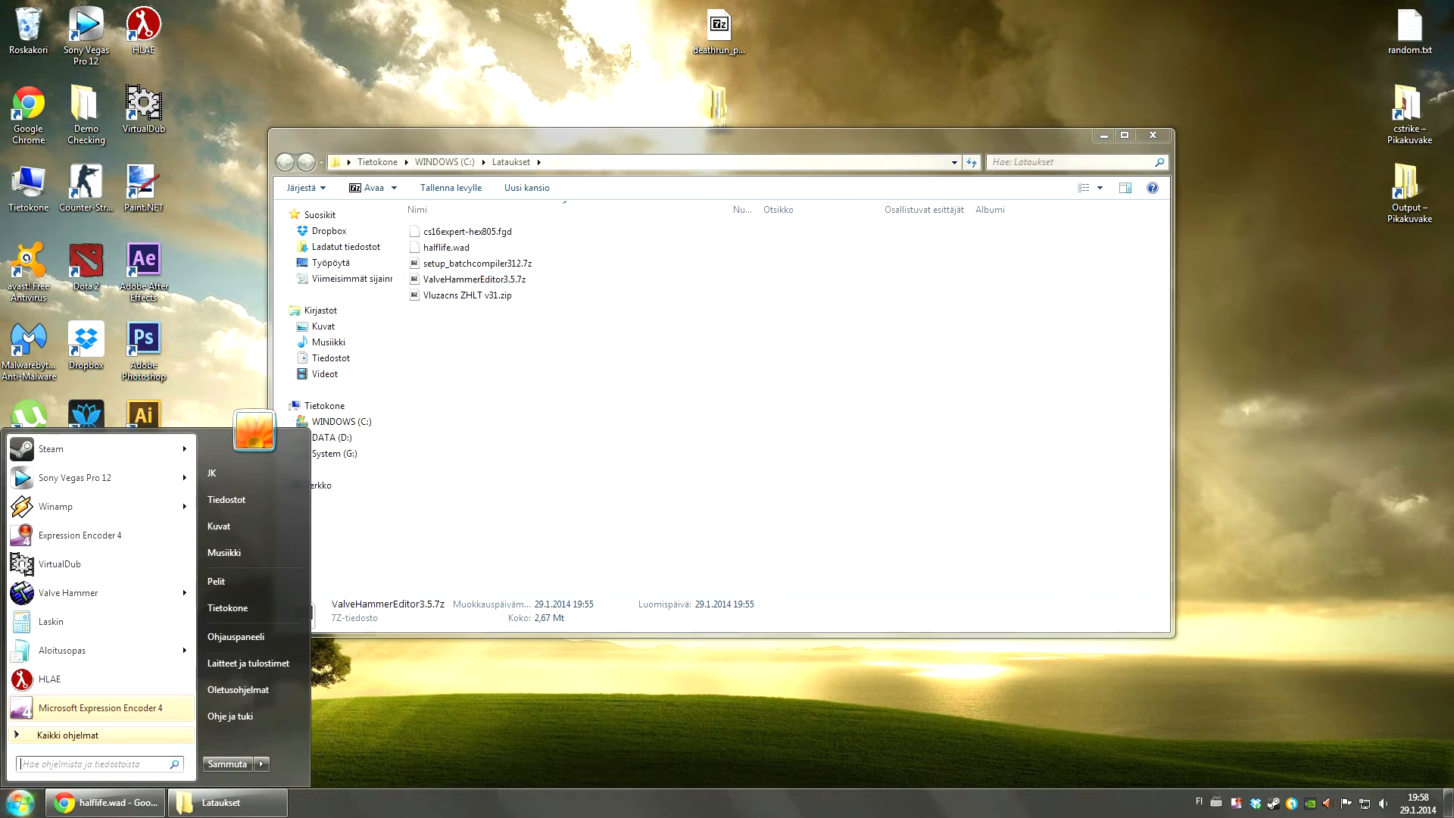
{"action": "left_click", "coordinate": [227, 636]}
{"action": "double_click", "coordinate": [644, 265]}
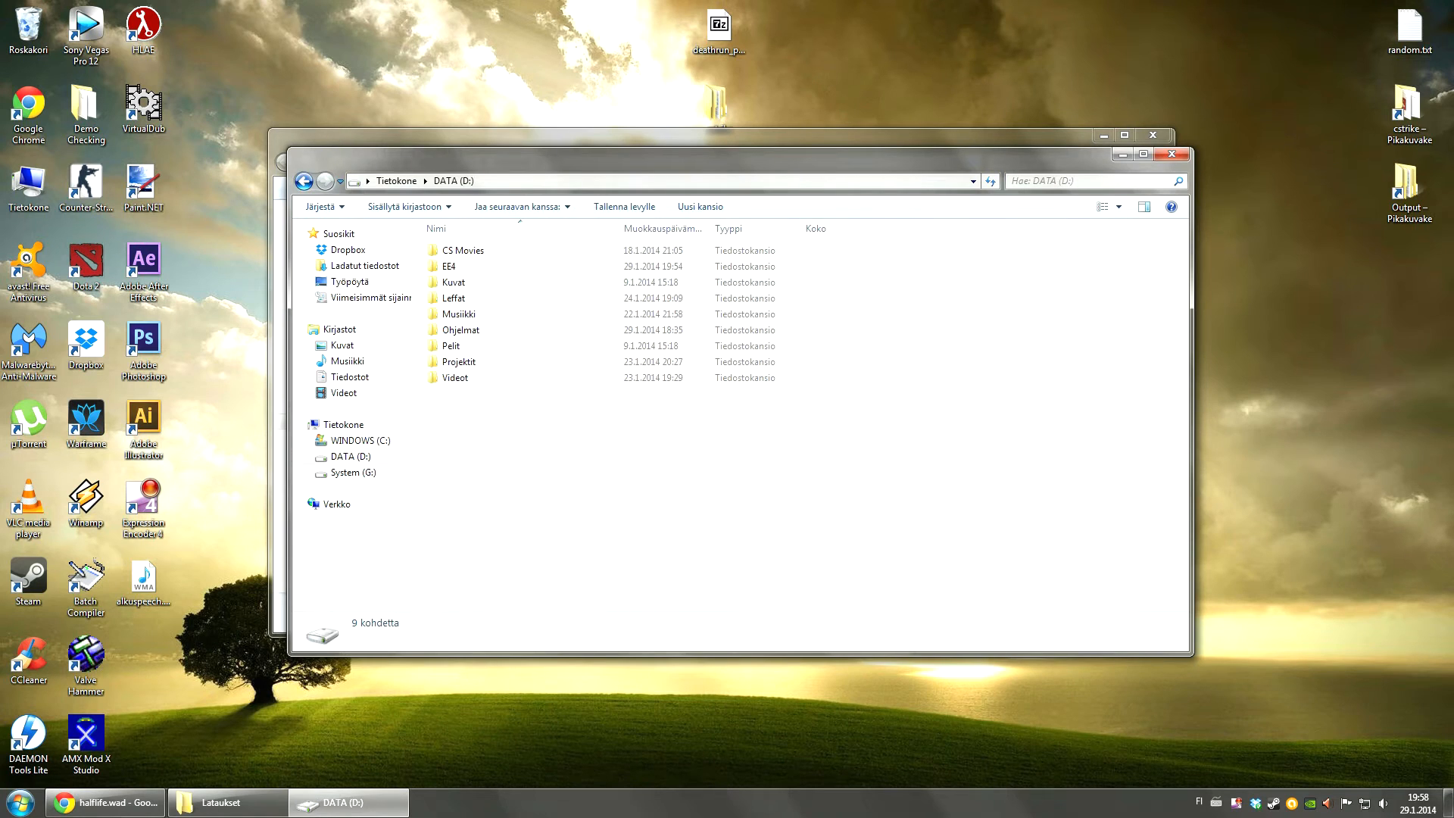
{"action": "double_click", "coordinate": [460, 330]}
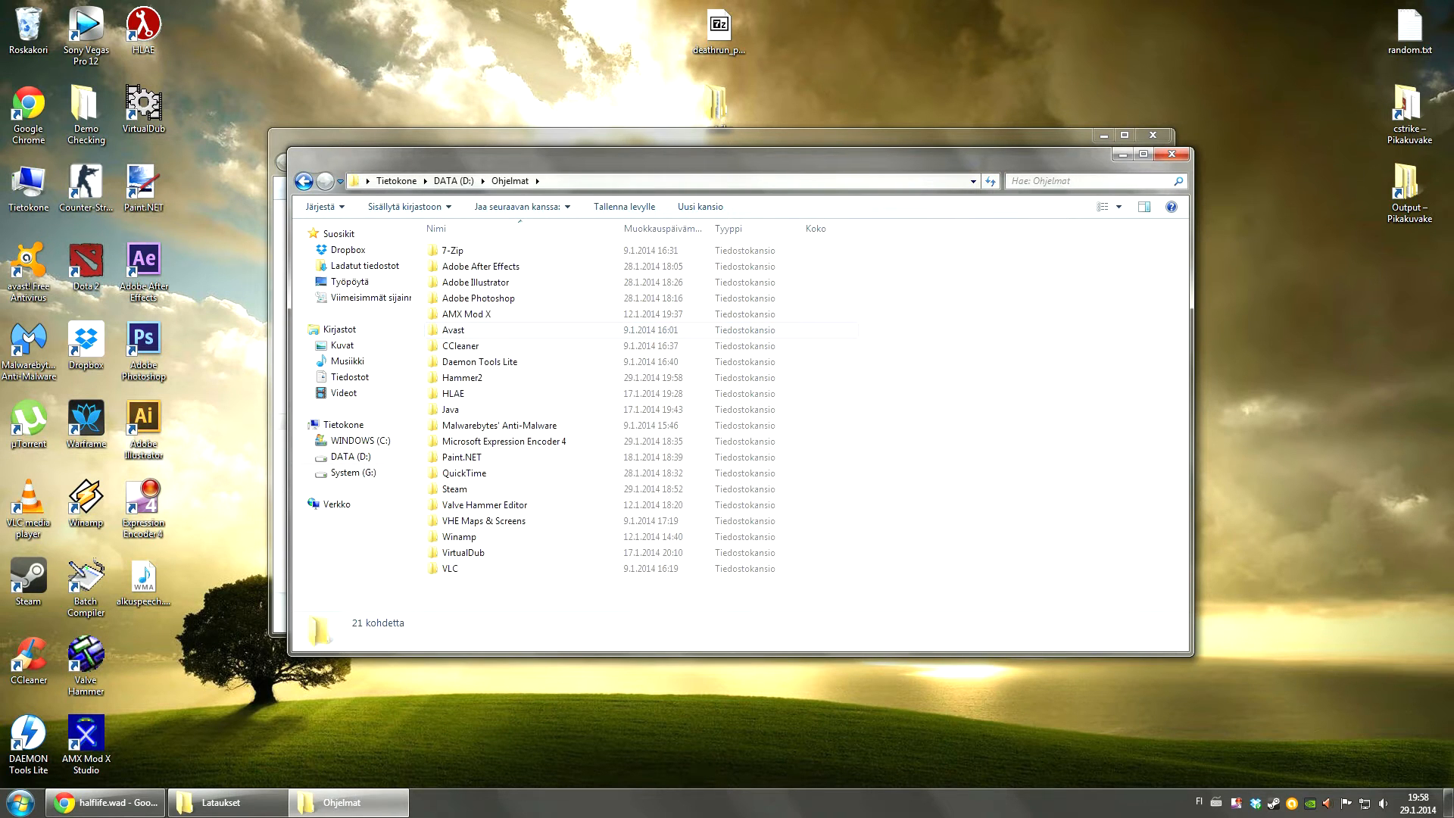
{"action": "double_click", "coordinate": [458, 361]}
{"action": "double_click", "coordinate": [491, 250]}
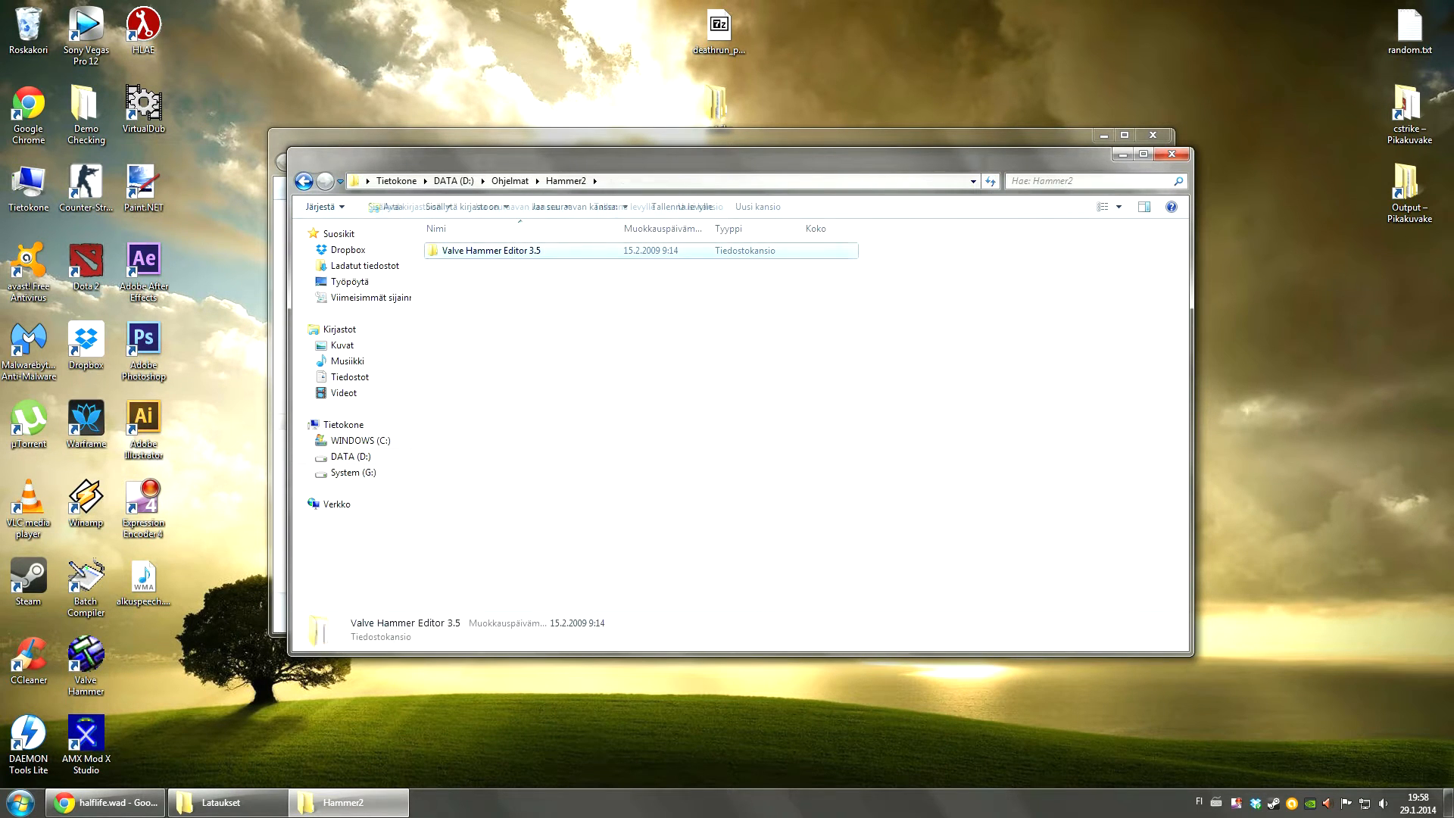
Step: Open readme.txt beside the folder window and read its two installation instructions
{"action": "double_click", "coordinate": [463, 282]}
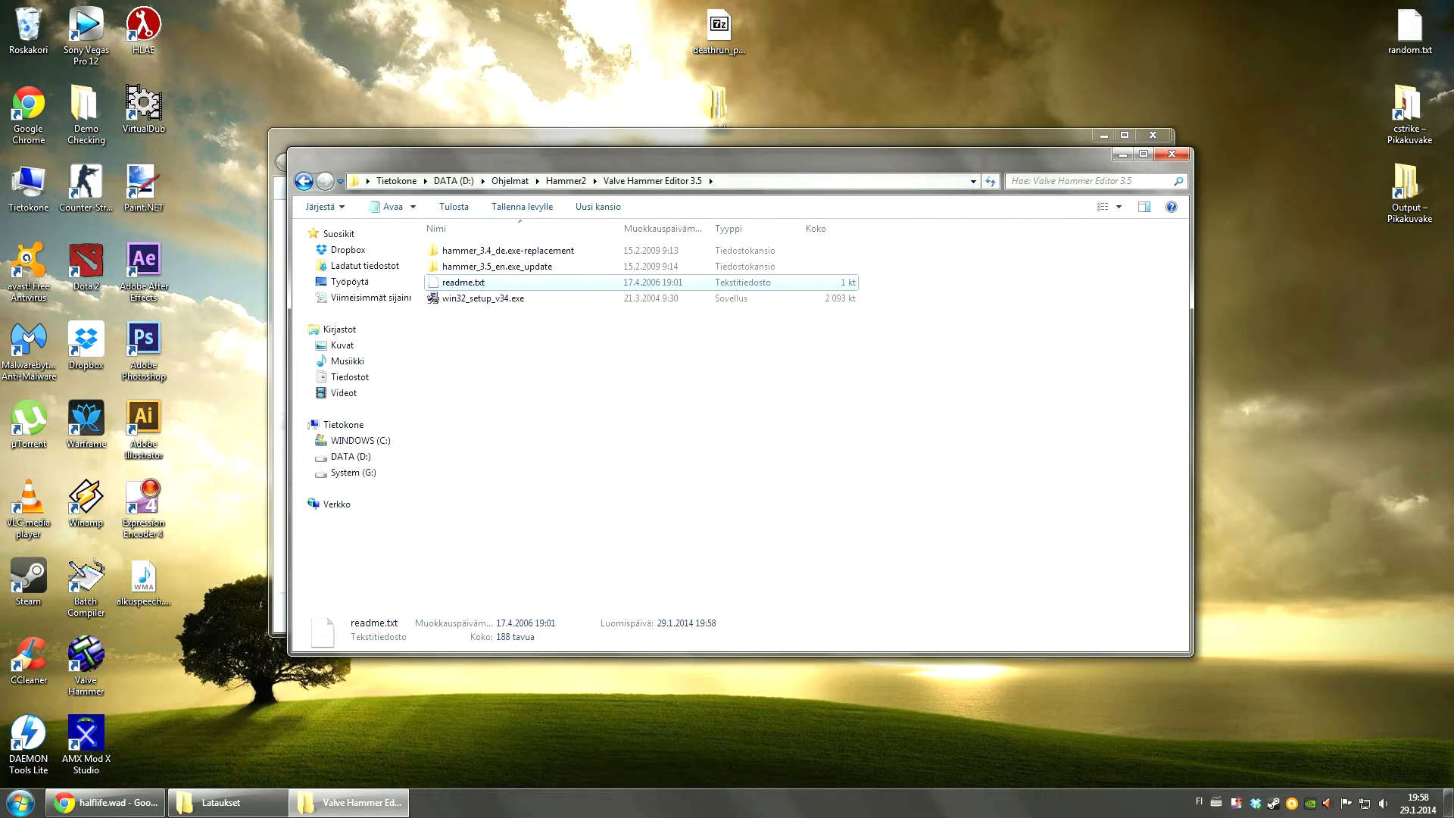
{"action": "left_click_drag", "start_coordinate": [1100, 87], "coordinate": [1168, 105]}
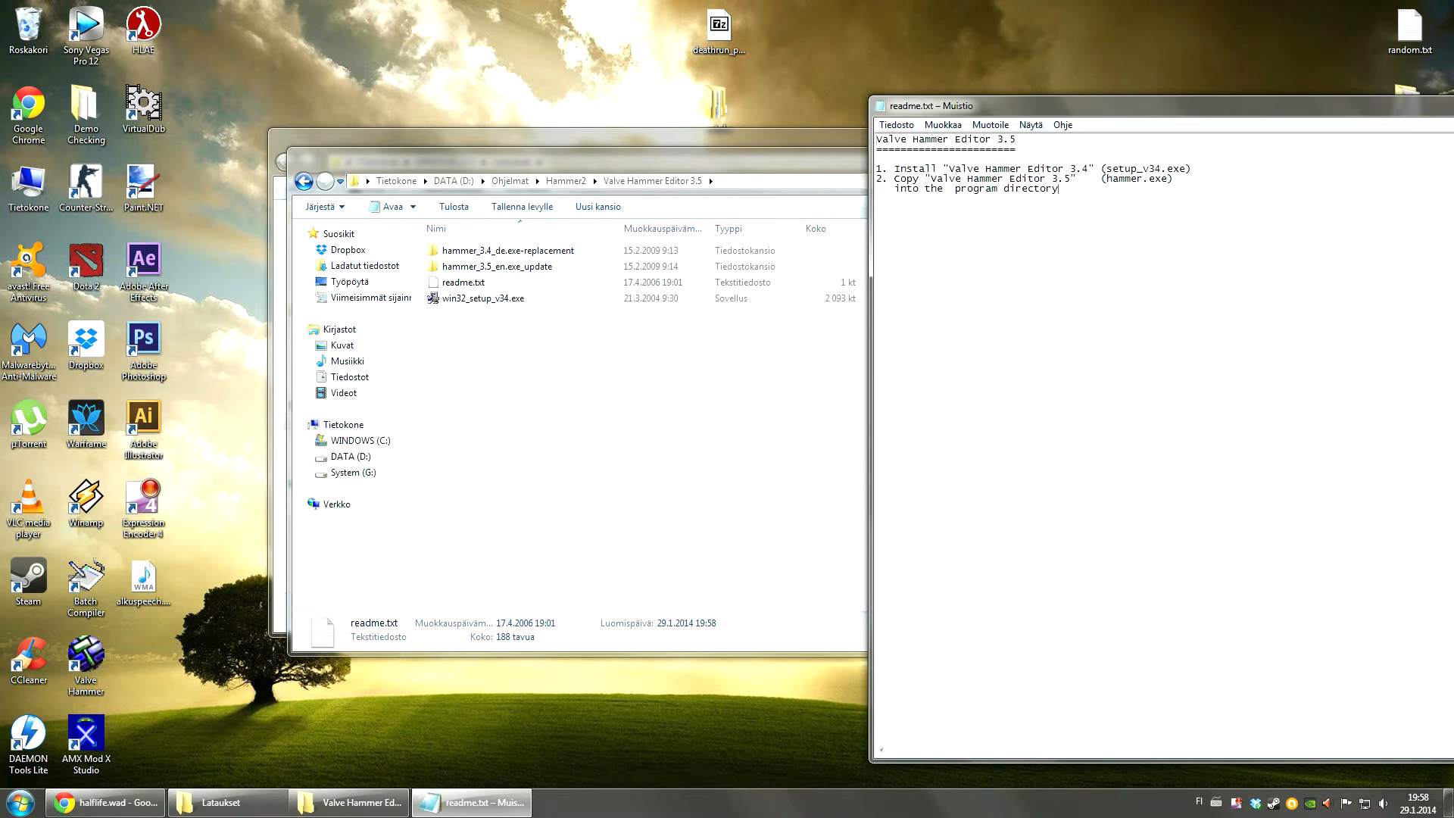
{"action": "left_click_drag", "start_coordinate": [943, 168], "coordinate": [1193, 168]}
{"action": "left_click", "coordinate": [966, 168]}
{"action": "left_click_drag", "start_coordinate": [876, 168], "coordinate": [937, 179]}
{"action": "left_click", "coordinate": [936, 178]}
Step: Run win32_setup_v34.exe and set the installation destination to the existing folder D:\Ohjelmat\Hammer2
{"action": "left_click", "coordinate": [482, 298]}
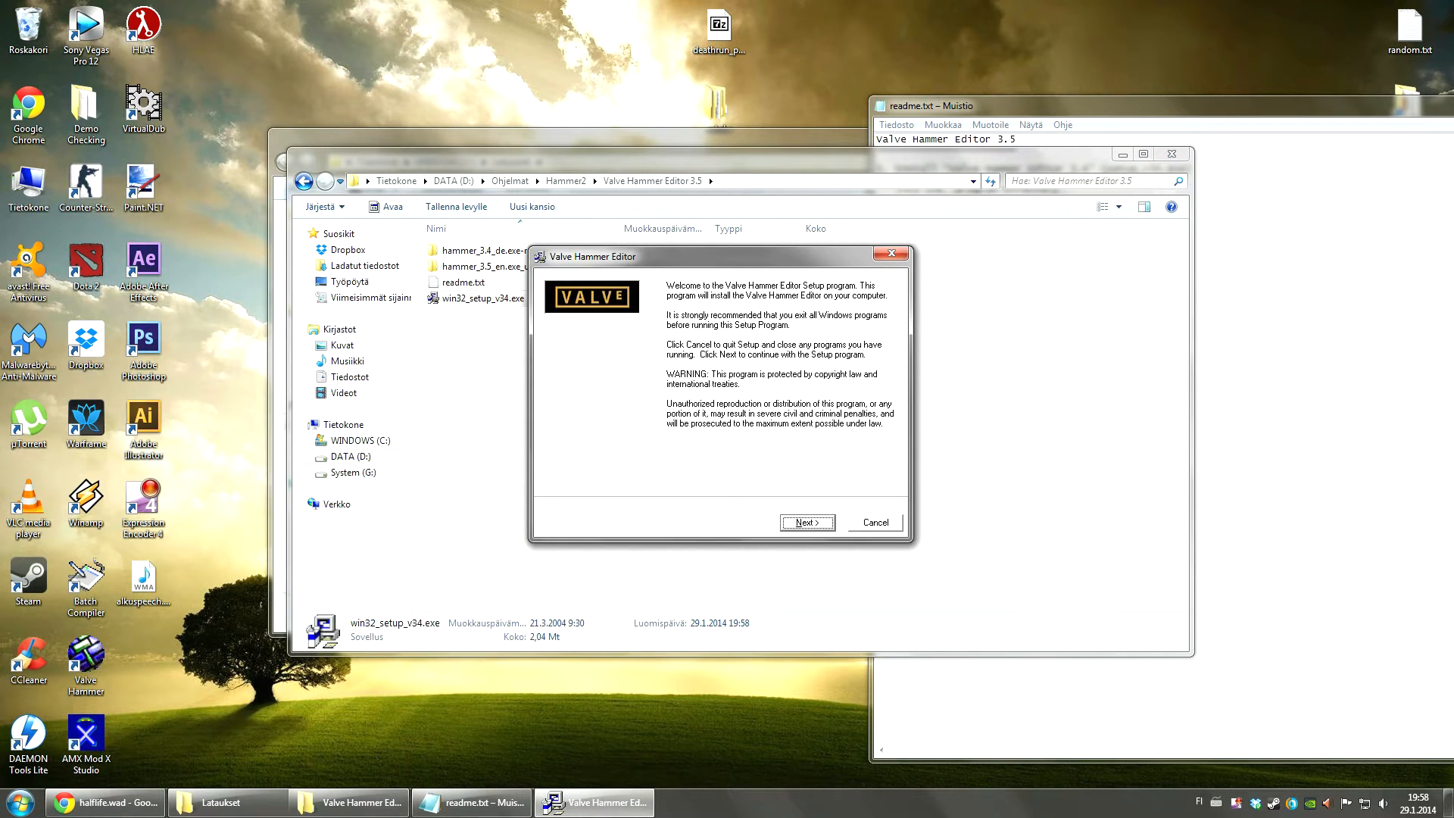
{"action": "key", "text": "Return"}
{"action": "key", "text": "Return"}
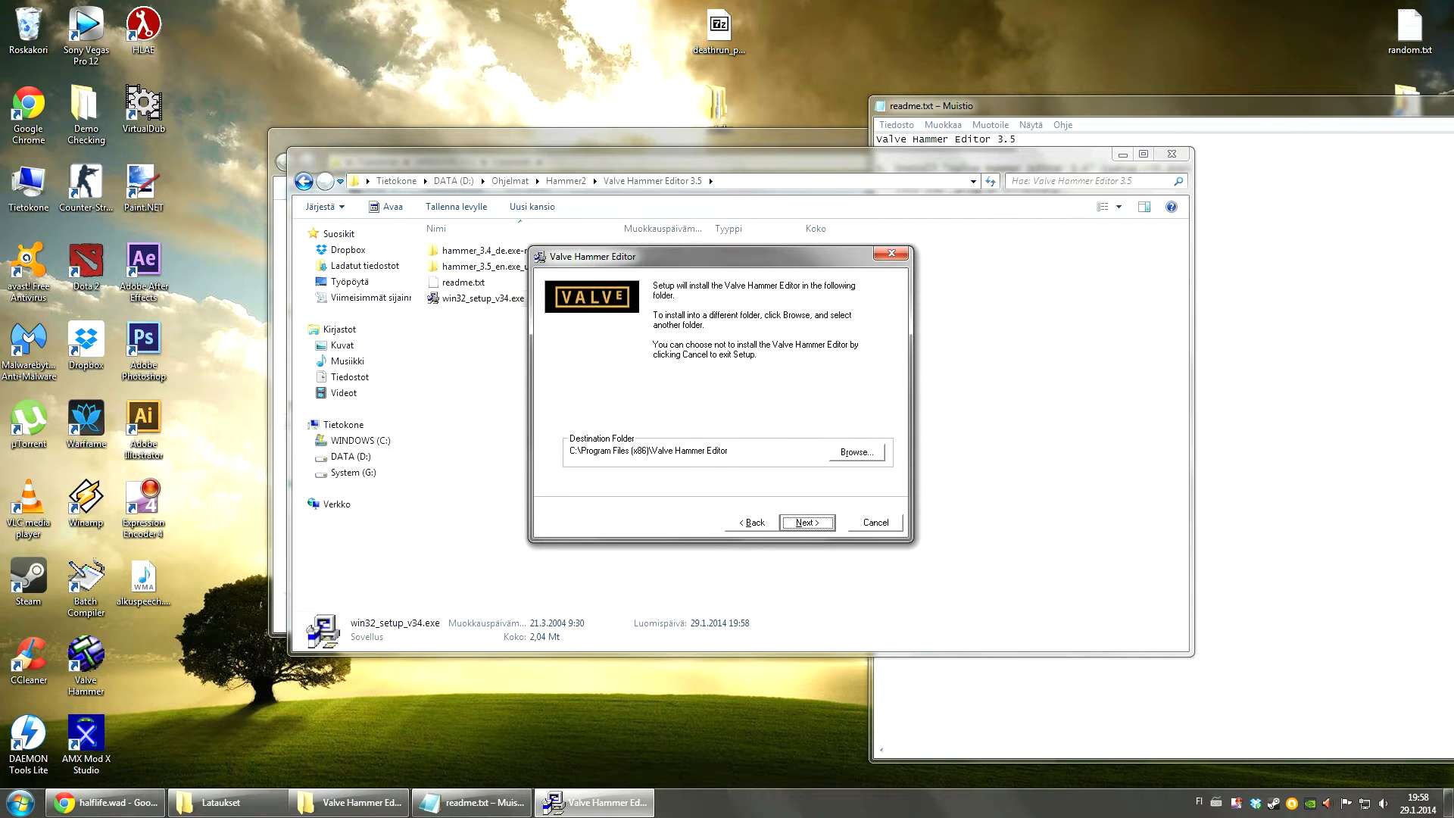
{"action": "key", "text": "alt+r"}
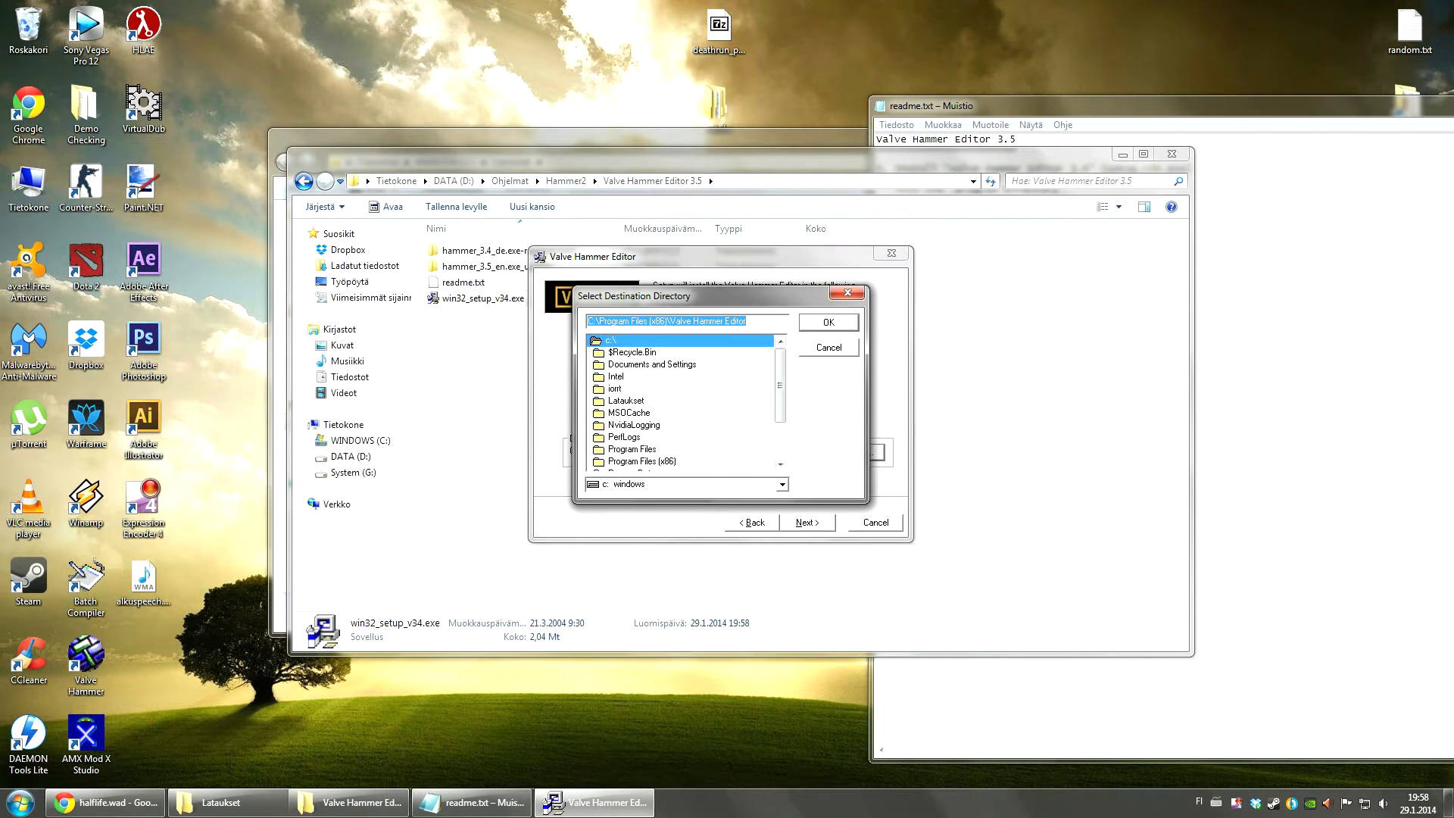
{"action": "scroll", "coordinate": [686, 403], "scroll_direction": "down", "scroll_amount": 2}
{"action": "left_click", "coordinate": [782, 483]}
{"action": "left_click", "coordinate": [621, 511]}
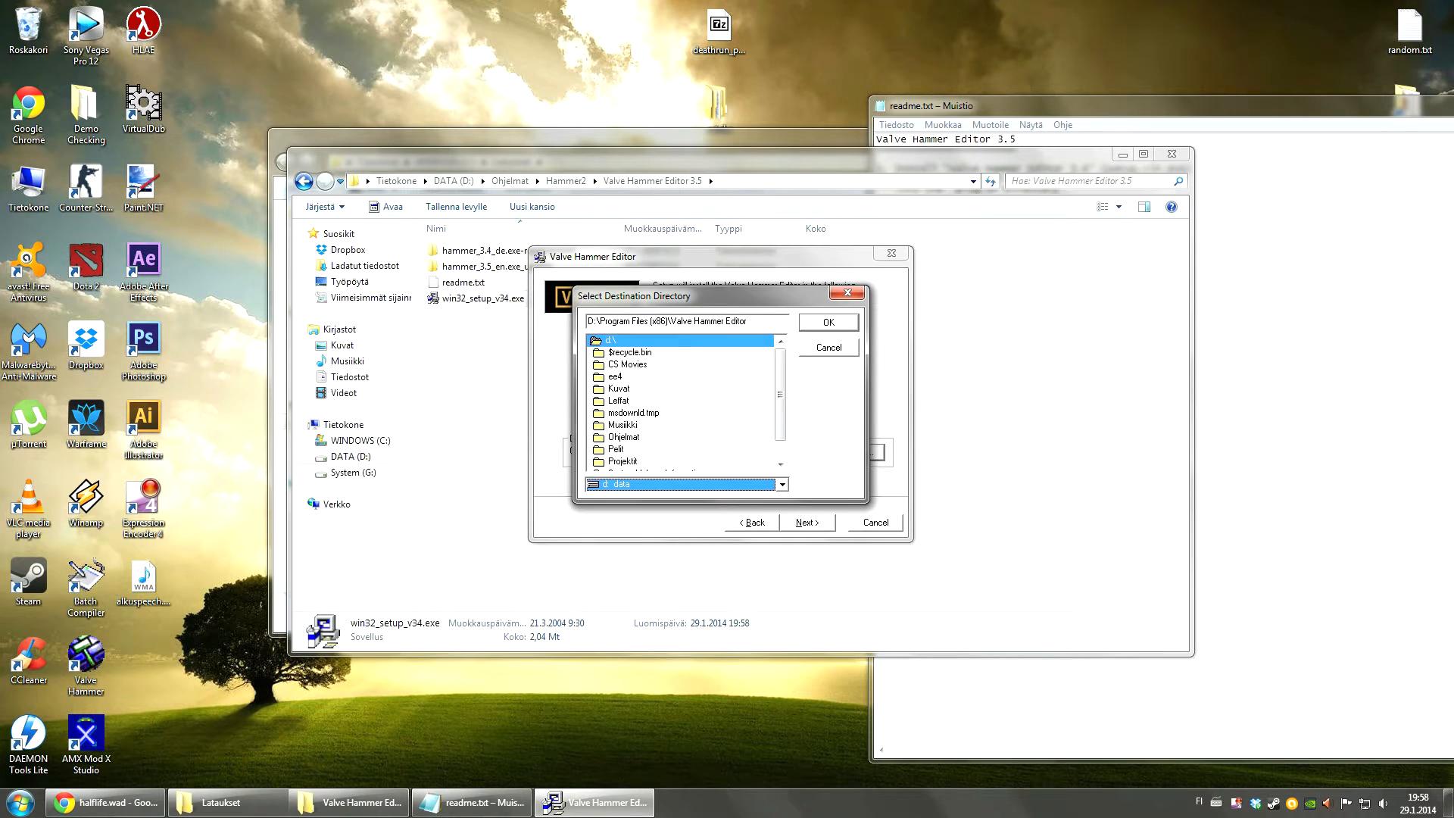
{"action": "double_click", "coordinate": [623, 437]}
{"action": "double_click", "coordinate": [626, 461]}
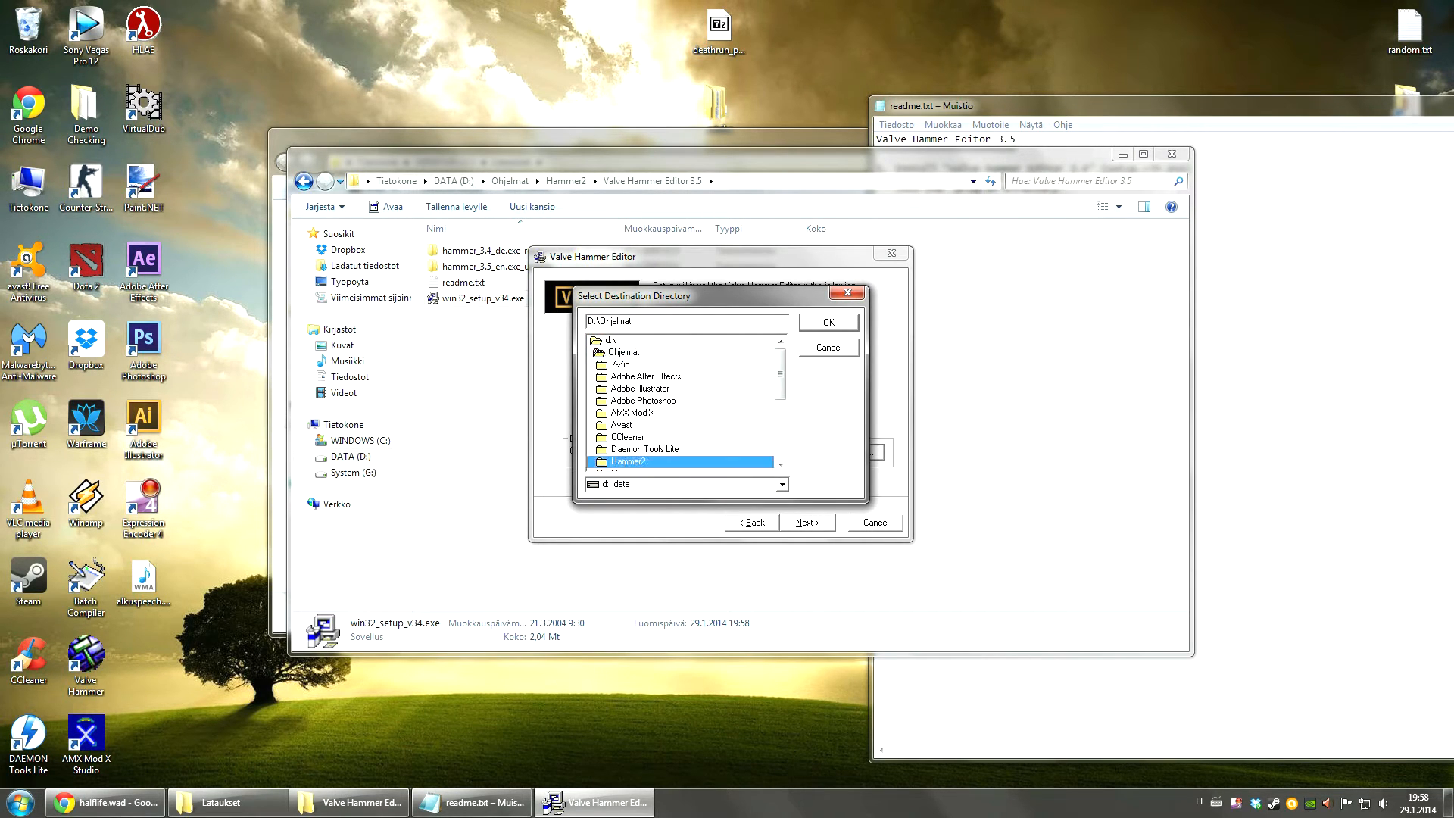
{"action": "key", "text": "Return"}
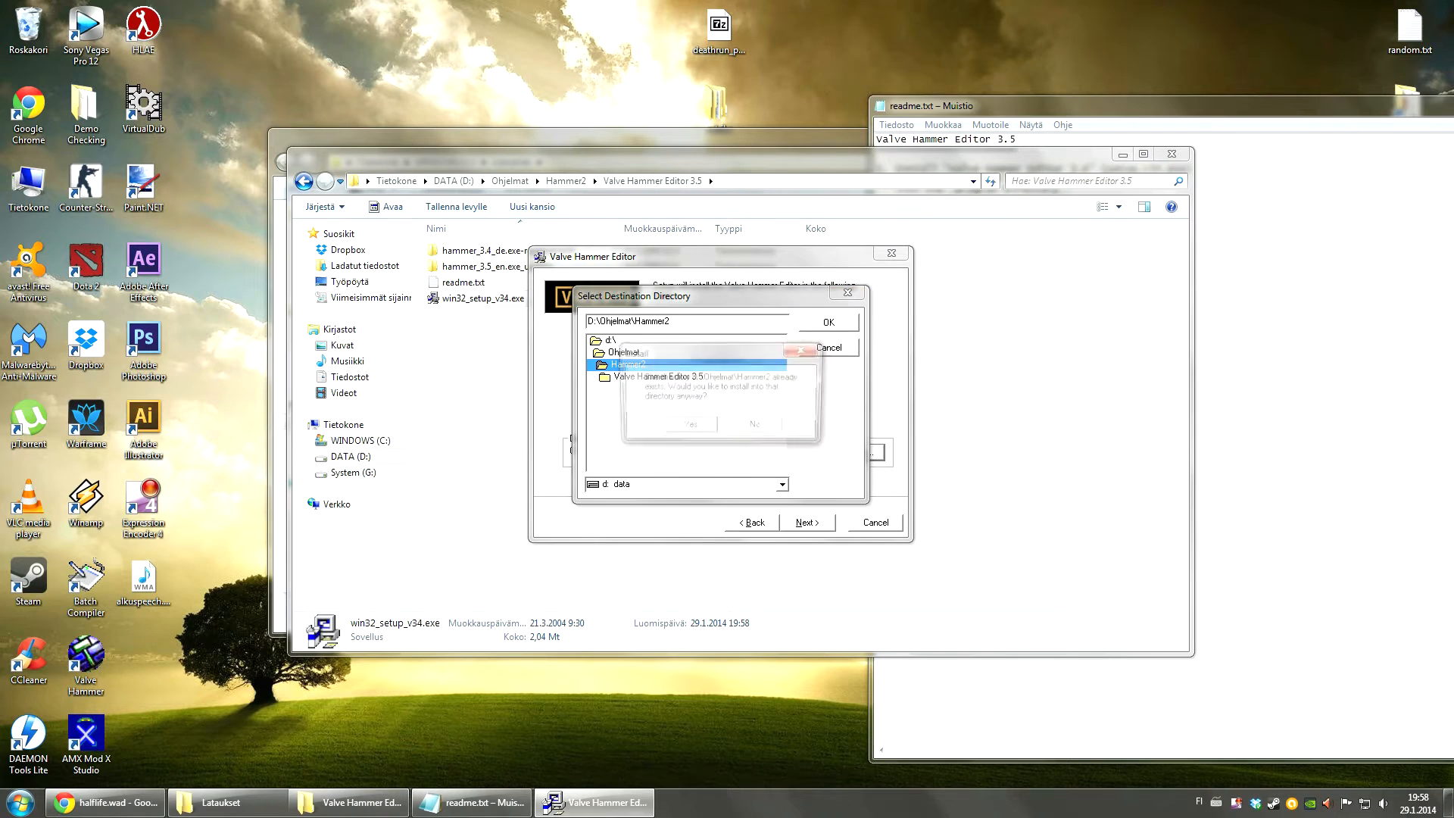
{"action": "key", "text": "Return"}
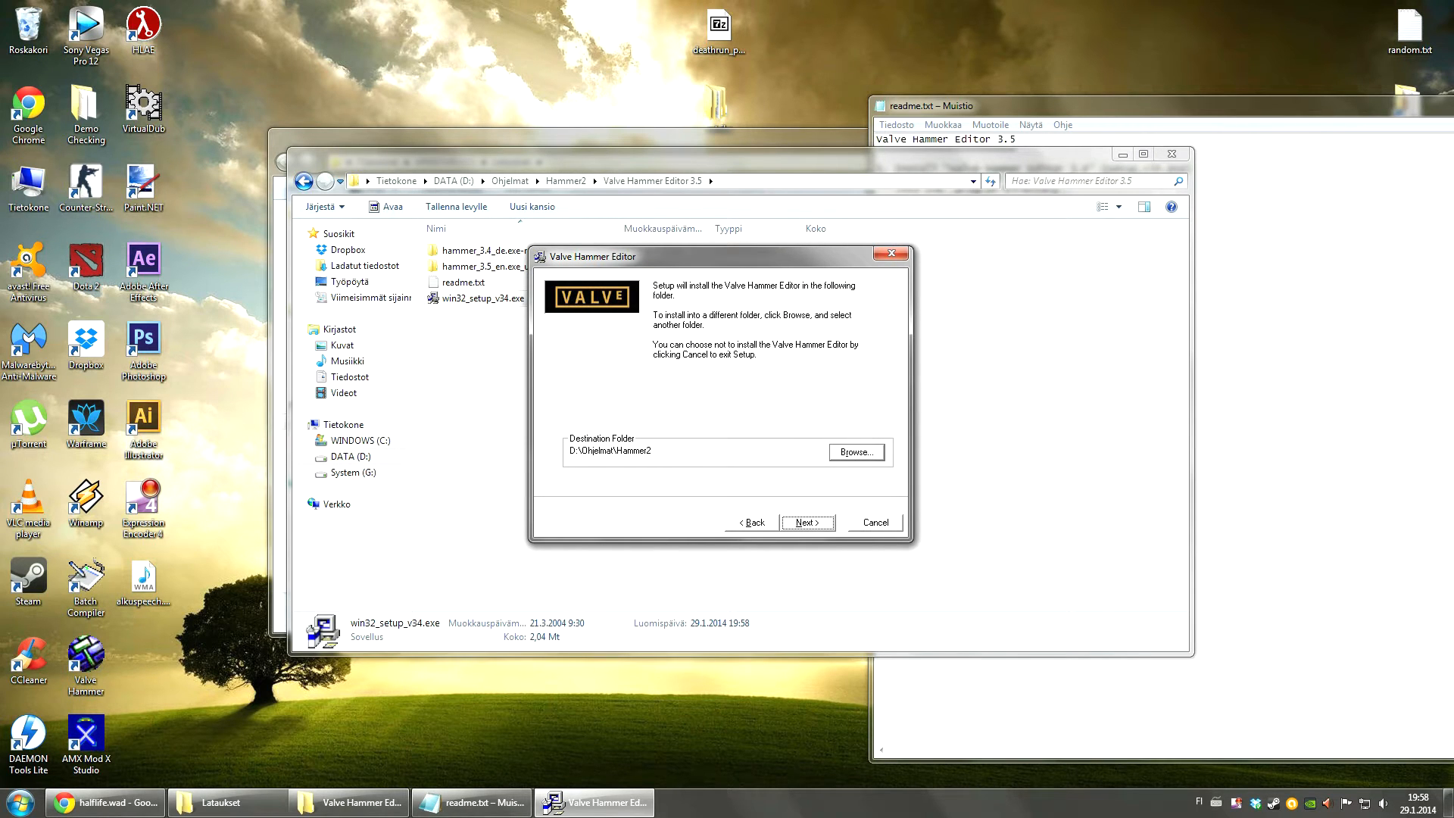
Step: Install Valve Hammer Editor, decline the desktop shortcuts and finish the setup
{"action": "key", "text": "Return"}
{"action": "key", "text": "Return"}
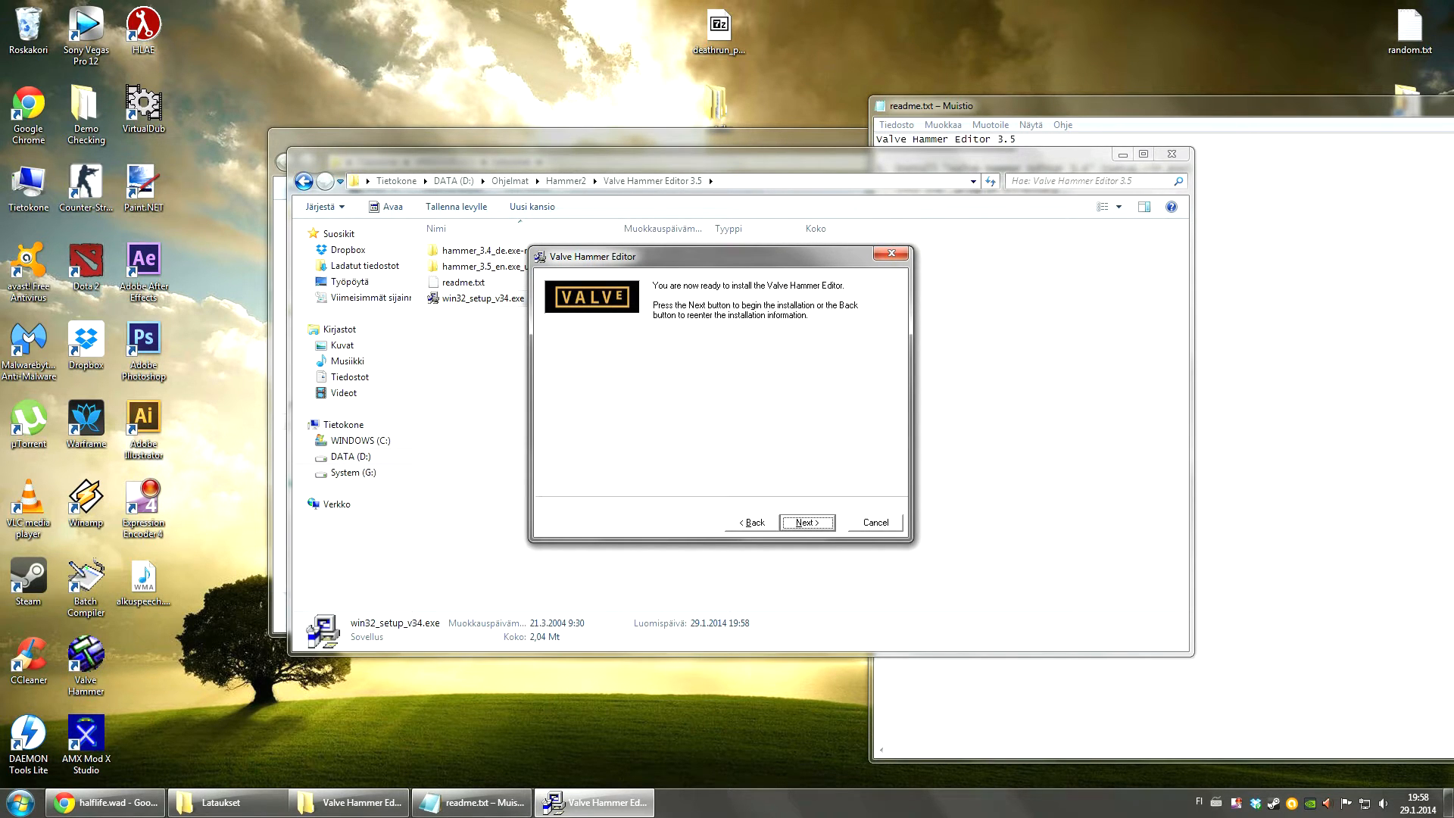
{"action": "key", "text": "Return"}
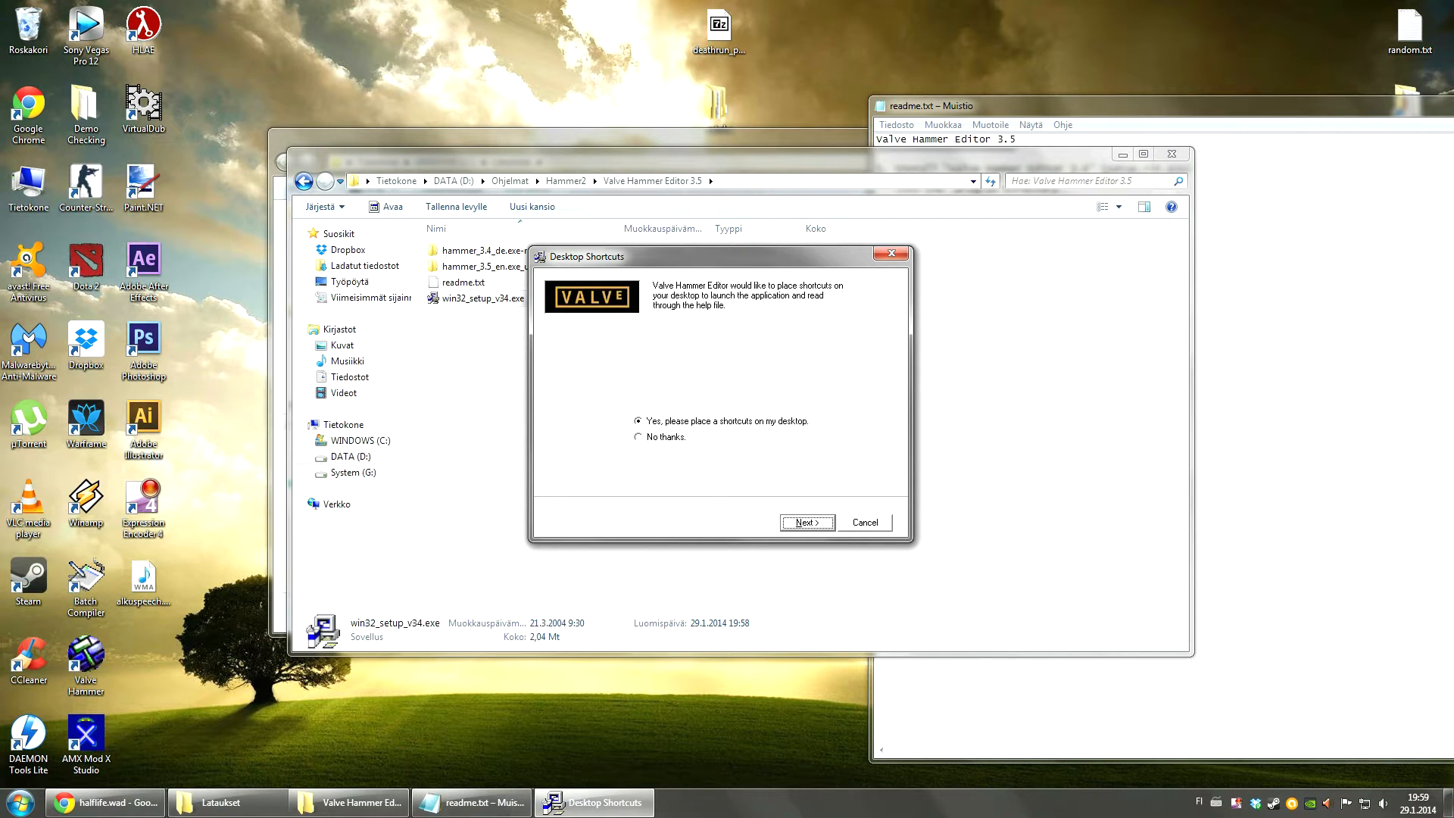
{"action": "left_click", "coordinate": [86, 657]}
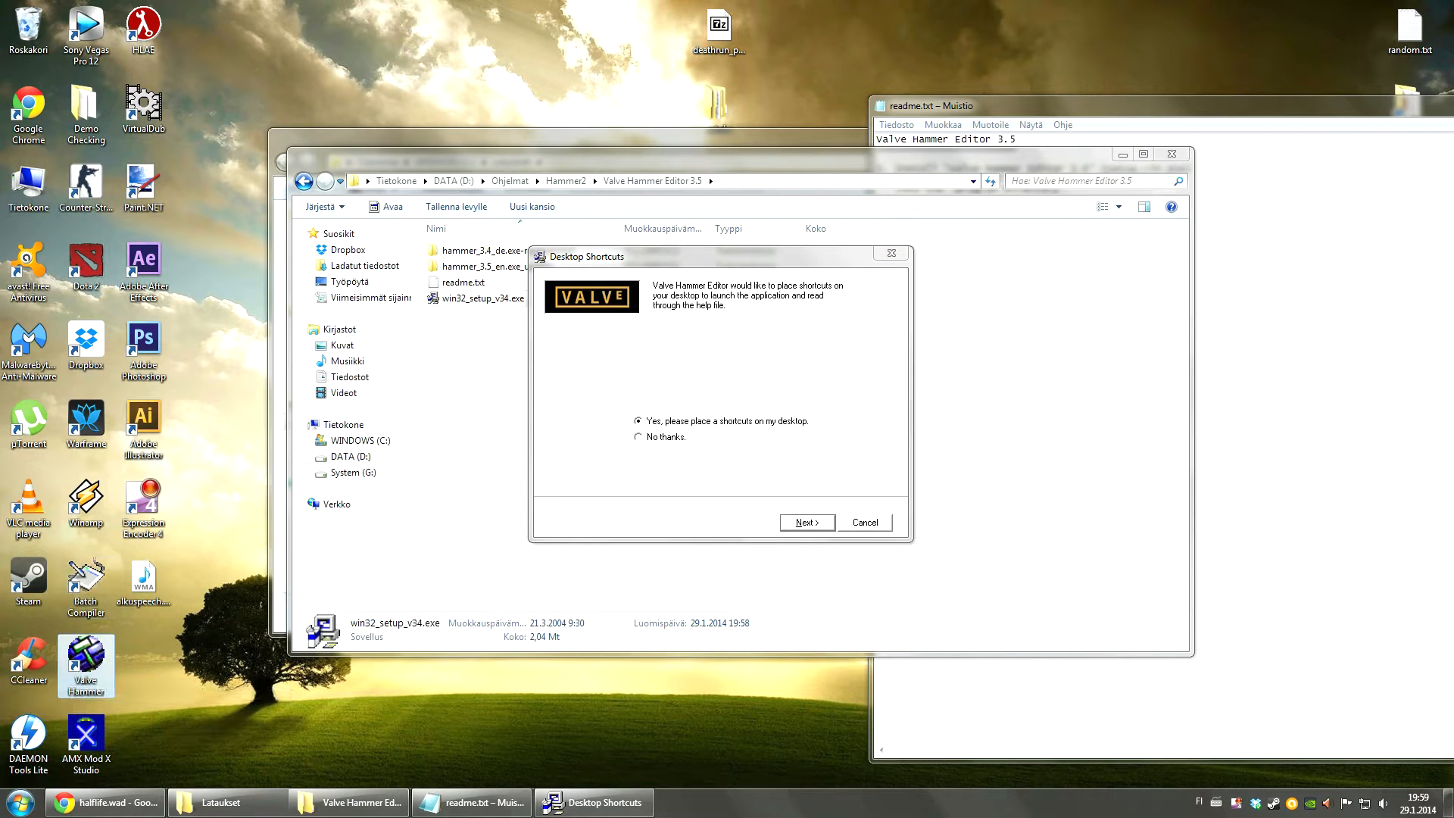
{"action": "left_click", "coordinate": [638, 437]}
{"action": "key", "text": "Return"}
{"action": "key", "text": "Return"}
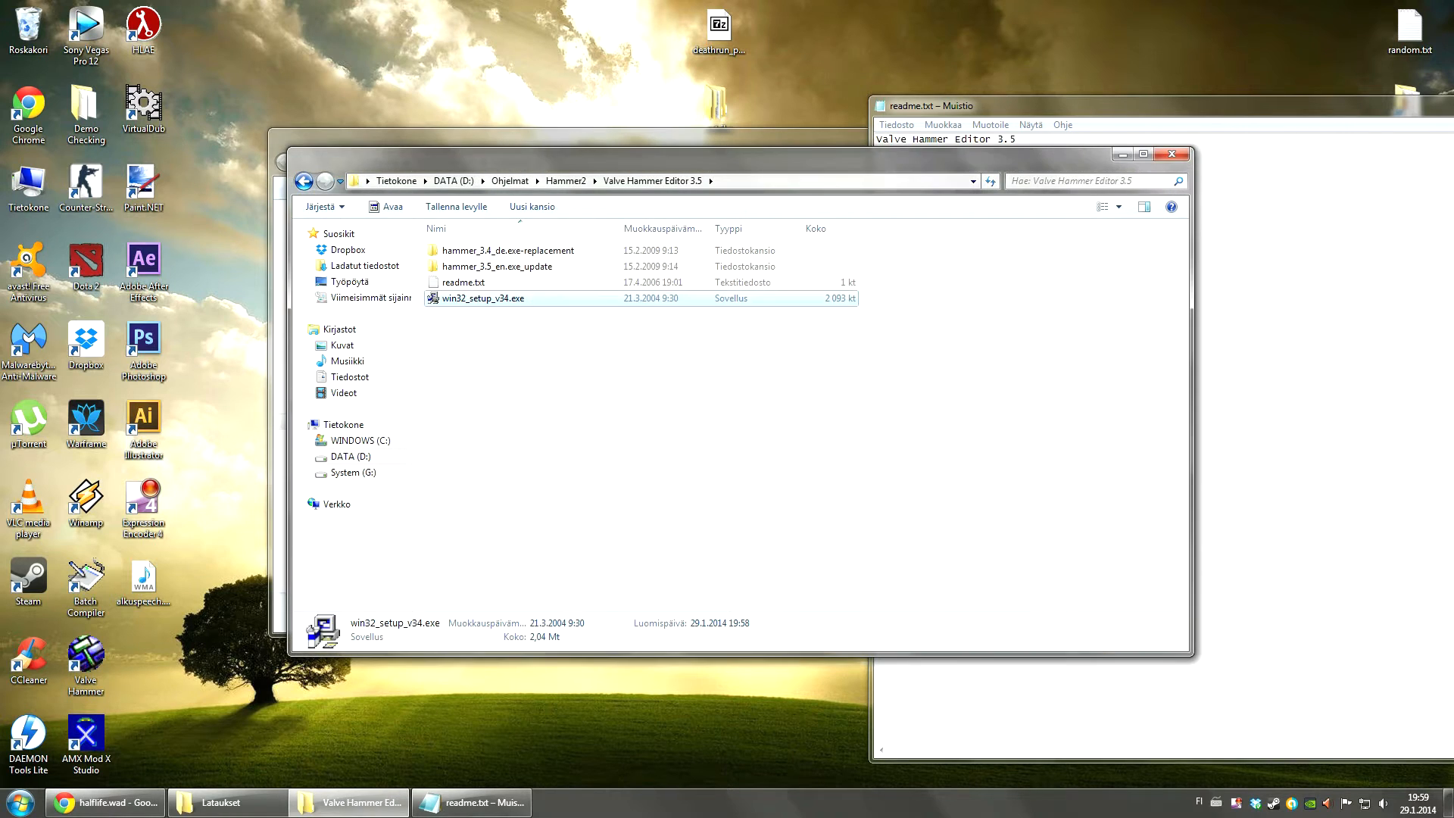
Step: Go up to the Hammer2 folder, check the contents of its tools folder and delete that folder
{"action": "left_click", "coordinate": [566, 181]}
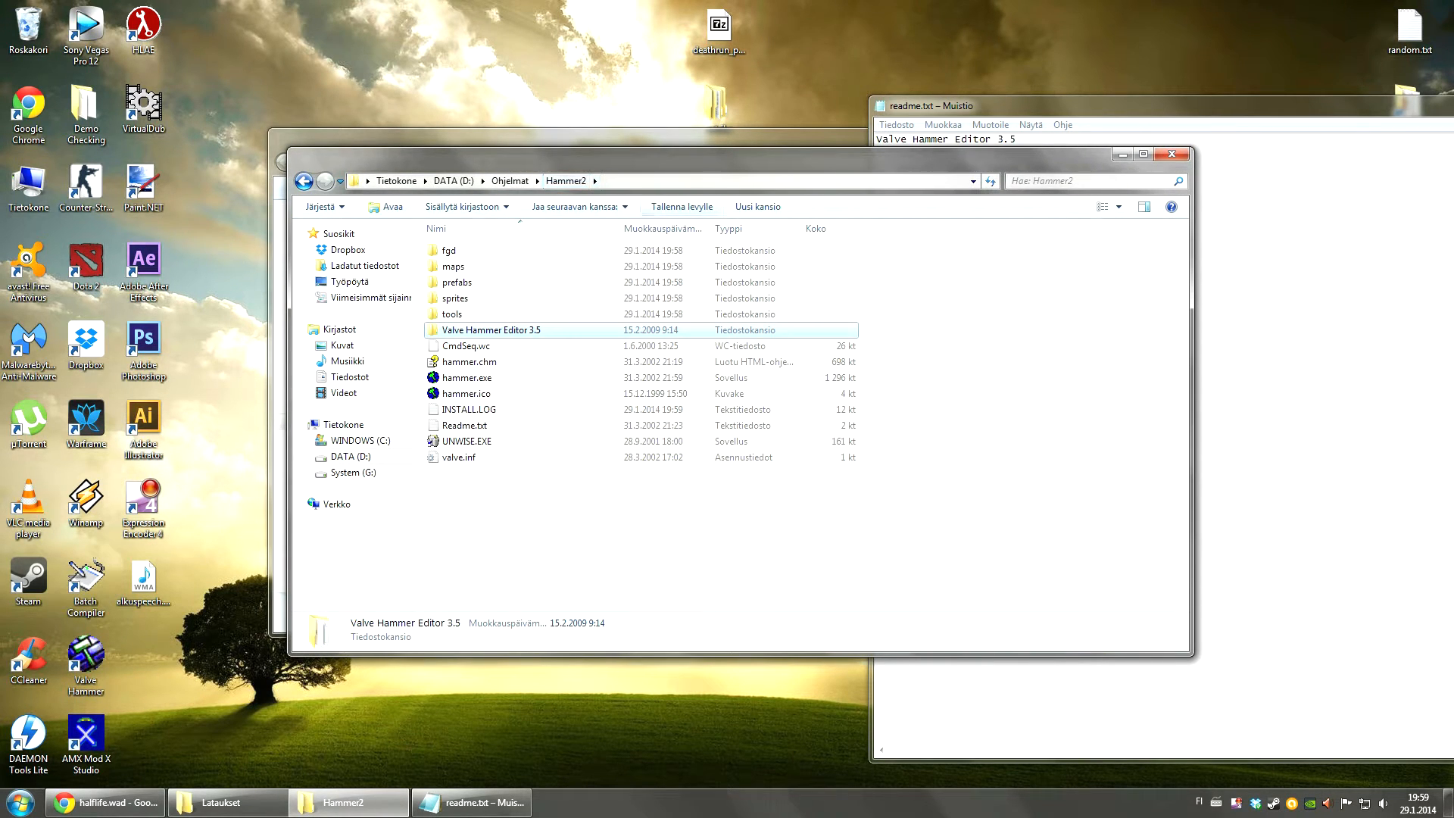
{"action": "left_click", "coordinate": [465, 345]}
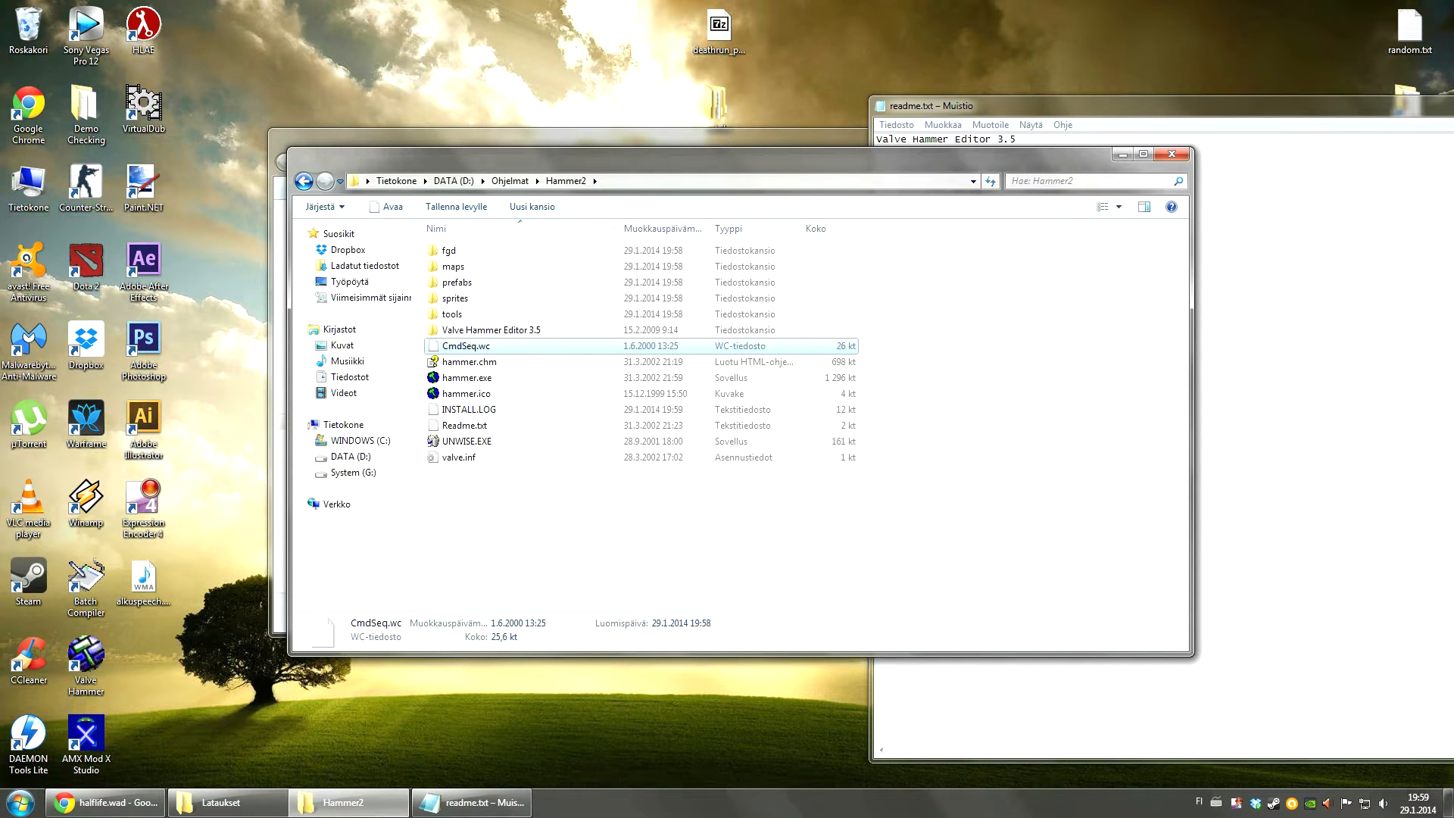
{"action": "left_click", "coordinate": [451, 313]}
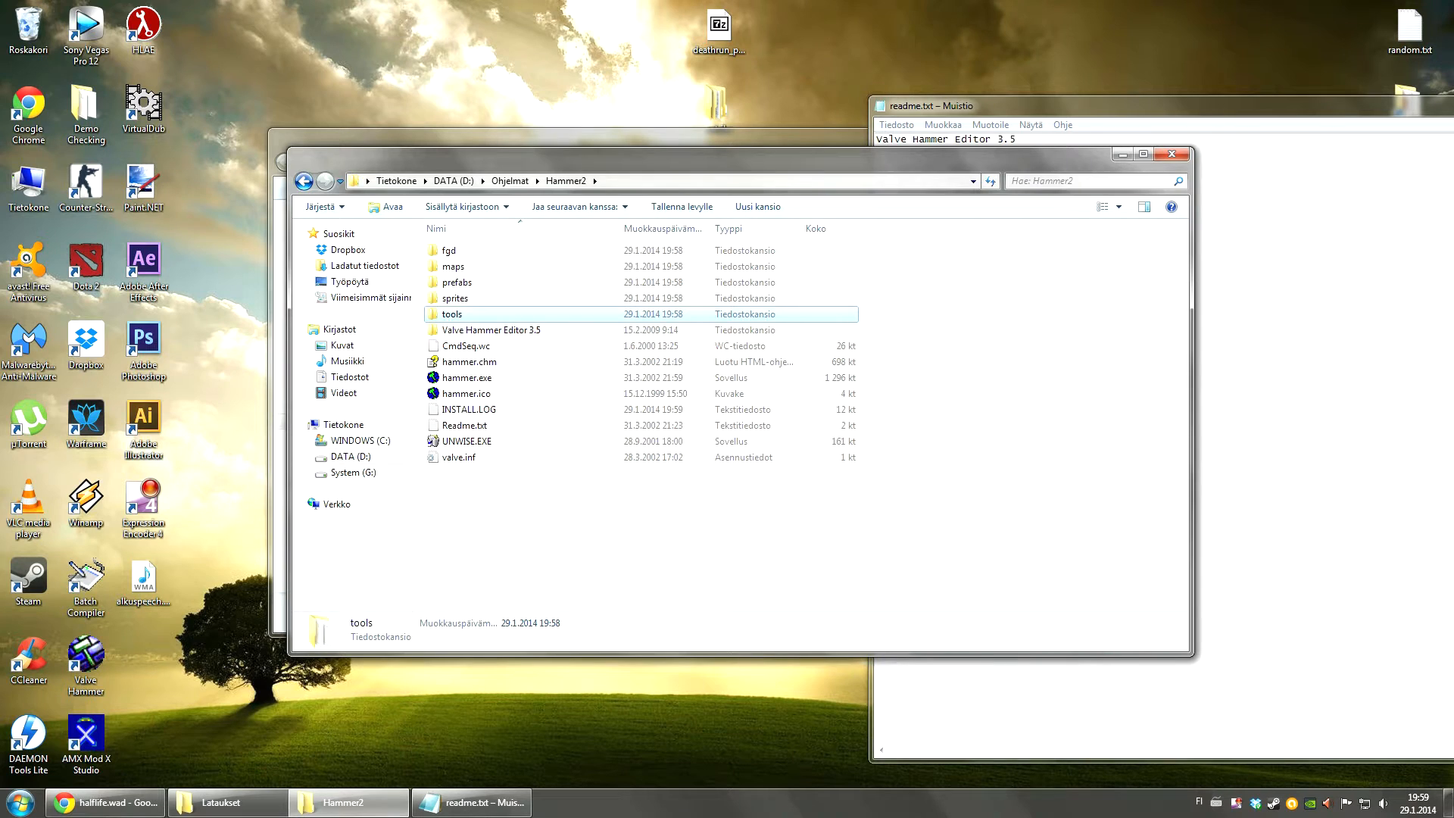
{"action": "key", "text": "Return"}
{"action": "key", "text": "BackSpace"}
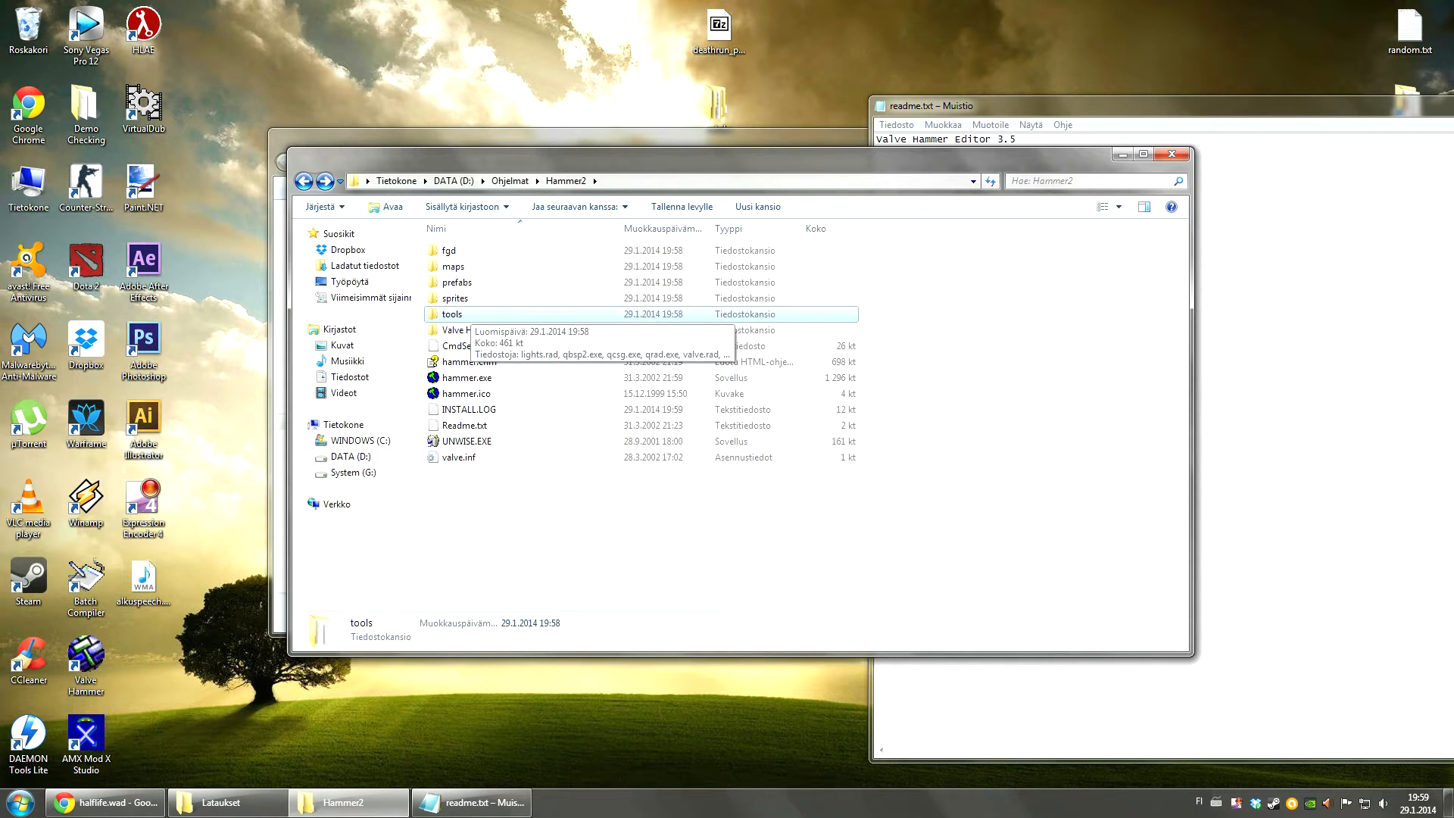
{"action": "key", "text": "Delete"}
{"action": "key", "text": "Return"}
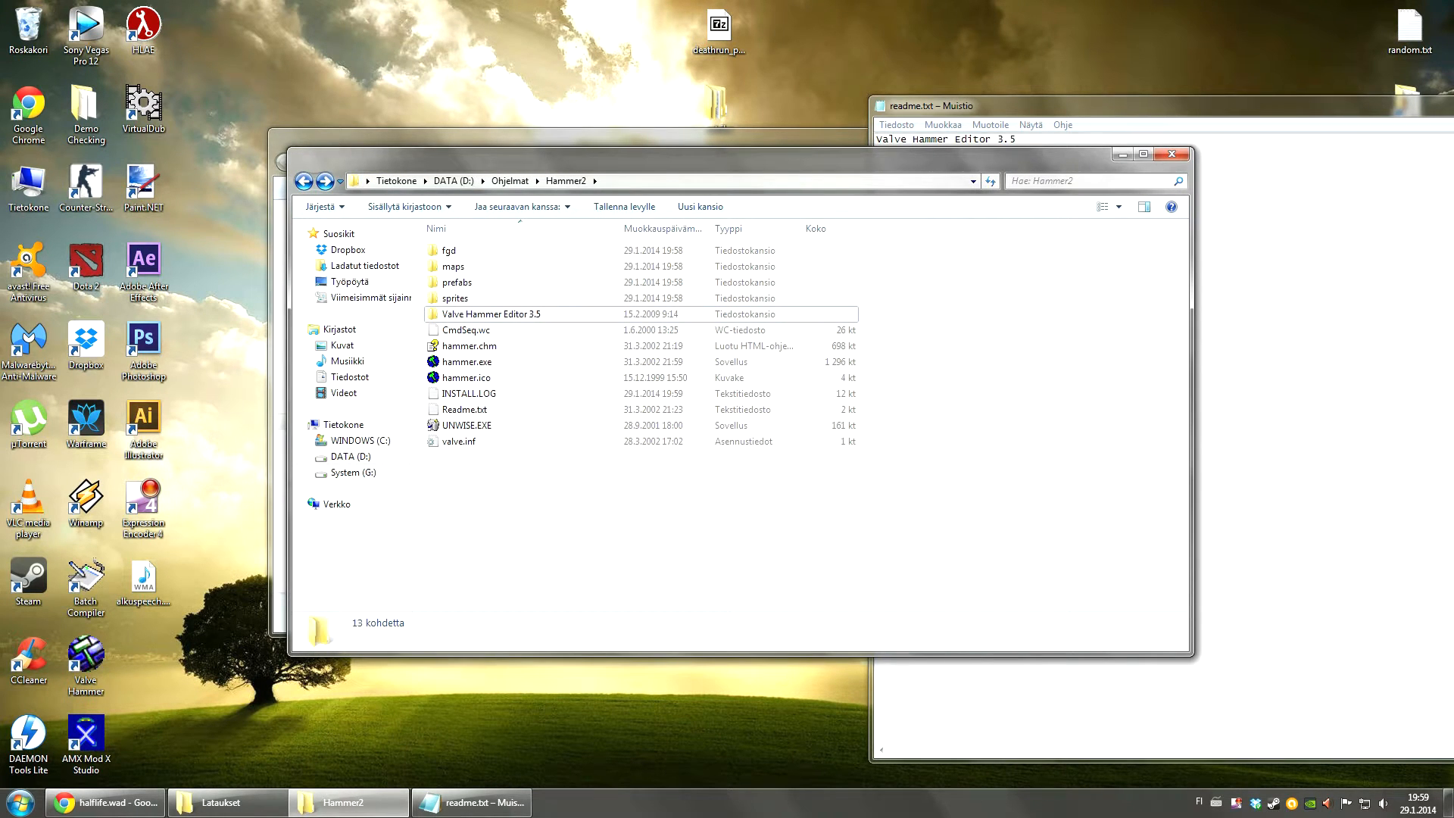
Step: Reread the copy instruction for Valve Hammer Editor 3.5 in readme.txt and close the file
{"action": "left_click", "coordinate": [1060, 105]}
{"action": "left_click_drag", "start_coordinate": [1060, 105], "coordinate": [852, 80]}
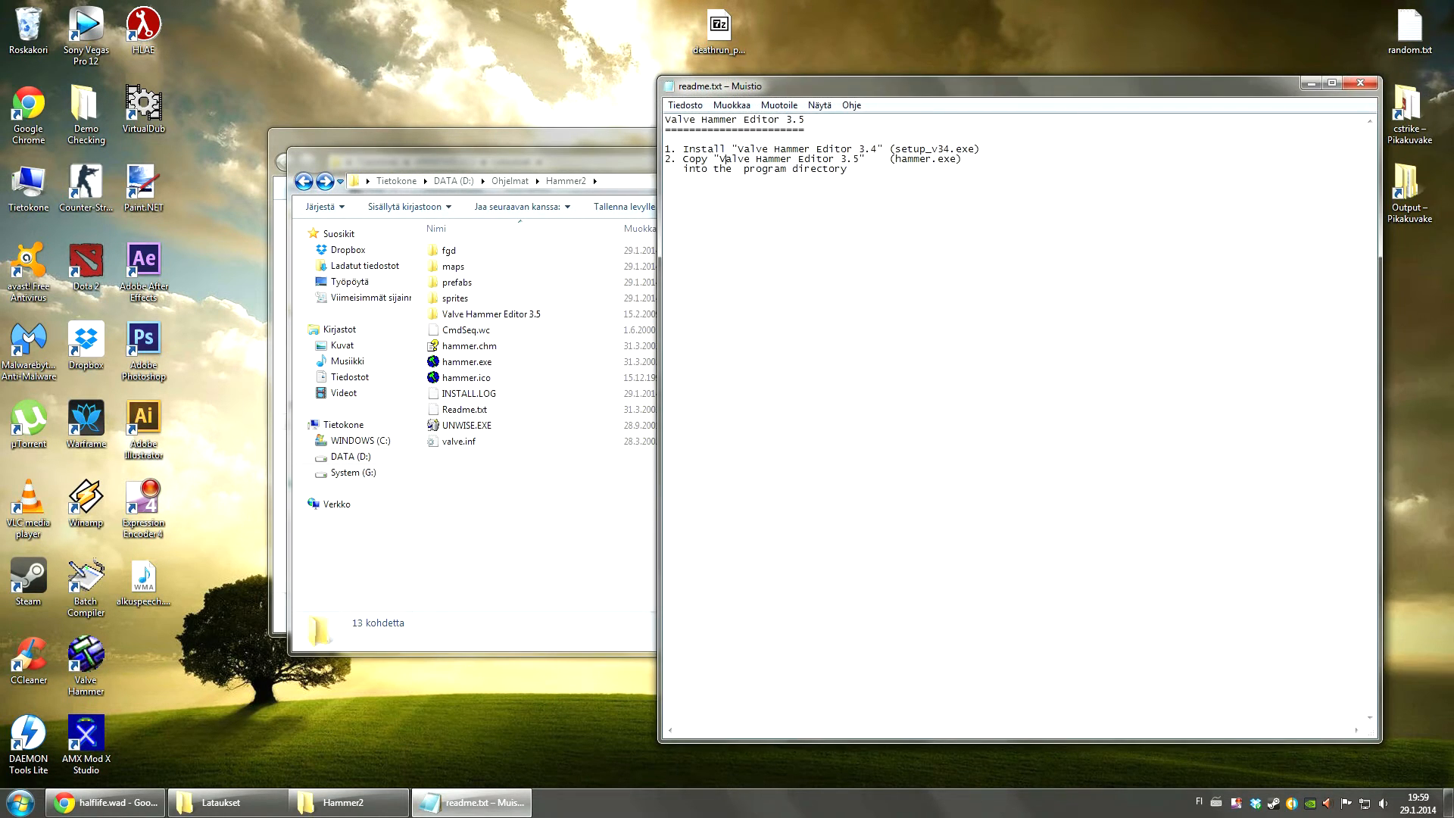
{"action": "left_click", "coordinate": [1363, 77]}
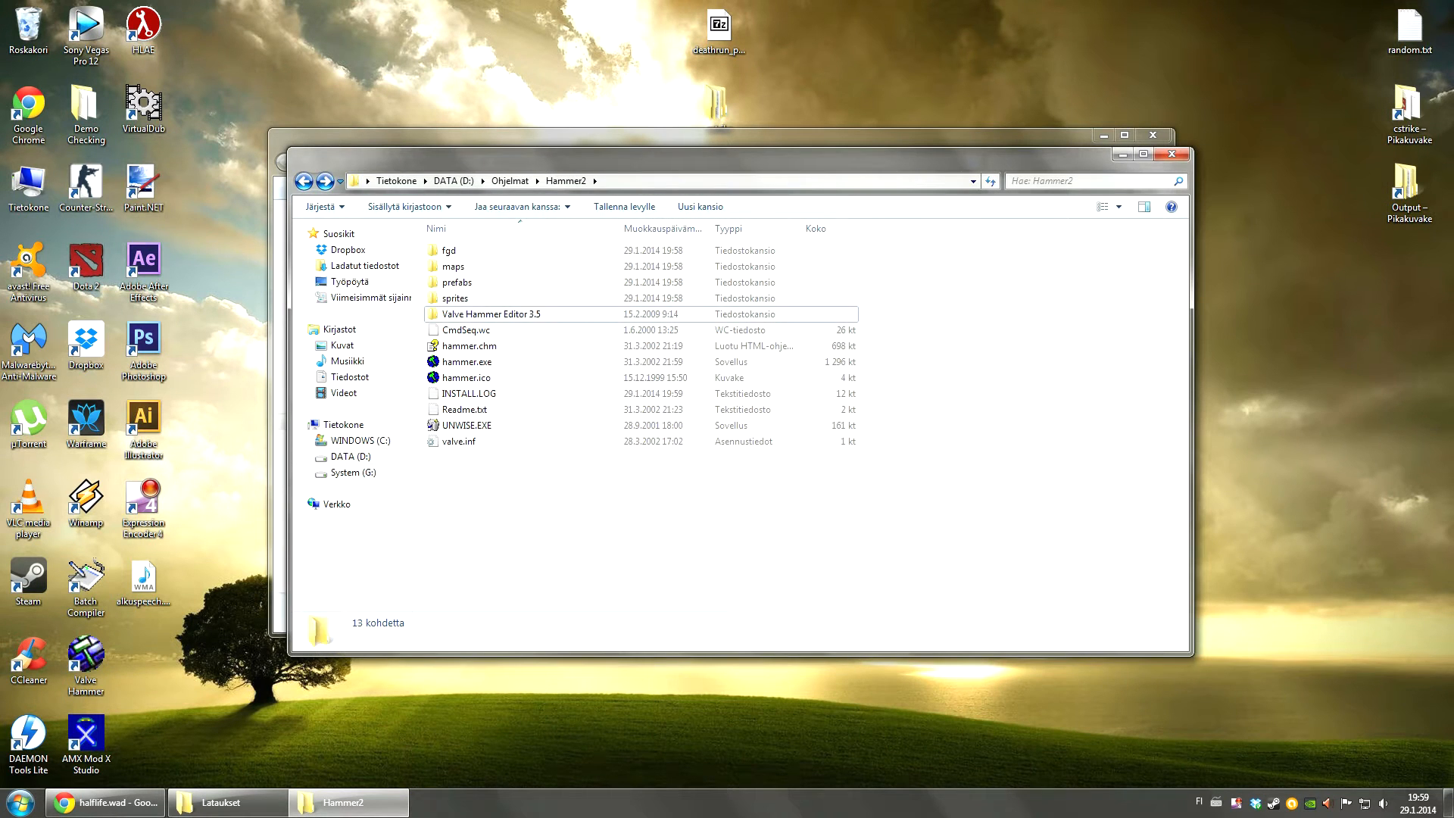
Step: Open the hammer_3.5_en.exe_update folder inside Valve Hammer Editor 3.5
{"action": "double_click", "coordinate": [493, 314]}
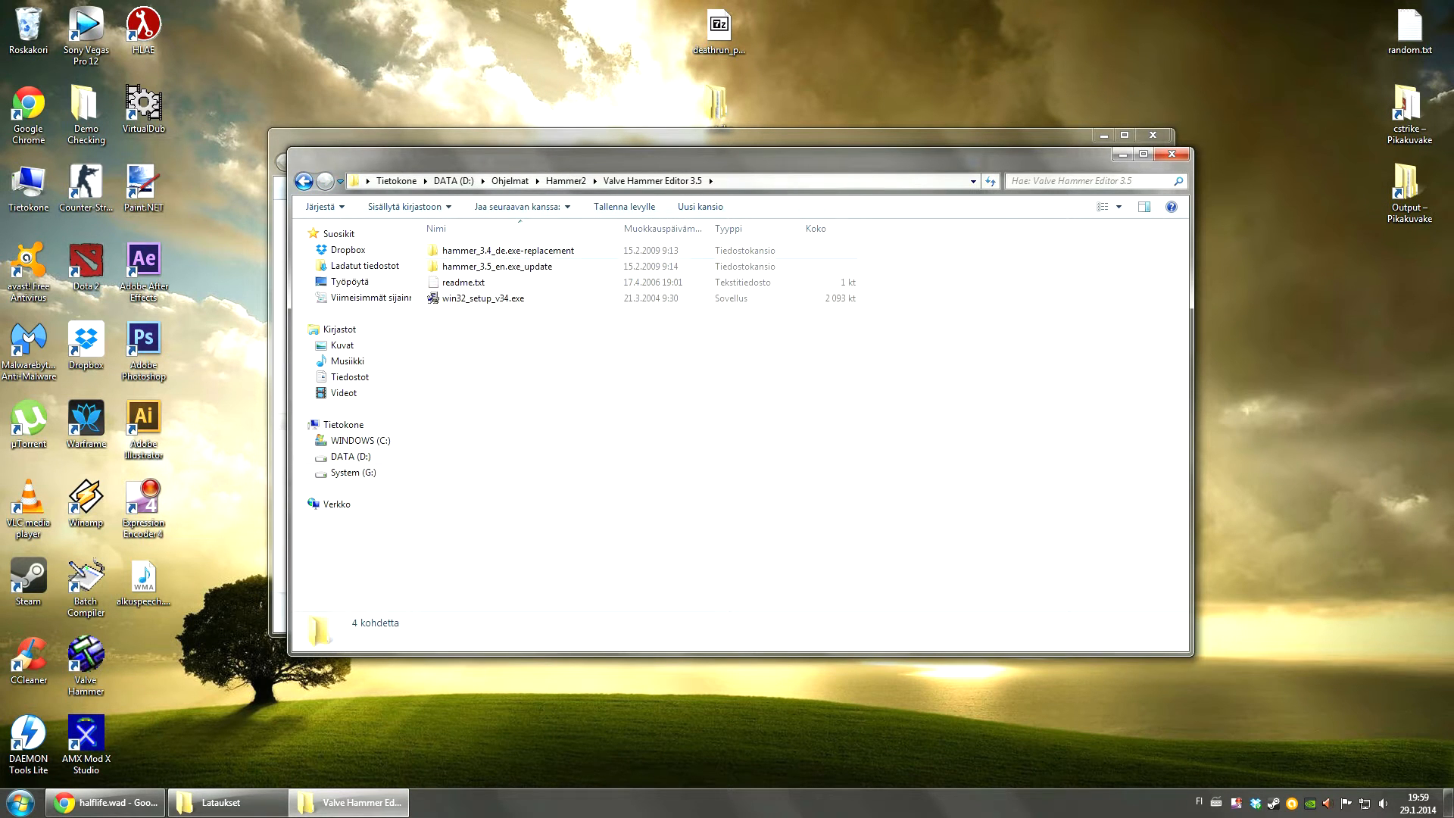
{"action": "left_click_drag", "start_coordinate": [576, 326], "coordinate": [477, 250]}
{"action": "left_click", "coordinate": [530, 326]}
{"action": "left_click", "coordinate": [476, 265]}
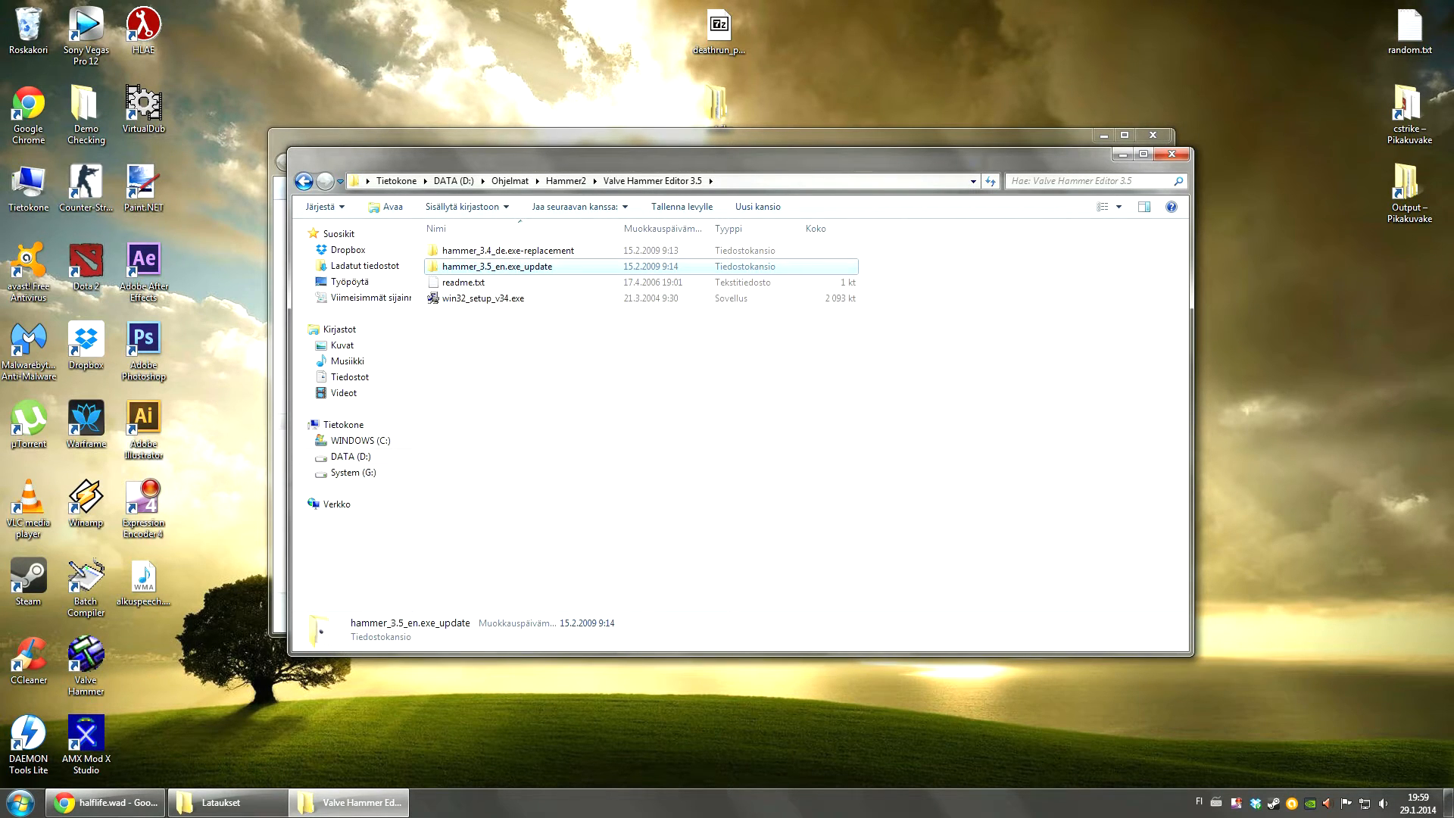
{"action": "double_click", "coordinate": [475, 266]}
{"action": "key", "text": "BackSpace"}
{"action": "key", "text": "Up"}
{"action": "key", "text": "Down"}
{"action": "key", "text": "Return"}
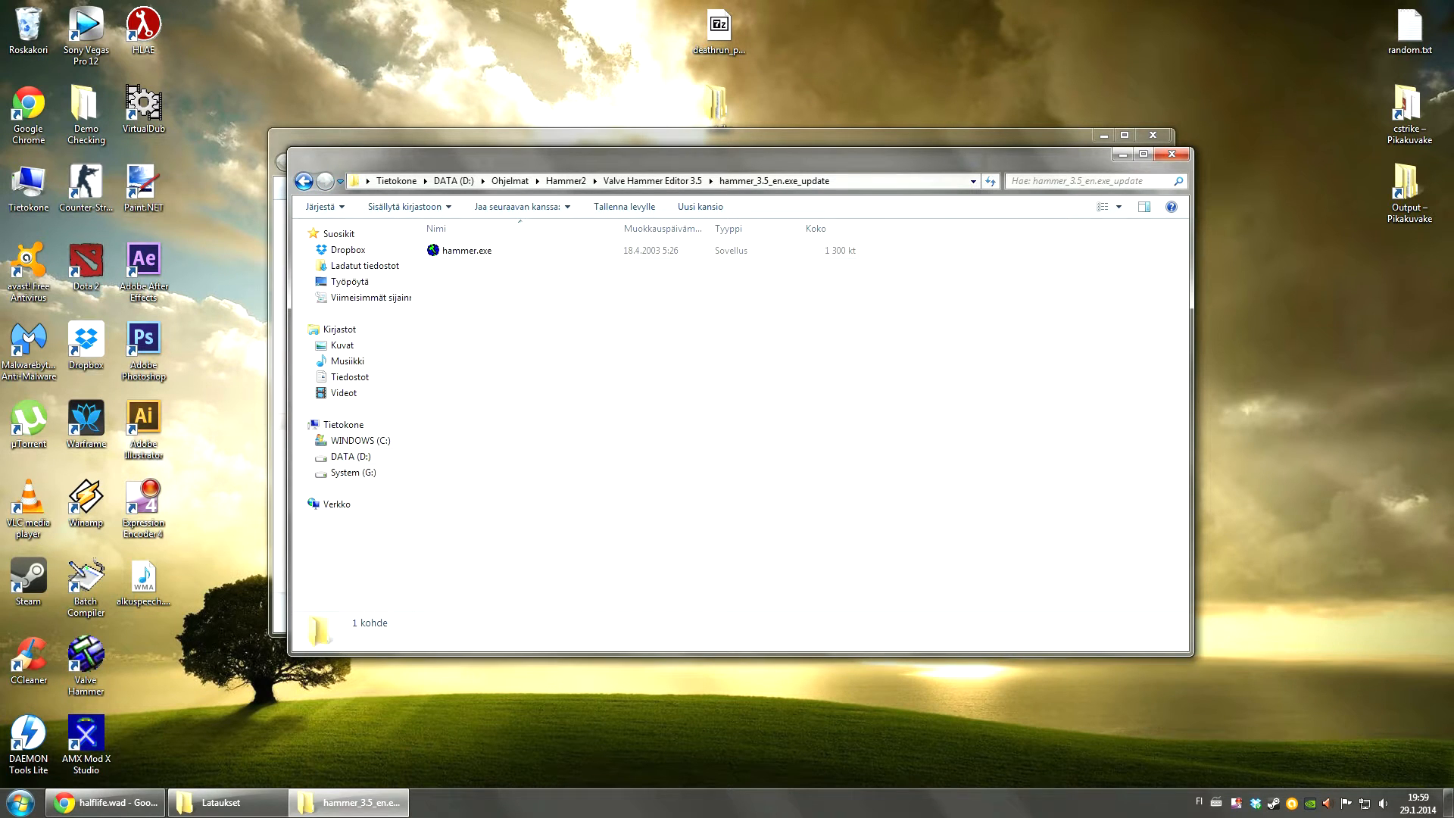
Step: Move hammer.exe from the hammer_3.5_en.exe_update folder to D:\Ohjelmat\Hammer2, replacing the existing hammer.exe
{"action": "left_click", "coordinate": [466, 250]}
{"action": "key", "text": "ctrl+space"}
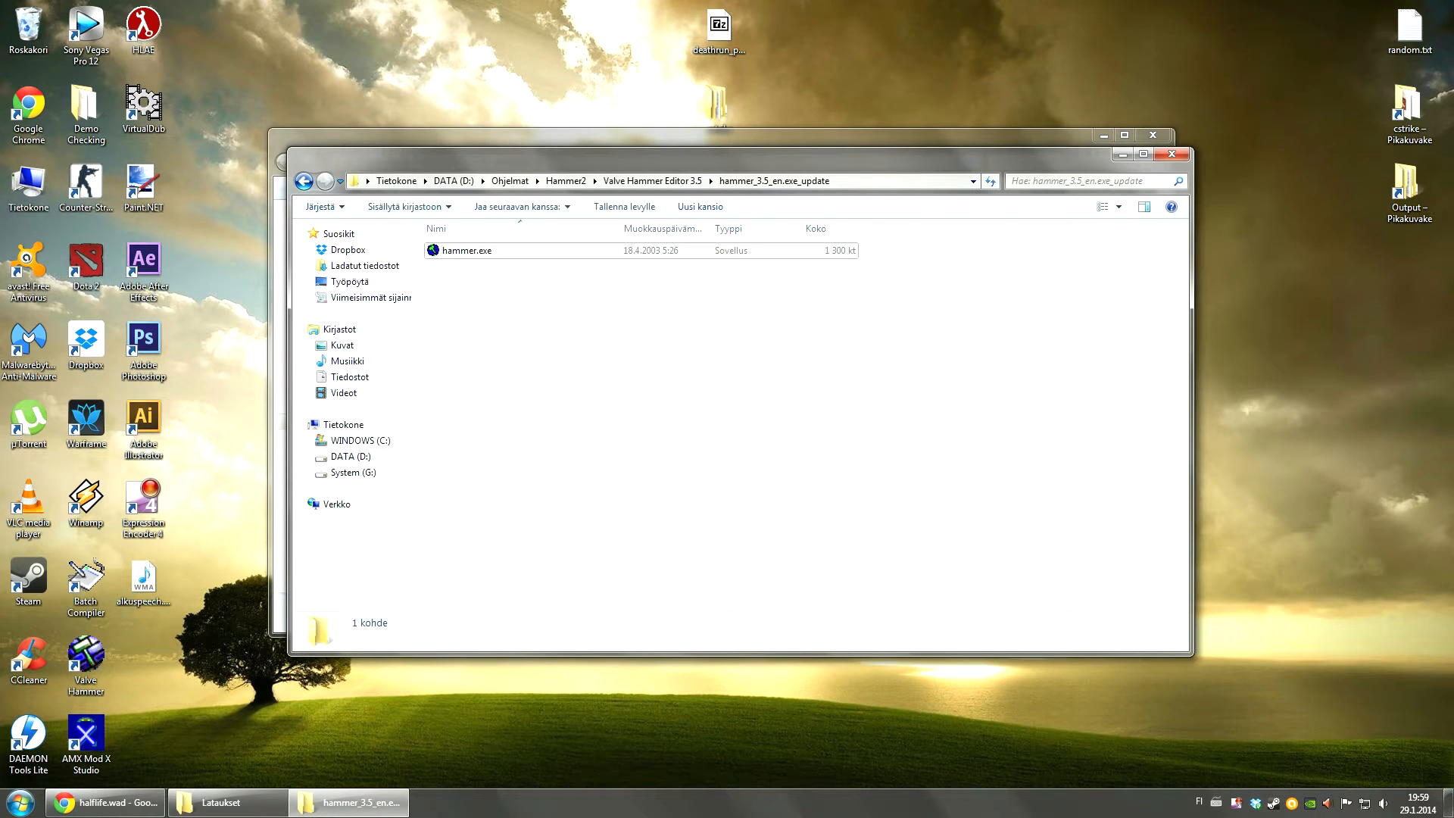
{"action": "left_click", "coordinate": [466, 250]}
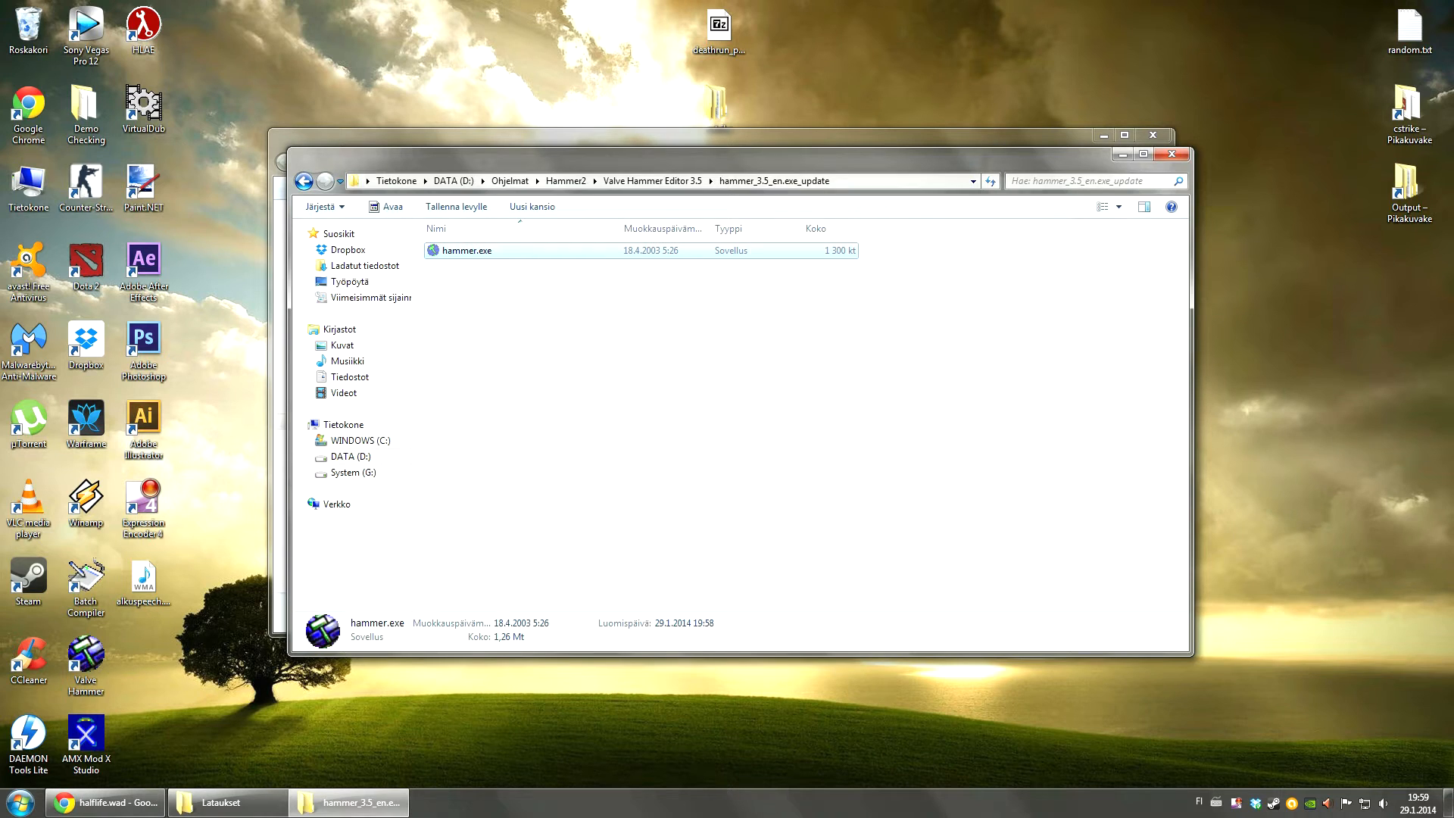
{"action": "left_click", "coordinate": [652, 180]}
{"action": "left_click", "coordinate": [566, 181]}
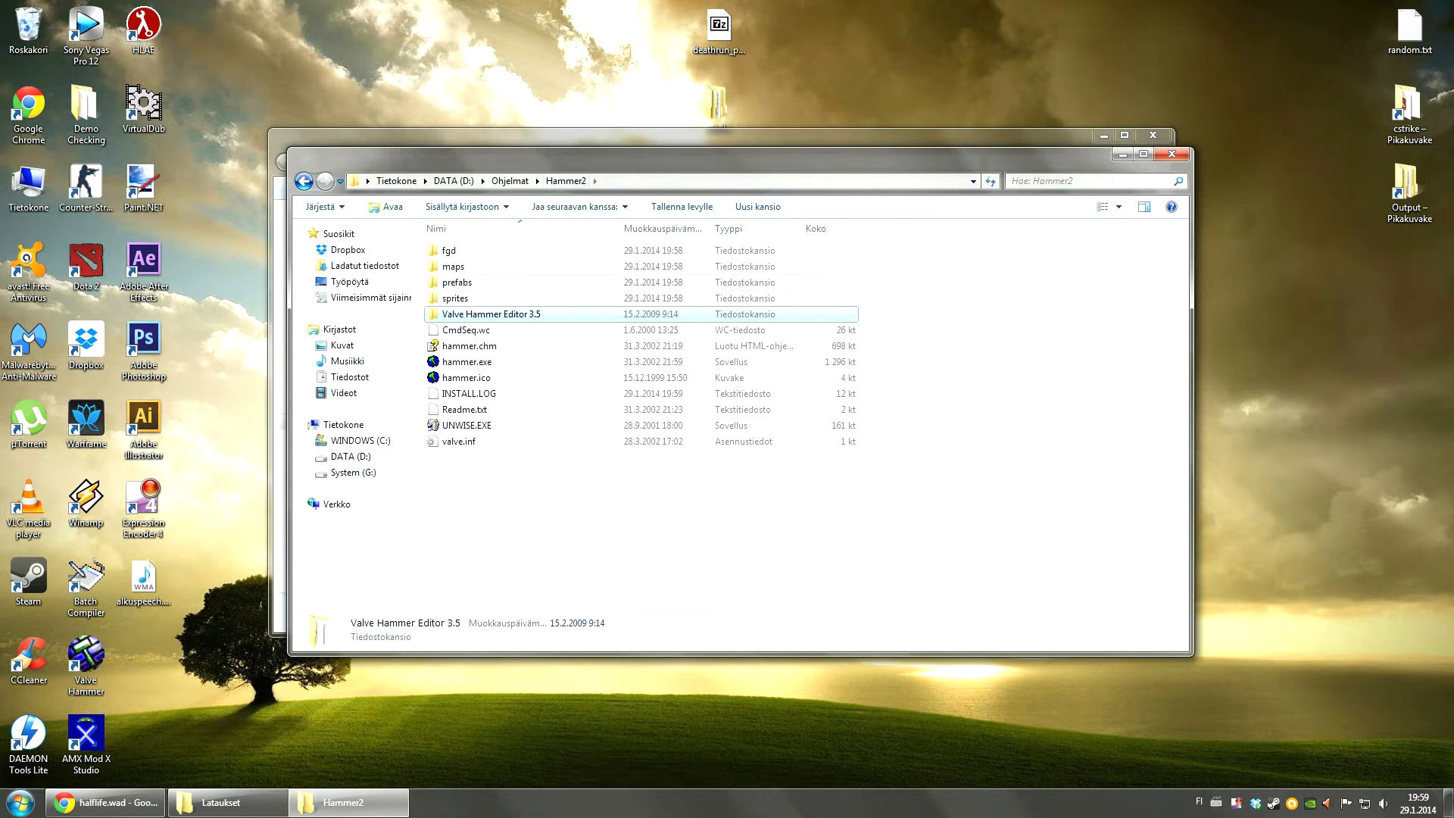
{"action": "key", "text": "Escape"}
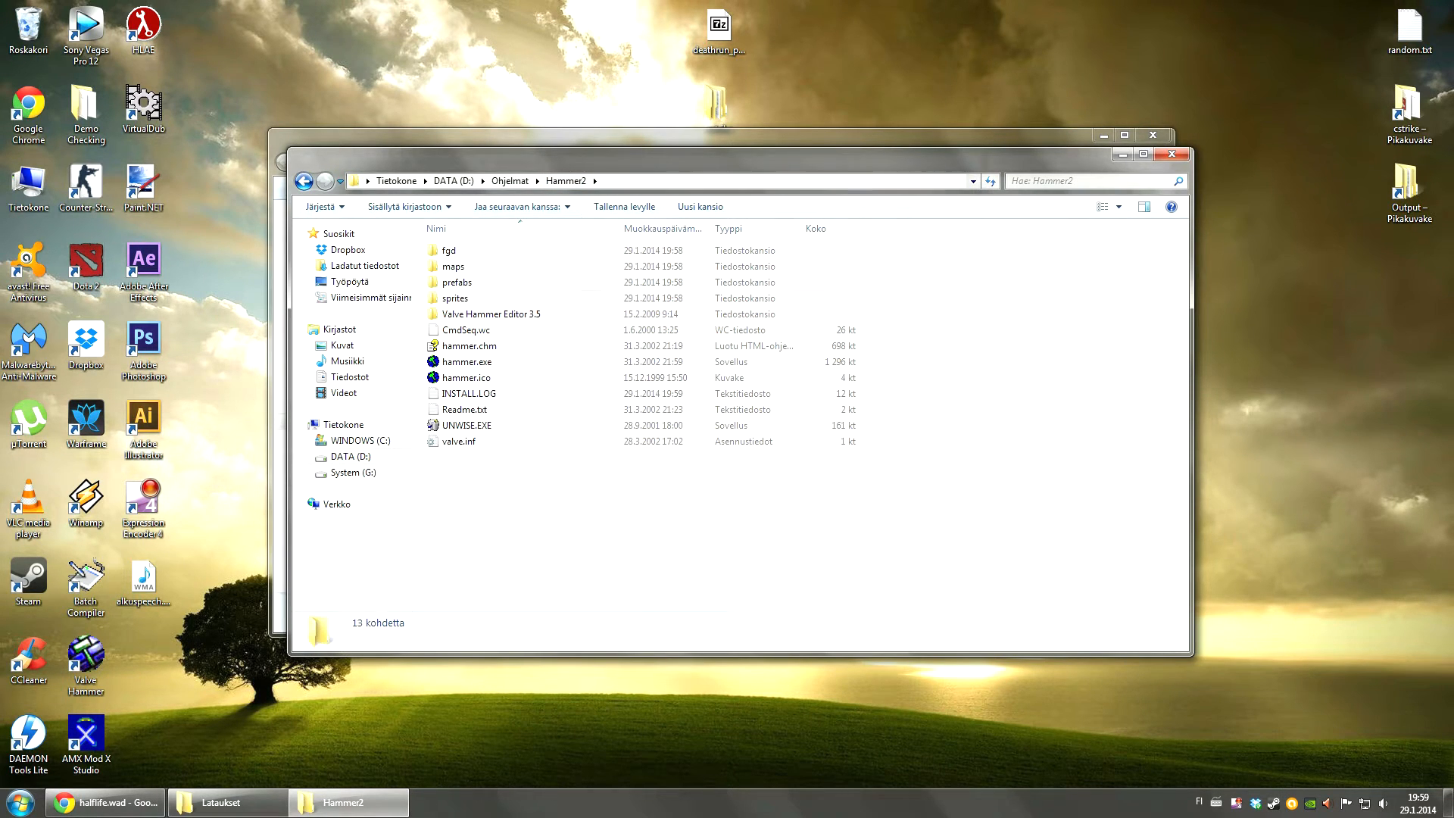
{"action": "key", "text": "ctrl+v"}
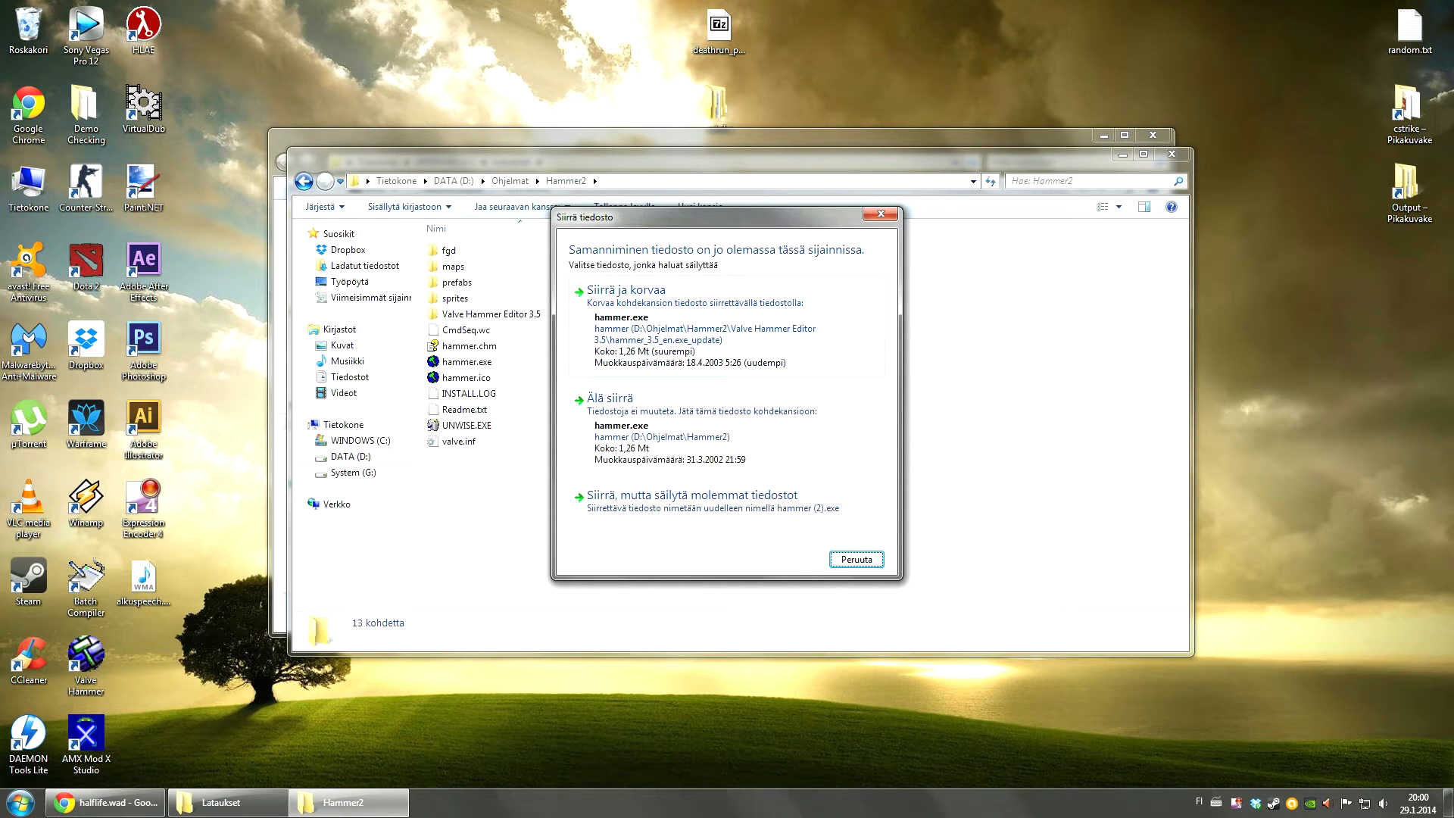
{"action": "left_click", "coordinate": [726, 325]}
{"action": "key", "text": "Escape"}
{"action": "left_click", "coordinate": [467, 361]}
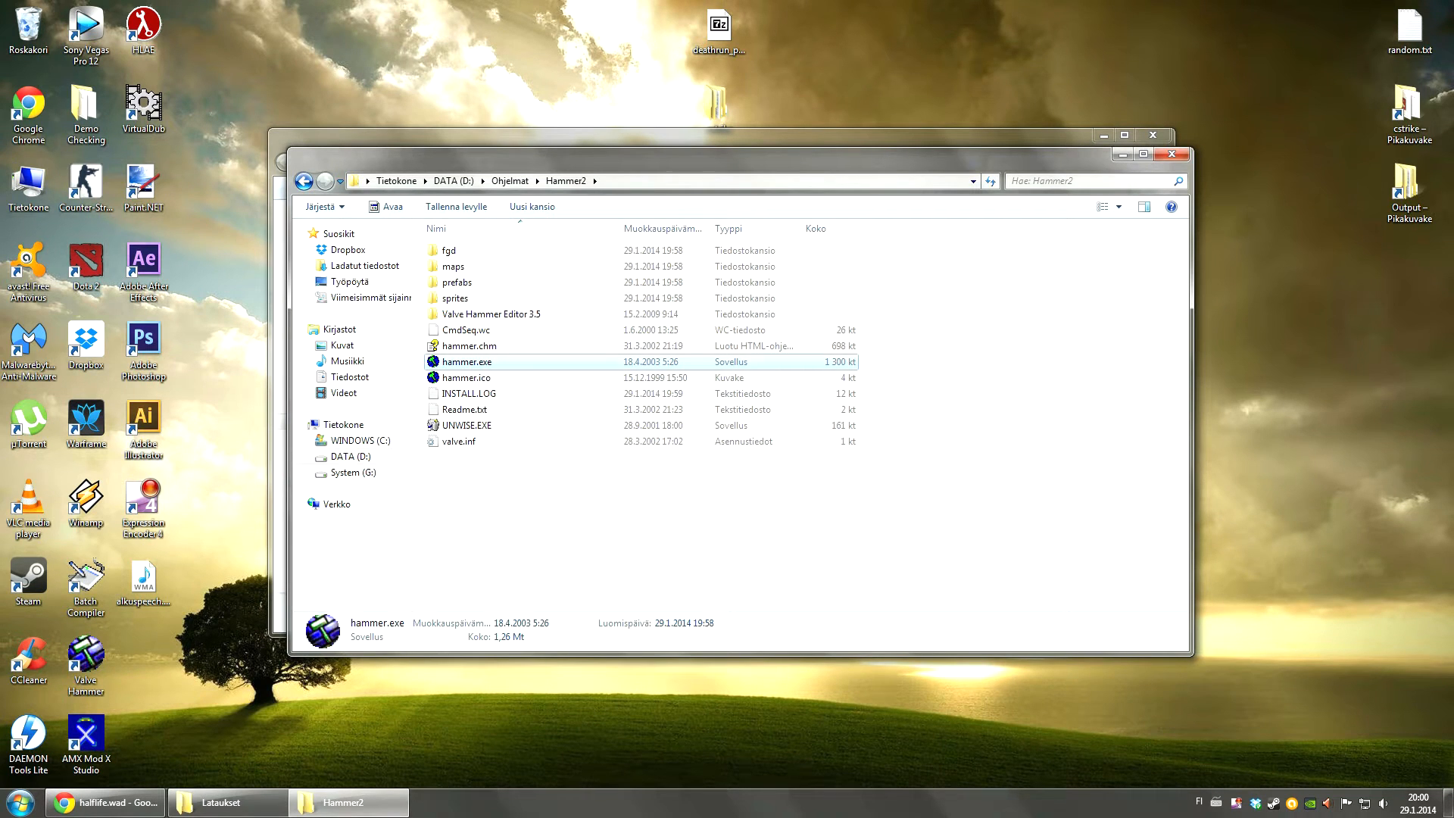
{"action": "key", "text": "Escape"}
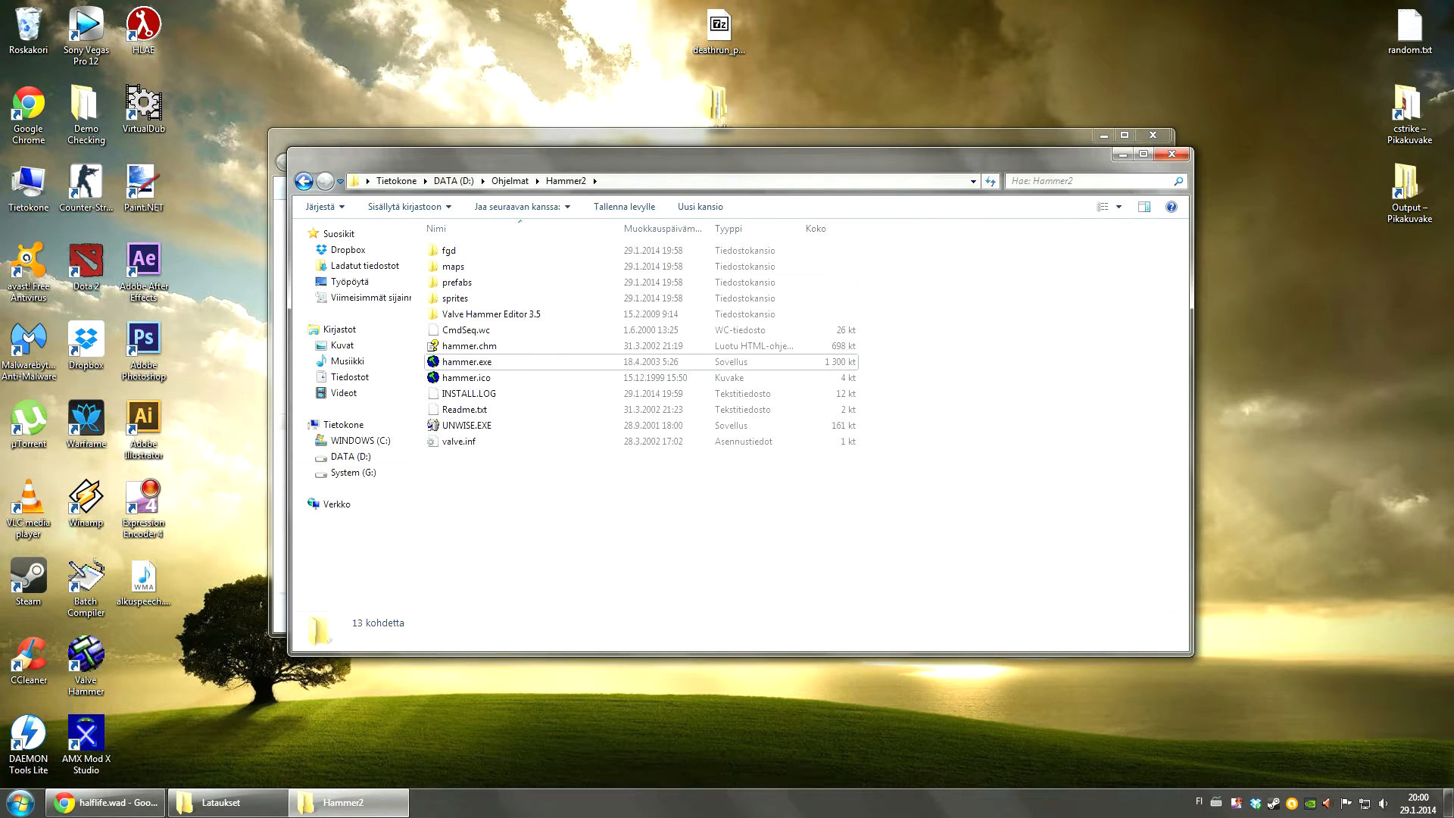
Step: Go up to Ohjelmat, reopen the Hammer2 folder and minimize its window
{"action": "left_click", "coordinate": [510, 181]}
{"action": "double_click", "coordinate": [460, 377]}
{"action": "left_click", "coordinate": [348, 802]}
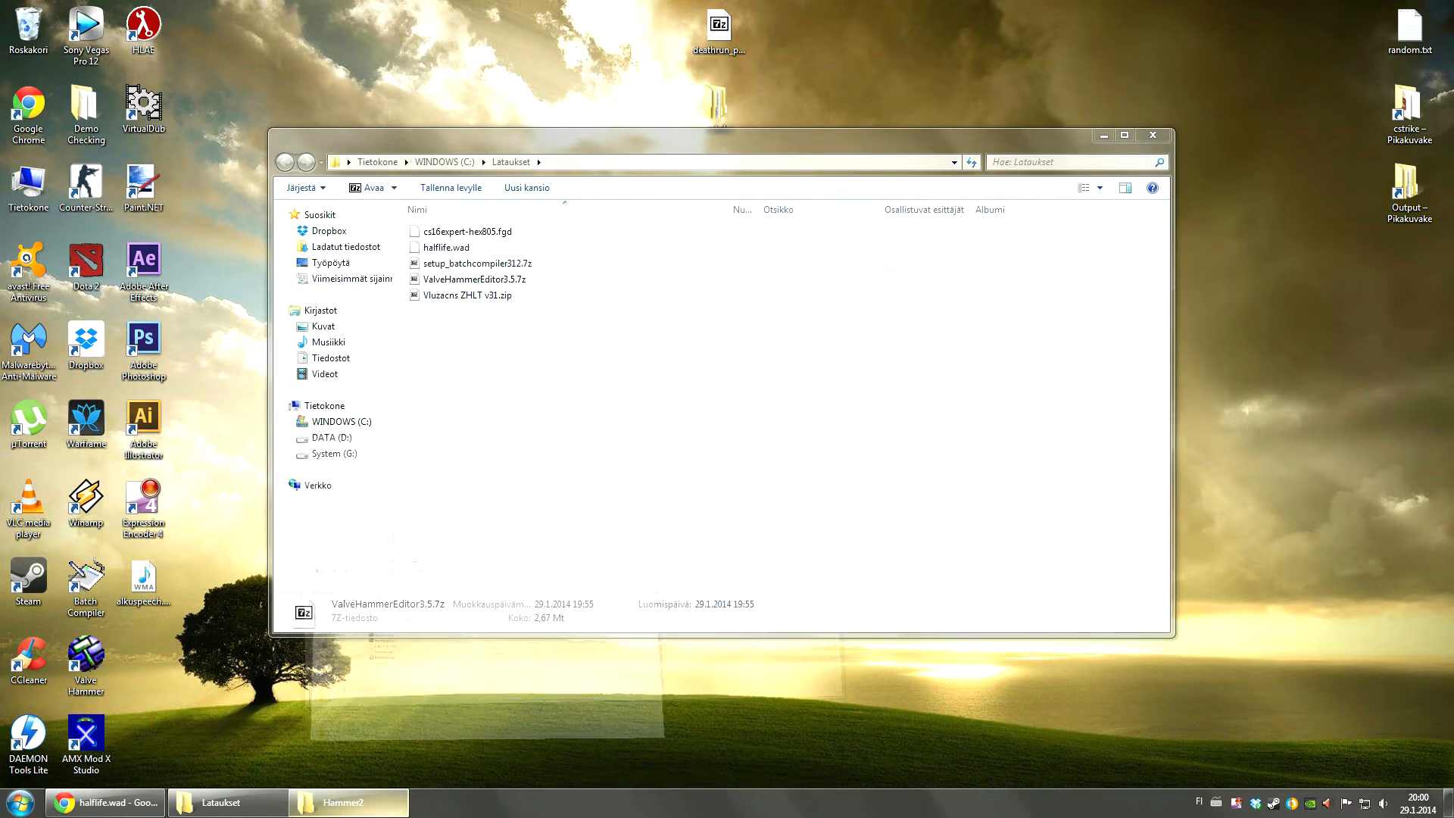
Step: Open the Vluzacns ZHLT v31.zip archive from the Lataukset folder
{"action": "key", "text": "Escape"}
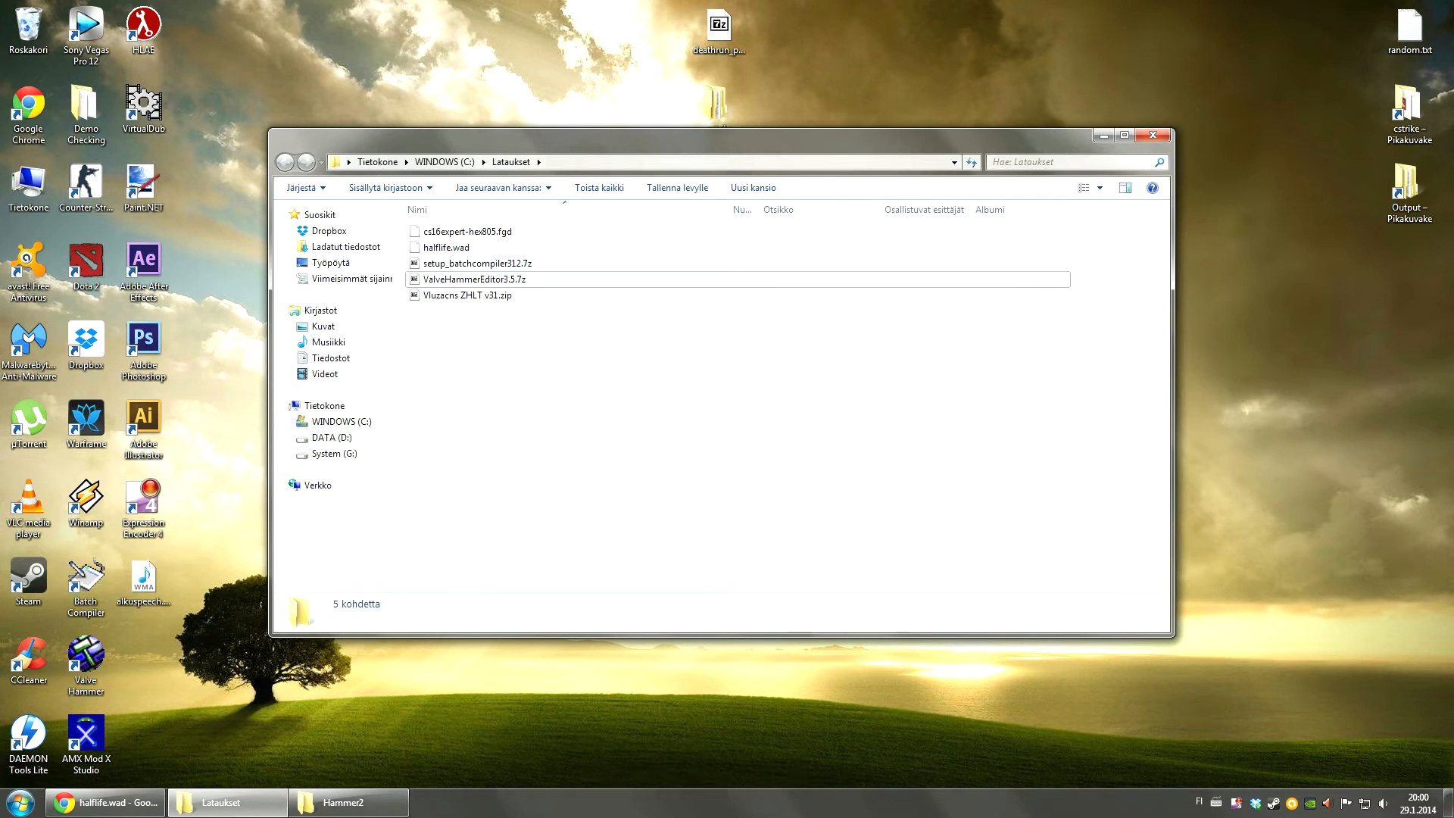
{"action": "left_click", "coordinate": [467, 295]}
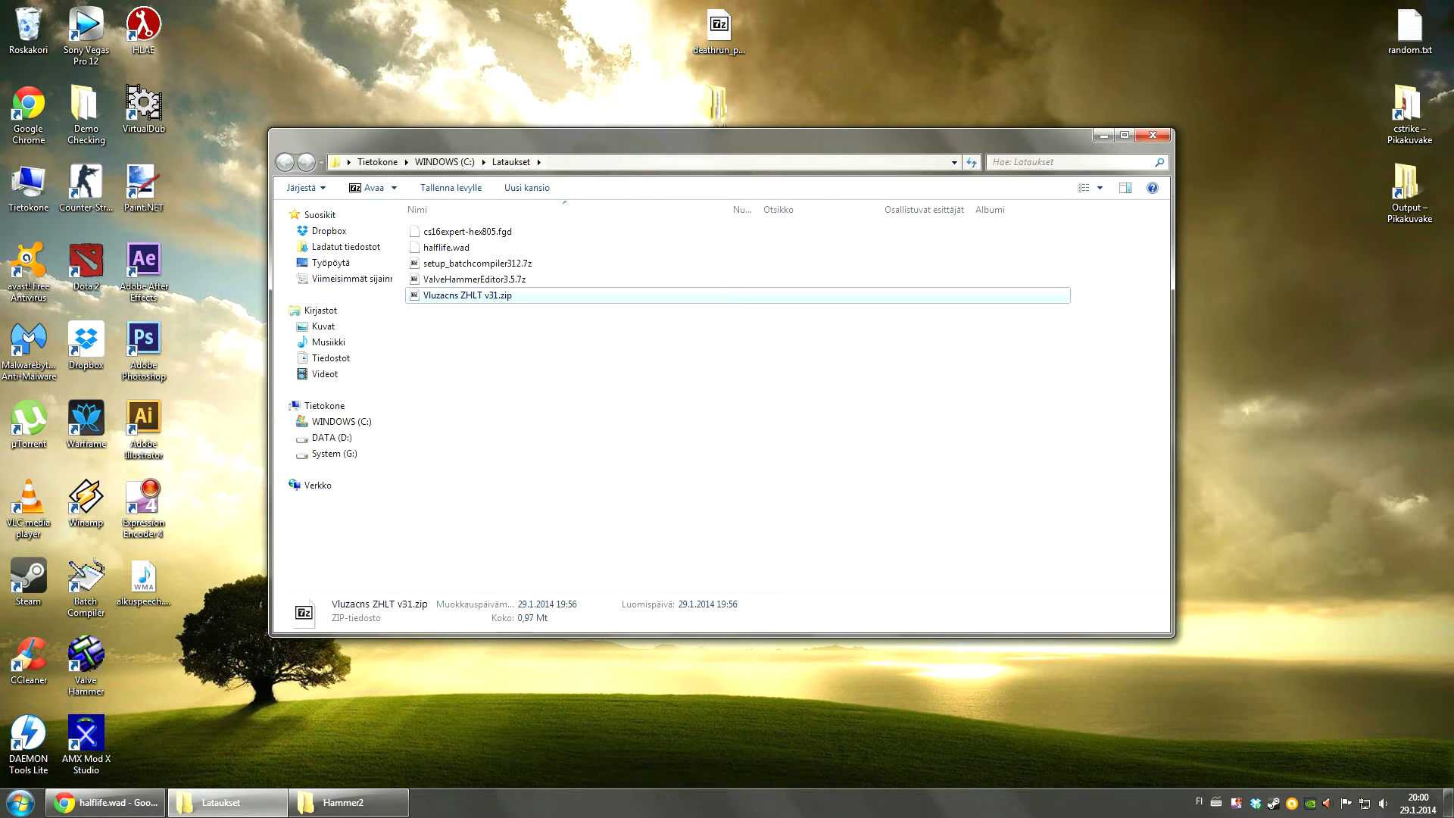
{"action": "key", "text": "alt+Tab"}
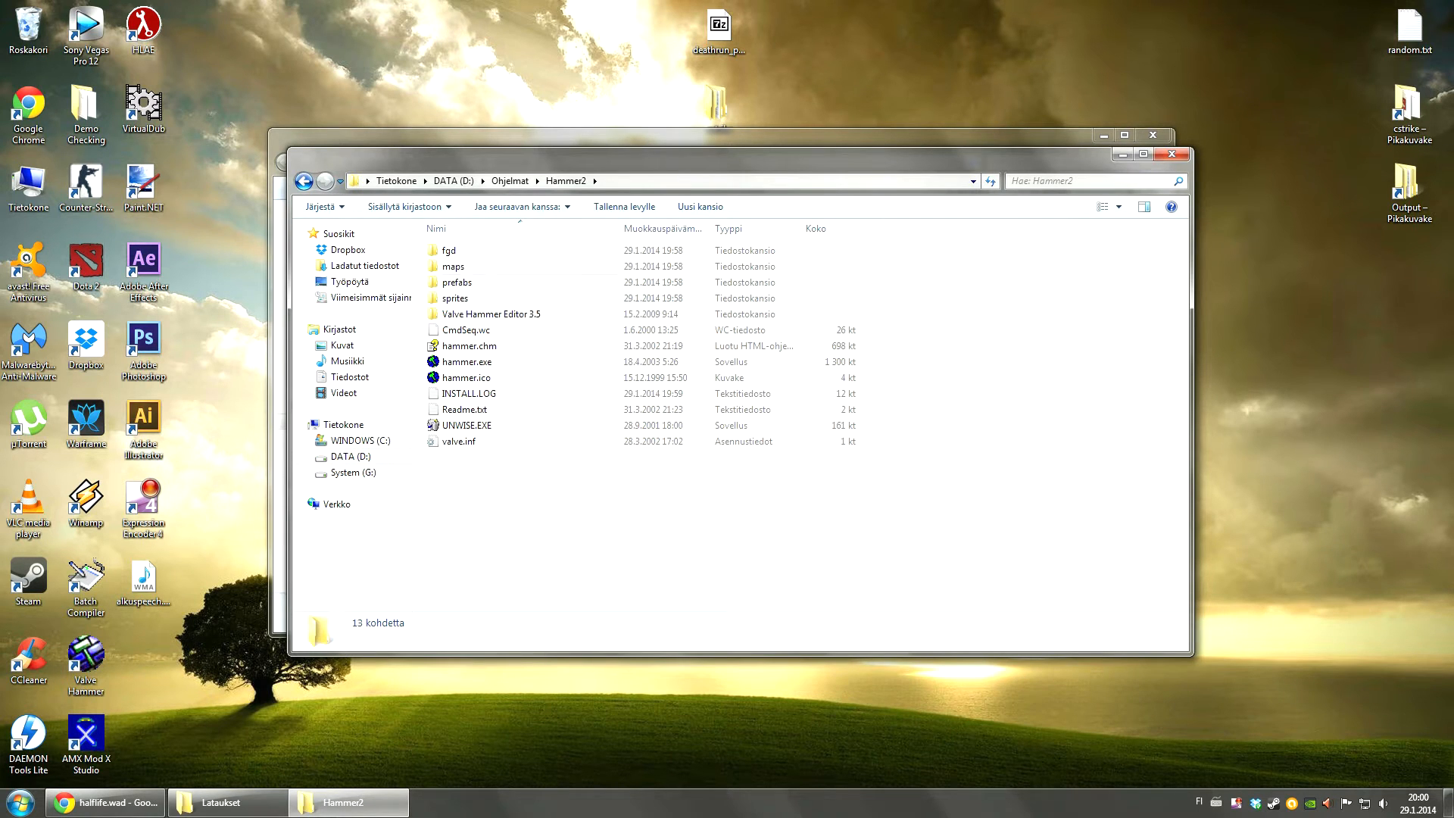
{"action": "left_click", "coordinate": [348, 801]}
{"action": "left_click", "coordinate": [575, 394]}
{"action": "double_click", "coordinate": [466, 294]}
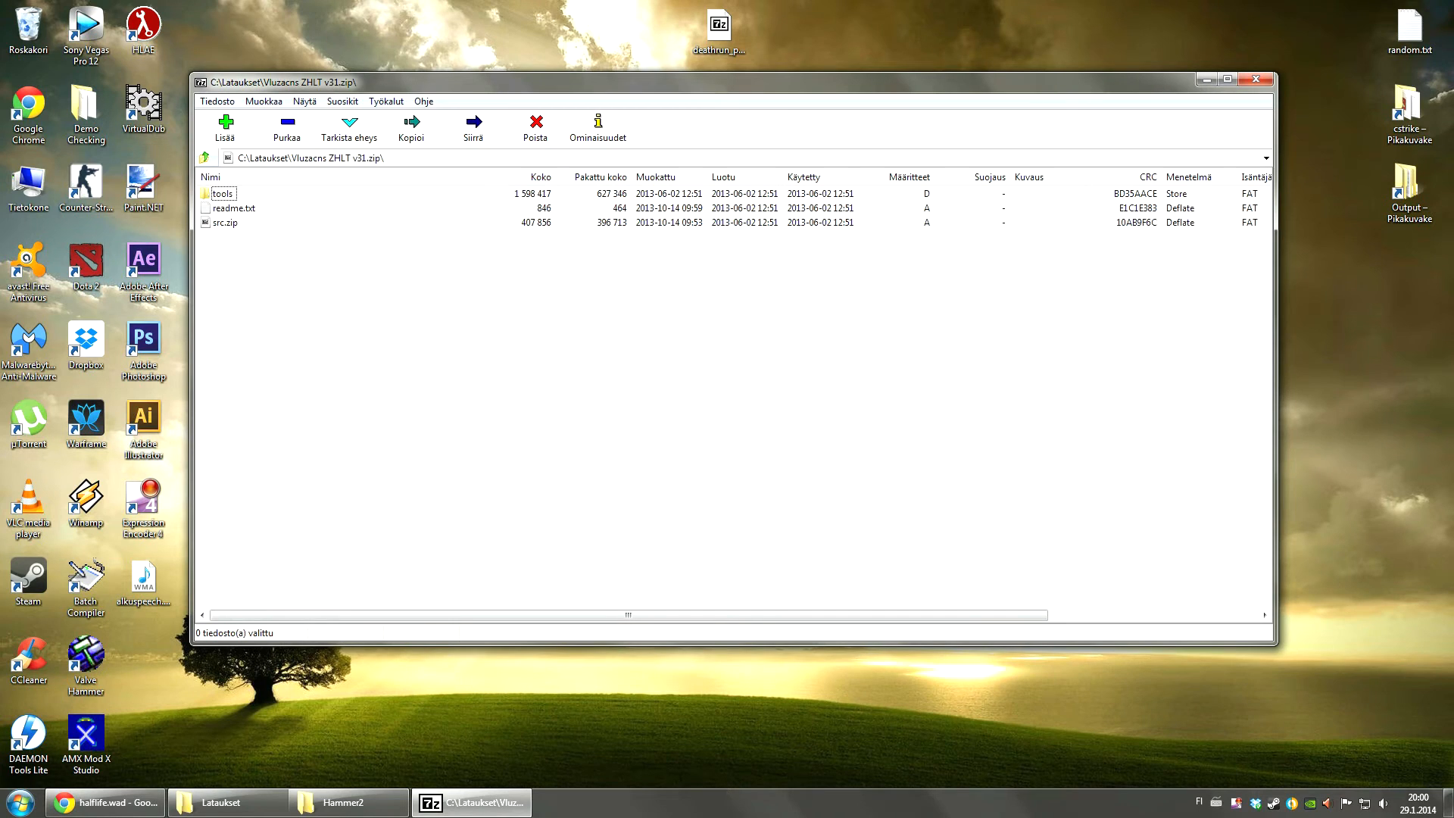
Step: Extract the tools folder from the archive to D:\Ohjelmat\Hammer2\ and close the archive
{"action": "left_click", "coordinate": [222, 193]}
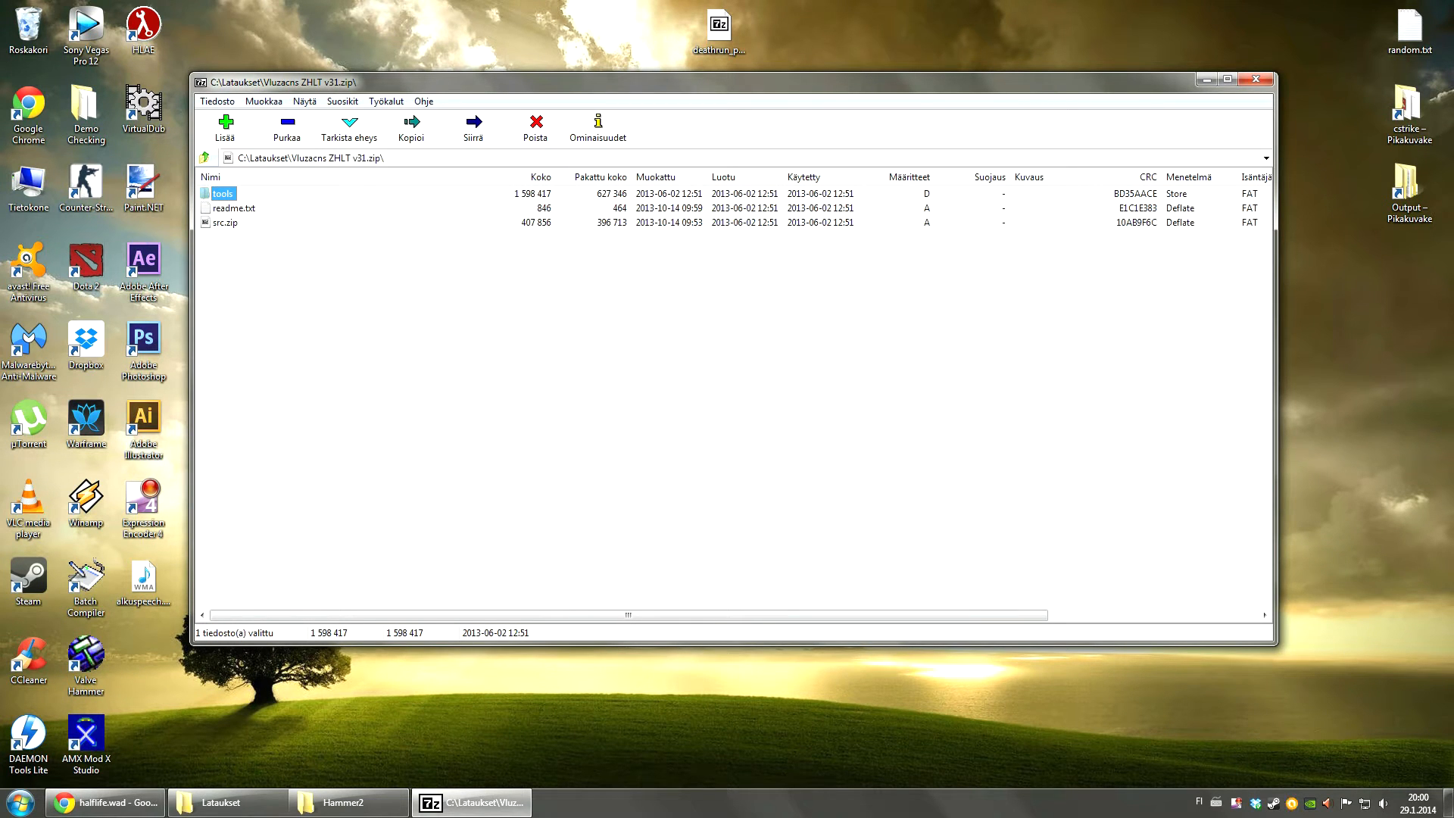
{"action": "left_click", "coordinate": [287, 127]}
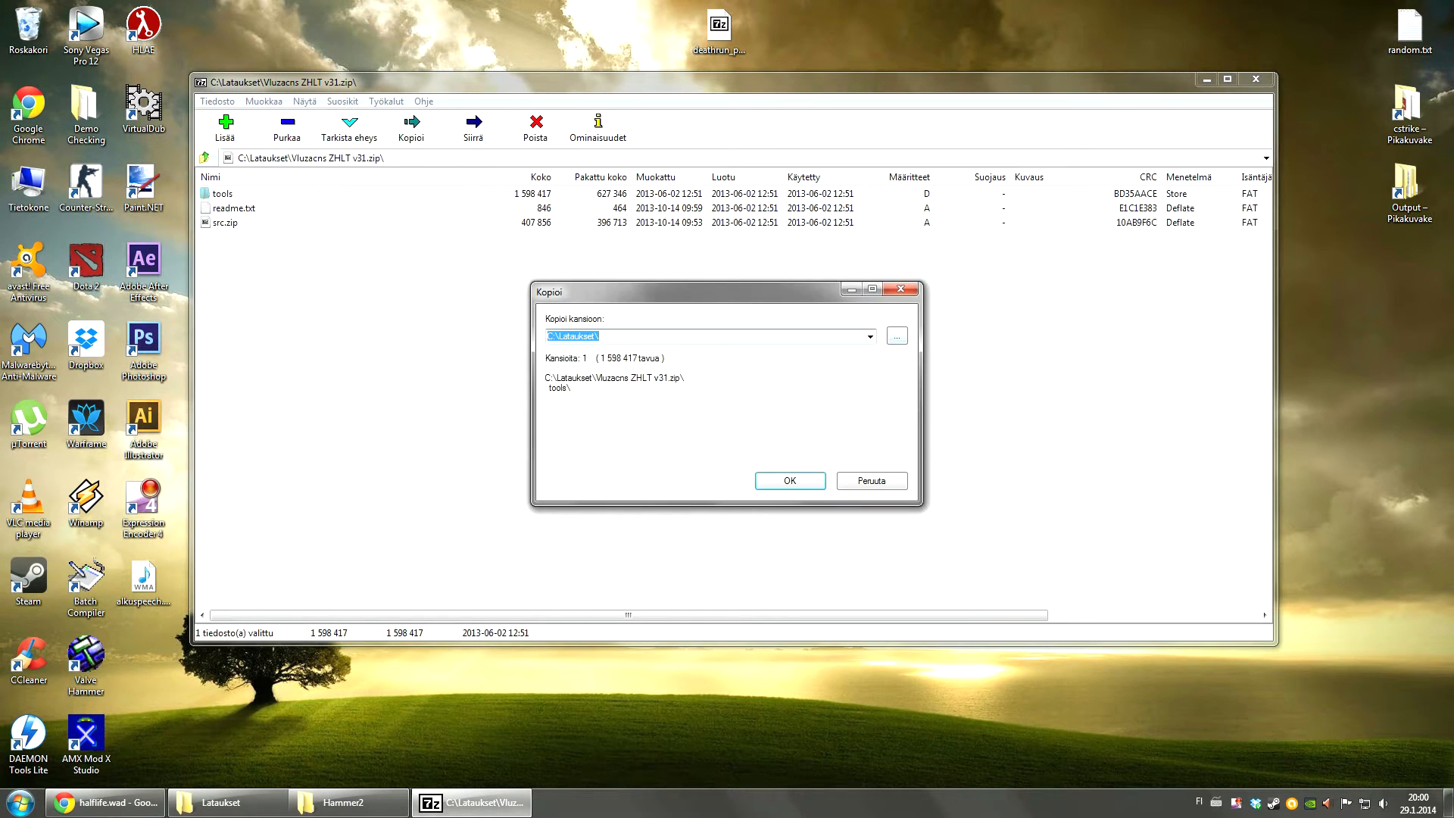
{"action": "left_click", "coordinate": [895, 336]}
{"action": "left_click", "coordinate": [635, 408]}
{"action": "left_click", "coordinate": [636, 424]}
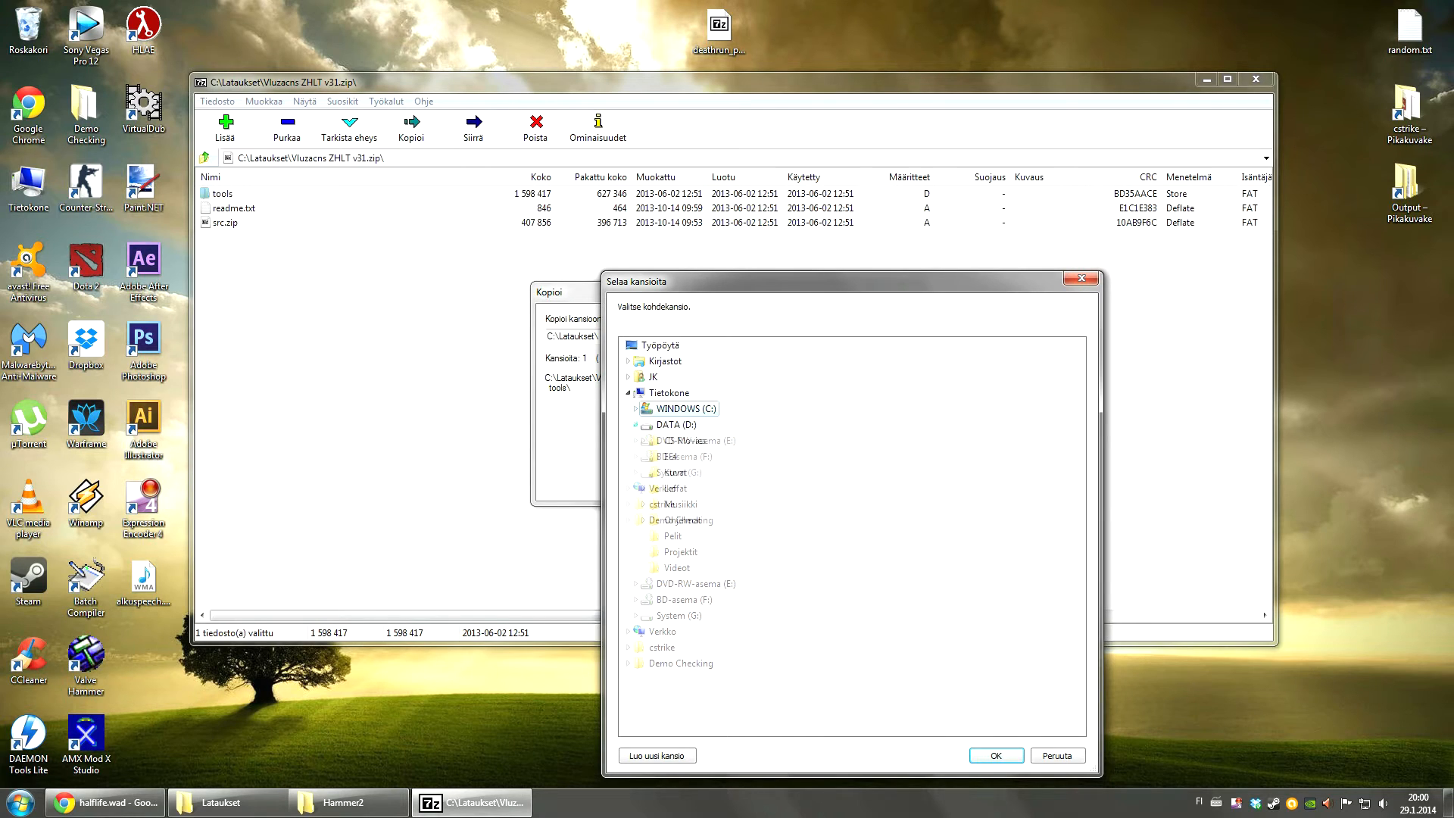
{"action": "left_click", "coordinate": [643, 519]}
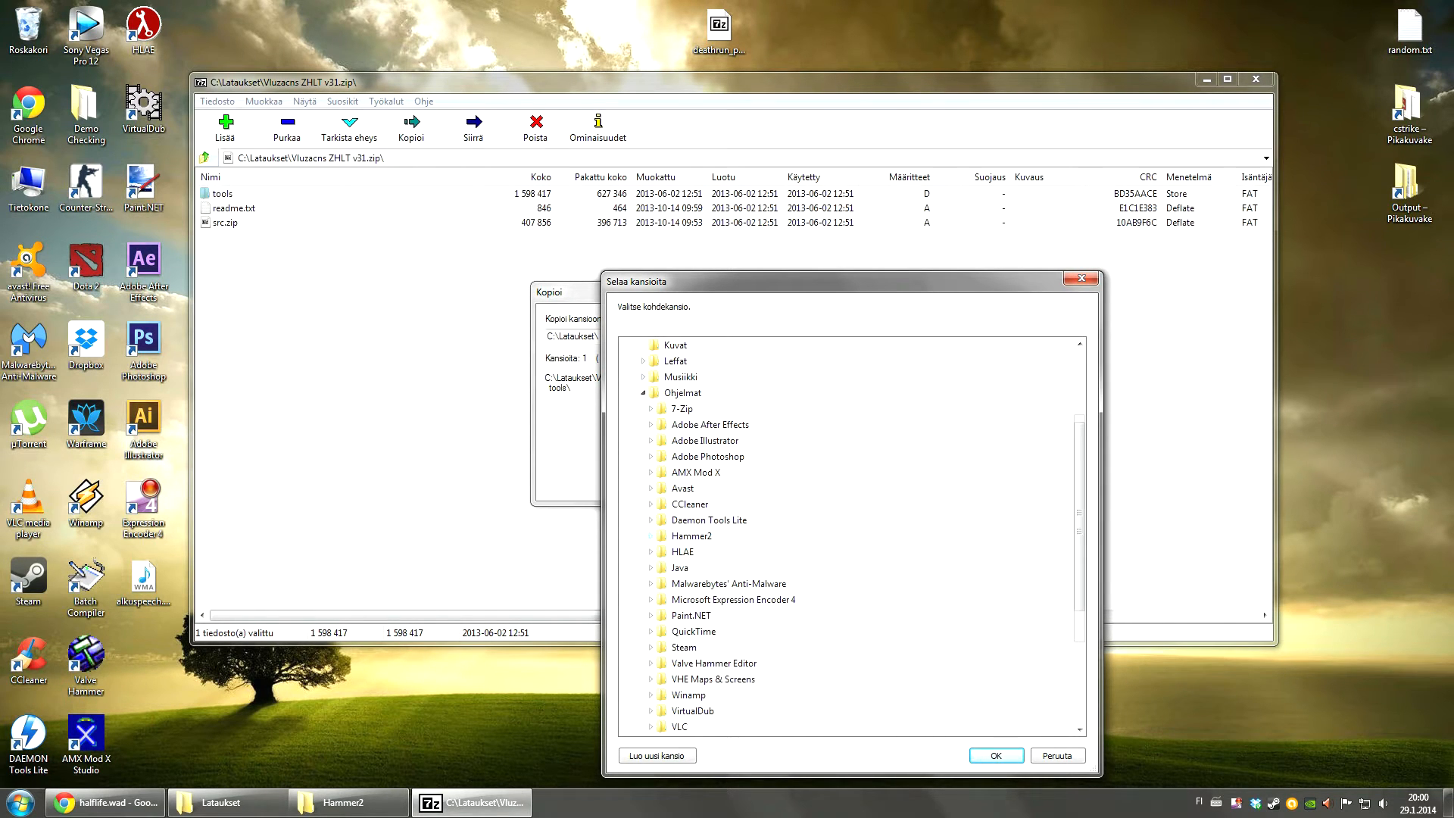
{"action": "left_click", "coordinate": [685, 536]}
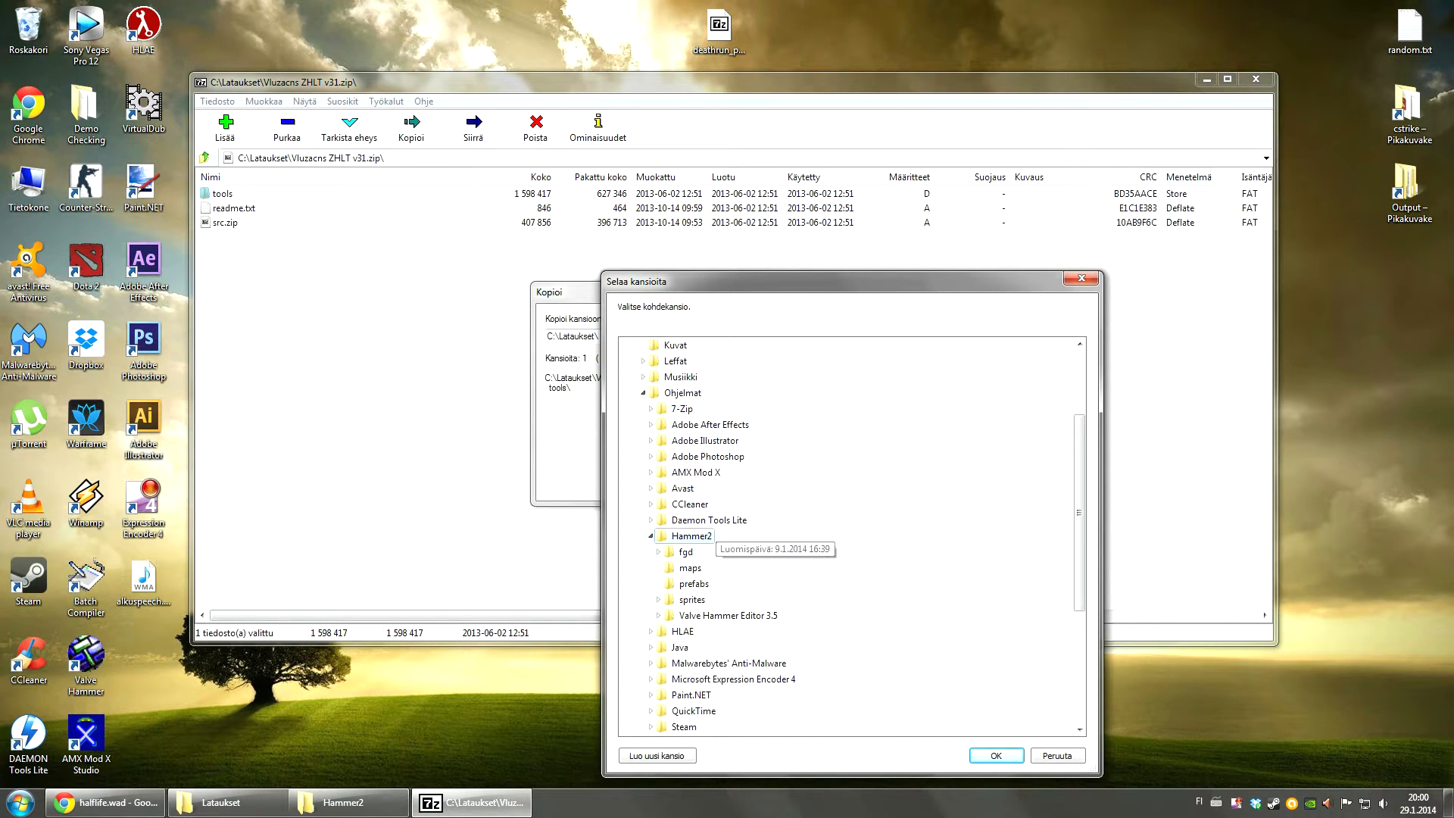
{"action": "left_click", "coordinate": [996, 755]}
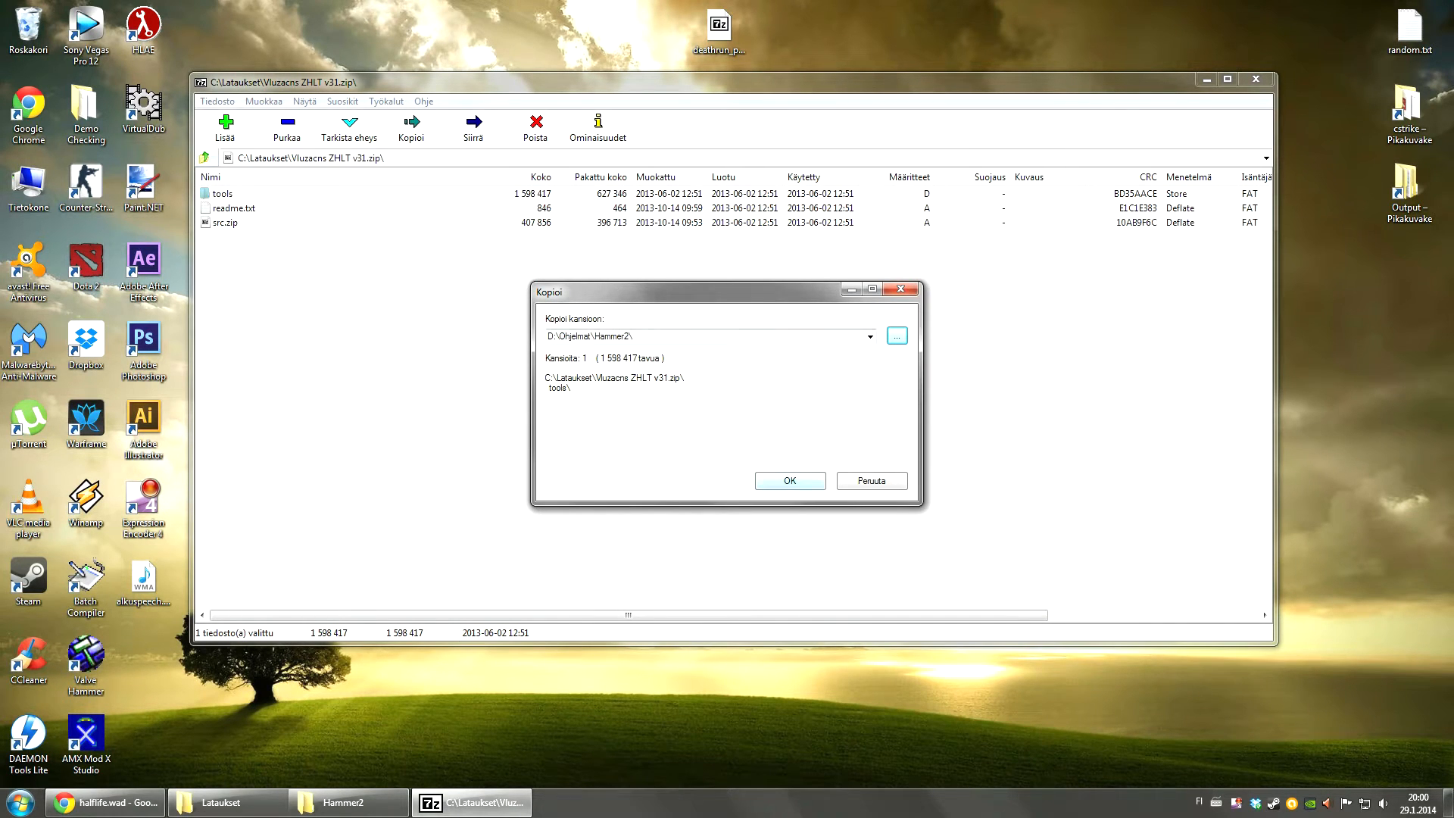
{"action": "key", "text": "Return"}
{"action": "left_click", "coordinate": [1255, 79]}
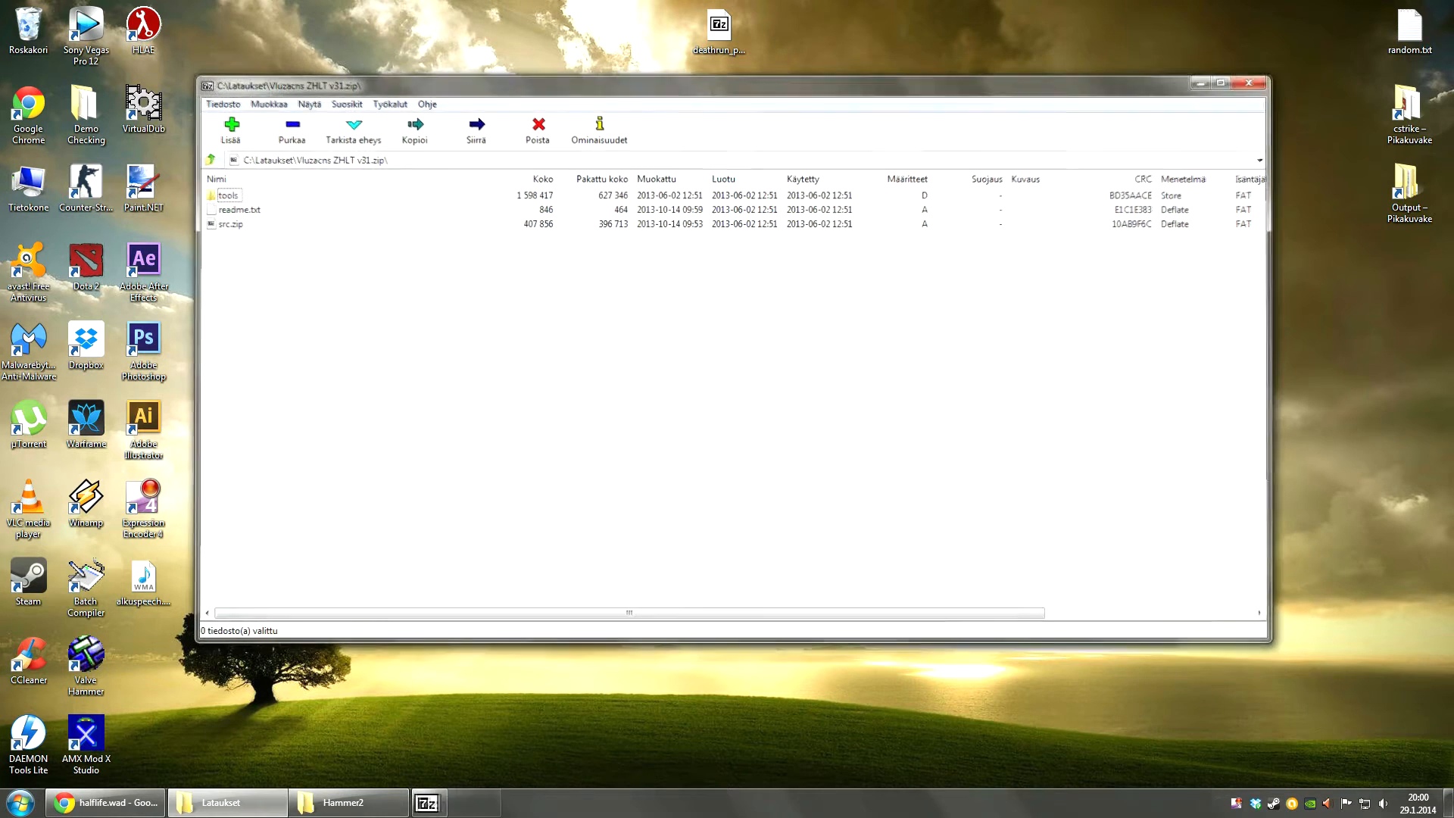
Step: Look through the extracted tools folder in Hammer2, then return to the Hammer2 folder
{"action": "left_click", "coordinate": [343, 802]}
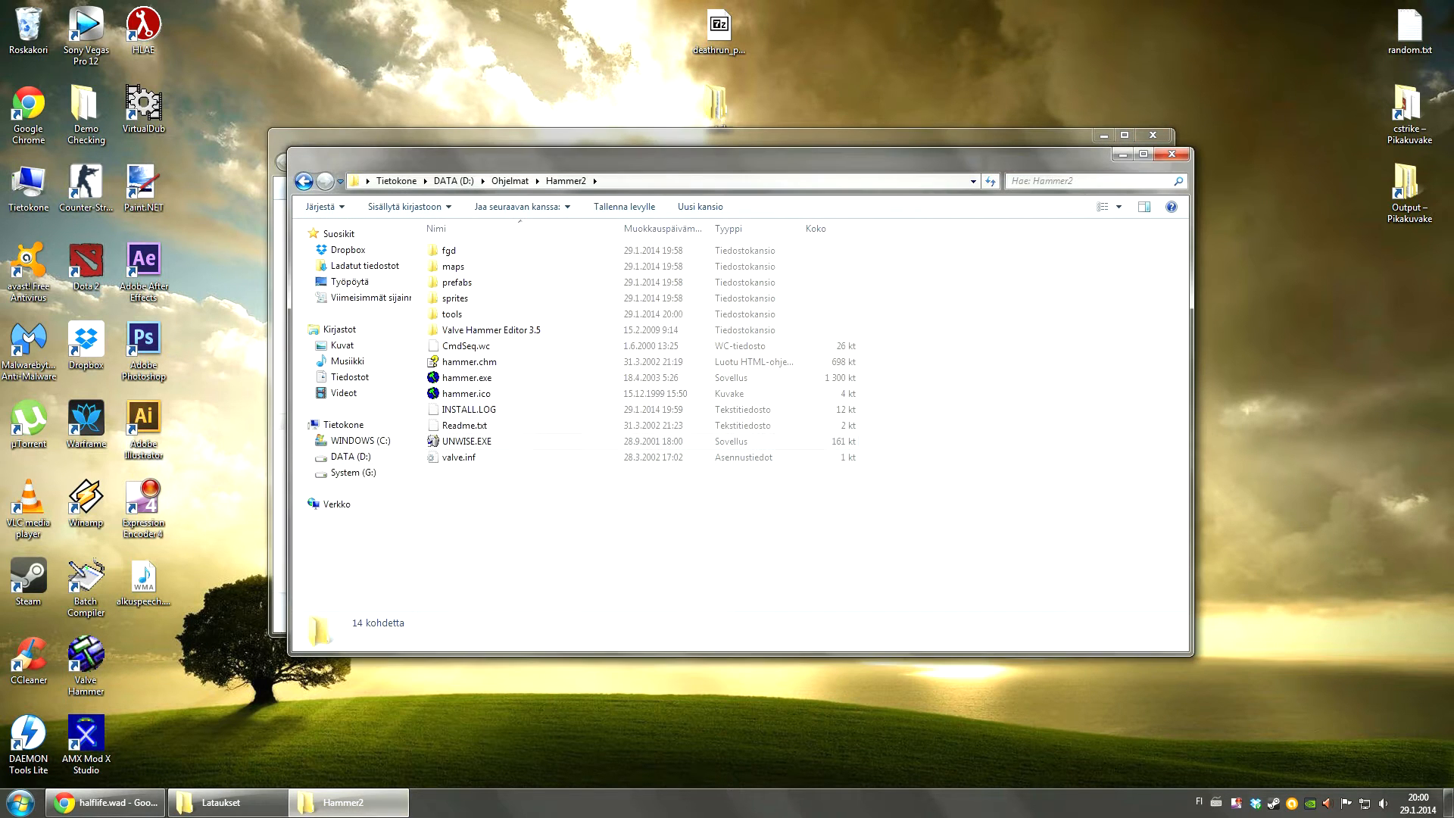
{"action": "left_click", "coordinate": [452, 314]}
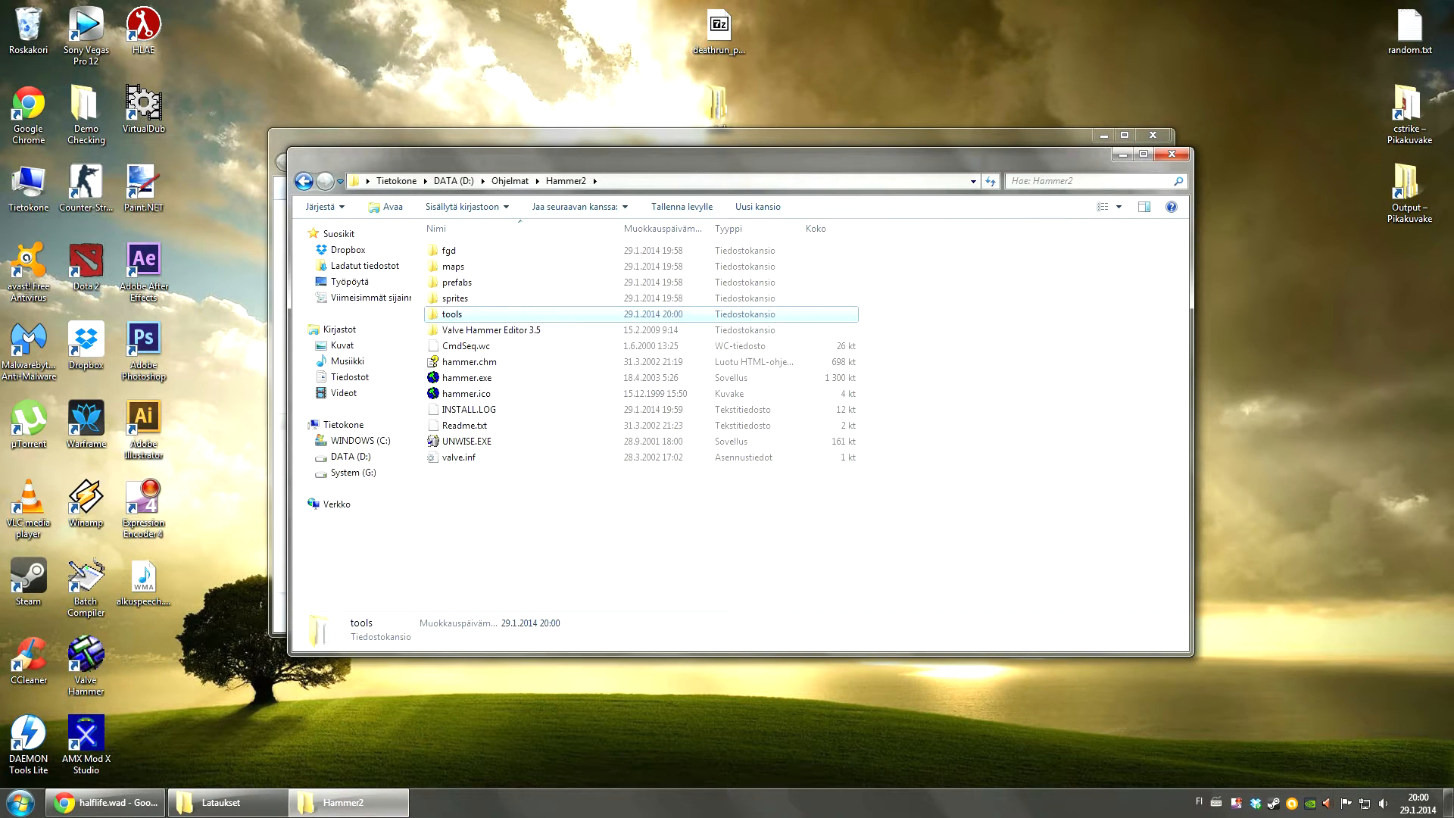
{"action": "double_click", "coordinate": [452, 314]}
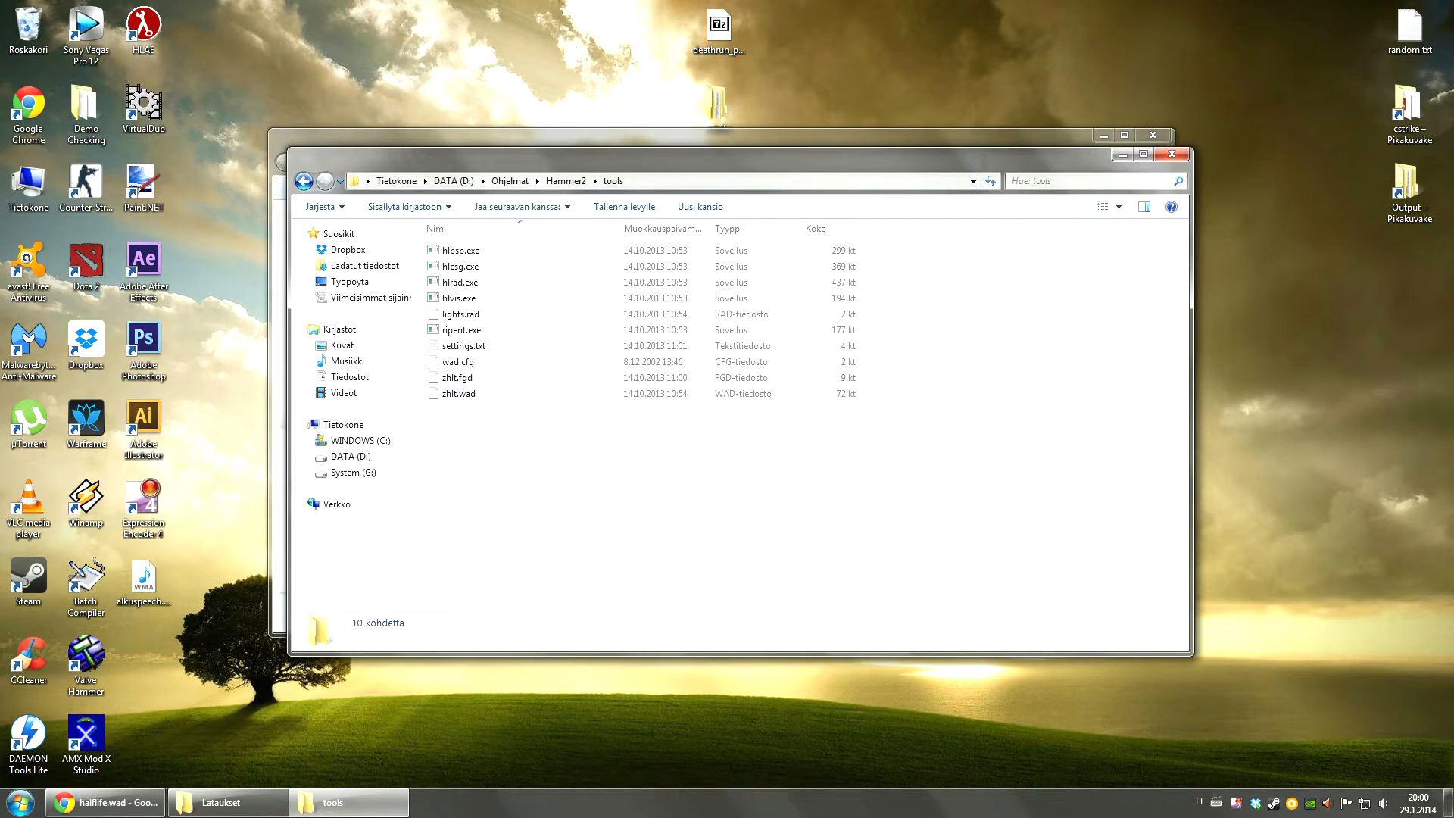
{"action": "left_click", "coordinate": [459, 298]}
{"action": "key", "text": "BackSpace"}
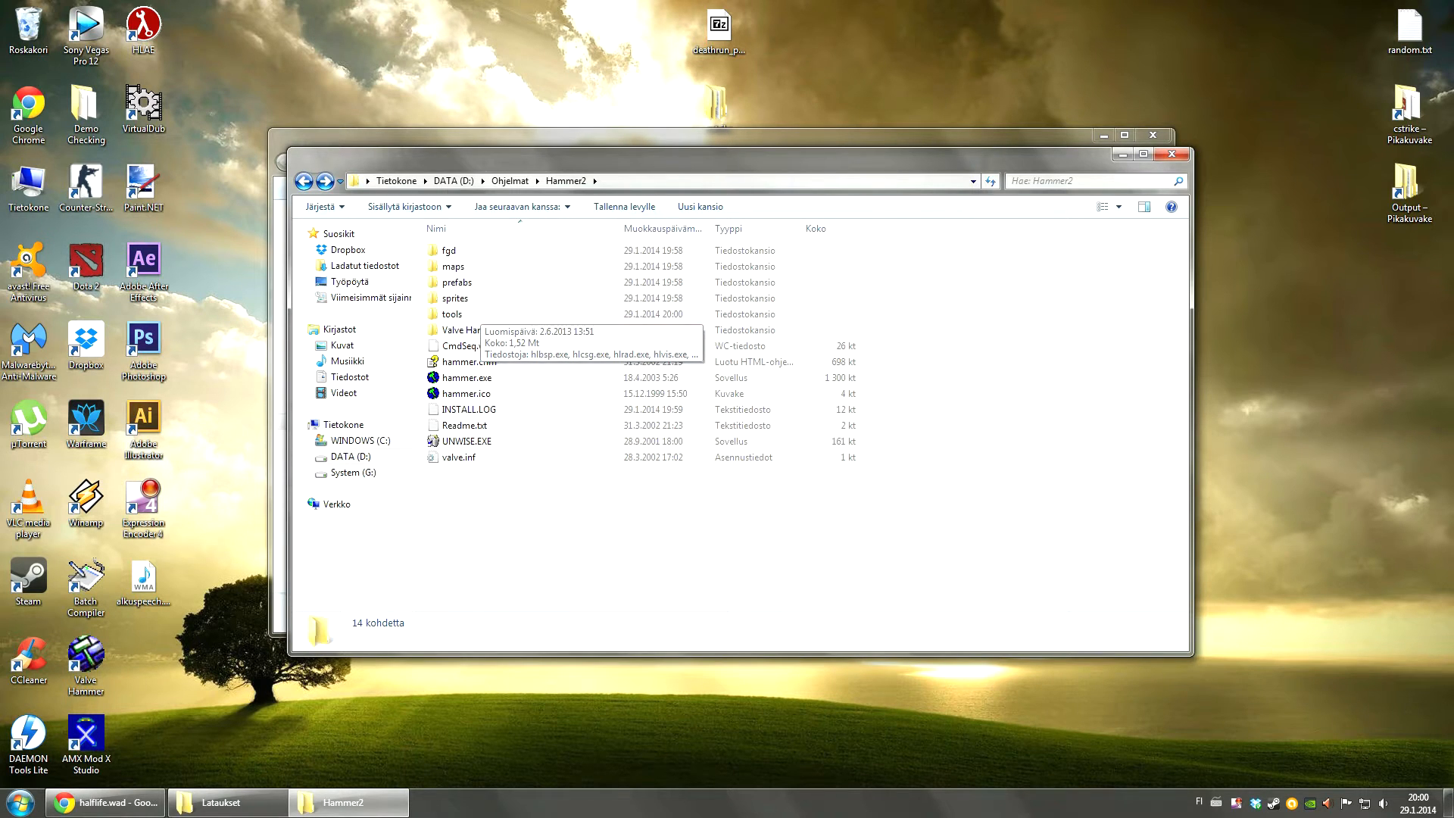
Step: Move halflife.wad from the Lataukset folder to D:\Ohjelmat\Hammer2
{"action": "left_click", "coordinate": [220, 802]}
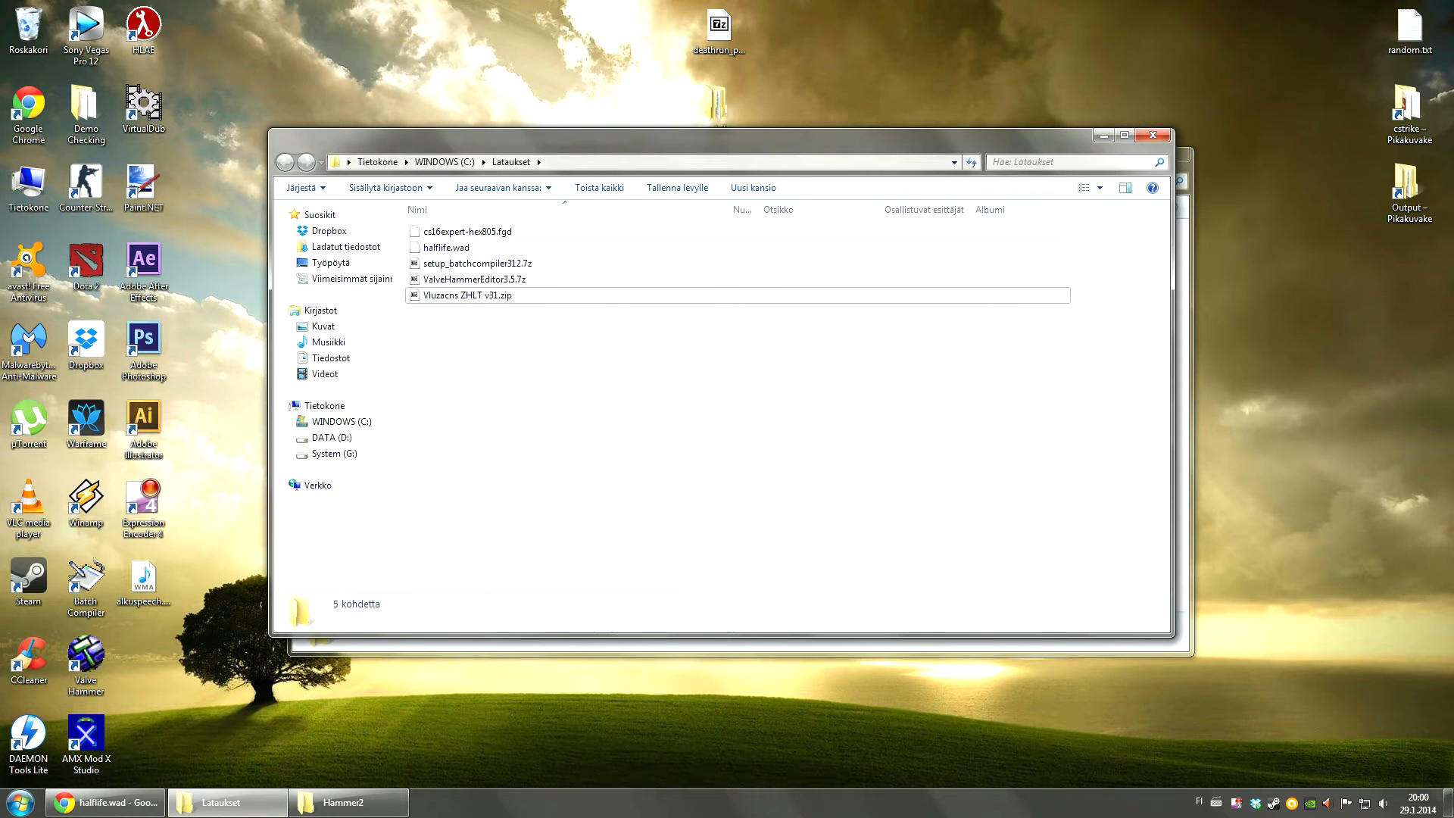
{"action": "left_click", "coordinate": [446, 246]}
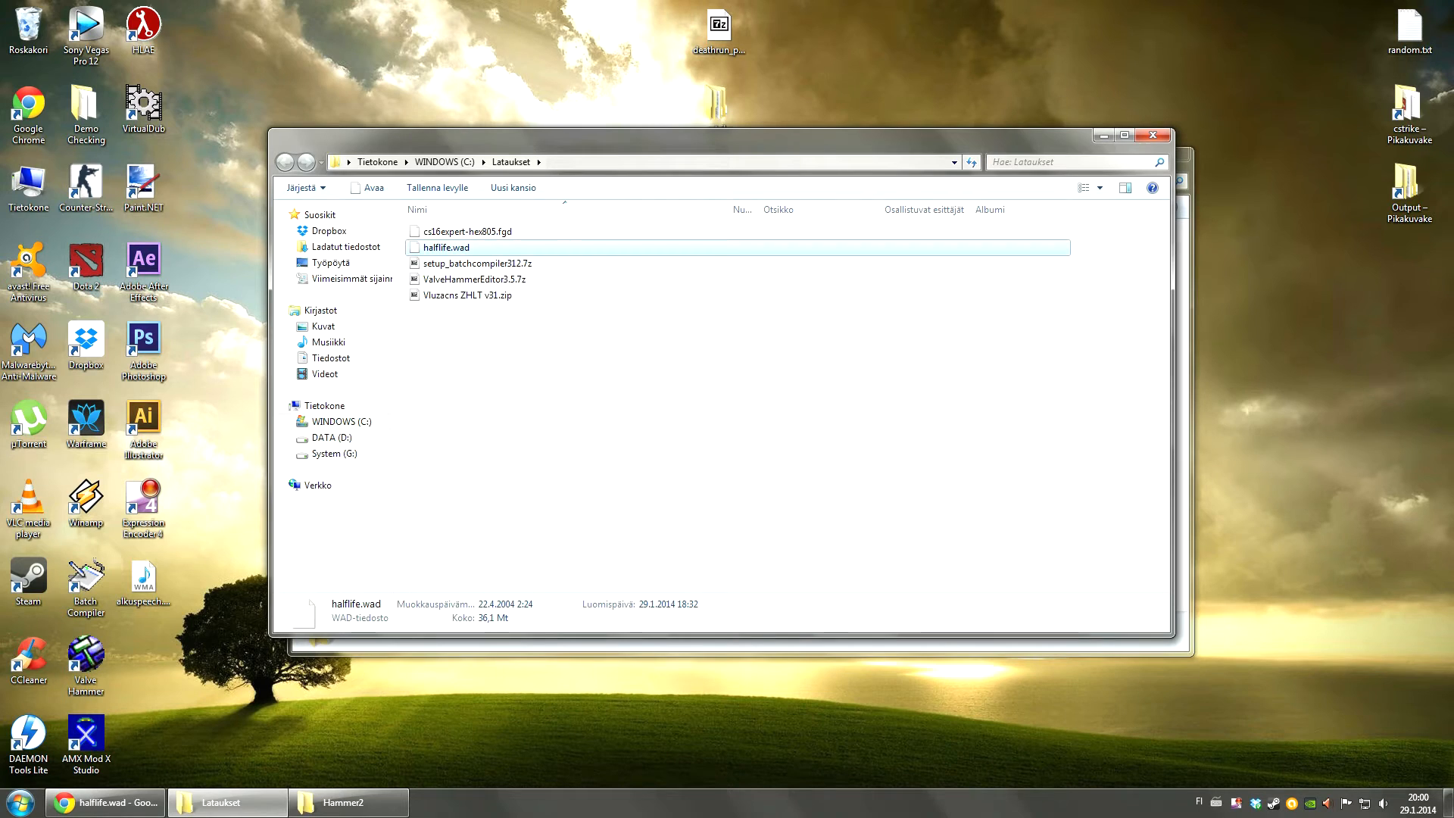
{"action": "left_click", "coordinate": [474, 263]}
{"action": "left_click", "coordinate": [475, 247]}
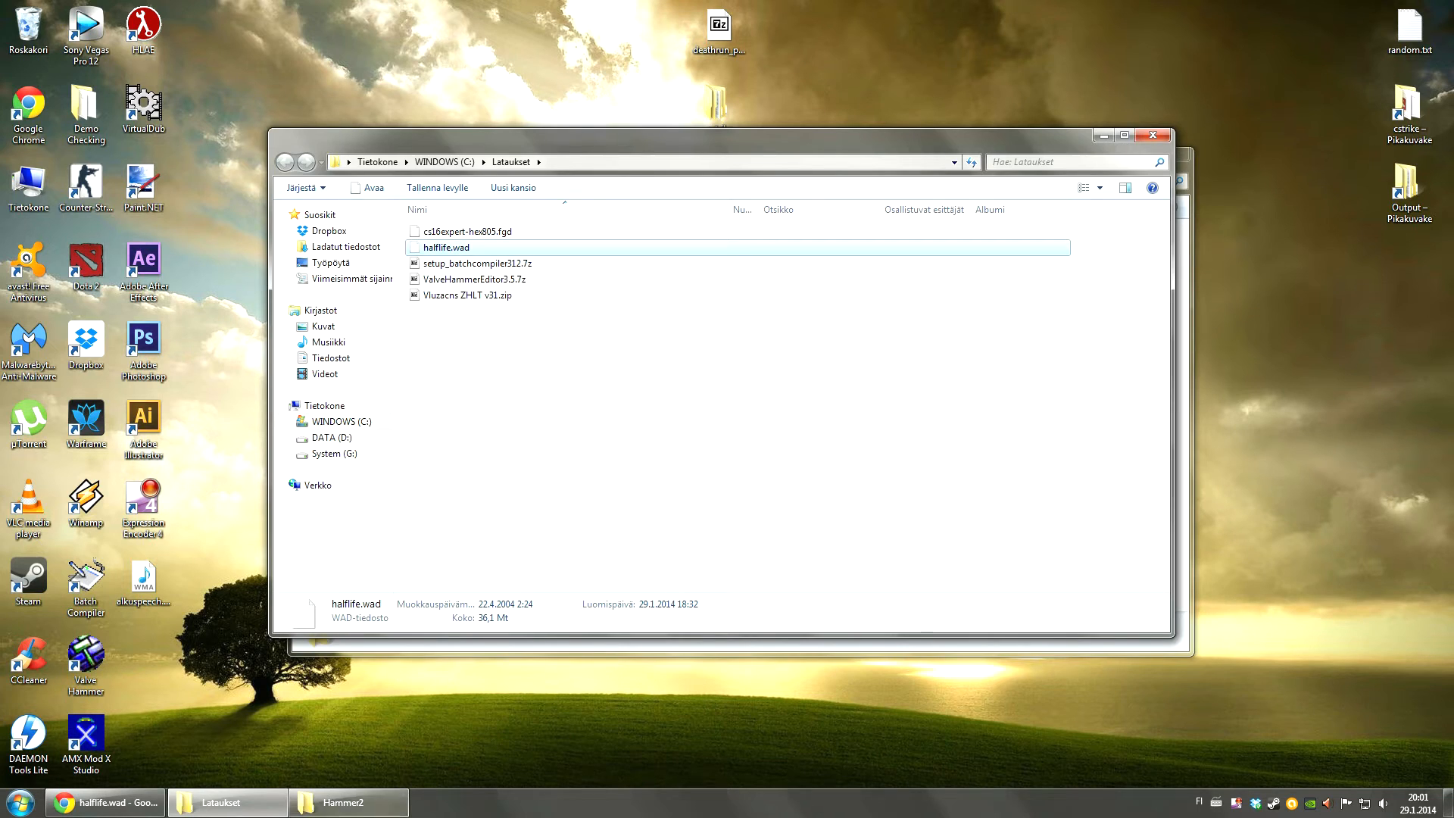
{"action": "left_click", "coordinate": [344, 802]}
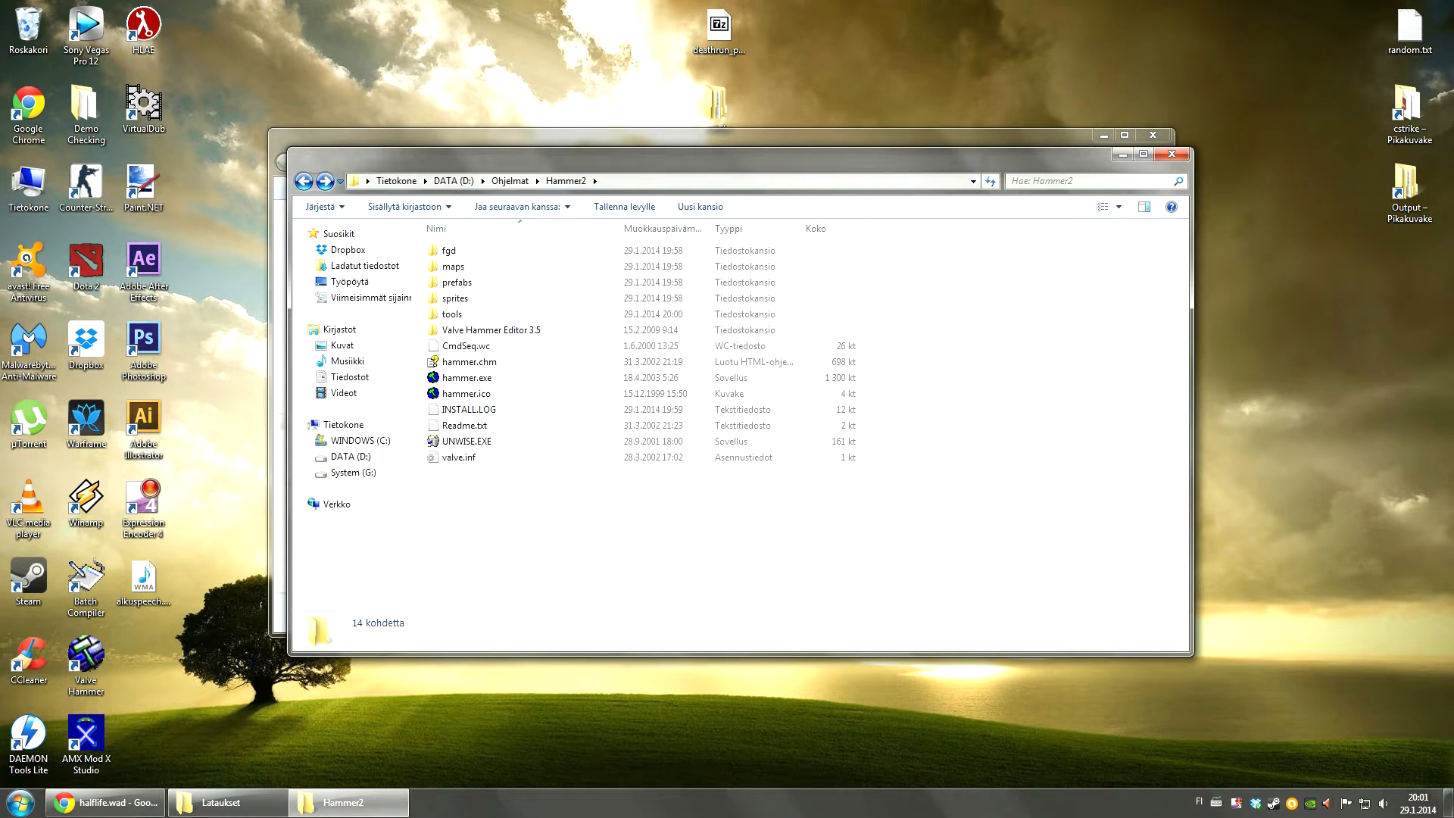
{"action": "key", "text": "ctrl+v"}
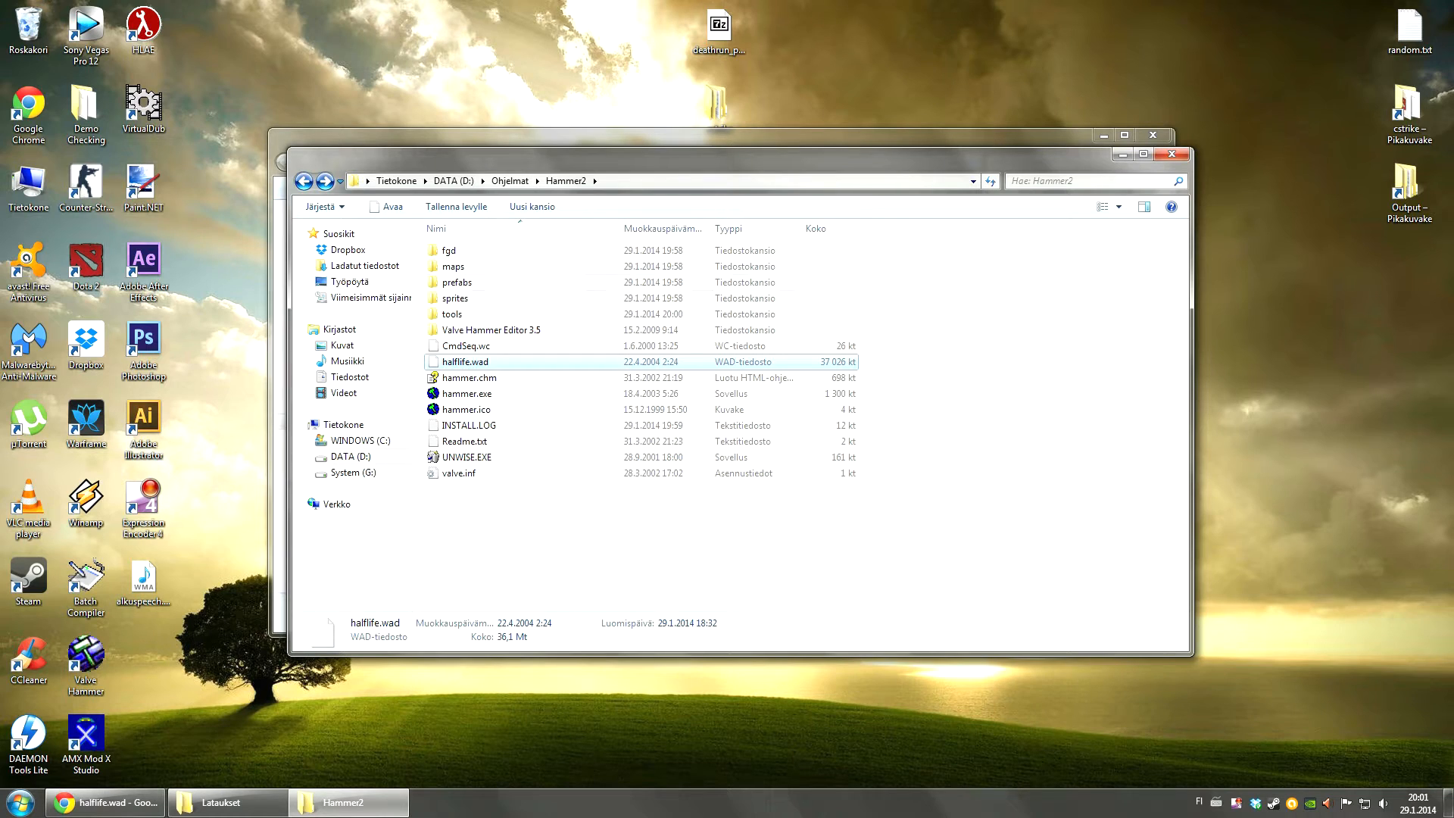
Step: Copy zhlt.wad from the tools folder into the main Hammer2 folder
{"action": "double_click", "coordinate": [454, 313]}
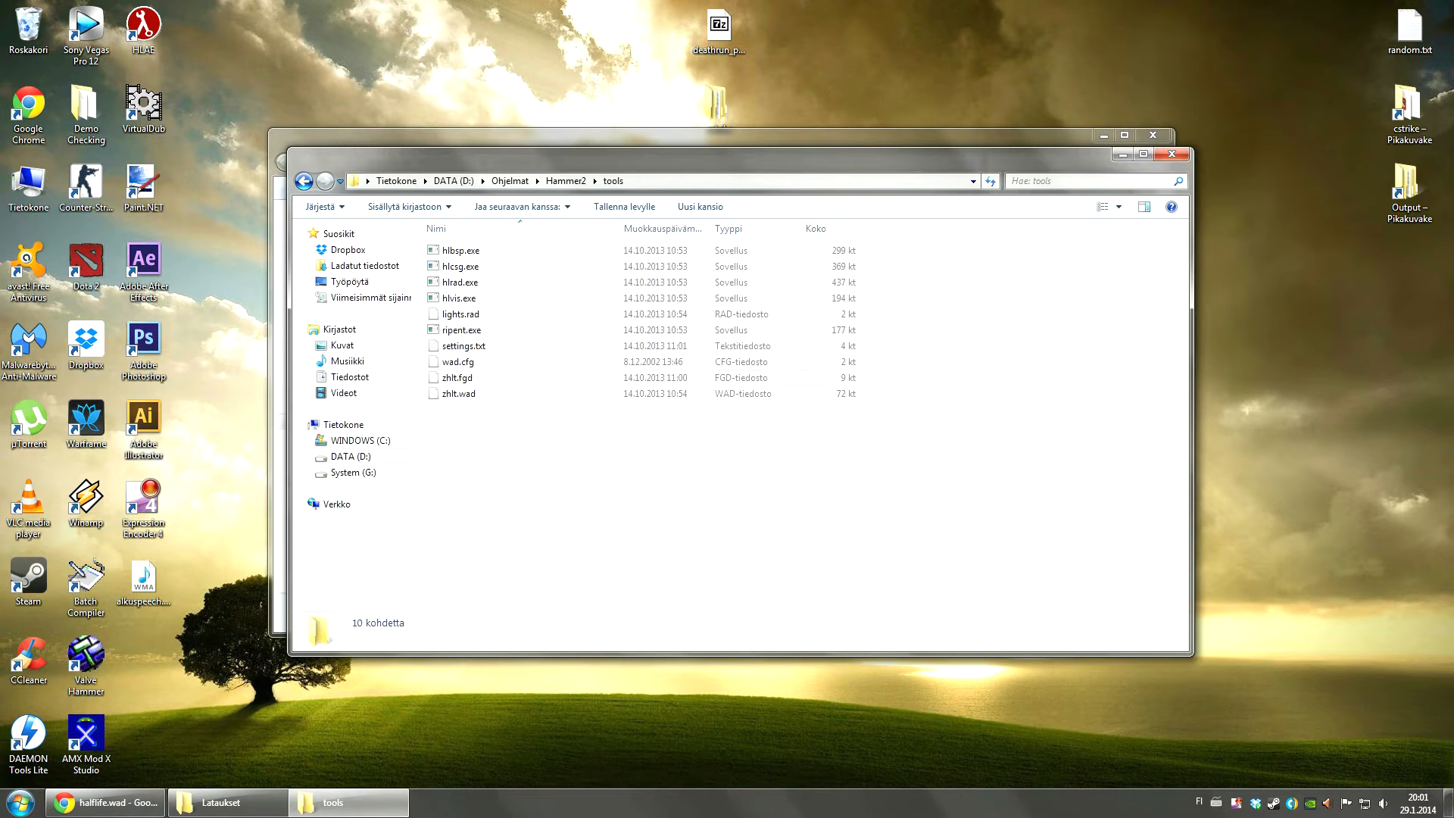
{"action": "left_click", "coordinate": [484, 393]}
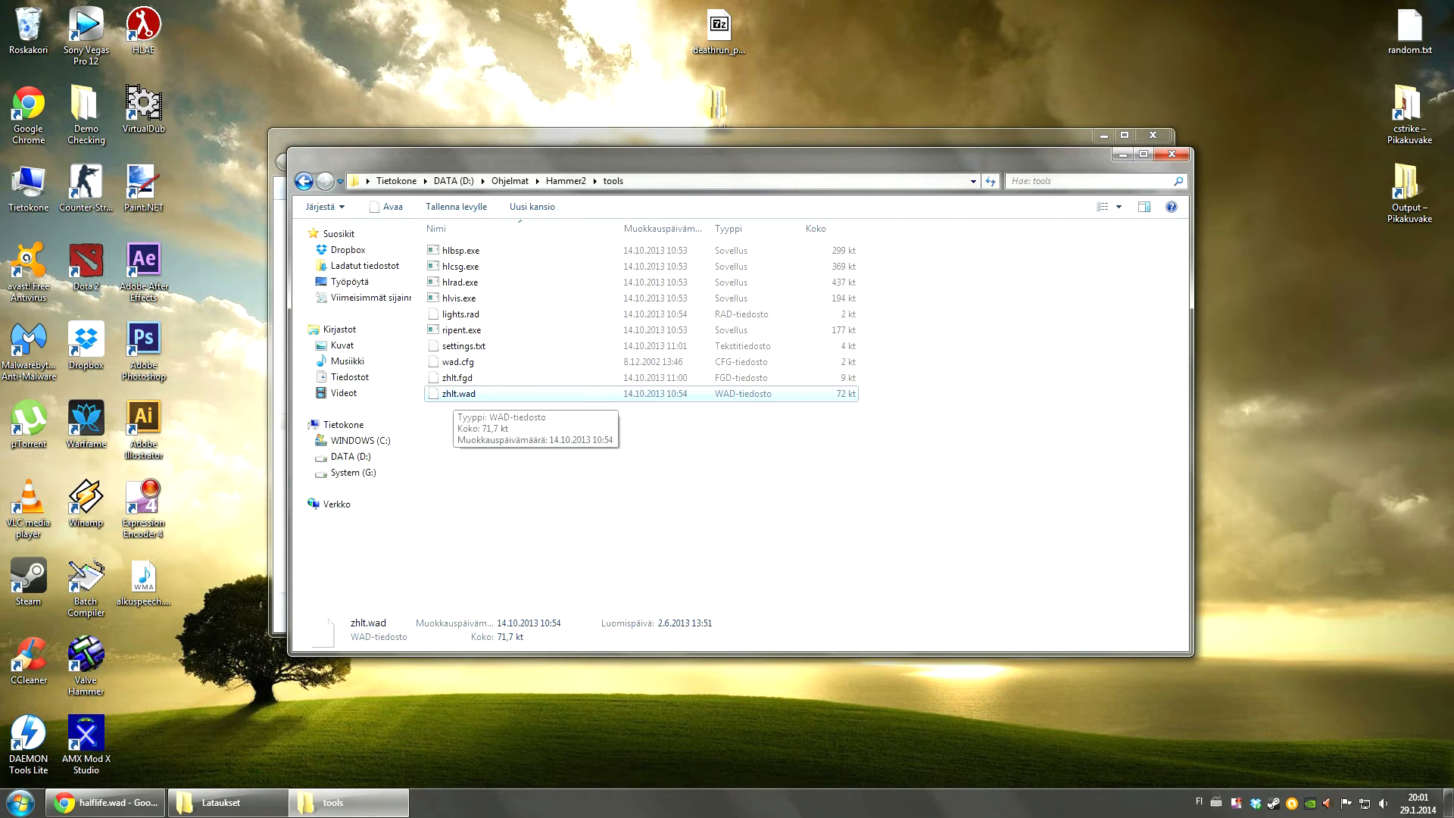
{"action": "left_click", "coordinate": [484, 424]}
{"action": "left_click", "coordinate": [458, 393]}
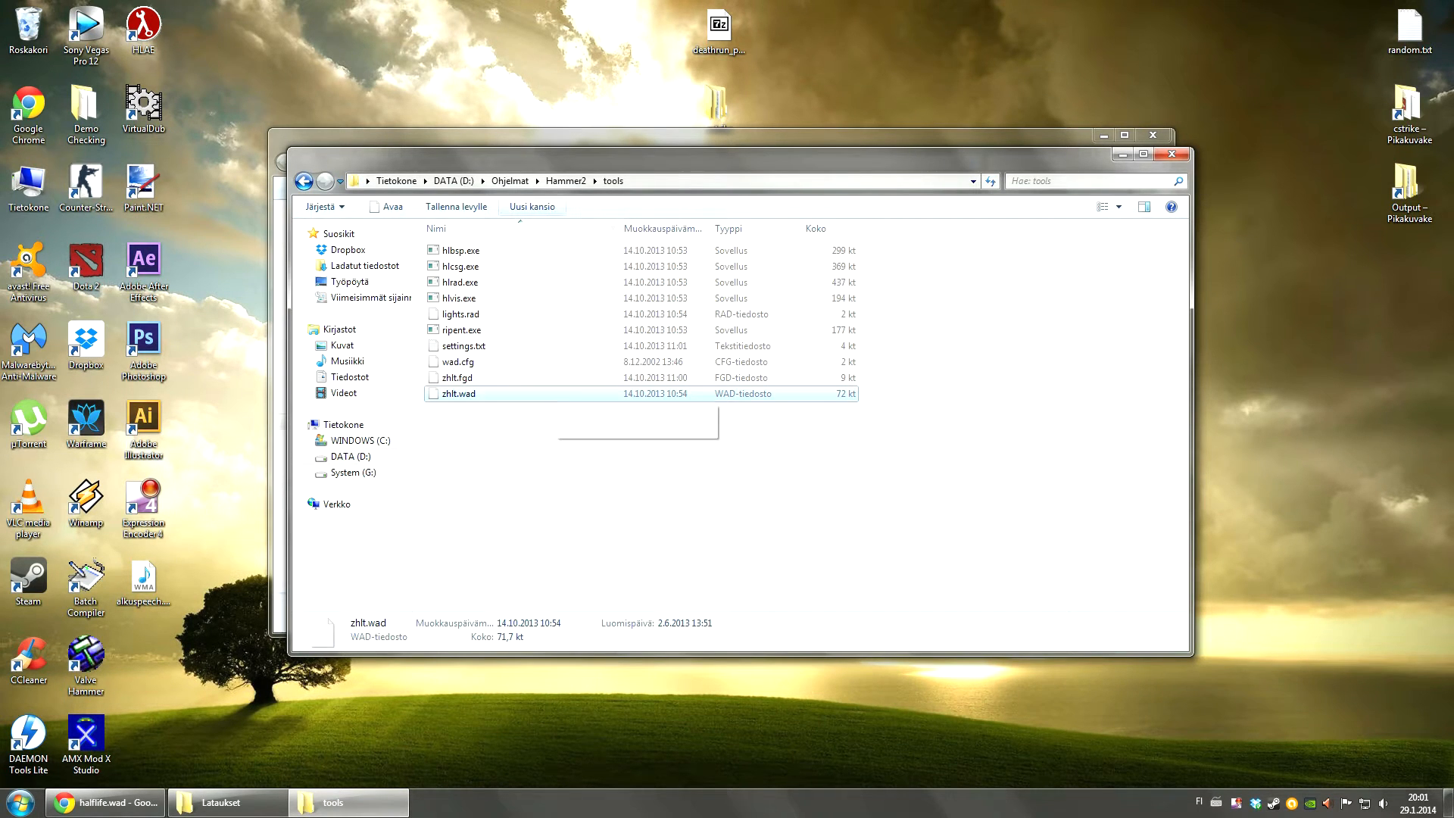
{"action": "left_click", "coordinate": [566, 181]}
{"action": "key", "text": "Escape"}
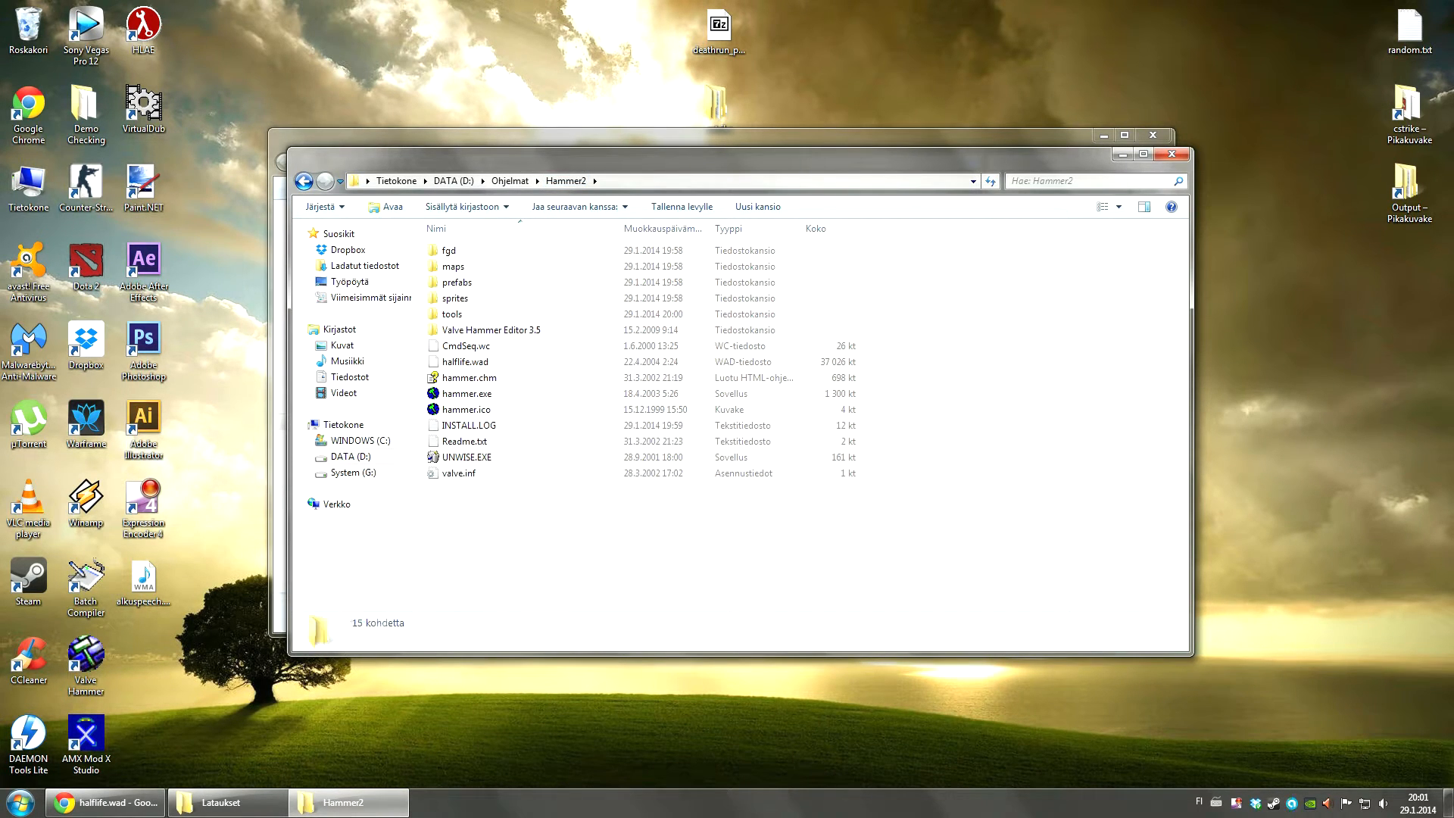
{"action": "key", "text": "ctrl+v"}
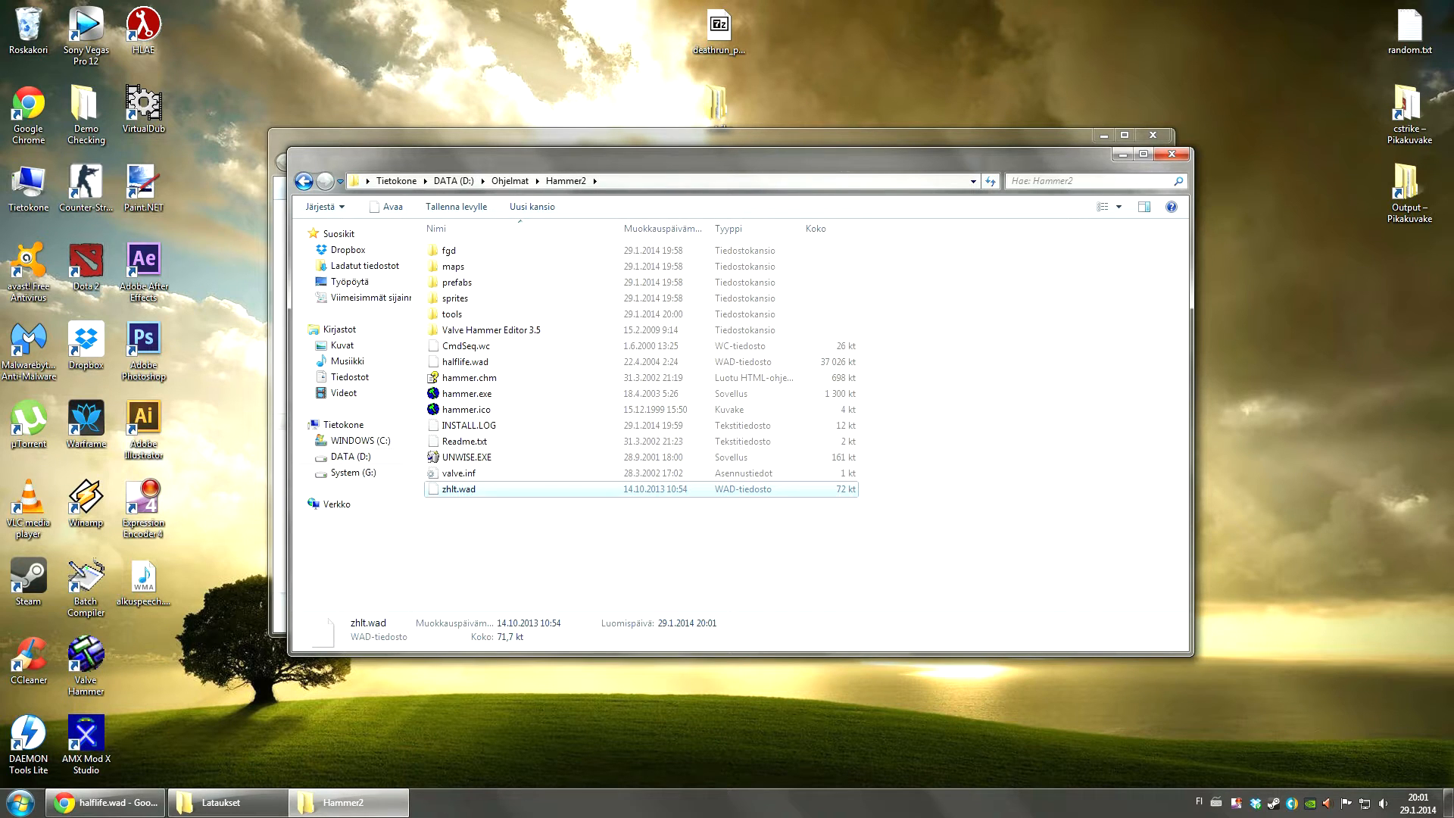
{"action": "left_click", "coordinate": [465, 361]}
{"action": "key", "text": "Escape"}
{"action": "left_click", "coordinate": [459, 488]}
{"action": "left_click", "coordinate": [465, 361]}
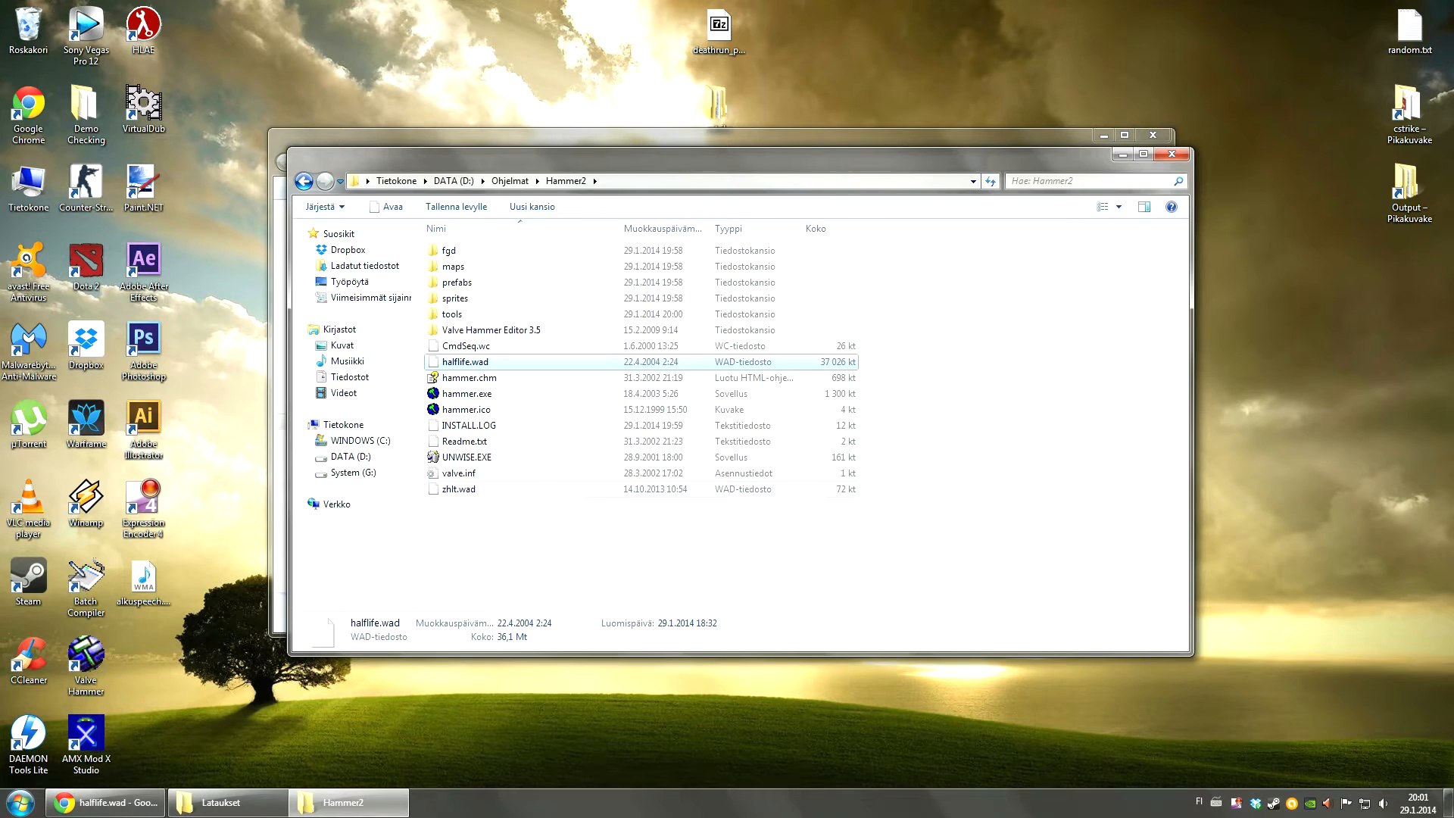
Step: Copy zhlt.fgd from the tools folder into the fgd\counter-strike folder of Hammer2
{"action": "left_click", "coordinate": [451, 313]}
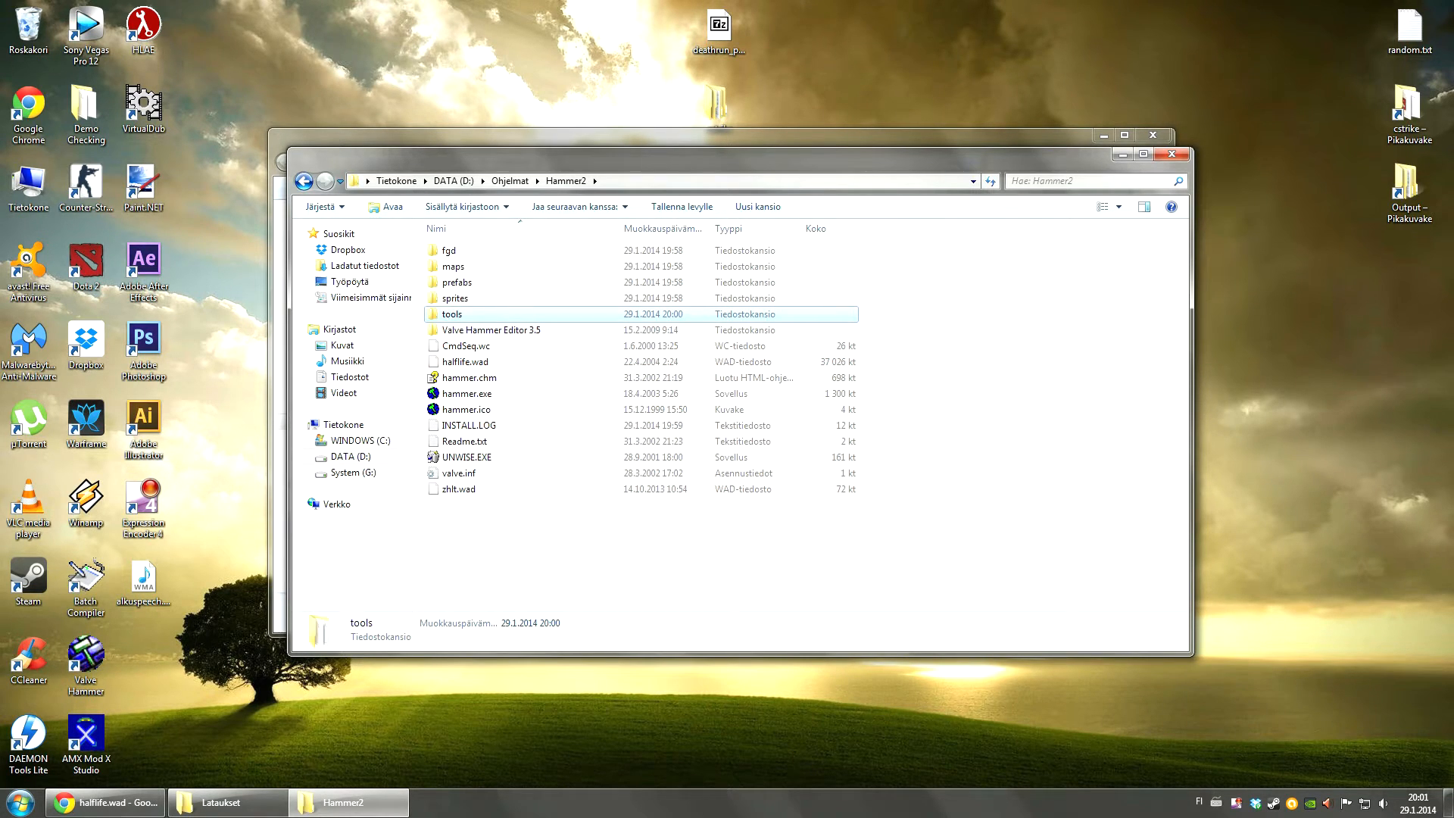
{"action": "key", "text": "Return"}
{"action": "left_click", "coordinate": [457, 377]}
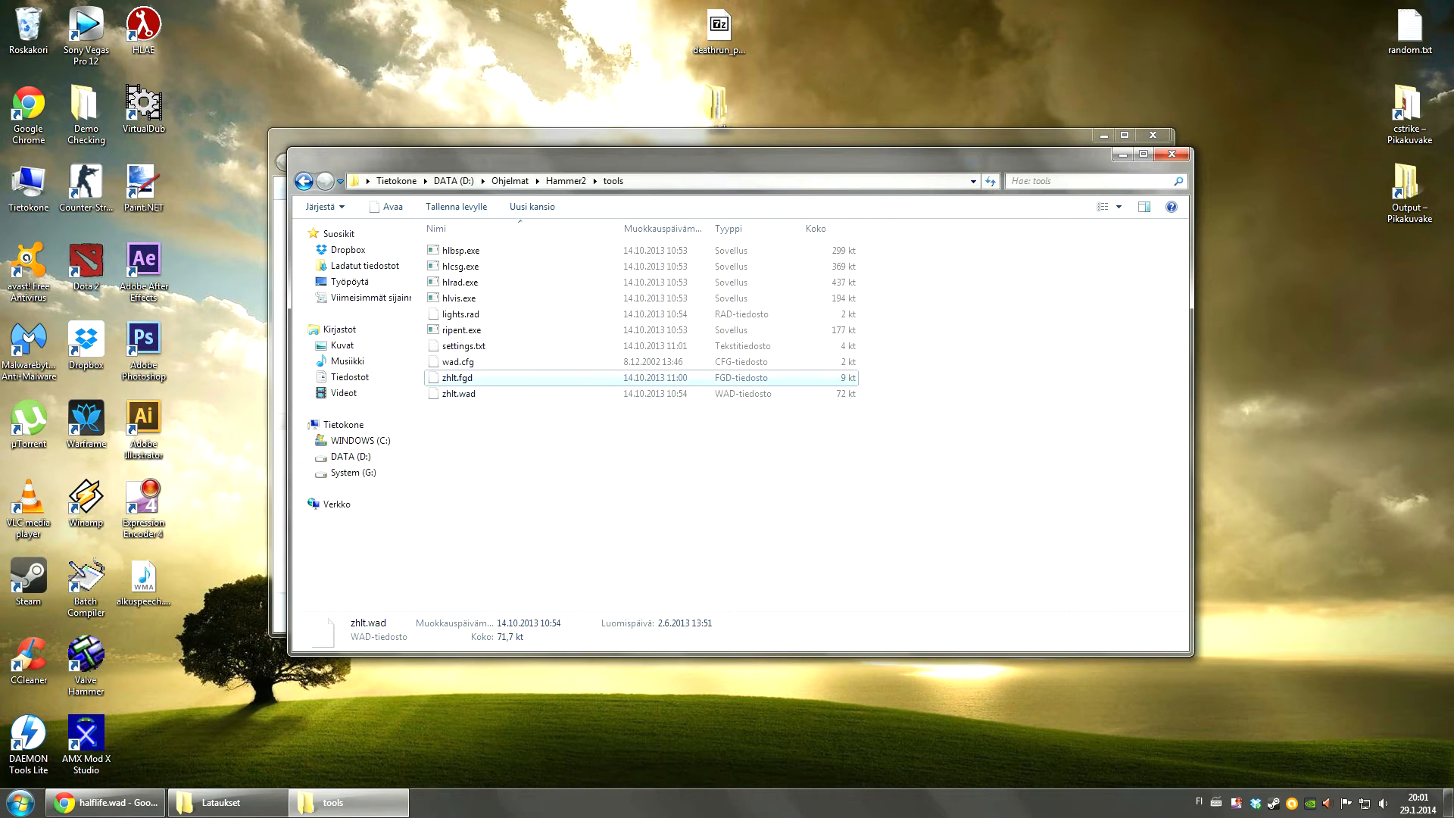
{"action": "left_click", "coordinate": [480, 380]}
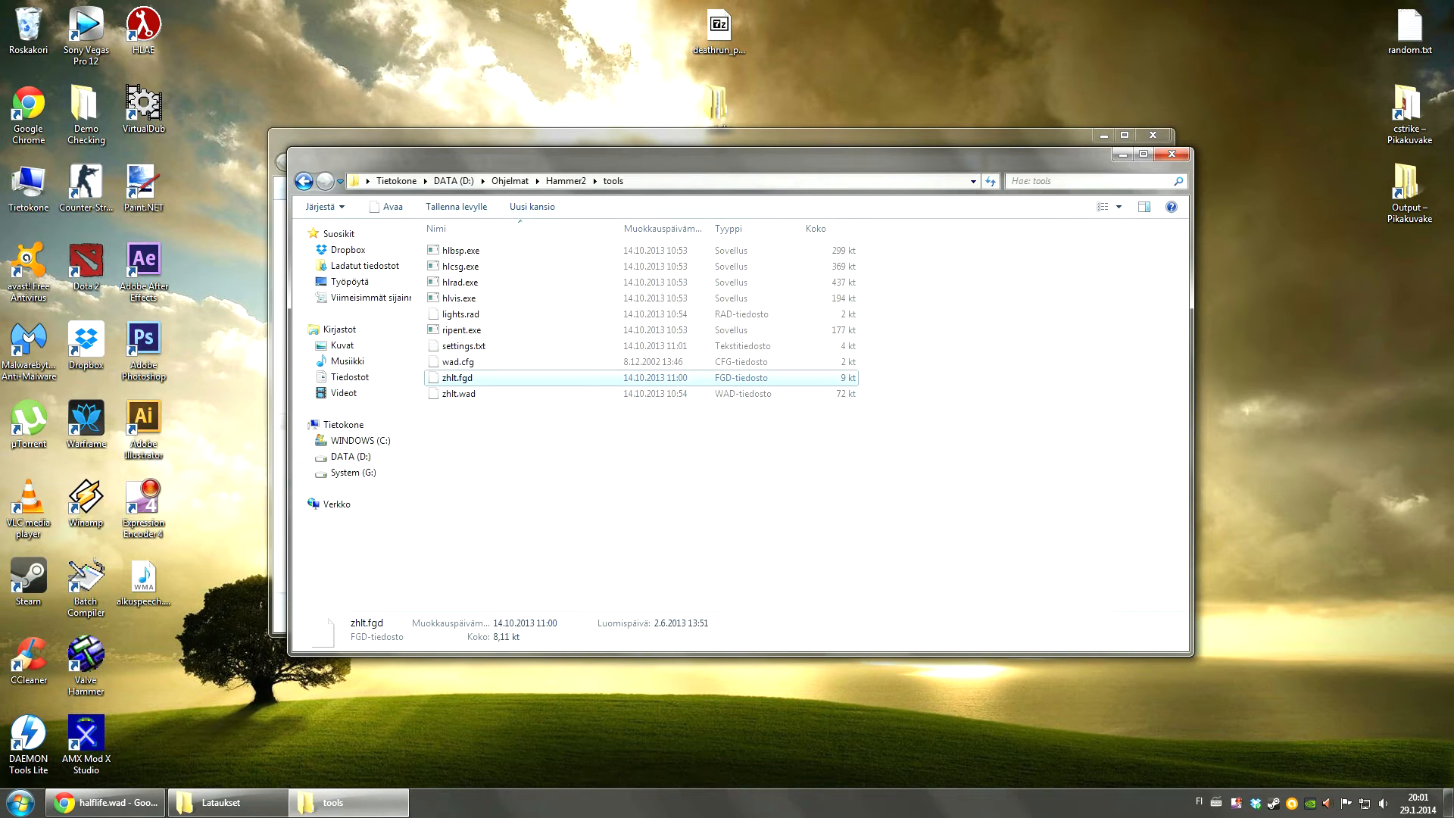
{"action": "left_click", "coordinate": [480, 392]}
{"action": "left_click", "coordinate": [565, 181]}
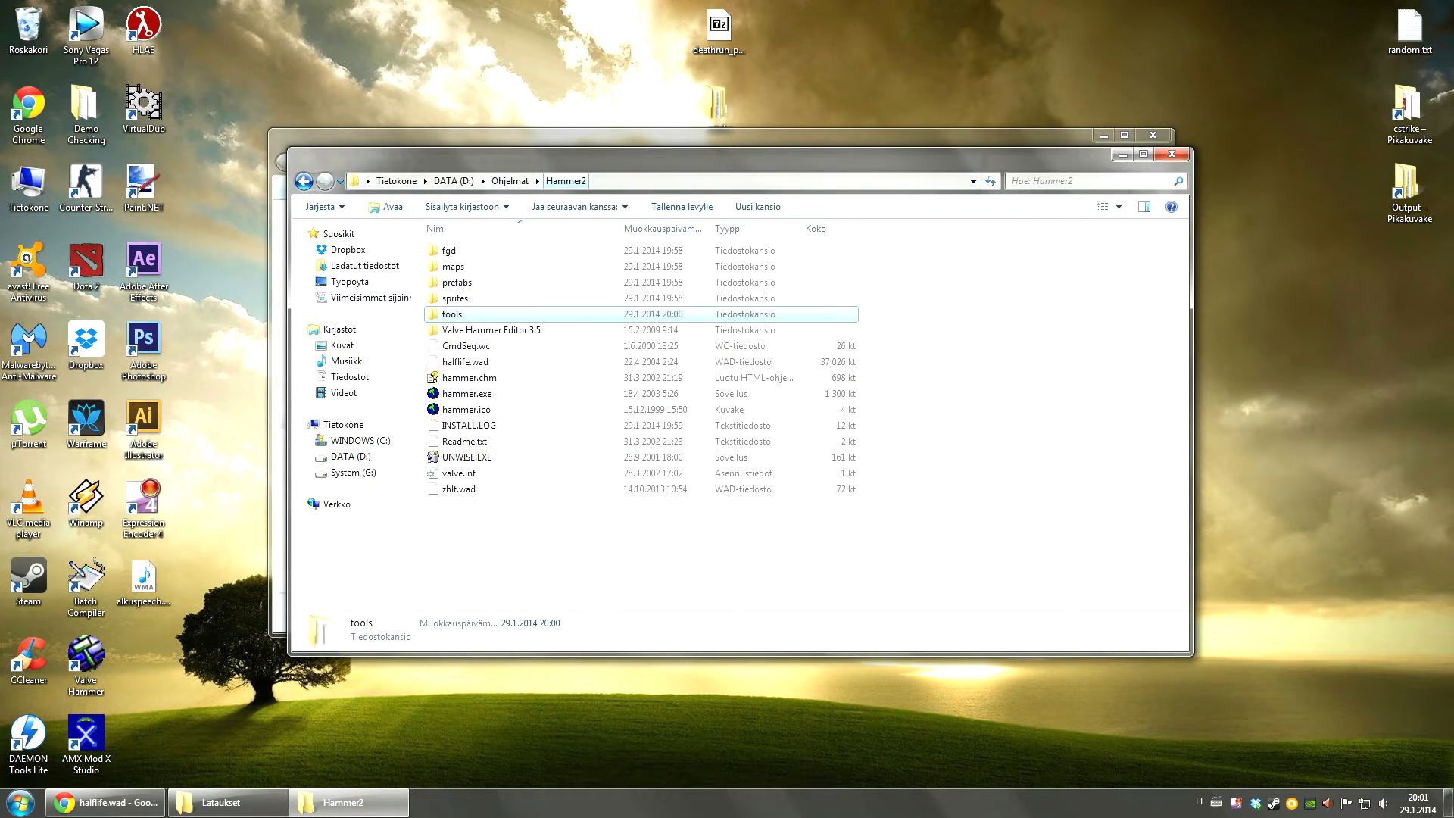
{"action": "left_click", "coordinate": [636, 519]}
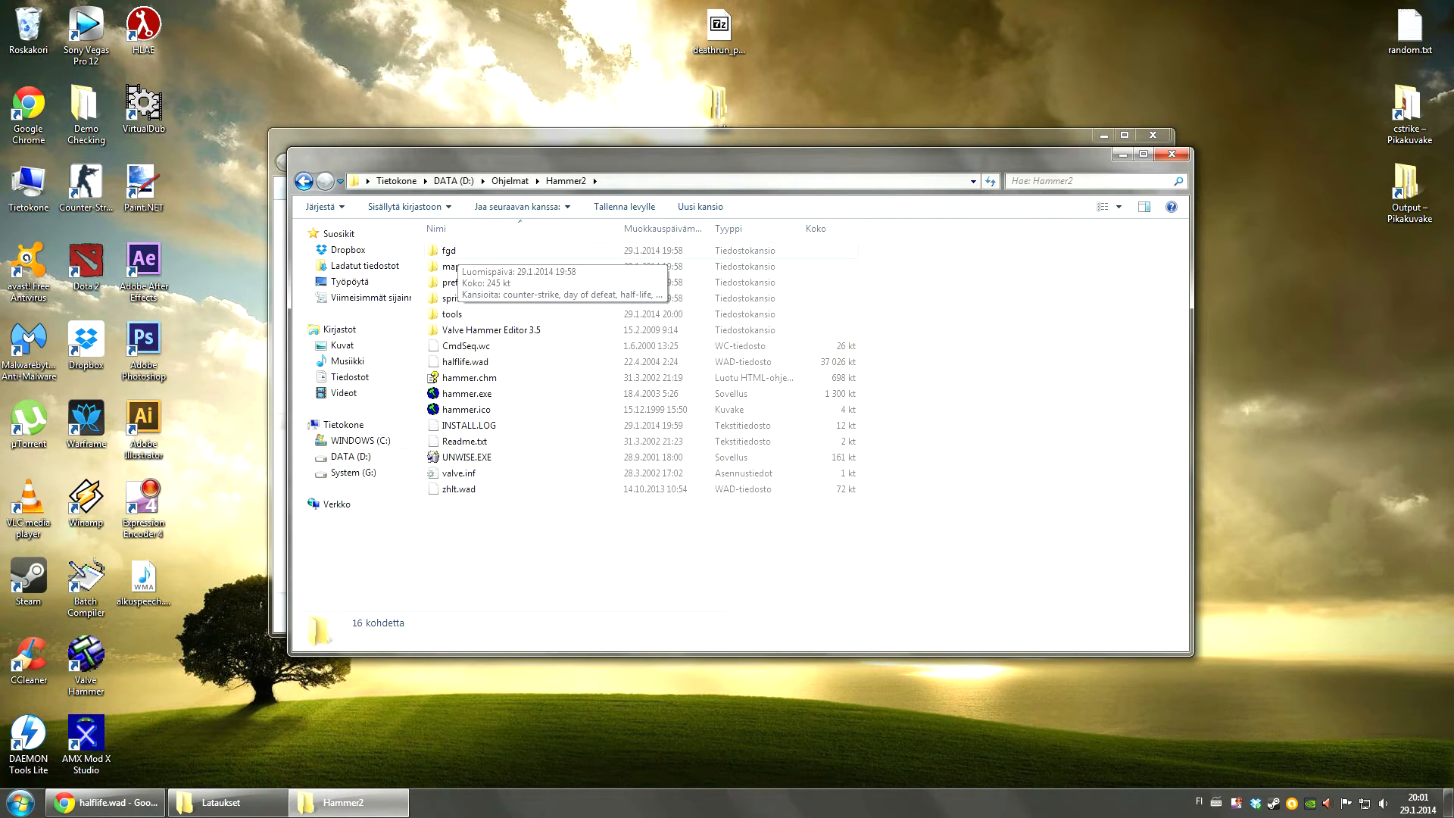
{"action": "double_click", "coordinate": [450, 251]}
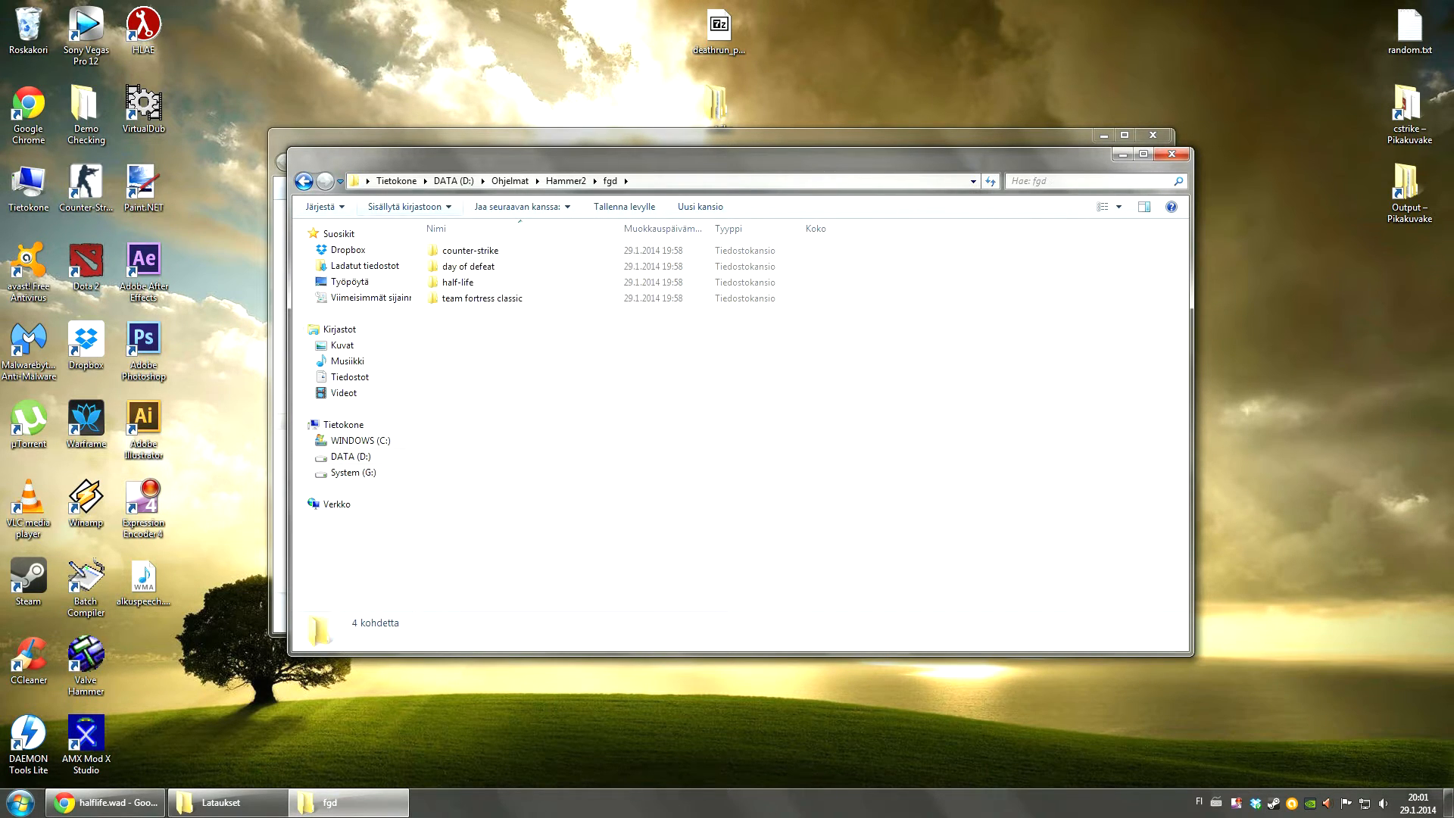
{"action": "key", "text": "BackSpace"}
{"action": "key", "text": "Return"}
{"action": "double_click", "coordinate": [469, 250]}
{"action": "key", "text": "ctrl+v"}
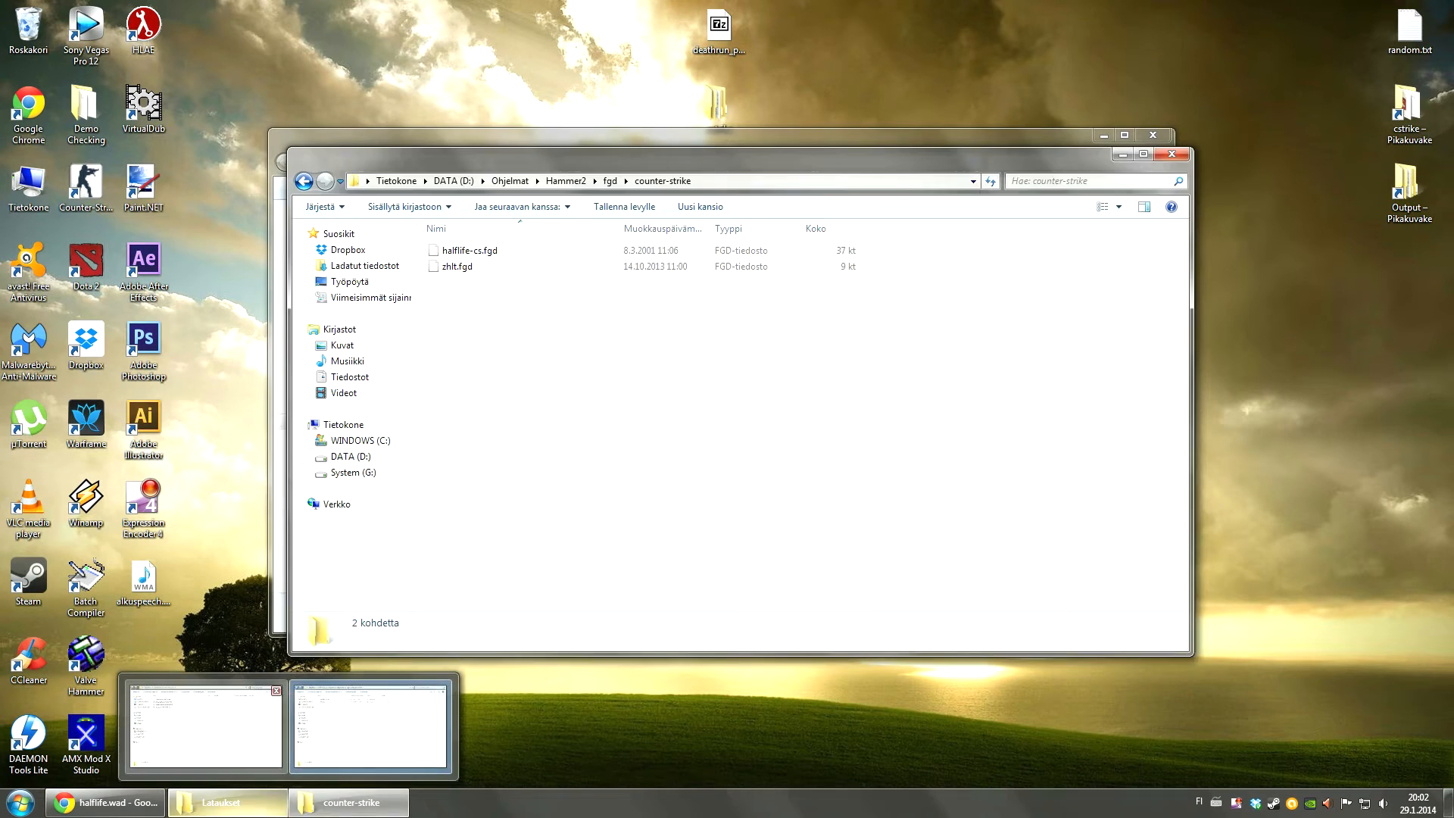
Step: Copy cs16expert-hex805.fgd from the Lataukset folder into the fgd\counter-strike folder of Hammer2
{"action": "left_click", "coordinate": [228, 801]}
{"action": "left_click", "coordinate": [468, 231]}
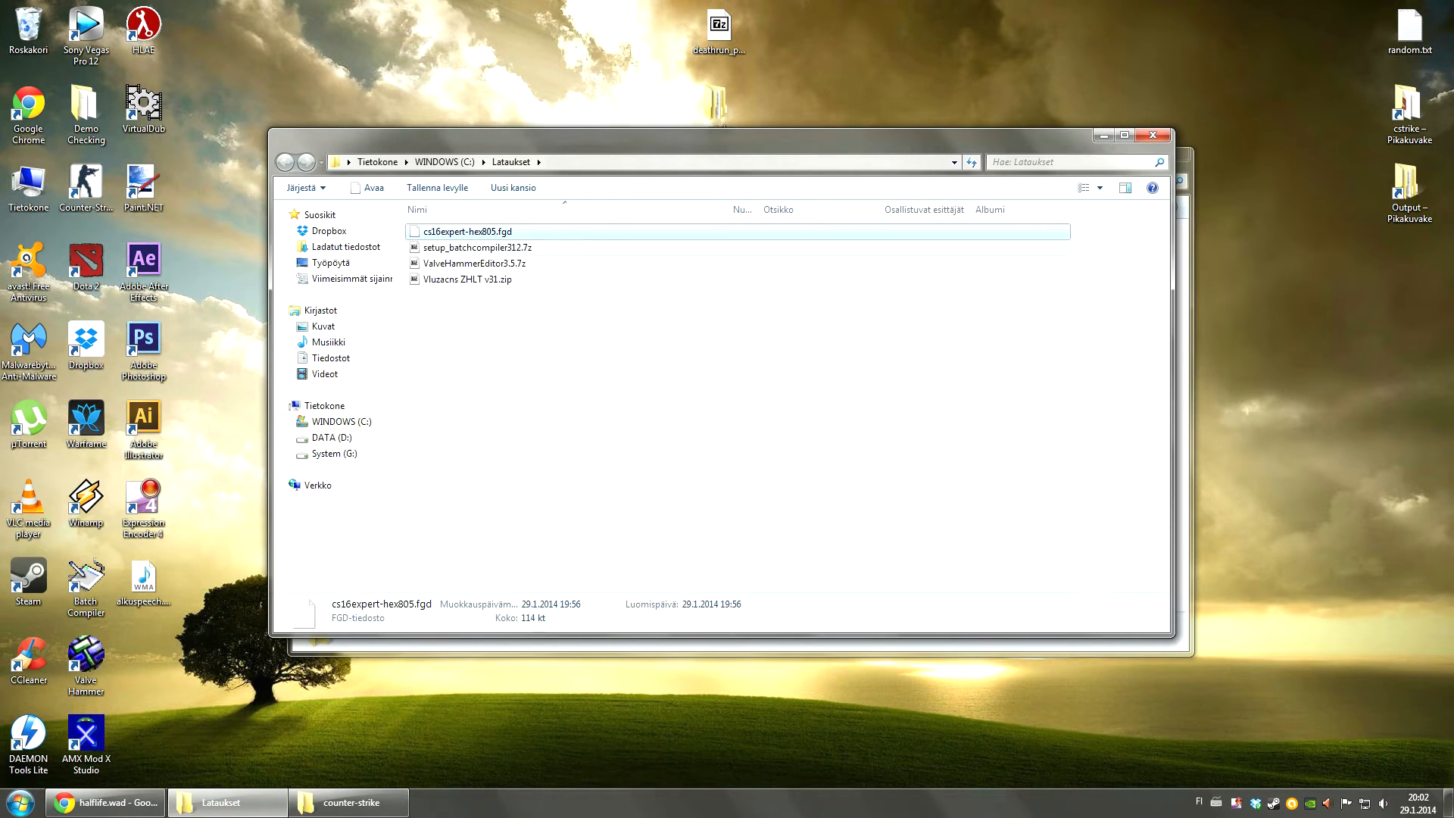
{"action": "left_click", "coordinate": [477, 247]}
{"action": "left_click", "coordinate": [467, 231]}
{"action": "left_click", "coordinate": [348, 802]}
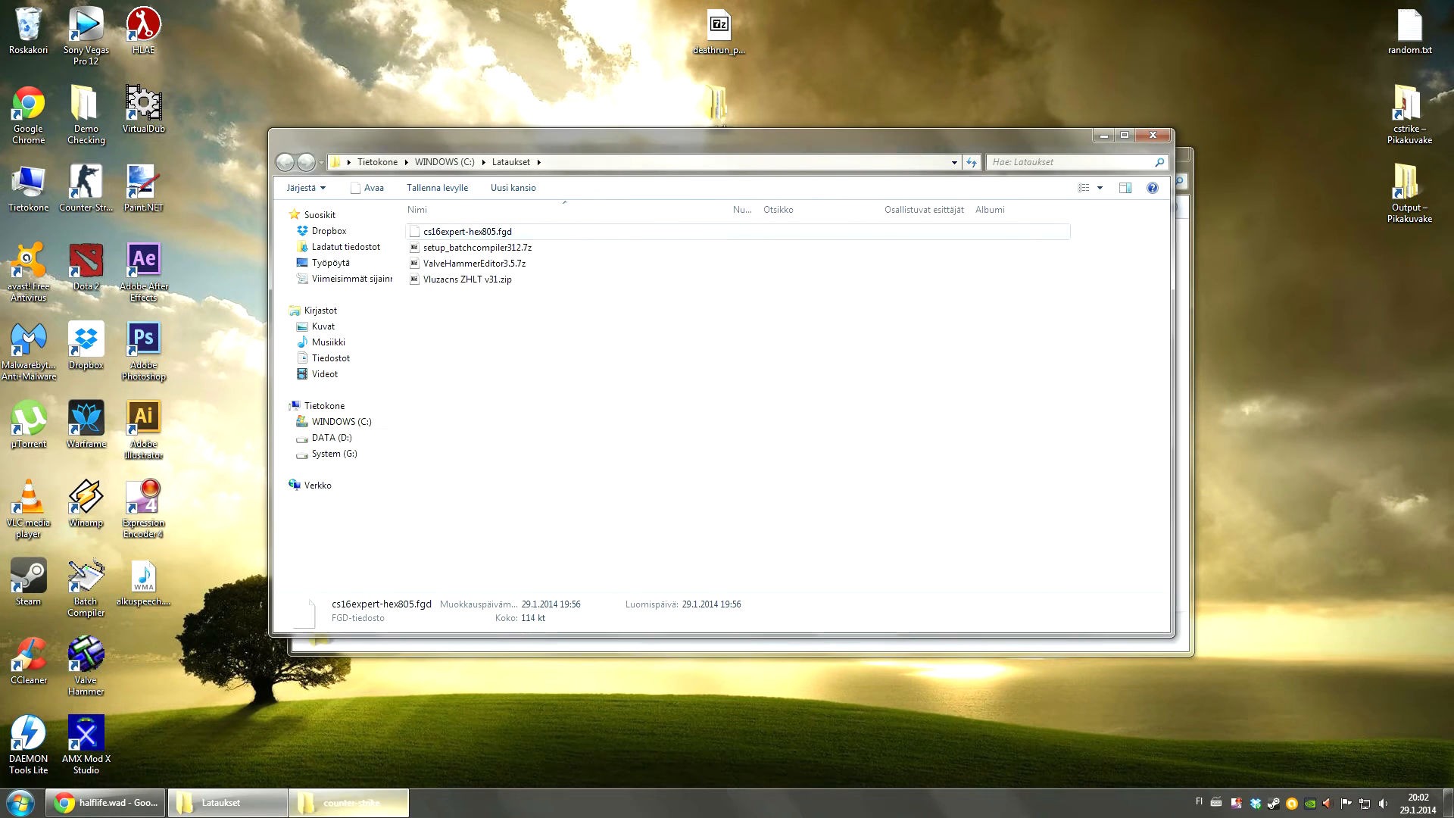
{"action": "key", "text": "ctrl+v"}
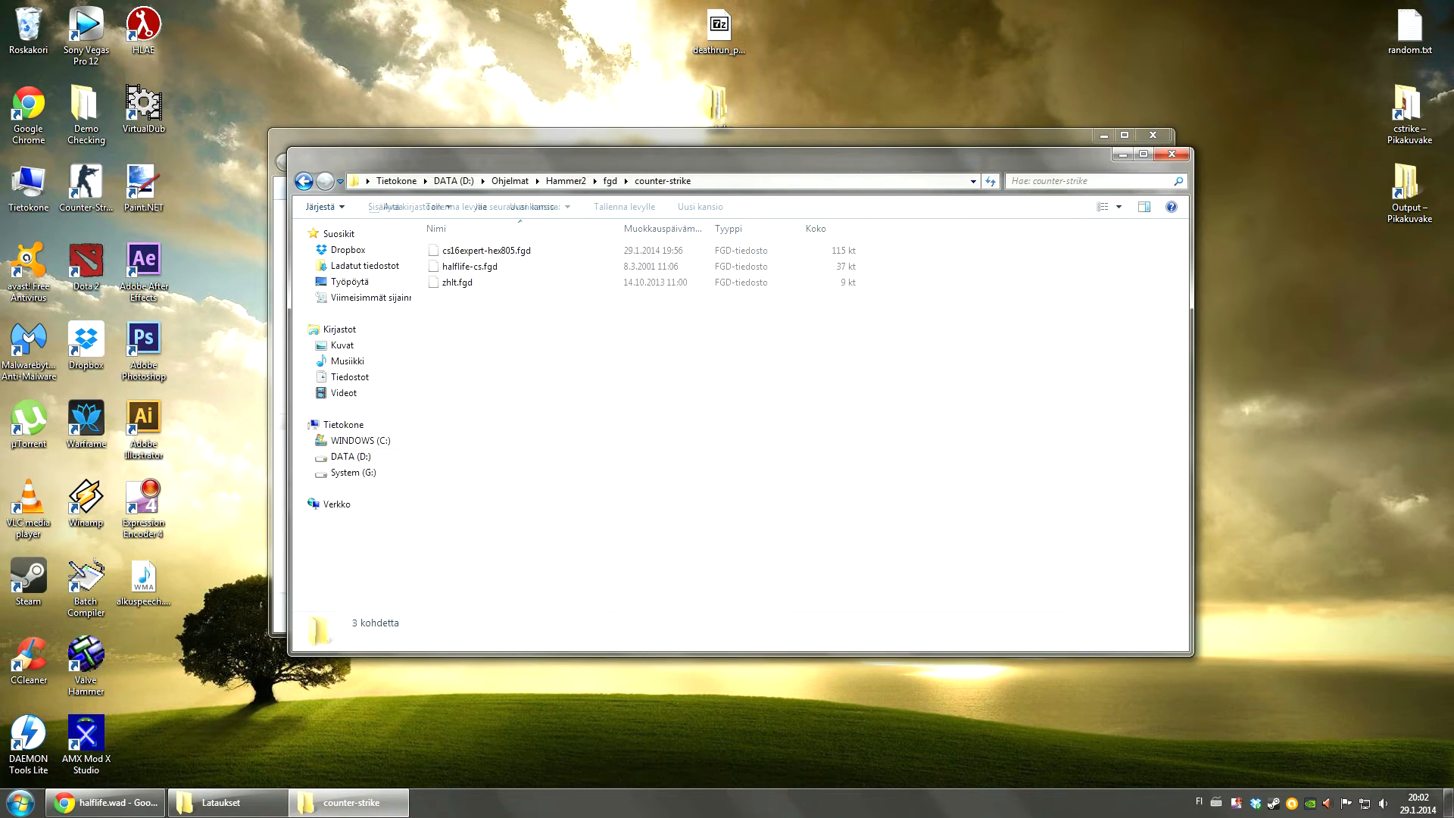
Step: Return to the main Hammer2 folder and minimize the Lataukset window
{"action": "left_click", "coordinate": [609, 181]}
{"action": "left_click", "coordinate": [566, 181]}
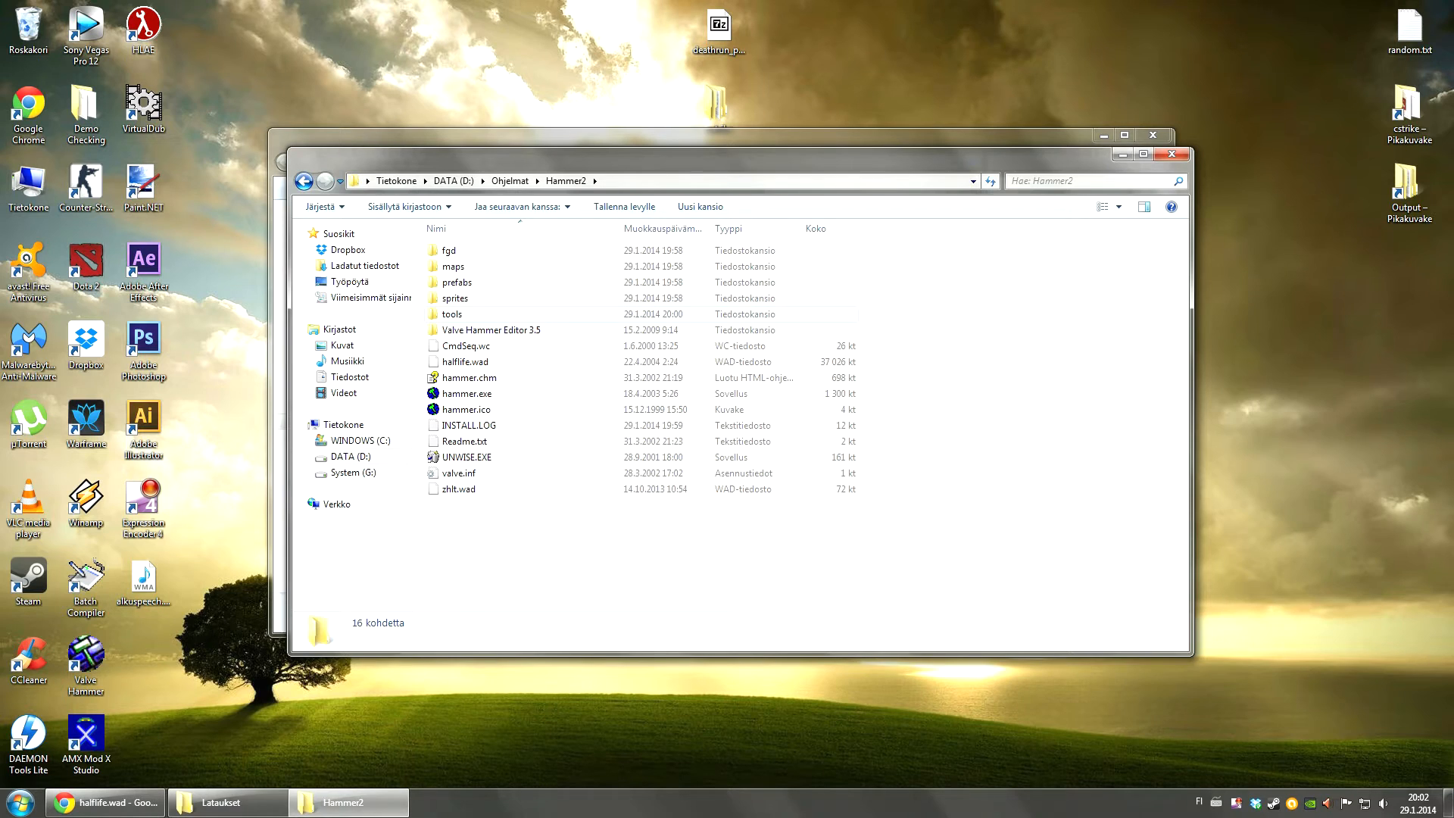
{"action": "left_click", "coordinate": [220, 802]}
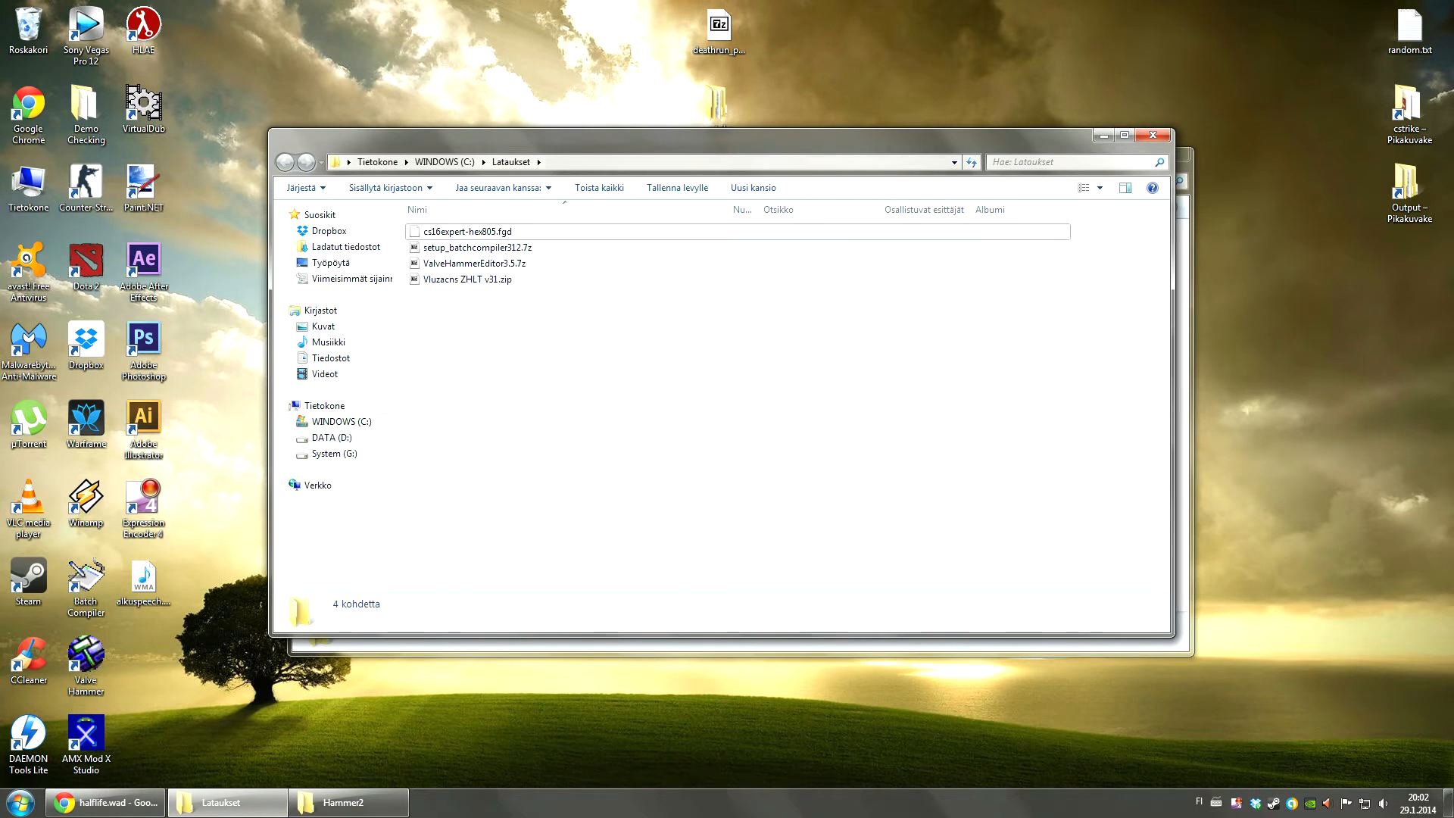
{"action": "left_click", "coordinate": [1103, 135]}
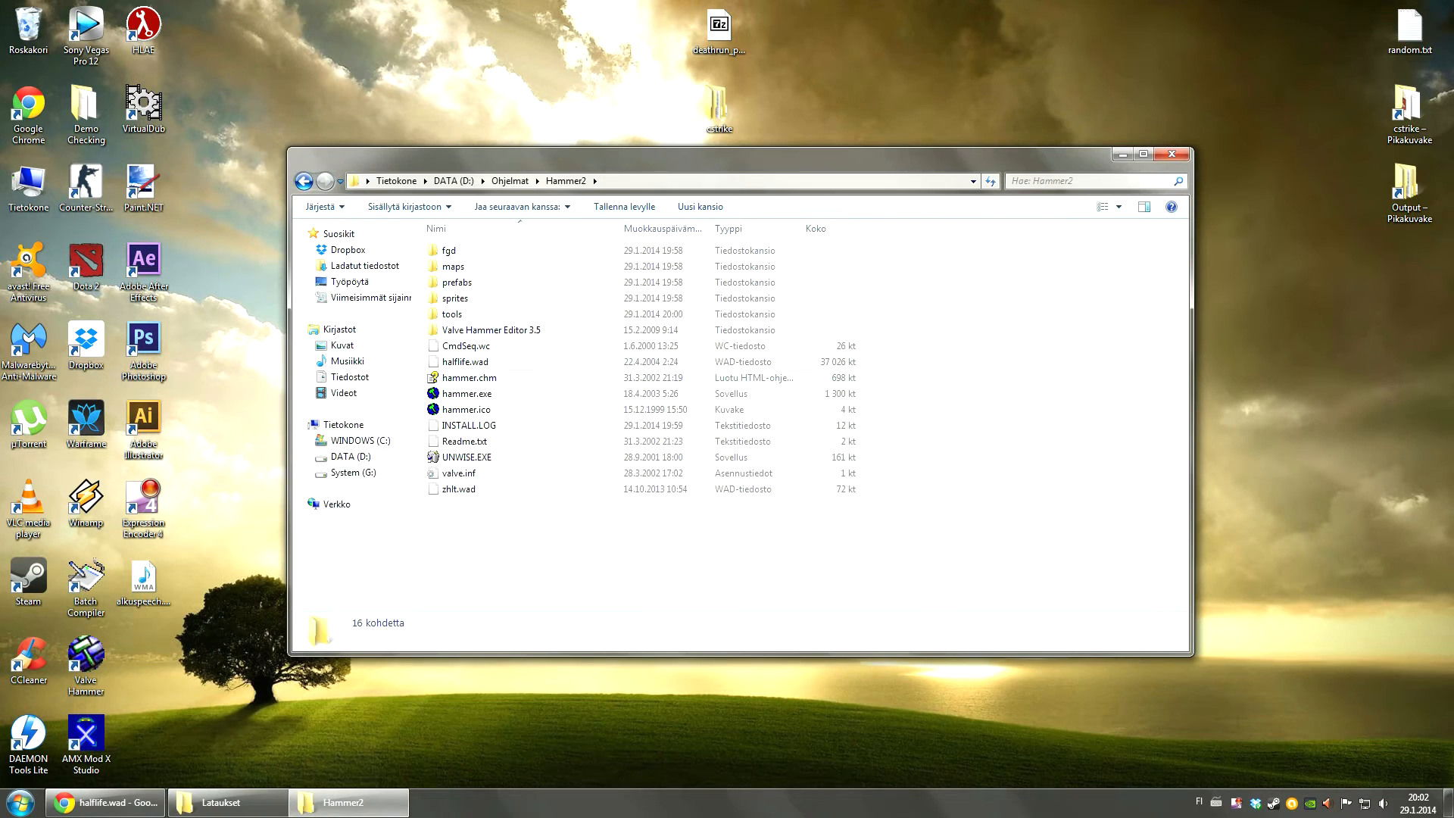
{"action": "left_click_drag", "start_coordinate": [738, 154], "coordinate": [739, 146]}
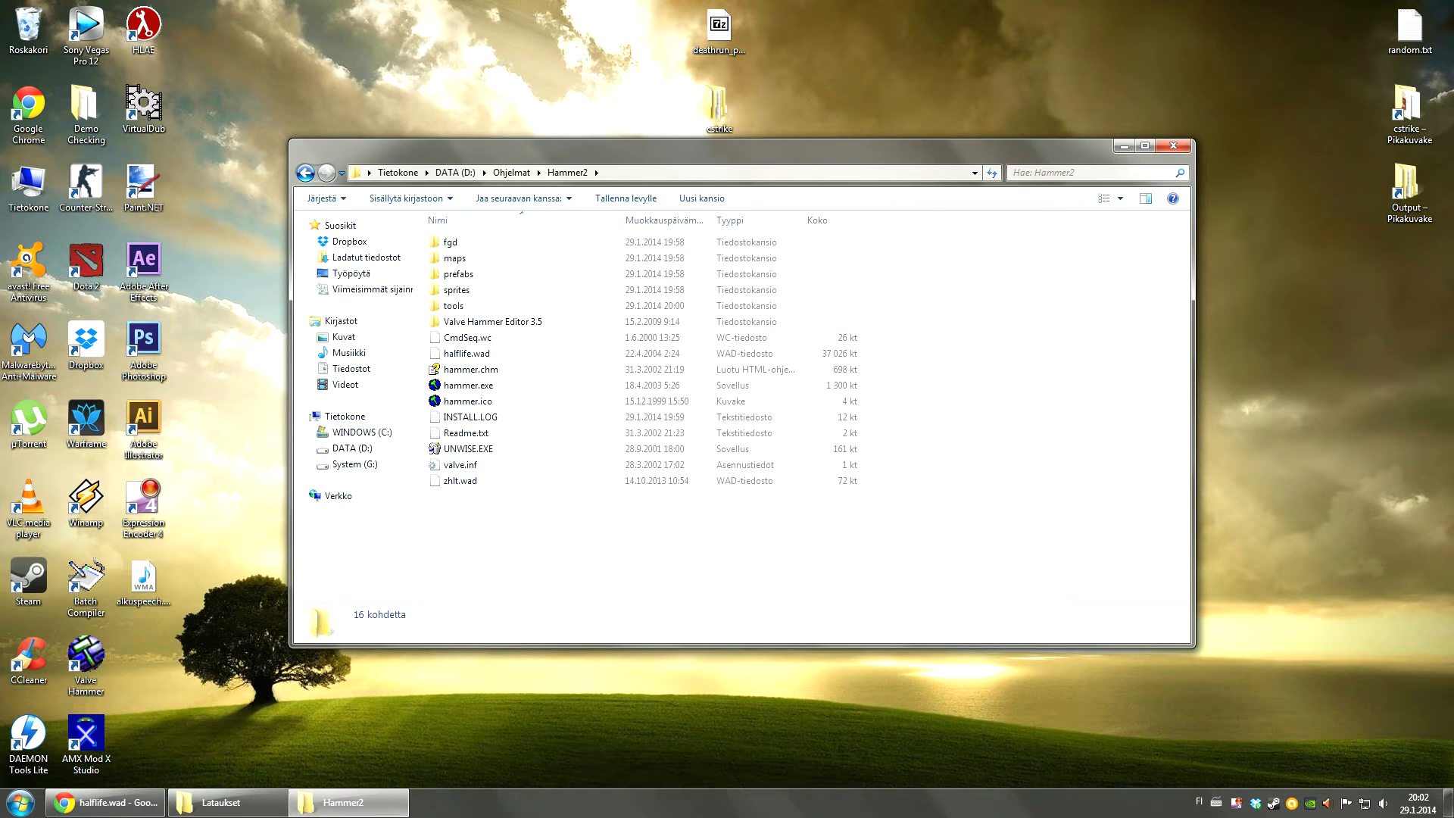
Step: Launch hammer.exe from the Hammer2 folder and decline opening the new user's guide
{"action": "left_click", "coordinate": [468, 384]}
{"action": "left_click", "coordinate": [468, 401]}
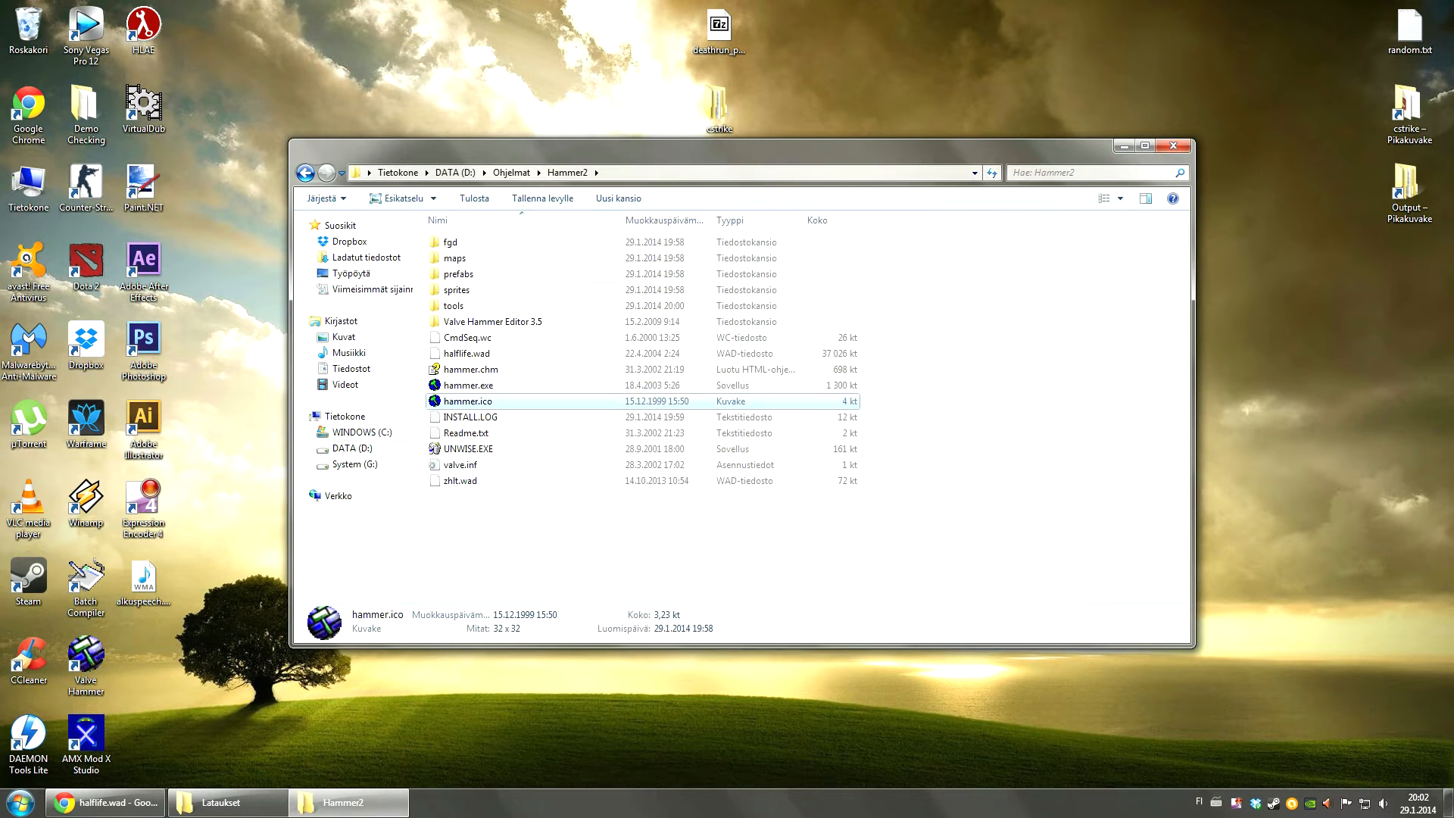
{"action": "key", "text": "Escape"}
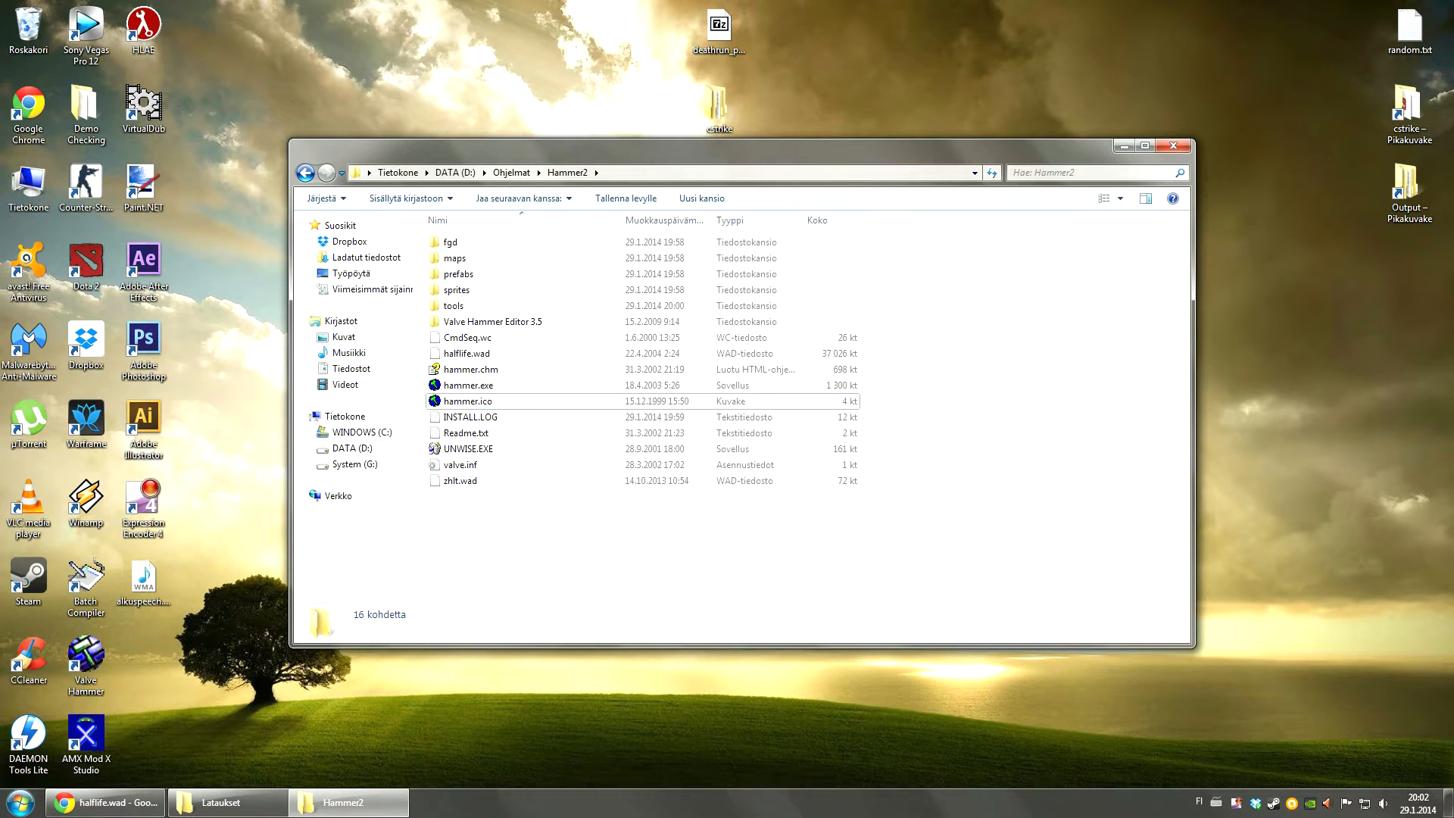
{"action": "left_click", "coordinate": [468, 385]}
{"action": "left_click", "coordinate": [468, 400]}
{"action": "left_click", "coordinate": [468, 385]}
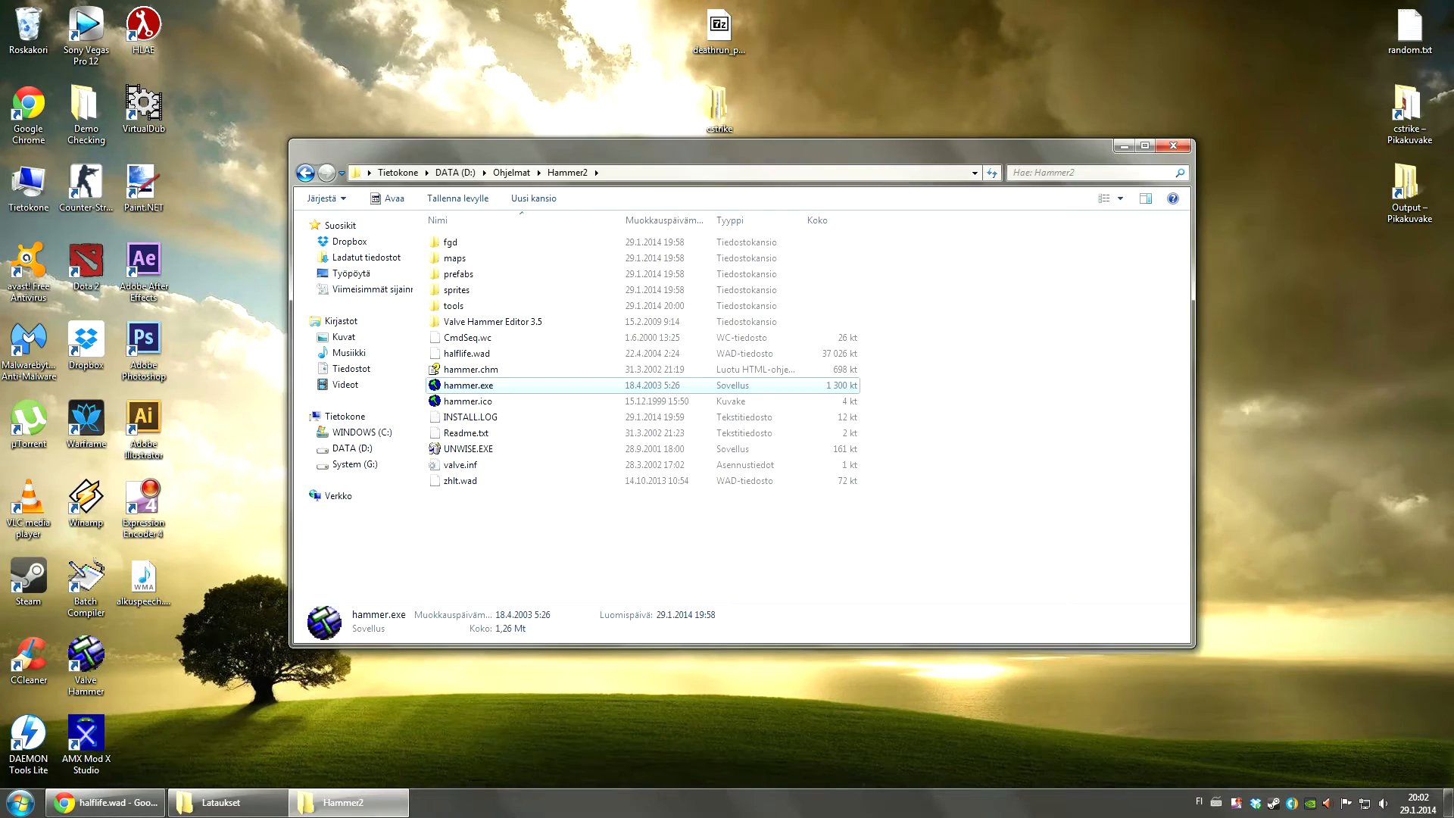
{"action": "key", "text": "Return"}
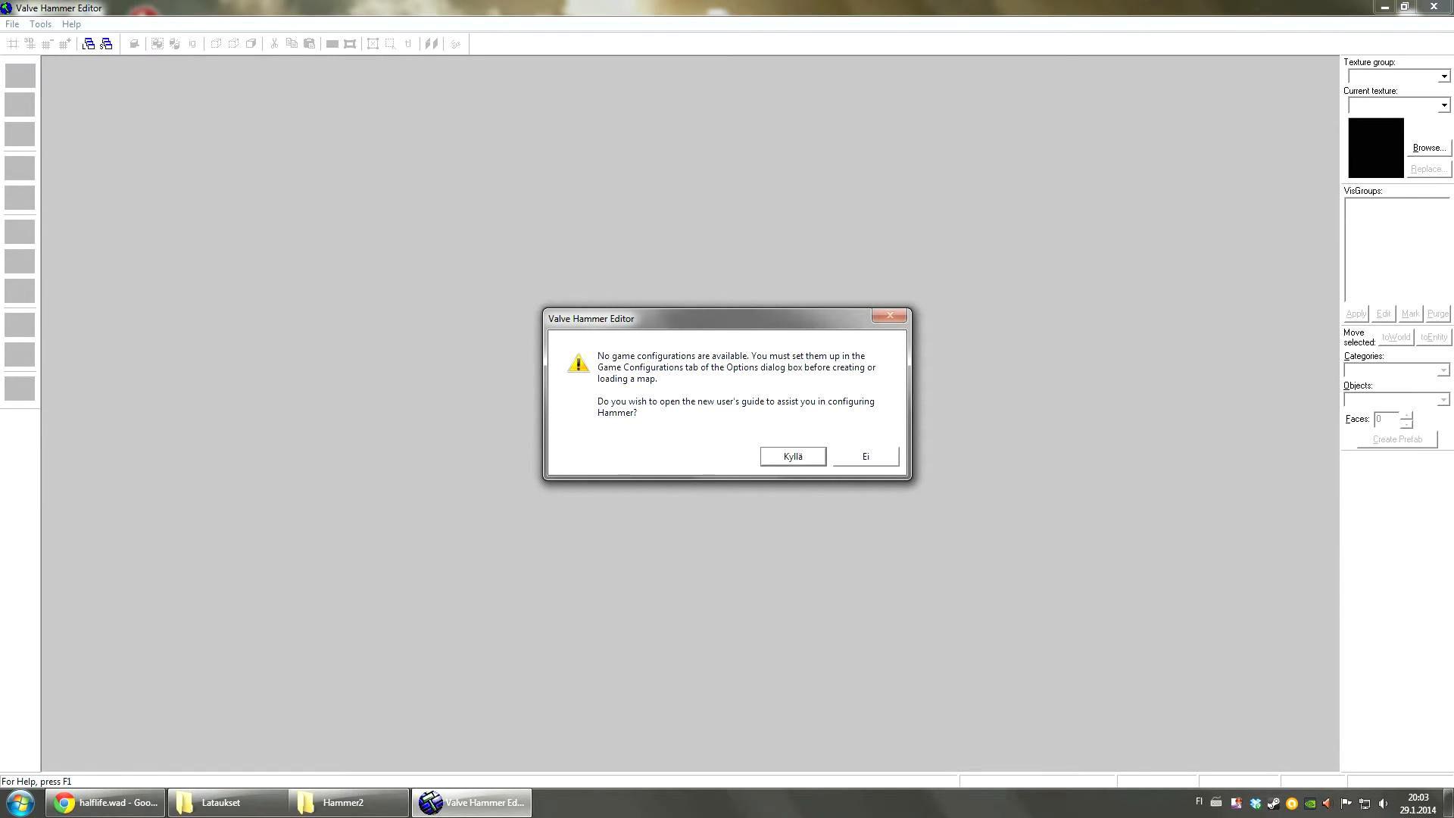
{"action": "left_click", "coordinate": [864, 455]}
{"action": "left_click_drag", "start_coordinate": [726, 204], "coordinate": [719, 184]}
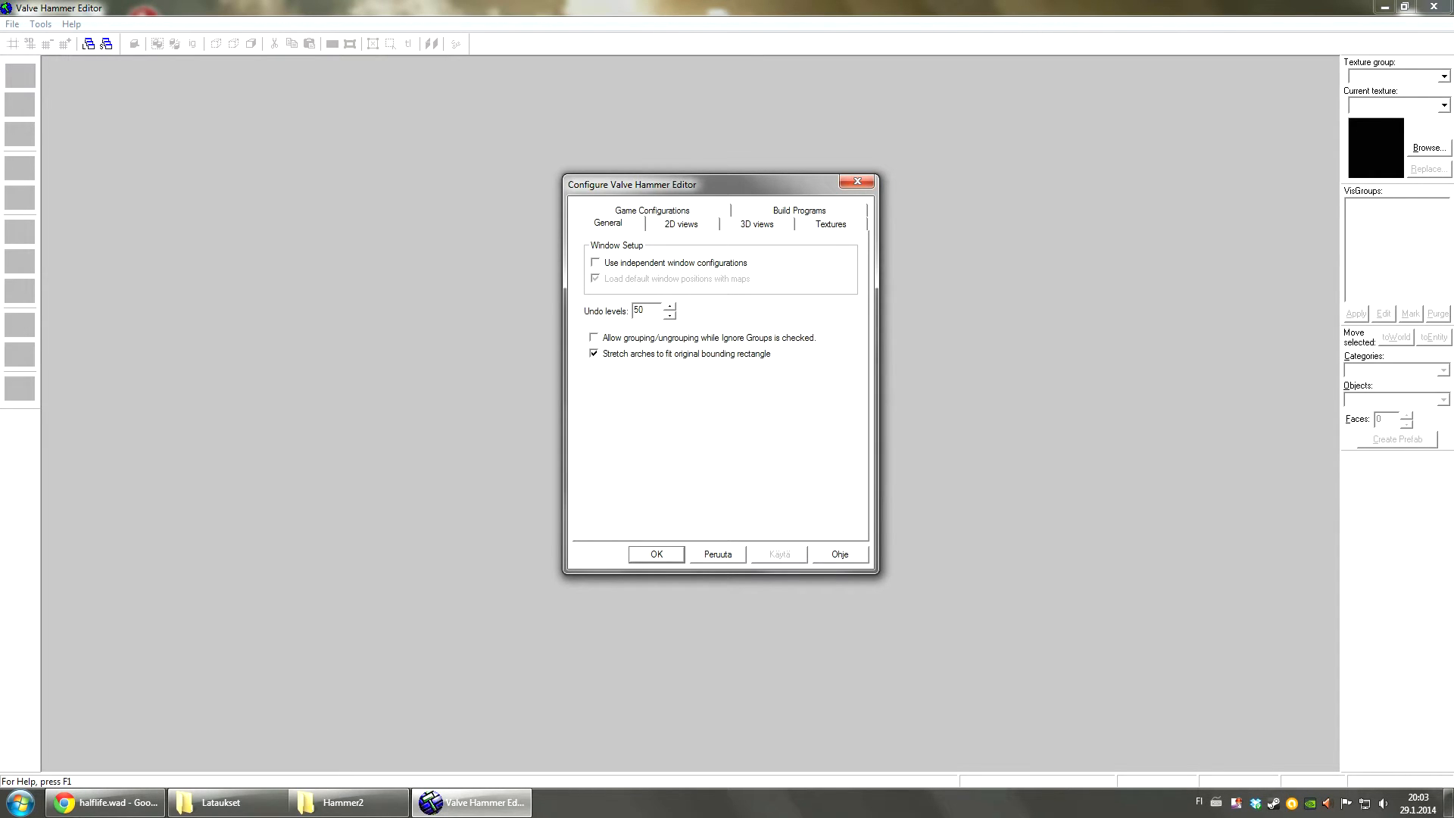
Step: Add a game configuration named CS in Hammer's game configuration settings
{"action": "left_click", "coordinate": [651, 209]}
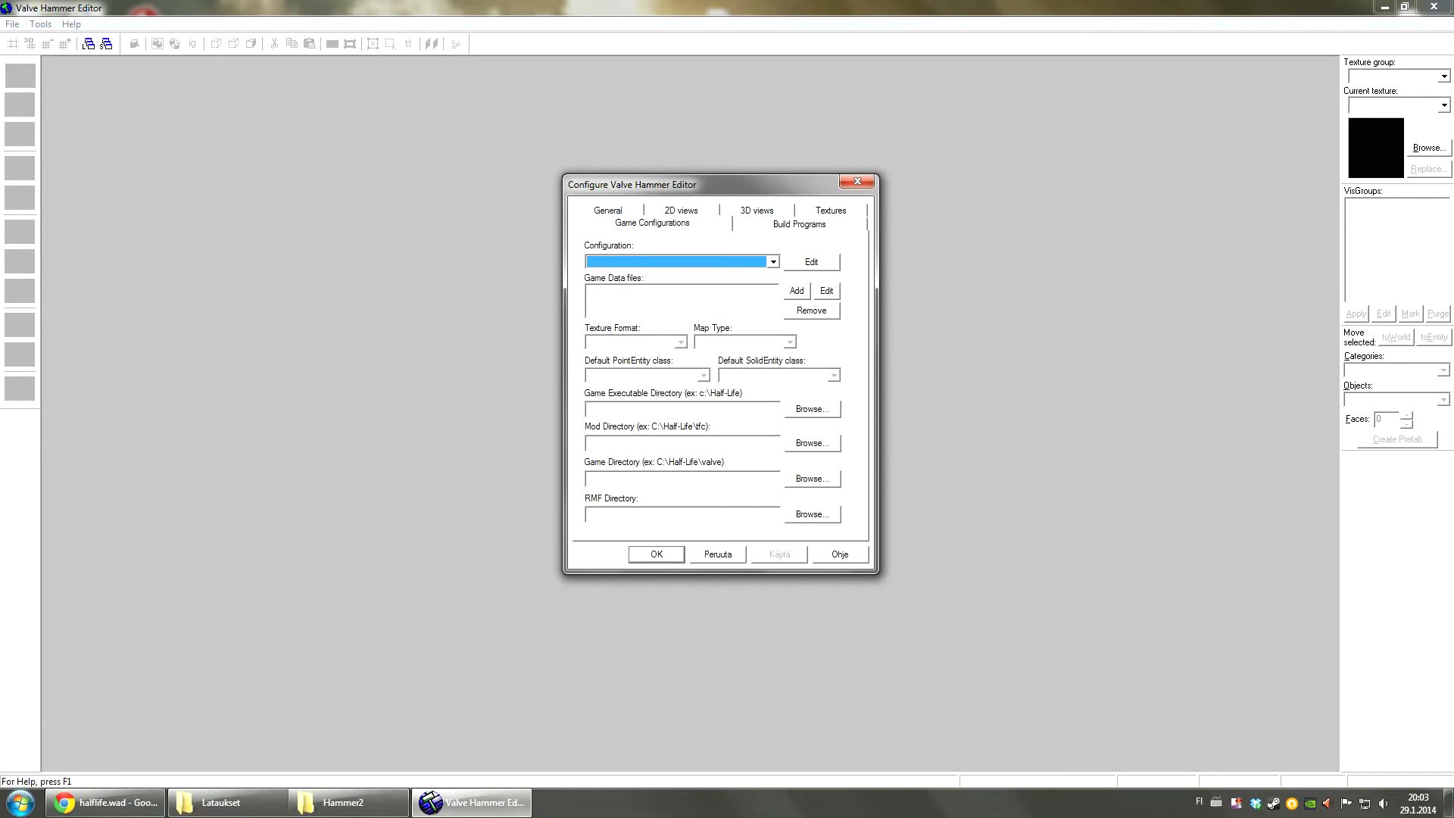
{"action": "left_click", "coordinate": [811, 261]}
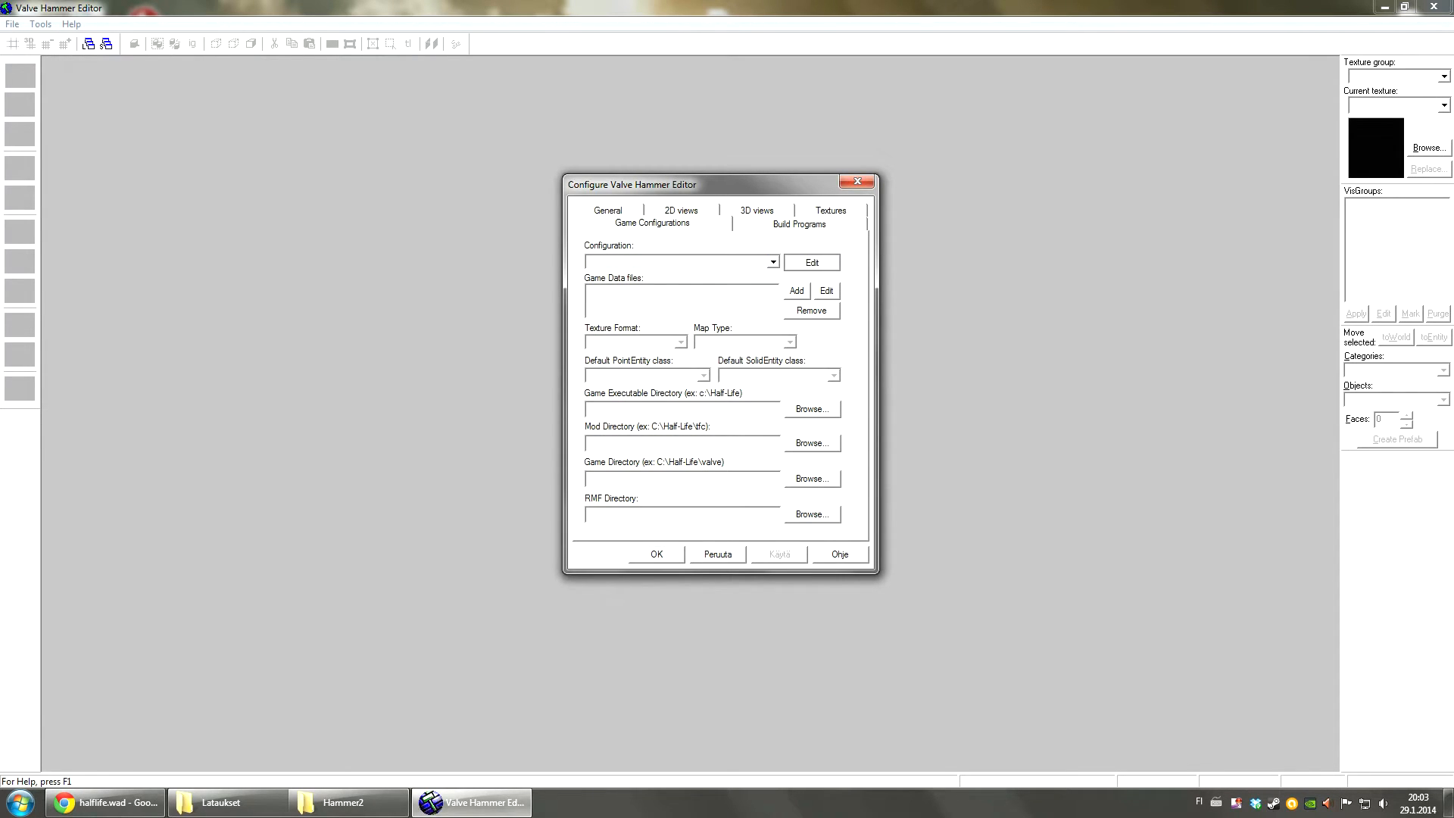
{"action": "left_click", "coordinate": [789, 348]}
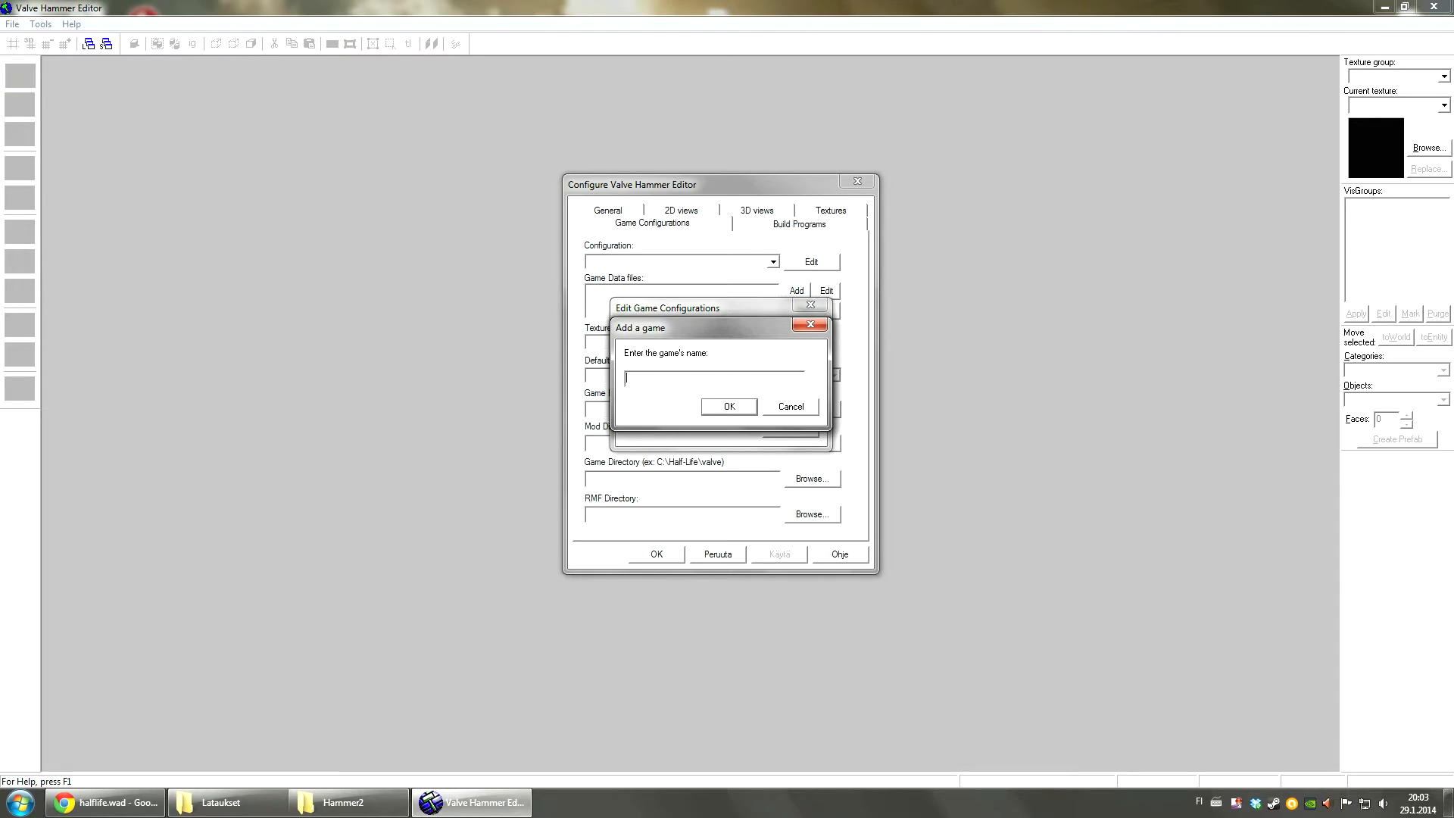
{"action": "type", "text": "CS"}
{"action": "key", "text": "Return"}
{"action": "left_click", "coordinate": [789, 428]}
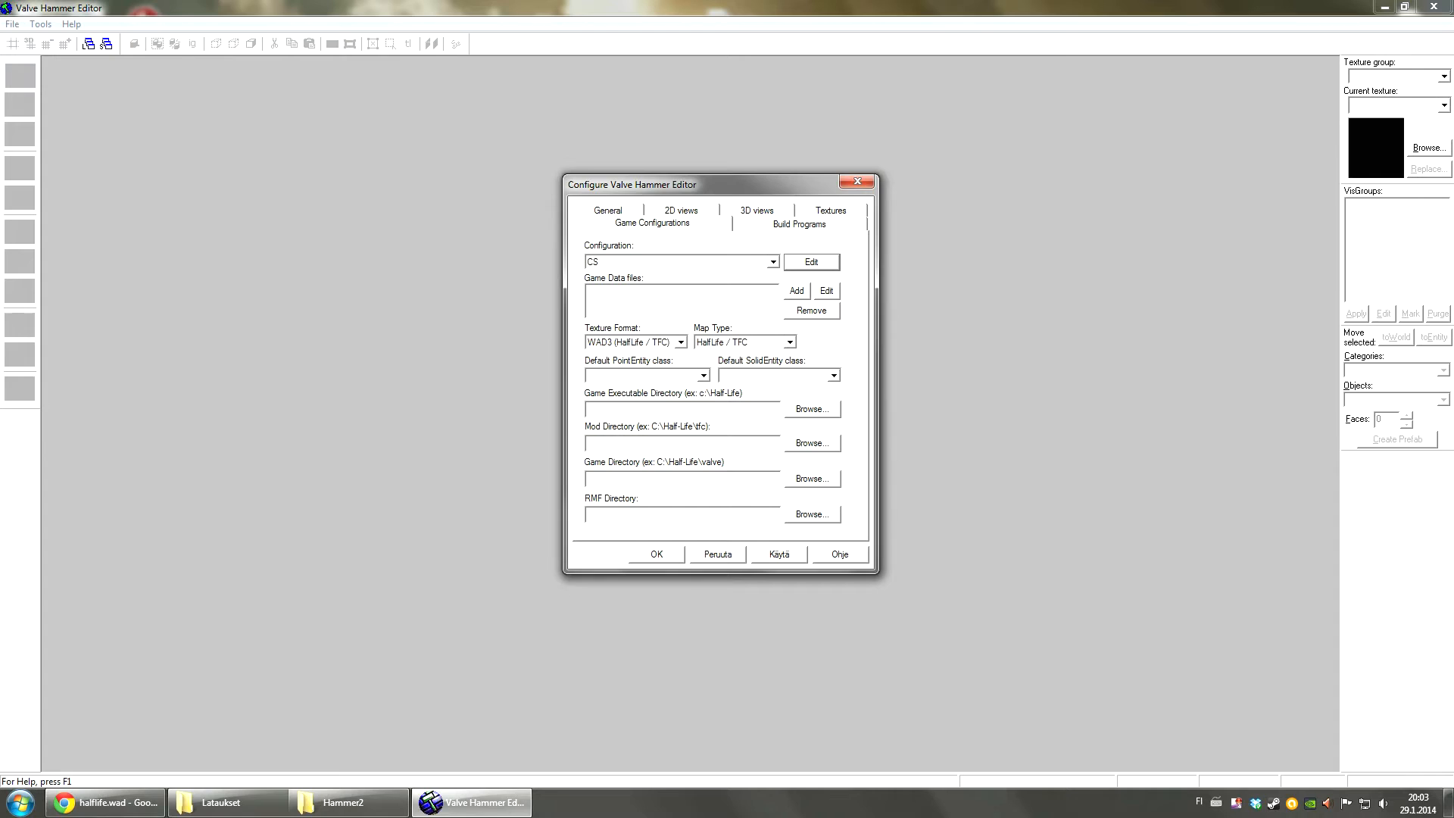
Step: Set the CS configuration's texture format to WAD3 (Half-Life / TFC) and its map type to Half-Life / TFC
{"action": "left_click", "coordinate": [679, 341]}
{"action": "left_click", "coordinate": [636, 355]}
{"action": "left_click", "coordinate": [789, 342]}
{"action": "left_click", "coordinate": [745, 355]}
Step: Add cs16expert-hex805.fgd from Hammer2\fgd\counter-strike as a game data file of the CS configuration
{"action": "left_click", "coordinate": [797, 291]}
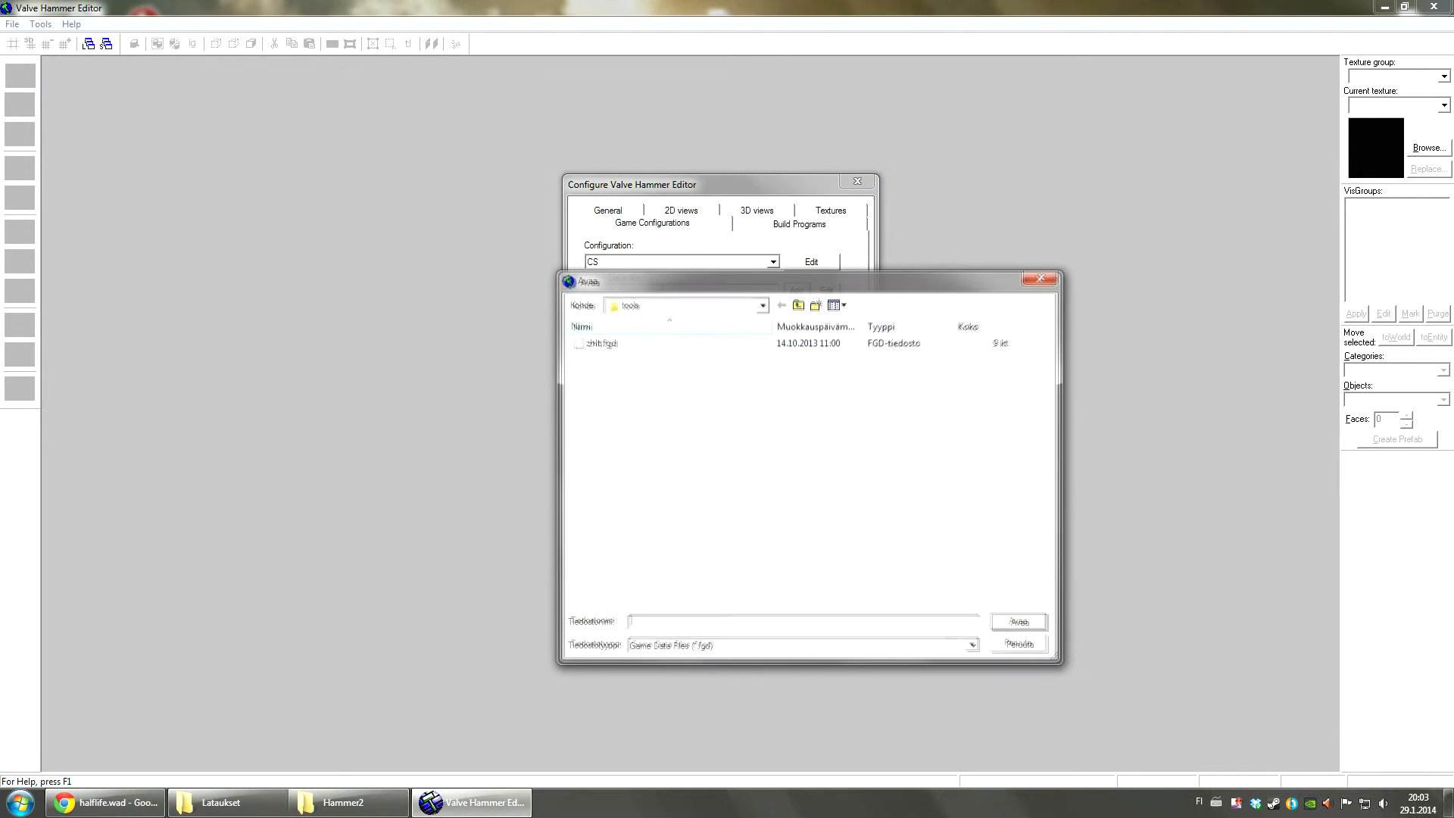
{"action": "left_click", "coordinate": [685, 305]}
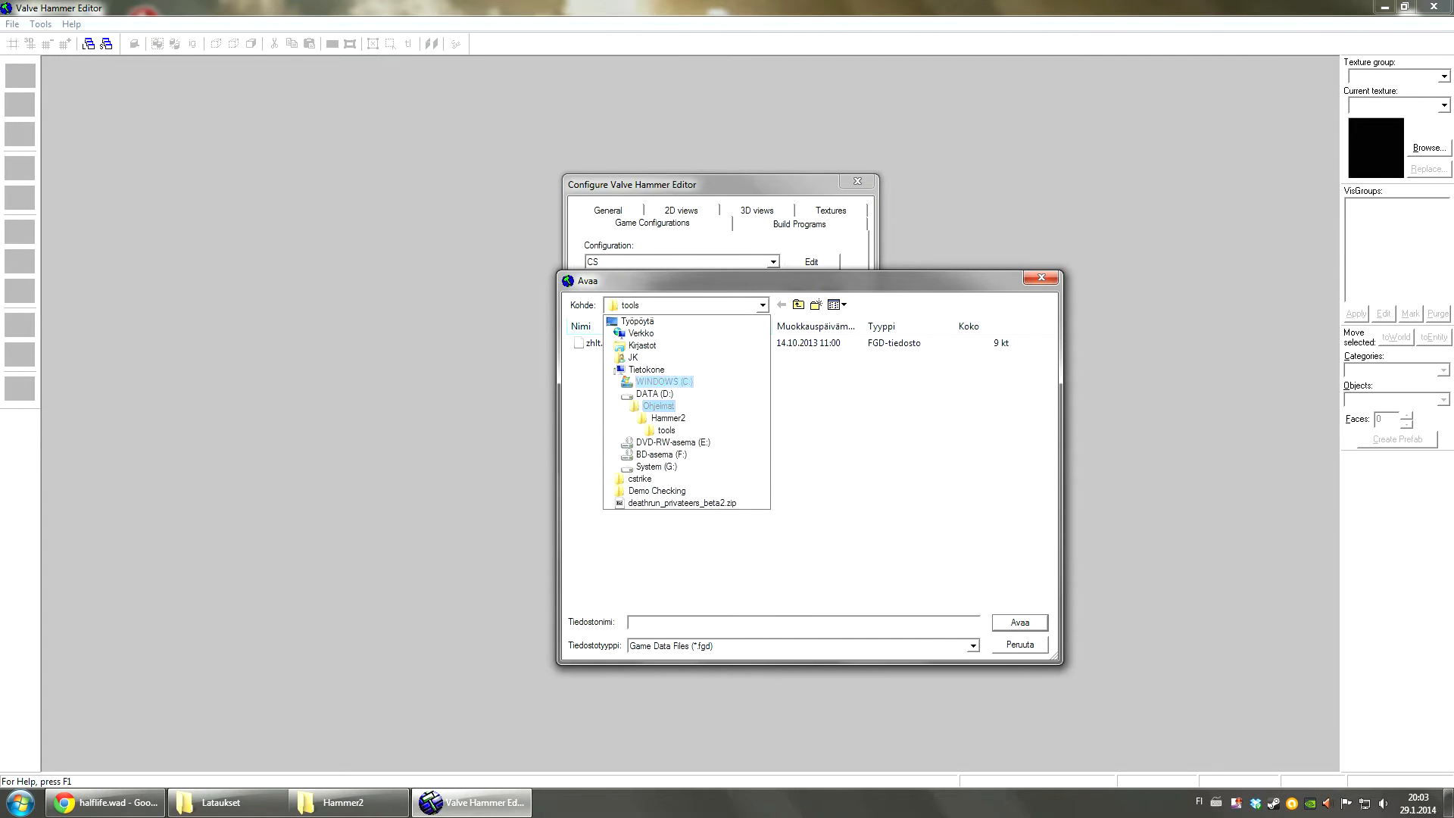
{"action": "left_click", "coordinate": [668, 418]}
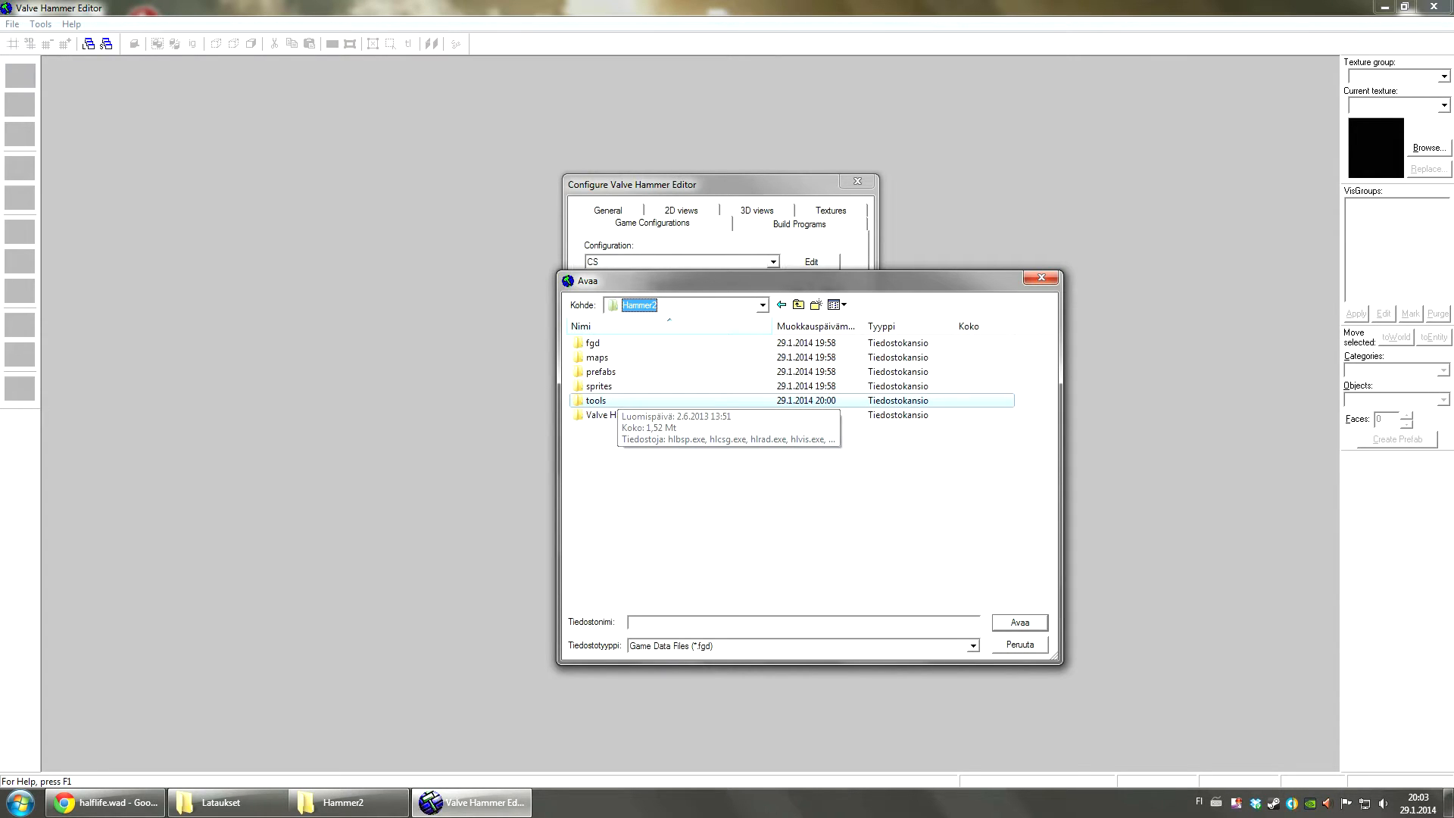
{"action": "double_click", "coordinate": [593, 343]}
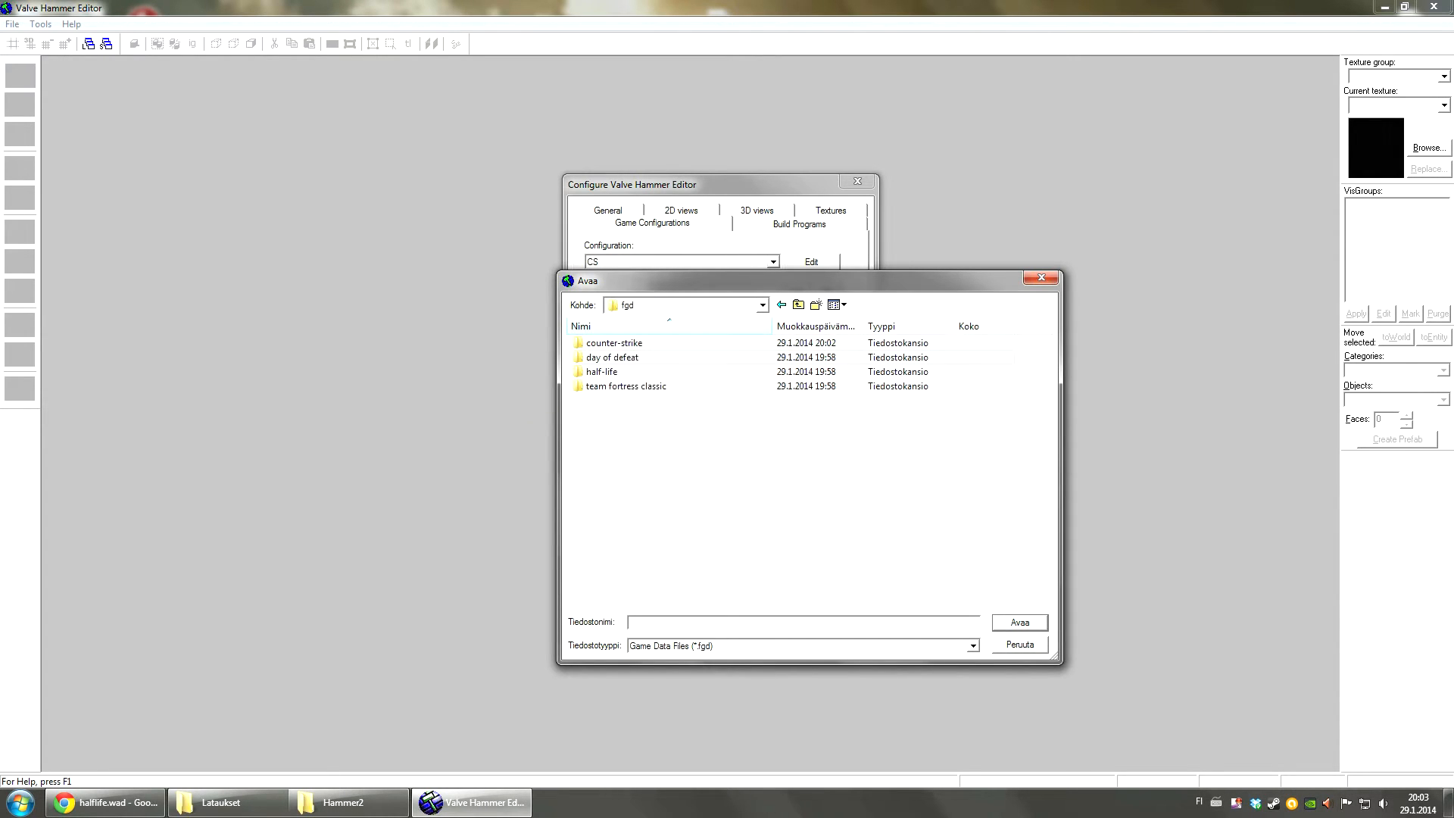
{"action": "double_click", "coordinate": [614, 342]}
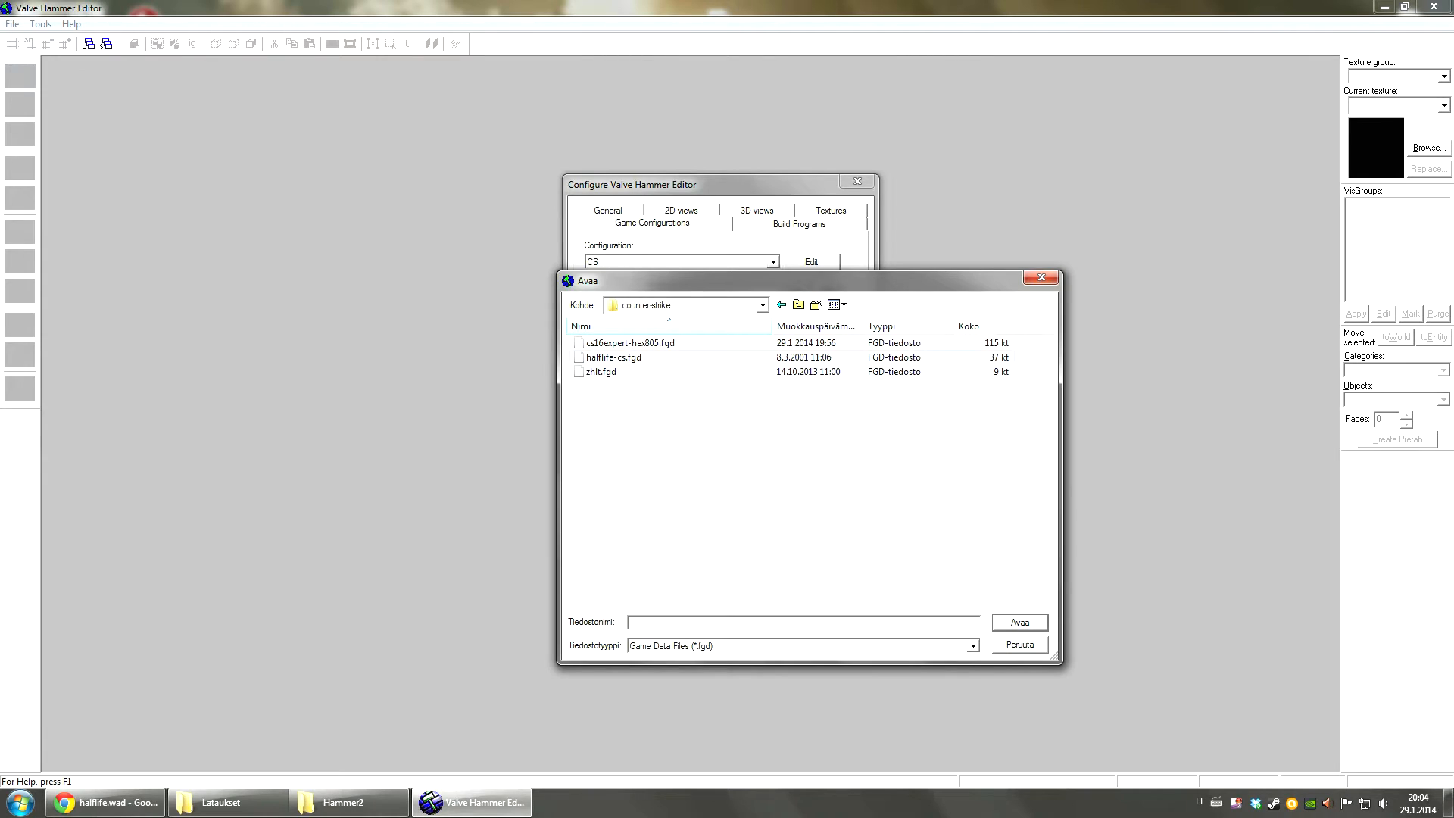
{"action": "left_click", "coordinate": [639, 357]}
{"action": "left_click", "coordinate": [638, 371]}
{"action": "left_click", "coordinate": [639, 356]}
{"action": "left_click", "coordinate": [639, 371]}
{"action": "left_click", "coordinate": [638, 343]}
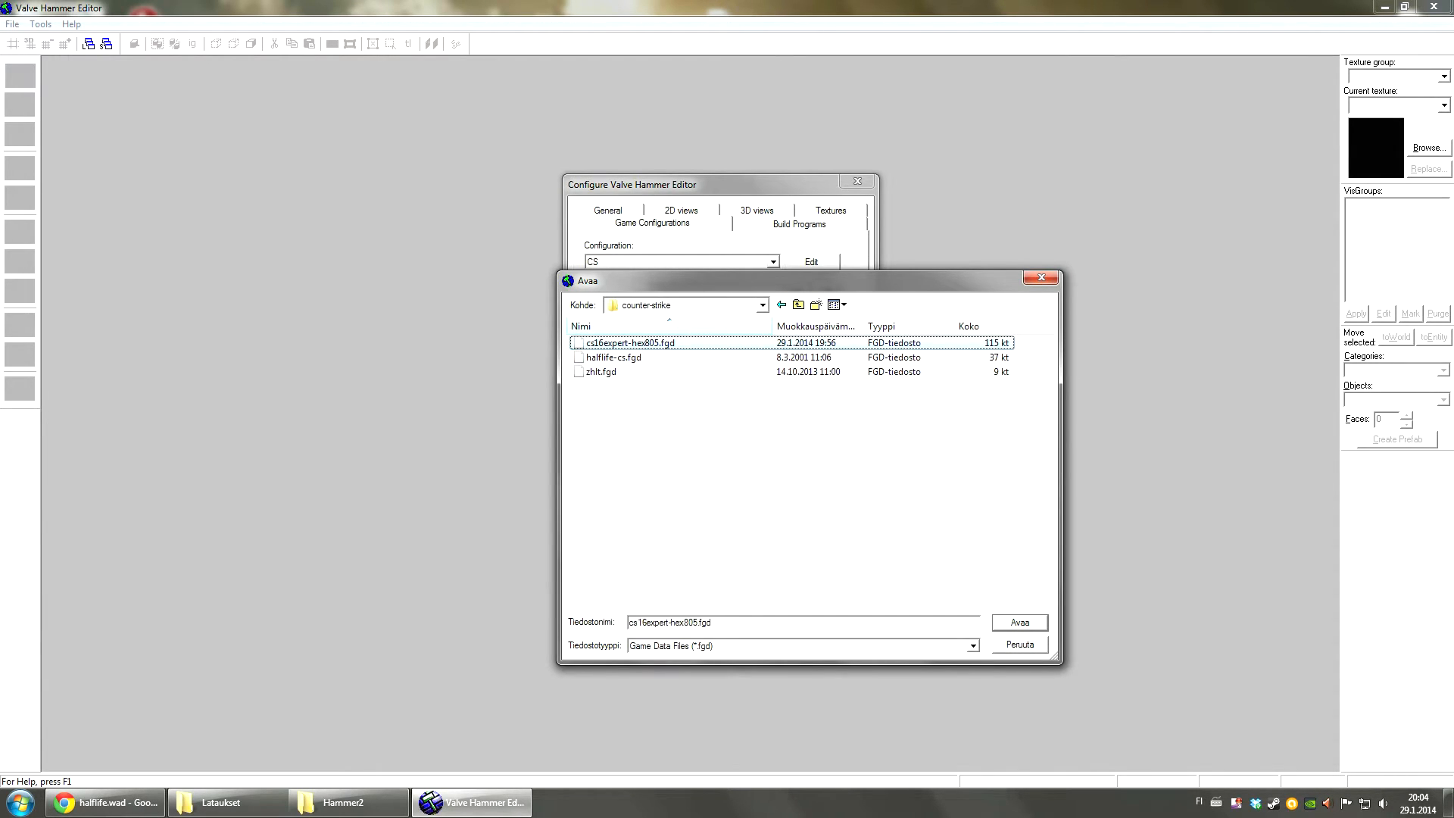
{"action": "left_click", "coordinate": [639, 356]}
{"action": "left_click", "coordinate": [638, 342]}
{"action": "key", "text": "Return"}
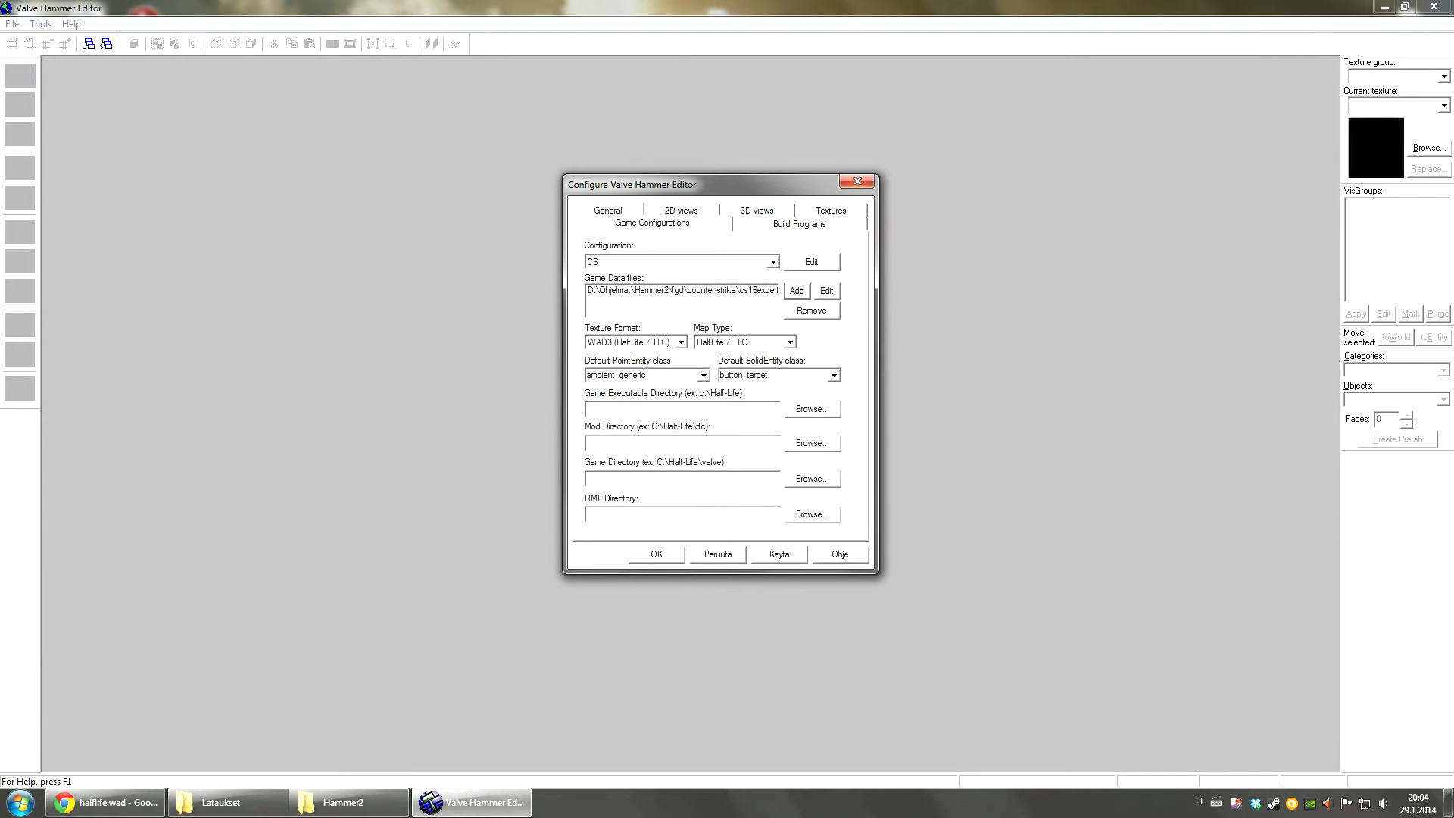
Step: Add zhlt.fgd from the counter-strike folder as a second game data file
{"action": "key", "text": "Return"}
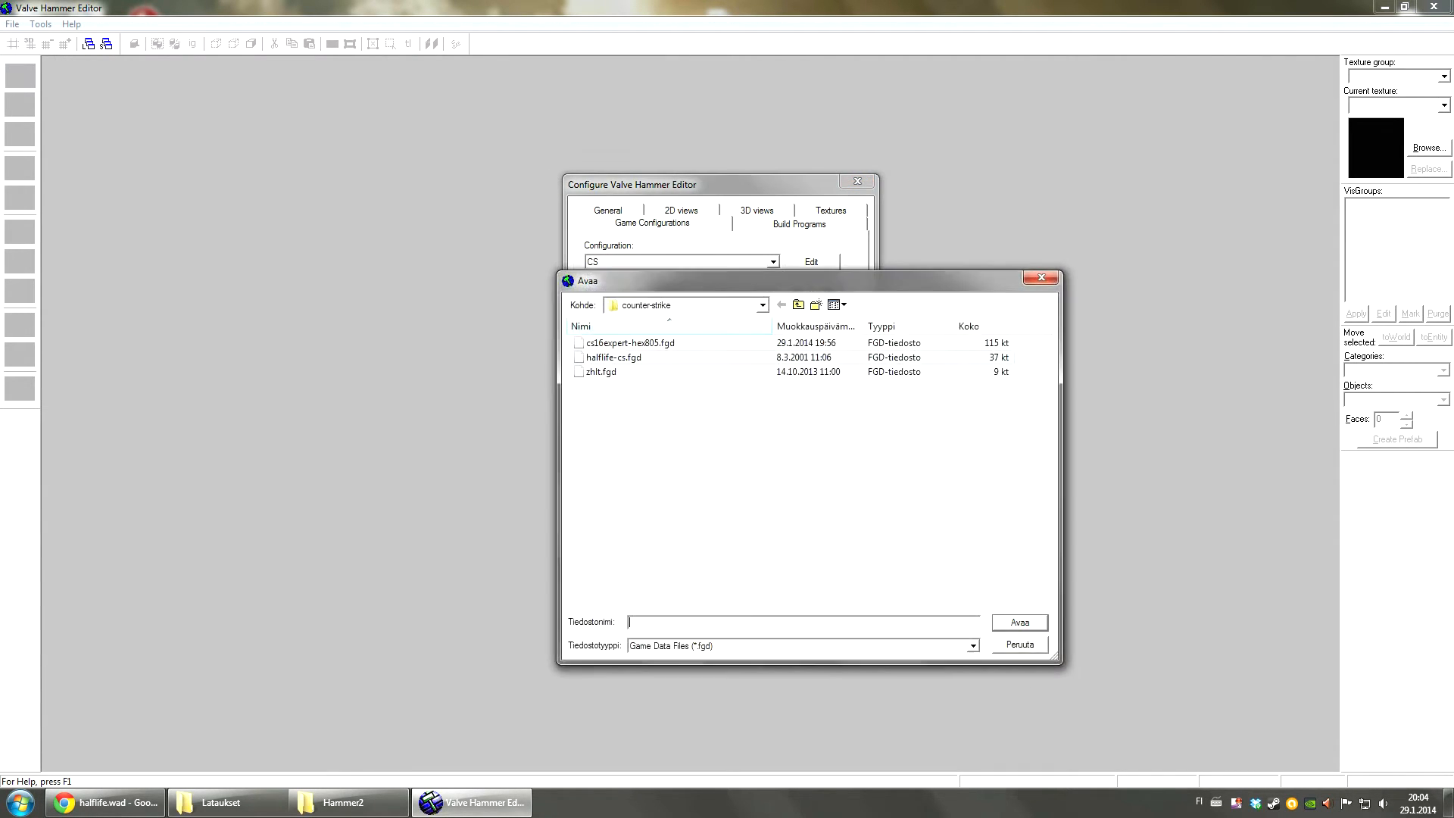
{"action": "left_click", "coordinate": [619, 372]}
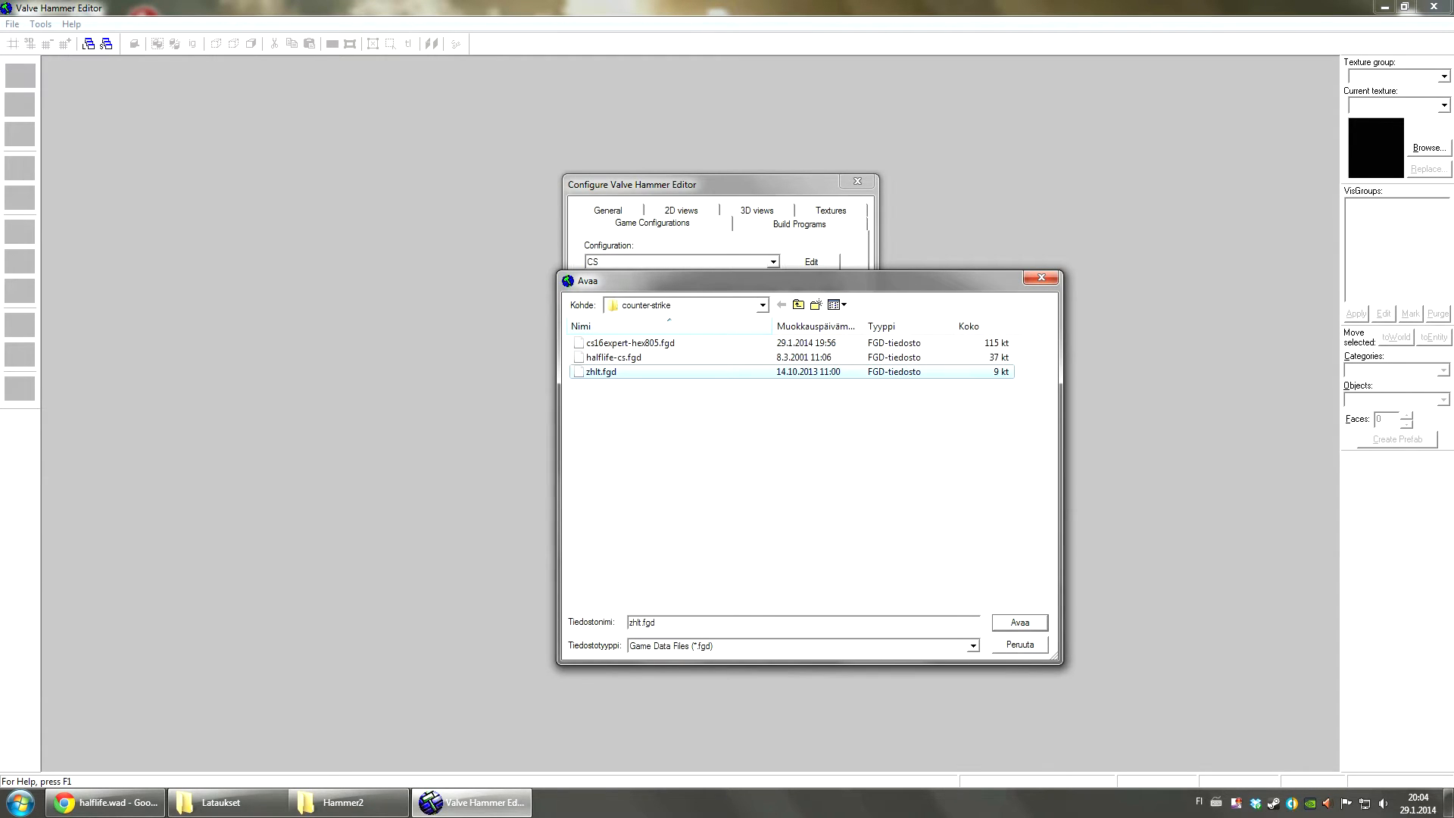
{"action": "key", "text": "Return"}
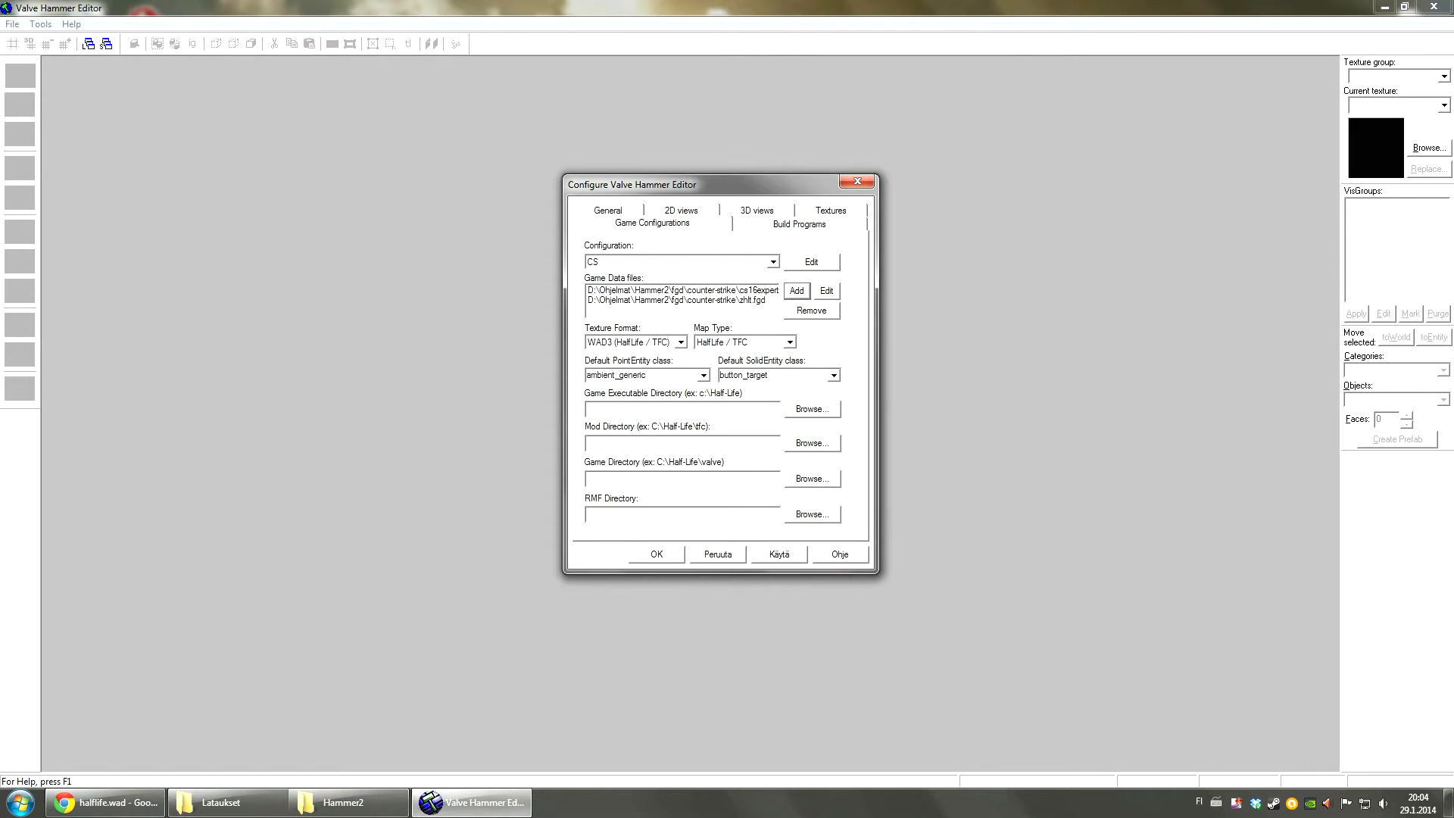
Step: Set the default SolidEntity class to func_detail and the default PointEntity class to info_player_start
{"action": "left_click", "coordinate": [833, 375]}
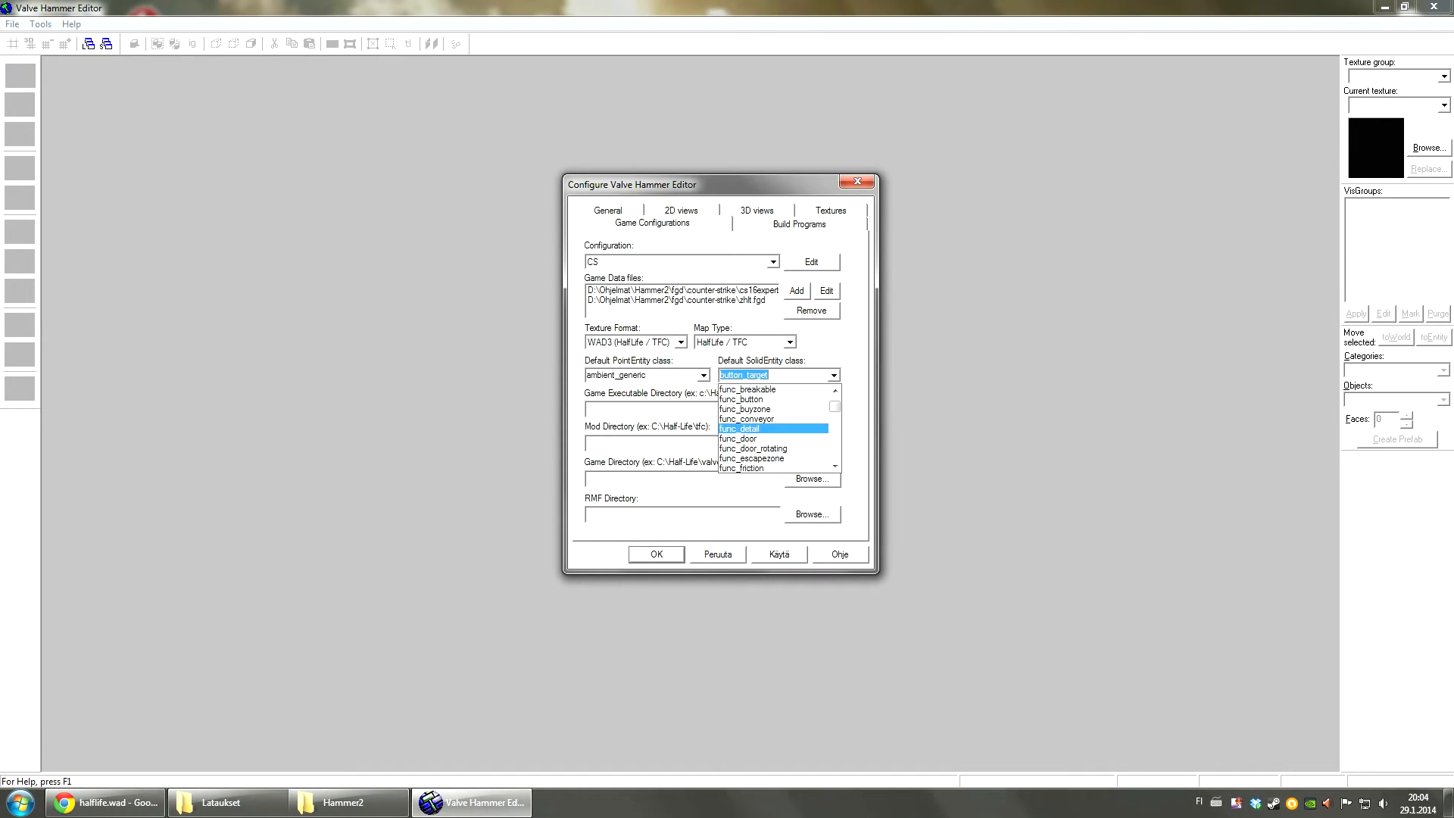
{"action": "left_click", "coordinate": [772, 429]}
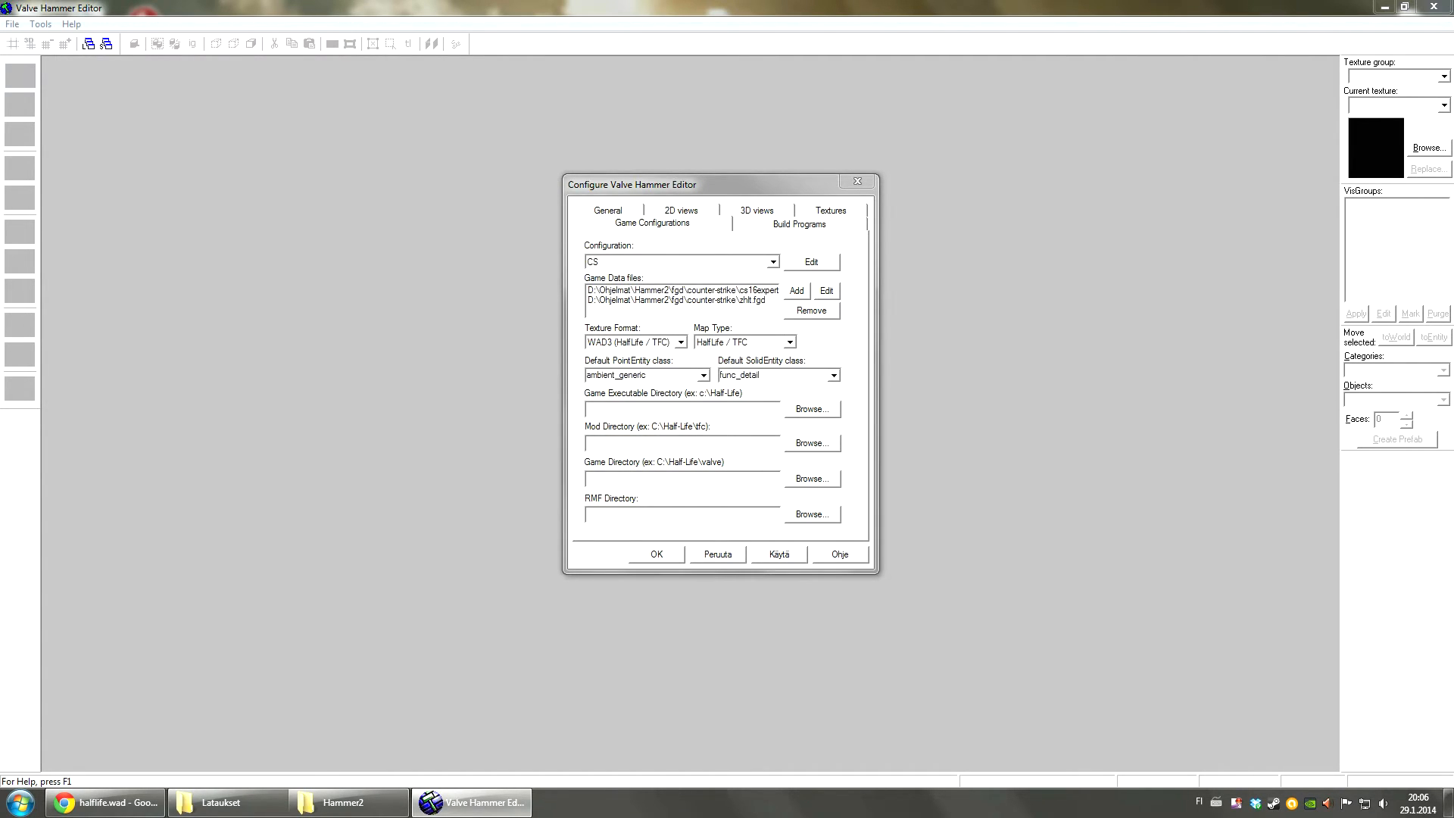
{"action": "left_click", "coordinate": [702, 375]}
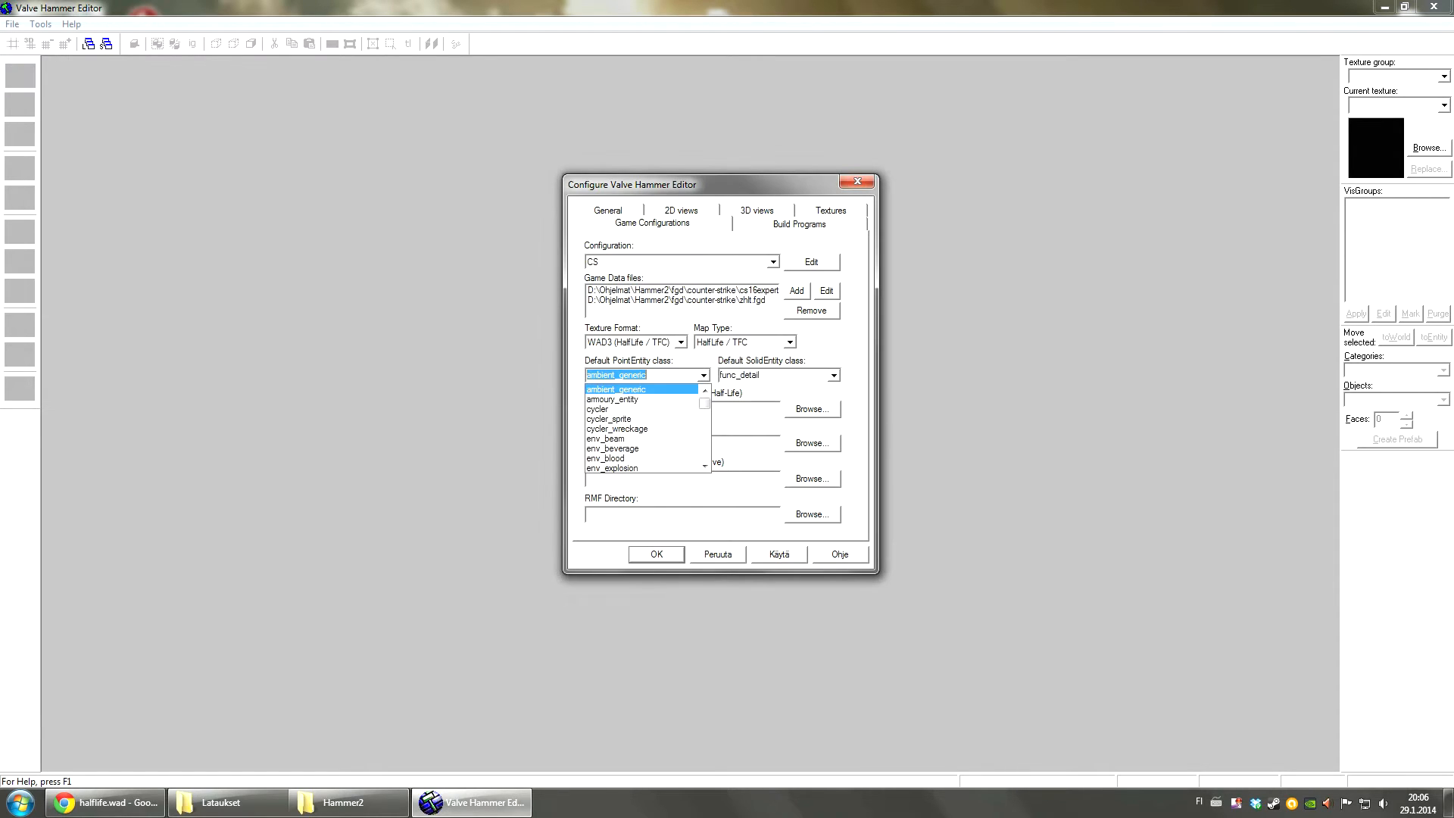
{"action": "scroll", "coordinate": [644, 409], "scroll_direction": "down", "scroll_amount": 6}
{"action": "scroll", "coordinate": [643, 428], "scroll_direction": "down", "scroll_amount": 5}
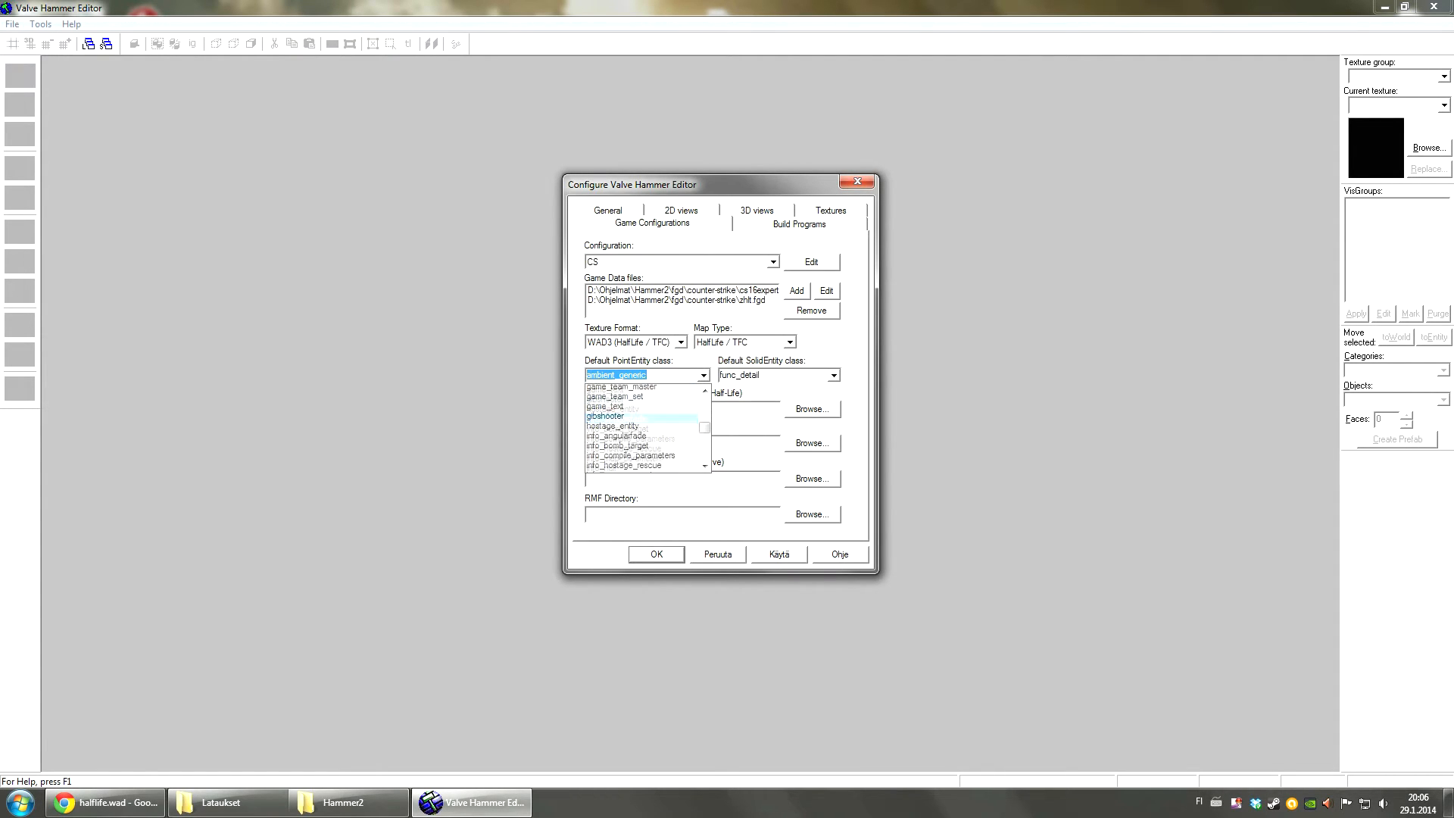
{"action": "scroll", "coordinate": [644, 440], "scroll_direction": "down", "scroll_amount": 1}
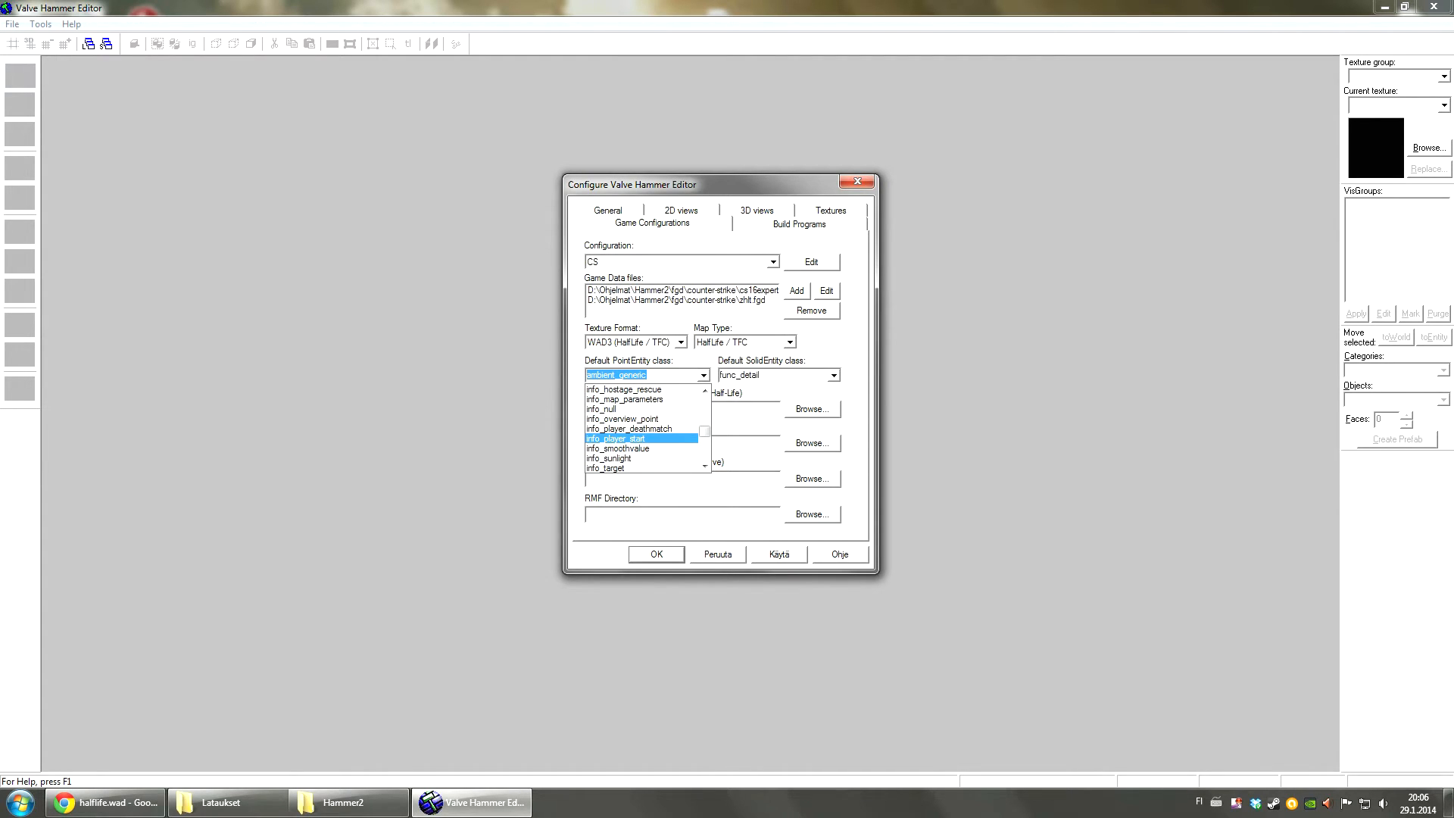
{"action": "key", "text": "Return"}
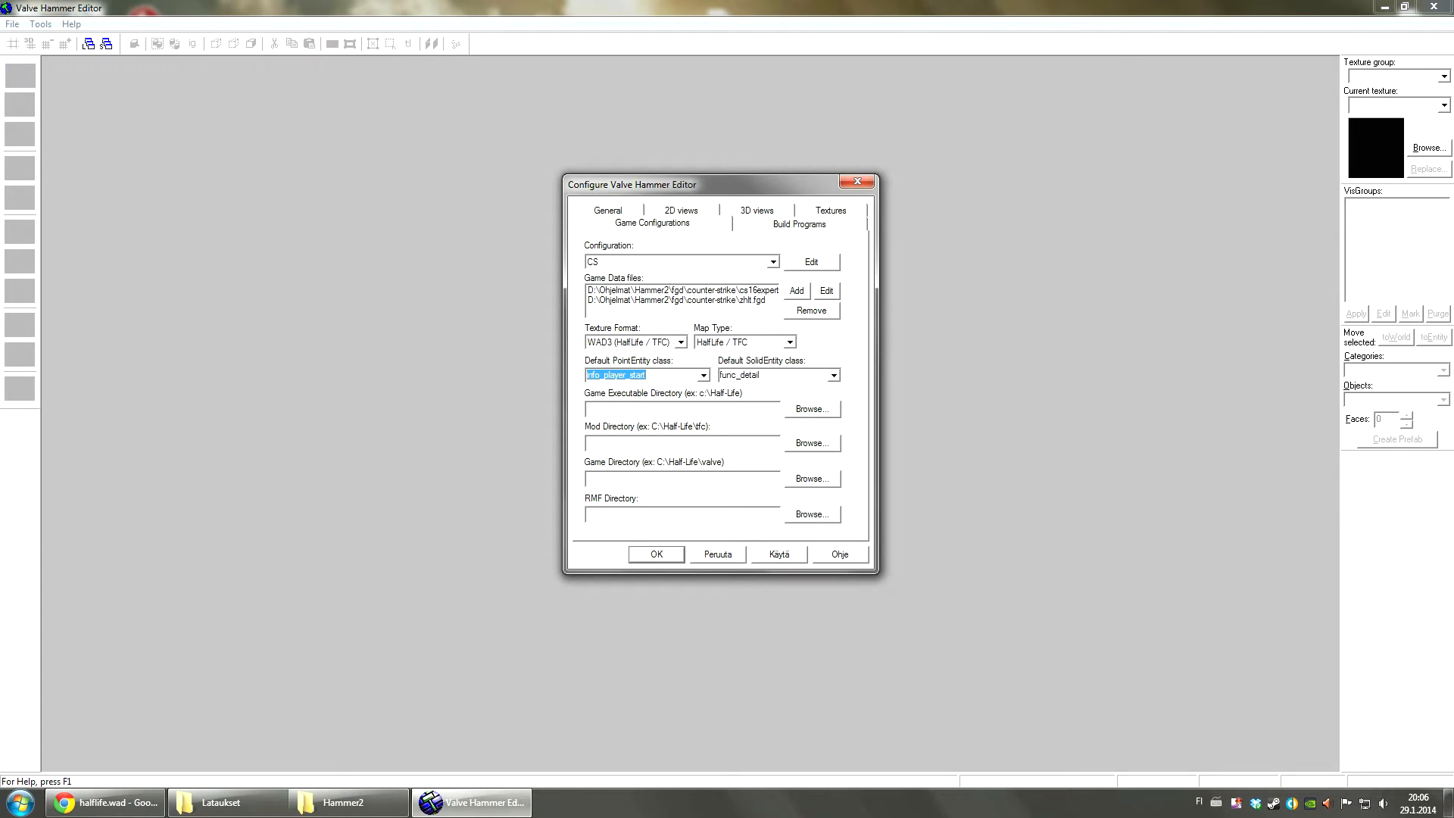
Step: Switch to the file explorer and browse to the game folder D:\Ohjelmat\Steam\SteamApps\common\Half-Life
{"action": "left_click", "coordinate": [587, 408]}
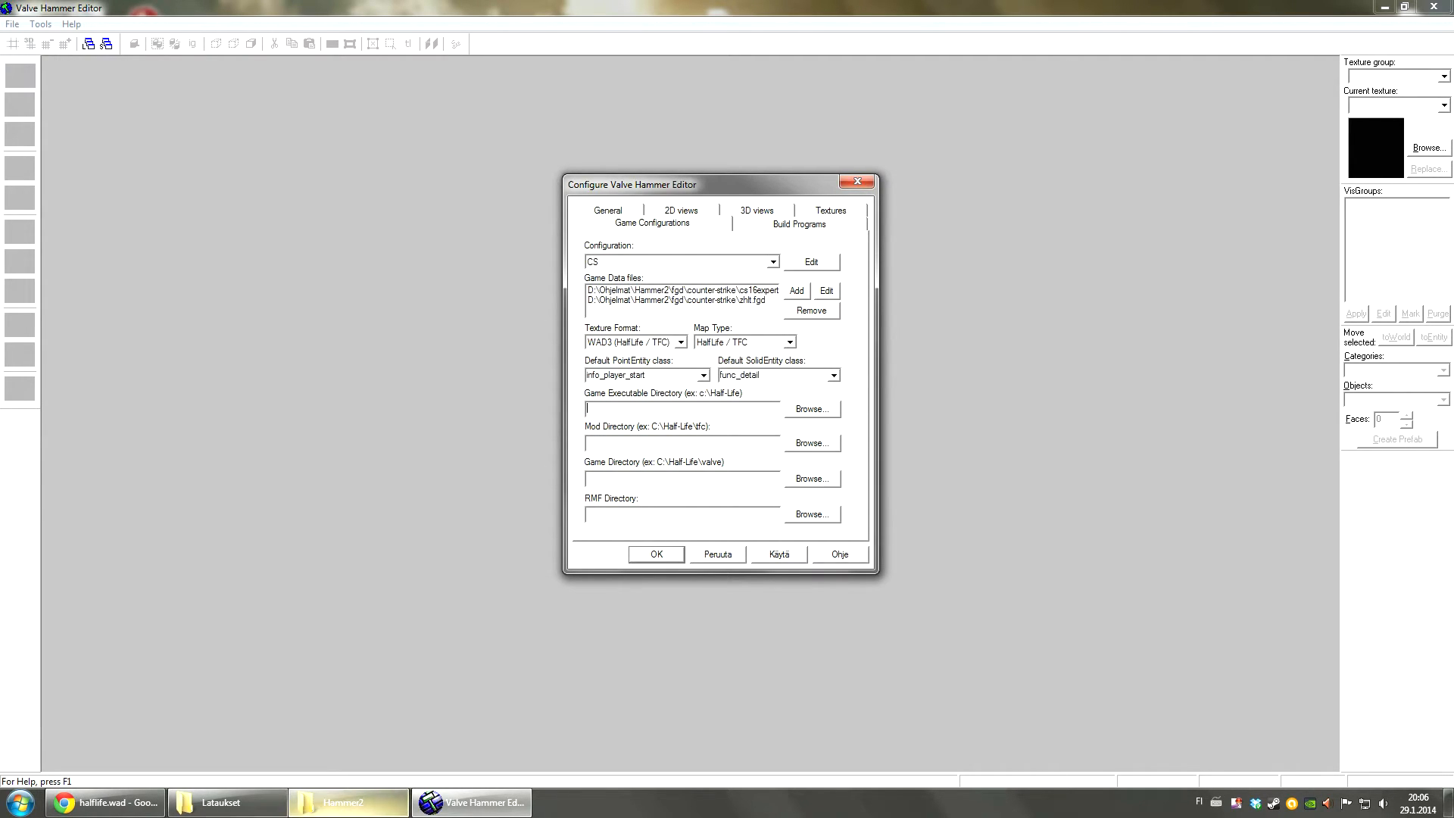
{"action": "left_click", "coordinate": [344, 801]}
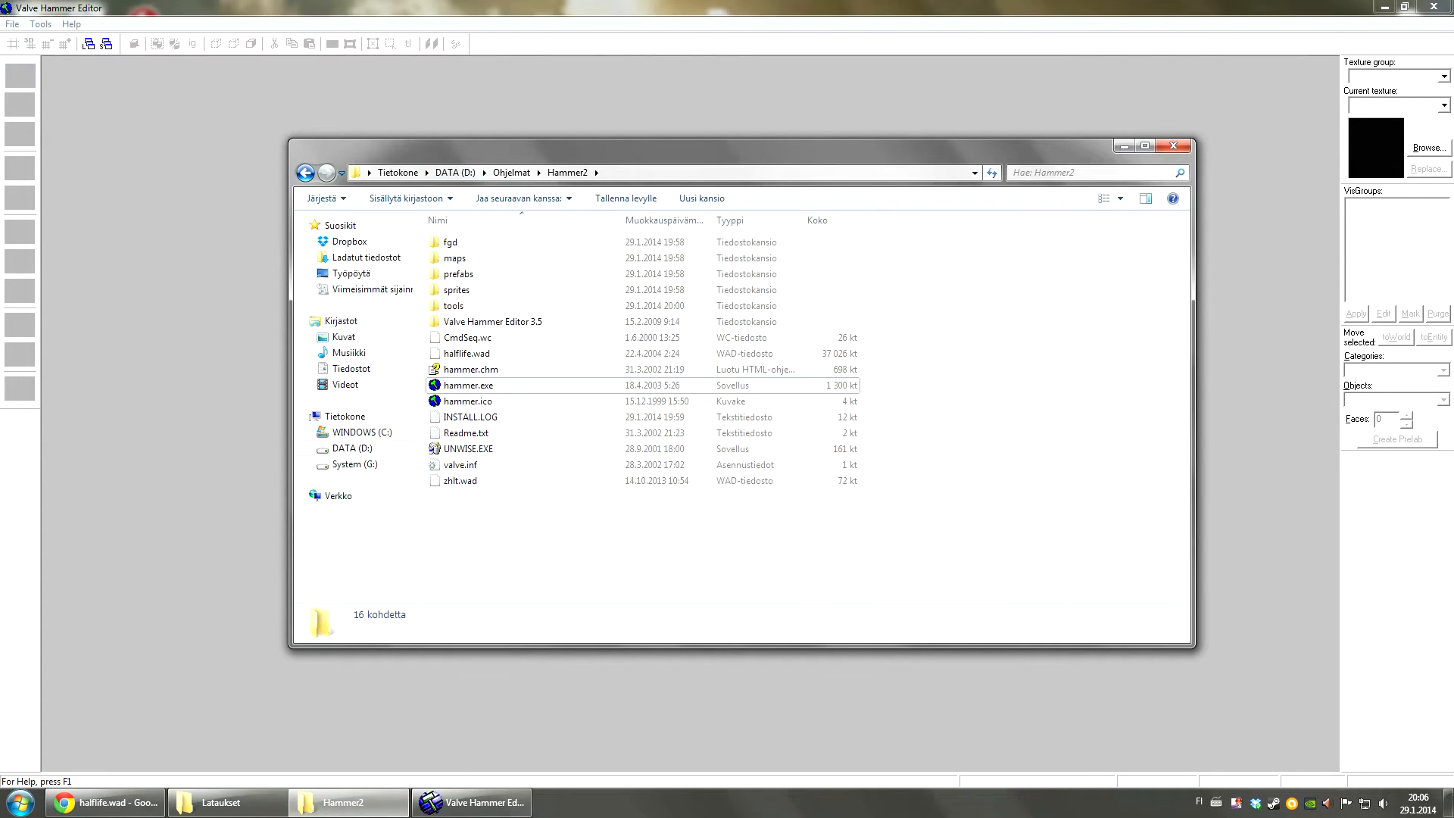
{"action": "left_click", "coordinate": [397, 172]}
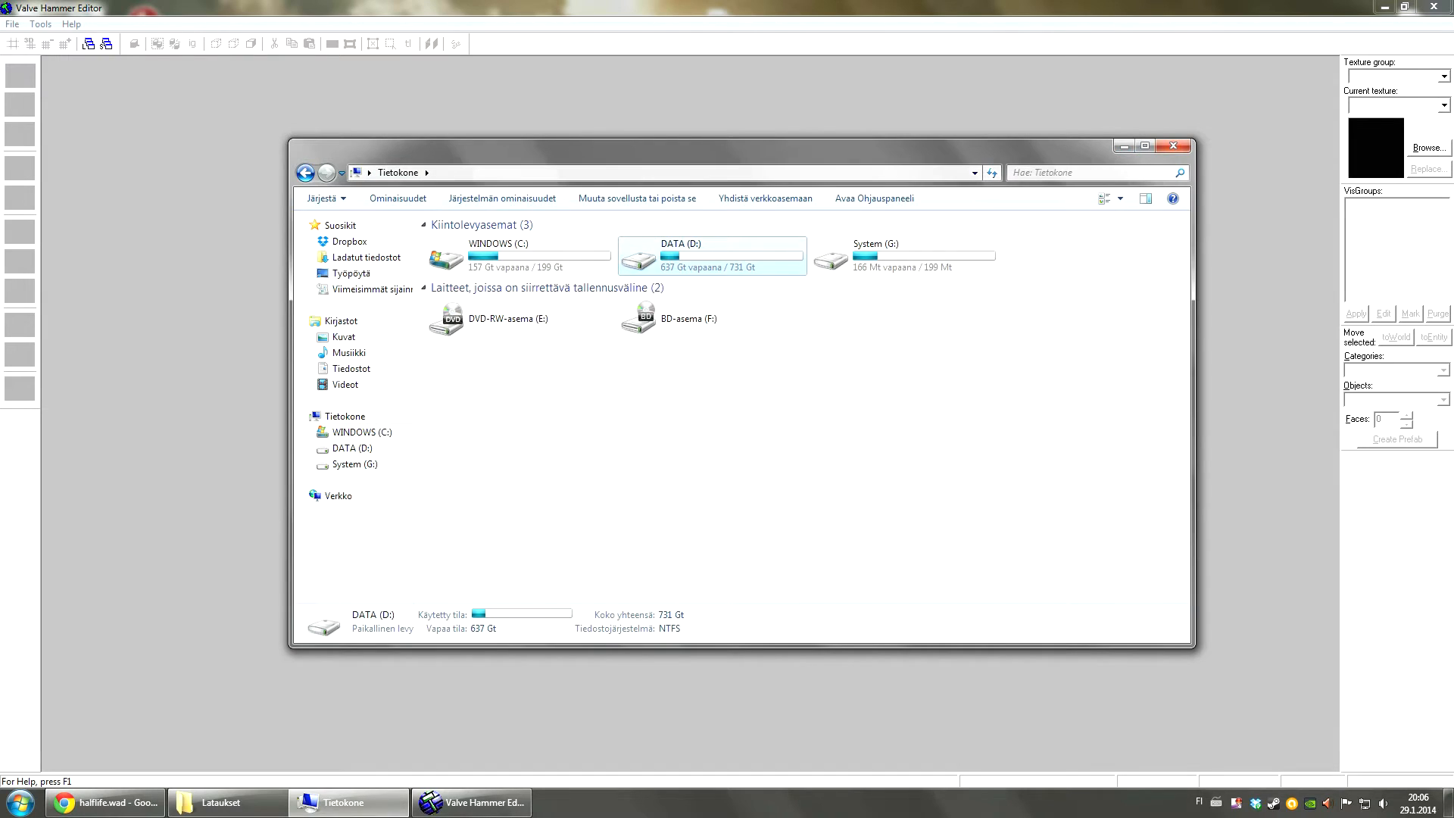
{"action": "double_click", "coordinate": [701, 255]}
{"action": "double_click", "coordinate": [466, 323]}
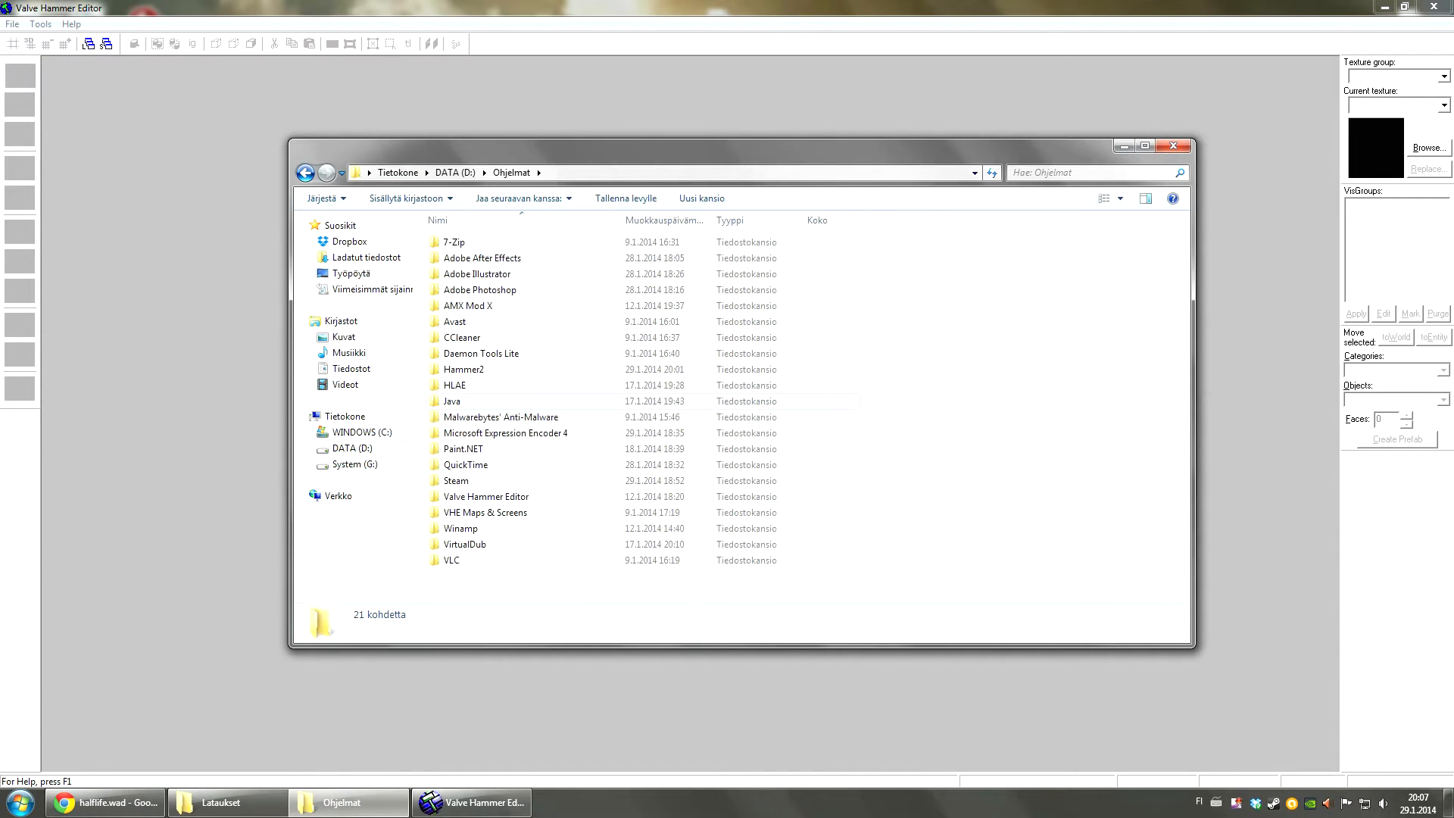
{"action": "double_click", "coordinate": [456, 480]}
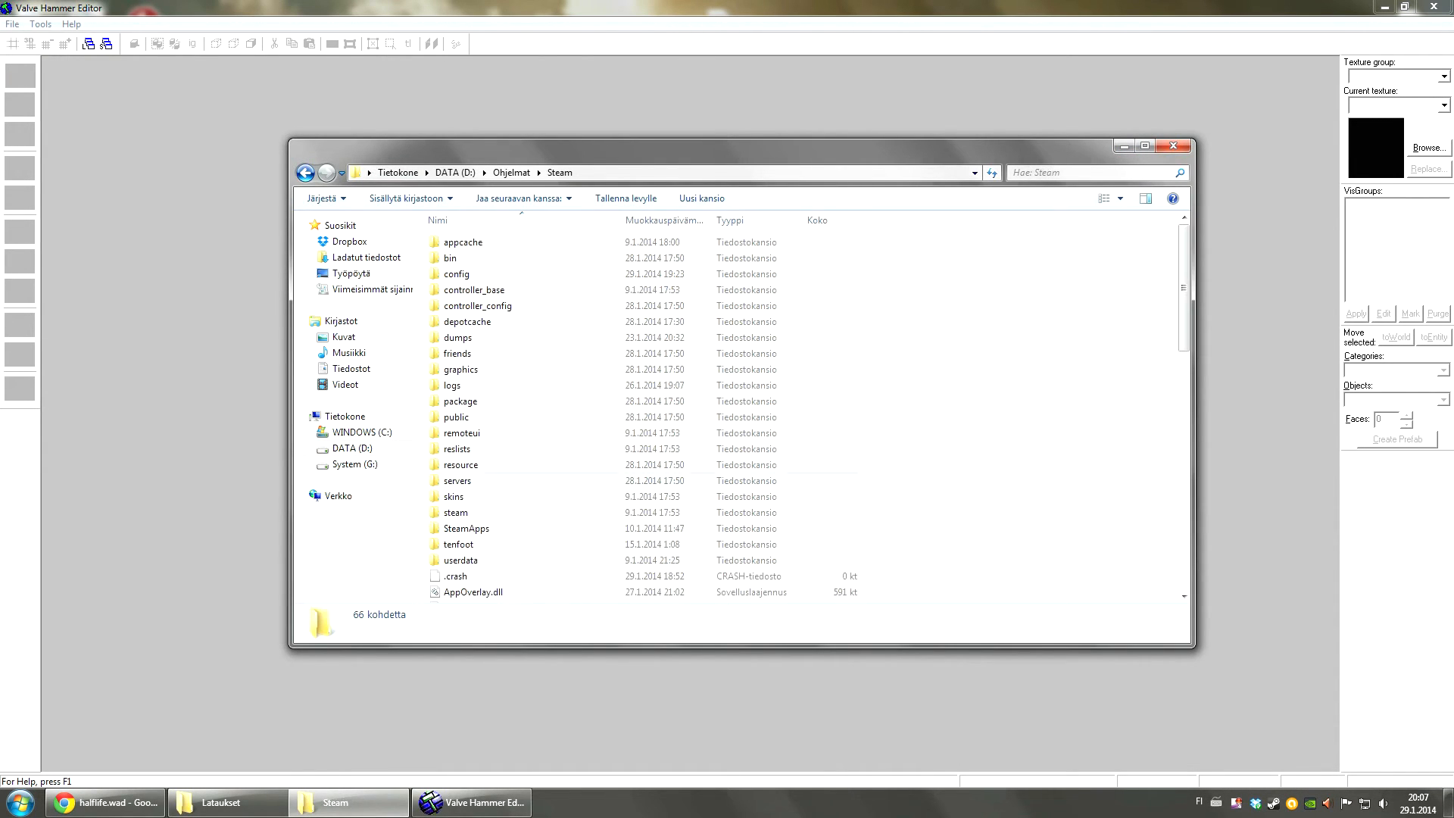
{"action": "double_click", "coordinate": [467, 528]}
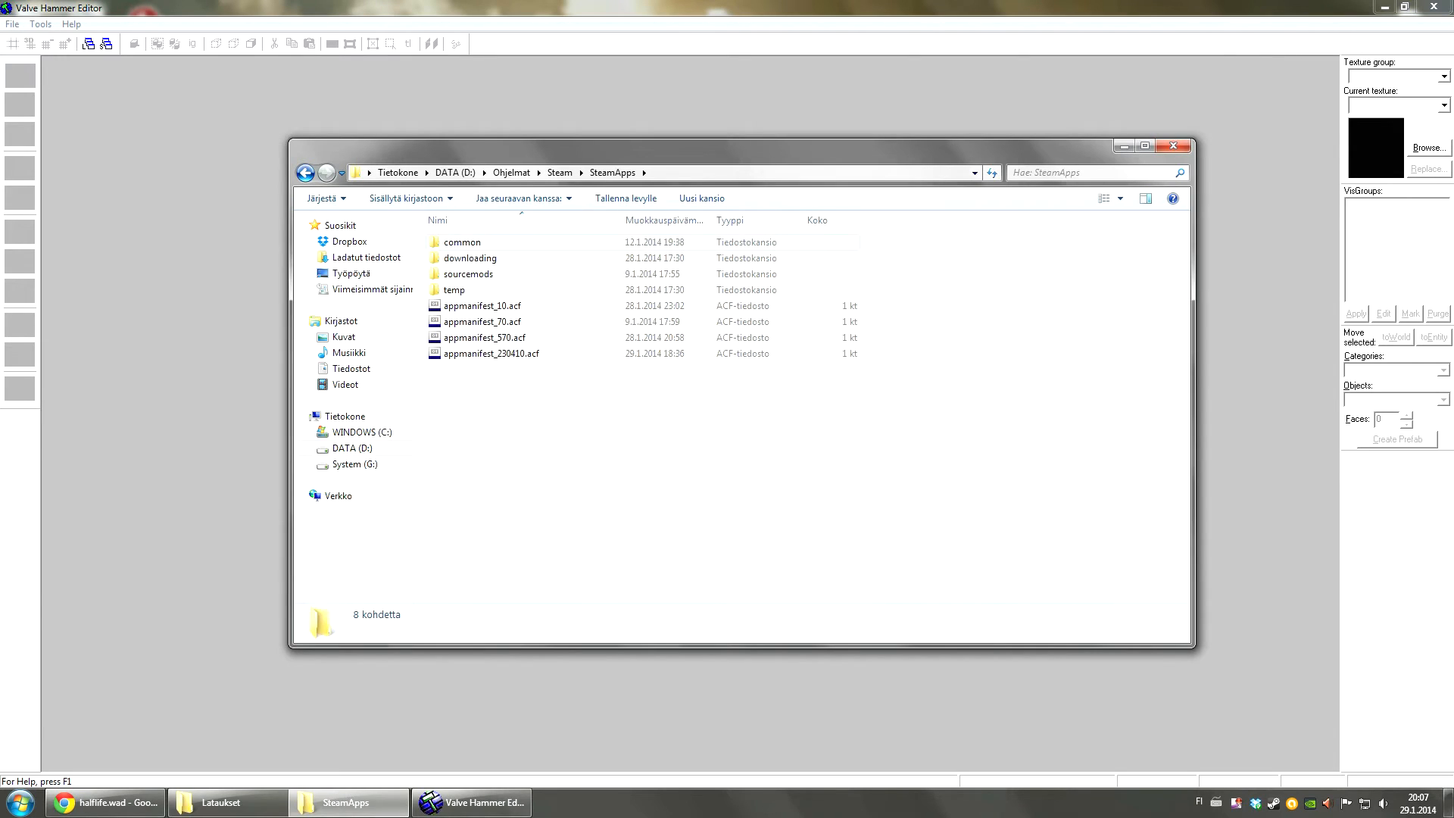
{"action": "double_click", "coordinate": [462, 242]}
{"action": "double_click", "coordinate": [484, 258]}
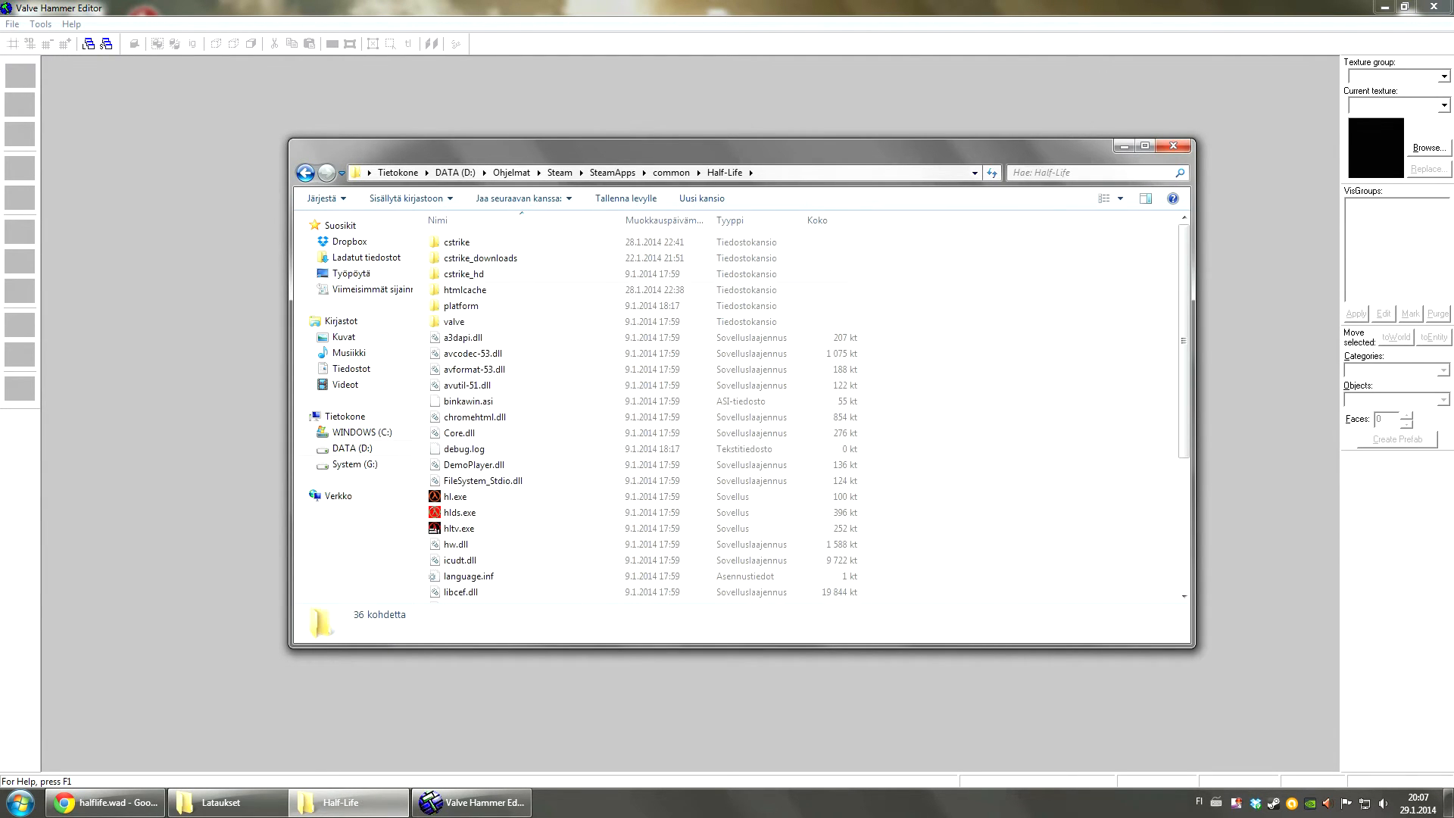
Step: Examine the Half-Life folder's path and locate hl.exe in it, and minimise the explorer window to return to Hammer
{"action": "left_click", "coordinate": [787, 172]}
{"action": "left_click", "coordinate": [575, 173]}
{"action": "left_click_drag", "start_coordinate": [575, 173], "coordinate": [491, 173]}
{"action": "key", "text": "Escape"}
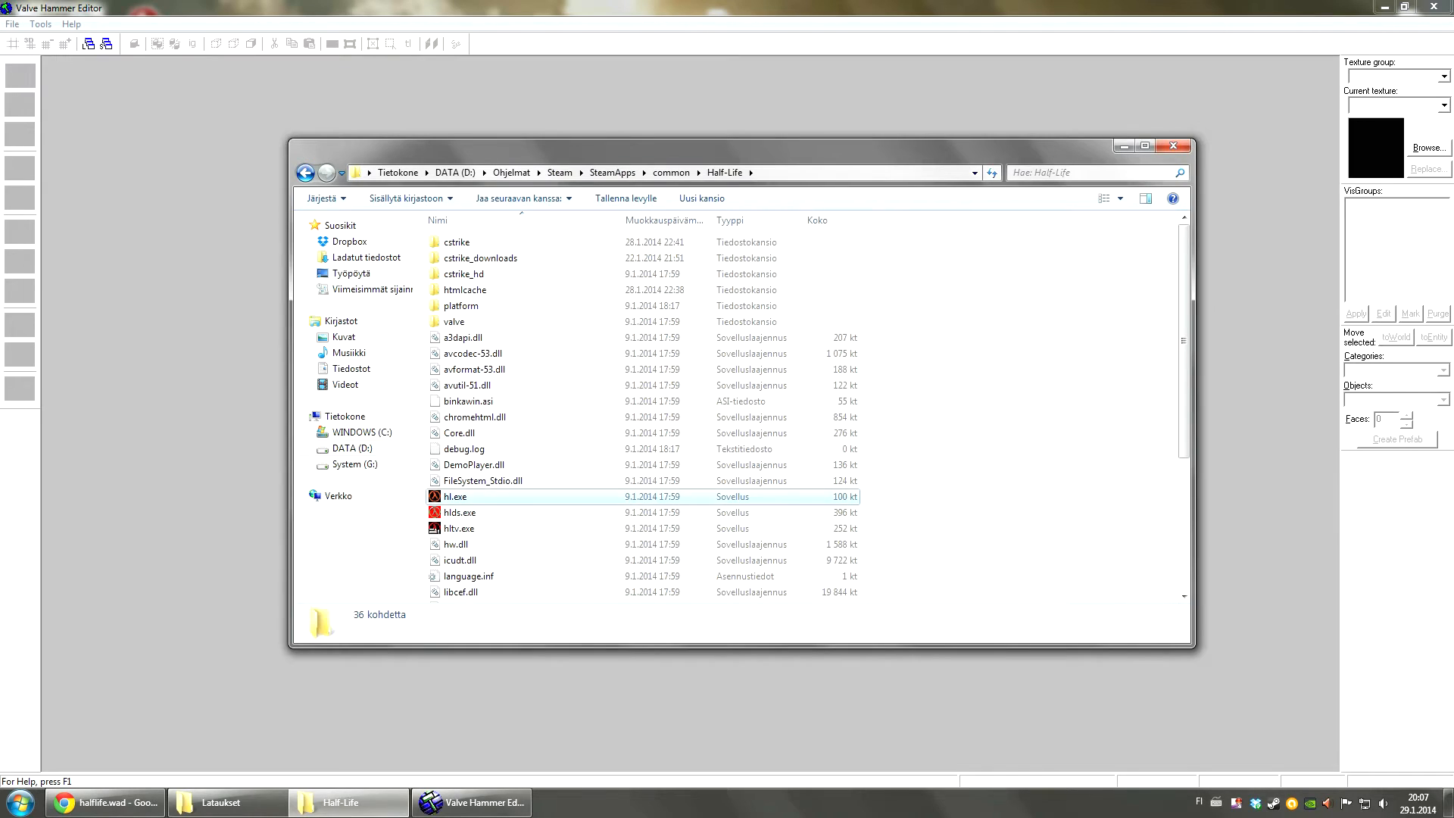
{"action": "left_click", "coordinate": [454, 496]}
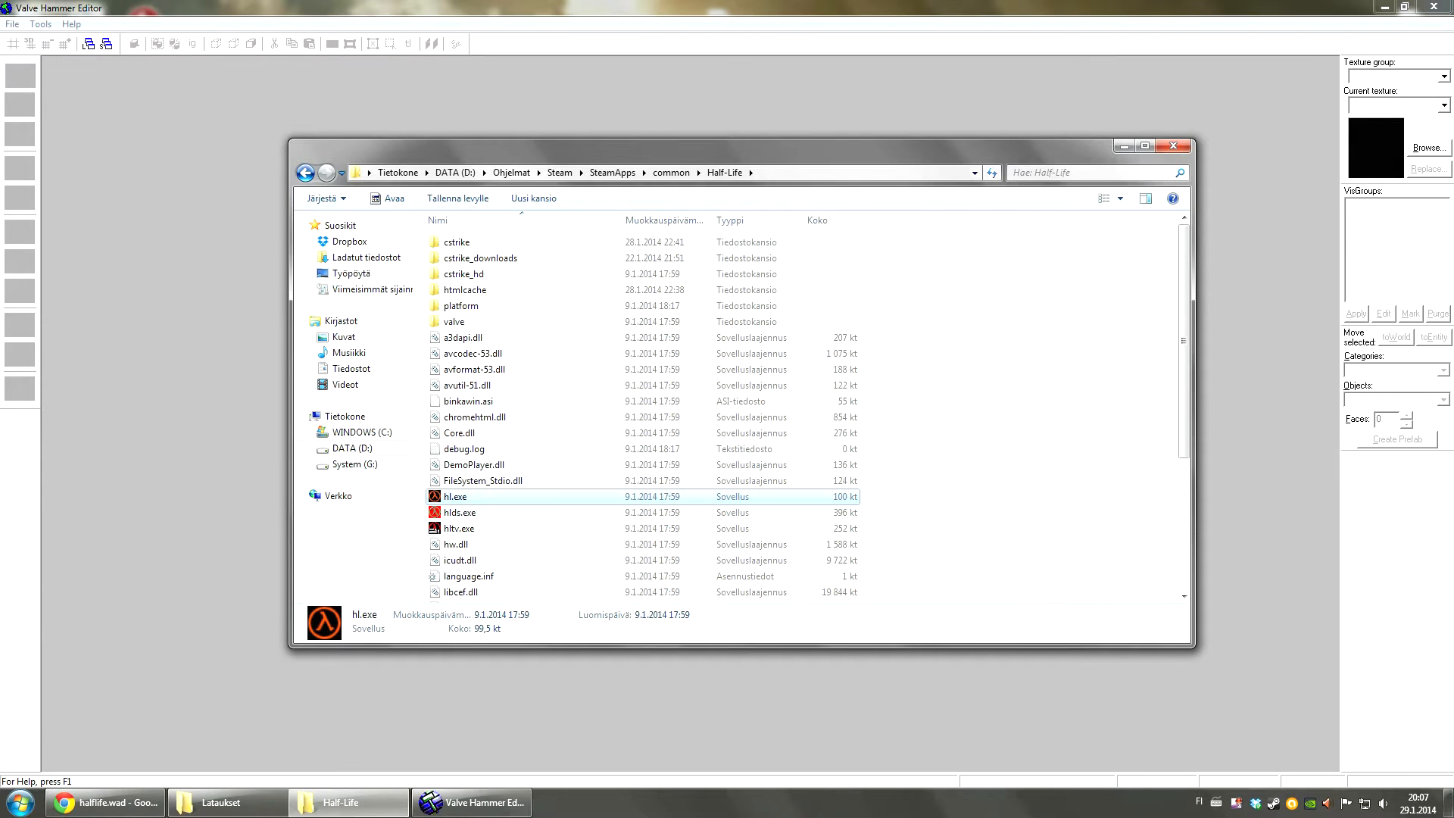
{"action": "left_click_drag", "start_coordinate": [681, 149], "coordinate": [1181, 146]}
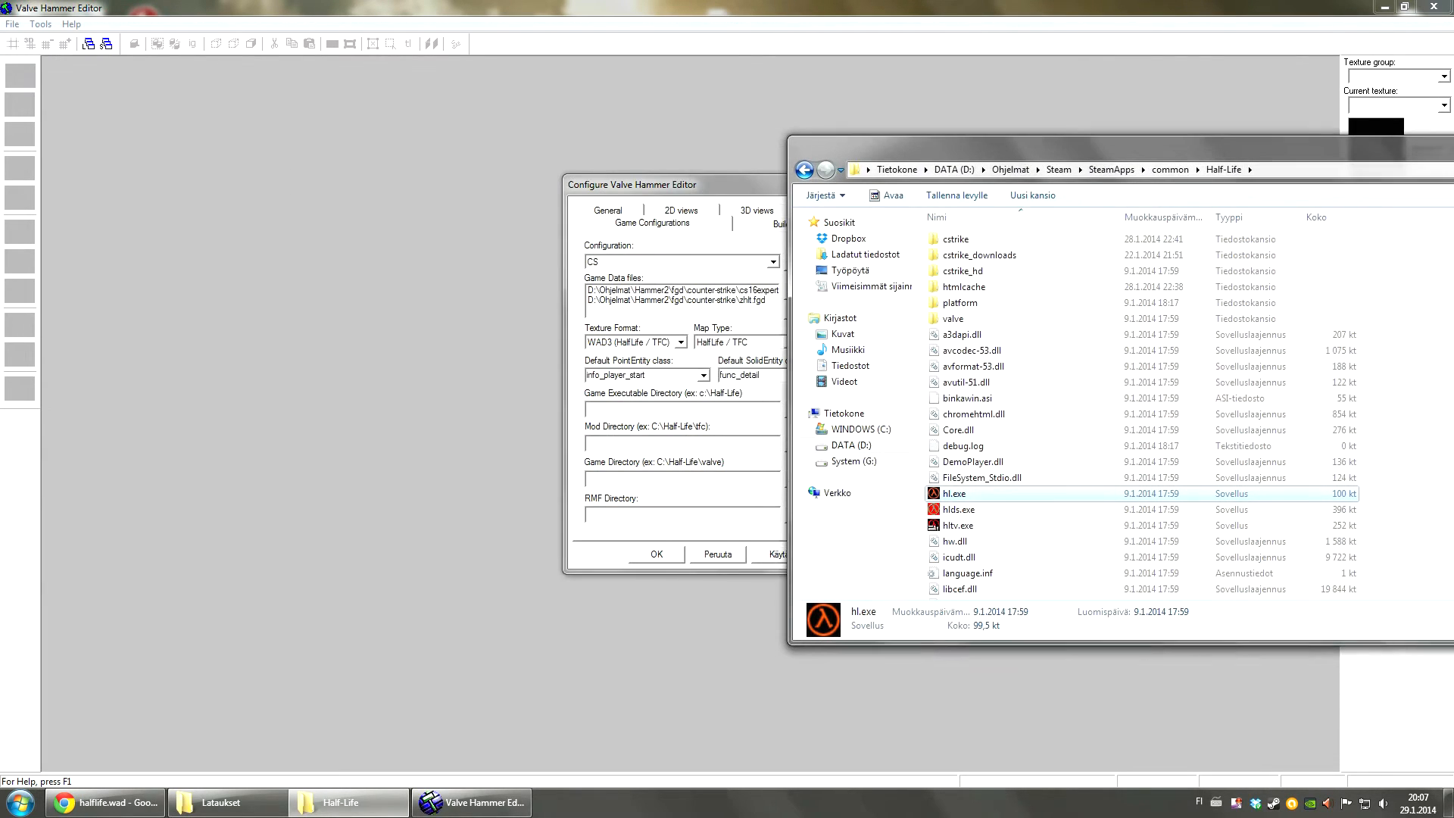
{"action": "left_click_drag", "start_coordinate": [1182, 146], "coordinate": [651, 107]}
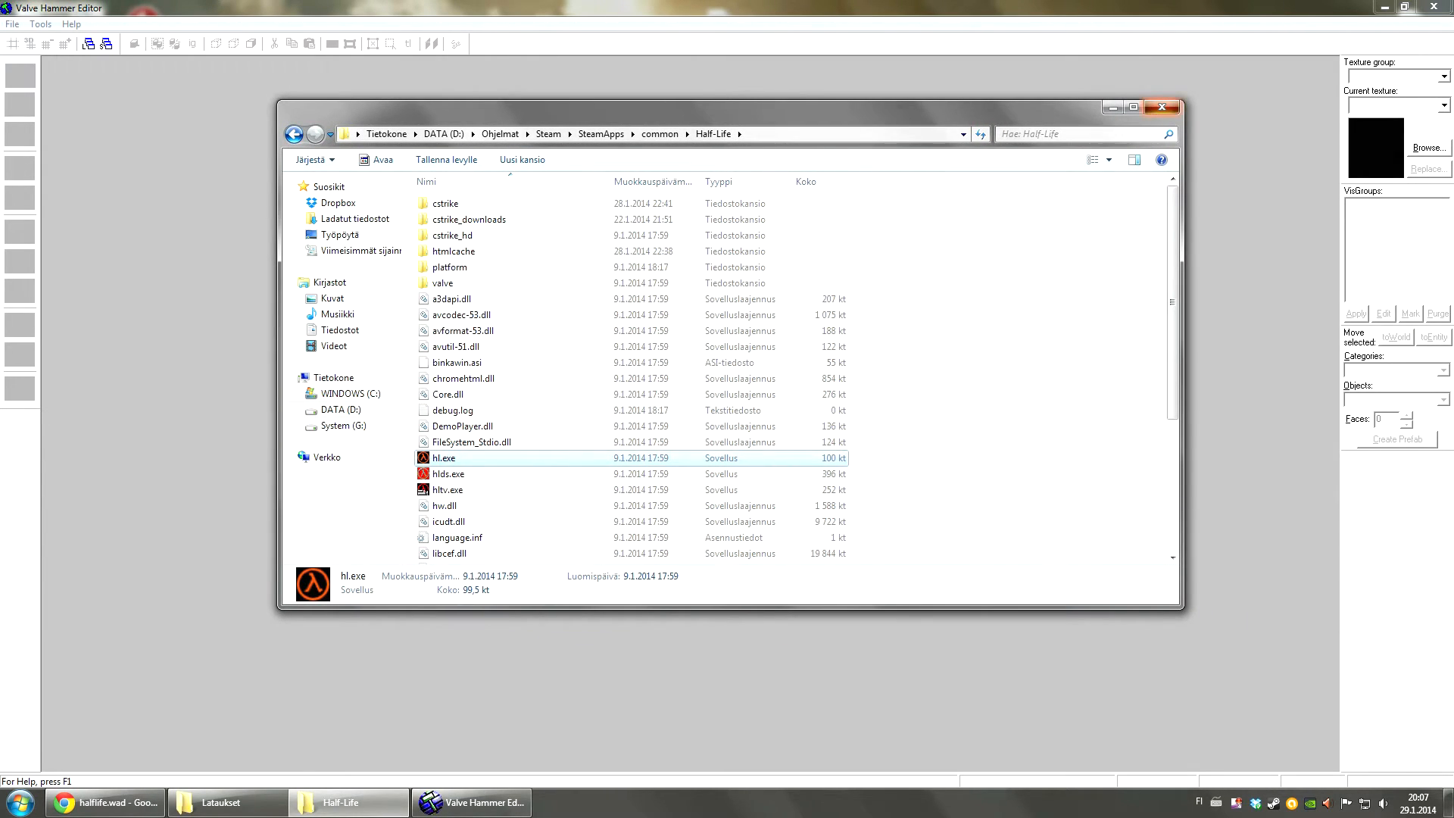
{"action": "left_click", "coordinate": [1112, 106]}
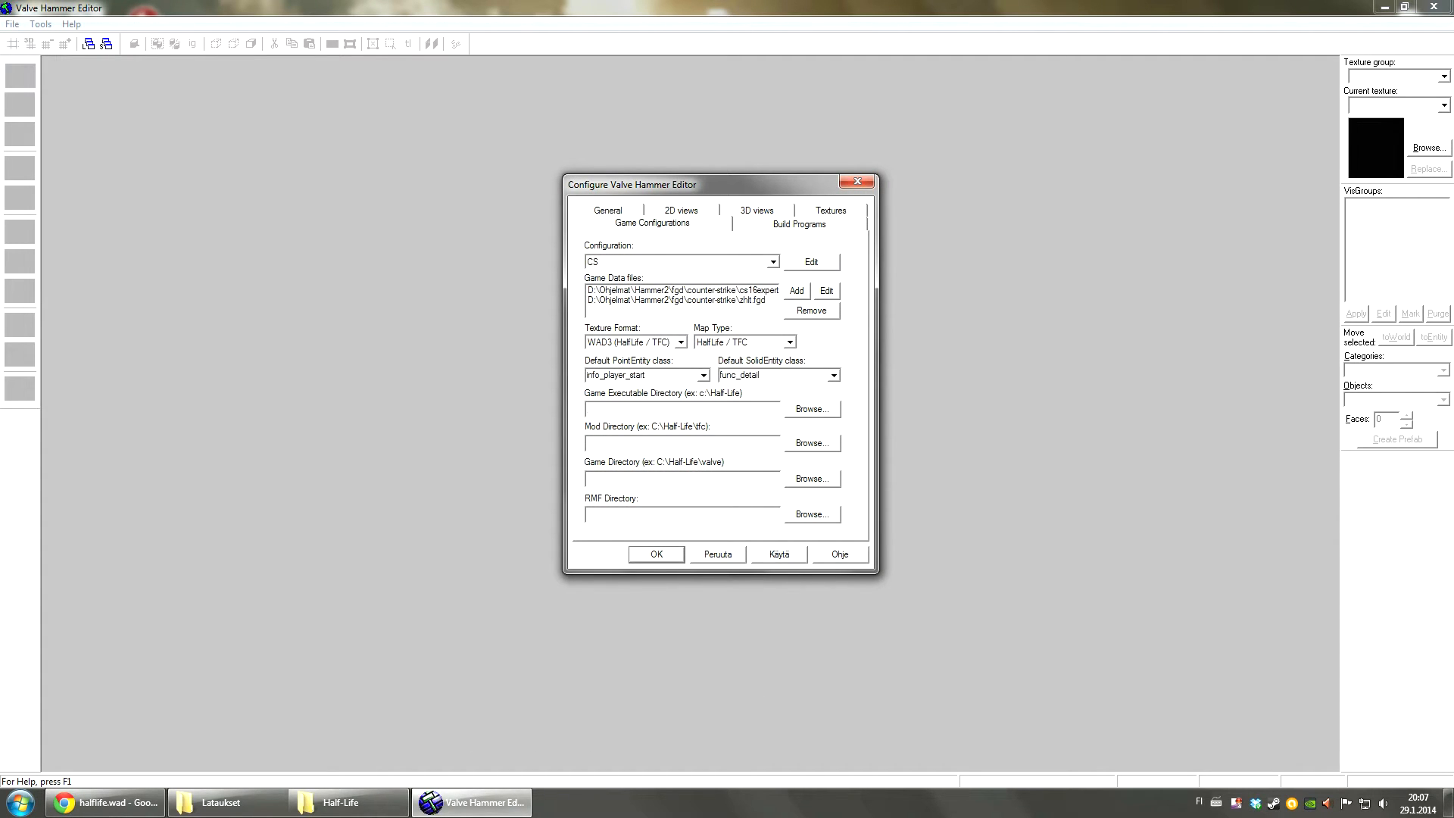
Step: Set the CS configuration's Game Executable Directory to D:\Ohjelmat\Steam\SteamApps\common\Half-Life
{"action": "left_click", "coordinate": [811, 409]}
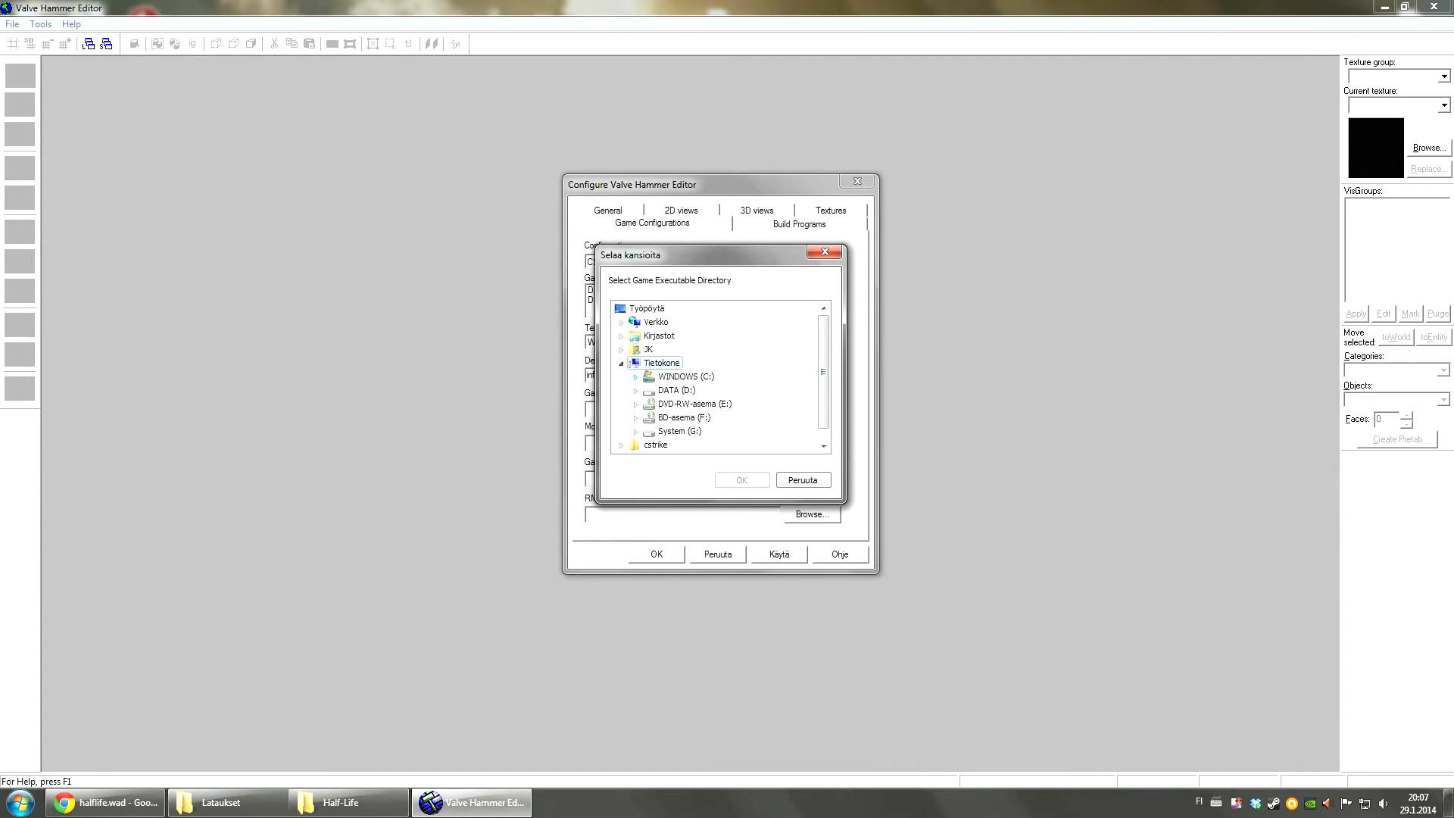
{"action": "left_click", "coordinate": [635, 390]}
{"action": "left_click", "coordinate": [649, 403]}
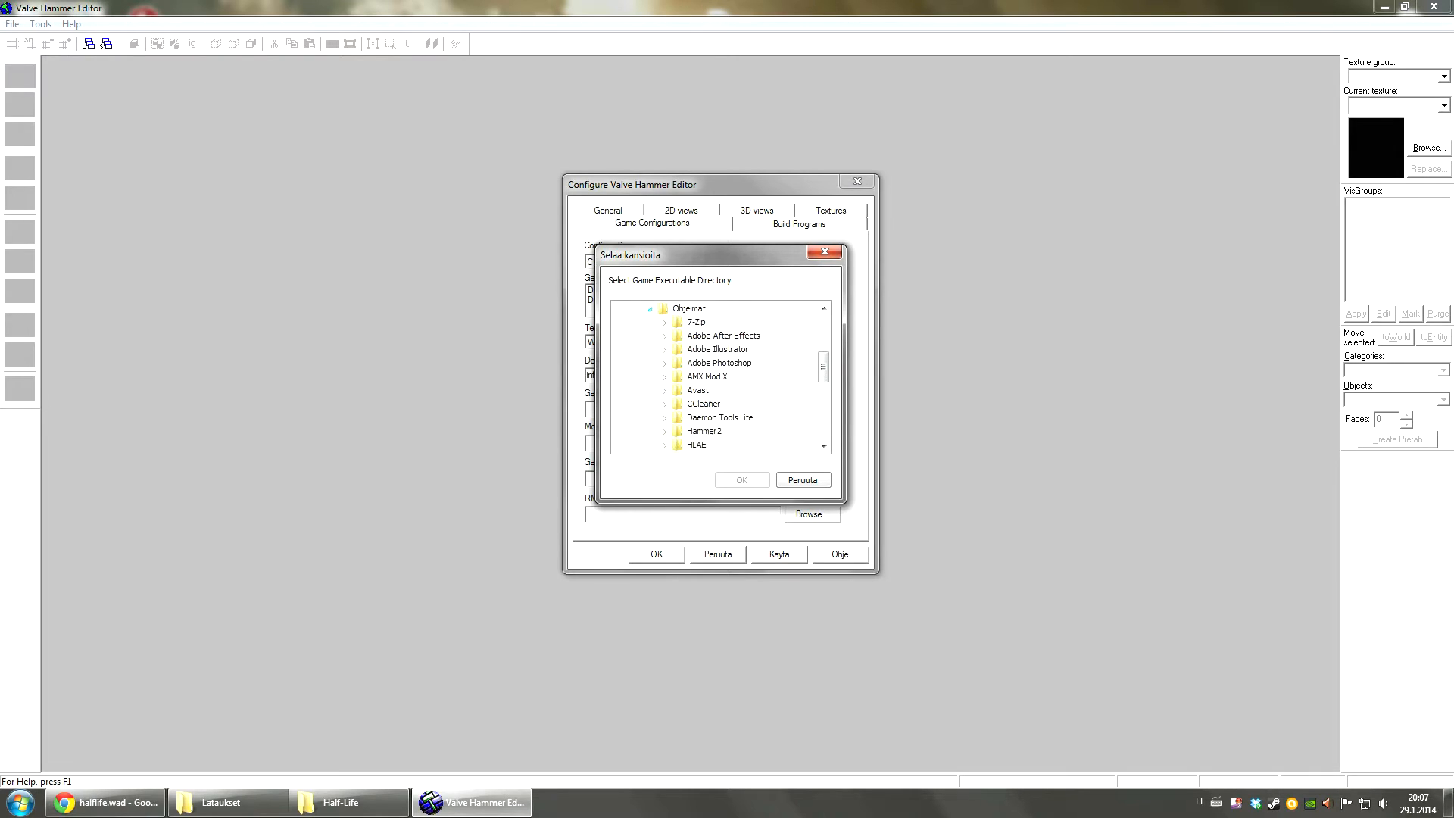
{"action": "scroll", "coordinate": [650, 376], "scroll_direction": "down", "scroll_amount": 1}
{"action": "scroll", "coordinate": [649, 376], "scroll_direction": "up", "scroll_amount": 3}
{"action": "scroll", "coordinate": [719, 376], "scroll_direction": "down", "scroll_amount": 5}
{"action": "scroll", "coordinate": [681, 390], "scroll_direction": "down", "scroll_amount": 1}
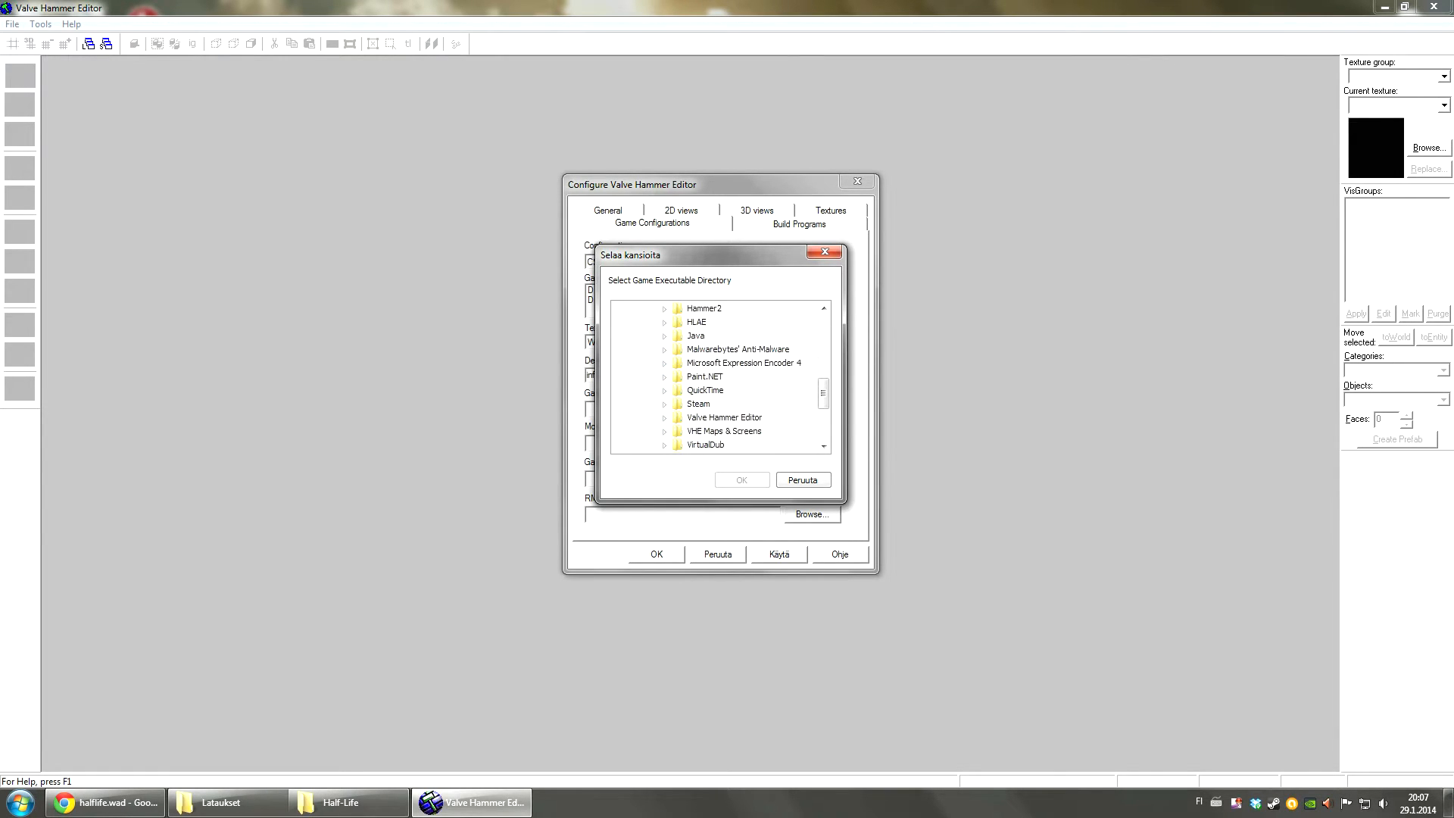
{"action": "left_click", "coordinate": [664, 404]}
{"action": "scroll", "coordinate": [664, 404], "scroll_direction": "down", "scroll_amount": 3}
{"action": "scroll", "coordinate": [720, 377], "scroll_direction": "down", "scroll_amount": 2}
{"action": "left_click", "coordinate": [678, 362]}
{"action": "left_click", "coordinate": [693, 377]}
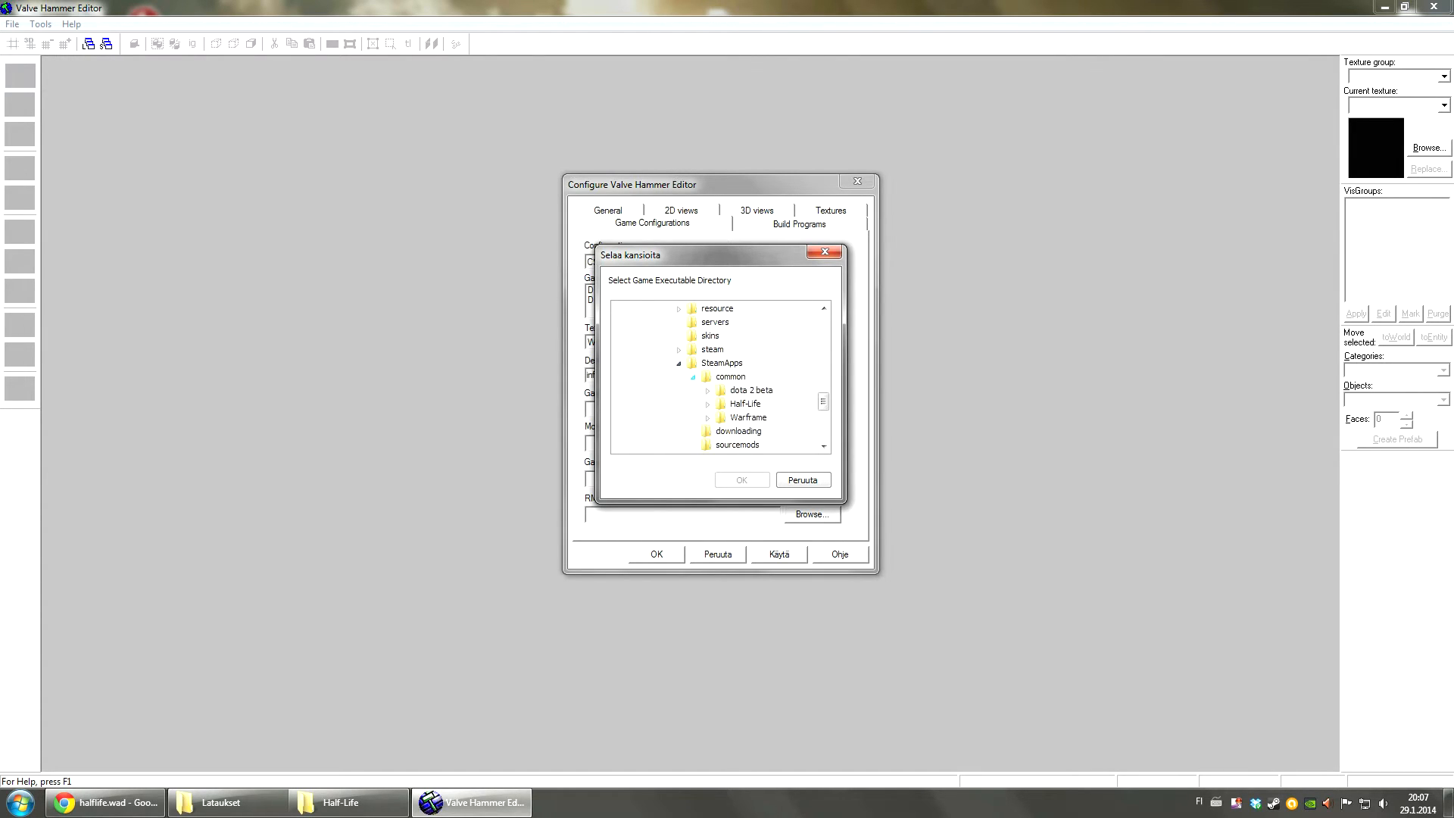
{"action": "left_click", "coordinate": [707, 404]}
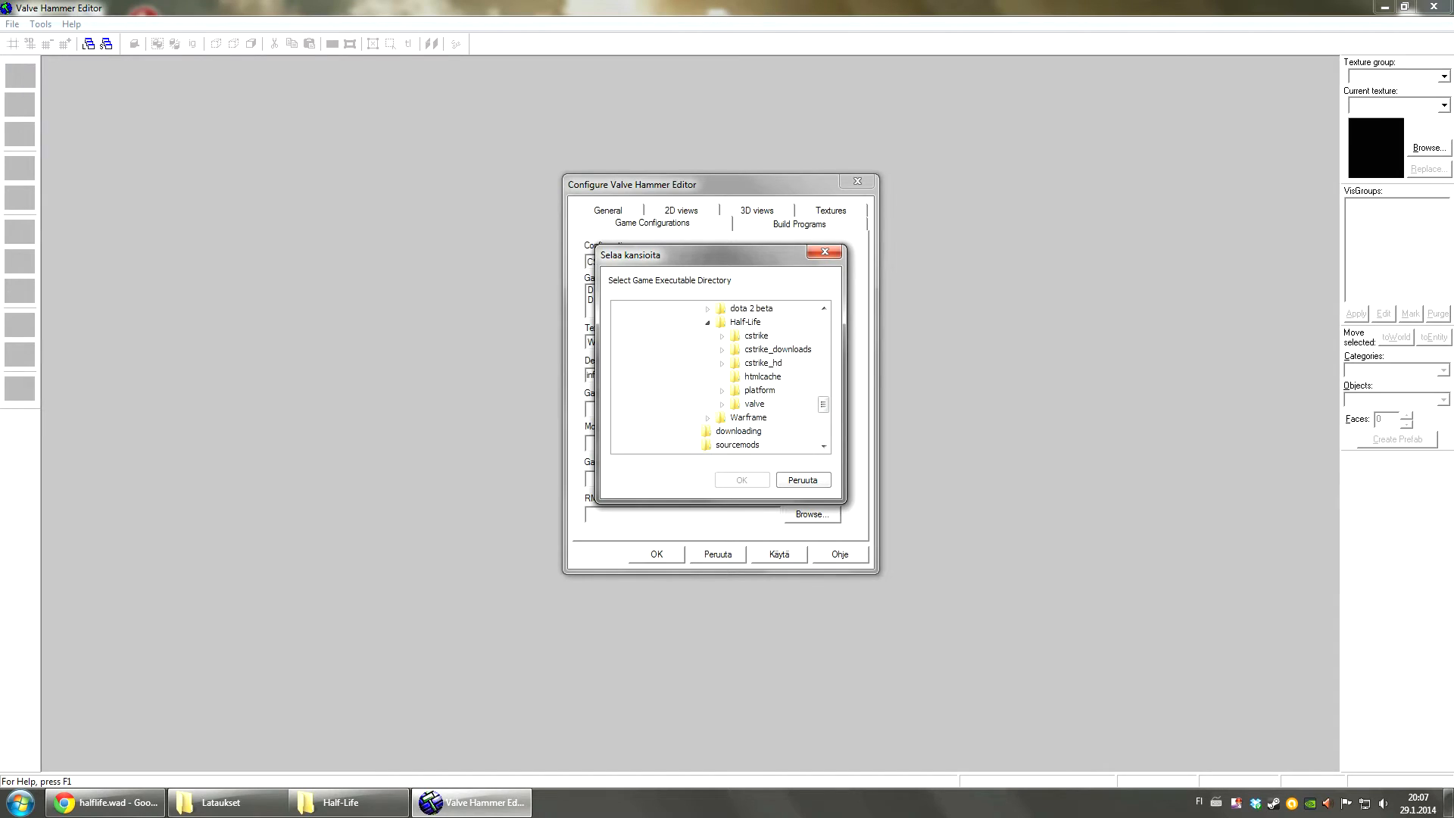
{"action": "left_click", "coordinate": [721, 335]}
{"action": "scroll", "coordinate": [720, 376], "scroll_direction": "down", "scroll_amount": 3}
{"action": "scroll", "coordinate": [720, 376], "scroll_direction": "up", "scroll_amount": 4}
{"action": "left_click", "coordinate": [722, 349]}
{"action": "left_click", "coordinate": [744, 335]}
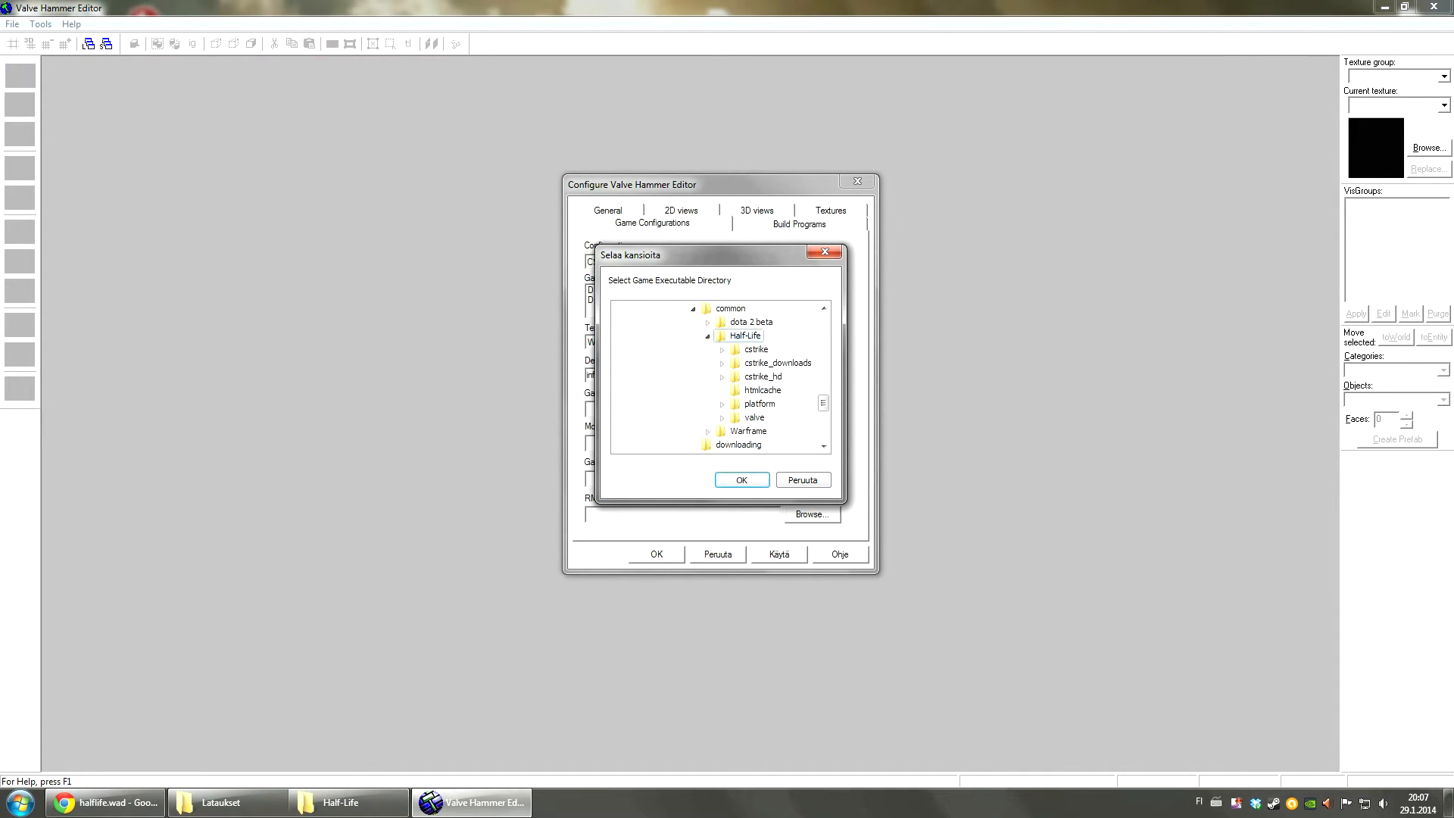
{"action": "left_click", "coordinate": [741, 479]}
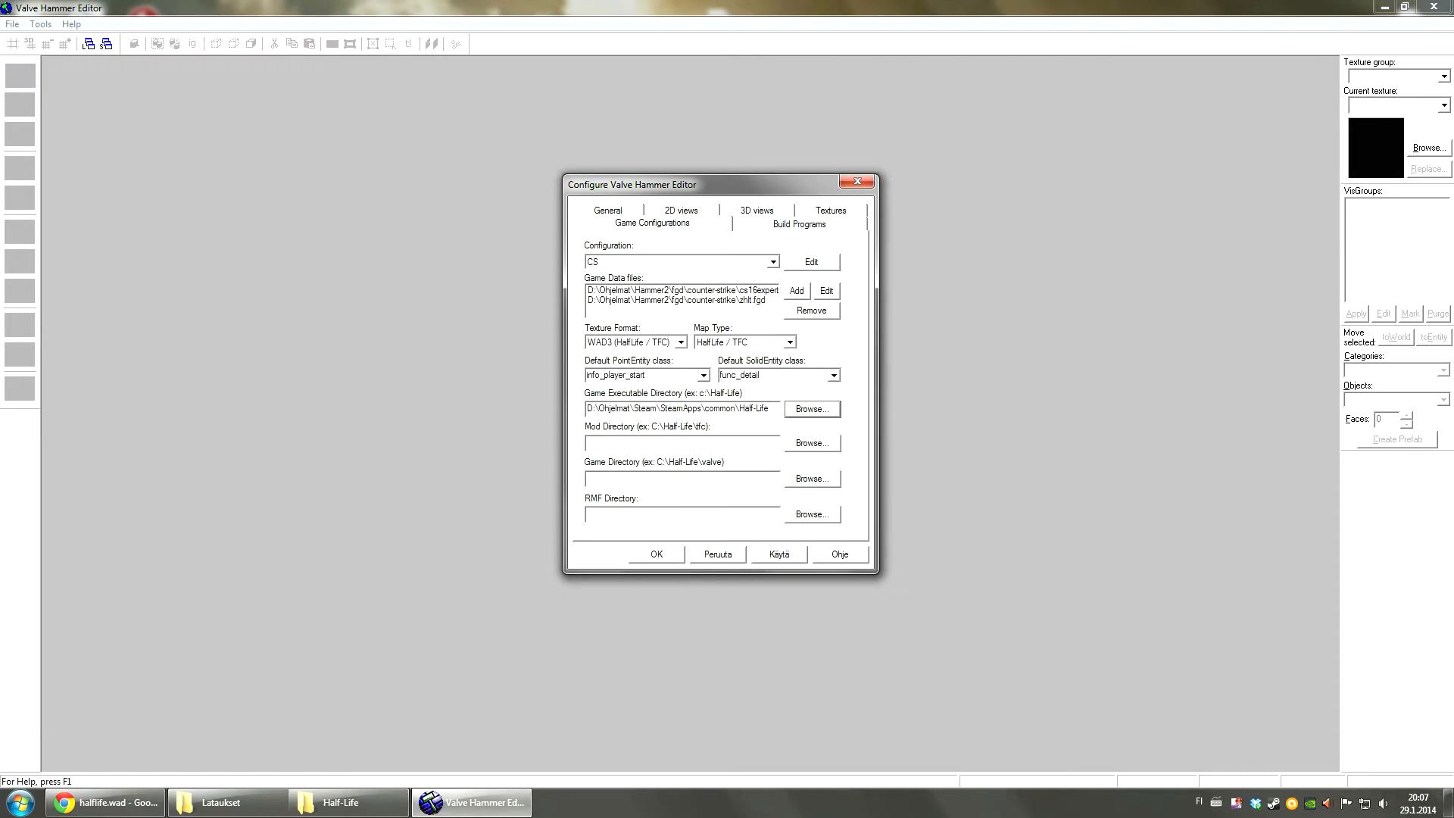
Step: Compare the Half-Life folder's path in the file explorer with the Game Executable Directory entry
{"action": "left_click", "coordinate": [348, 802]}
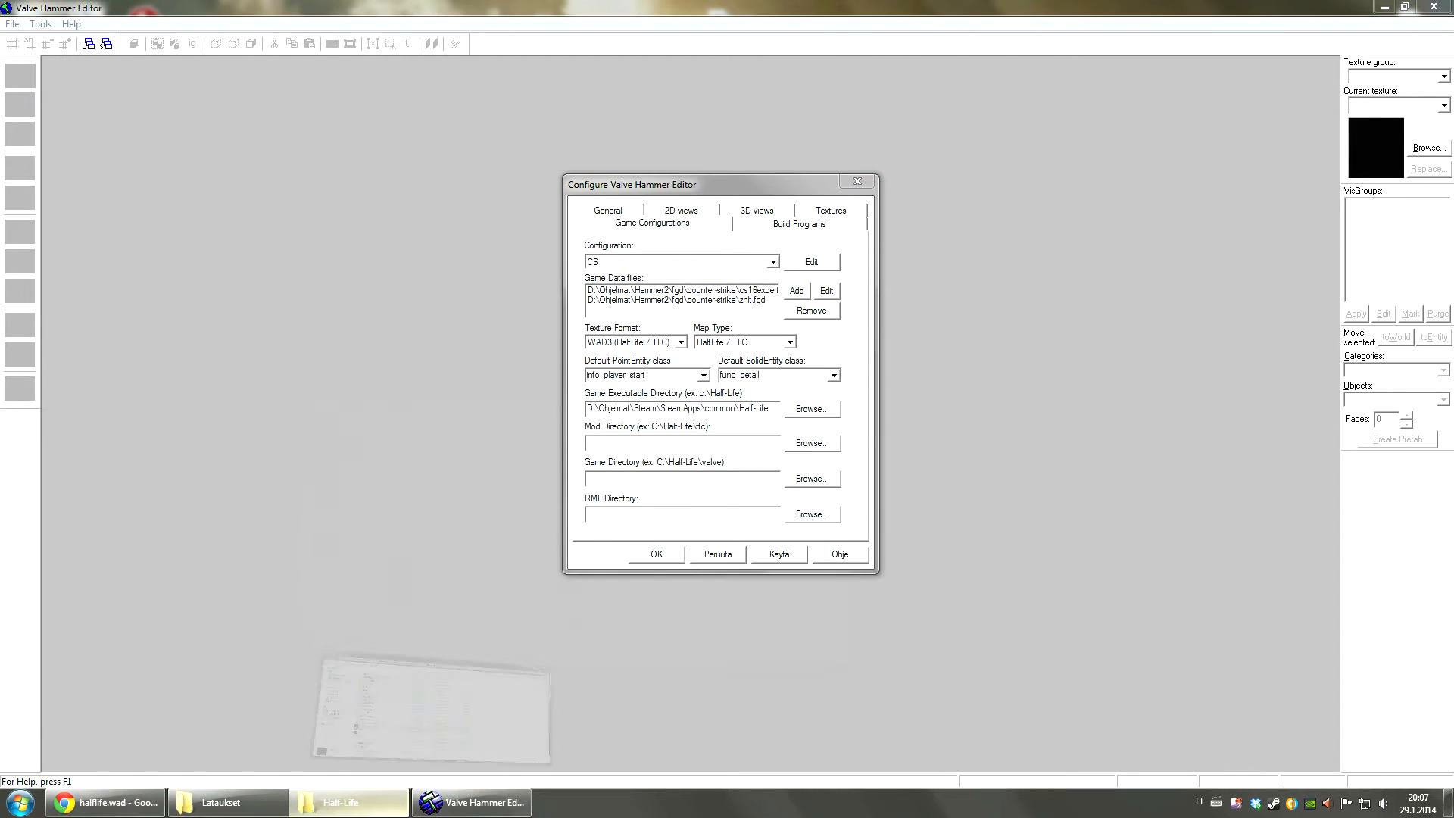
{"action": "left_click", "coordinate": [666, 134]}
{"action": "left_click", "coordinate": [666, 134]}
{"action": "left_click", "coordinate": [349, 801]}
{"action": "left_click_drag", "start_coordinate": [770, 408], "coordinate": [720, 408]}
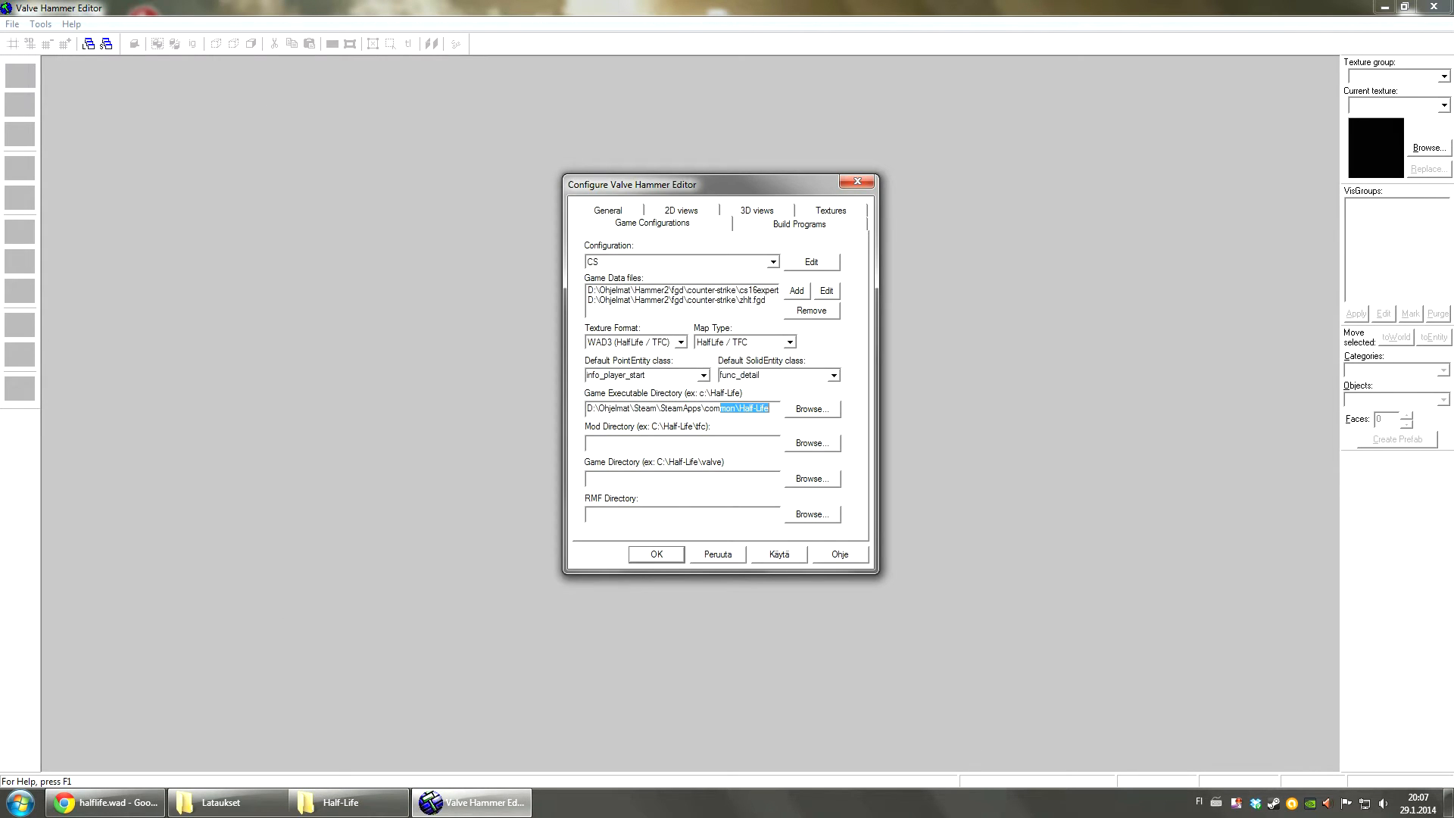
Step: Set the Mod Directory to the cstrike folder inside Half-Life and check the end of its path
{"action": "left_click", "coordinate": [587, 443]}
{"action": "left_click", "coordinate": [811, 443]}
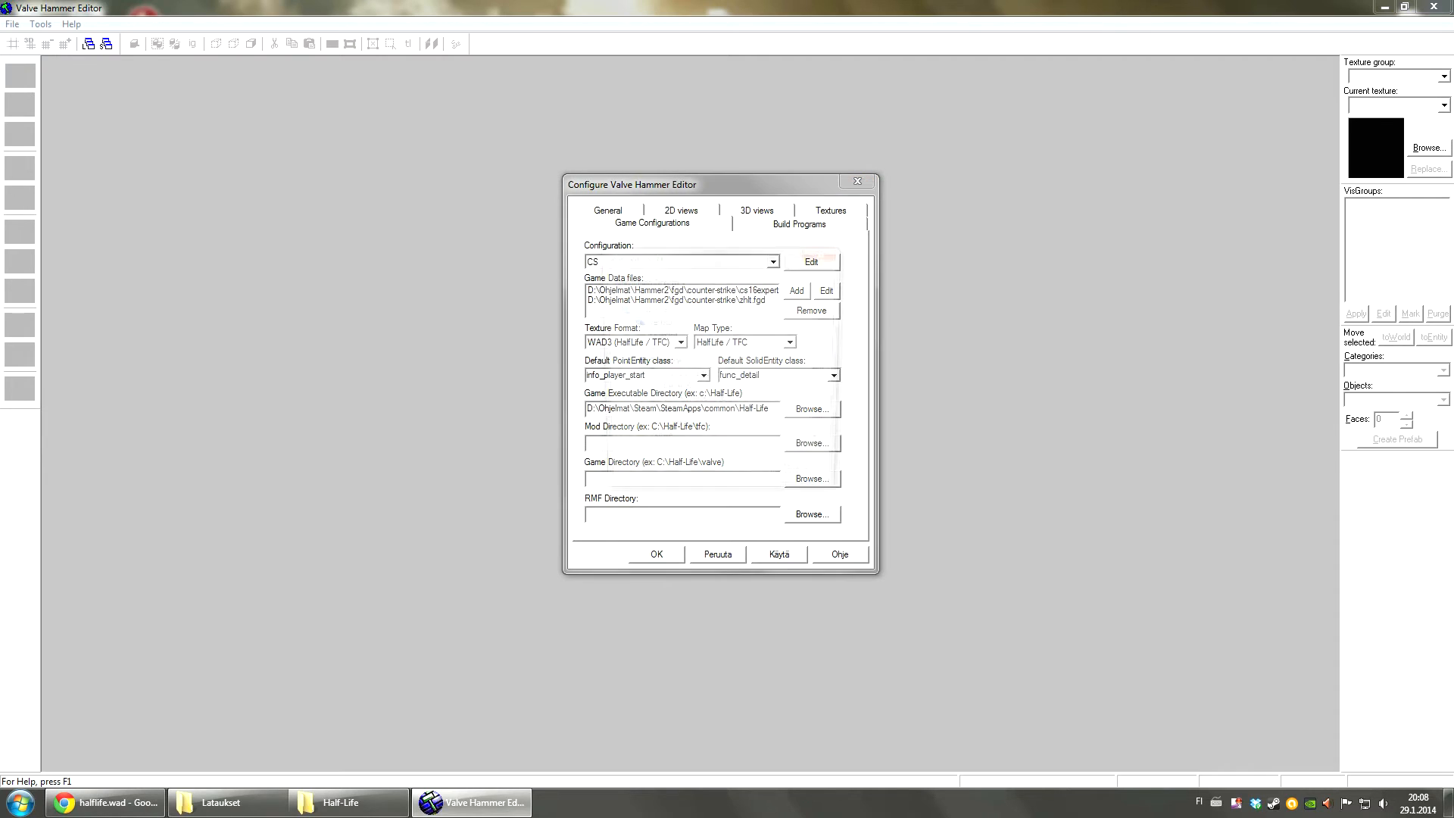
{"action": "left_click", "coordinate": [636, 390]}
{"action": "scroll", "coordinate": [636, 390], "scroll_direction": "down", "scroll_amount": 2}
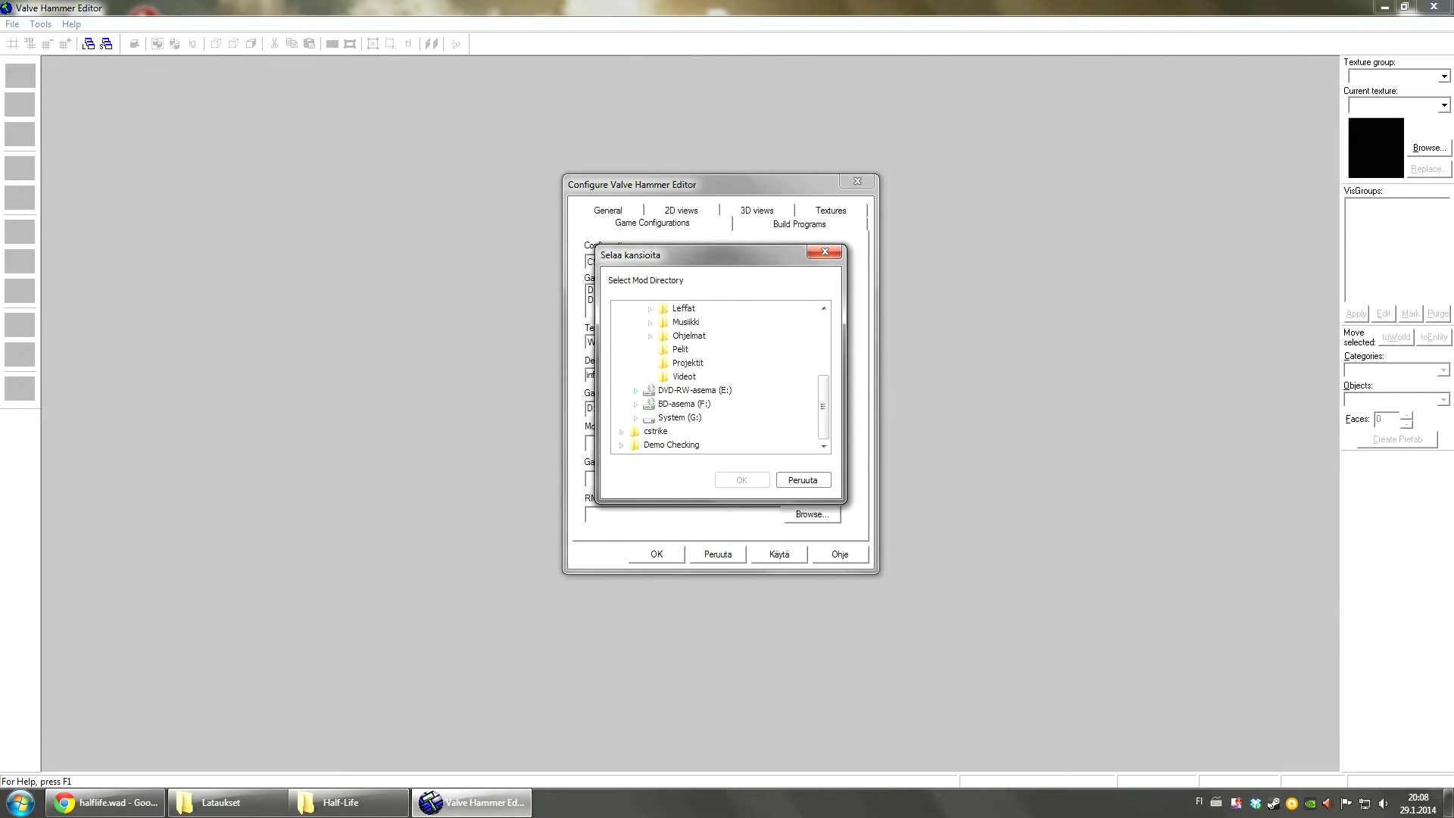
{"action": "left_click", "coordinate": [649, 335]}
{"action": "scroll", "coordinate": [720, 376], "scroll_direction": "down", "scroll_amount": 3}
{"action": "left_click", "coordinate": [664, 404]}
{"action": "scroll", "coordinate": [720, 377], "scroll_direction": "down", "scroll_amount": 4}
{"action": "left_click", "coordinate": [679, 404]}
{"action": "scroll", "coordinate": [720, 376], "scroll_direction": "down", "scroll_amount": 2}
{"action": "left_click", "coordinate": [692, 322]}
{"action": "left_click", "coordinate": [707, 349]}
{"action": "left_click", "coordinate": [753, 363]}
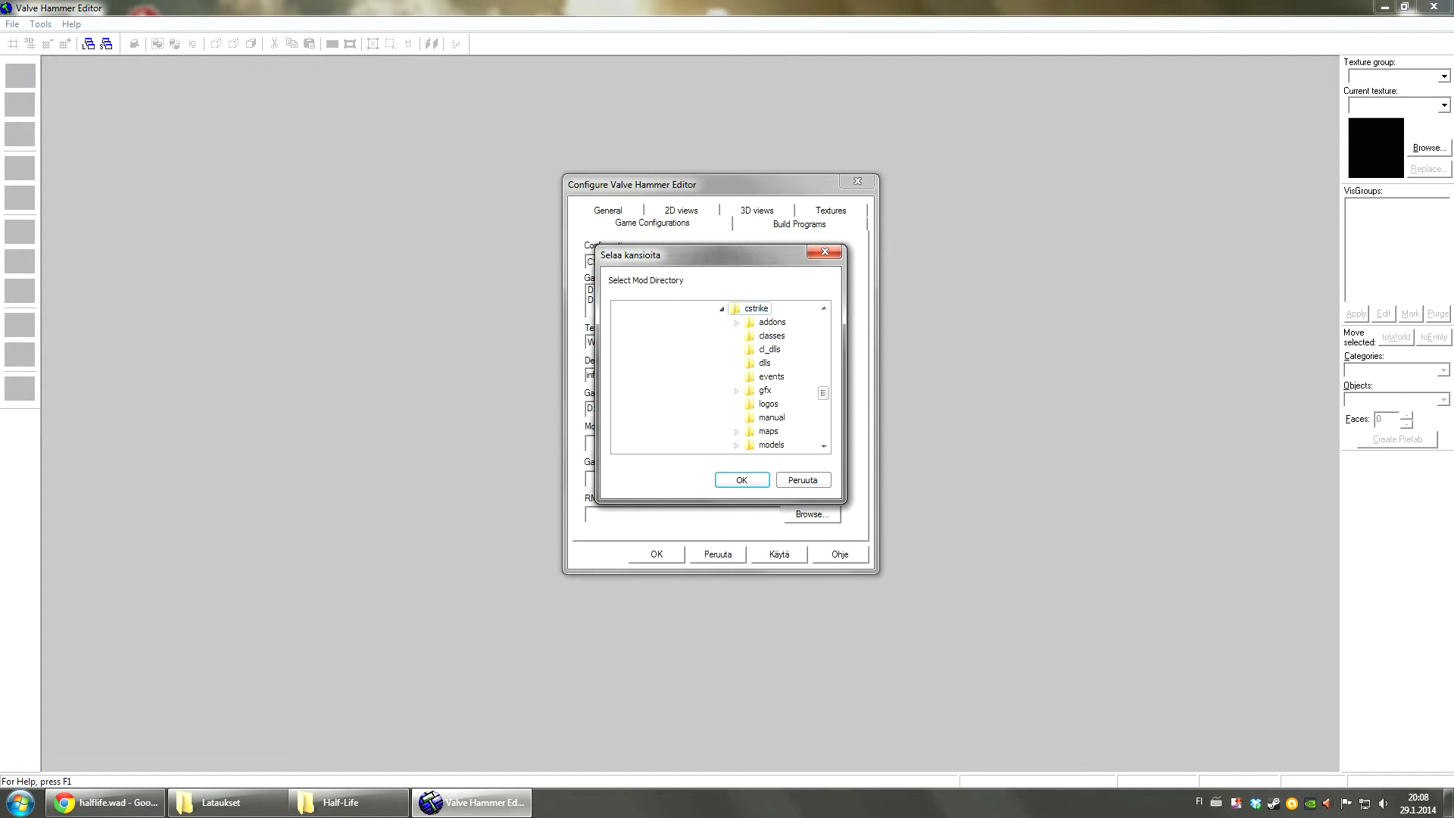
{"action": "key", "text": "Return"}
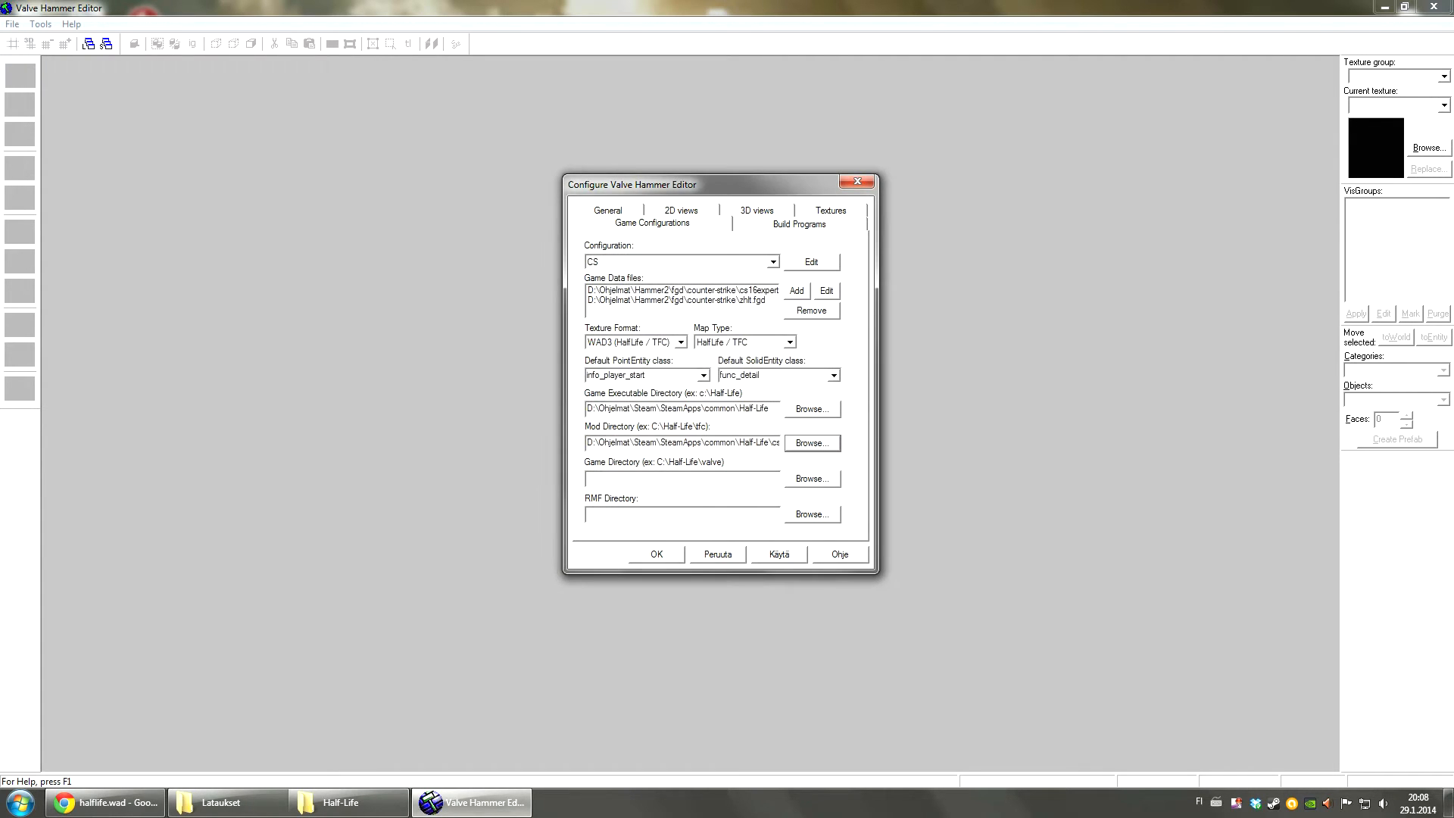
{"action": "left_click_drag", "start_coordinate": [756, 442], "coordinate": [780, 442]}
{"action": "left_click", "coordinate": [760, 442]}
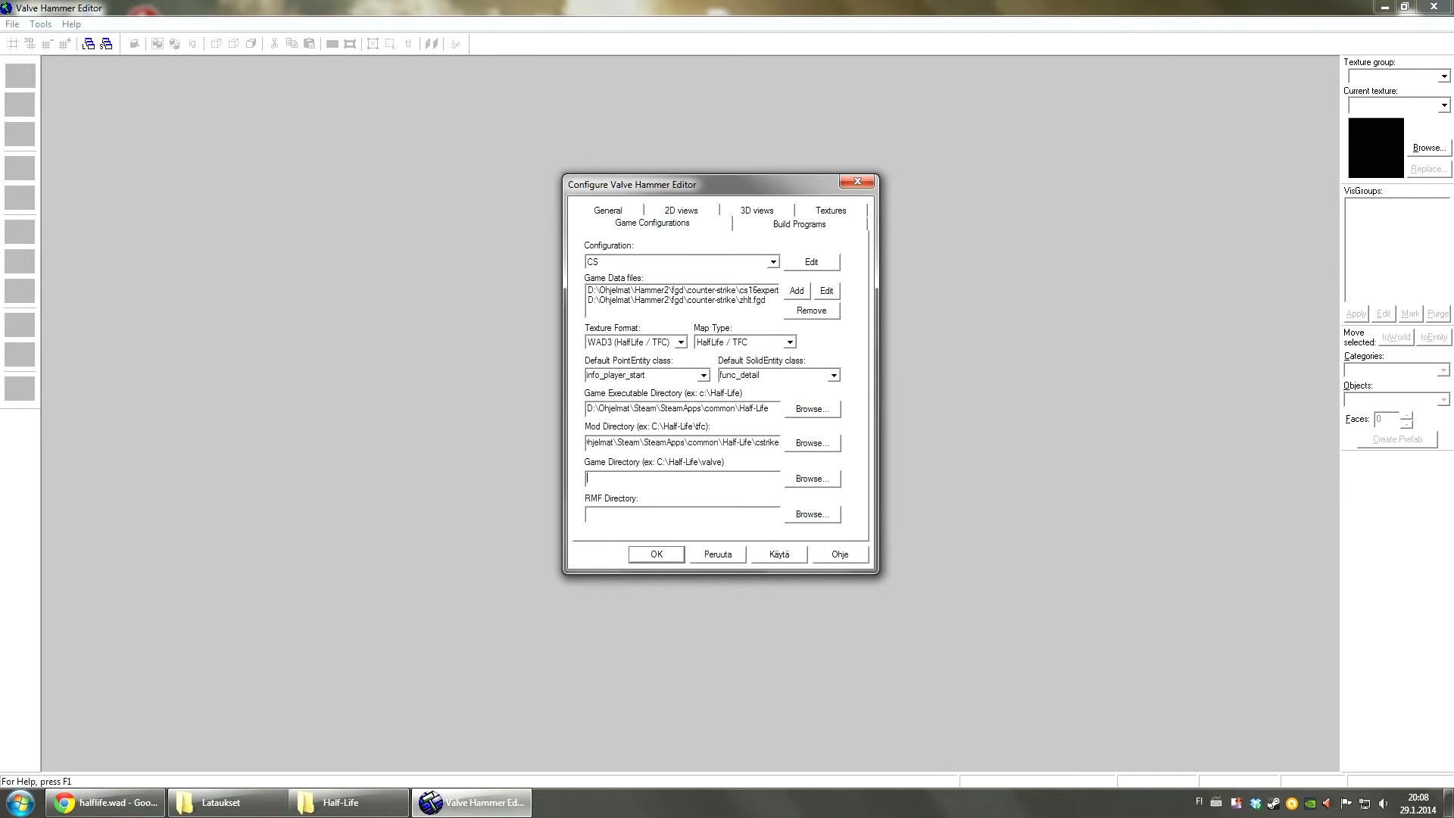
Step: Set the Game Directory to the cstrike folder inside Half-Life and apply the game configuration
{"action": "left_click", "coordinate": [810, 478]}
{"action": "left_click", "coordinate": [635, 390]}
{"action": "scroll", "coordinate": [720, 377], "scroll_direction": "down", "scroll_amount": 1}
{"action": "left_click", "coordinate": [649, 363]}
{"action": "scroll", "coordinate": [720, 377], "scroll_direction": "down", "scroll_amount": 3}
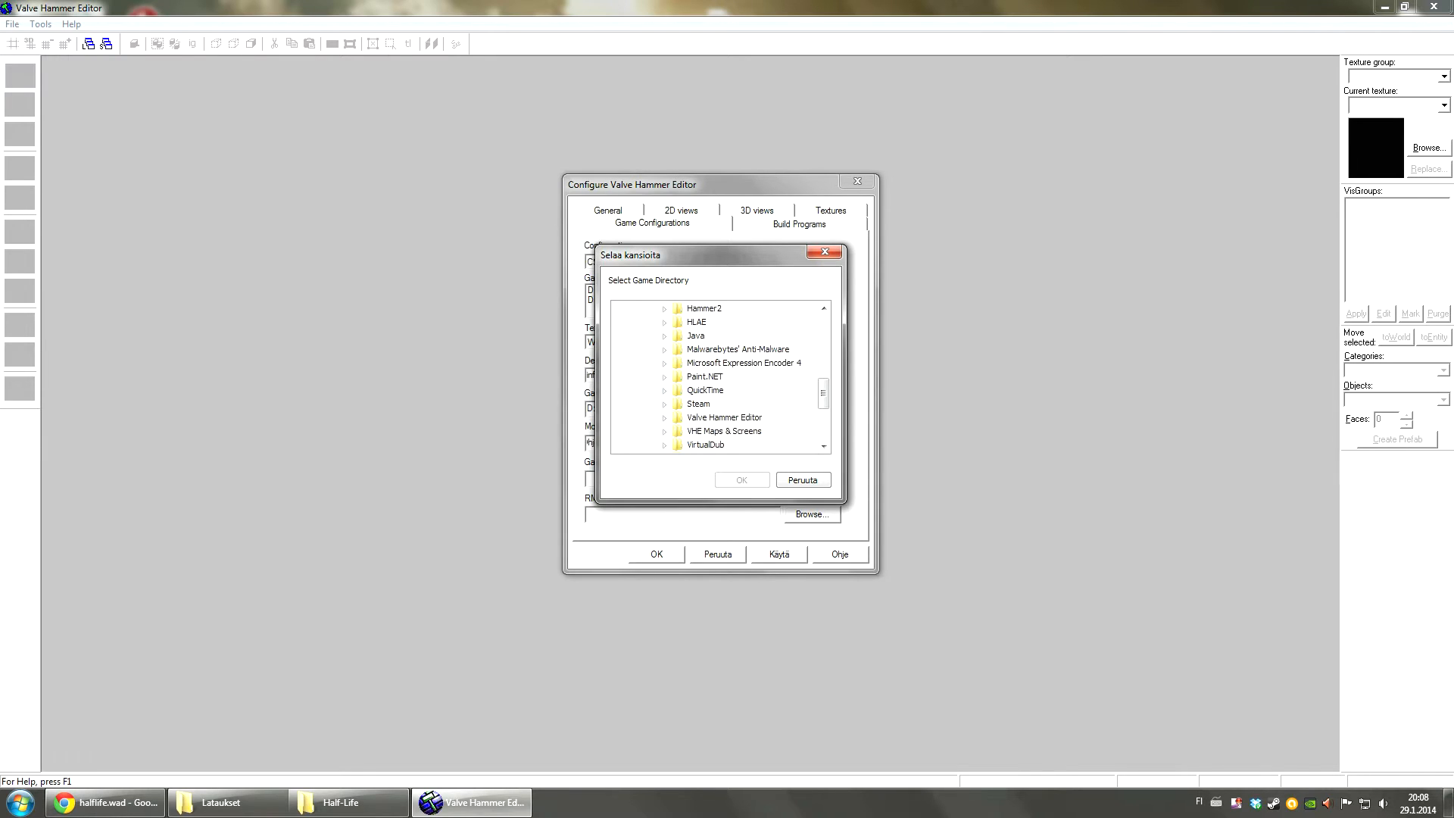
{"action": "left_click", "coordinate": [663, 404]}
{"action": "scroll", "coordinate": [664, 403], "scroll_direction": "down", "scroll_amount": 3}
{"action": "scroll", "coordinate": [681, 417], "scroll_direction": "down", "scroll_amount": 1}
{"action": "left_click", "coordinate": [679, 404]}
{"action": "left_click", "coordinate": [693, 404]}
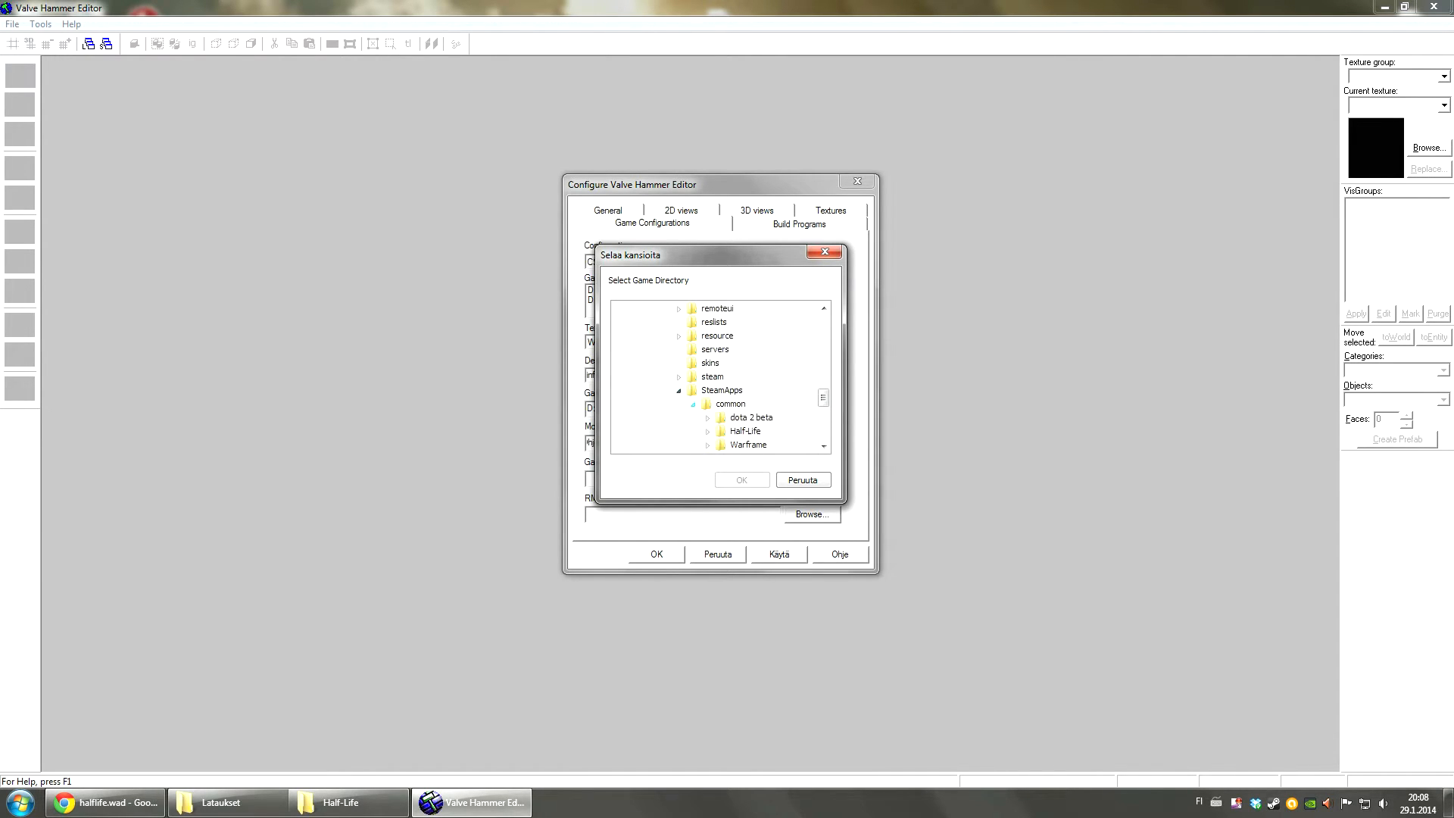
{"action": "left_click", "coordinate": [707, 430]}
{"action": "left_click", "coordinate": [755, 377]}
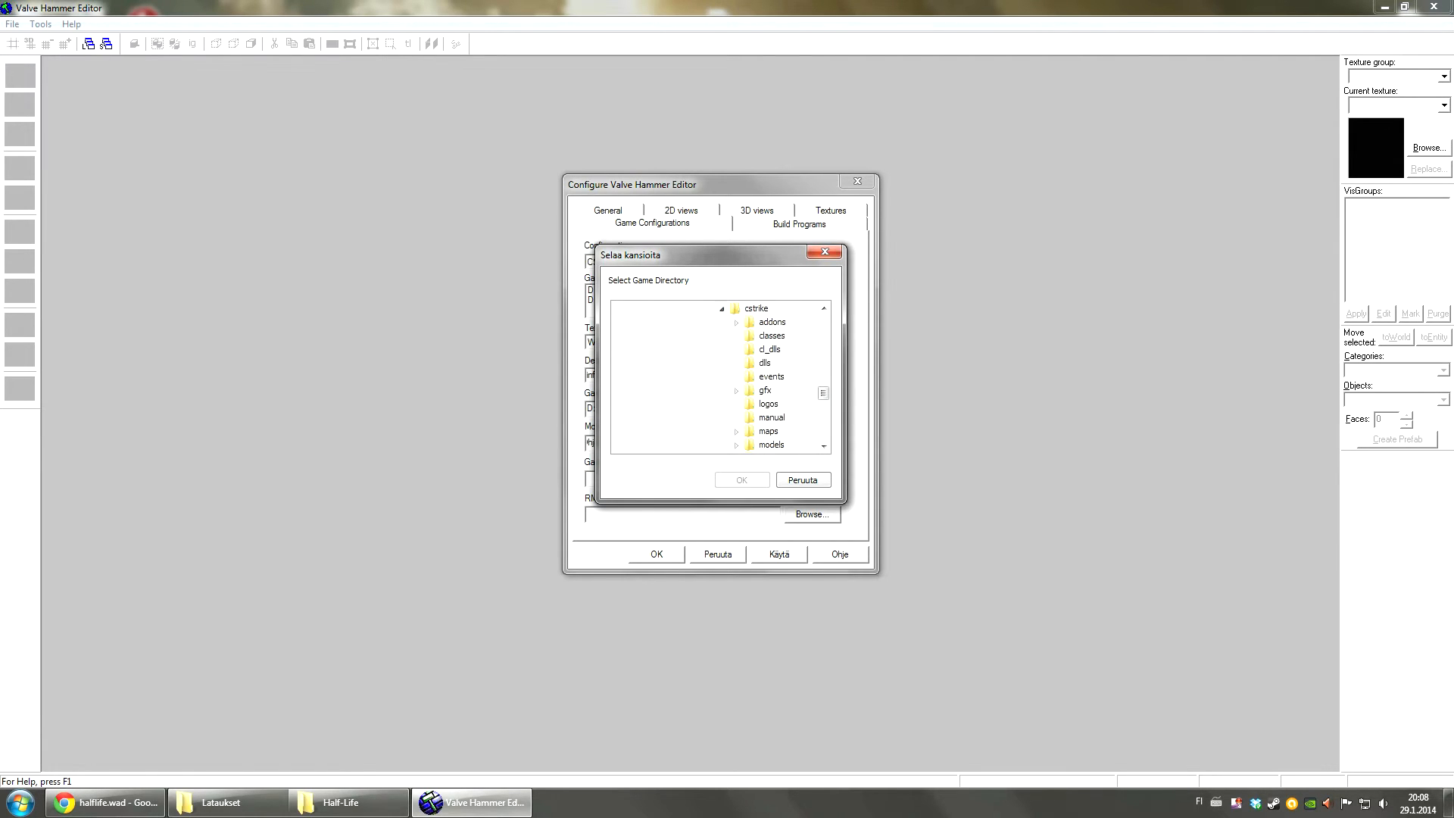
{"action": "left_click", "coordinate": [741, 479]}
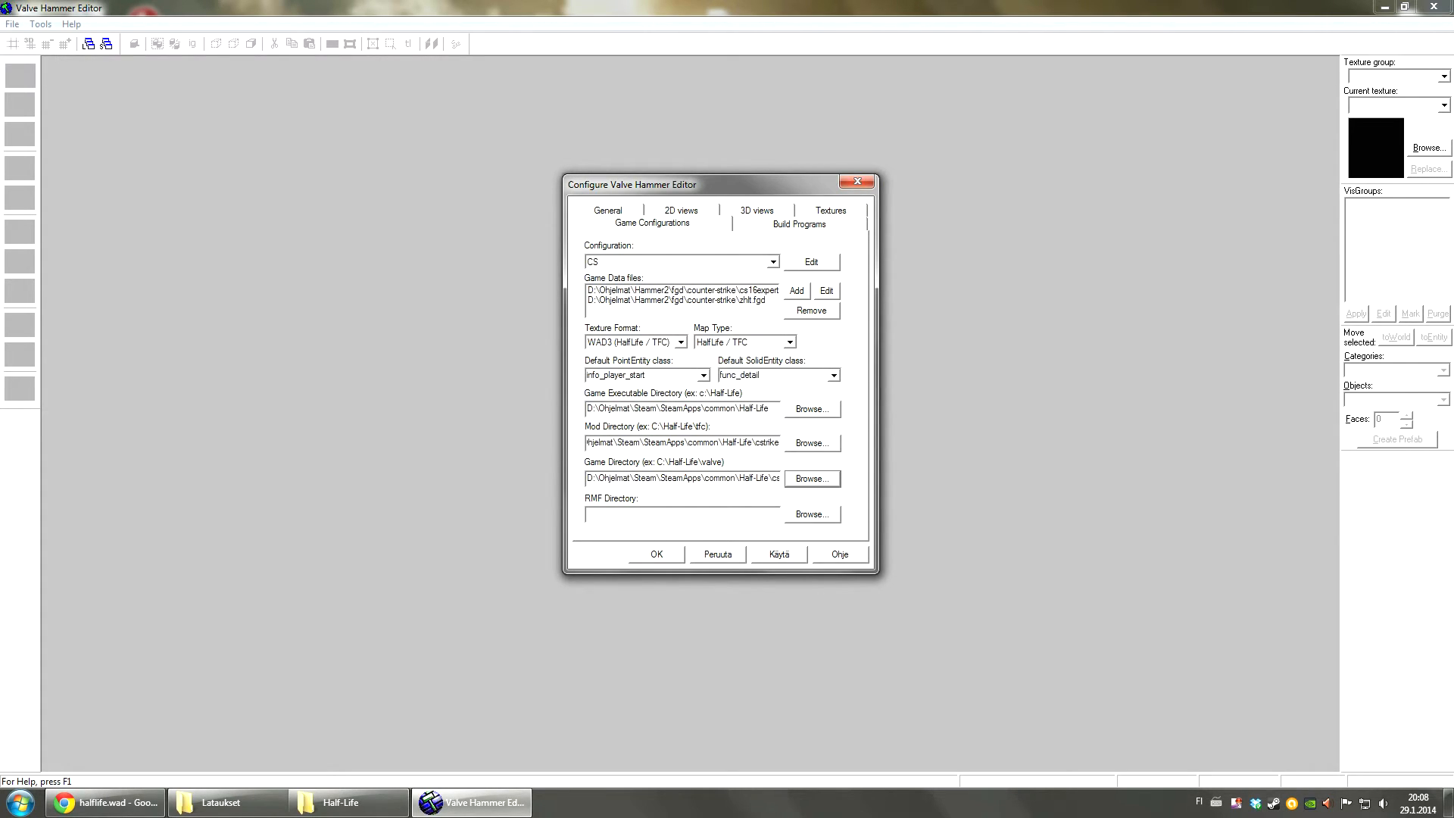
{"action": "left_click", "coordinate": [779, 554]}
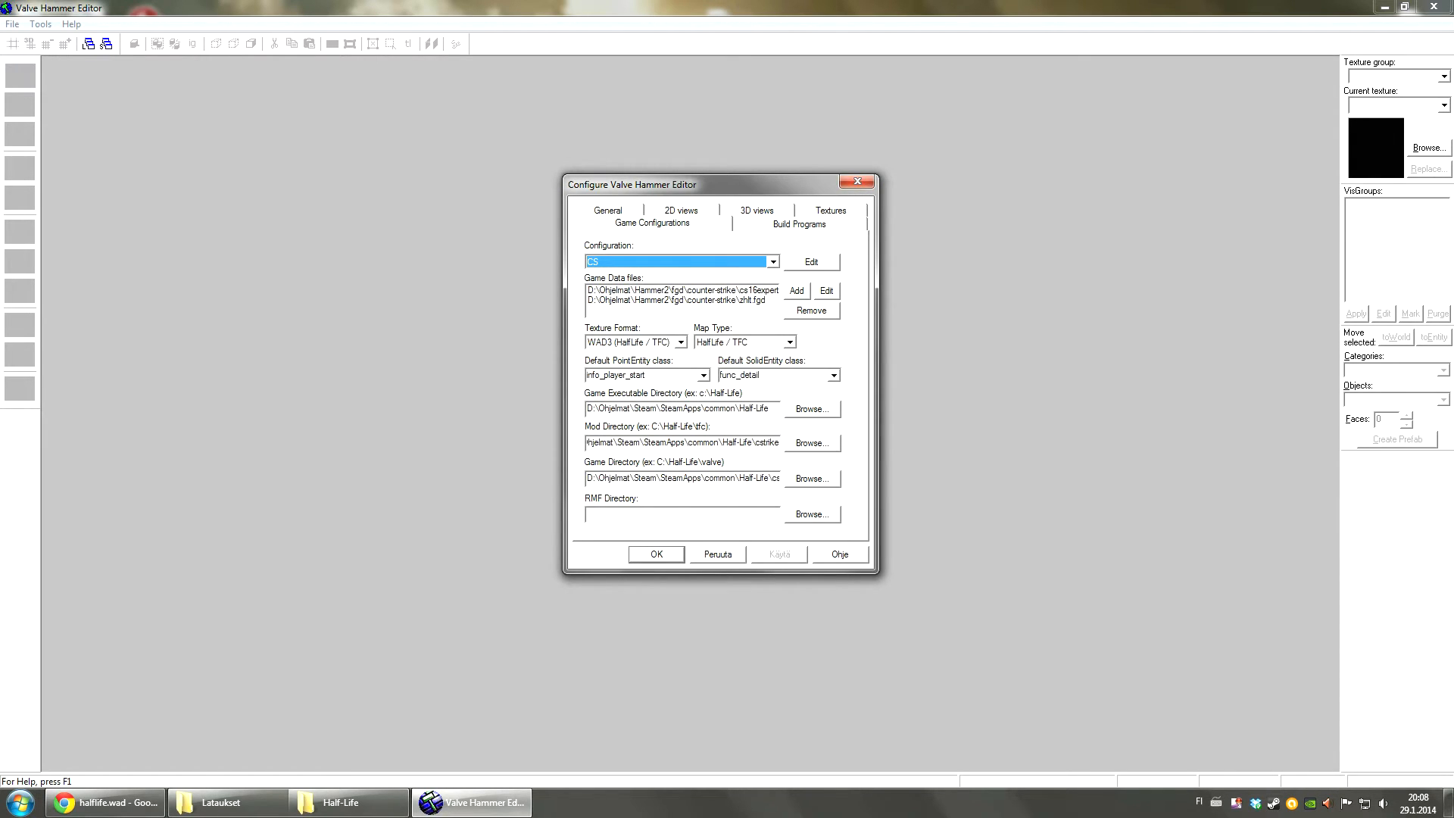
Step: Look over the build program settings and the 2D and 3D view settings
{"action": "key", "text": "ctrl+Tab"}
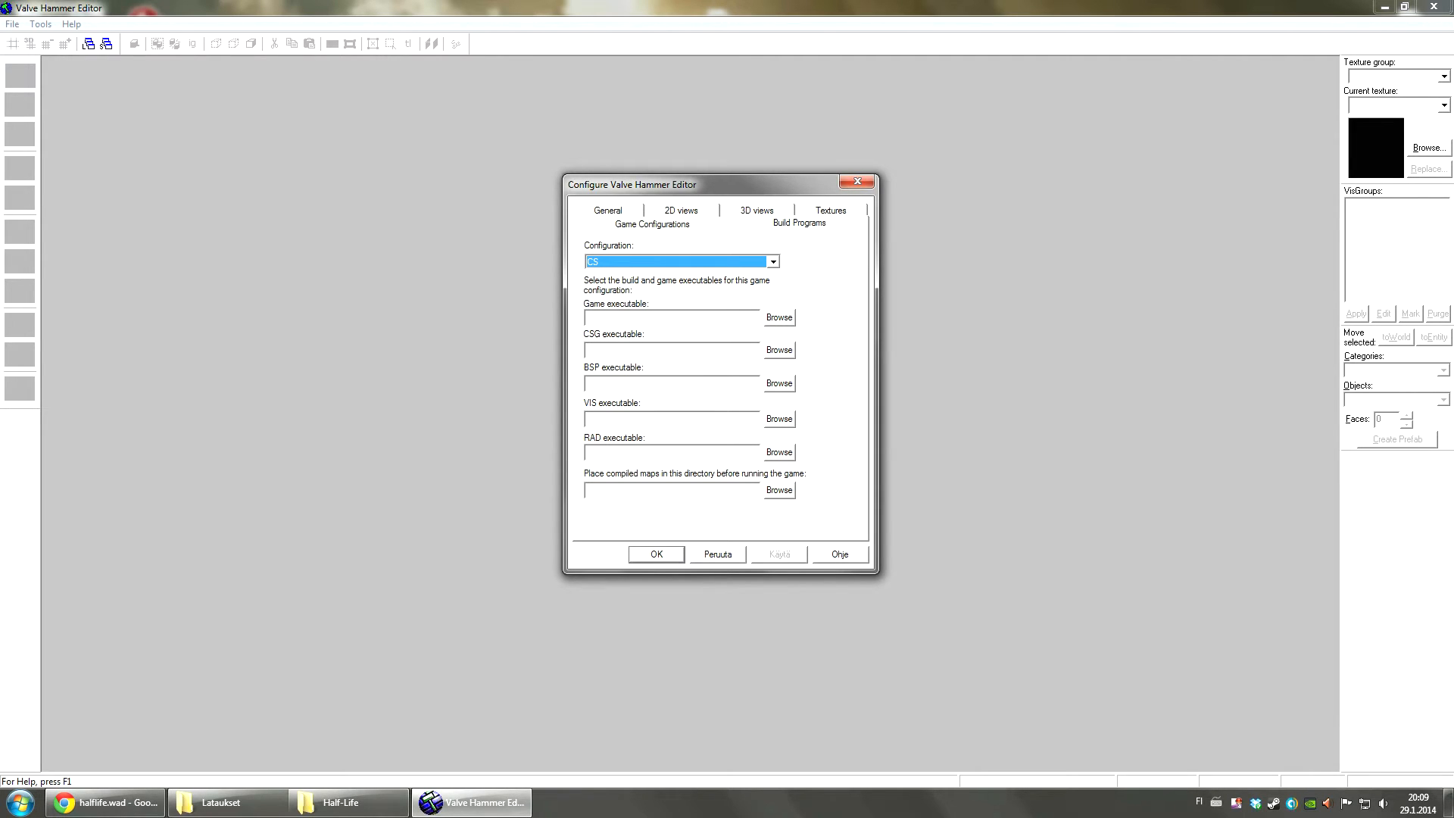
{"action": "key", "text": "ctrl+Tab"}
{"action": "left_click", "coordinate": [651, 210]}
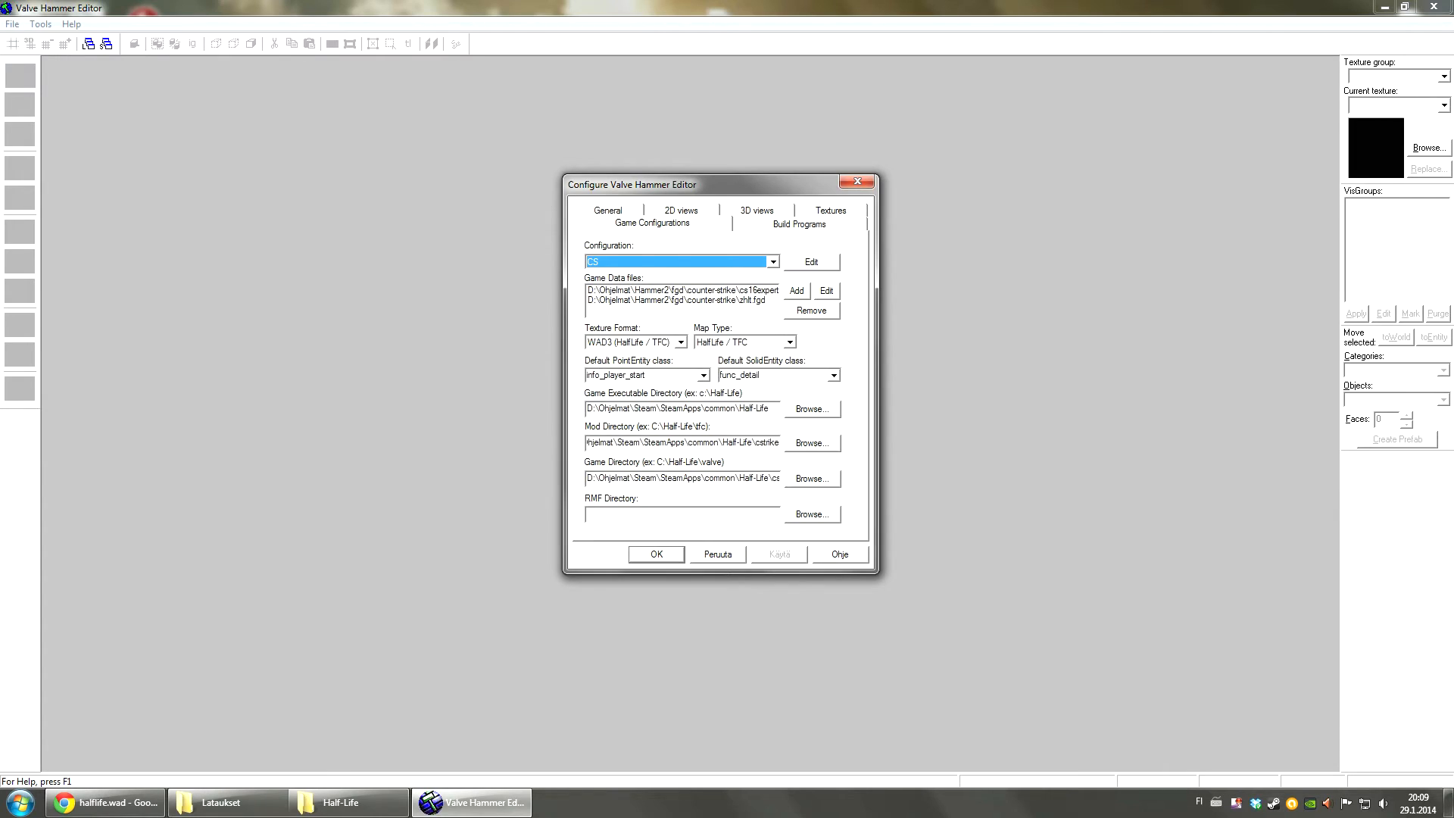
{"action": "left_click", "coordinate": [680, 211]}
{"action": "key", "text": "ctrl+Tab"}
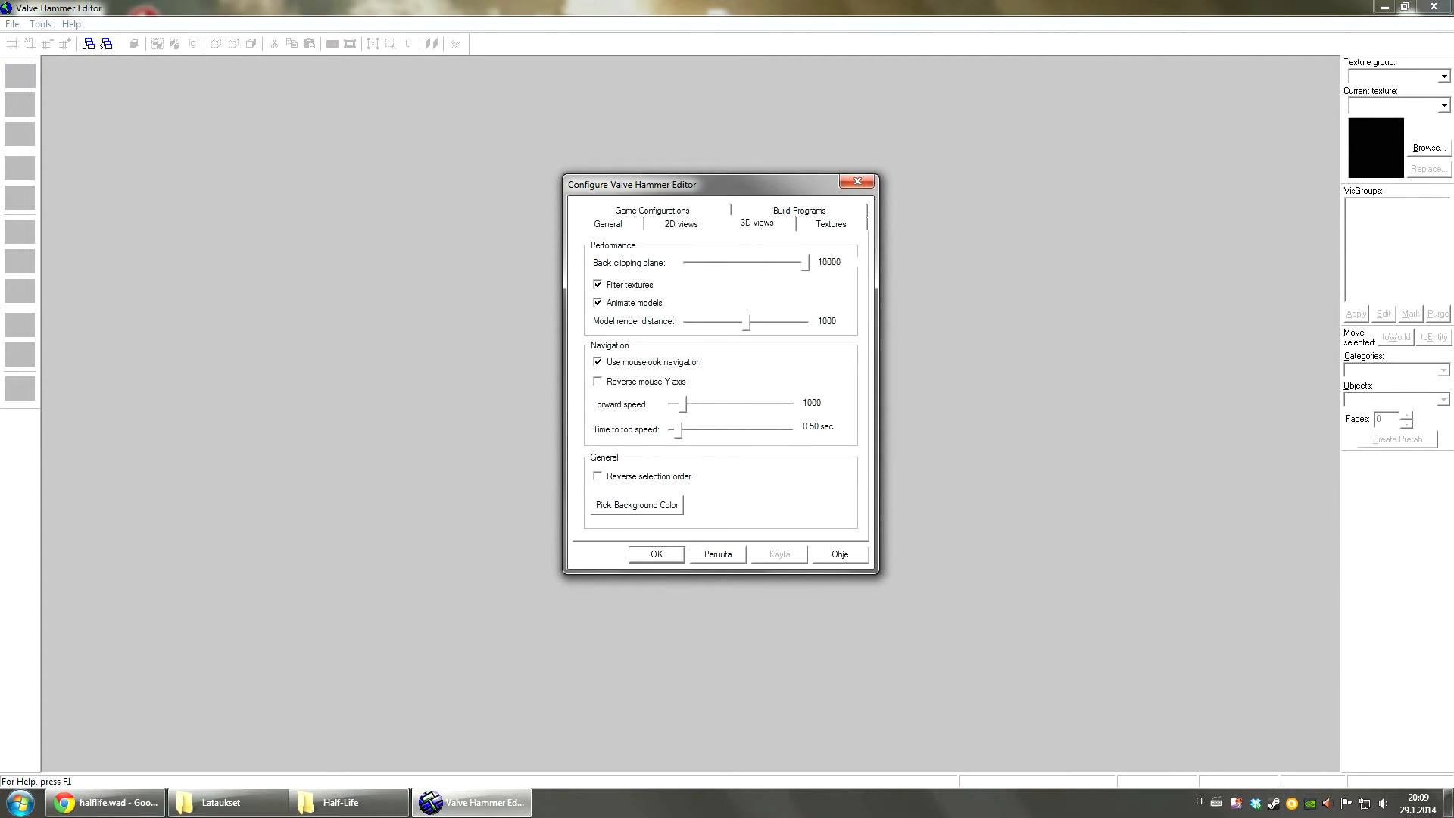
{"action": "key", "text": "ctrl+shift+Tab"}
Step: In the 3D view settings, set the back clipping plane to 10000 and the model render distance to its maximum
{"action": "key", "text": "ctrl+Tab"}
{"action": "mouse_move", "coordinate": [805, 263]}
{"action": "left_mouse_down"}
{"action": "mouse_move", "coordinate": [697, 262]}
{"action": "mouse_move", "coordinate": [805, 263]}
{"action": "left_mouse_up"}
{"action": "mouse_move", "coordinate": [805, 263]}
{"action": "left_mouse_down"}
{"action": "mouse_move", "coordinate": [697, 262]}
{"action": "mouse_move", "coordinate": [805, 263]}
{"action": "left_mouse_up"}
{"action": "left_click_drag", "start_coordinate": [747, 322], "coordinate": [805, 321]}
{"action": "mouse_move", "coordinate": [805, 322]}
{"action": "left_mouse_down"}
{"action": "mouse_move", "coordinate": [782, 321]}
{"action": "mouse_move", "coordinate": [805, 322]}
{"action": "left_mouse_up"}
{"action": "mouse_move", "coordinate": [805, 261]}
{"action": "left_mouse_down"}
{"action": "mouse_move", "coordinate": [759, 262]}
{"action": "mouse_move", "coordinate": [805, 262]}
{"action": "left_mouse_up"}
{"action": "mouse_move", "coordinate": [805, 321]}
{"action": "left_mouse_down"}
{"action": "mouse_move", "coordinate": [777, 321]}
{"action": "mouse_move", "coordinate": [805, 321]}
{"action": "left_mouse_up"}
Step: Remove the zhlt.wad entry of the old Valve Hammer Editor folder from the texture files list
{"action": "key", "text": "ctrl+Tab"}
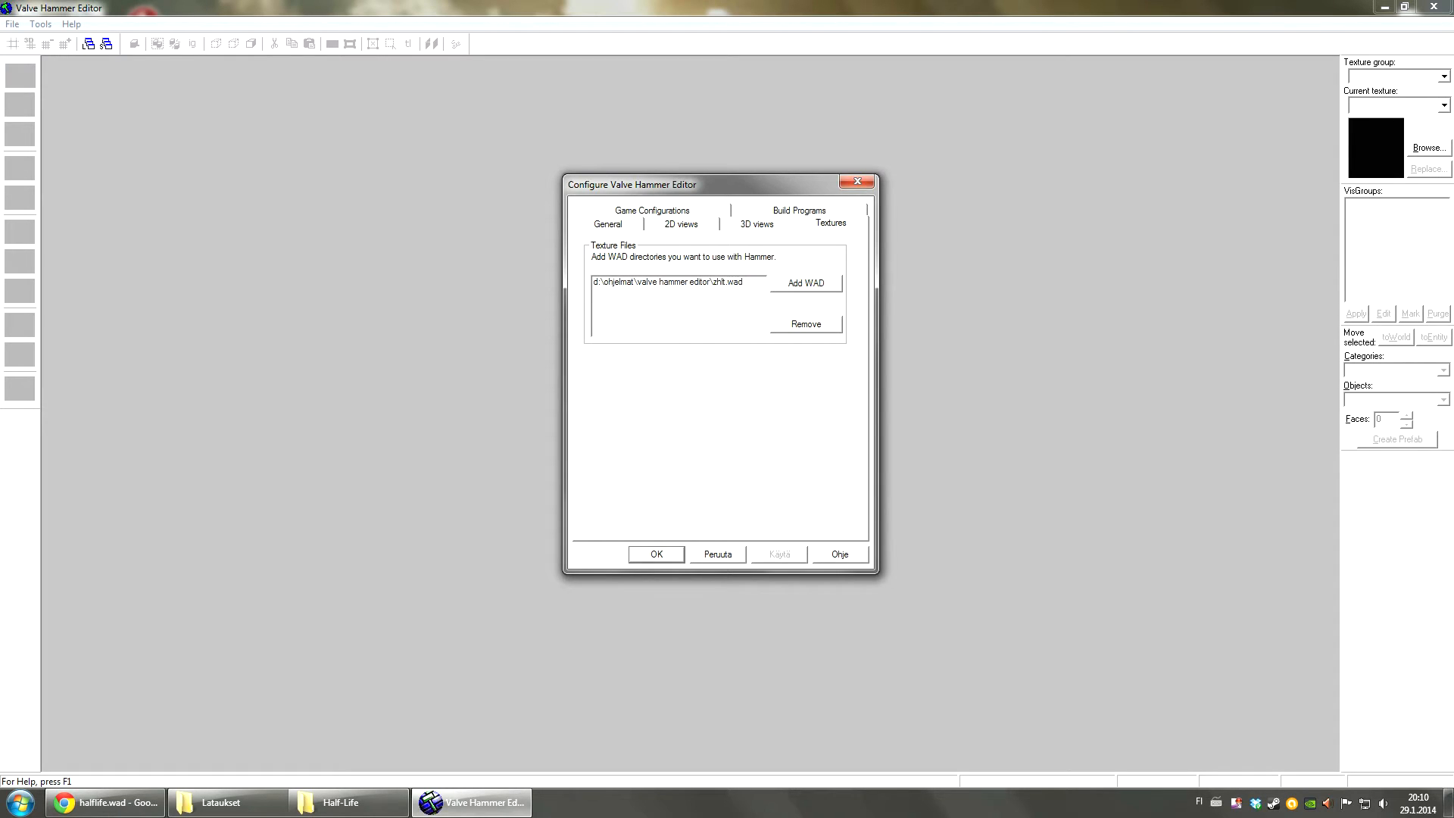
{"action": "left_click", "coordinate": [677, 281]}
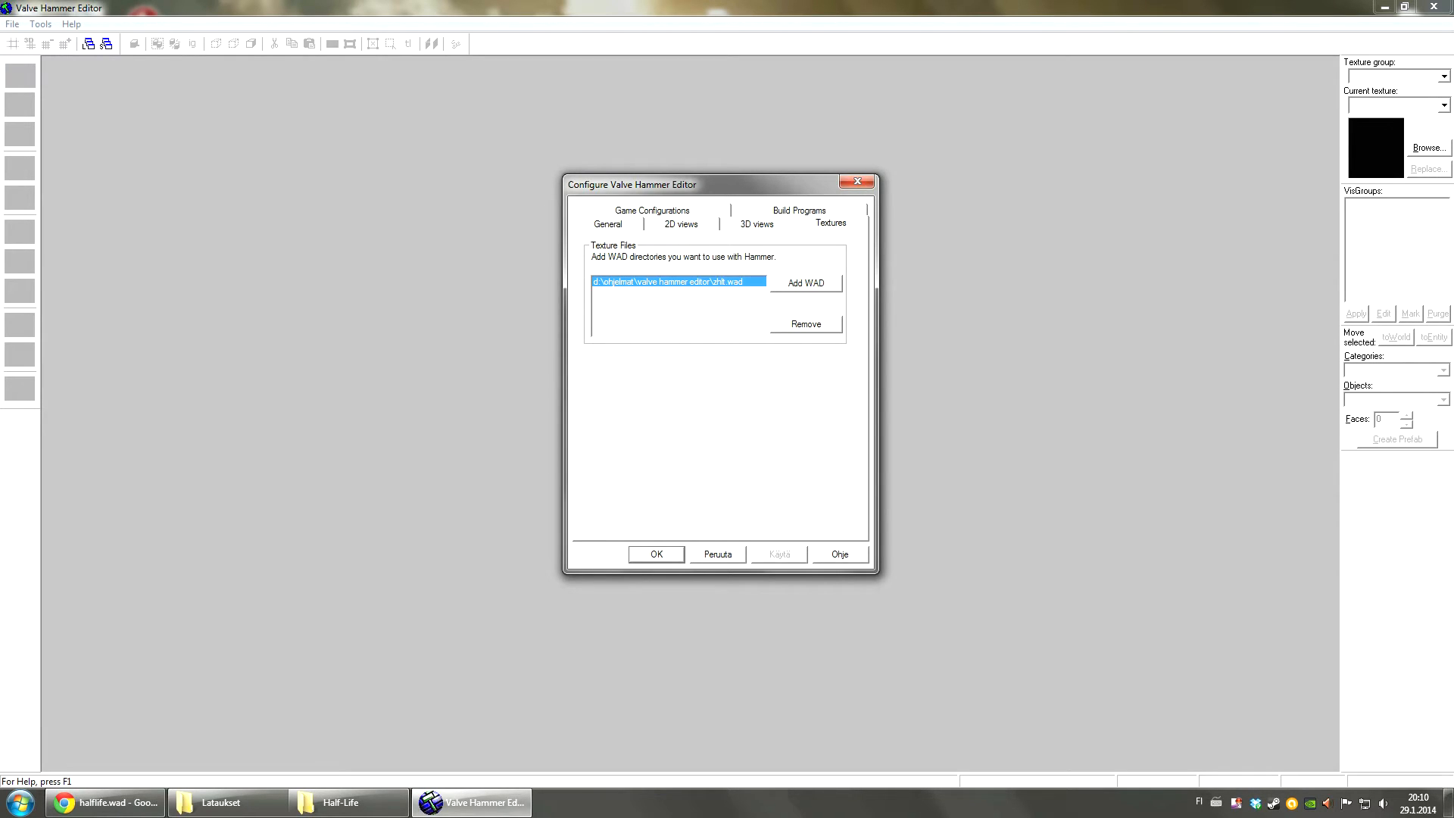
{"action": "left_click", "coordinate": [805, 323]}
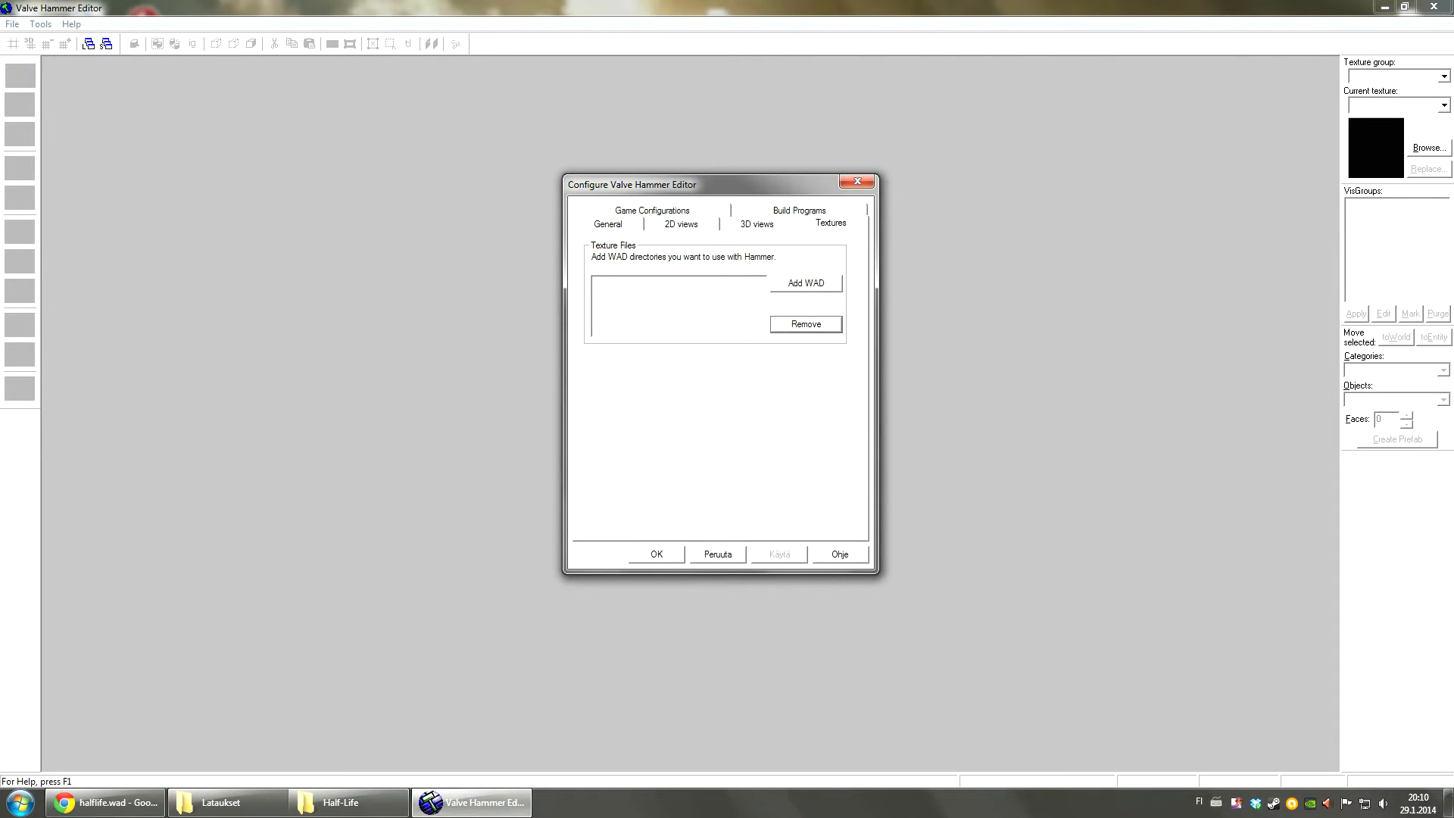
Step: Add halflife.wad and zhlt.wad from the Hammer2 folder to the texture files list
{"action": "left_click", "coordinate": [805, 282]}
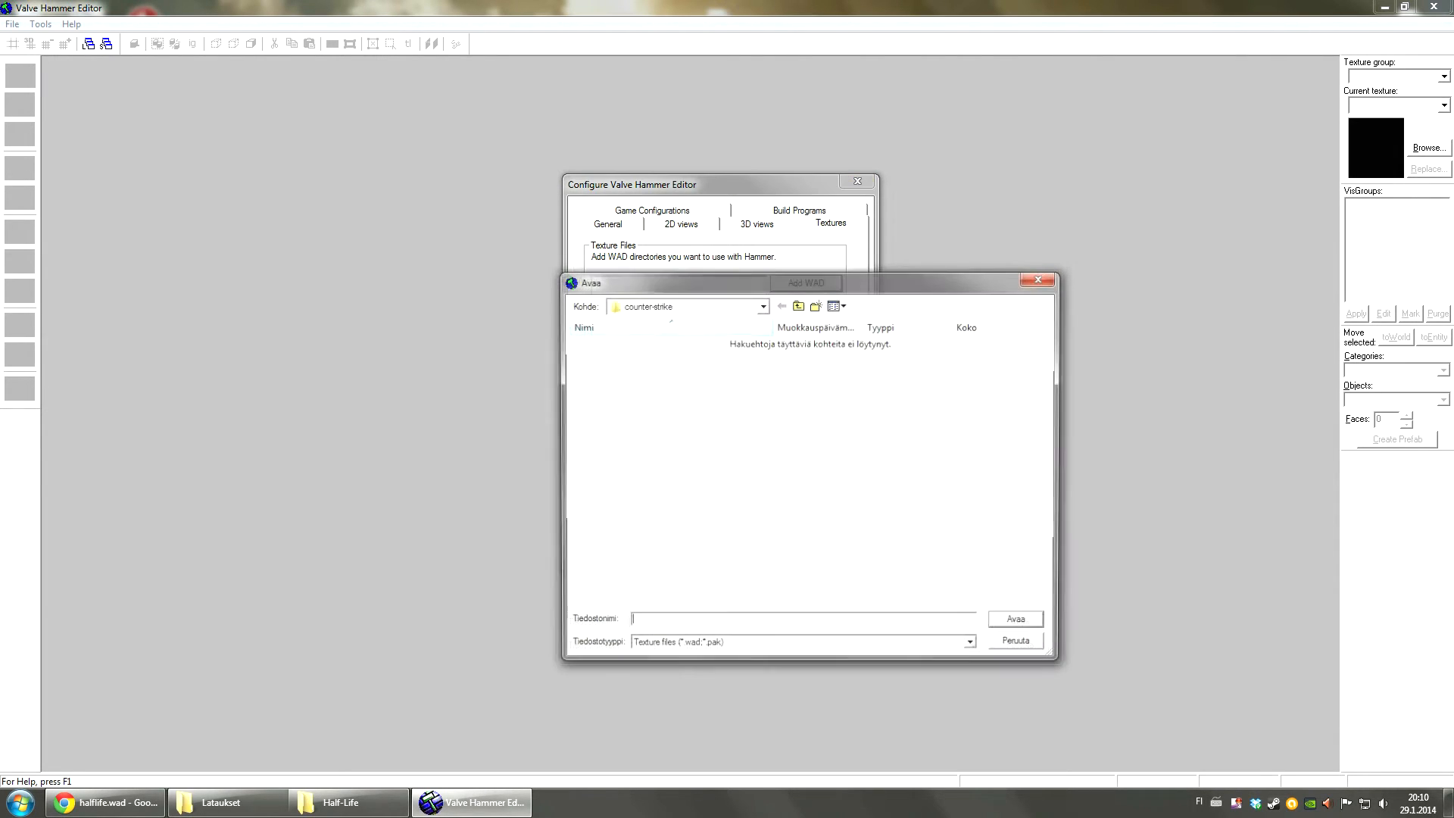
{"action": "left_click", "coordinate": [686, 305]}
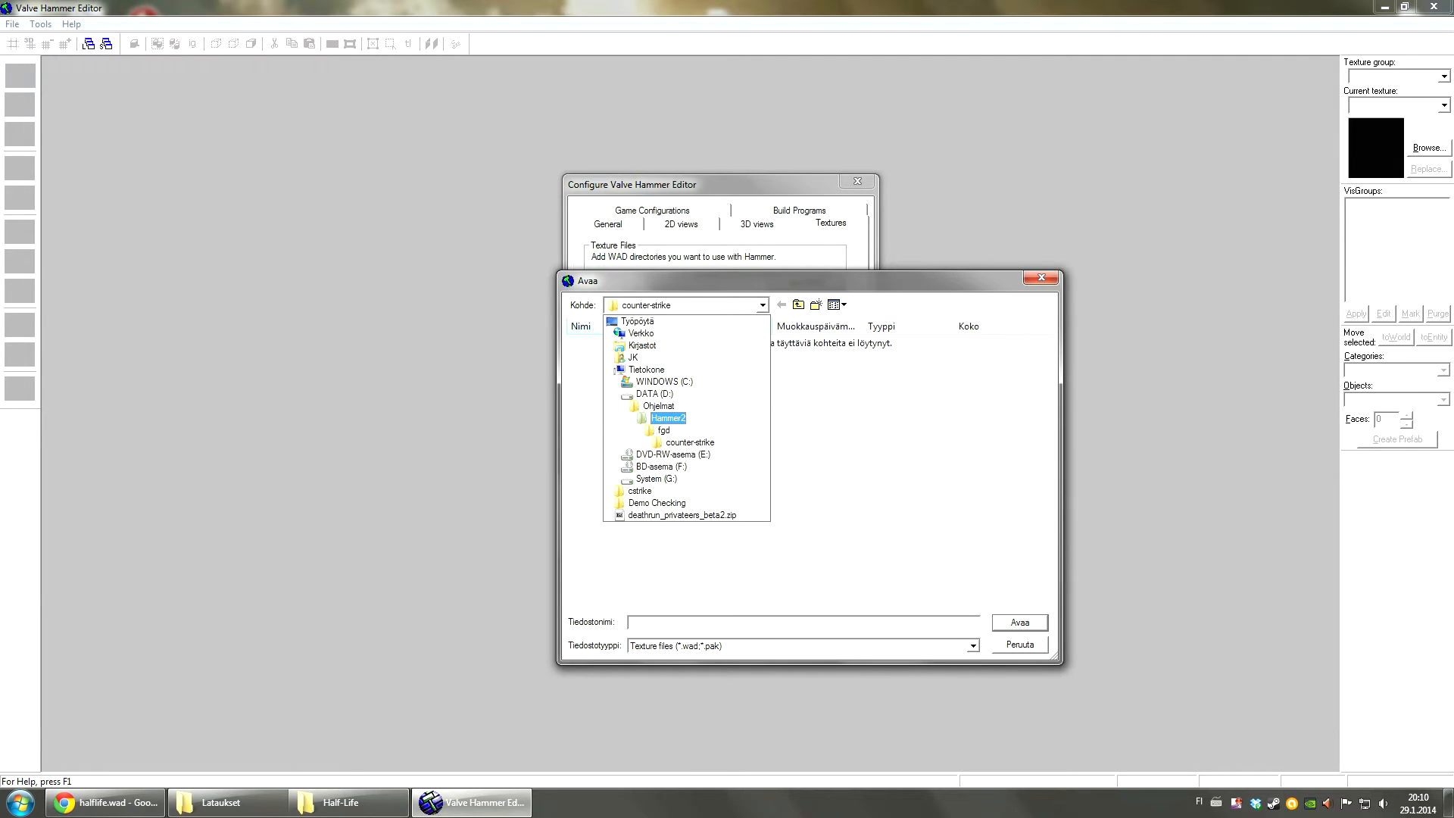
{"action": "left_click", "coordinate": [667, 417]}
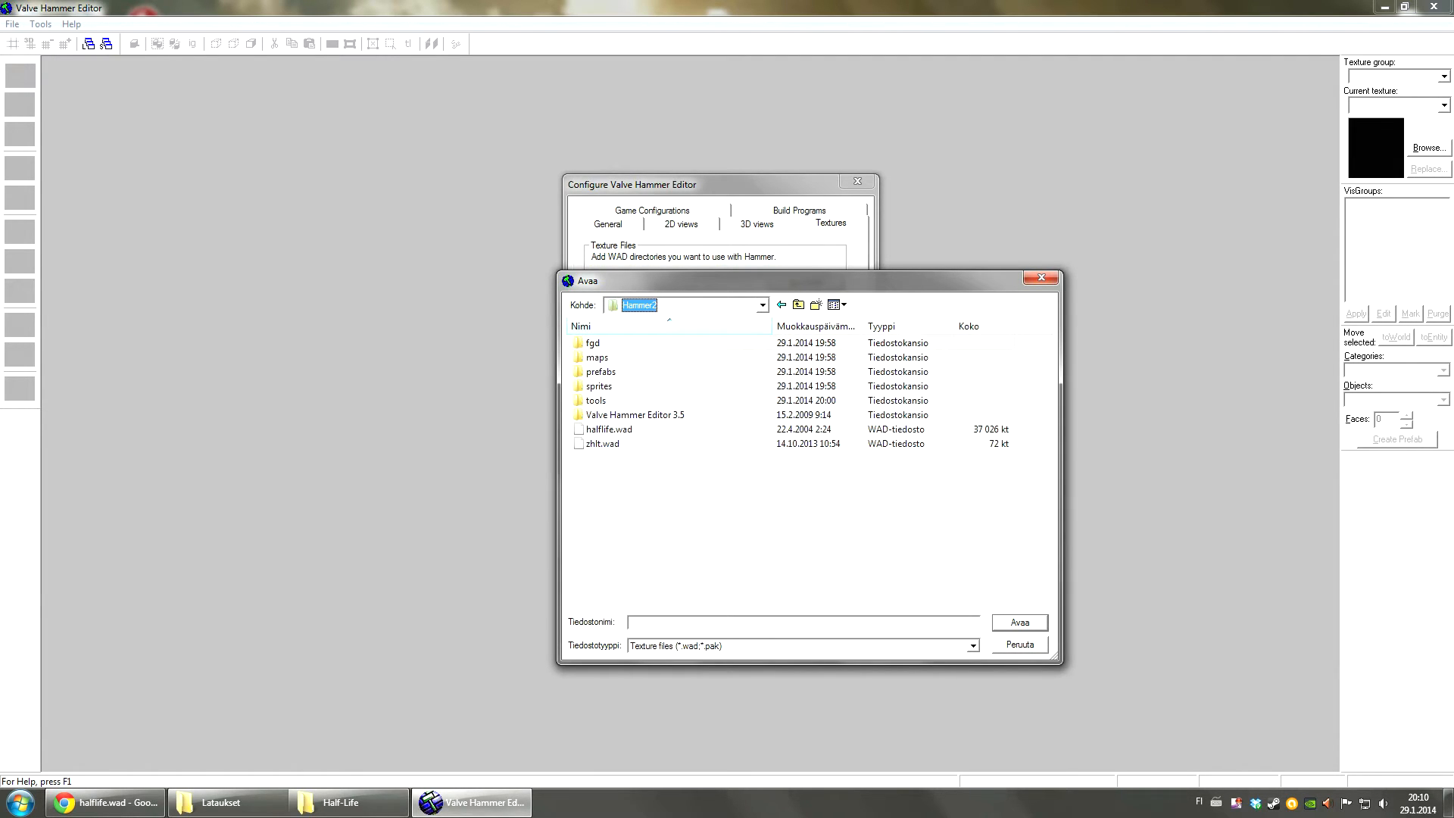
{"action": "left_click", "coordinate": [725, 429]}
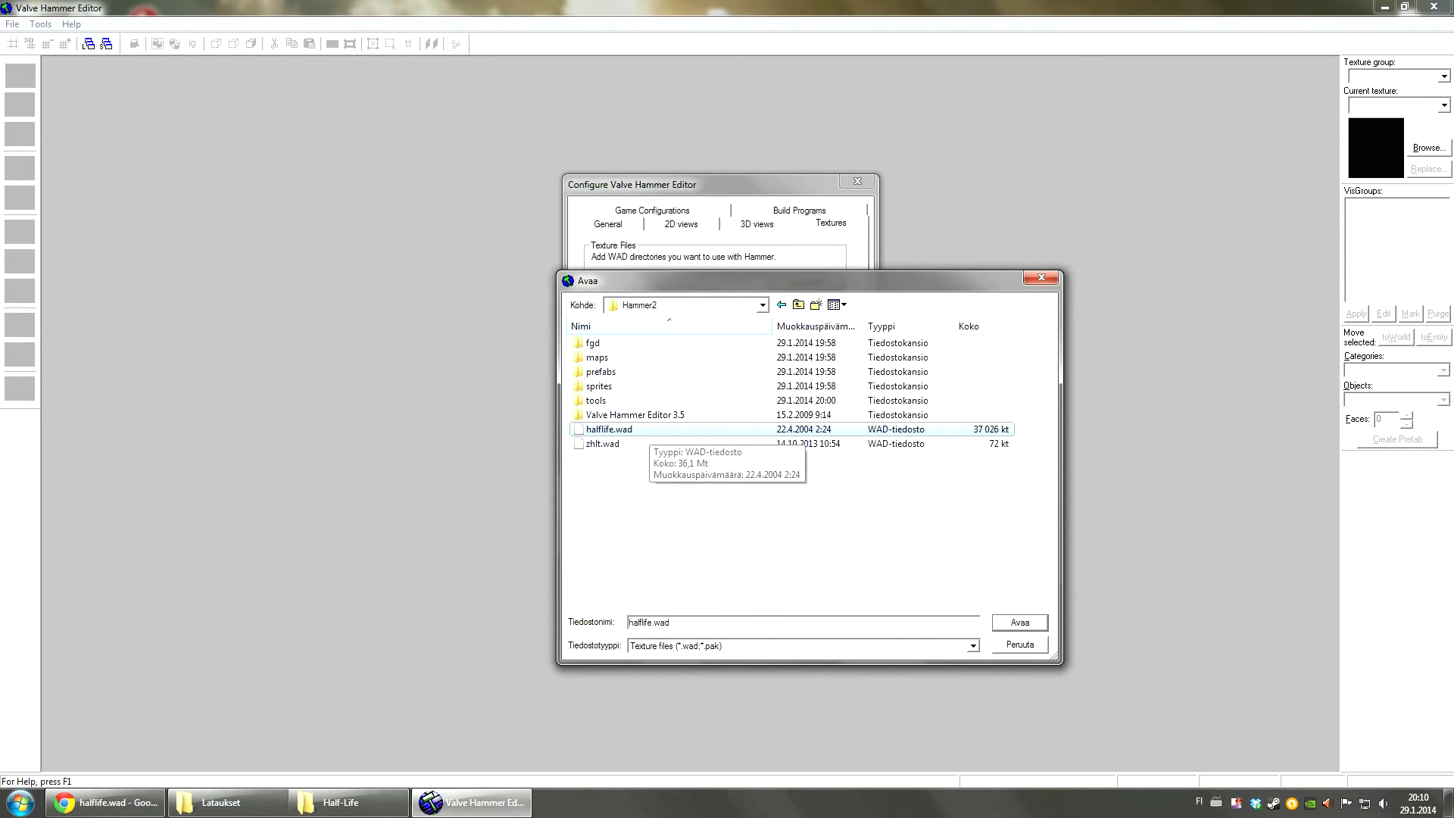
{"action": "left_click", "coordinate": [705, 443], "text": "ctrl"}
{"action": "left_click", "coordinate": [704, 429]}
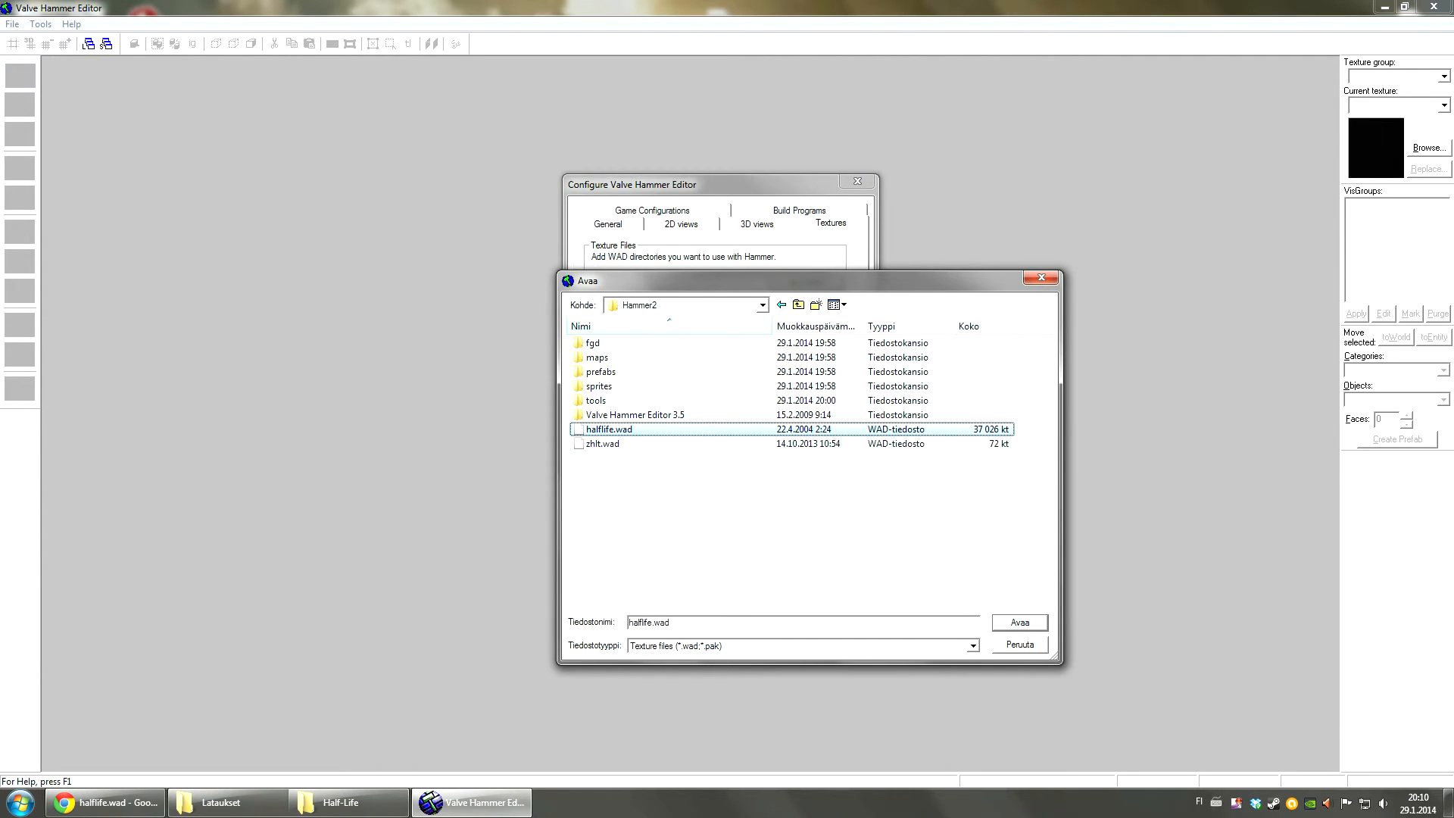
{"action": "left_click", "coordinate": [704, 442], "text": "ctrl"}
{"action": "key", "text": "Return"}
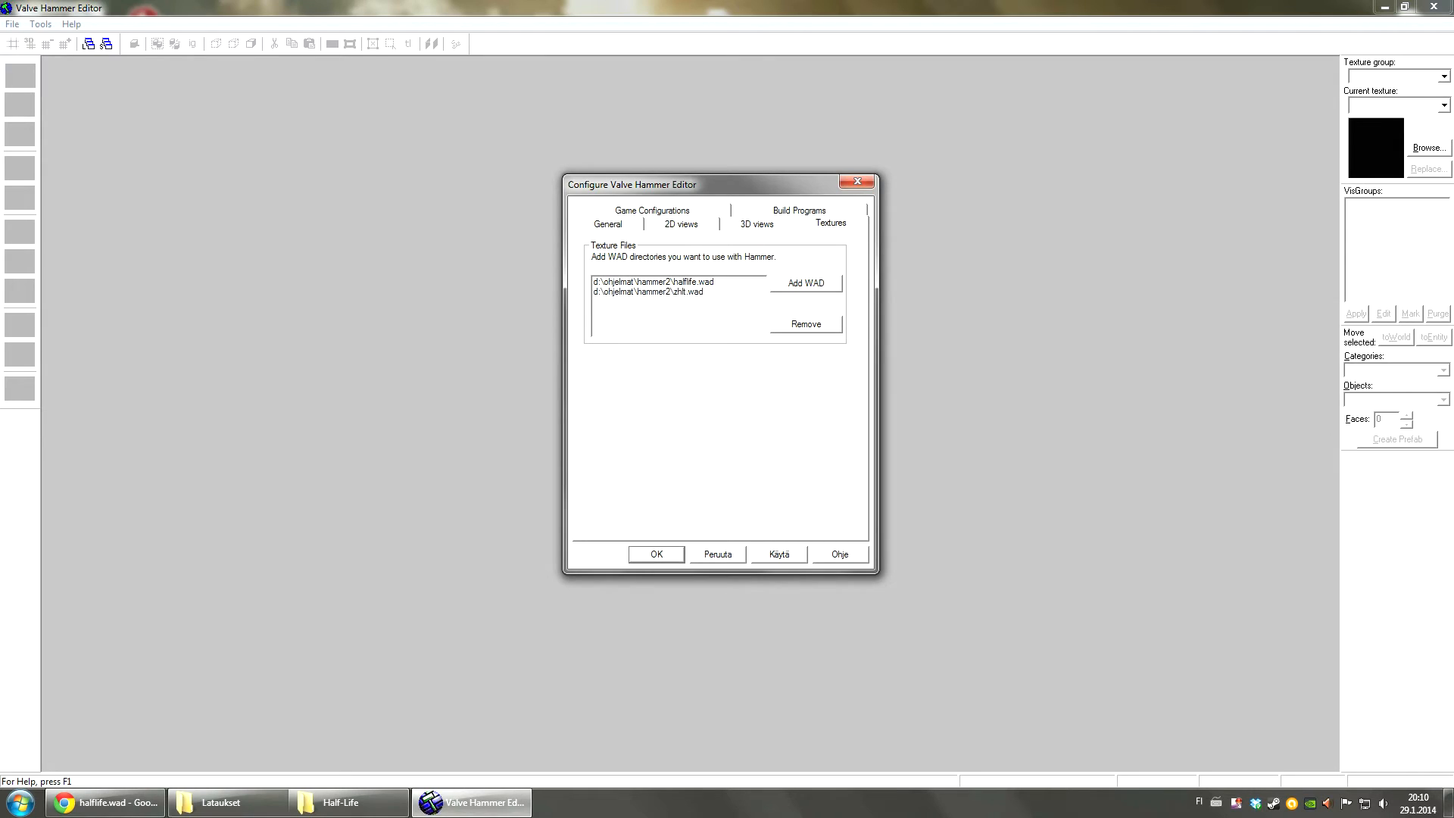
Step: Check the added WAD entries and look over the 3D view, game configuration and build program settings
{"action": "left_click", "coordinate": [678, 281]}
{"action": "left_click", "coordinate": [678, 292]}
{"action": "left_click", "coordinate": [677, 281]}
{"action": "left_click", "coordinate": [678, 291]}
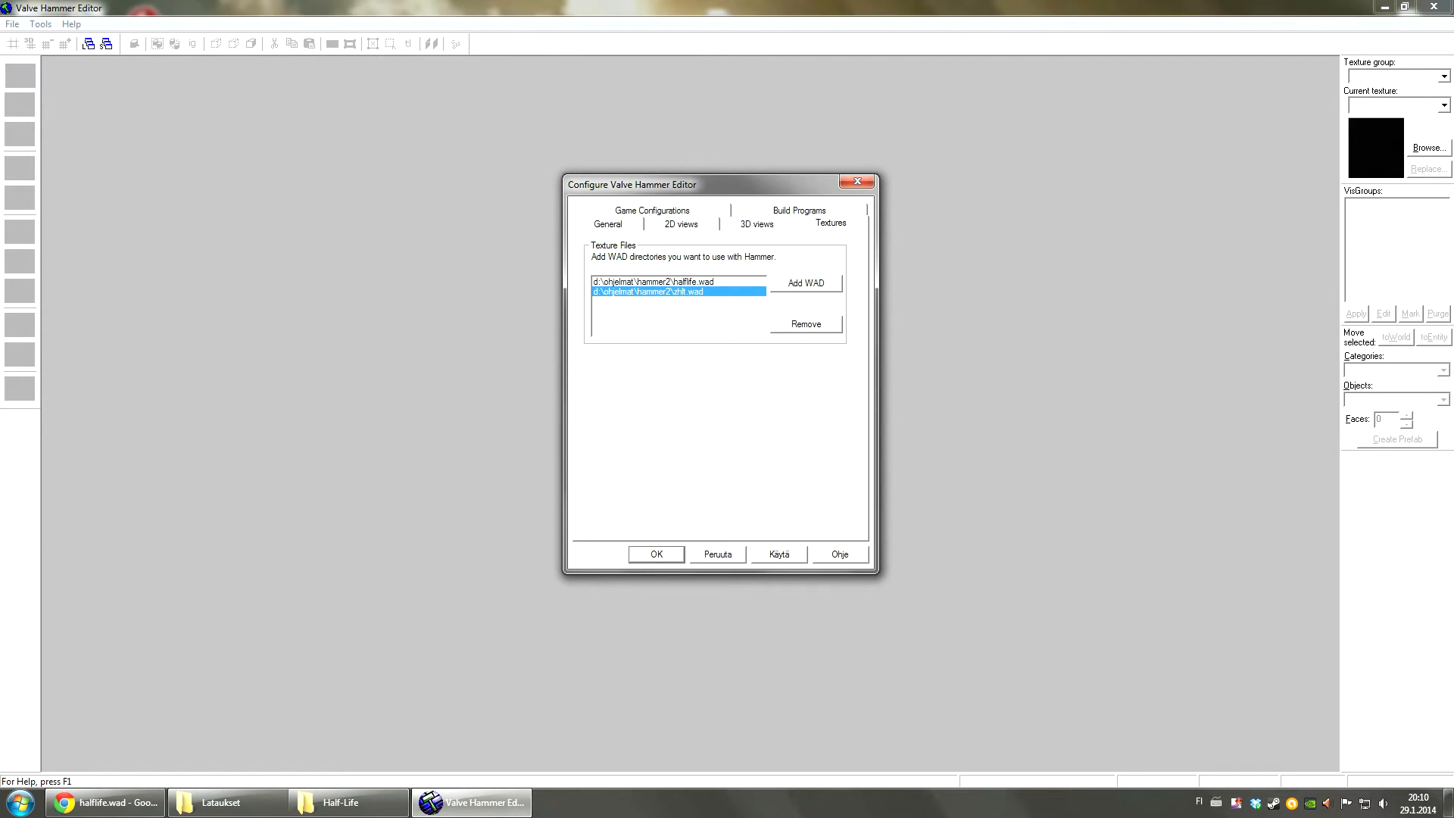
{"action": "left_click", "coordinate": [757, 224]}
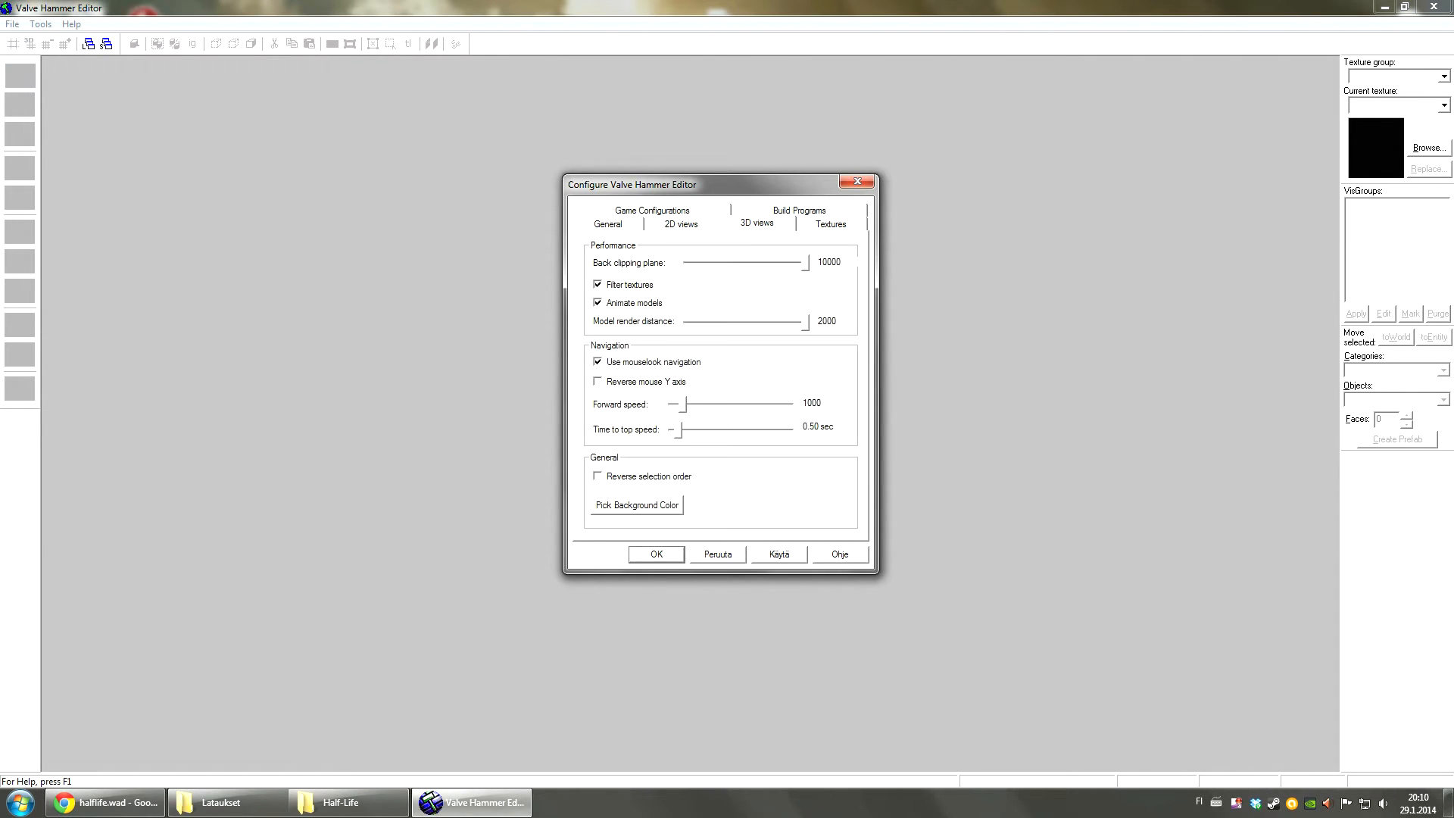
{"action": "left_click", "coordinate": [798, 210]}
{"action": "left_click", "coordinate": [652, 223]}
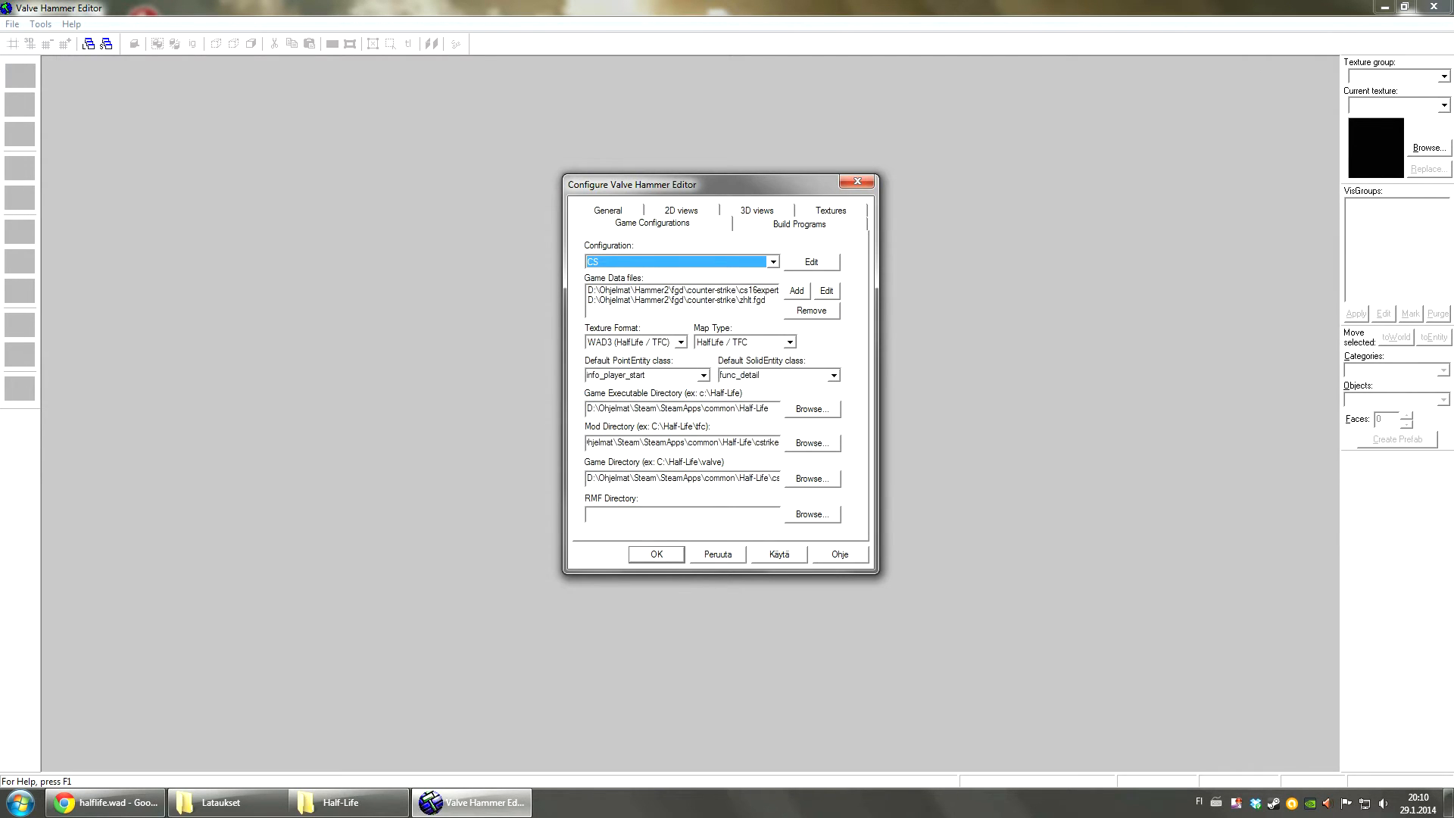
{"action": "left_click", "coordinate": [799, 223]}
Step: Accept the configuration changes, dismiss the notes about removed texture files, and exit the editor
{"action": "key", "text": "Return"}
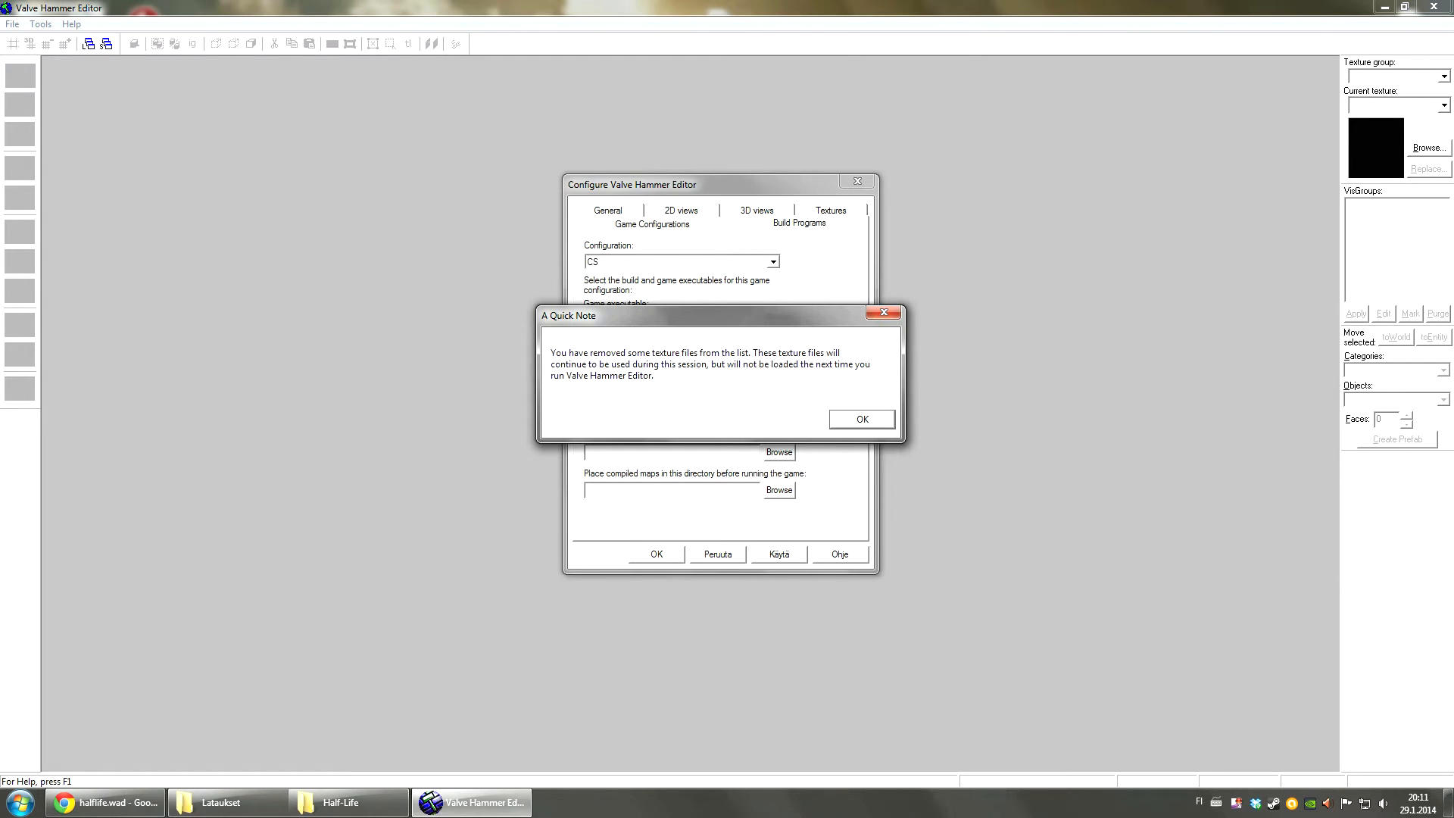
{"action": "key", "text": "Return"}
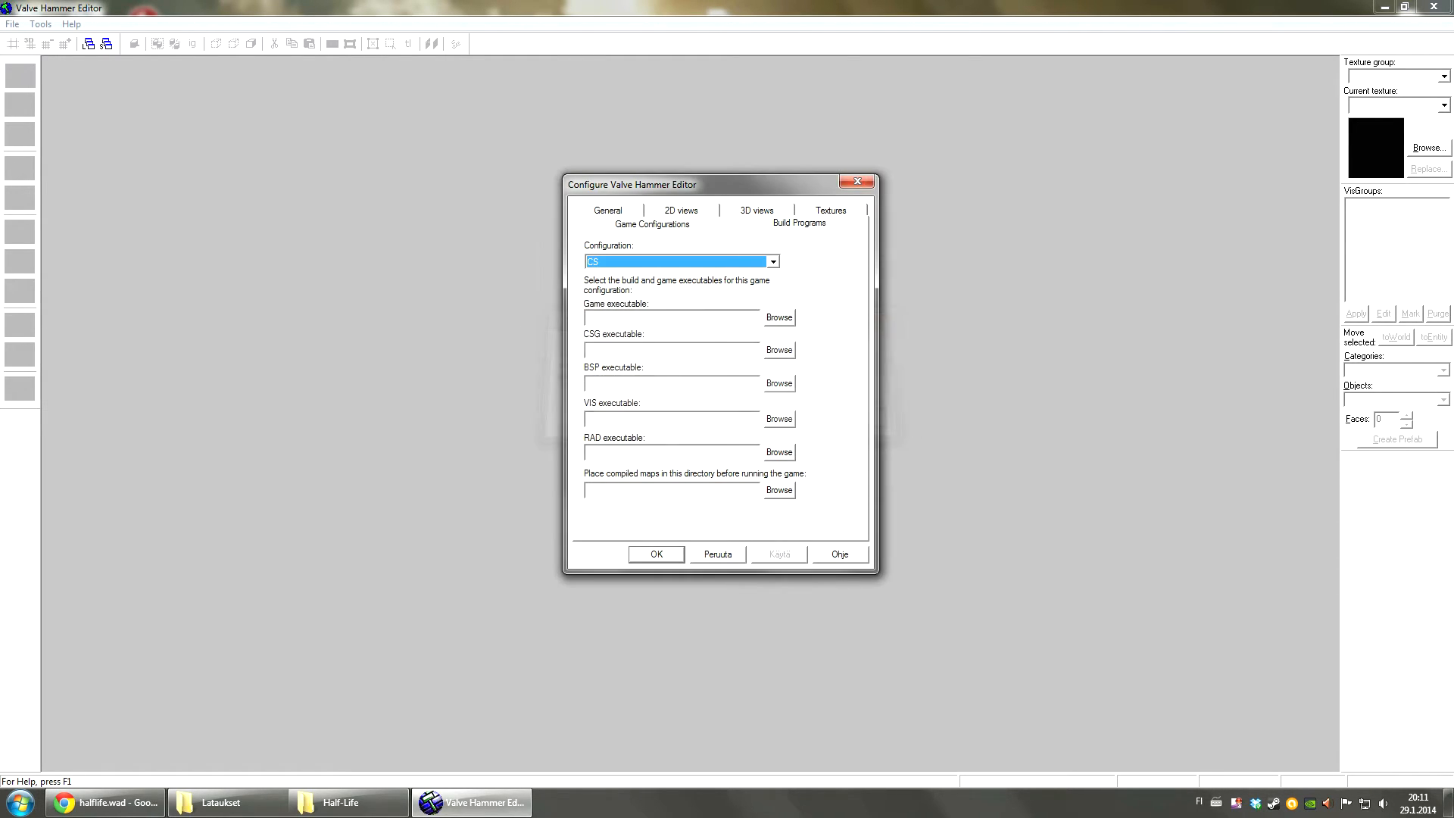
{"action": "key", "text": "Return"}
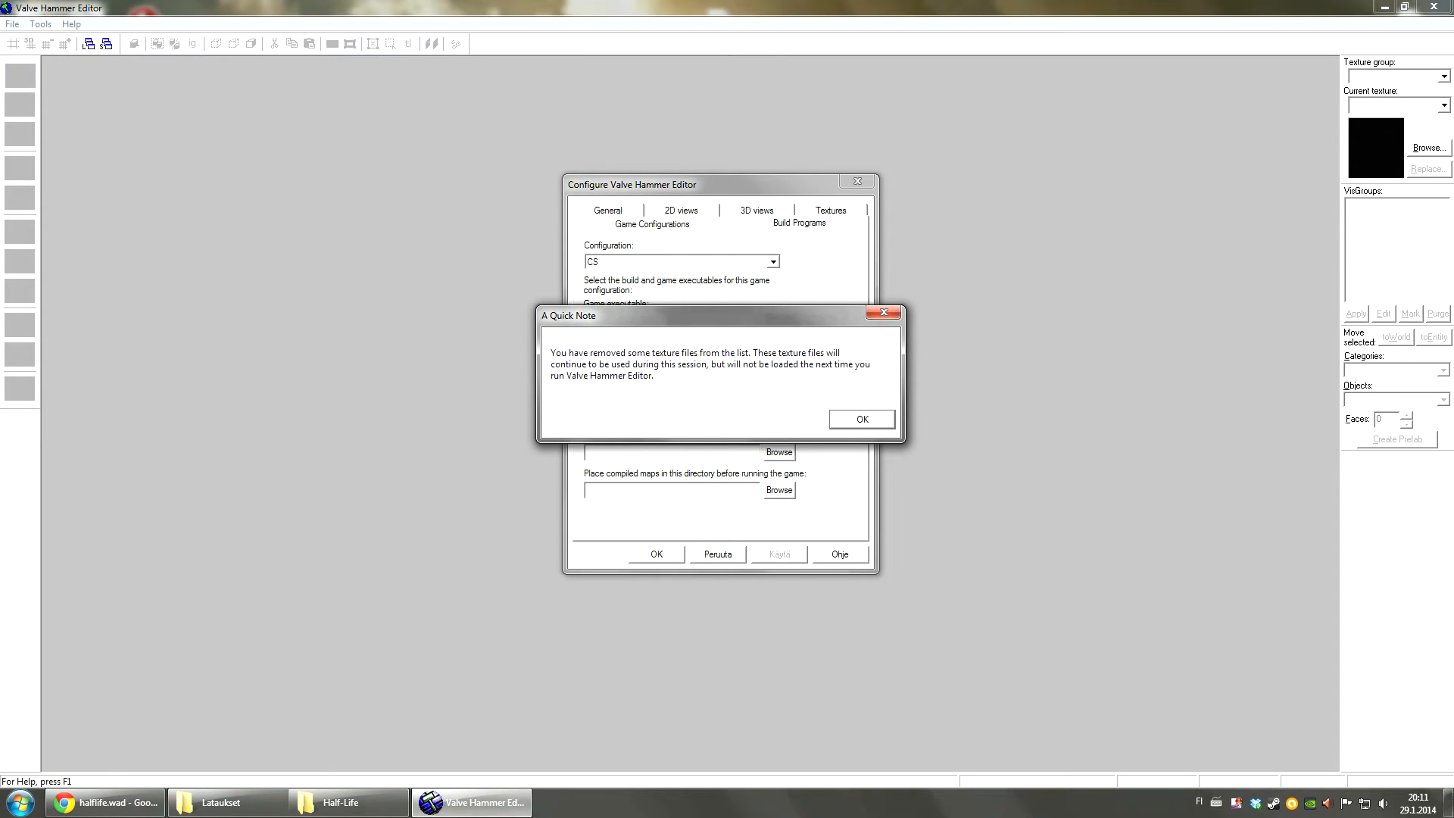
{"action": "key", "text": "Return"}
{"action": "key", "text": "alt"}
{"action": "key", "text": "f"}
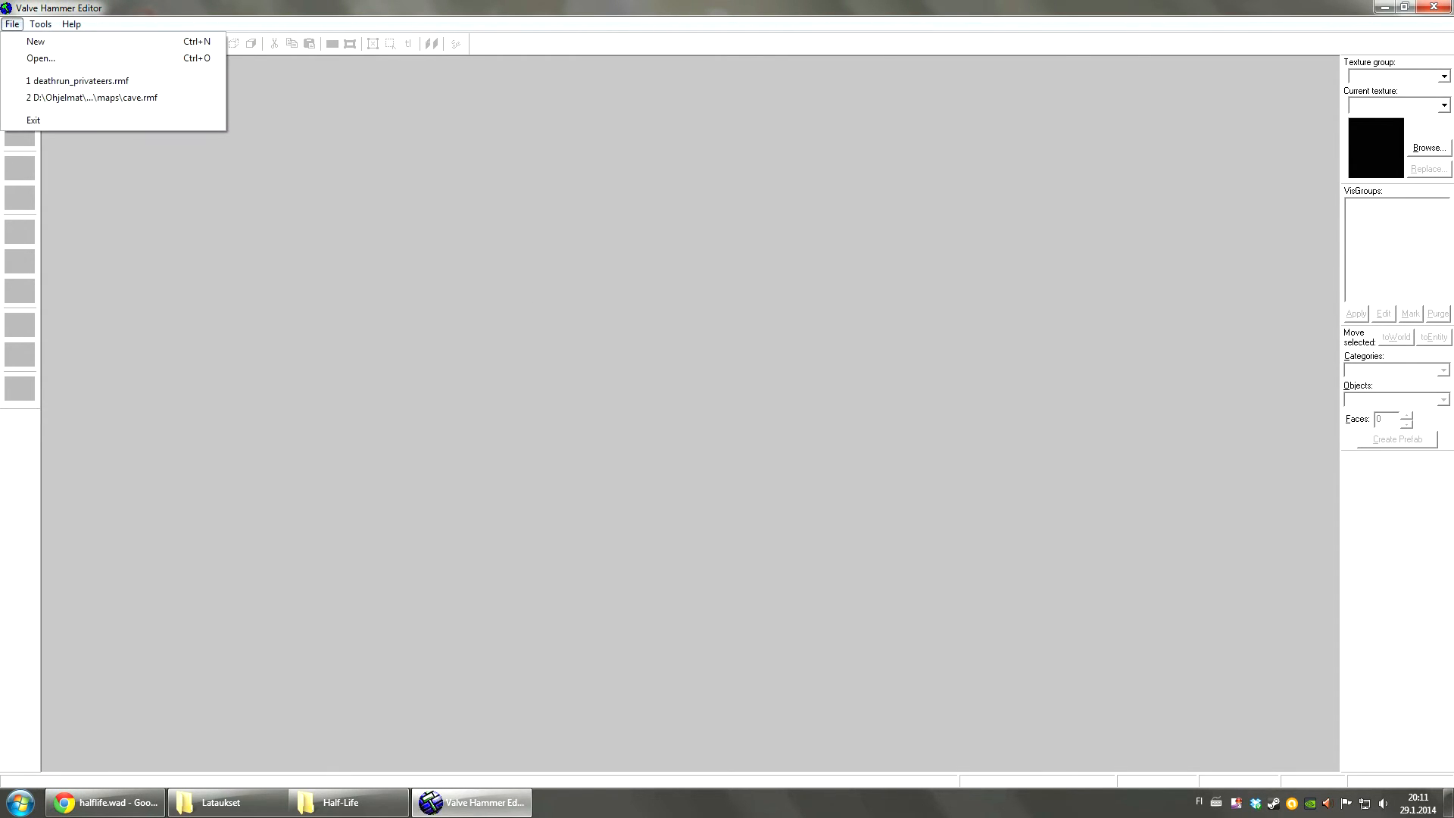
{"action": "key", "text": "x"}
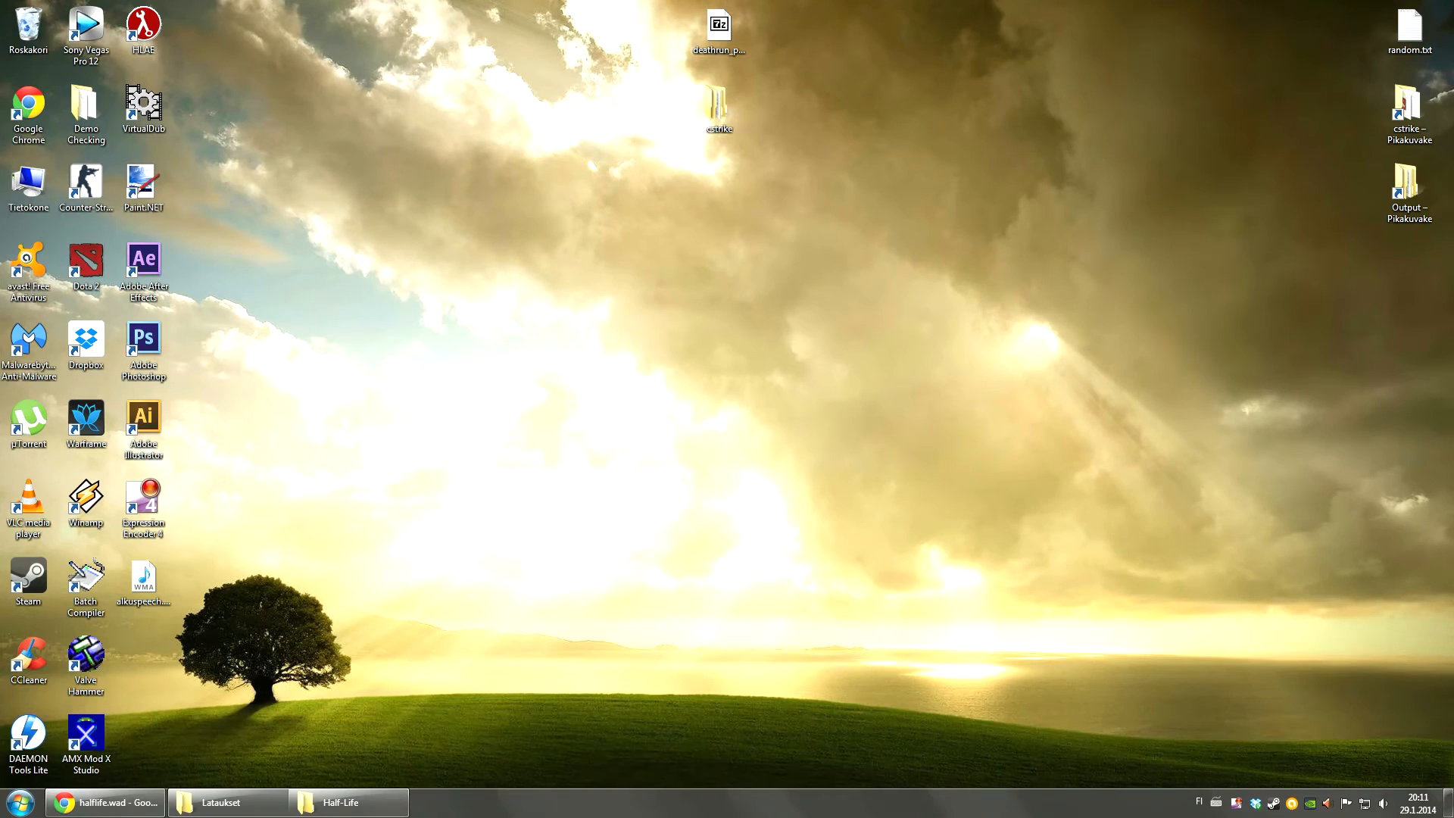
Step: Restart the editor, first from its desktop shortcut and again from hammer.exe in D:\Ohjelmat\Hammer2
{"action": "double_click", "coordinate": [85, 659]}
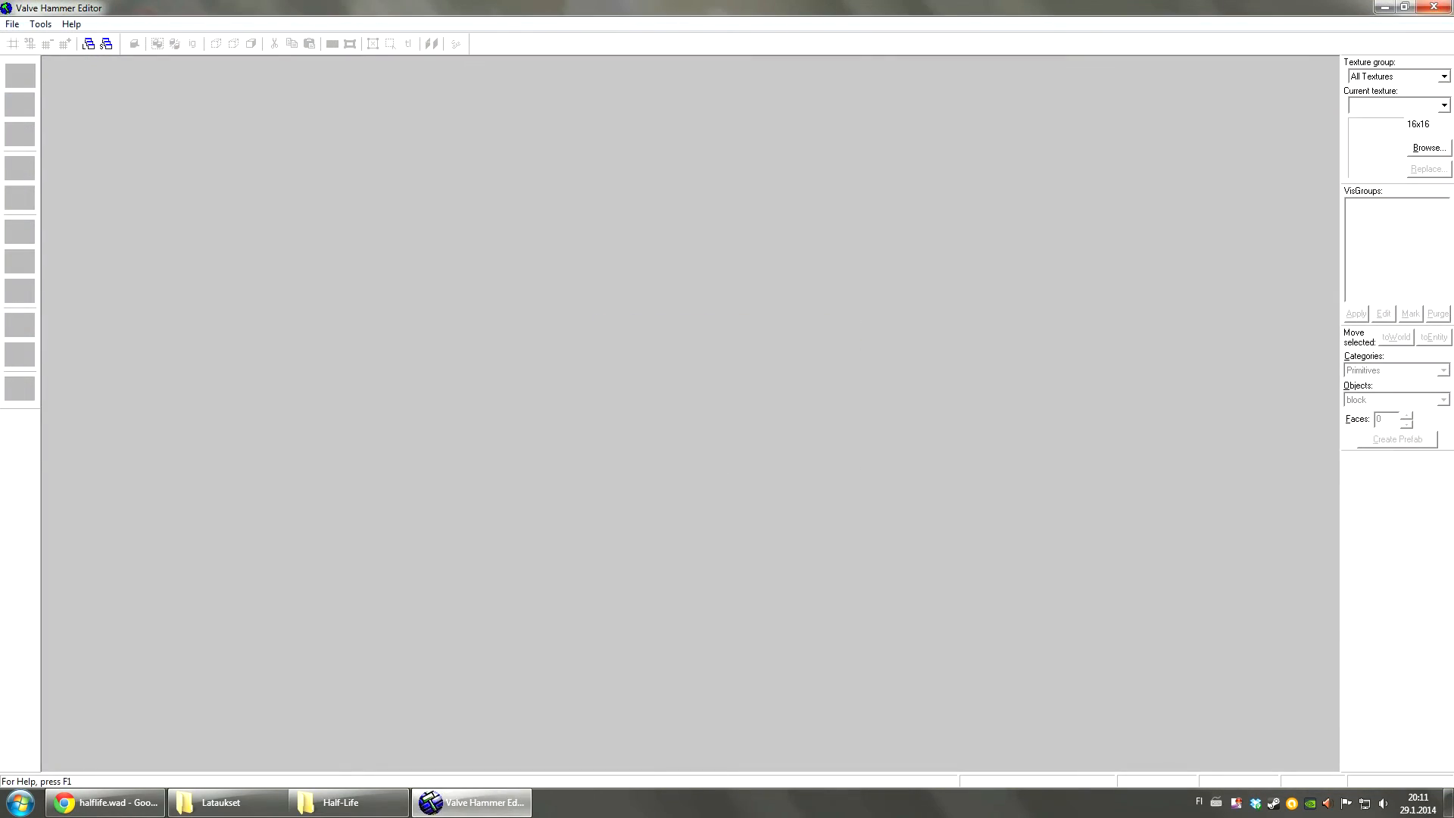
{"action": "left_click", "coordinate": [1432, 7]}
{"action": "left_click", "coordinate": [348, 802]}
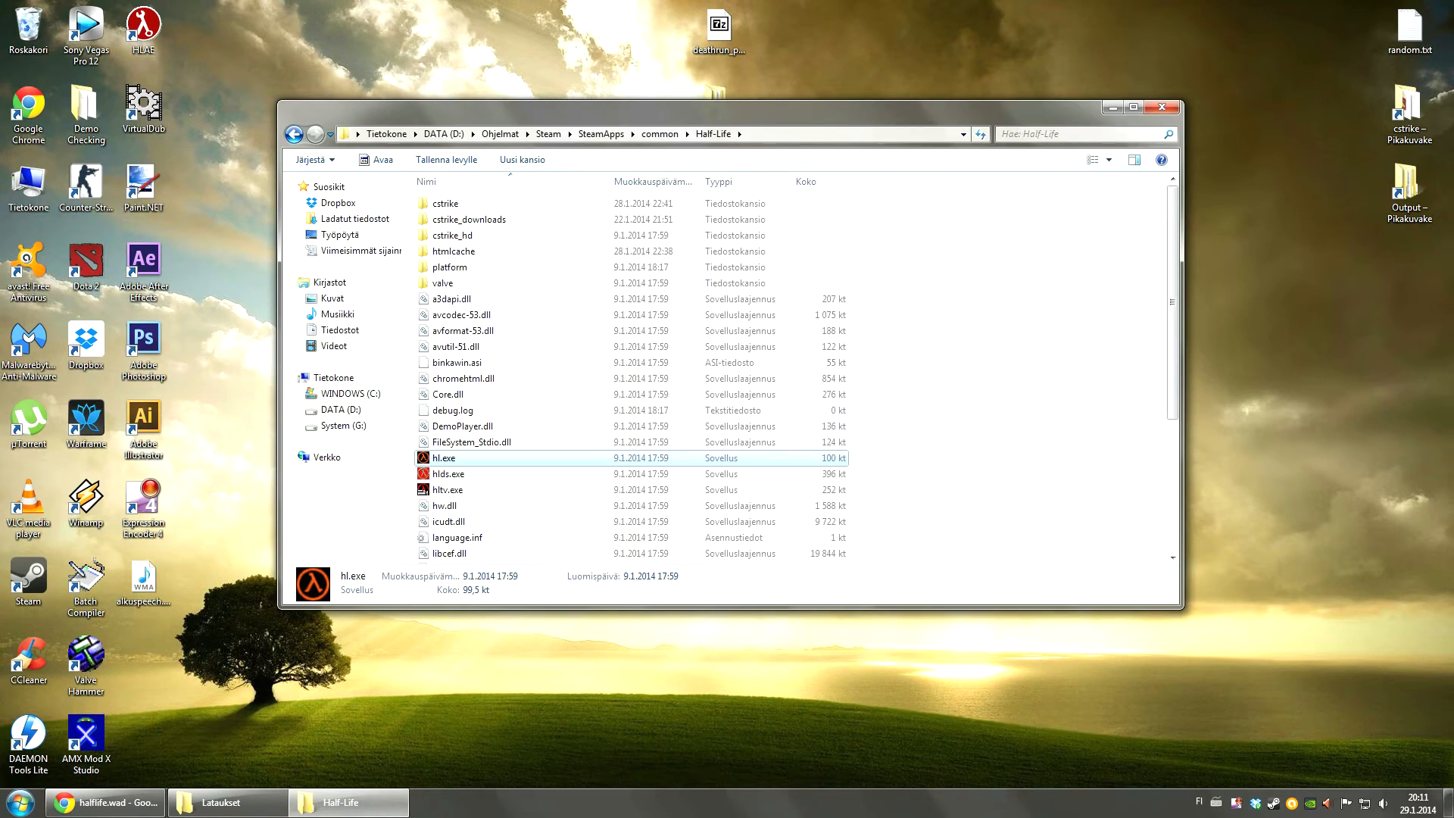
{"action": "left_click", "coordinate": [443, 133]}
{"action": "double_click", "coordinate": [451, 282]}
{"action": "double_click", "coordinate": [454, 330]}
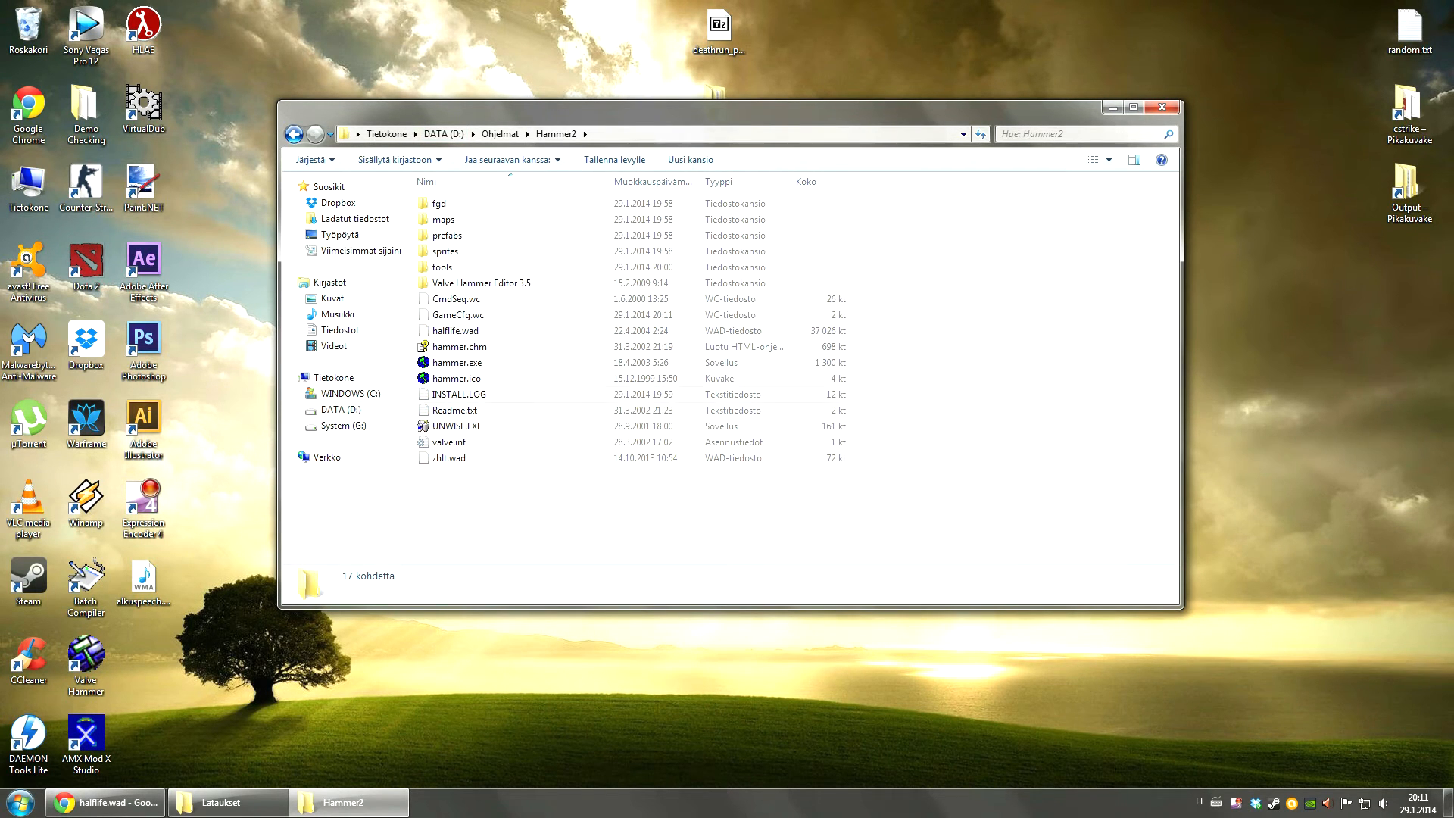
{"action": "double_click", "coordinate": [457, 362]}
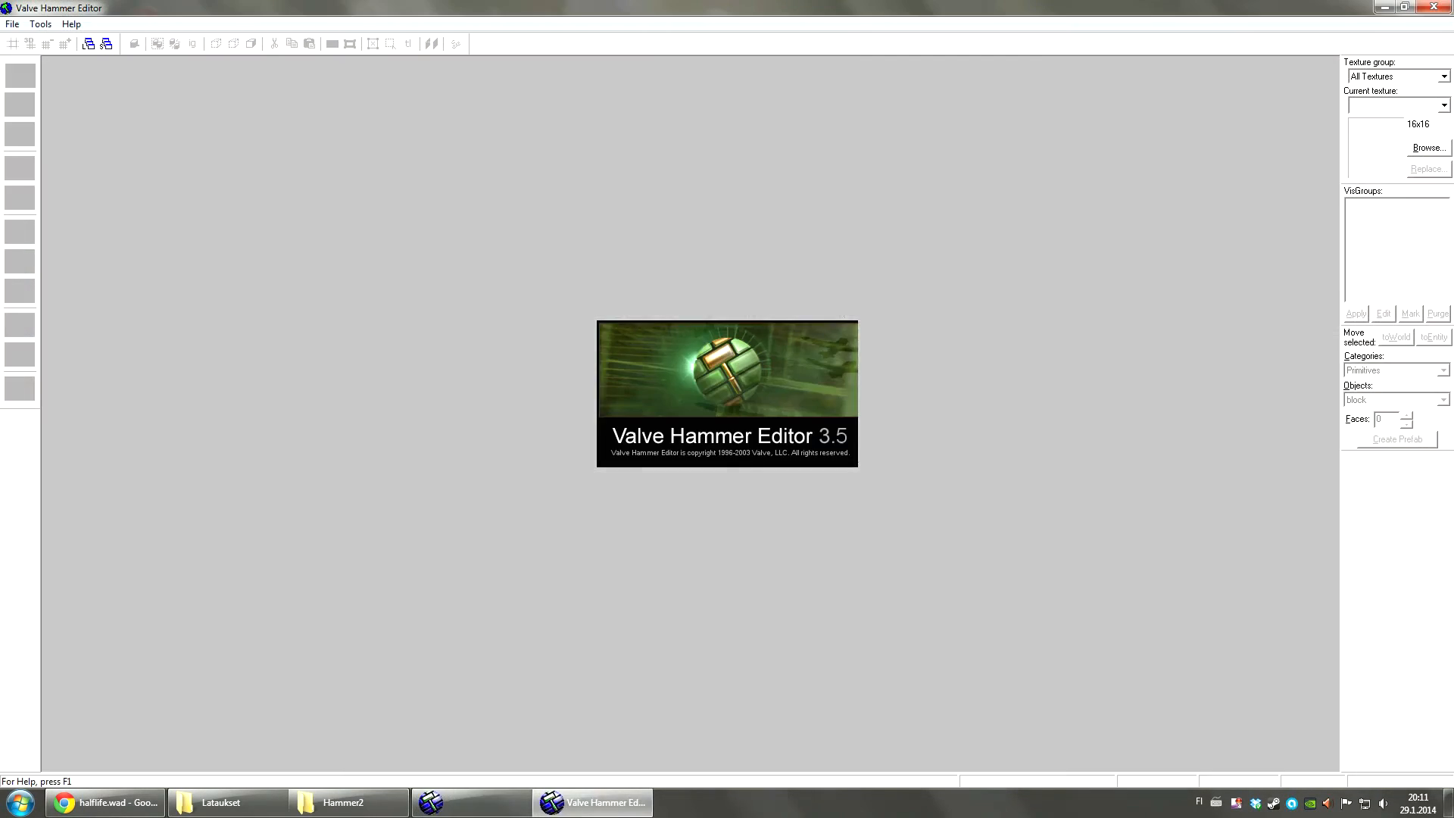
Step: Check the saved 3D view, build program and game configuration settings in the editor options, and close them without changes
{"action": "left_click", "coordinate": [11, 23]}
{"action": "mouse_move", "coordinate": [41, 23]}
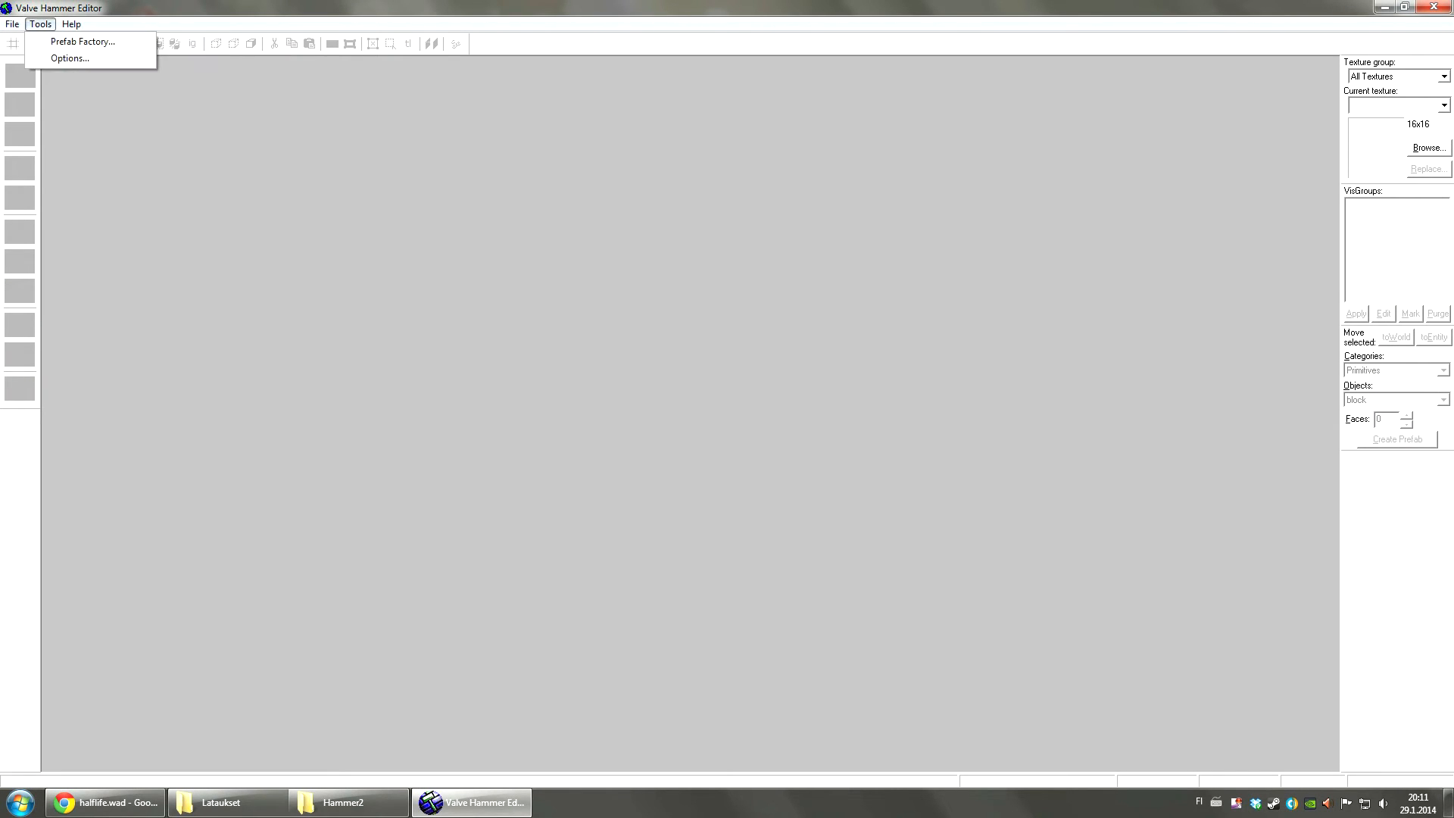
{"action": "left_click", "coordinate": [68, 58]}
{"action": "left_click", "coordinate": [763, 244]}
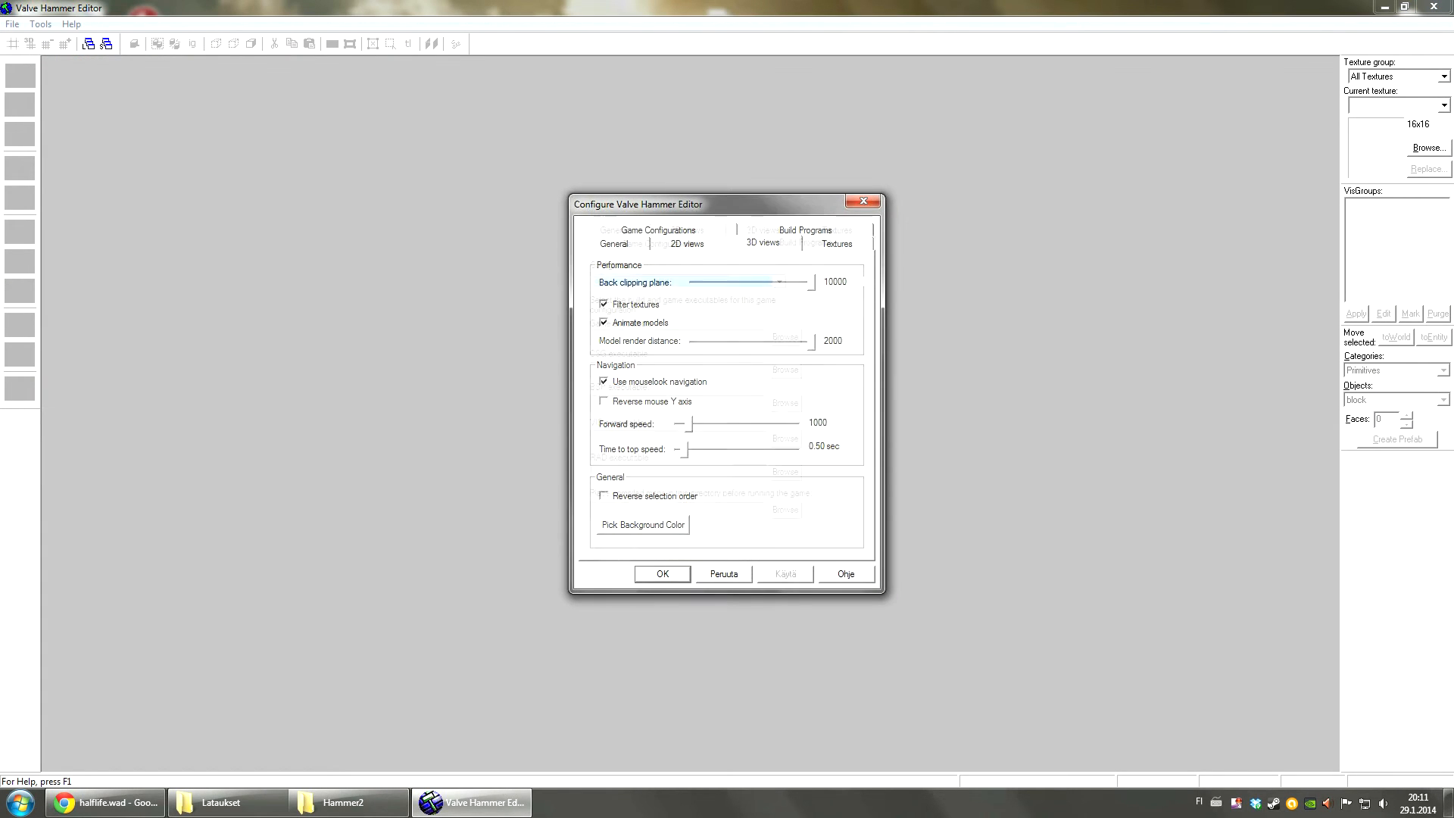
{"action": "left_click", "coordinate": [804, 231]}
{"action": "left_click", "coordinate": [657, 243]}
{"action": "left_click", "coordinate": [836, 231]}
{"action": "left_click", "coordinate": [657, 230]}
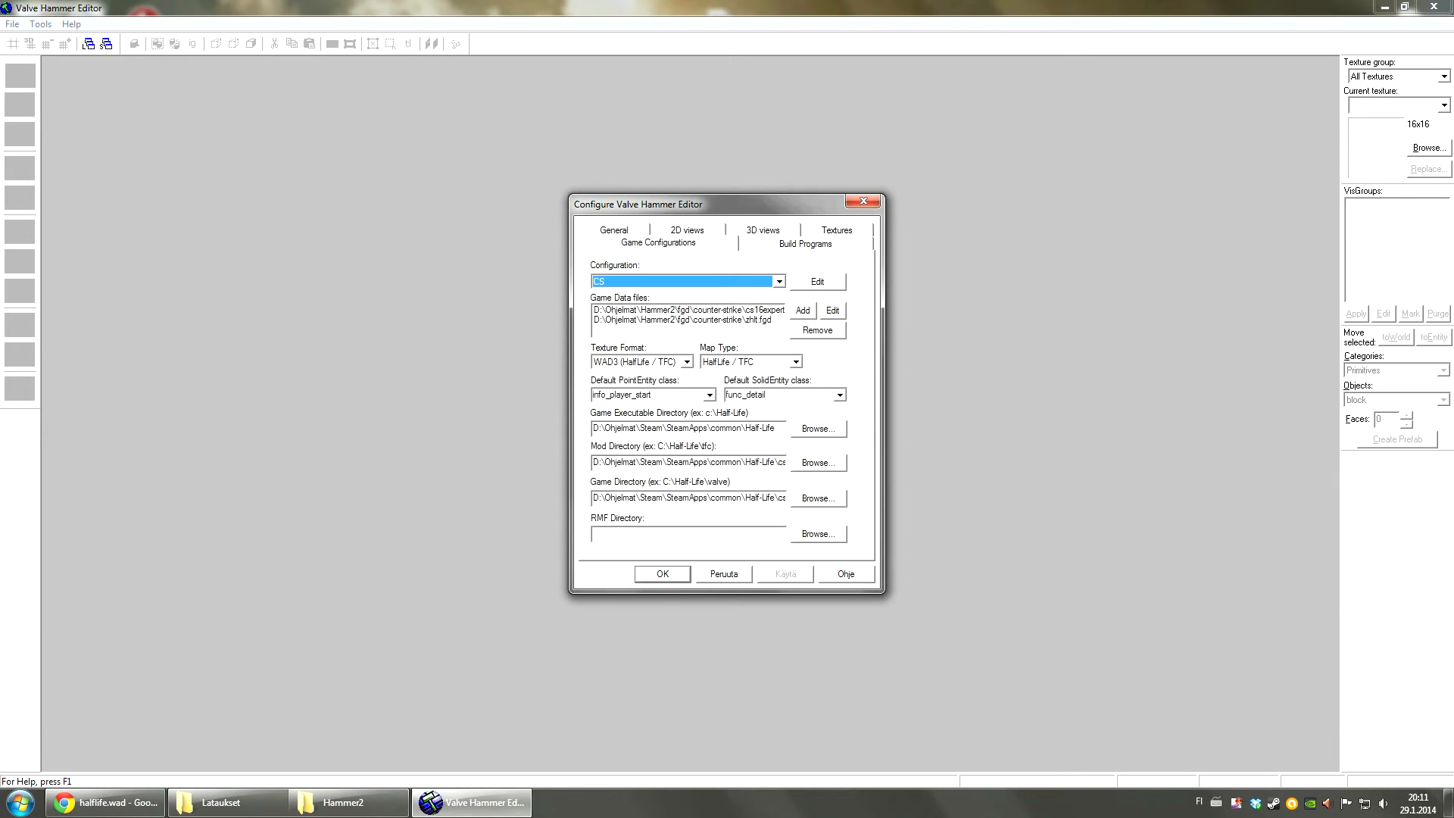
{"action": "left_click", "coordinate": [723, 573]}
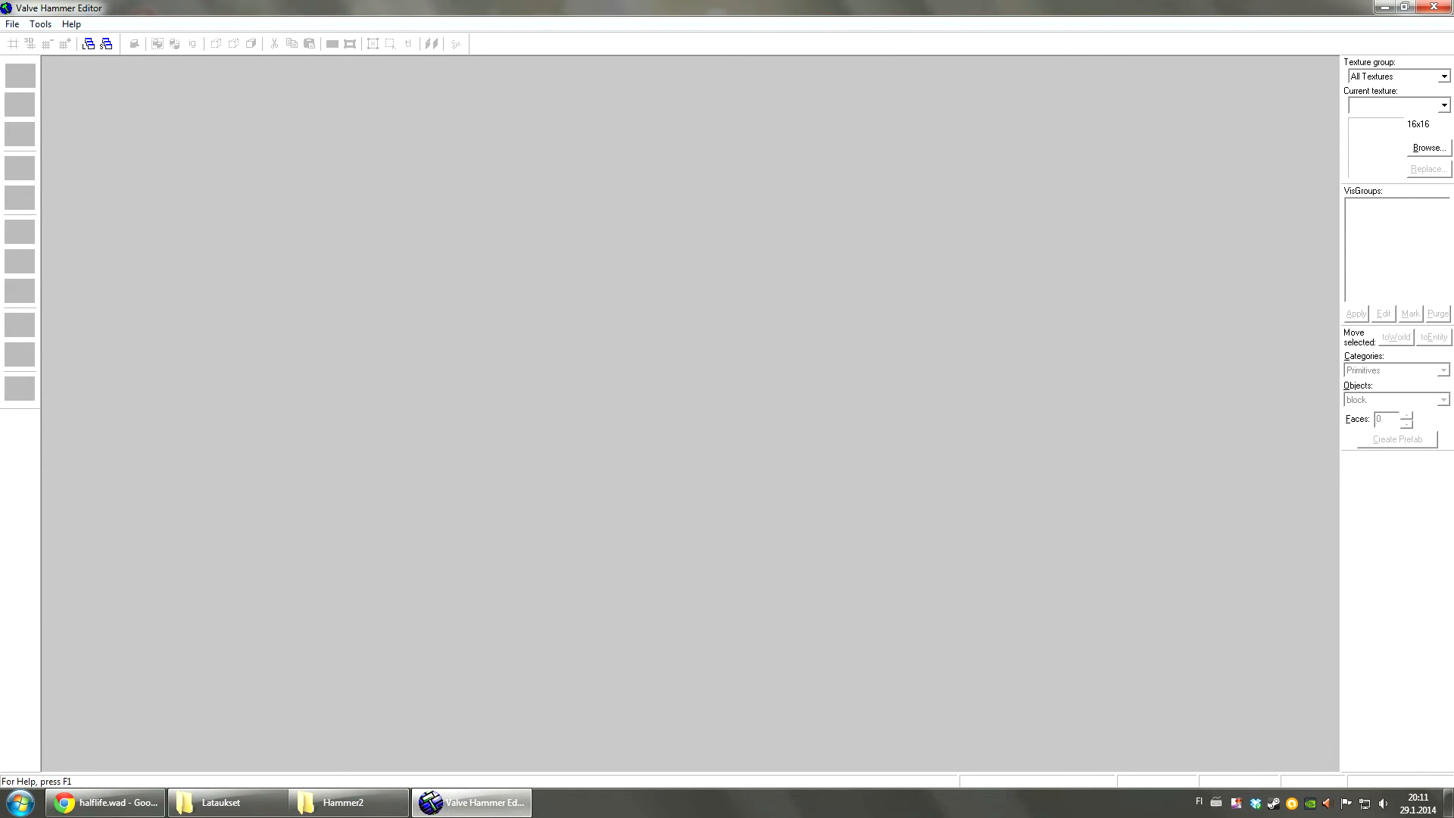
Step: Exit the Hammer editor and minimize the Hammer2 folder window
{"action": "left_click", "coordinate": [12, 24]}
{"action": "mouse_move", "coordinate": [41, 24]}
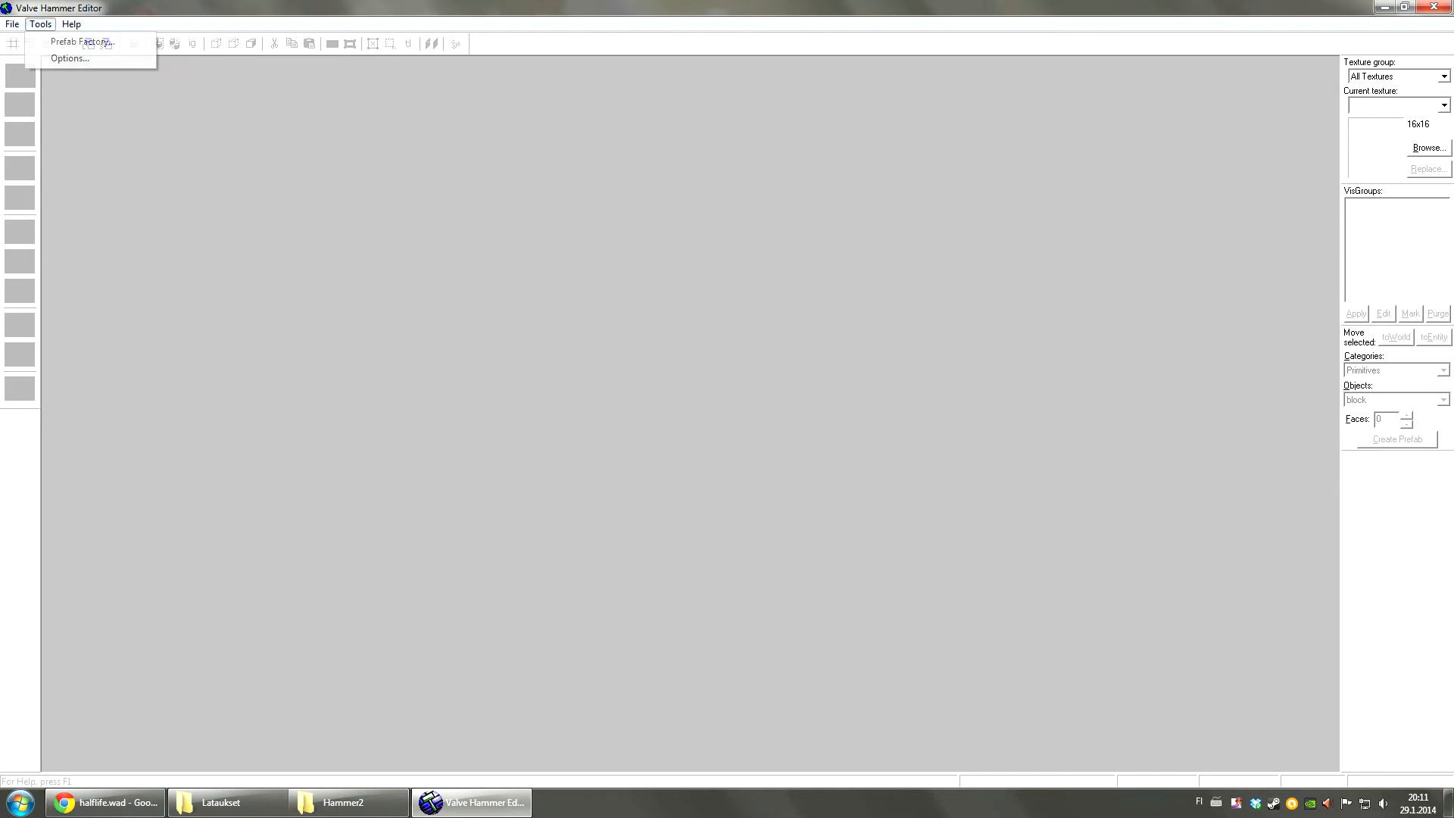
{"action": "left_click", "coordinate": [65, 59]}
{"action": "left_click", "coordinate": [13, 23]}
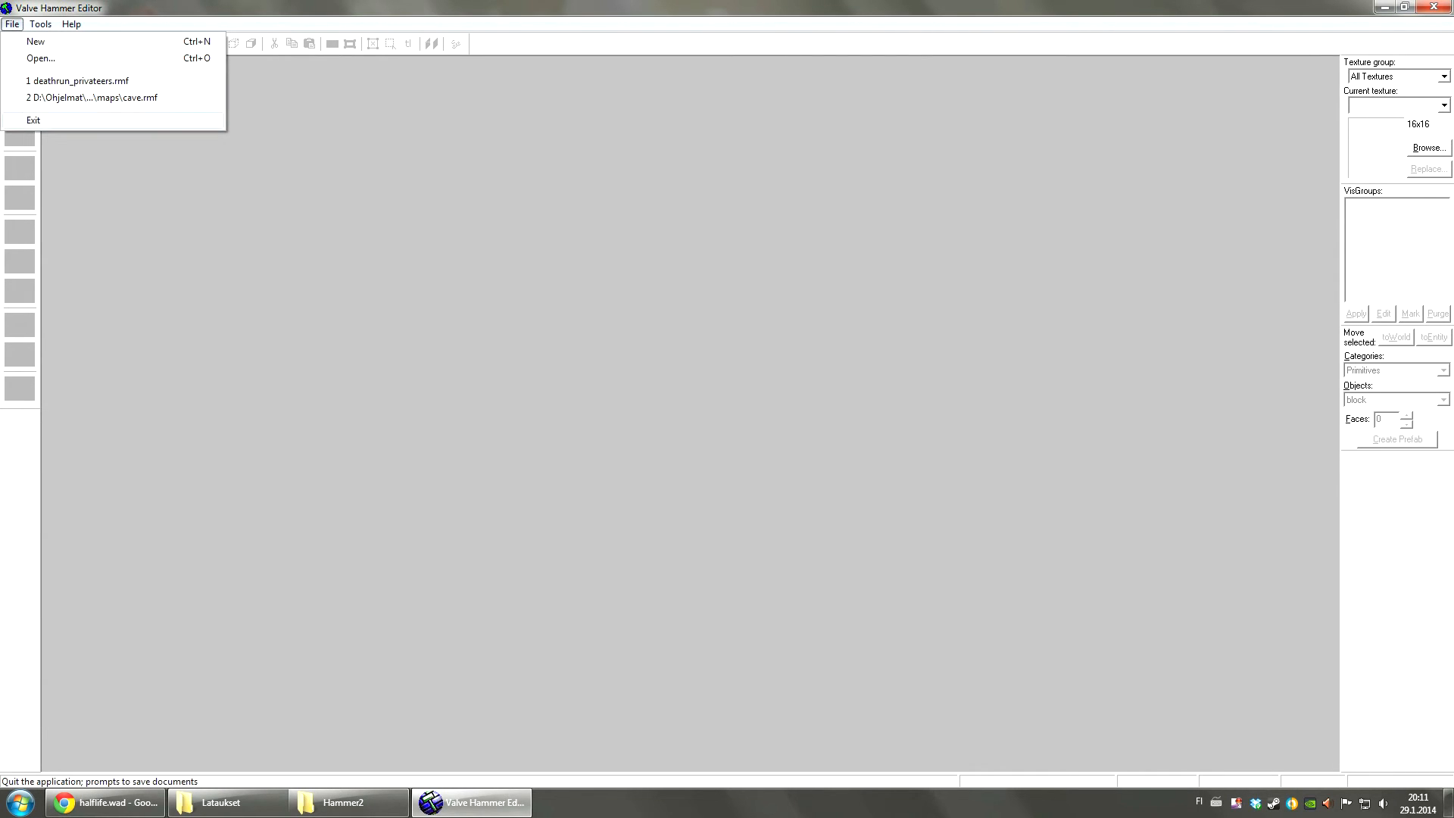
{"action": "key", "text": "Escape"}
{"action": "left_click", "coordinate": [12, 24]}
{"action": "left_click", "coordinate": [34, 120]}
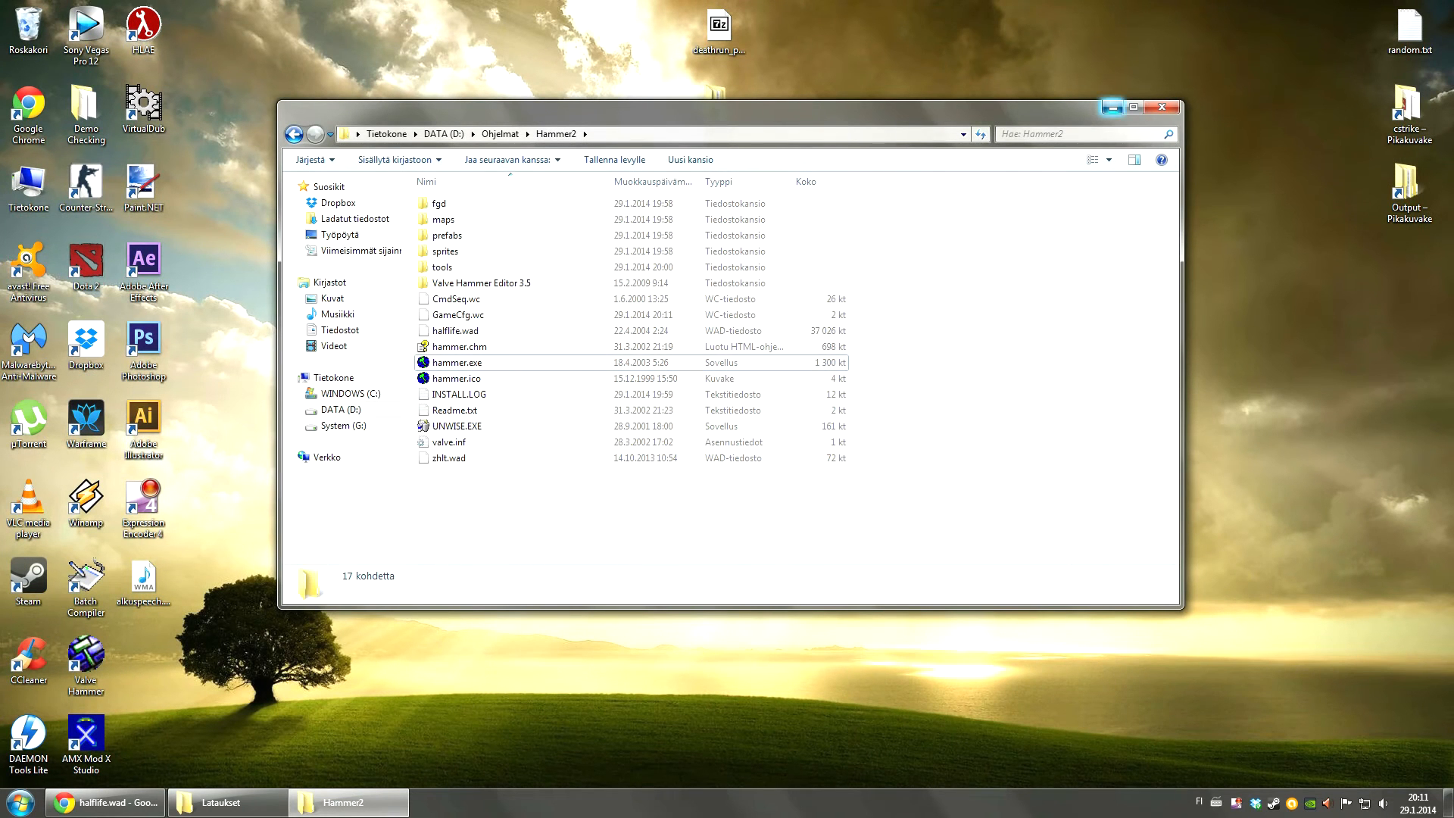
{"action": "left_click", "coordinate": [1112, 107]}
Step: Open the archive setup_batchcompiler312.7z from the Lataukset downloads folder
{"action": "left_click", "coordinate": [219, 802]}
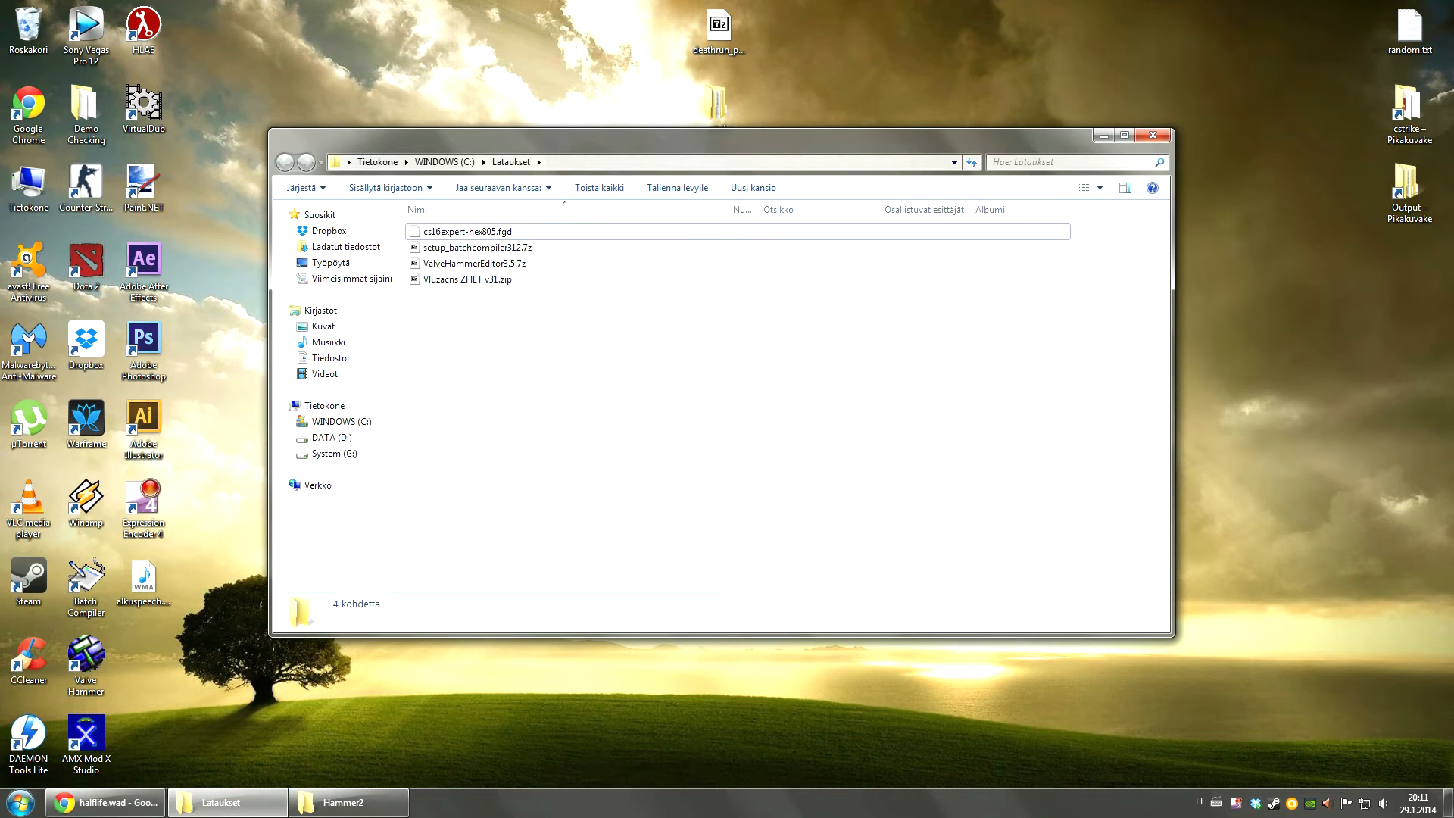
{"action": "left_click", "coordinate": [477, 247]}
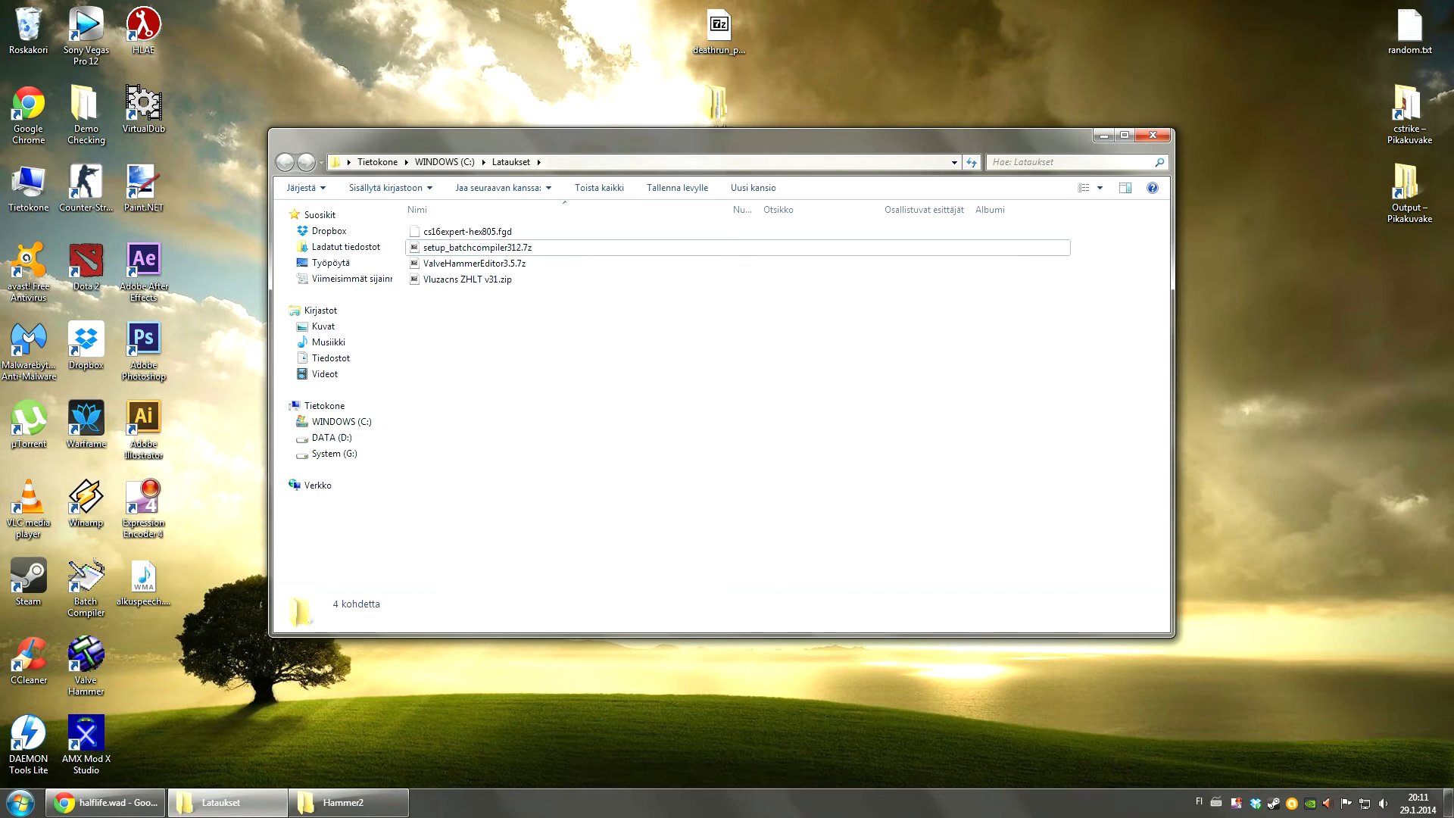
{"action": "double_click", "coordinate": [477, 247]}
Step: Extract setup_batchcompiler312.exe from the archive into the Hammer2 folder under D:\Ohjelmat
{"action": "left_click", "coordinate": [268, 193]}
{"action": "left_click", "coordinate": [287, 128]}
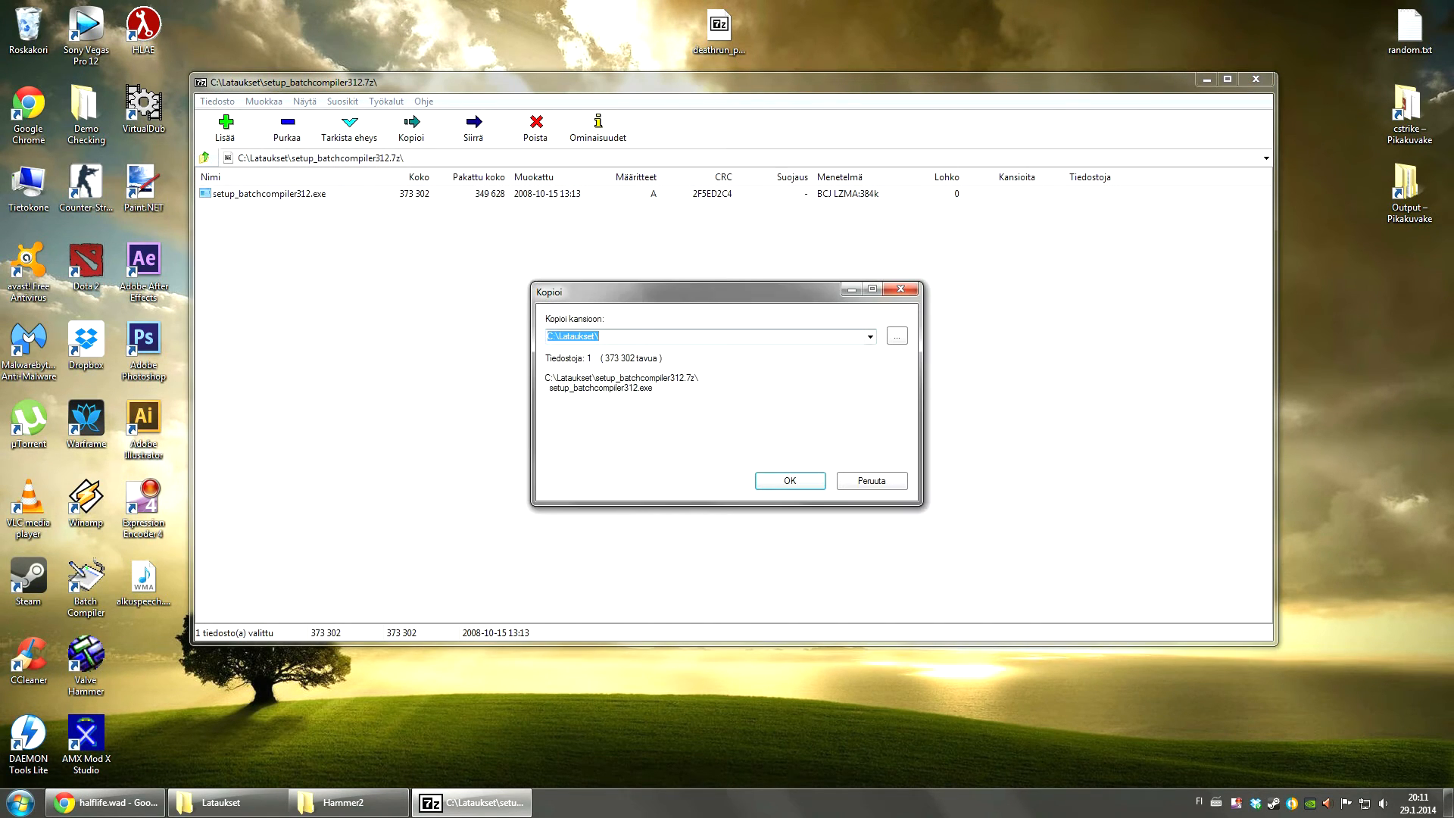
{"action": "left_click", "coordinate": [896, 336]}
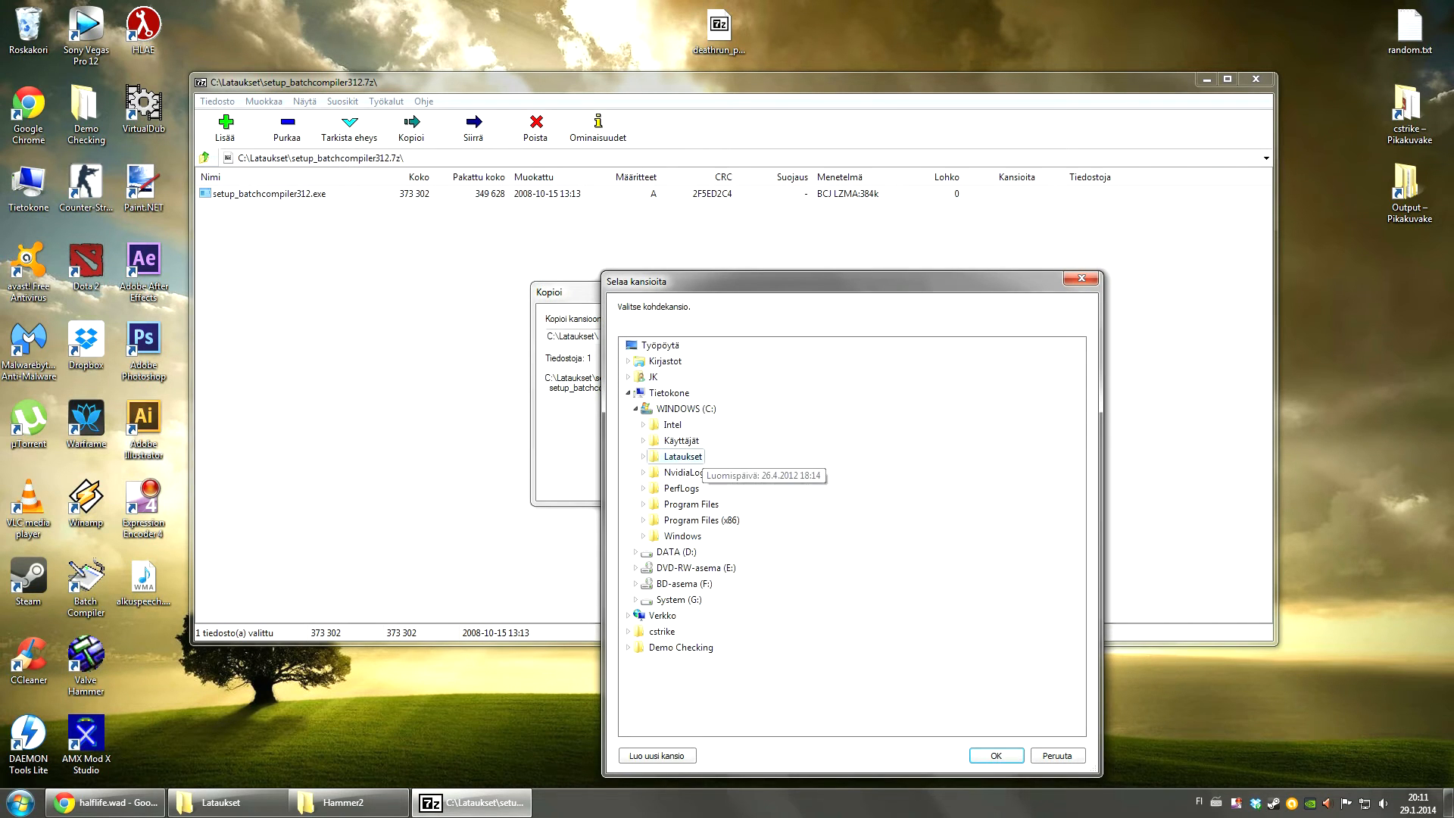
{"action": "left_click", "coordinate": [635, 408]}
{"action": "left_click", "coordinate": [635, 424]}
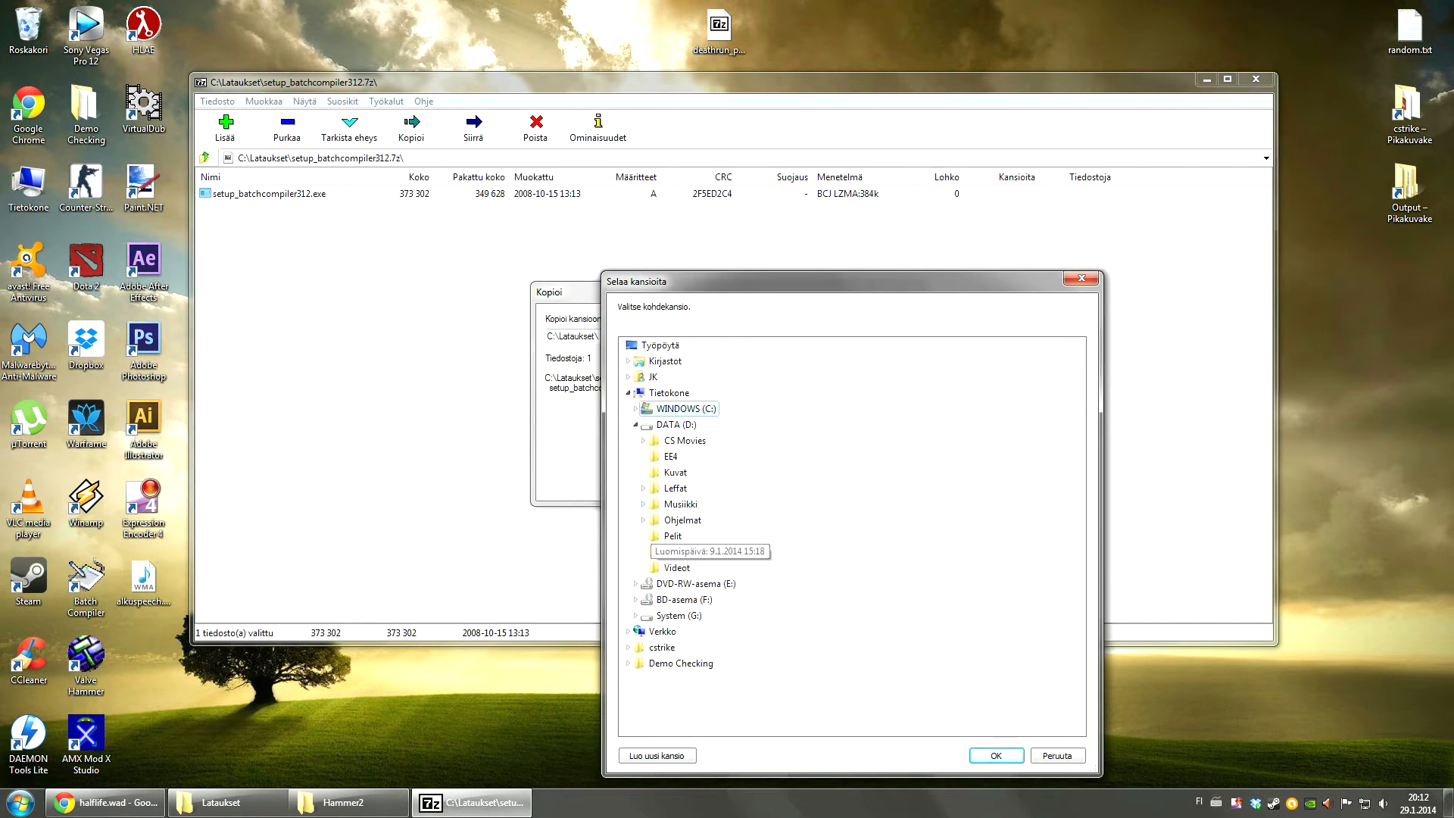
{"action": "left_click", "coordinate": [643, 519]}
{"action": "left_click", "coordinate": [673, 535]}
{"action": "left_click", "coordinate": [995, 754]}
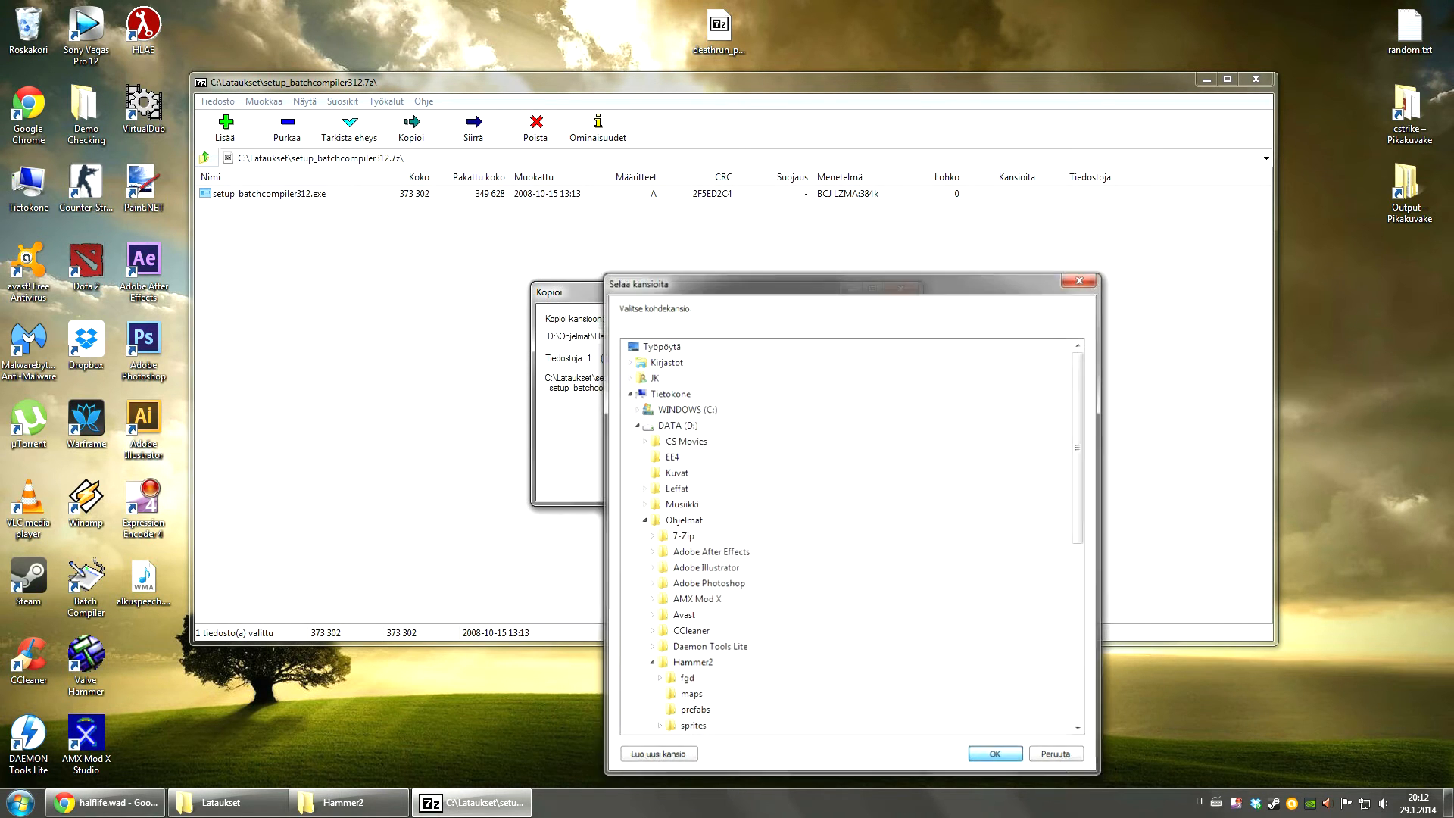
{"action": "left_click", "coordinate": [789, 480]}
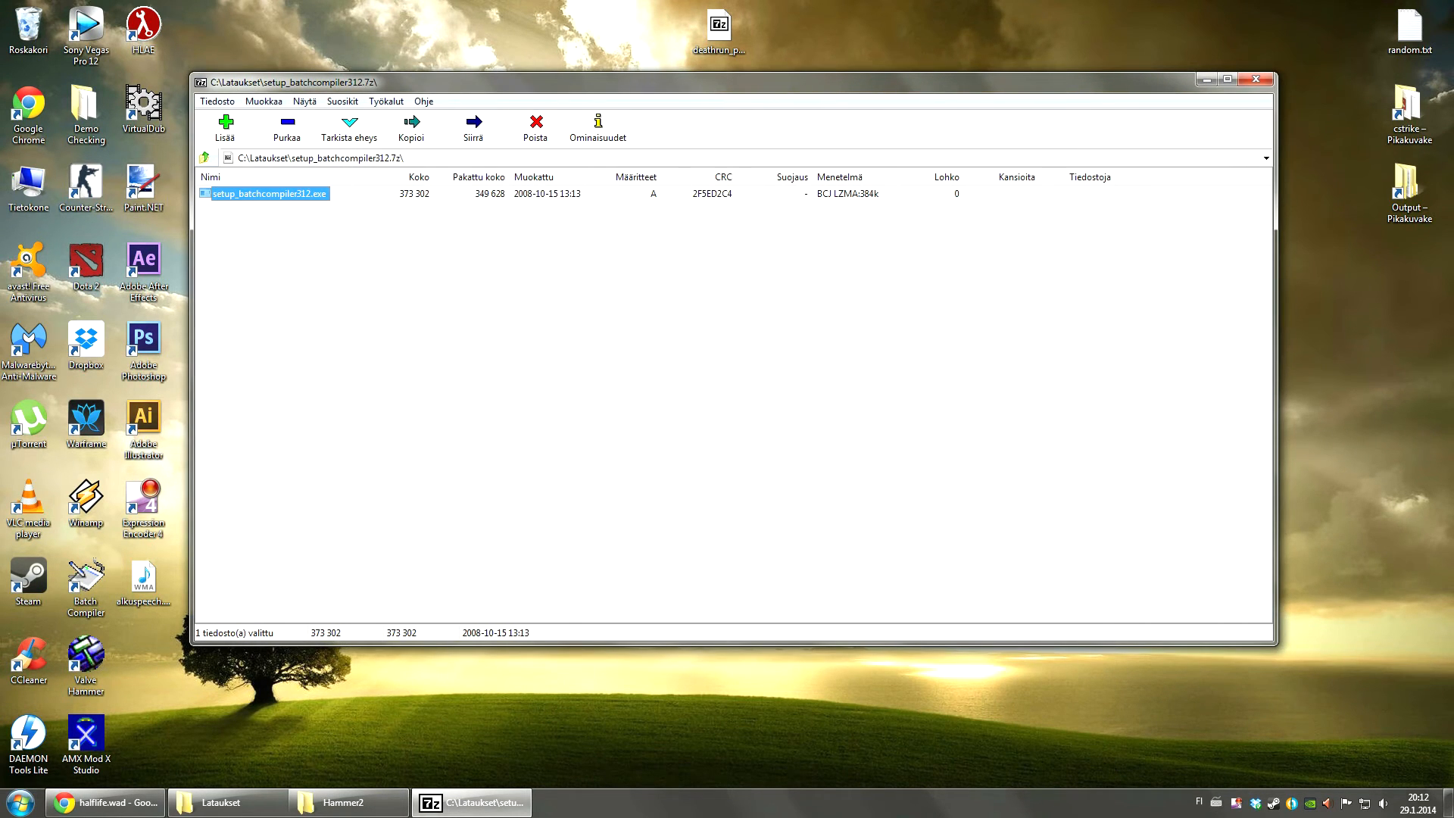
Step: Close the setup_batchcompiler312.7z archive window and bring up the Hammer2 folder
{"action": "left_click", "coordinate": [1255, 79]}
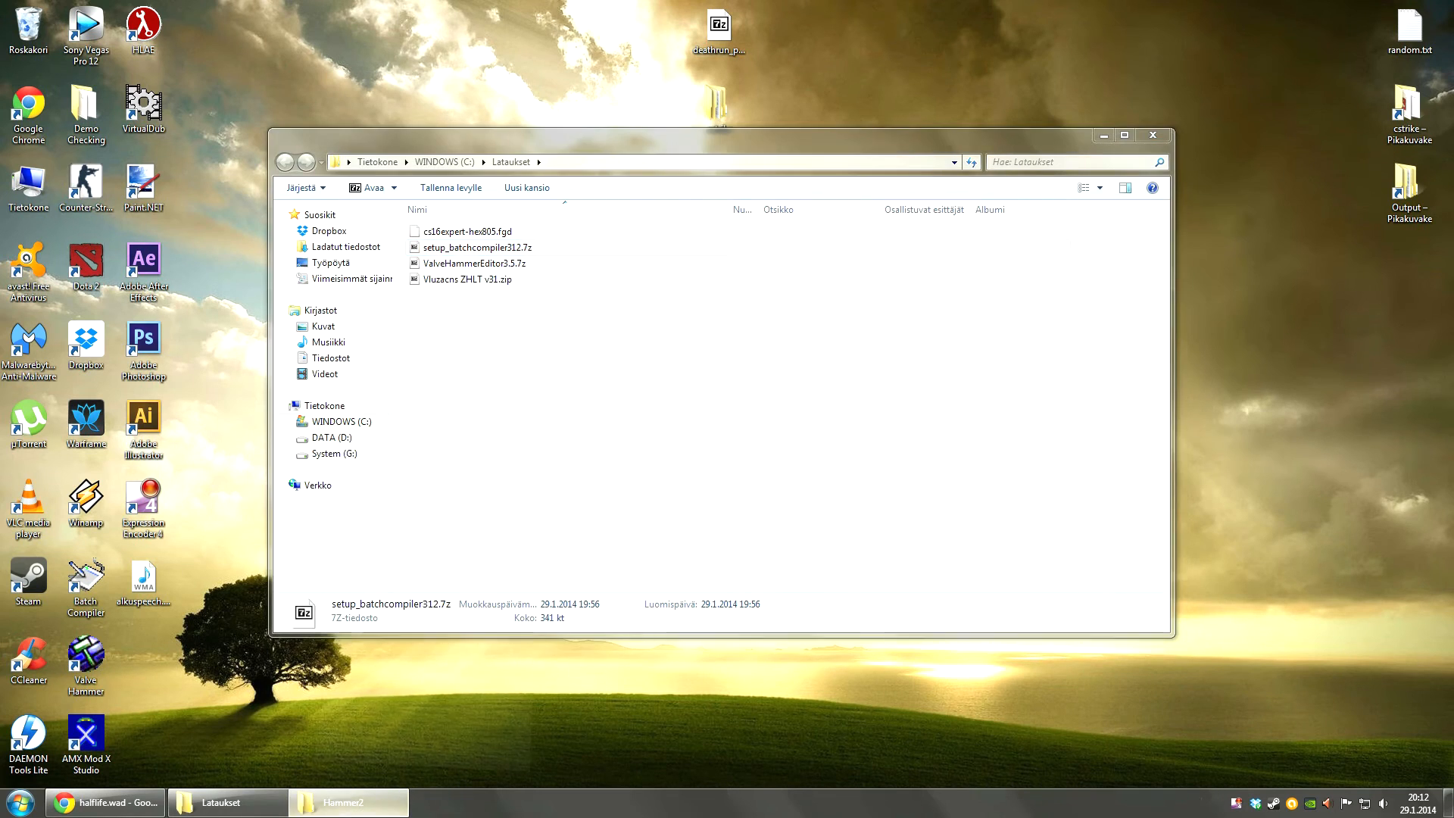
{"action": "left_click", "coordinate": [344, 802]}
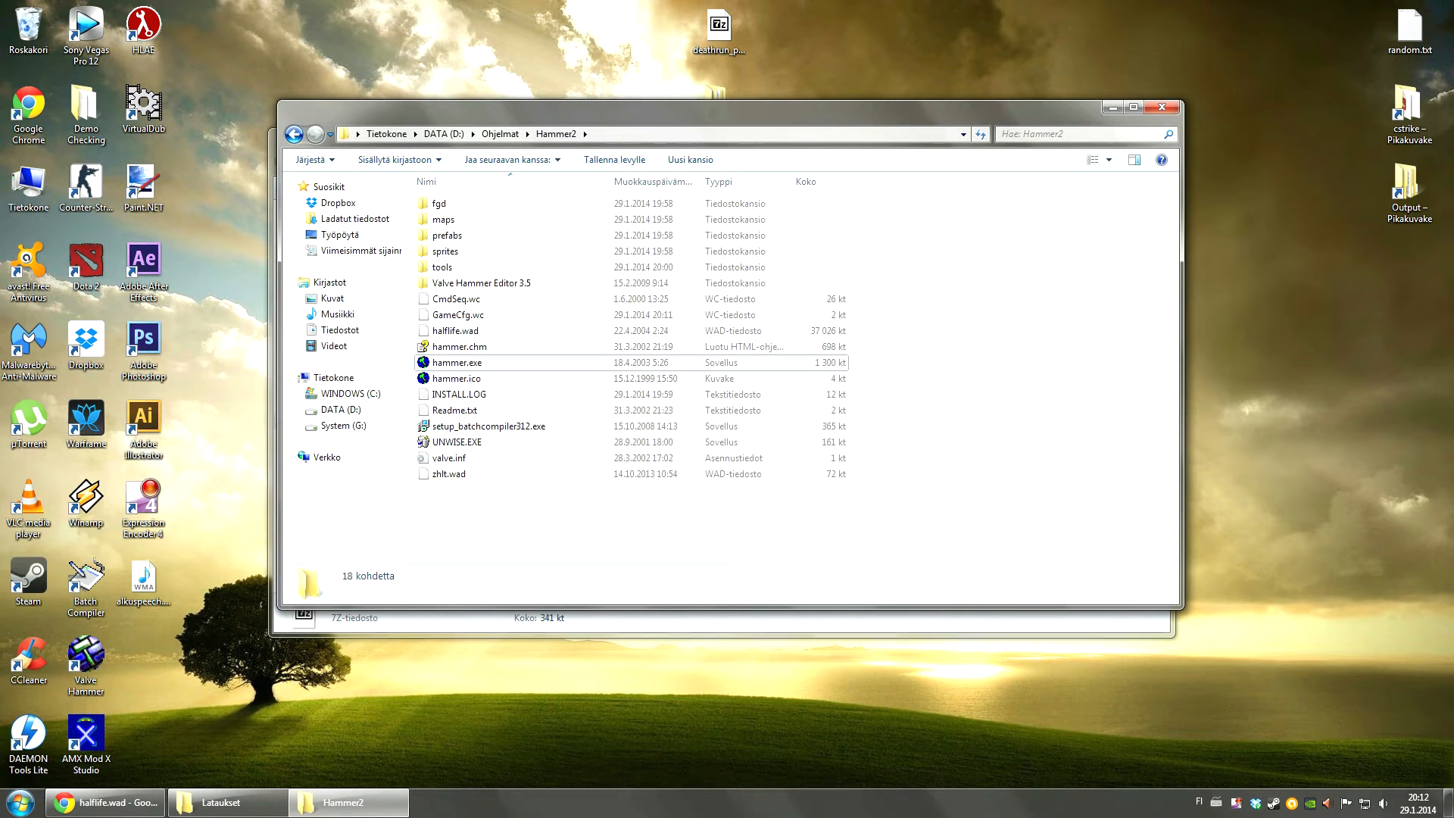
{"action": "left_click", "coordinate": [489, 426]}
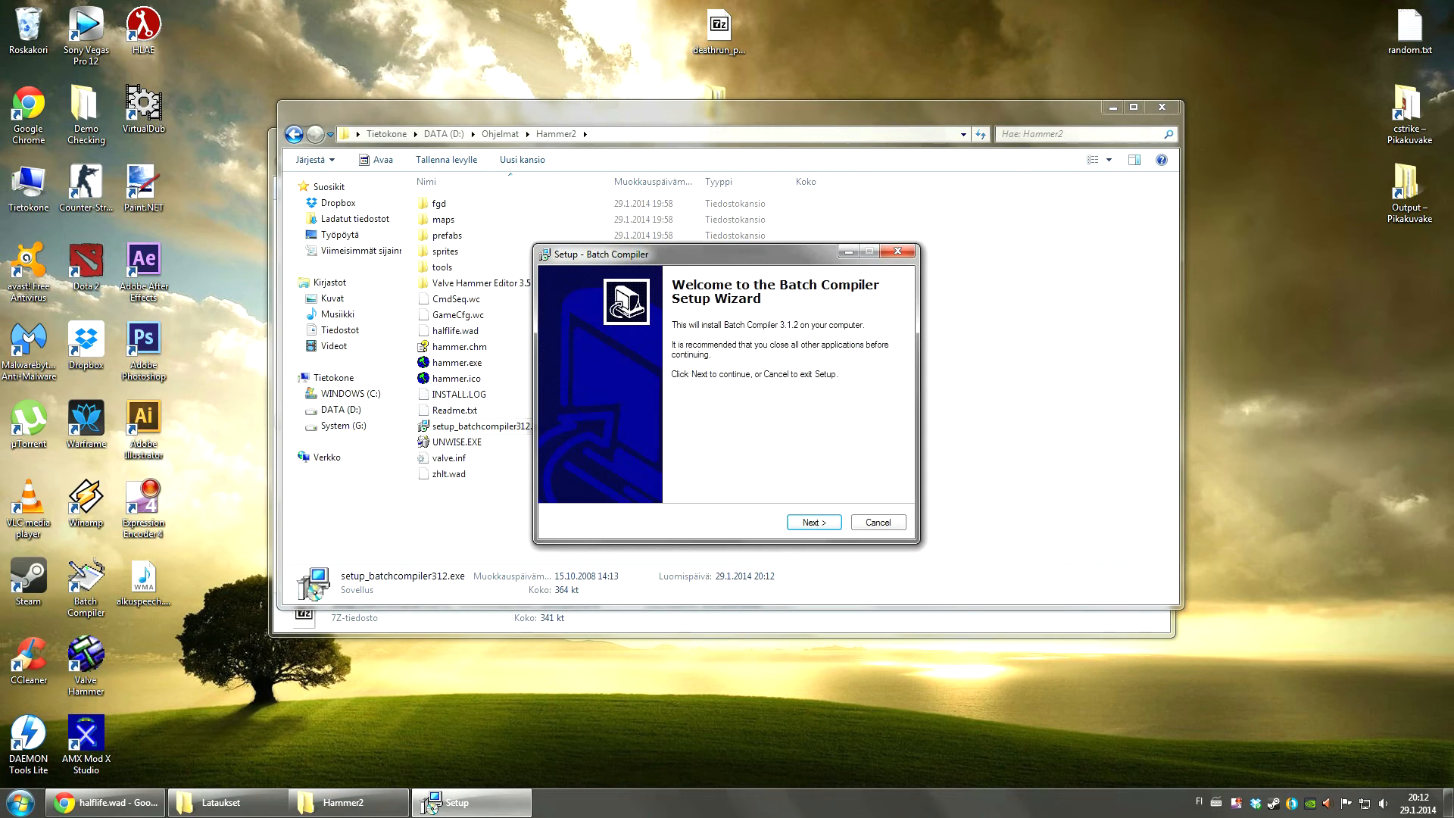
{"action": "key", "text": "Return"}
{"action": "key", "text": "alt+a"}
{"action": "key", "text": "Return"}
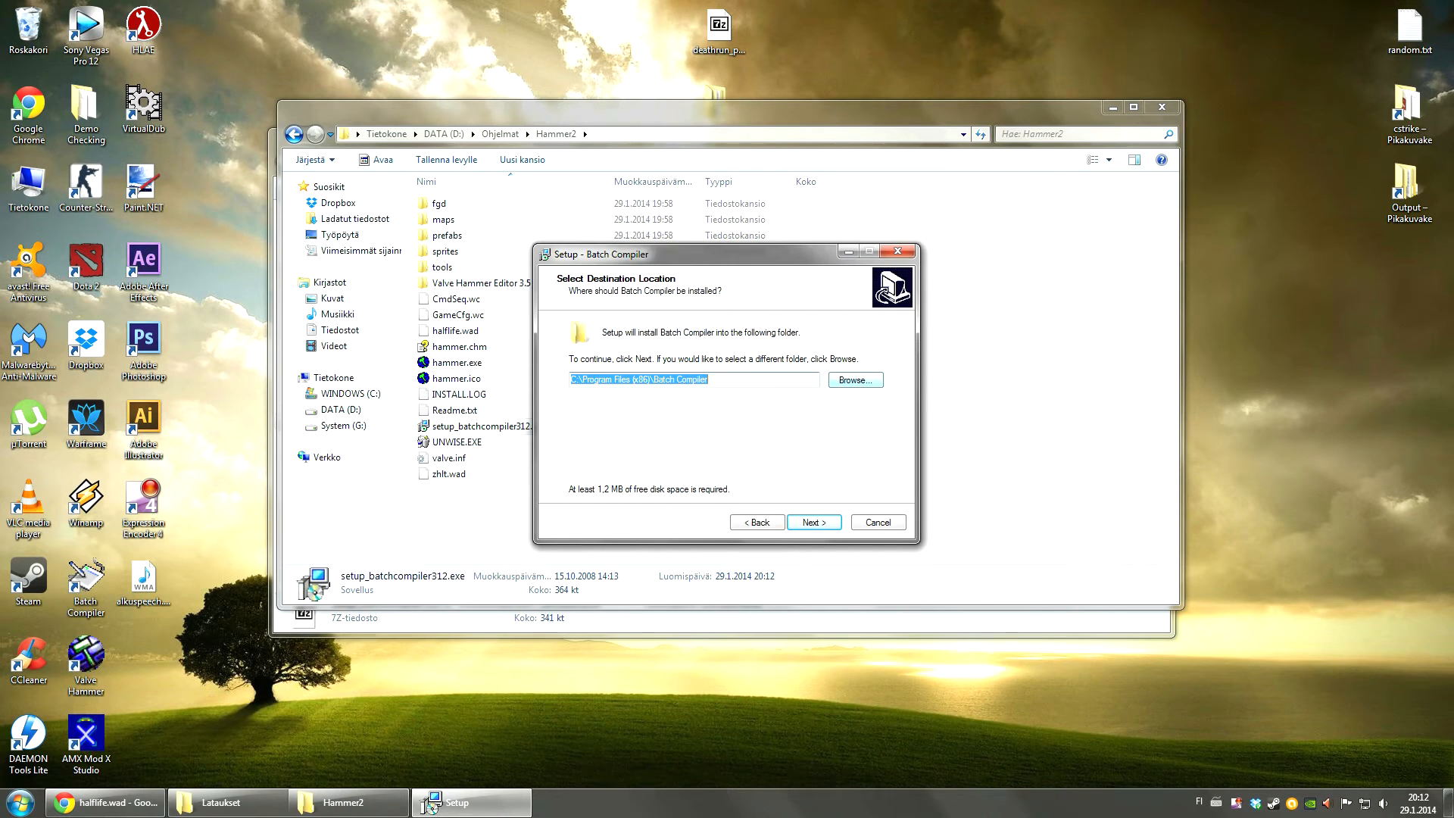
{"action": "key", "text": "alt+r"}
{"action": "key", "text": "Return"}
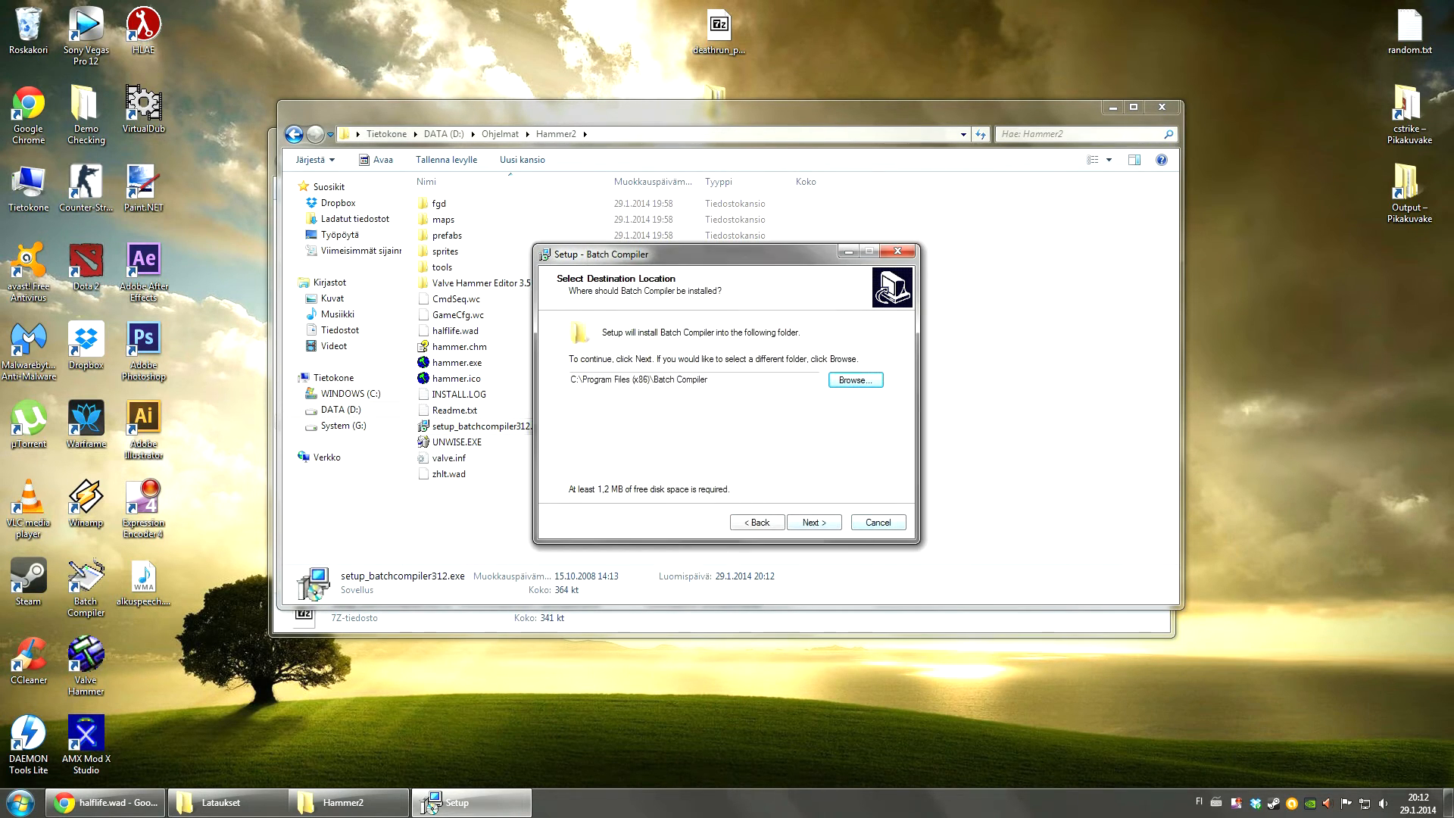
{"action": "key", "text": "Return"}
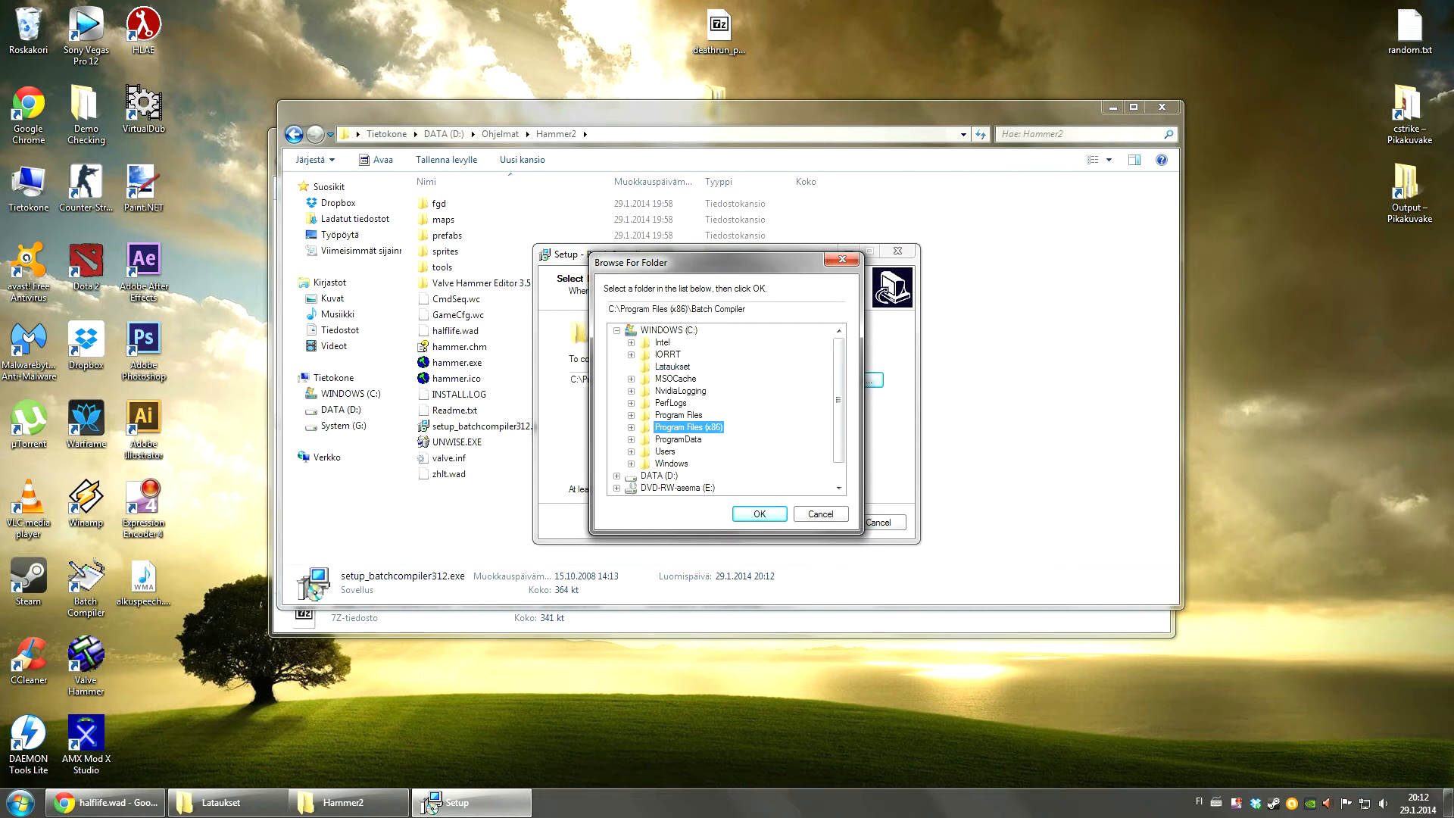
{"action": "key", "text": "Escape"}
{"action": "key", "text": "Escape"}
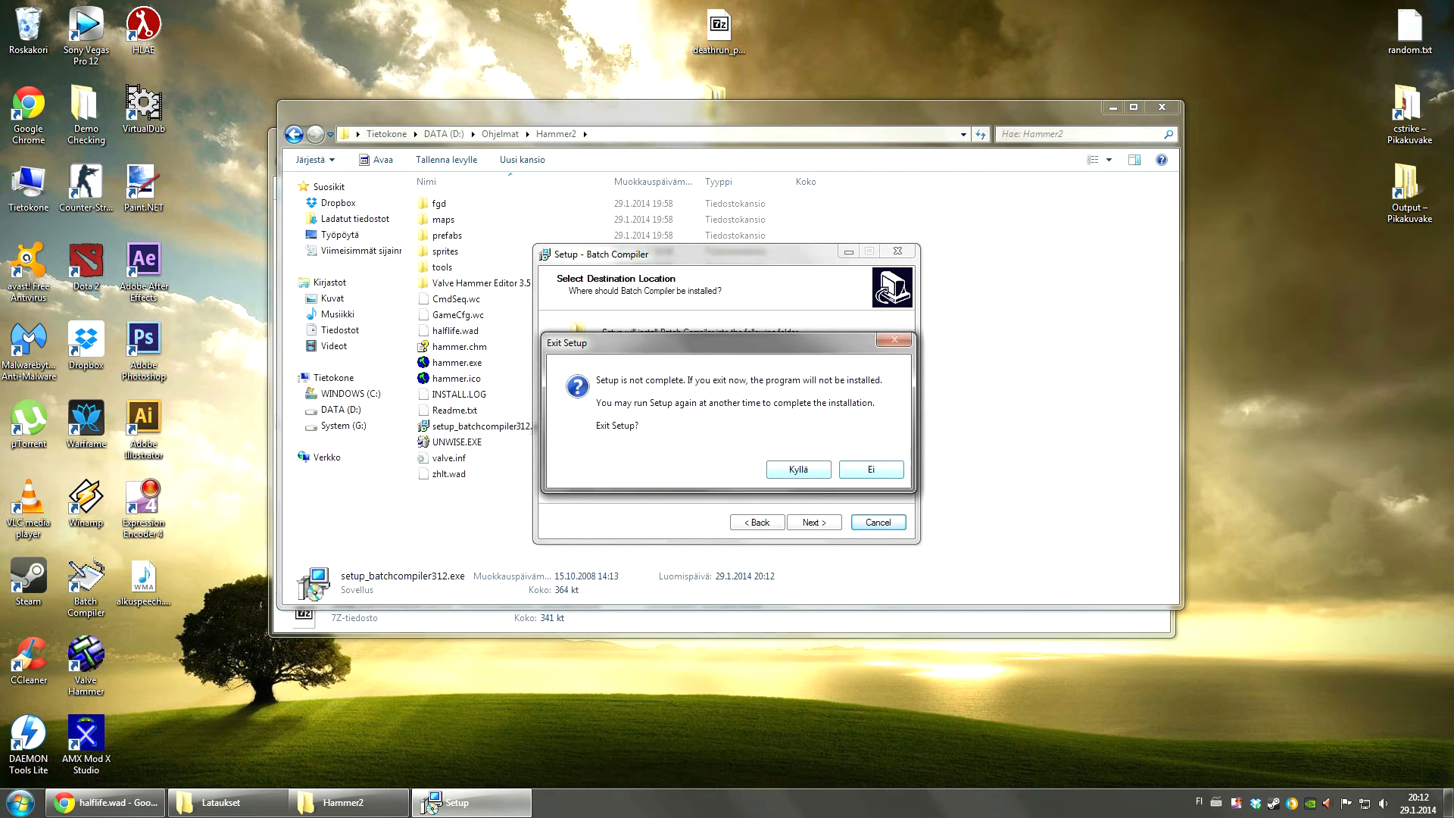
{"action": "key", "text": "Left"}
{"action": "key", "text": "Return"}
{"action": "right_click", "coordinate": [510, 516]}
{"action": "key", "text": "Escape"}
{"action": "key", "text": "Escape"}
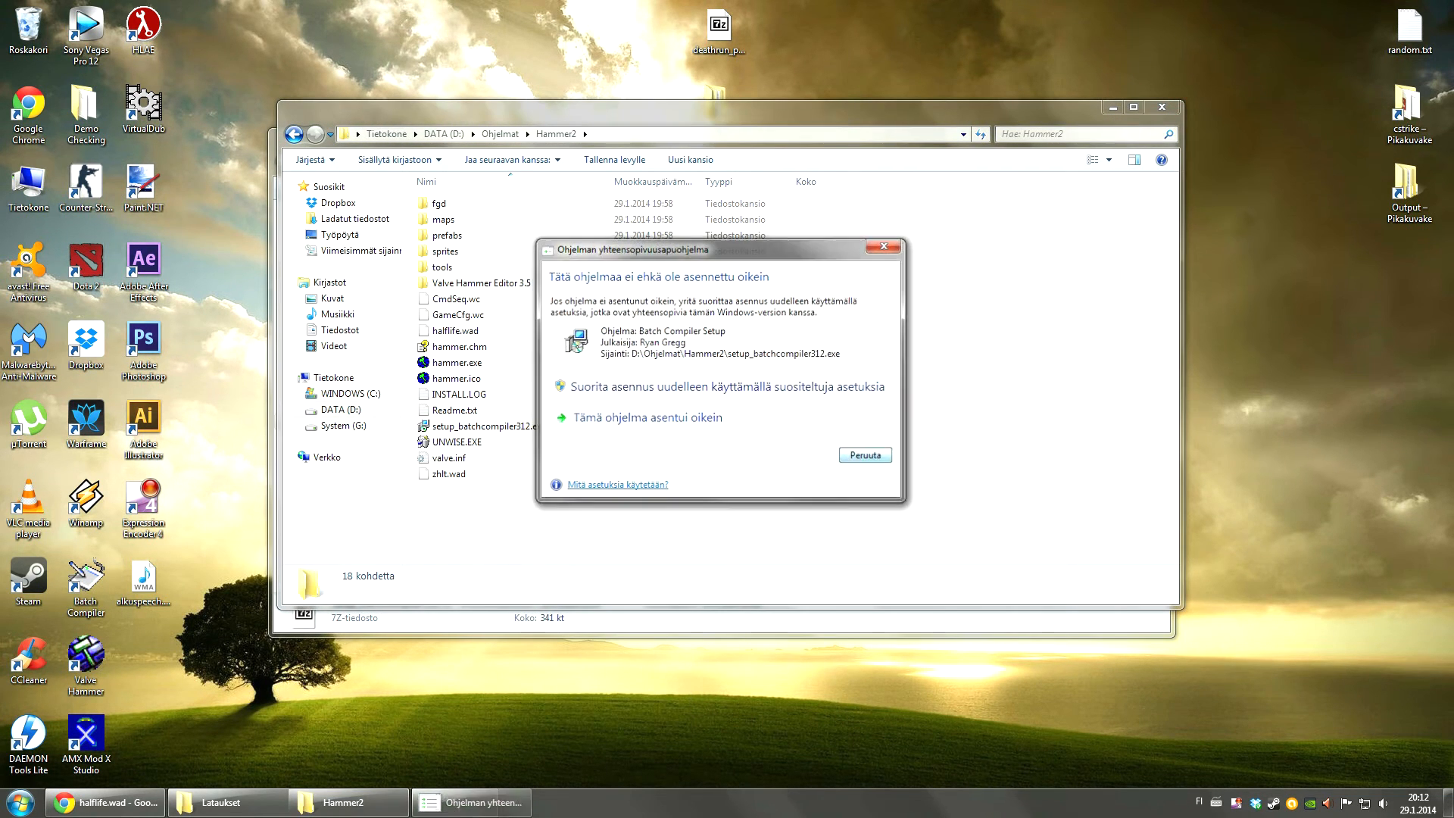
Step: Create a new folder named Batch Compiler inside the Hammer2 folder
{"action": "right_click", "coordinate": [537, 501]}
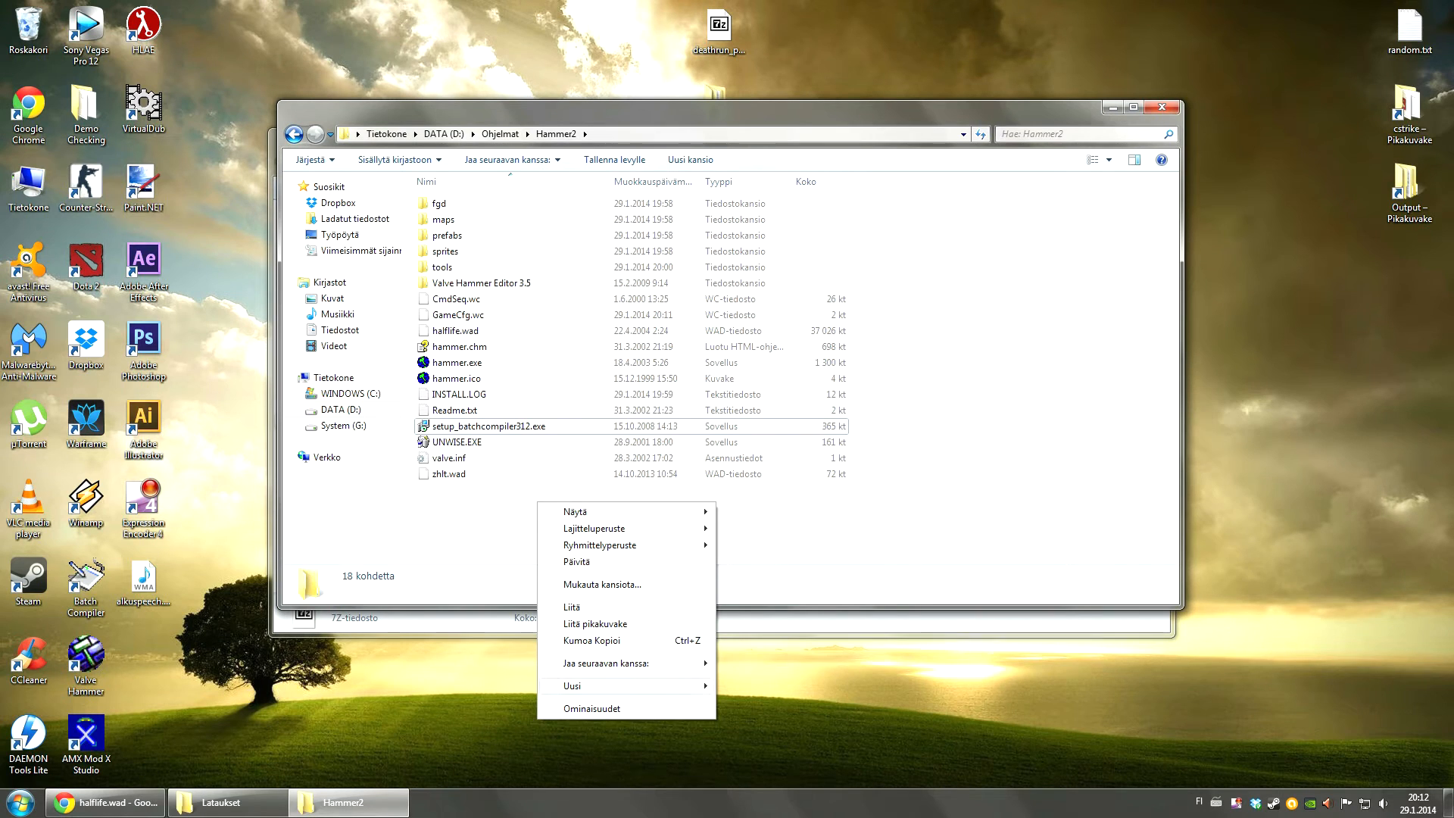
{"action": "mouse_move", "coordinate": [575, 685]}
{"action": "left_click", "coordinate": [749, 545]}
{"action": "type", "text": "Batch Compiler"}
{"action": "key", "text": "Return"}
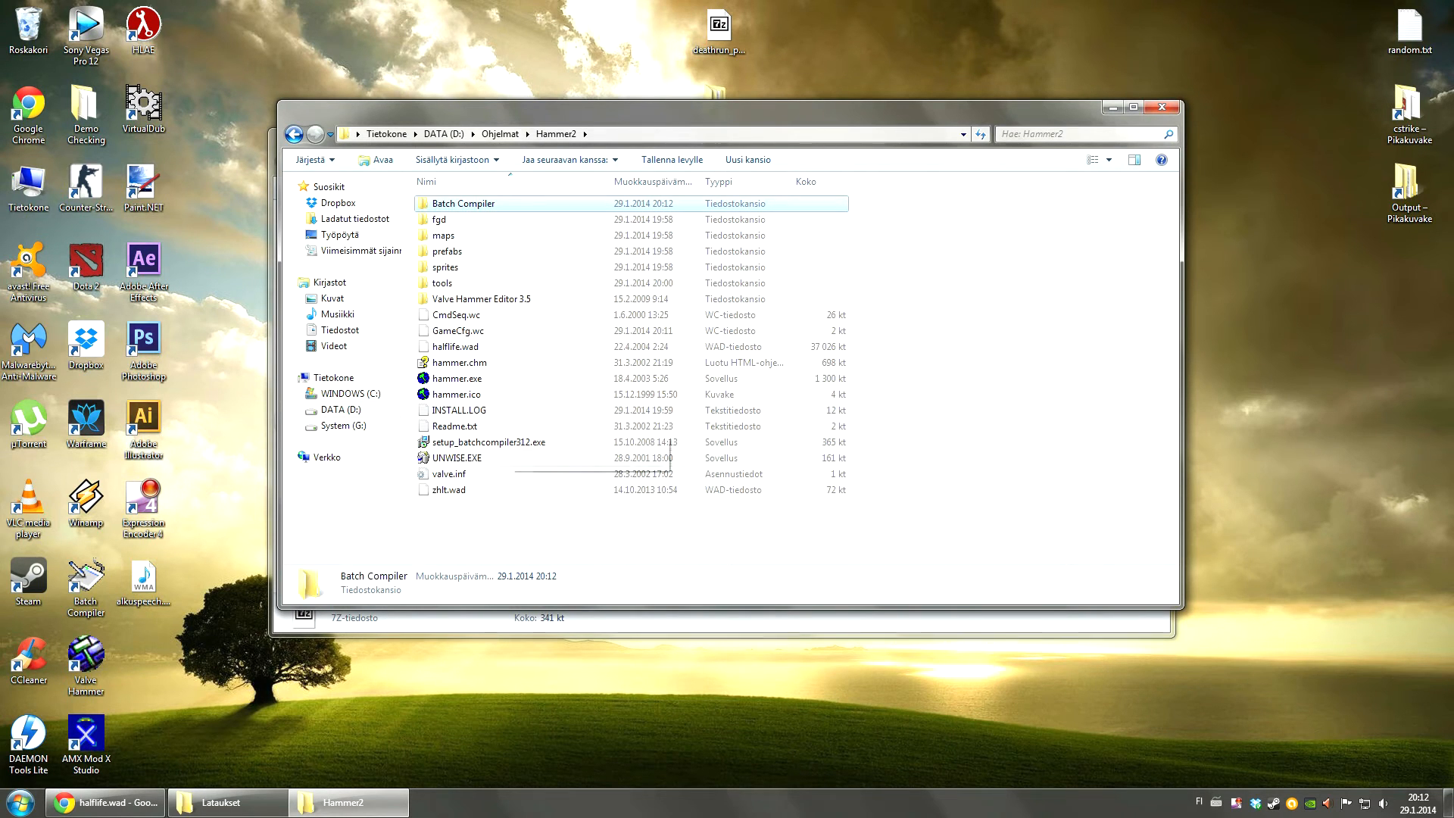
Step: Start setup_batchcompiler312.exe from the Hammer2 folder and accept the license agreement
{"action": "double_click", "coordinate": [512, 441]}
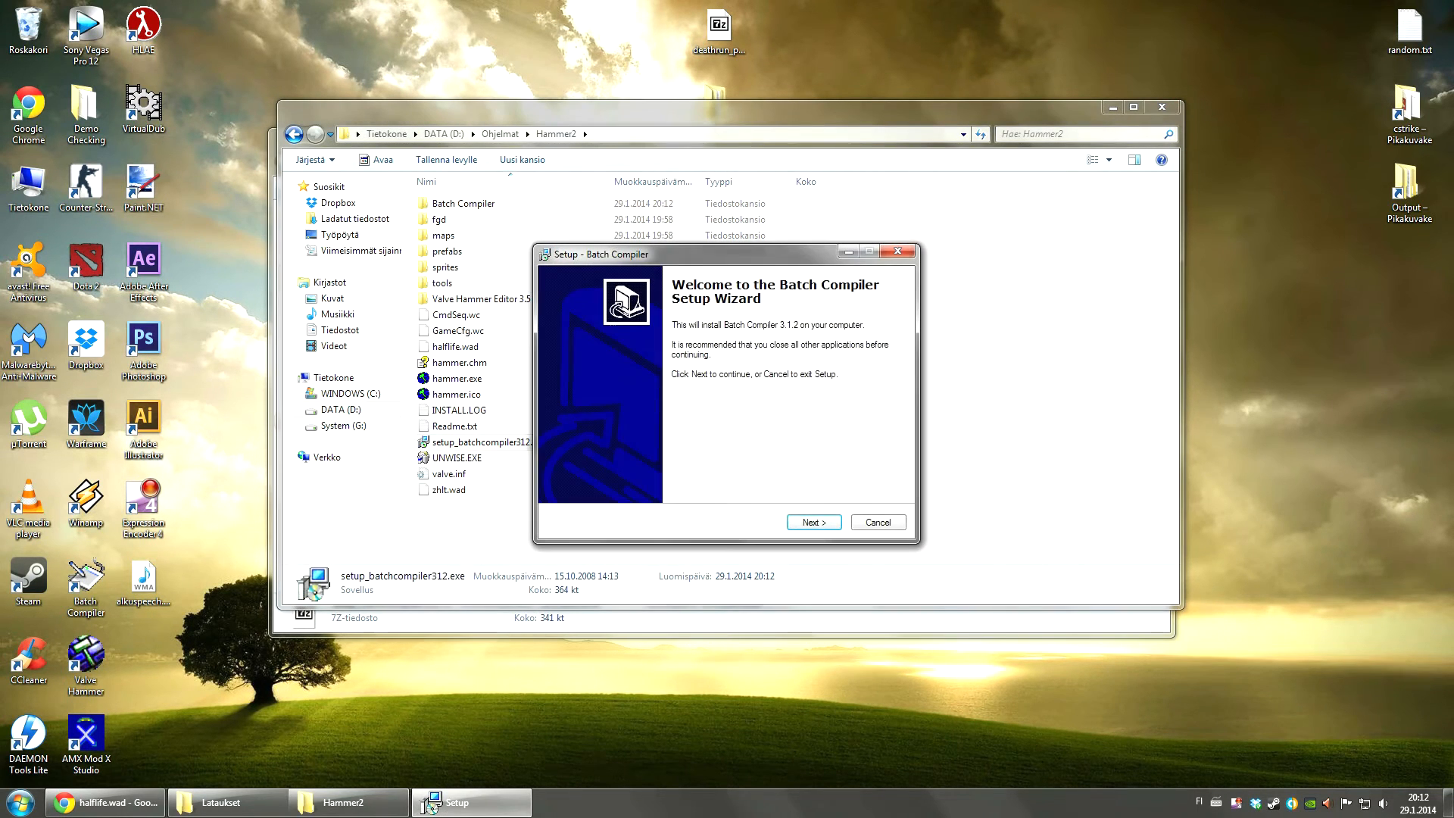
{"action": "key", "text": "Return"}
{"action": "key", "text": "alt+a"}
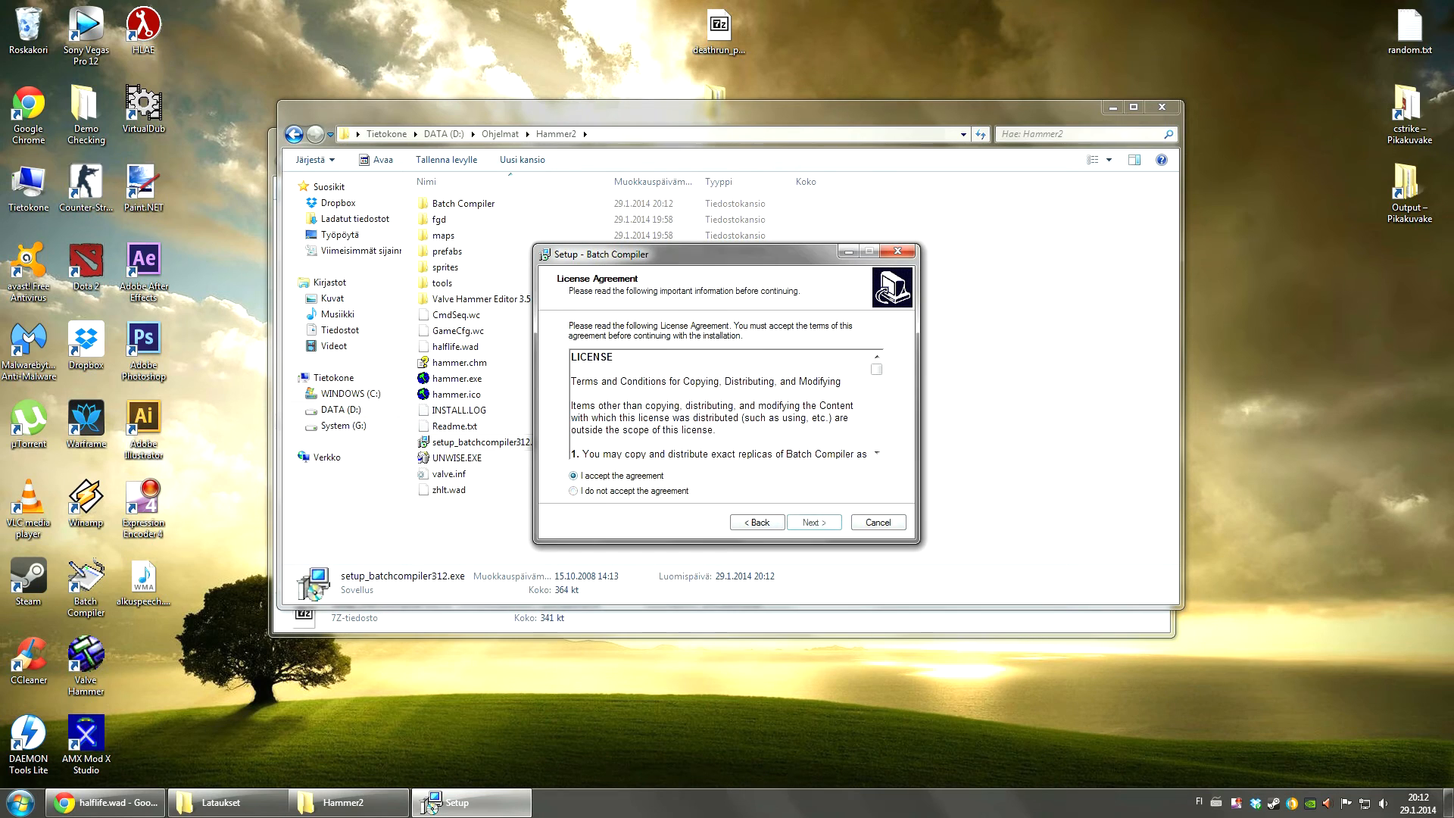
{"action": "key", "text": "Return"}
Step: Set the installation destination to D:\Ohjelmat\Hammer2\Batch Compiler\Batch Compiler and continue to the Start Menu settings
{"action": "left_click", "coordinate": [855, 379]}
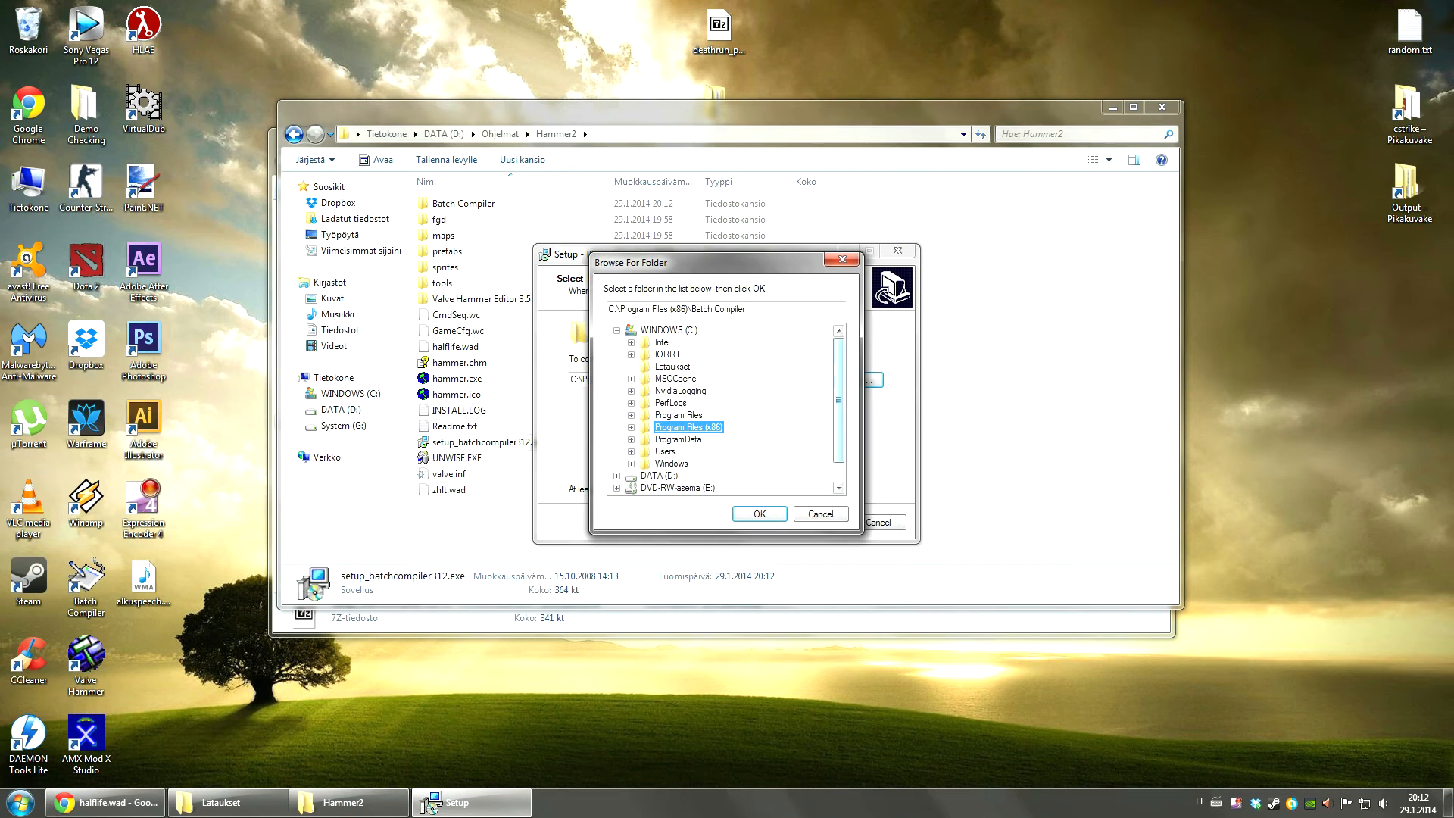
{"action": "left_click", "coordinate": [616, 331]}
{"action": "left_click", "coordinate": [617, 342]}
{"action": "left_click", "coordinate": [663, 439]}
{"action": "left_click", "coordinate": [631, 427]}
{"action": "left_click", "coordinate": [645, 439]}
{"action": "left_click", "coordinate": [709, 415]}
{"action": "key", "text": "Return"}
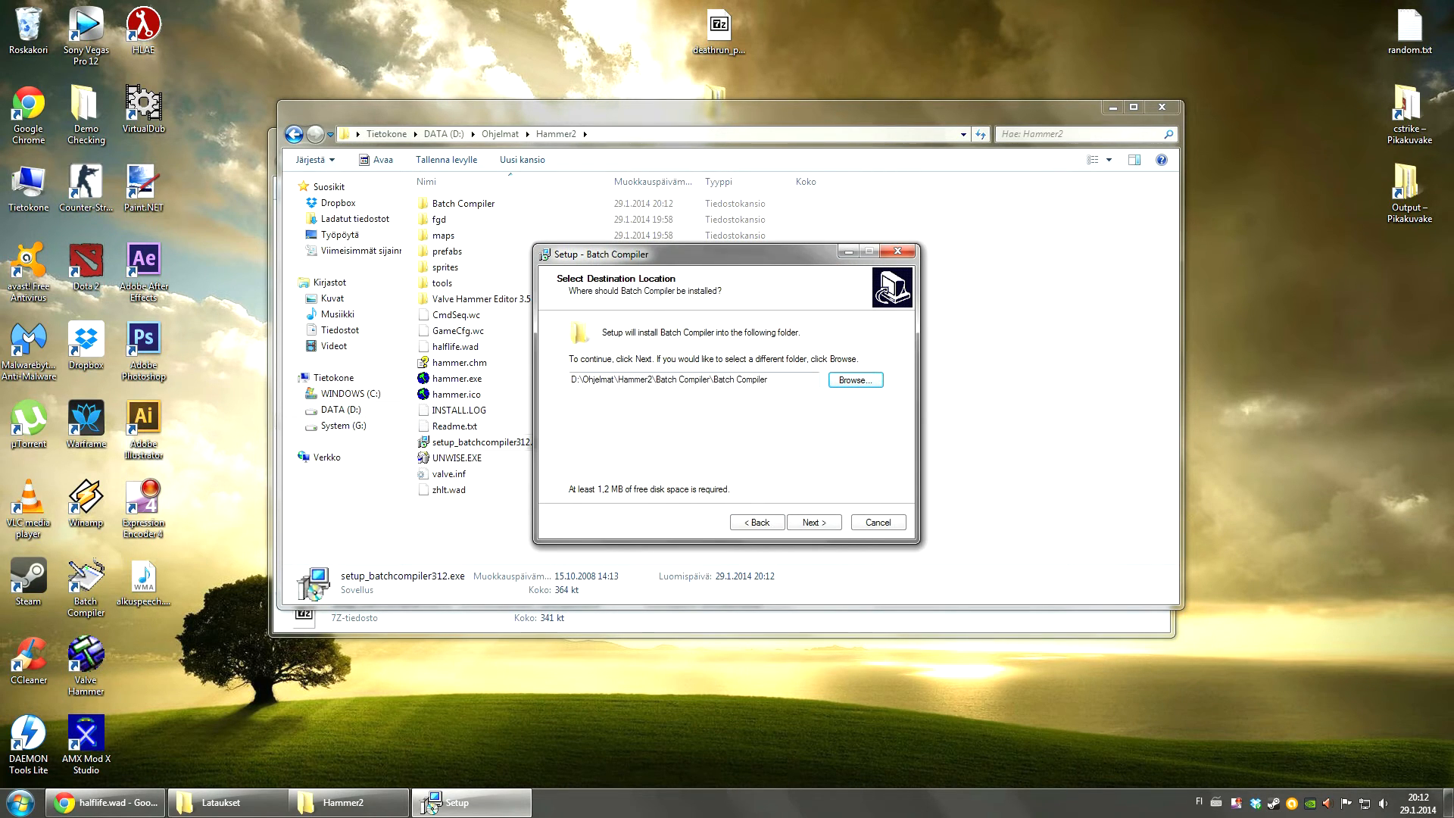
{"action": "key", "text": "Return"}
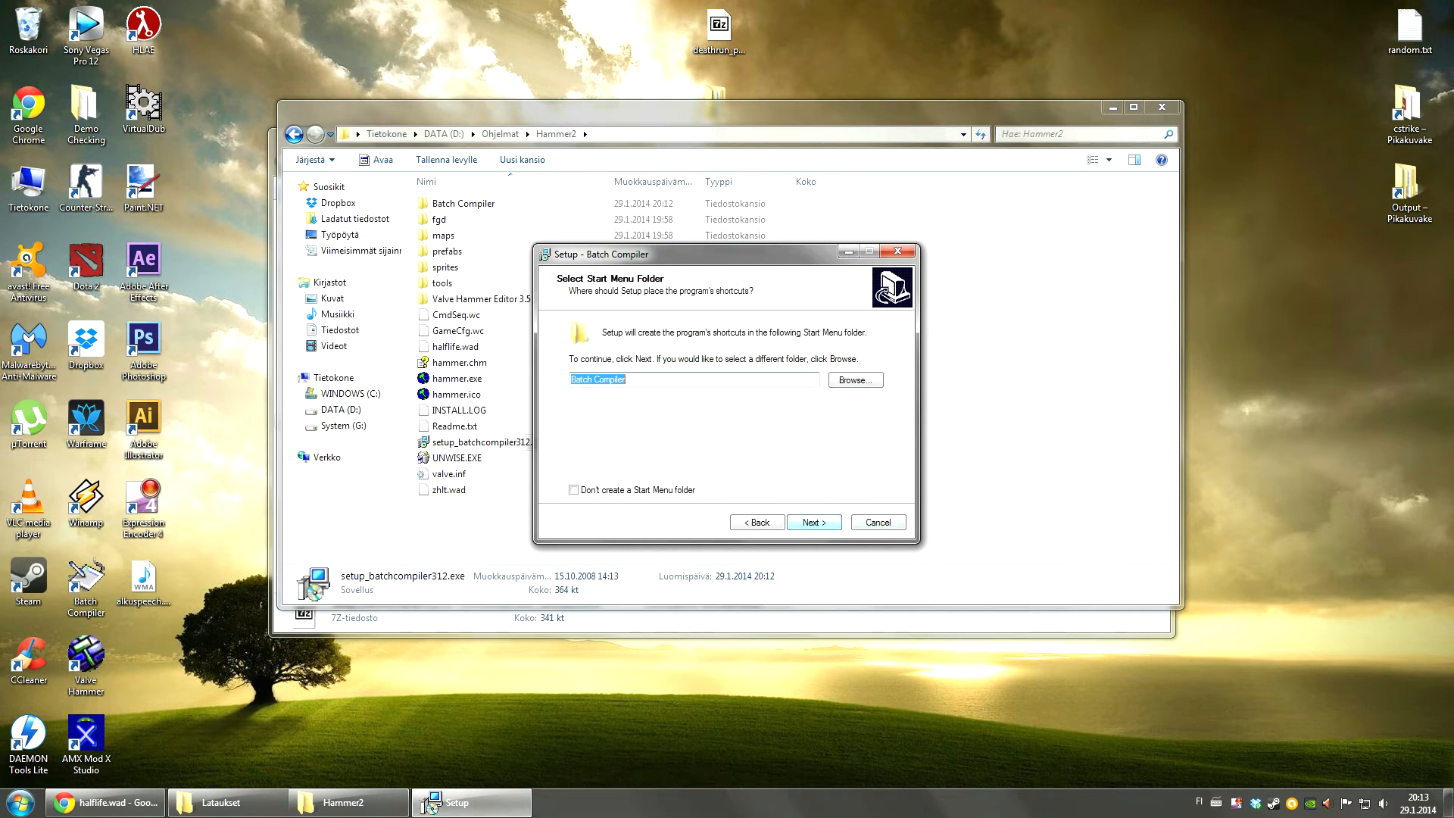
Step: Install Batch Compiler without a Start Menu folder or desktop icon, keeping the .bcp association, and launch it on finishing
{"action": "left_click", "coordinate": [573, 489]}
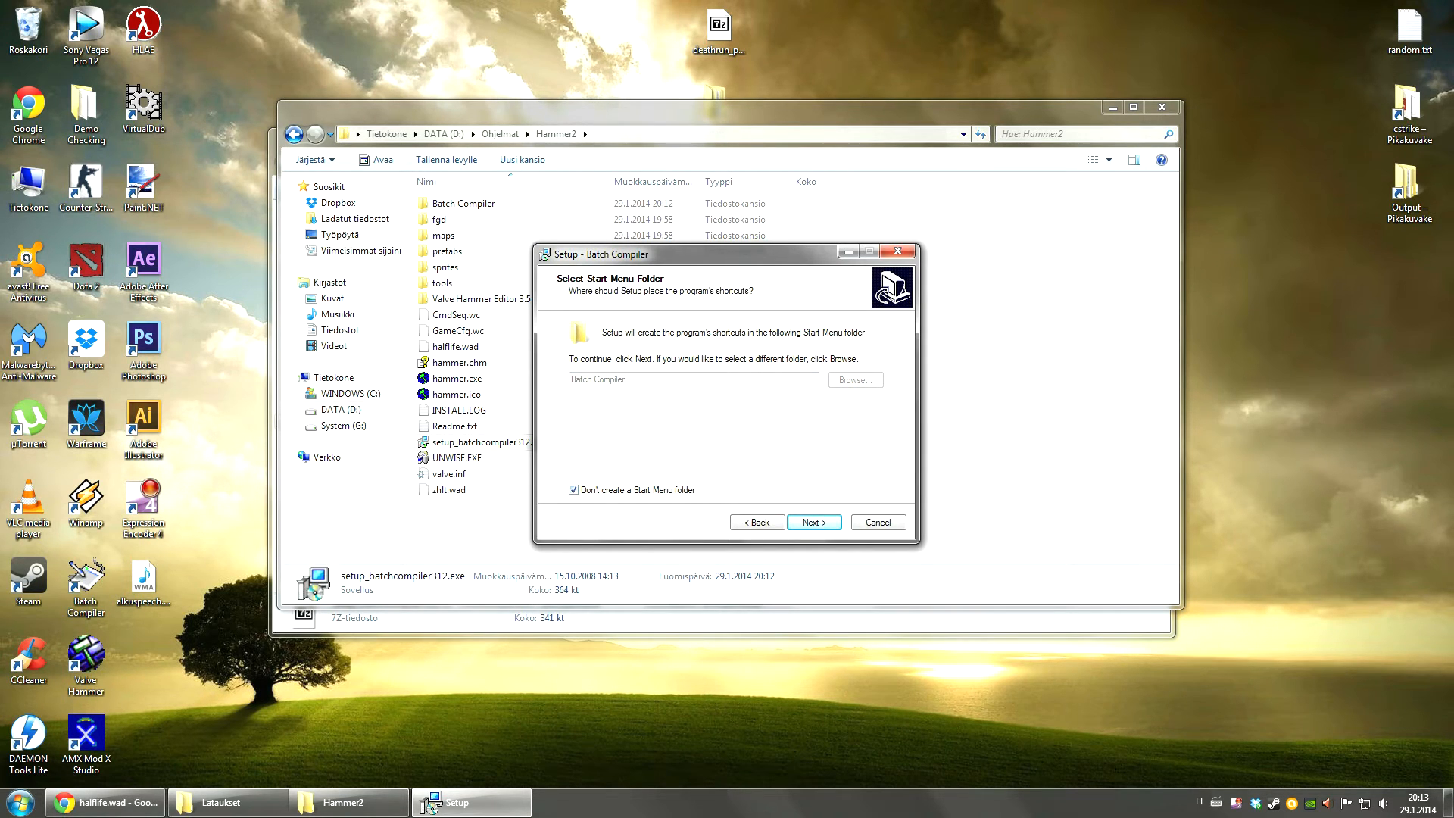
{"action": "key", "text": "Return"}
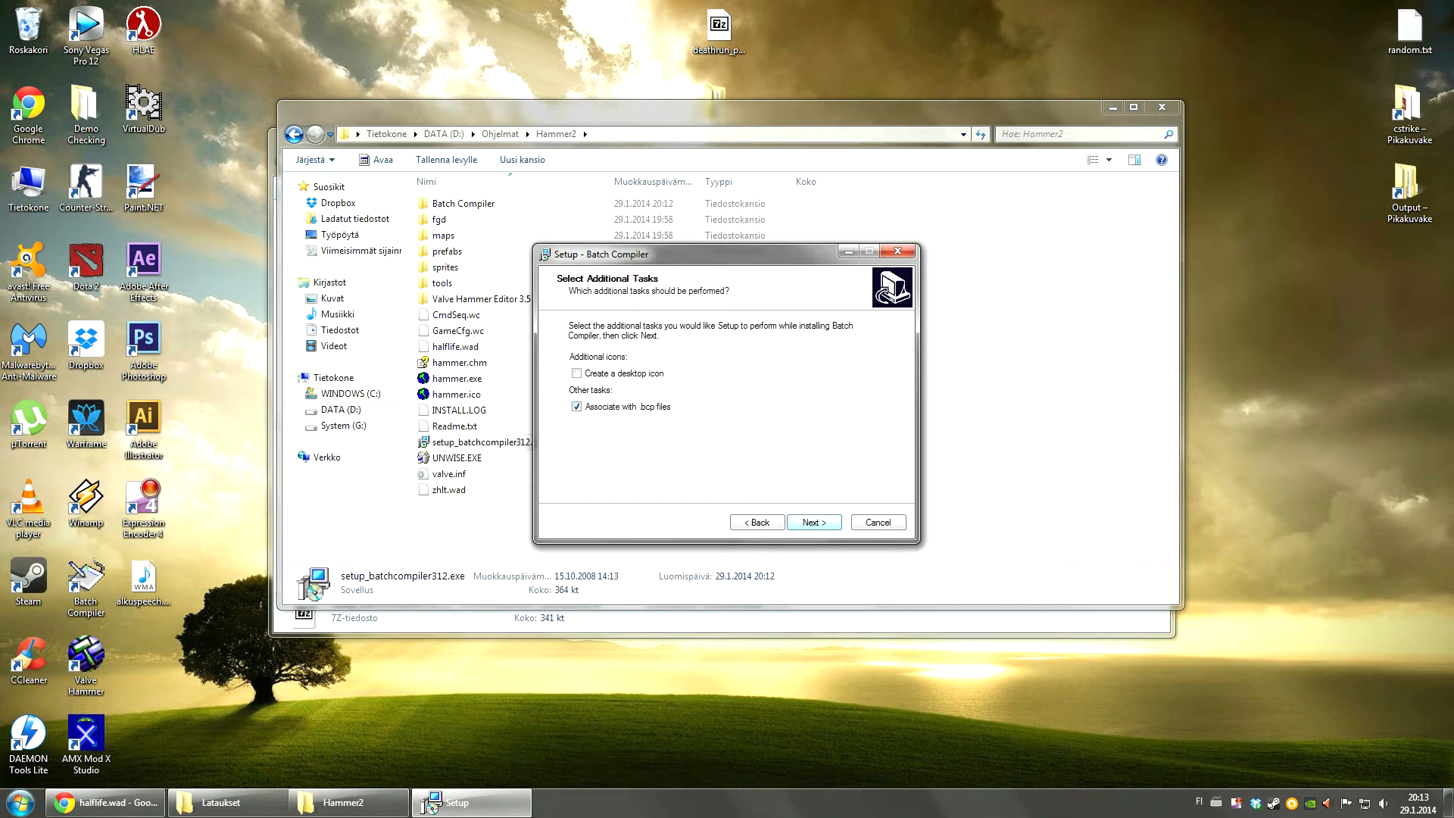
{"action": "left_click", "coordinate": [577, 373]}
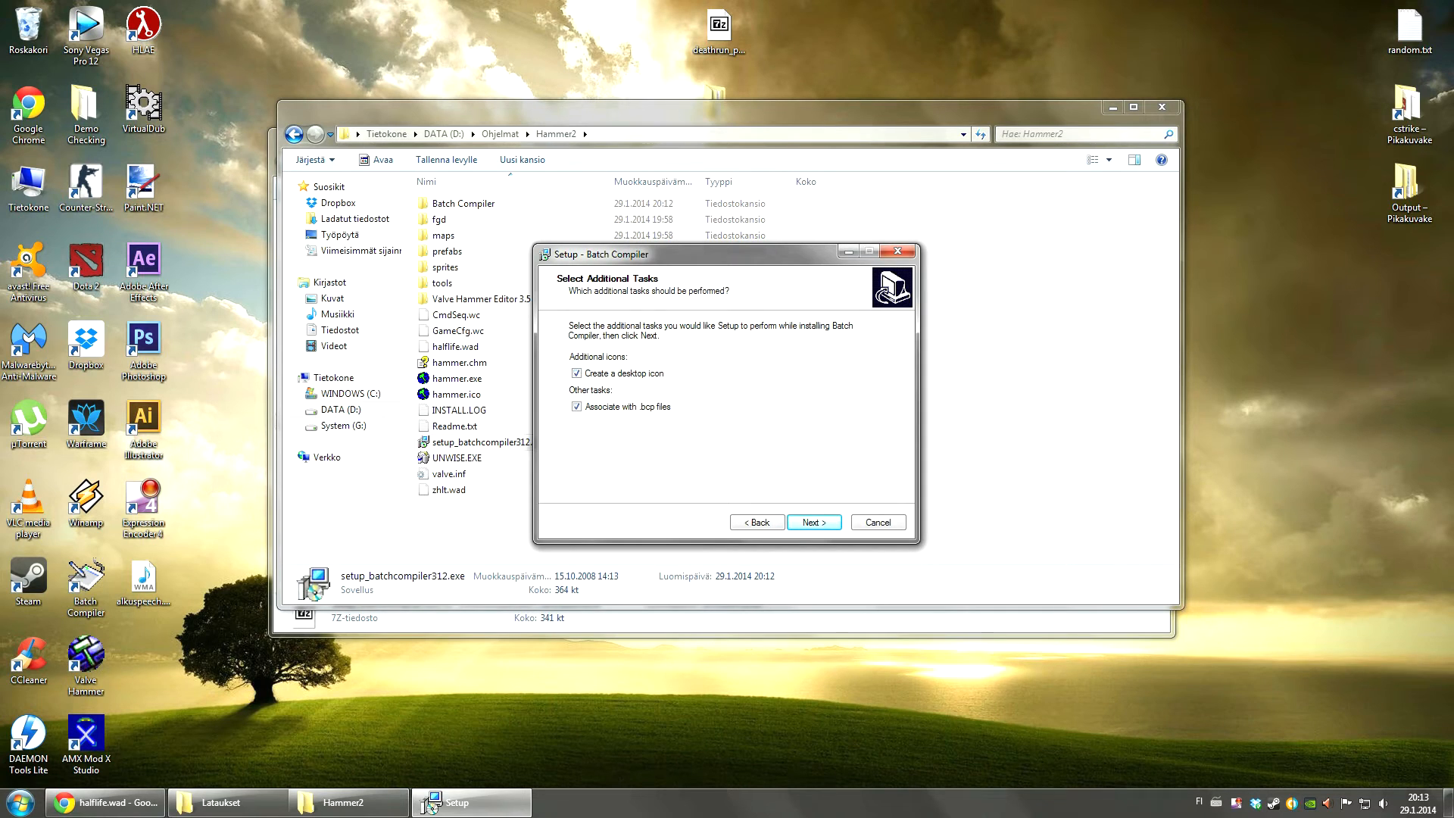
{"action": "left_click", "coordinate": [576, 372]}
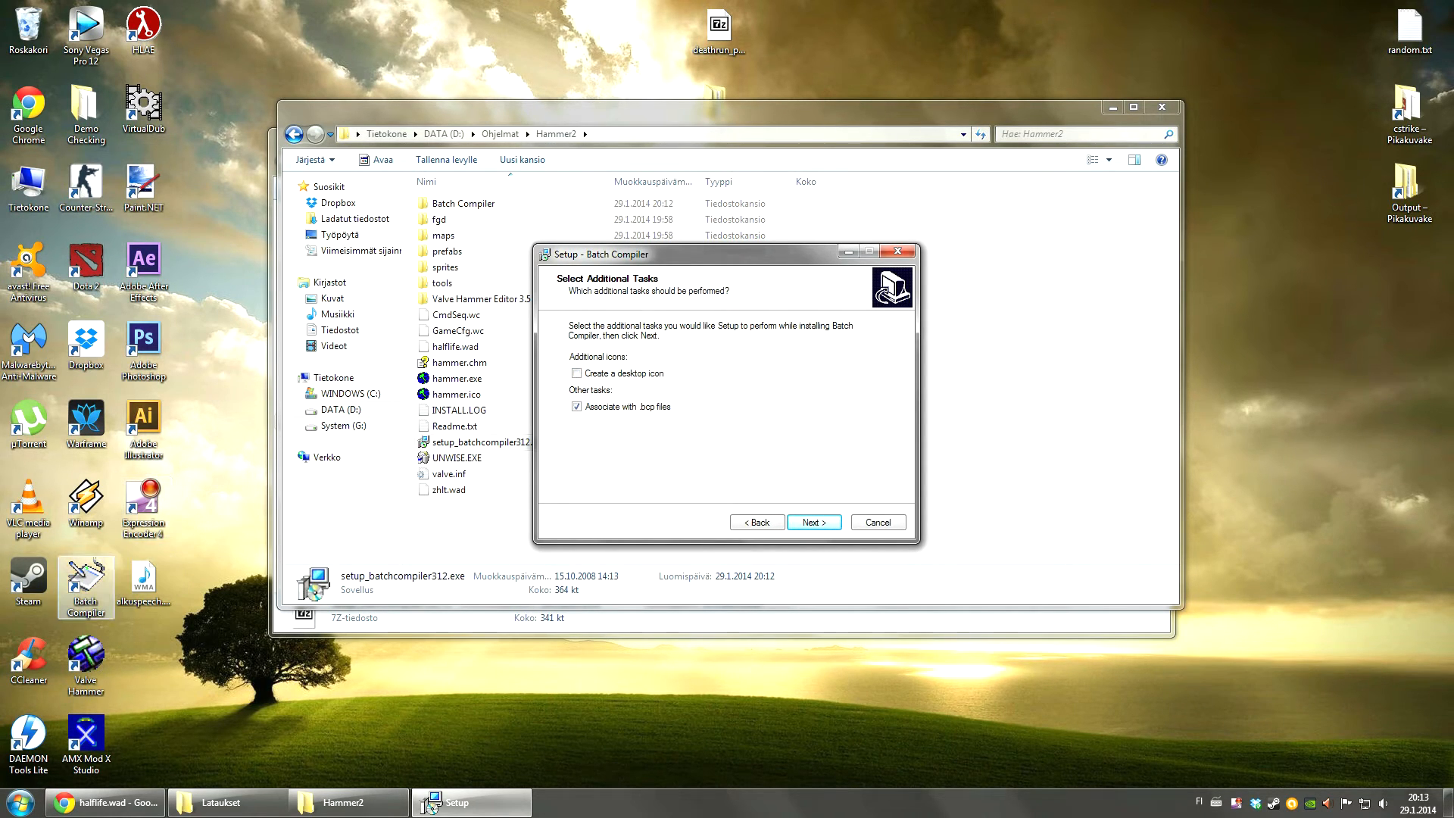
{"action": "key", "text": "Return"}
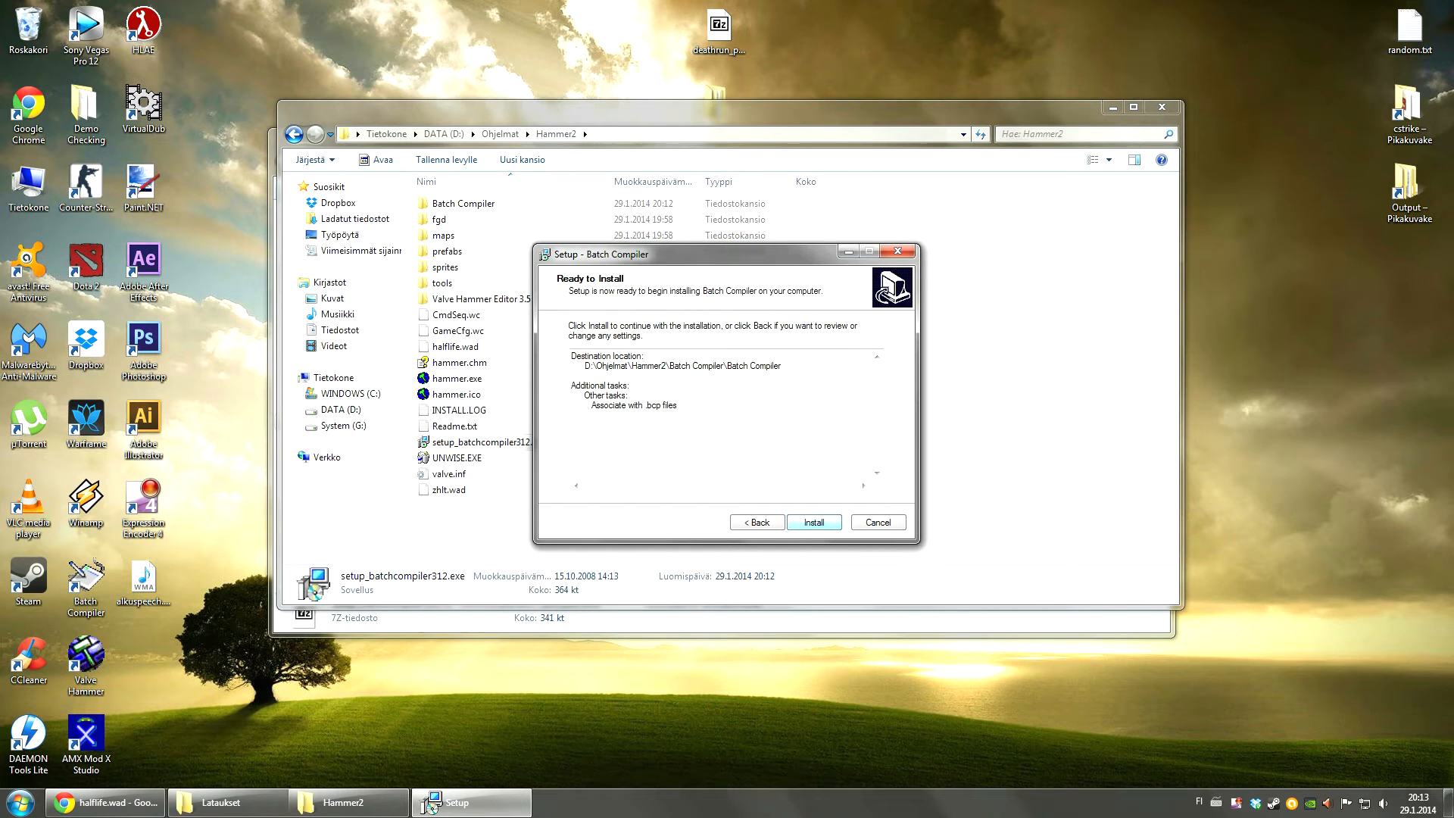
{"action": "key", "text": "Return"}
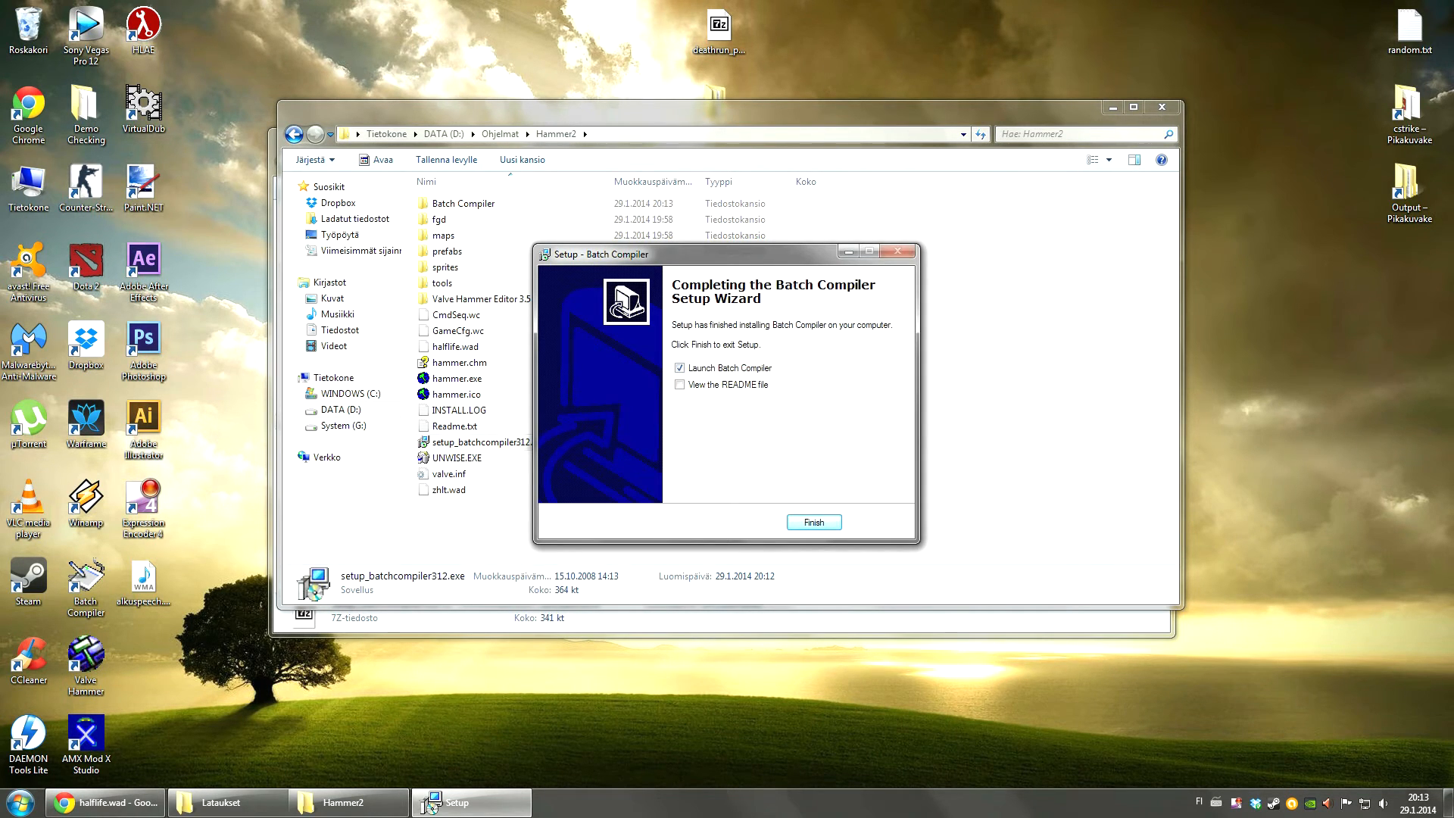
{"action": "key", "text": "Return"}
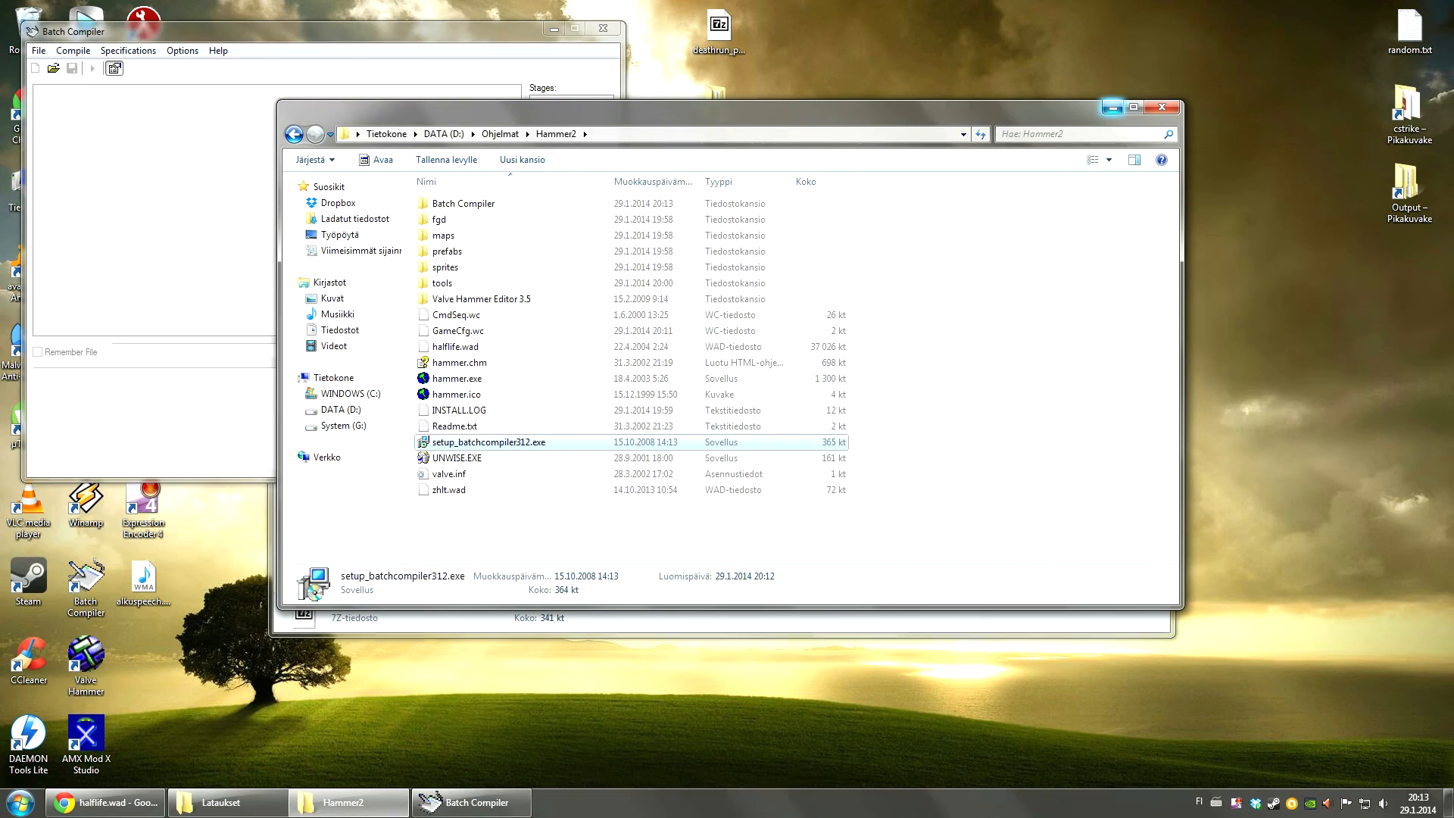
Step: Minimize the folder windows, open the existing Batch Compiler from the desktop, and arrange it side by side with the new one
{"action": "left_click", "coordinate": [1113, 107]}
{"action": "left_click_drag", "start_coordinate": [302, 31], "coordinate": [1128, 119]}
{"action": "left_click", "coordinate": [758, 141]}
{"action": "left_click", "coordinate": [1102, 134]}
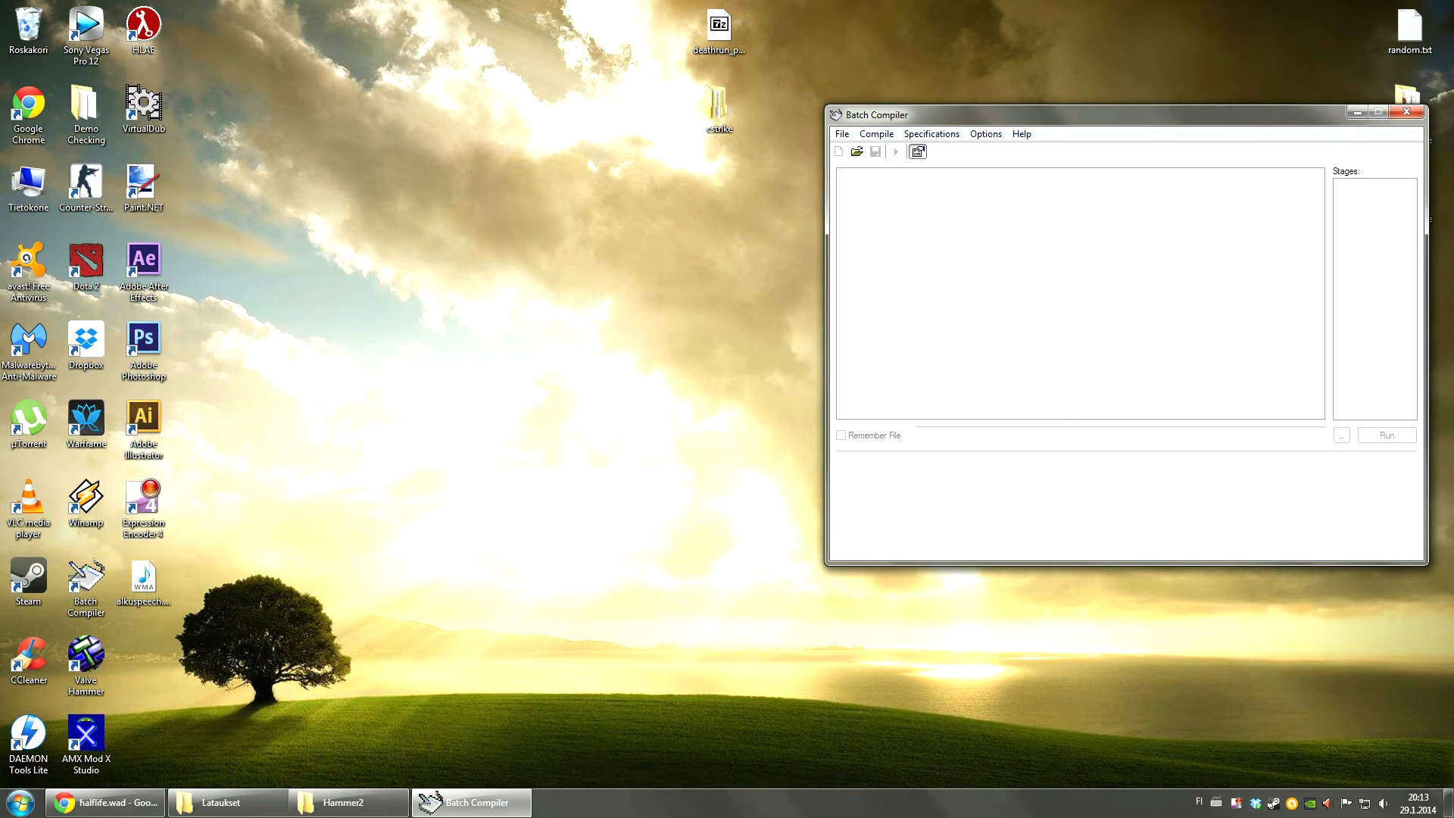
{"action": "left_click_drag", "start_coordinate": [1098, 115], "coordinate": [1093, 154]}
{"action": "left_click", "coordinate": [85, 587]}
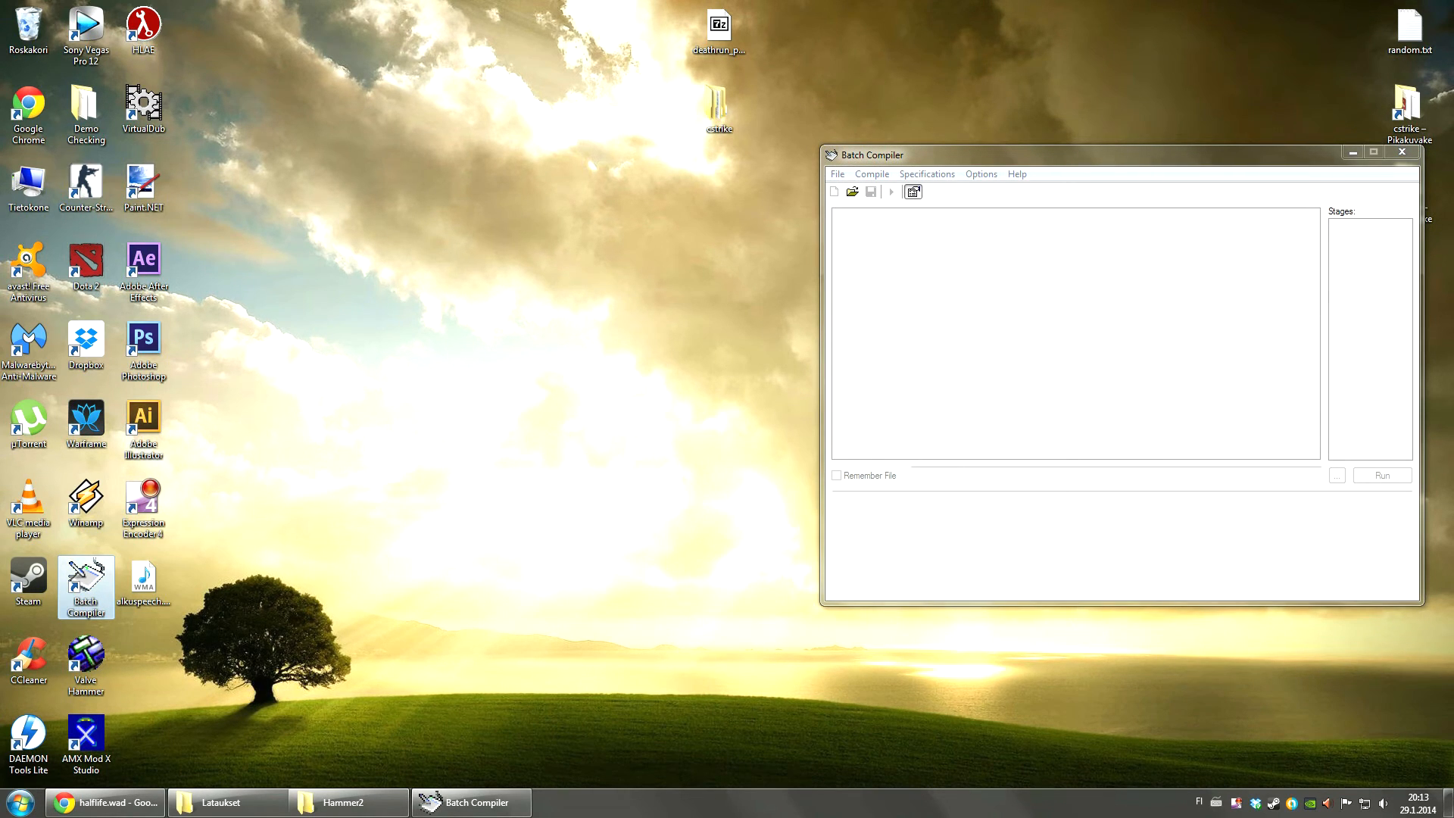
{"action": "left_click_drag", "start_coordinate": [485, 144], "coordinate": [468, 156]}
Step: Load the Zoners Tools Advanced specification in the newly installed Batch Compiler
{"action": "left_click", "coordinate": [1093, 154]}
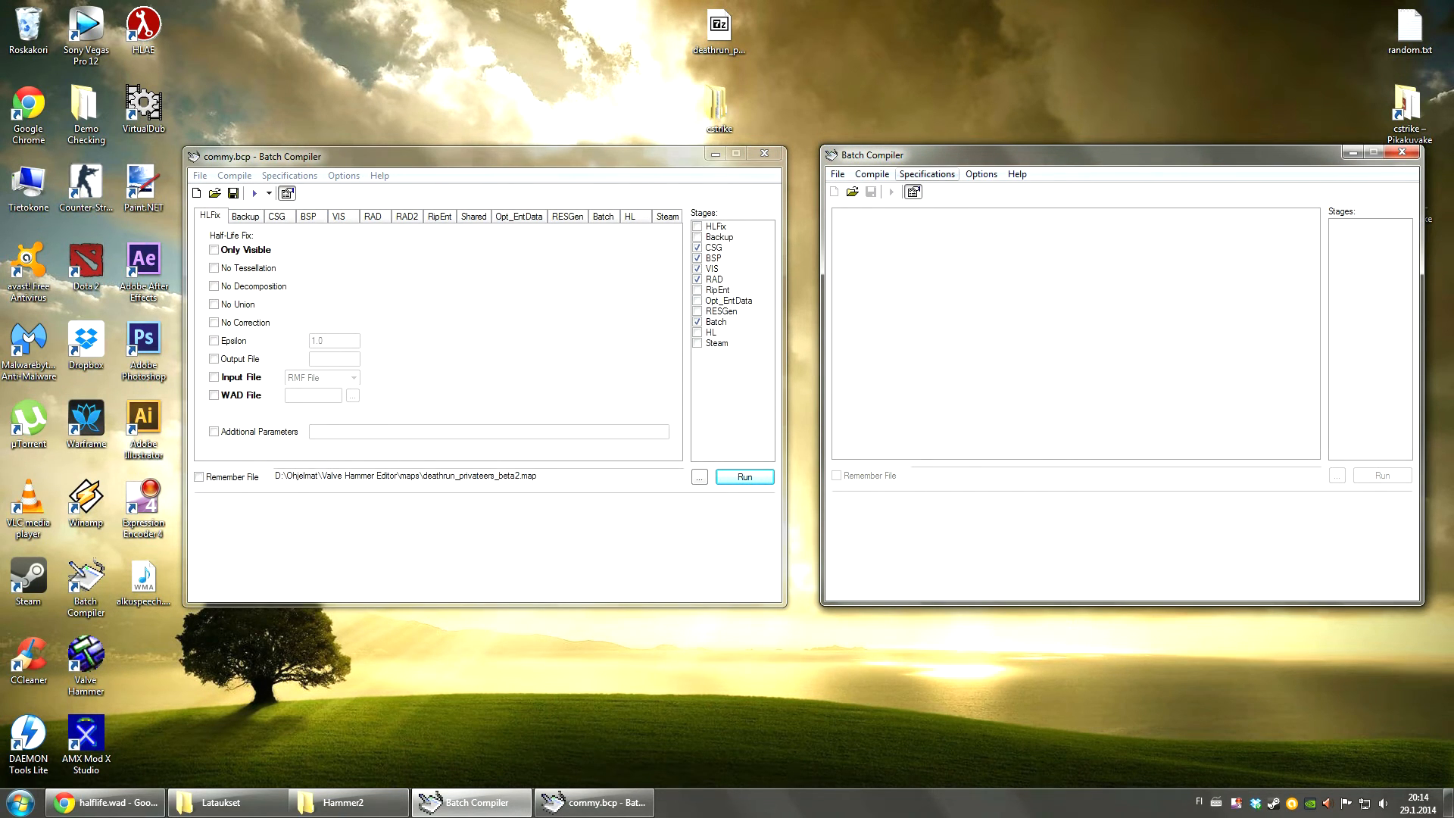
{"action": "left_click", "coordinate": [926, 173]}
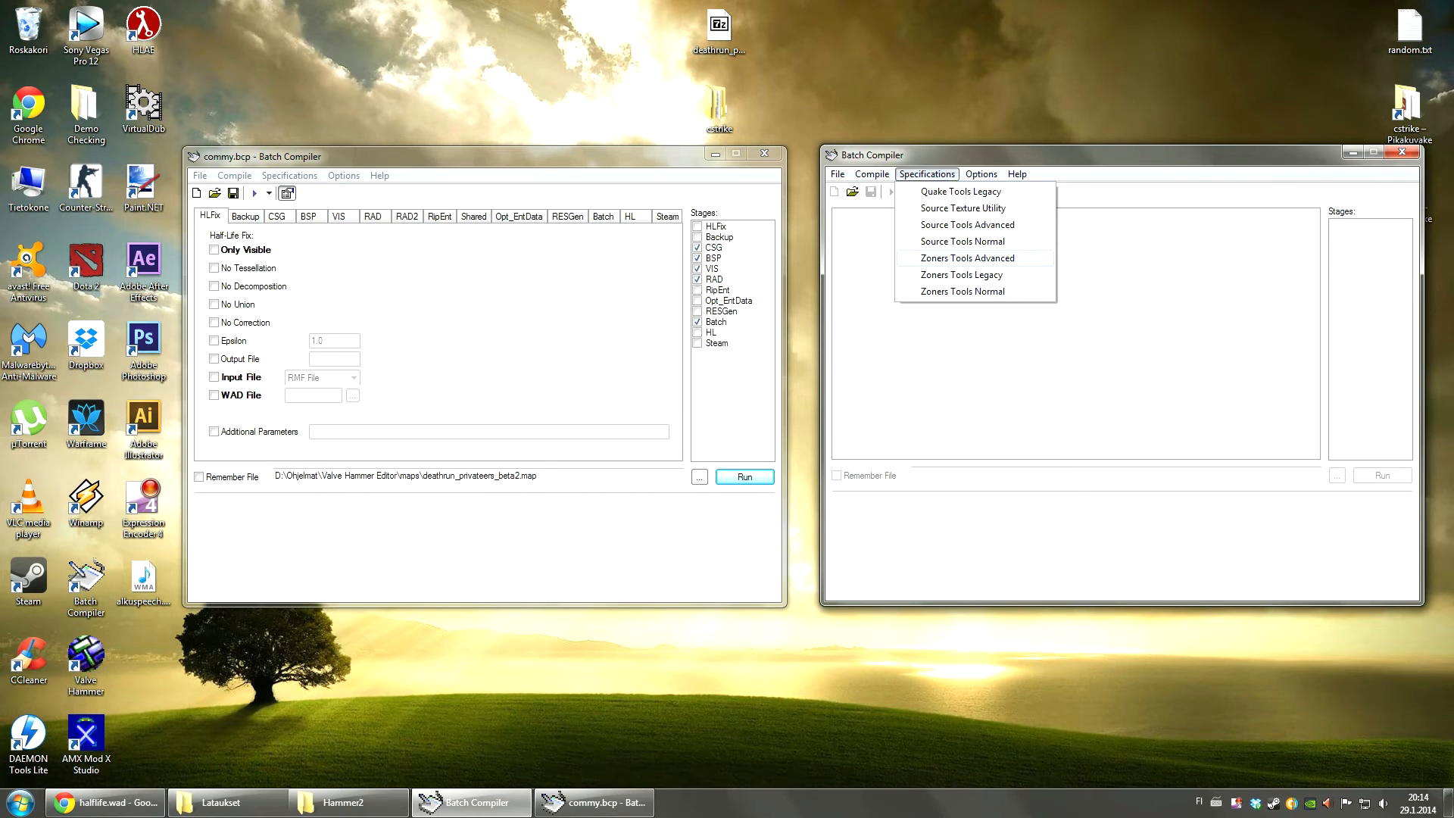
{"action": "key", "text": "Return"}
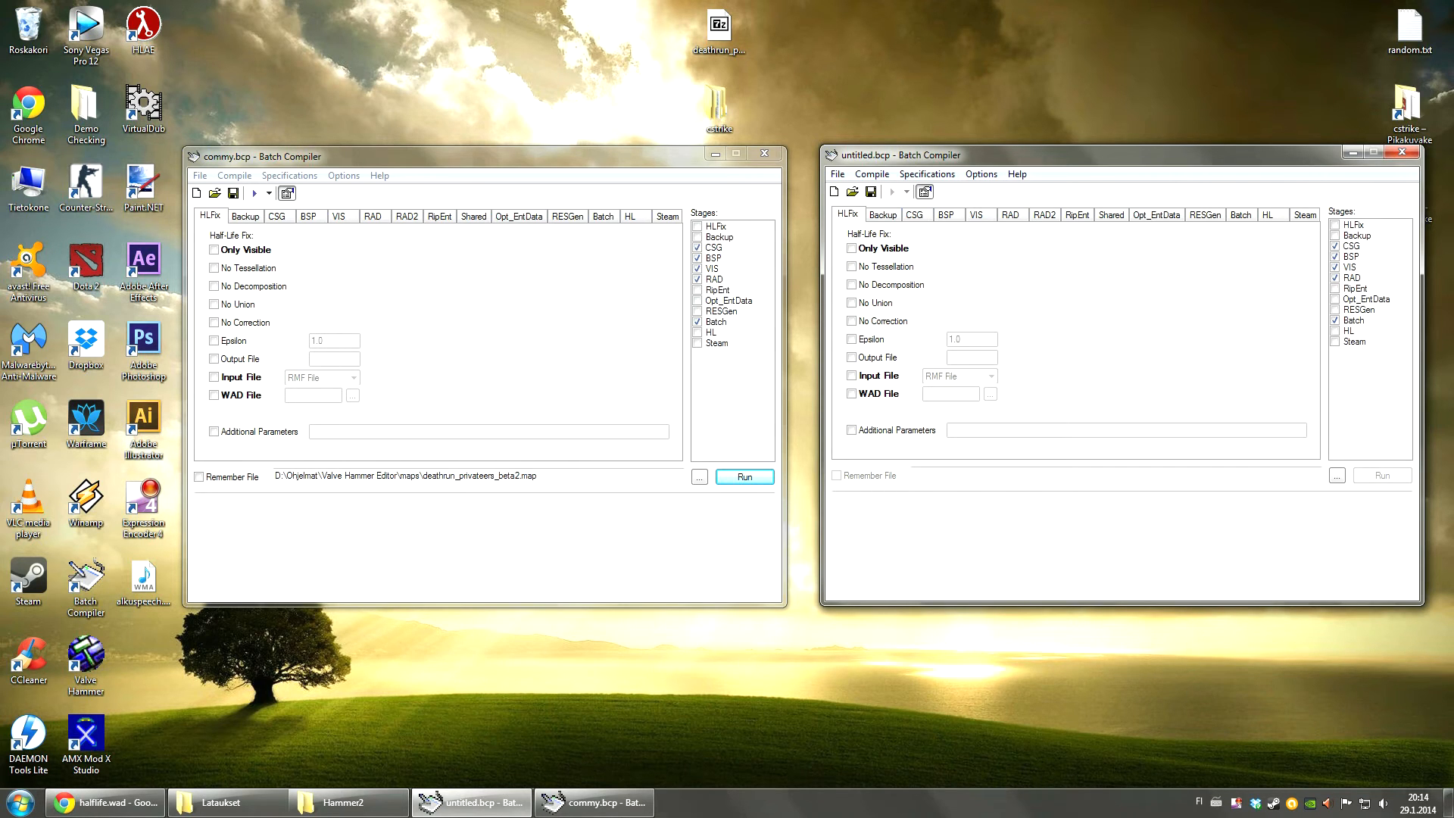
Step: Open the Batch Compiler Options dialog in both the existing and the new Batch Compiler windows
{"action": "left_click", "coordinate": [343, 175]}
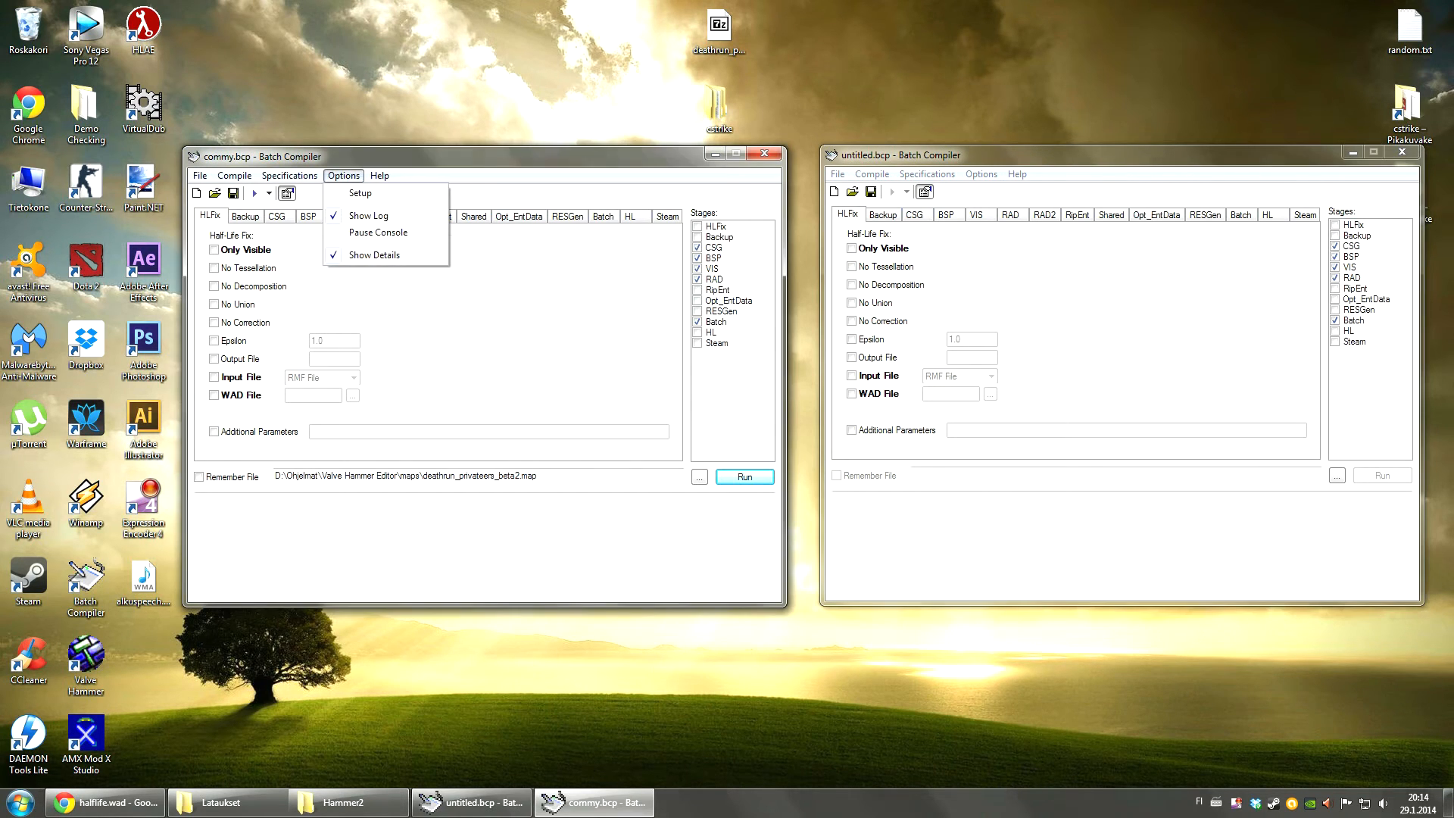
{"action": "left_click", "coordinate": [361, 193]}
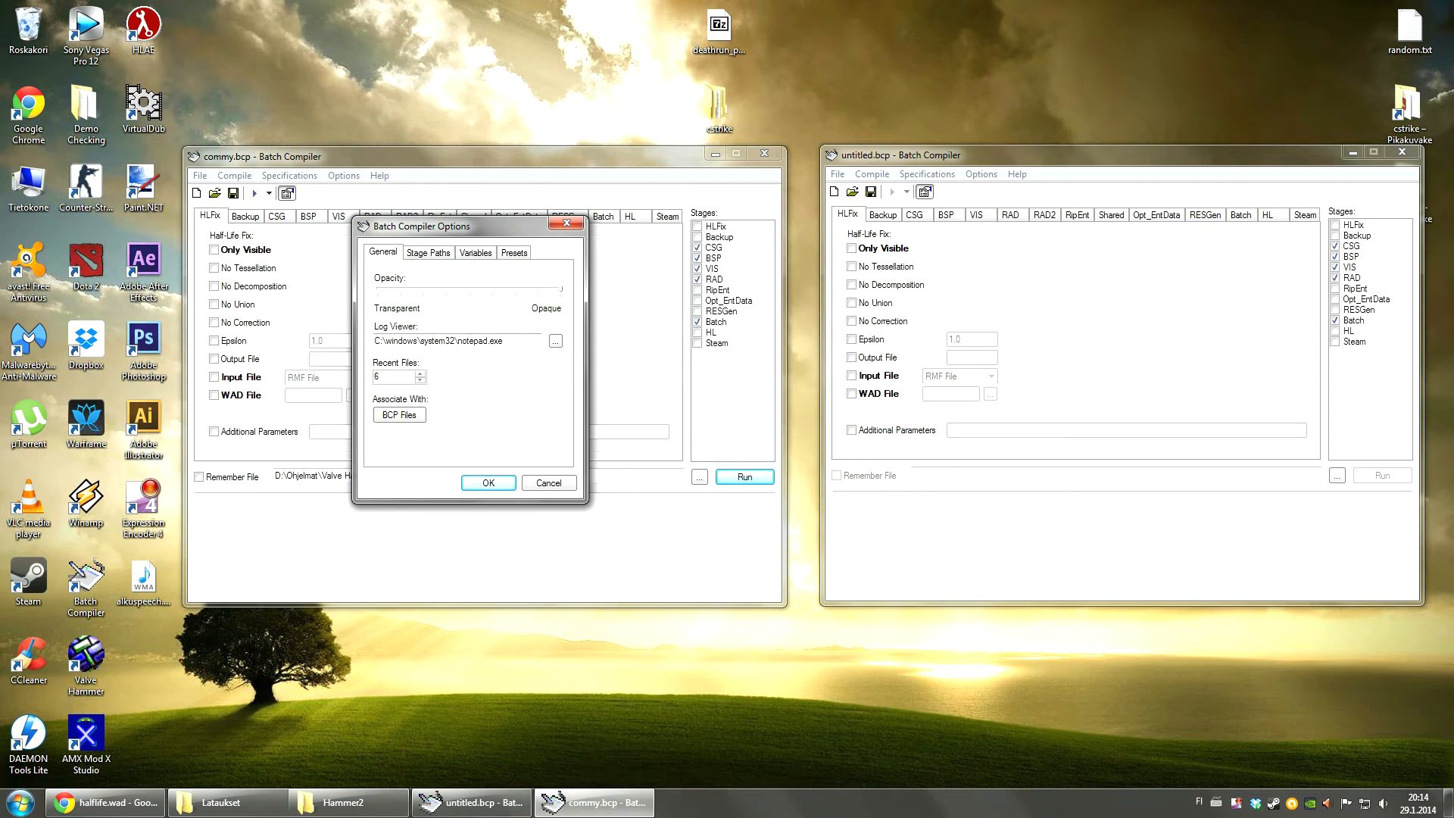
{"action": "left_click", "coordinate": [981, 173]}
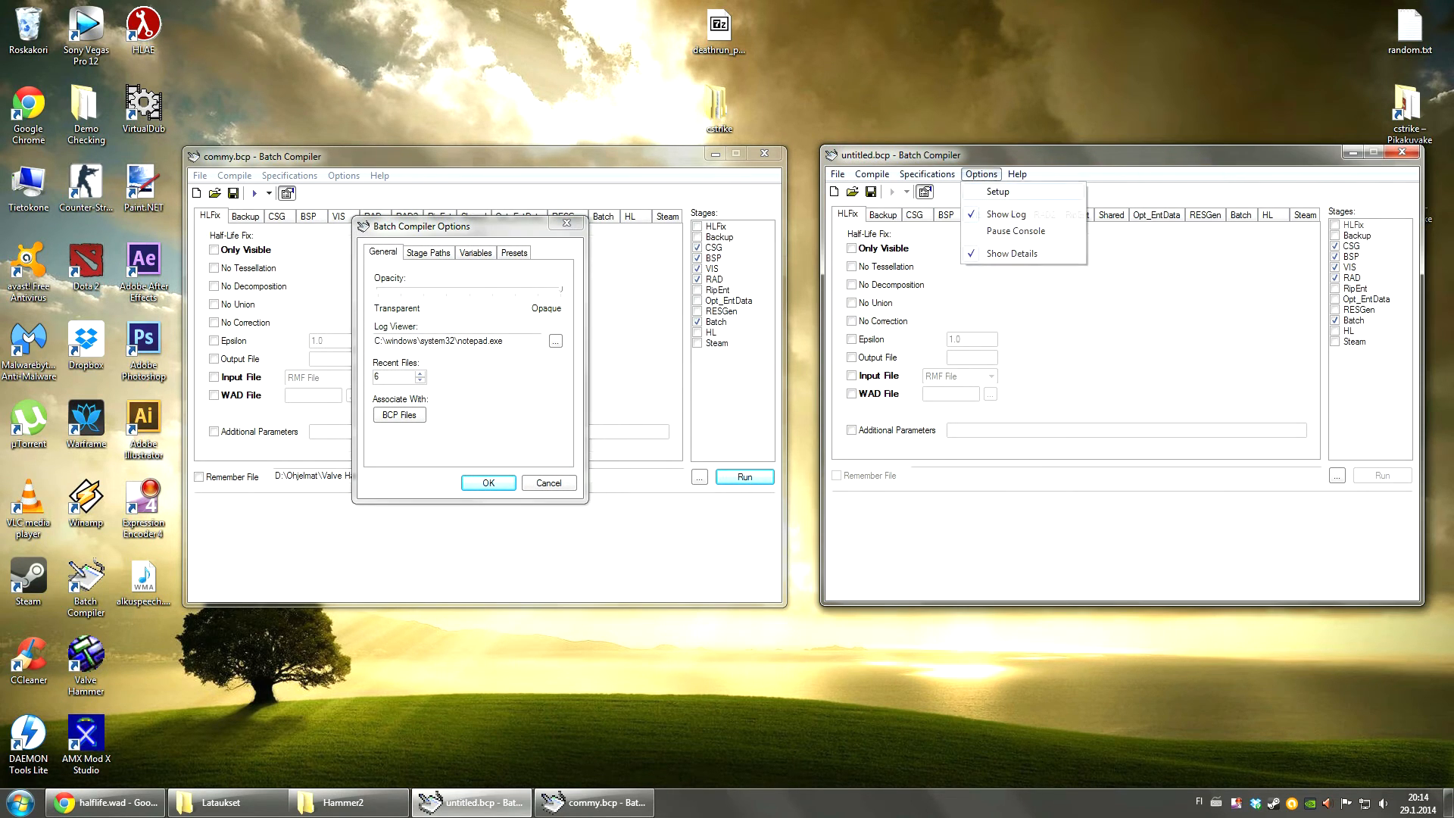
{"action": "left_click", "coordinate": [998, 191]}
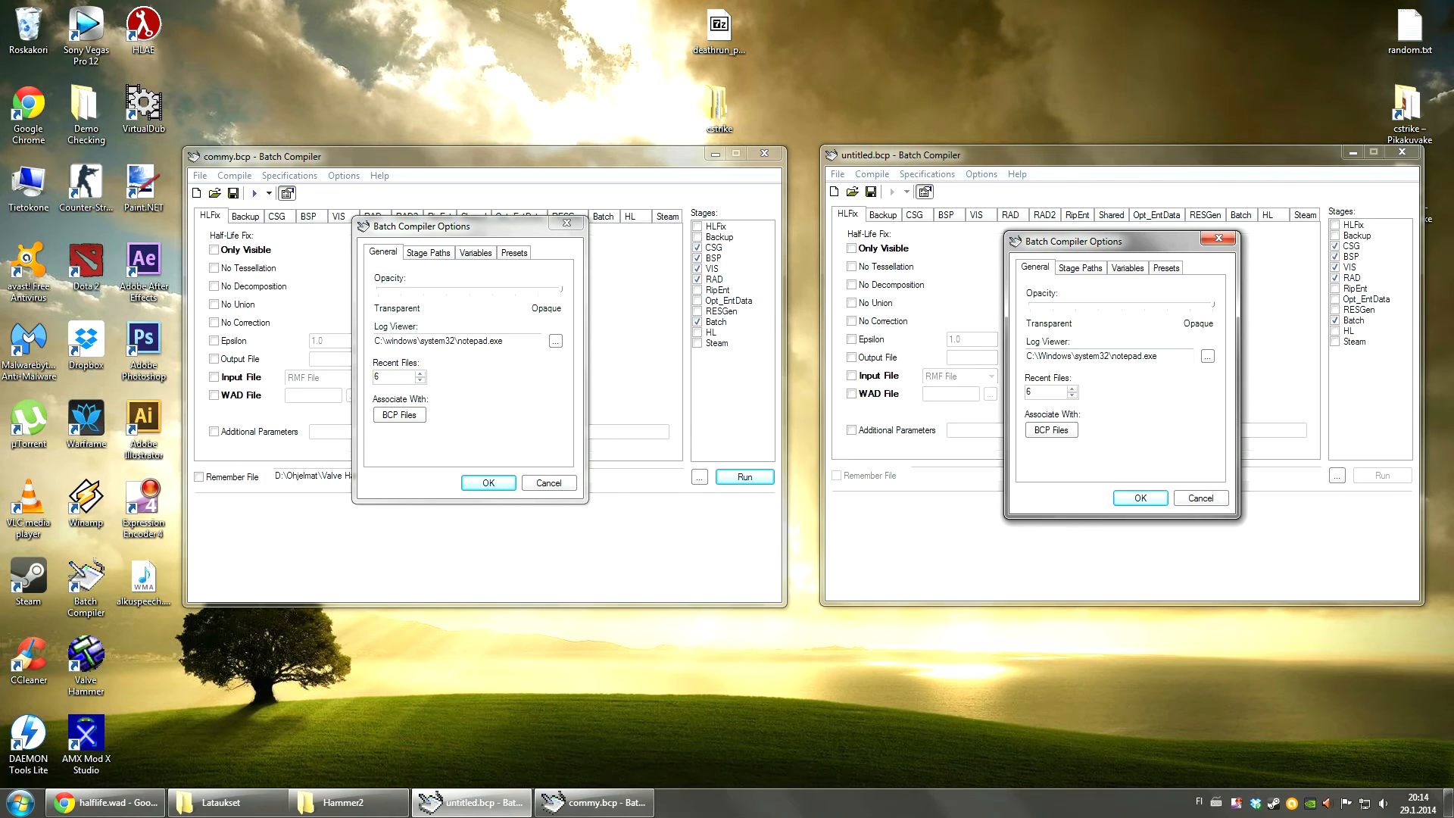
Step: Check the log viewer path in the new Batch Compiler's general options
{"action": "left_click_drag", "start_coordinate": [1158, 355], "coordinate": [1027, 355]}
{"action": "left_click", "coordinate": [1072, 355]}
{"action": "left_click_drag", "start_coordinate": [1157, 355], "coordinate": [1105, 355]}
{"action": "left_click", "coordinate": [1159, 355]}
{"action": "left_click", "coordinate": [1158, 355]}
Step: Show the stage paths in both options dialogs and examine the existing configuration's CSG, BSP and VIS paths
{"action": "left_click", "coordinate": [1080, 267]}
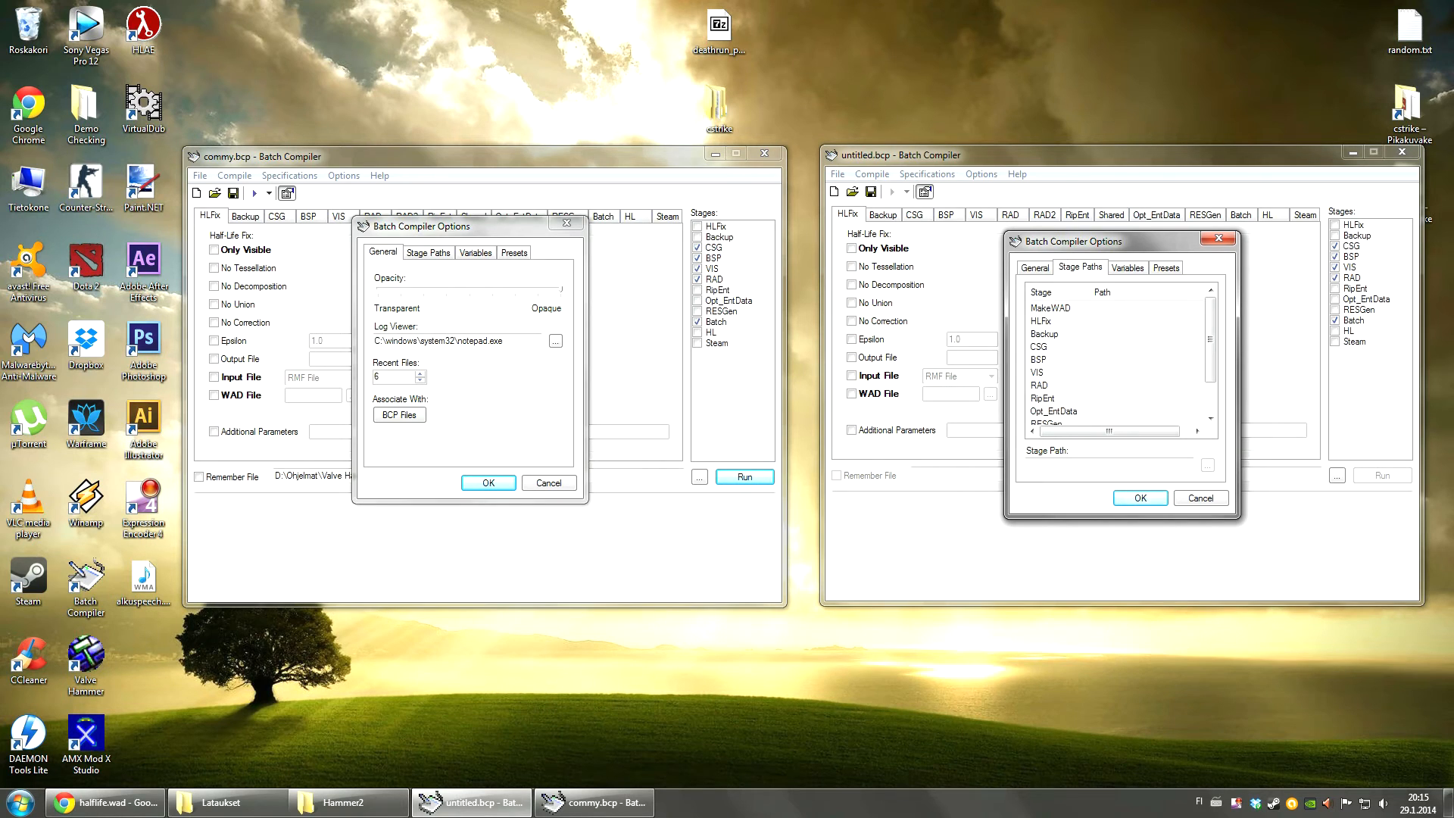
{"action": "left_click", "coordinate": [428, 252]}
{"action": "left_click_drag", "start_coordinate": [457, 416], "coordinate": [461, 416]}
{"action": "left_click", "coordinate": [461, 332]}
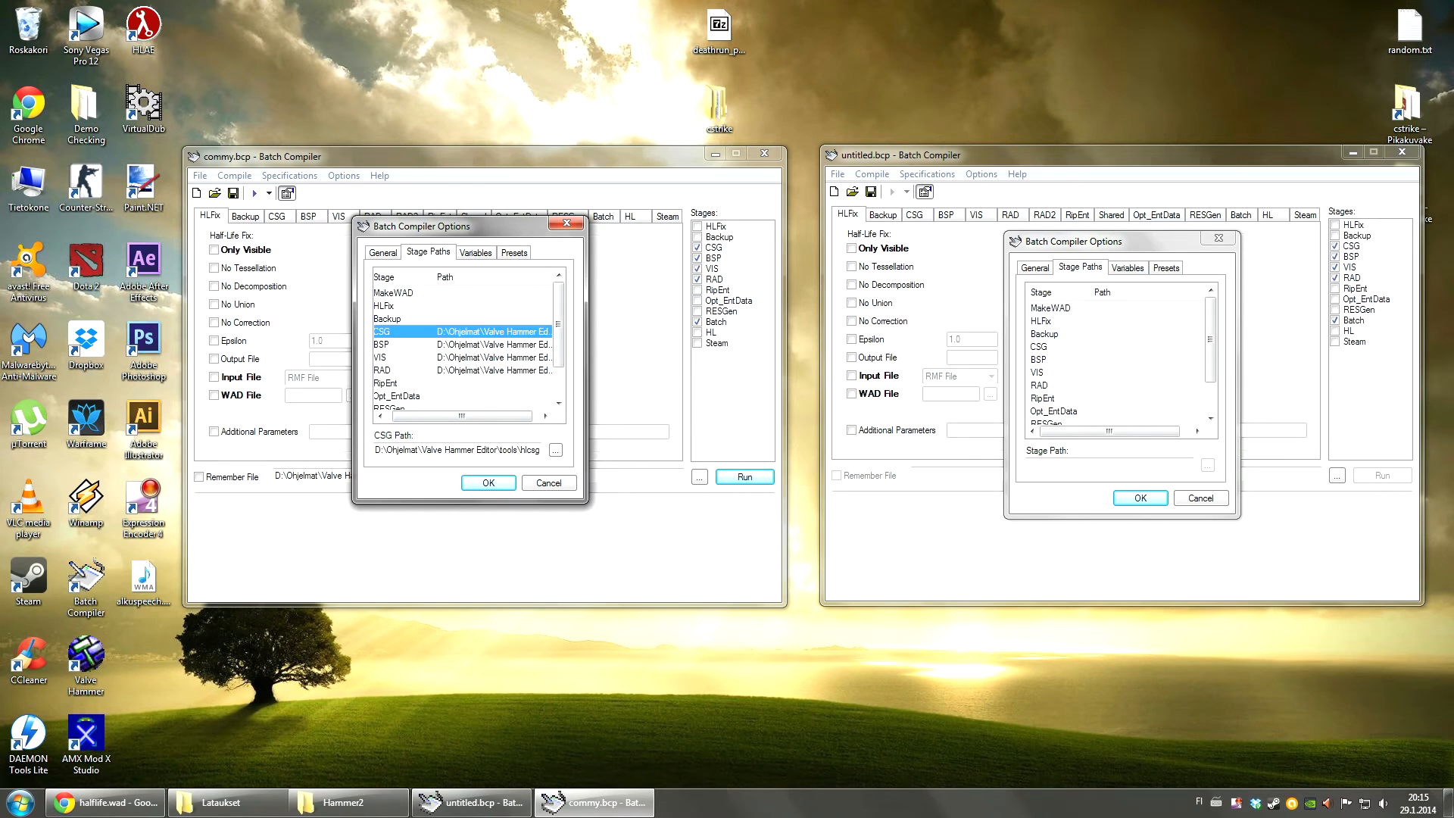
{"action": "key", "text": "Down"}
{"action": "key", "text": "Down"}
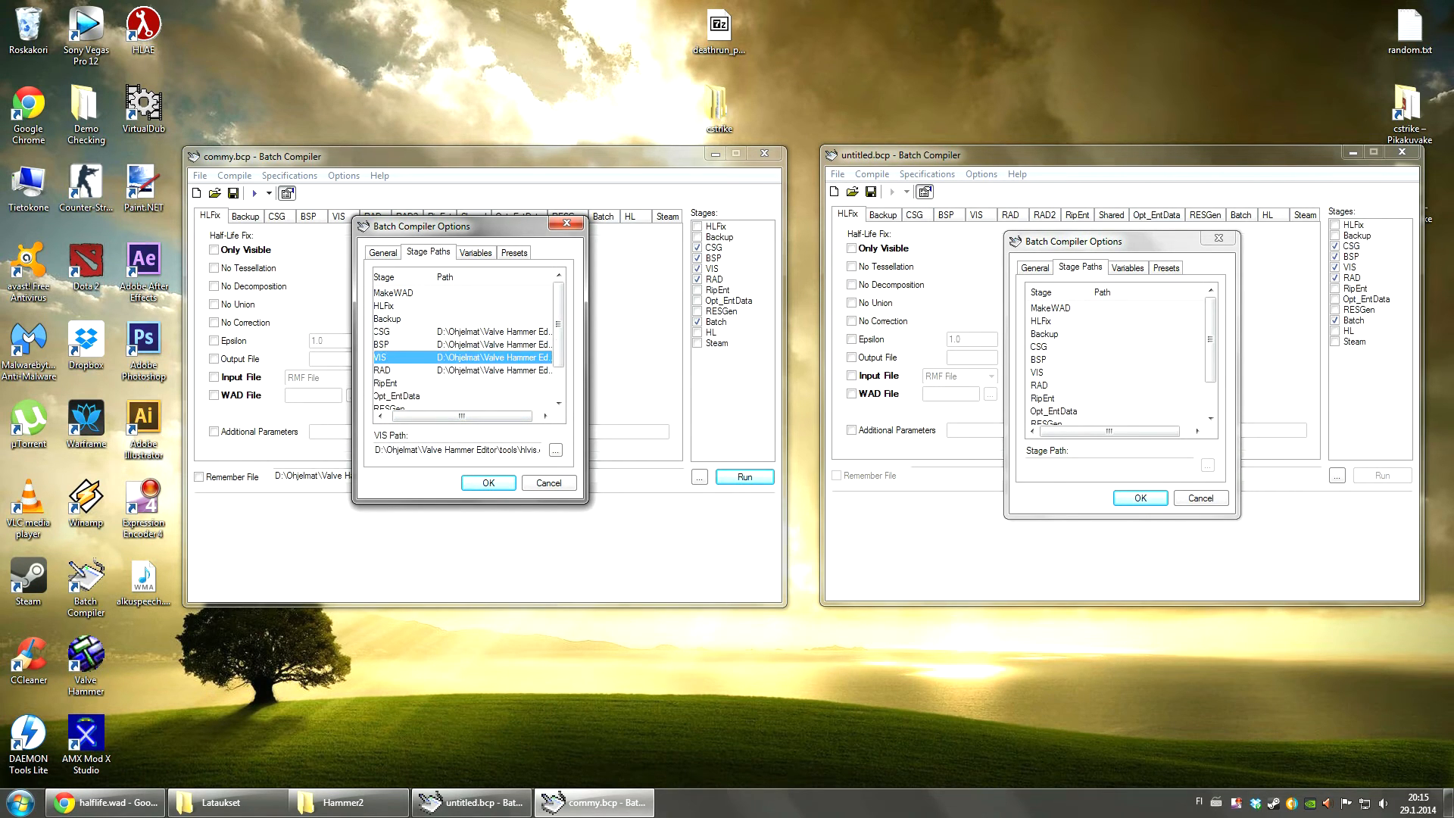
{"action": "key", "text": "Up"}
{"action": "key", "text": "Up"}
{"action": "key", "text": "Left"}
Step: Set the CSG stage path in the new Batch Compiler's options to D:\Ohjelmat\Hammer2\tools\hlcsg.exe
{"action": "left_click_drag", "start_coordinate": [1210, 339], "coordinate": [1209, 338]}
{"action": "left_click", "coordinate": [1059, 346]}
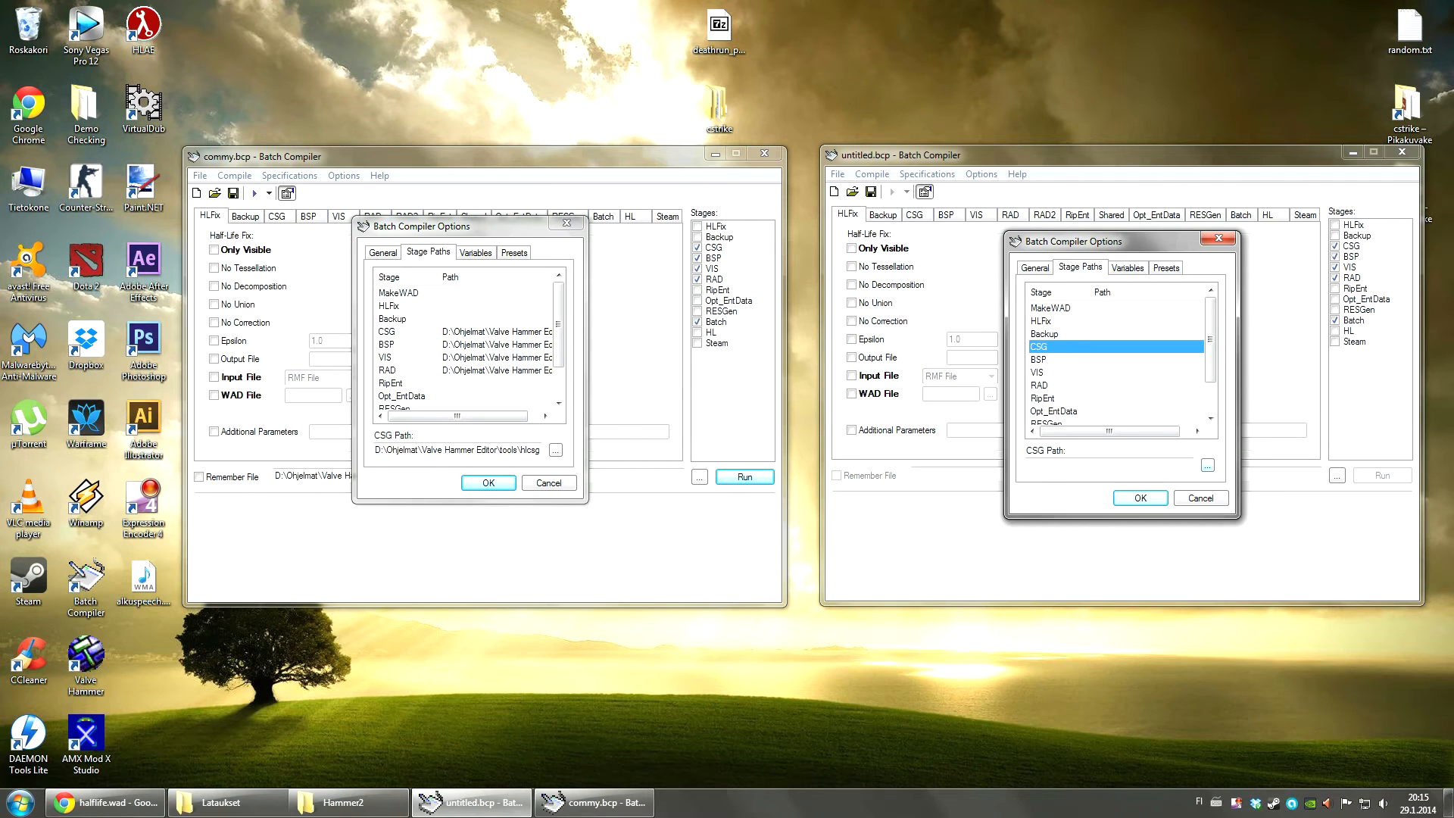
{"action": "left_click", "coordinate": [1207, 464]}
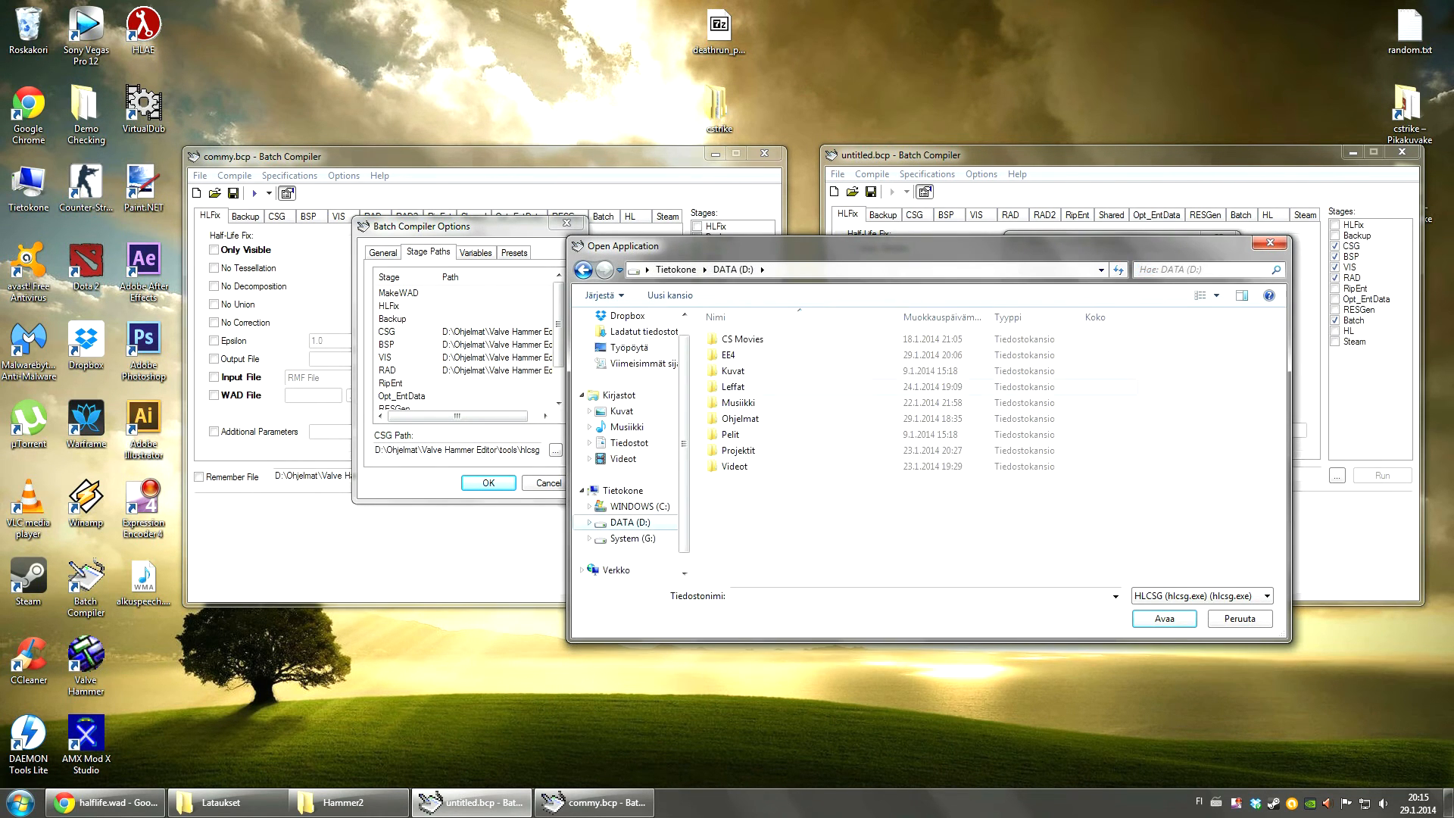
{"action": "double_click", "coordinate": [739, 418]}
{"action": "double_click", "coordinate": [741, 466]}
{"action": "double_click", "coordinate": [731, 418]}
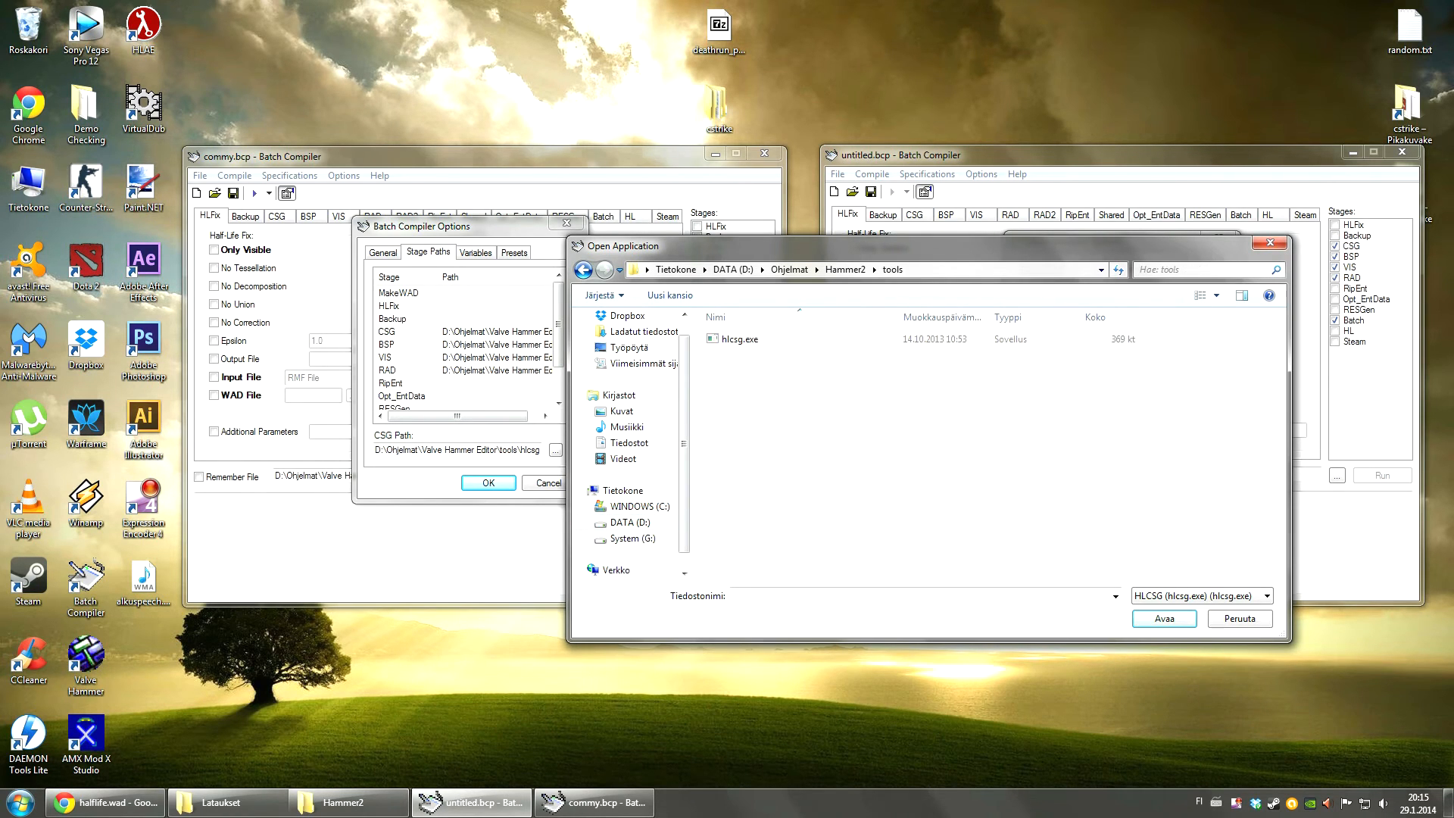
{"action": "left_click", "coordinate": [738, 339]}
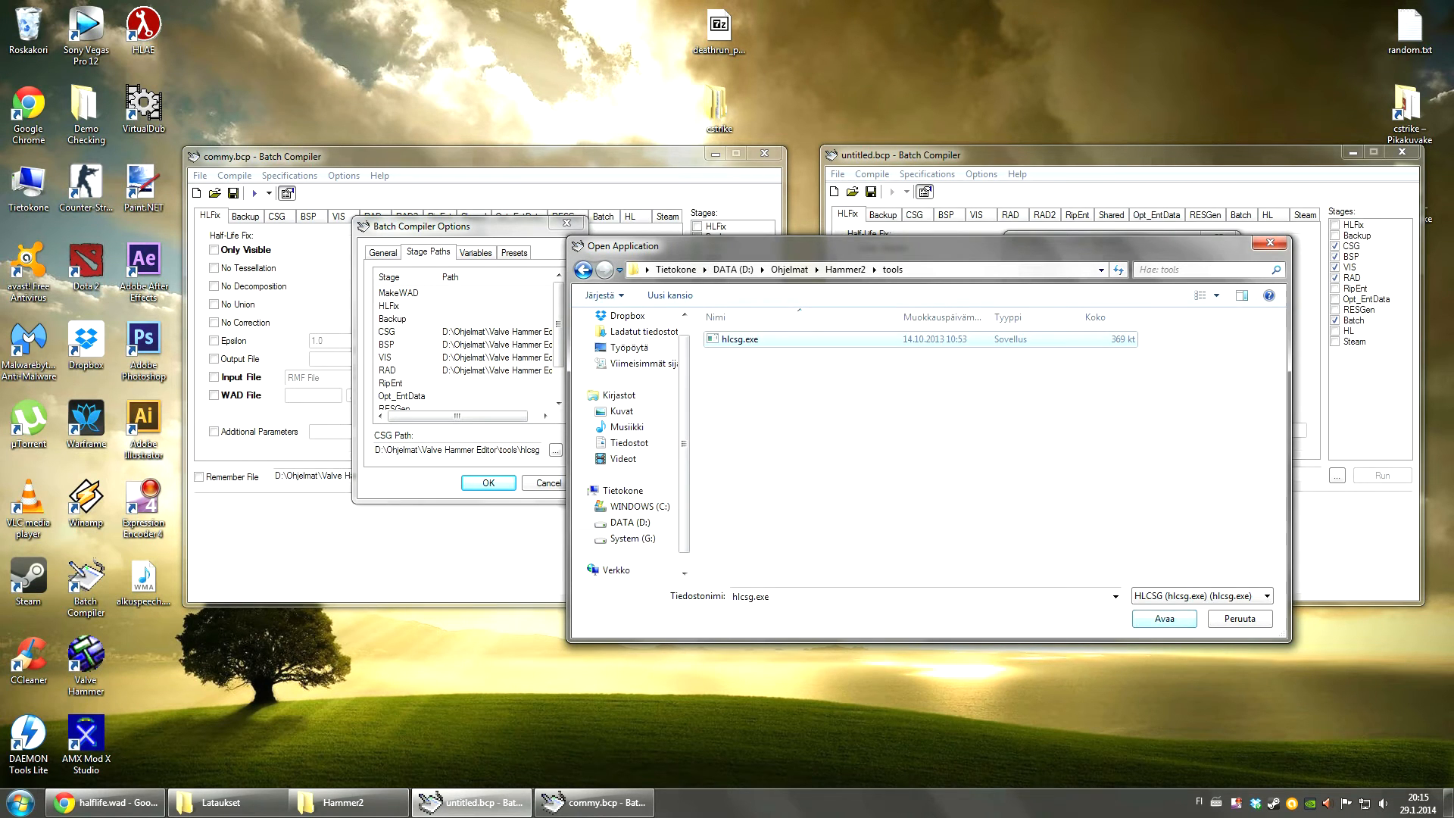
{"action": "key", "text": "Return"}
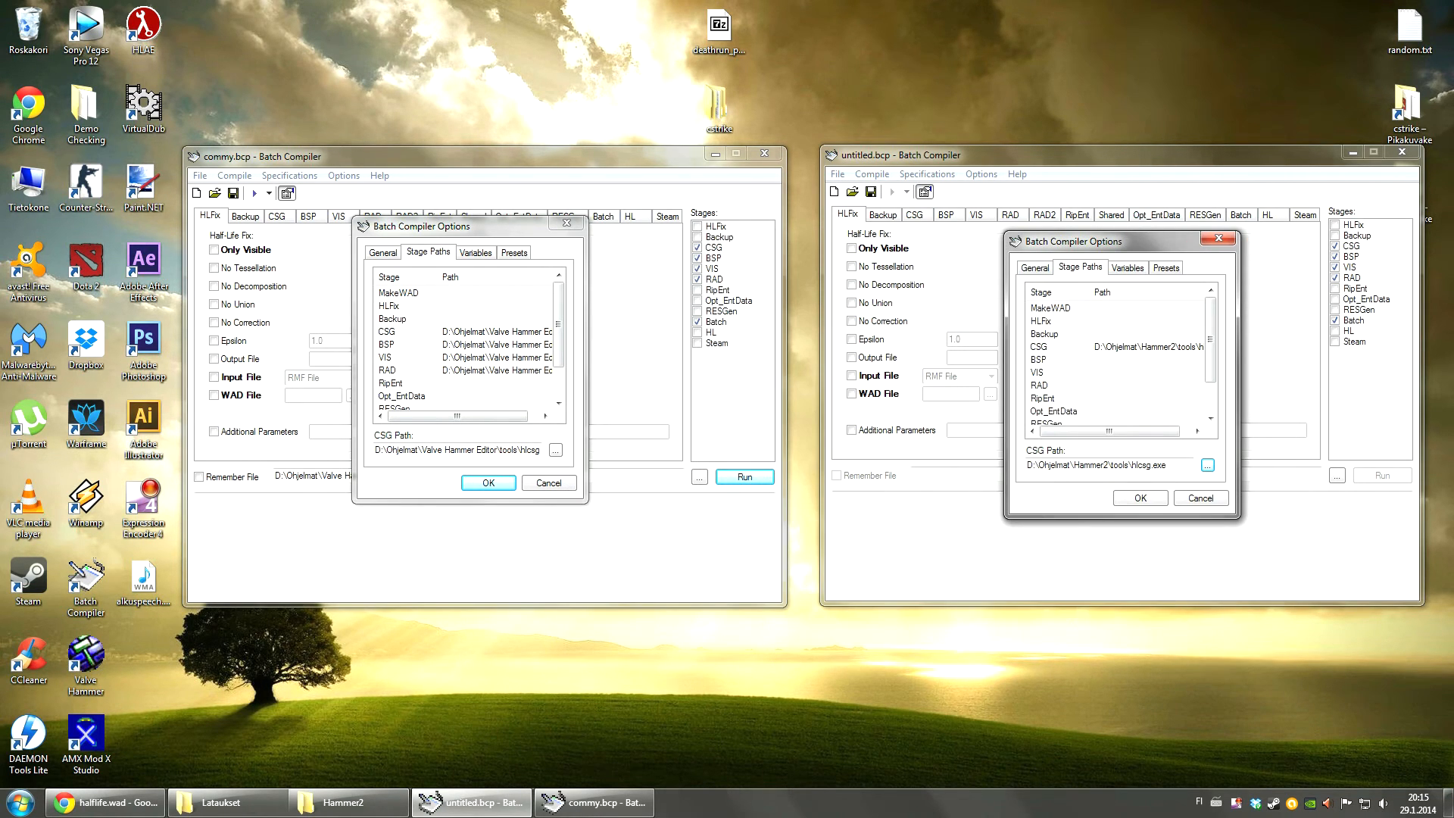
Step: Set the BSP stage path to hlbsp.exe in the Hammer2 tools folder
{"action": "left_click_drag", "start_coordinate": [1108, 430], "coordinate": [1109, 430]}
{"action": "left_click", "coordinate": [1060, 359]}
{"action": "left_click", "coordinate": [1206, 465]}
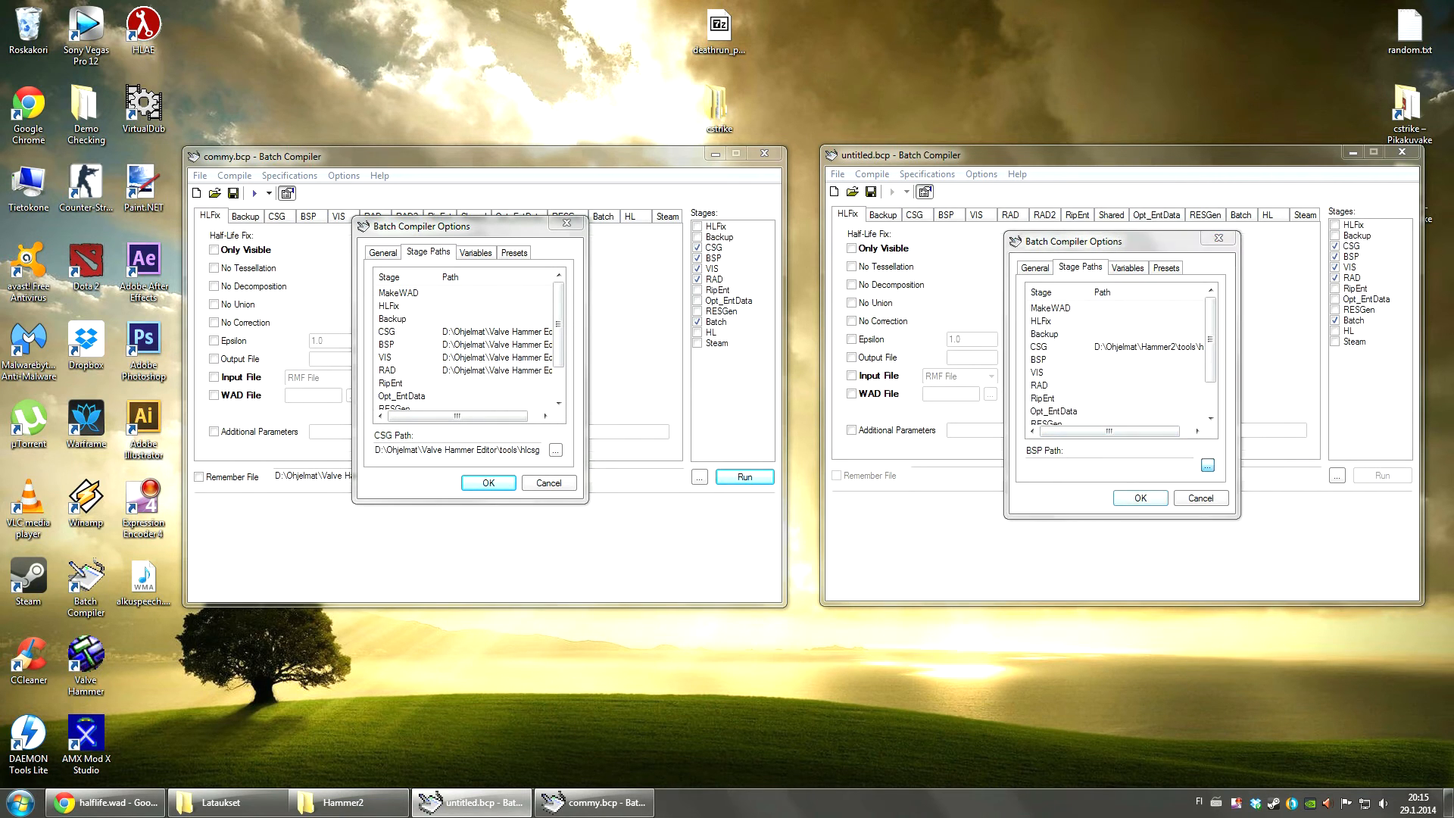
{"action": "left_click", "coordinate": [740, 339]}
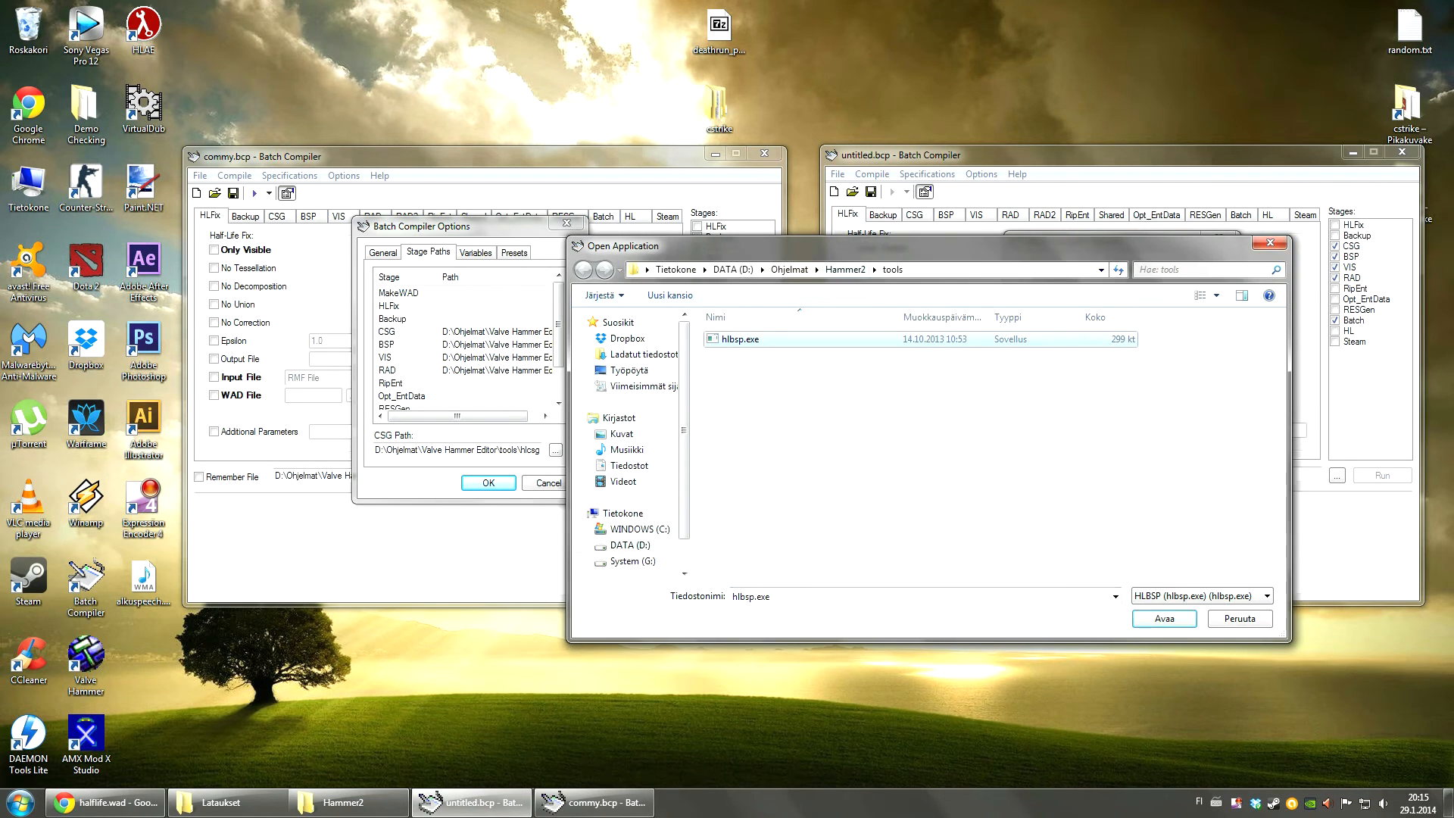
{"action": "left_click", "coordinate": [1163, 617]}
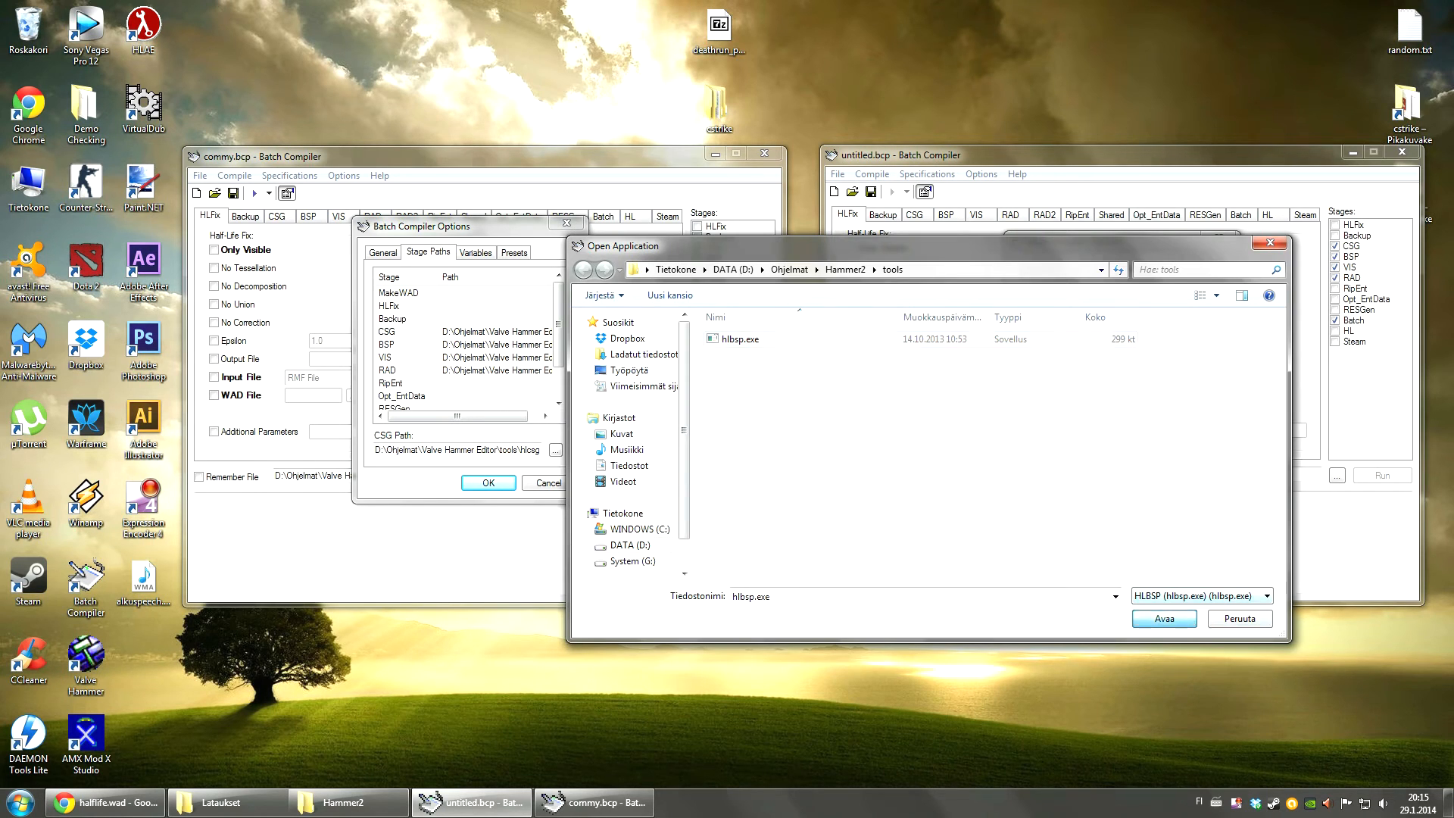
Step: Set the VIS stage path to hlvis.exe in the Hammer2 tools folder
{"action": "left_click", "coordinate": [1039, 371]}
{"action": "left_click", "coordinate": [1206, 465]}
{"action": "left_click", "coordinate": [738, 338]}
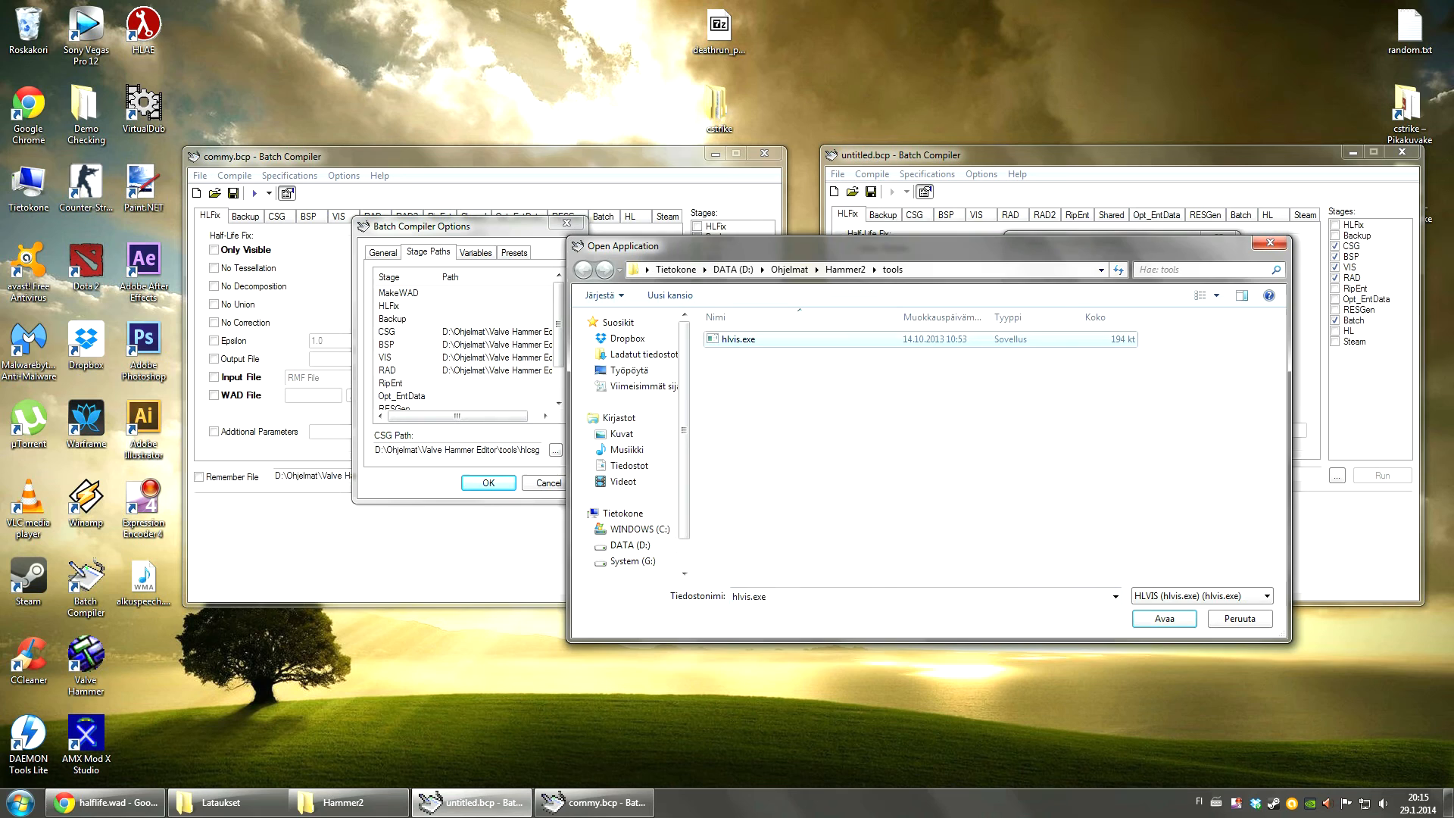
{"action": "left_click", "coordinate": [1163, 618]}
Step: Set the RAD stage path to D:\Ohjelmat\Hammer2\tools\hlrad.exe
{"action": "left_click", "coordinate": [1039, 385]}
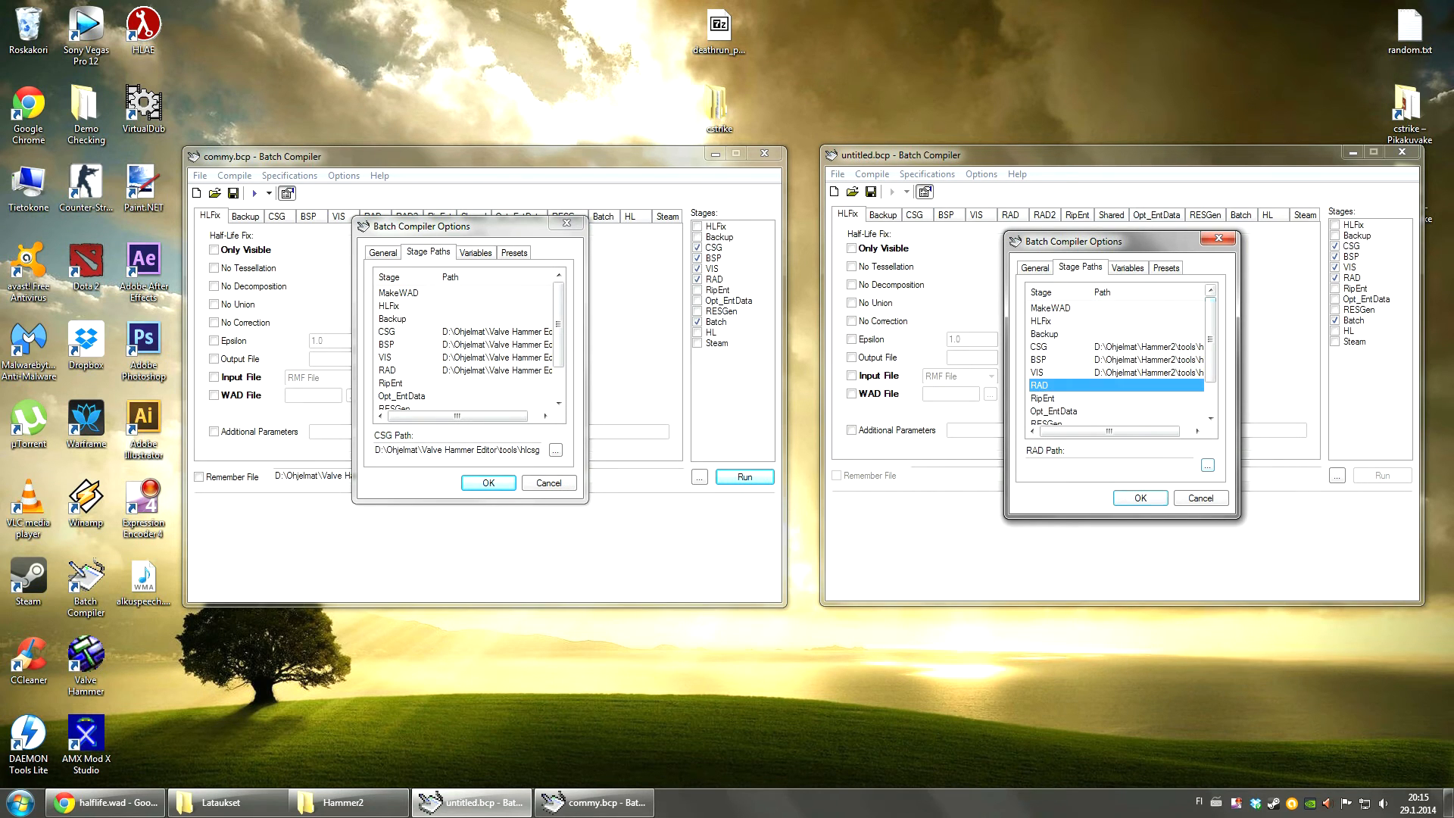
{"action": "left_click", "coordinate": [1207, 465]}
{"action": "left_click", "coordinate": [738, 339]}
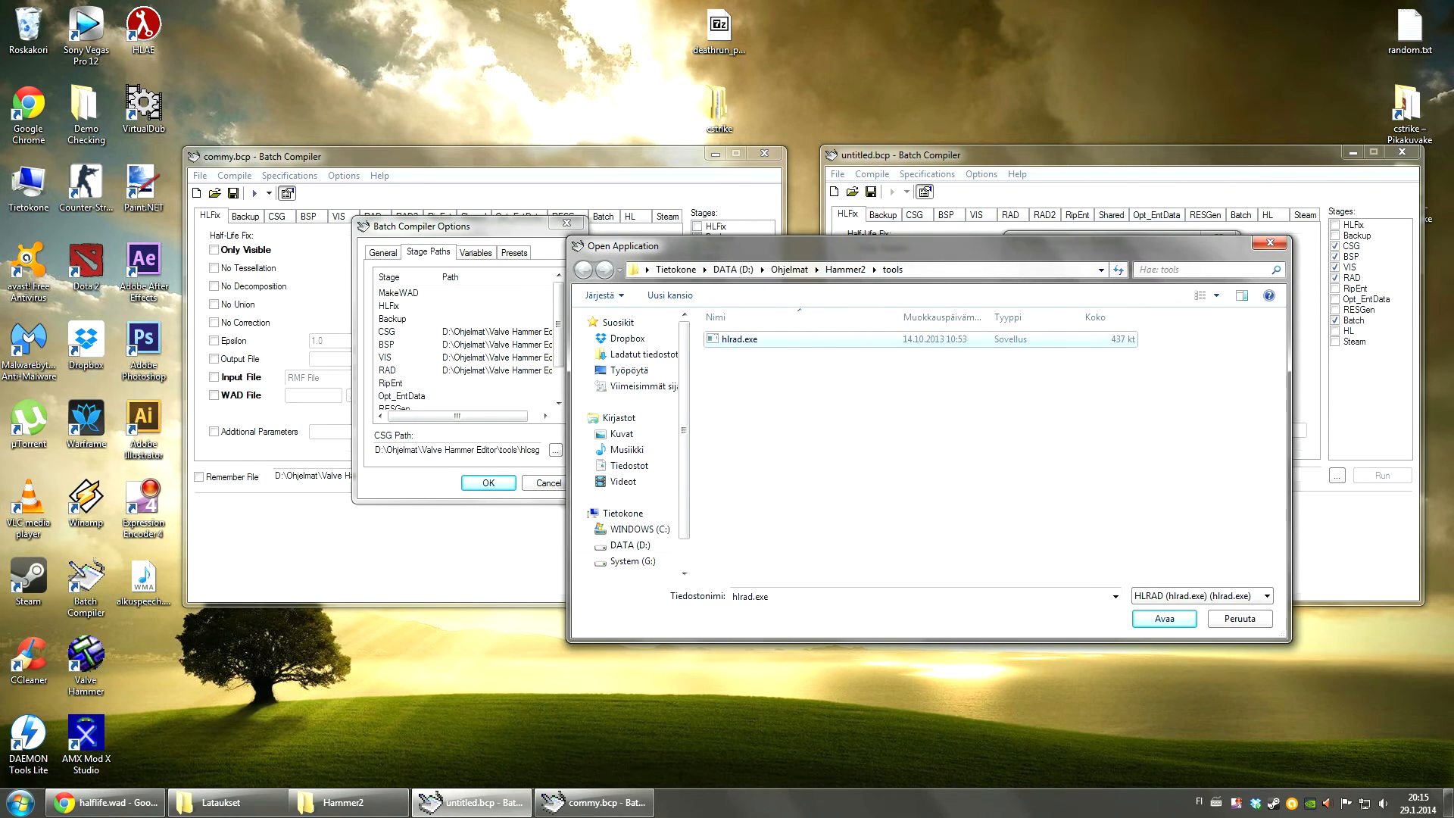
{"action": "key", "text": "Return"}
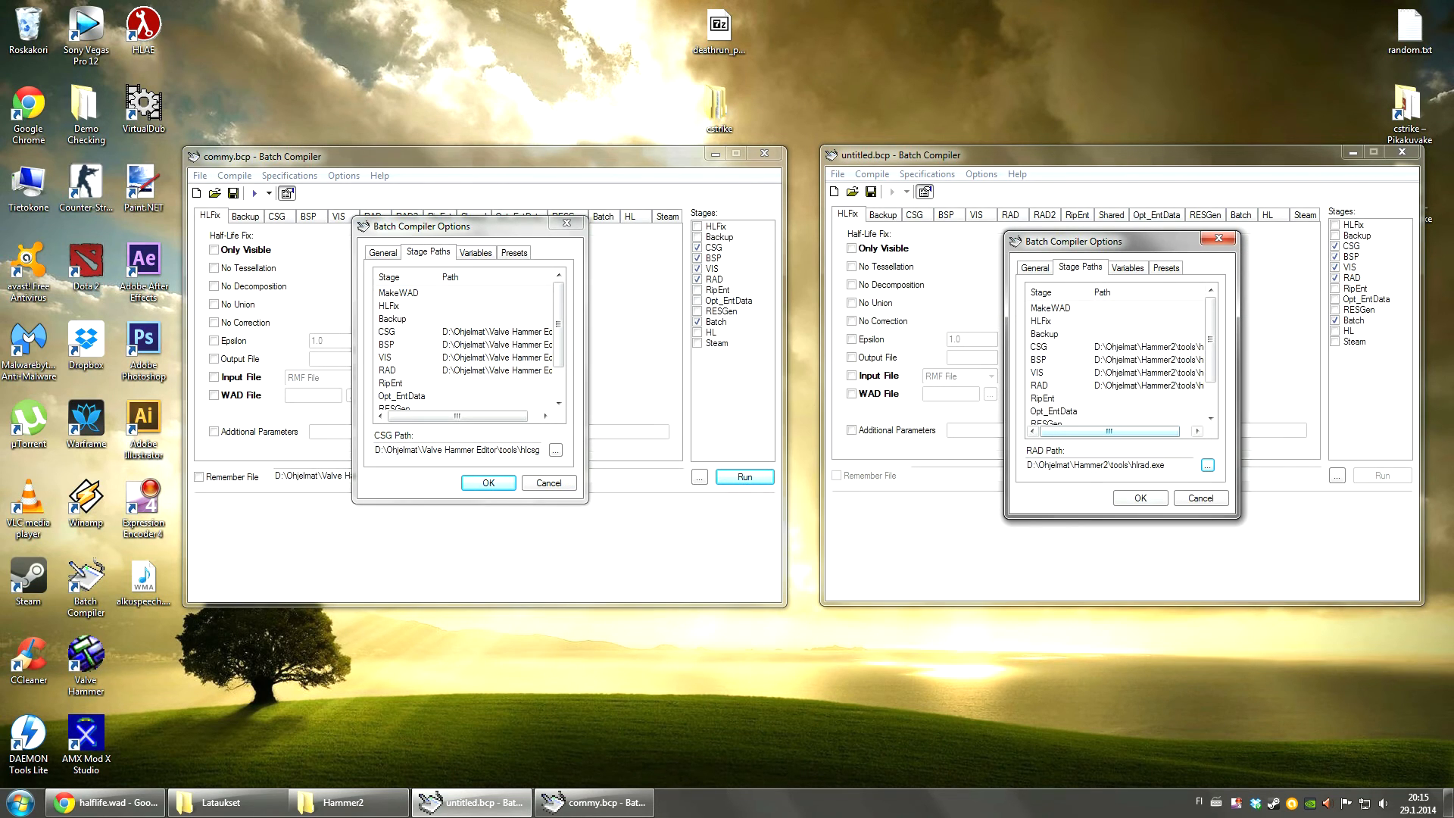
Step: Set the HL stage path to hl.exe in D:\Ohjelmat\Steam\SteamApps\common\Half-Life
{"action": "left_click_drag", "start_coordinate": [1210, 339], "coordinate": [1210, 367]}
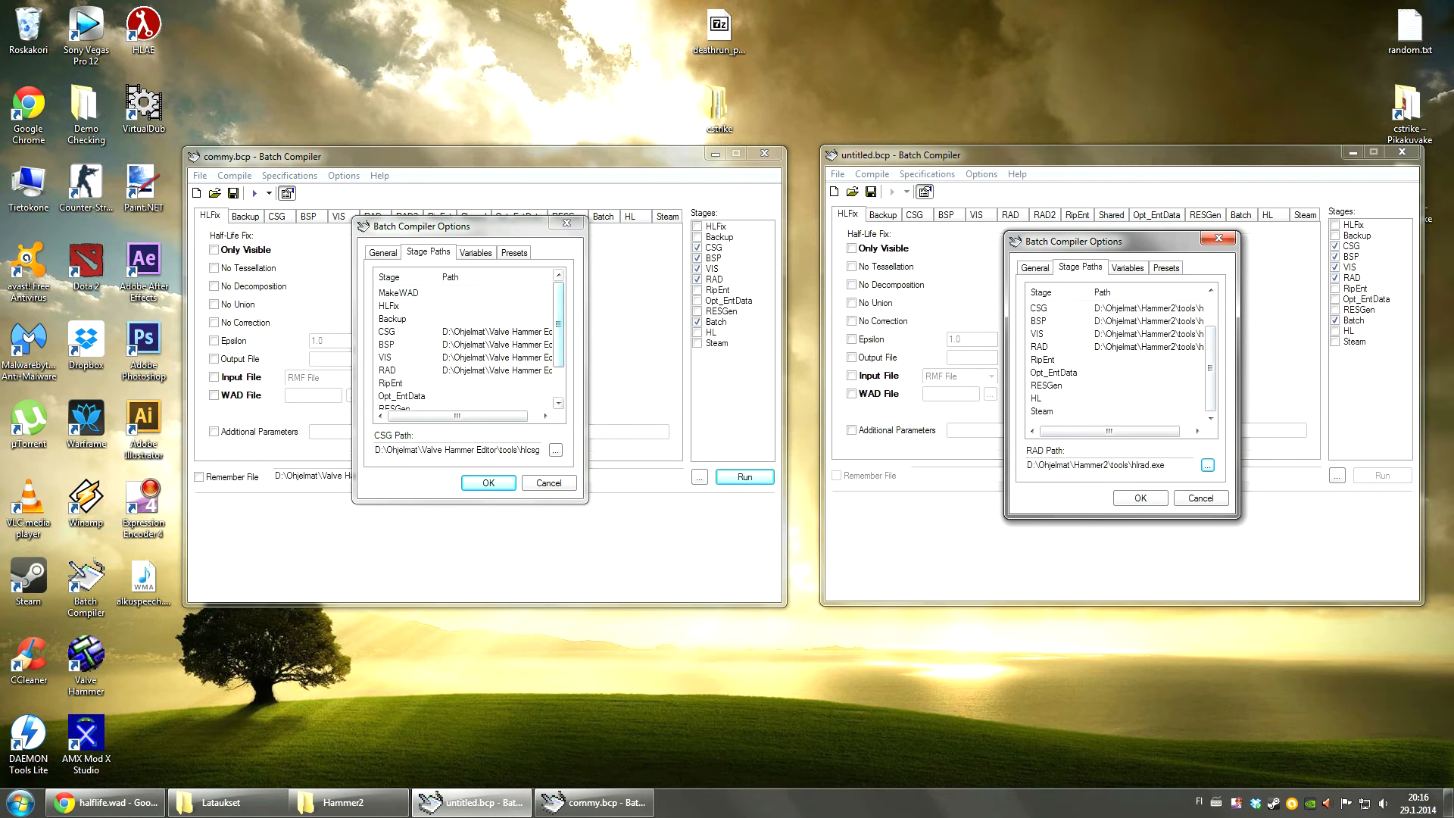
{"action": "left_click_drag", "start_coordinate": [558, 324], "coordinate": [558, 353]}
{"action": "left_click", "coordinate": [1036, 399]}
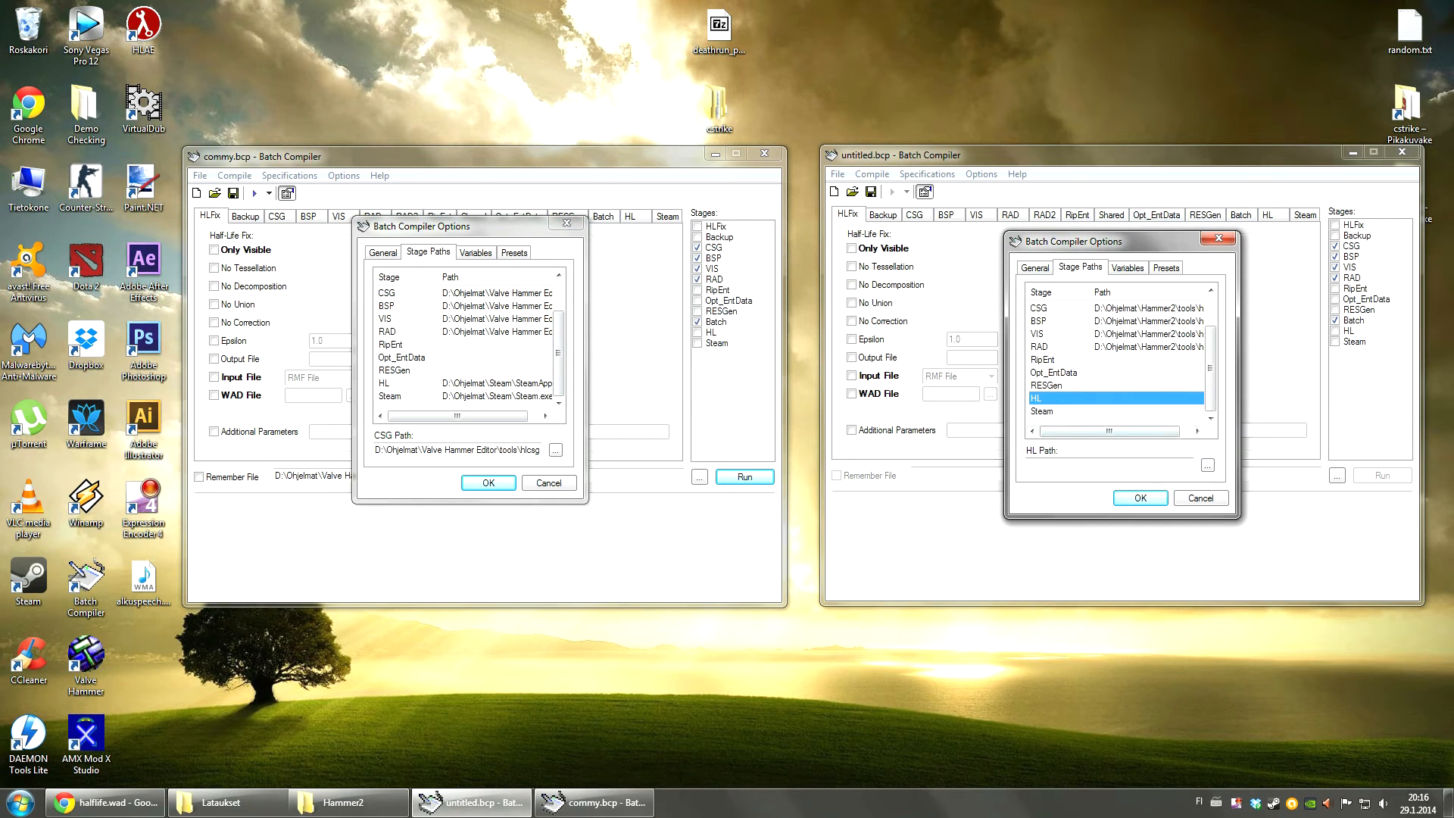
{"action": "left_click", "coordinate": [1207, 464]}
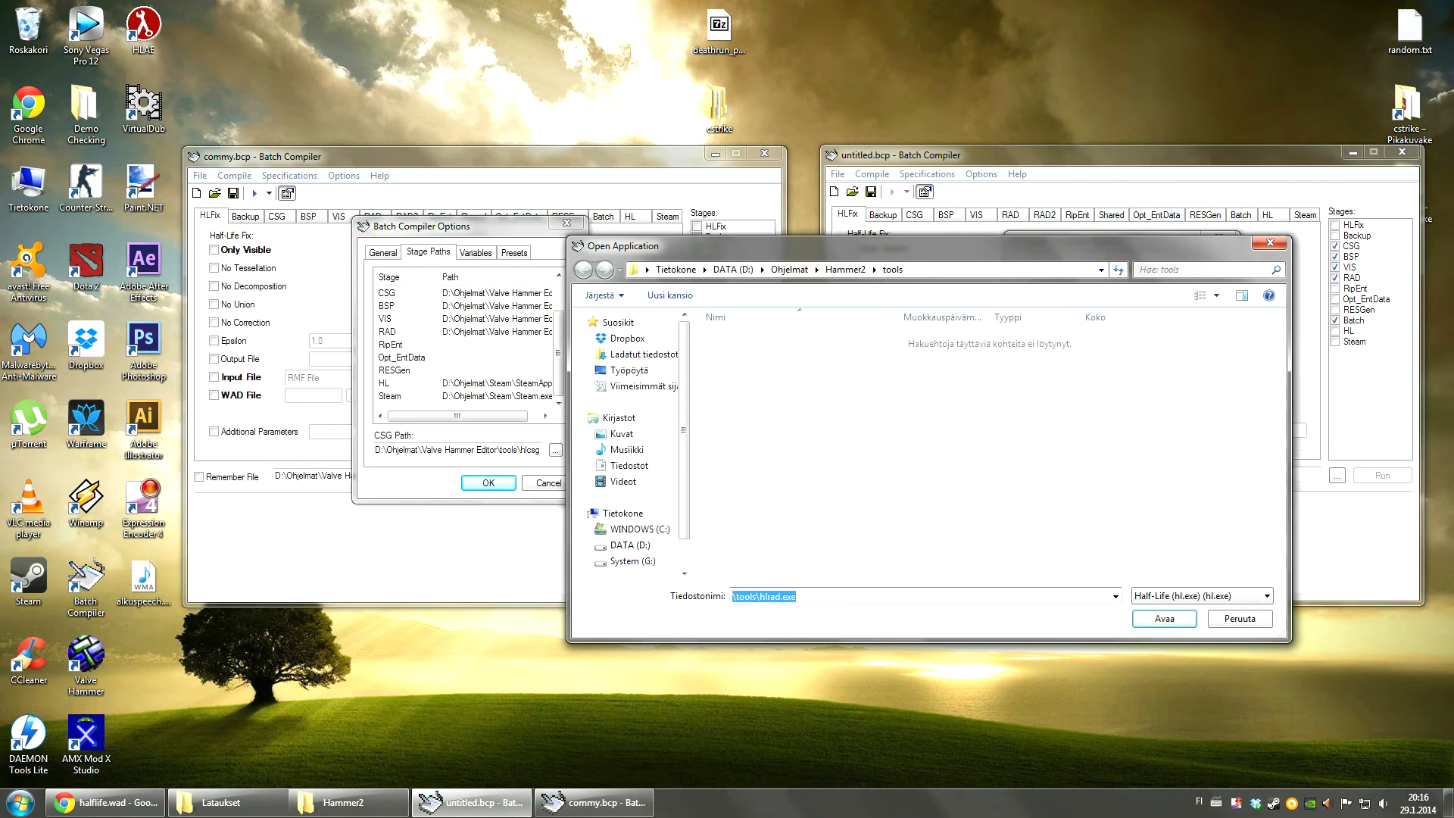
{"action": "left_click", "coordinate": [789, 269]}
{"action": "scroll", "coordinate": [795, 498], "scroll_direction": "down", "scroll_amount": 2}
{"action": "double_click", "coordinate": [795, 494]}
{"action": "scroll", "coordinate": [788, 507], "scroll_direction": "down", "scroll_amount": 2}
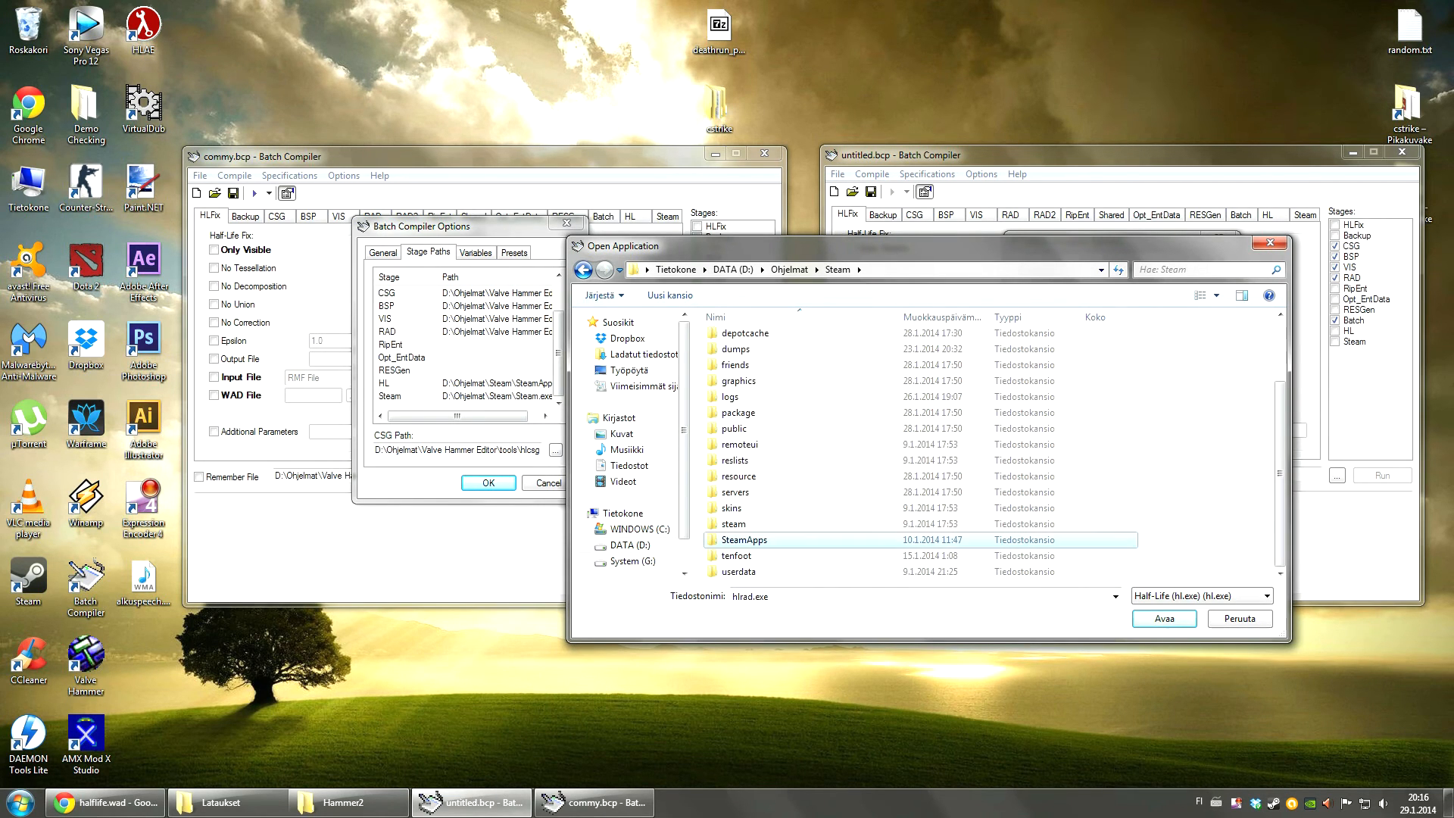
{"action": "double_click", "coordinate": [744, 539]}
{"action": "double_click", "coordinate": [739, 339]}
{"action": "double_click", "coordinate": [739, 355]}
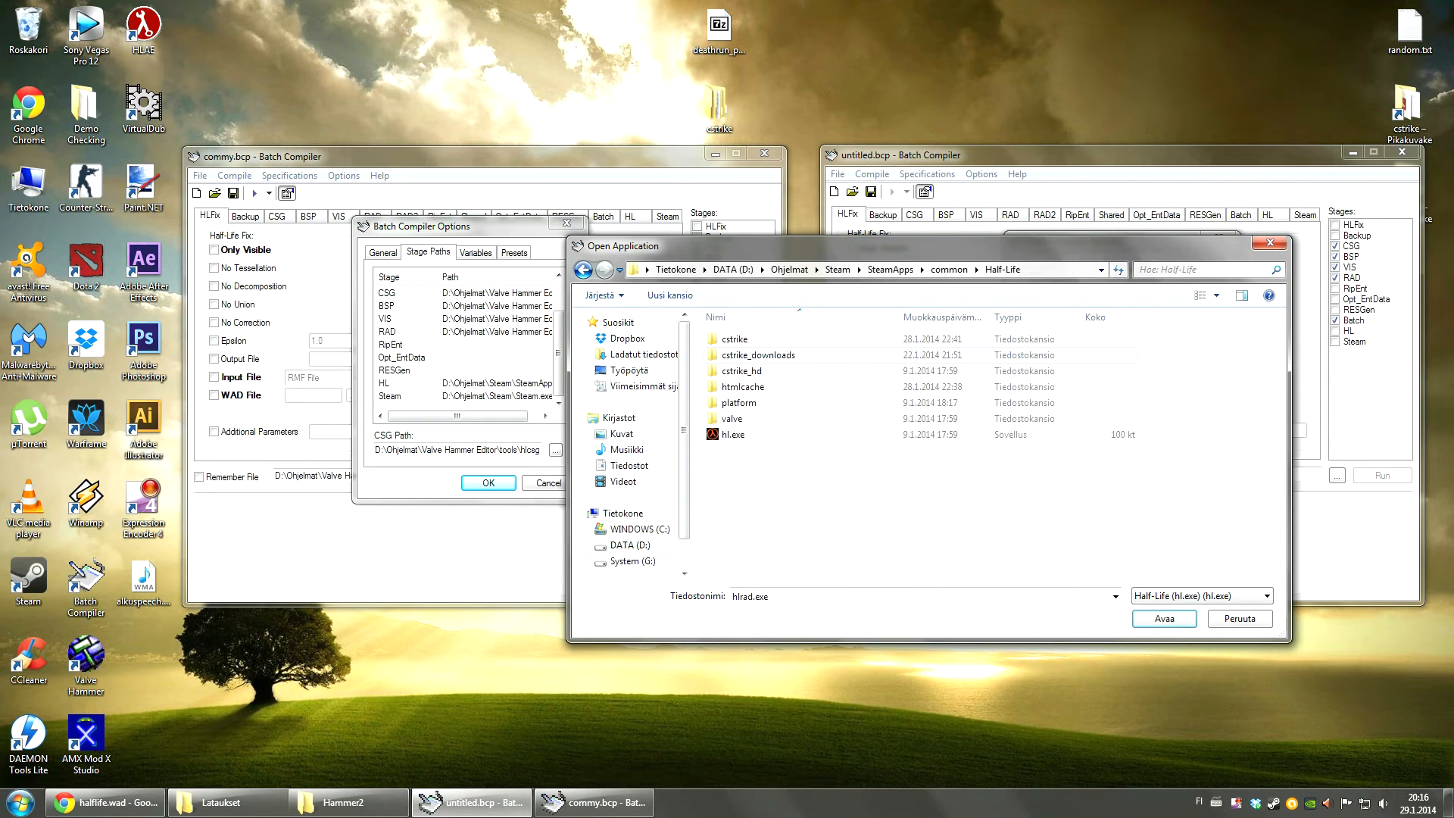
{"action": "double_click", "coordinate": [732, 434]}
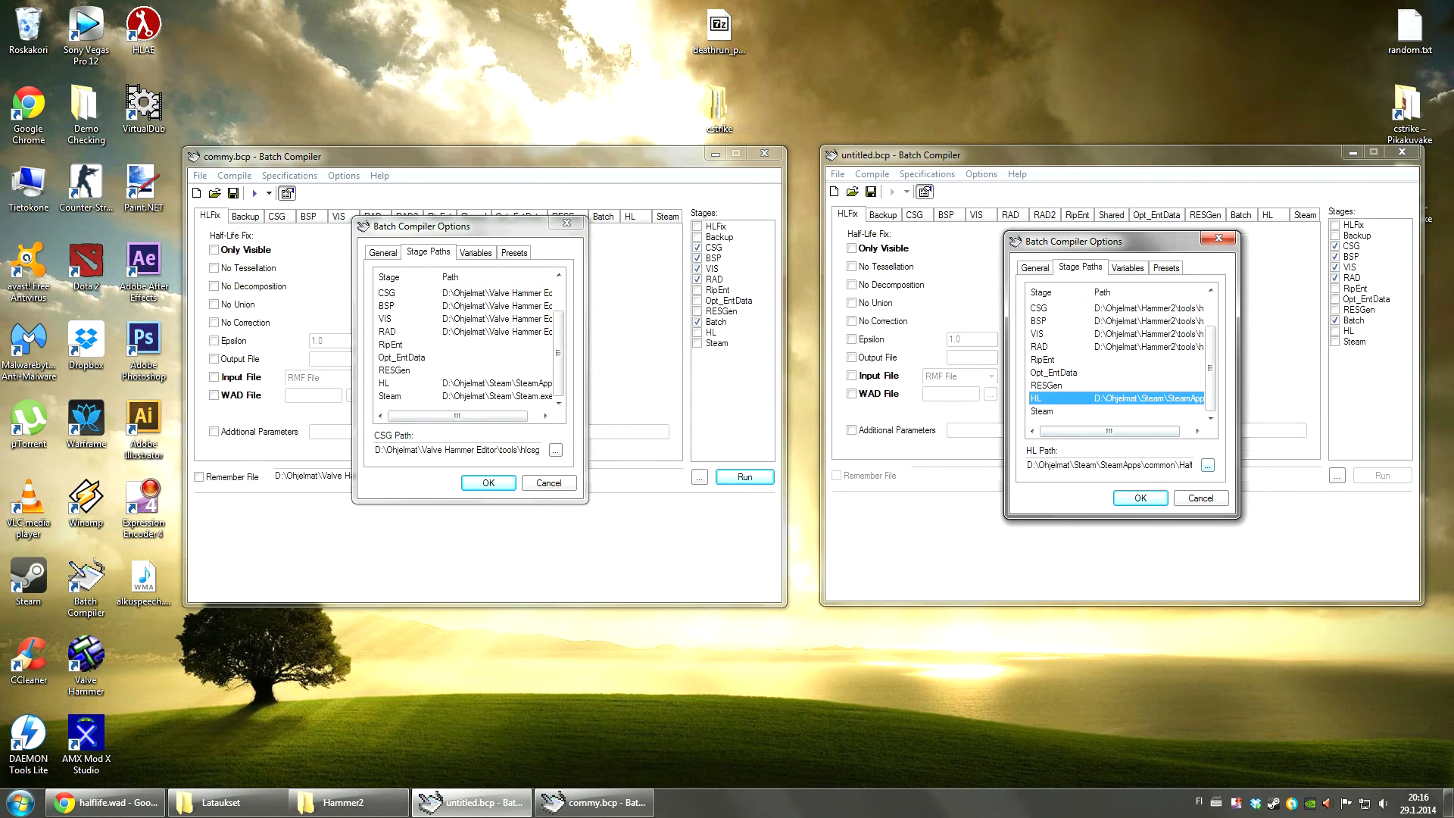
Step: Set the Steam stage path to D:\Ohjelmat\Steam\Steam.exe, using the existing configuration's path as reference
{"action": "left_click", "coordinate": [1060, 411]}
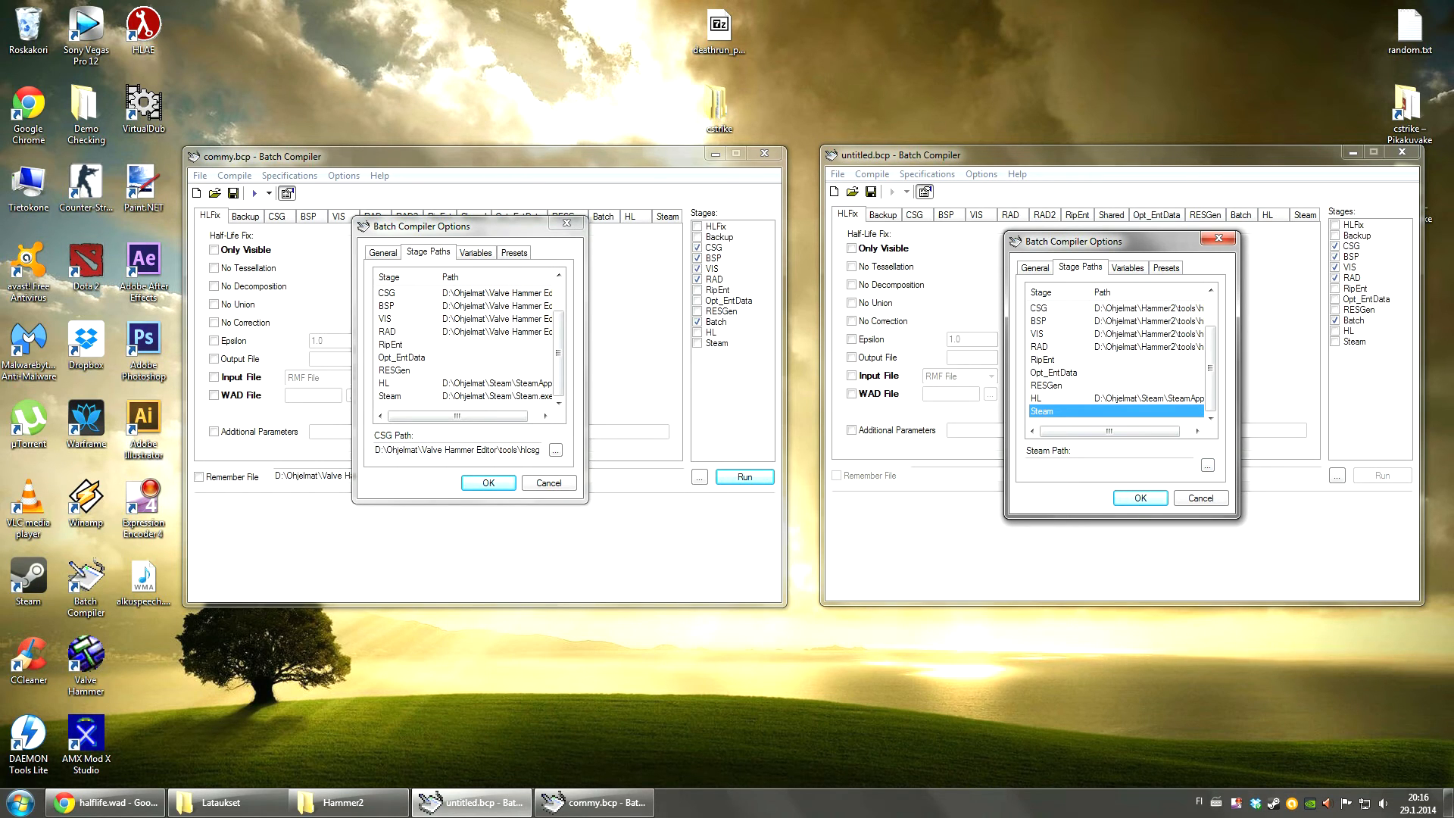
{"action": "left_click_drag", "start_coordinate": [458, 416], "coordinate": [468, 416]}
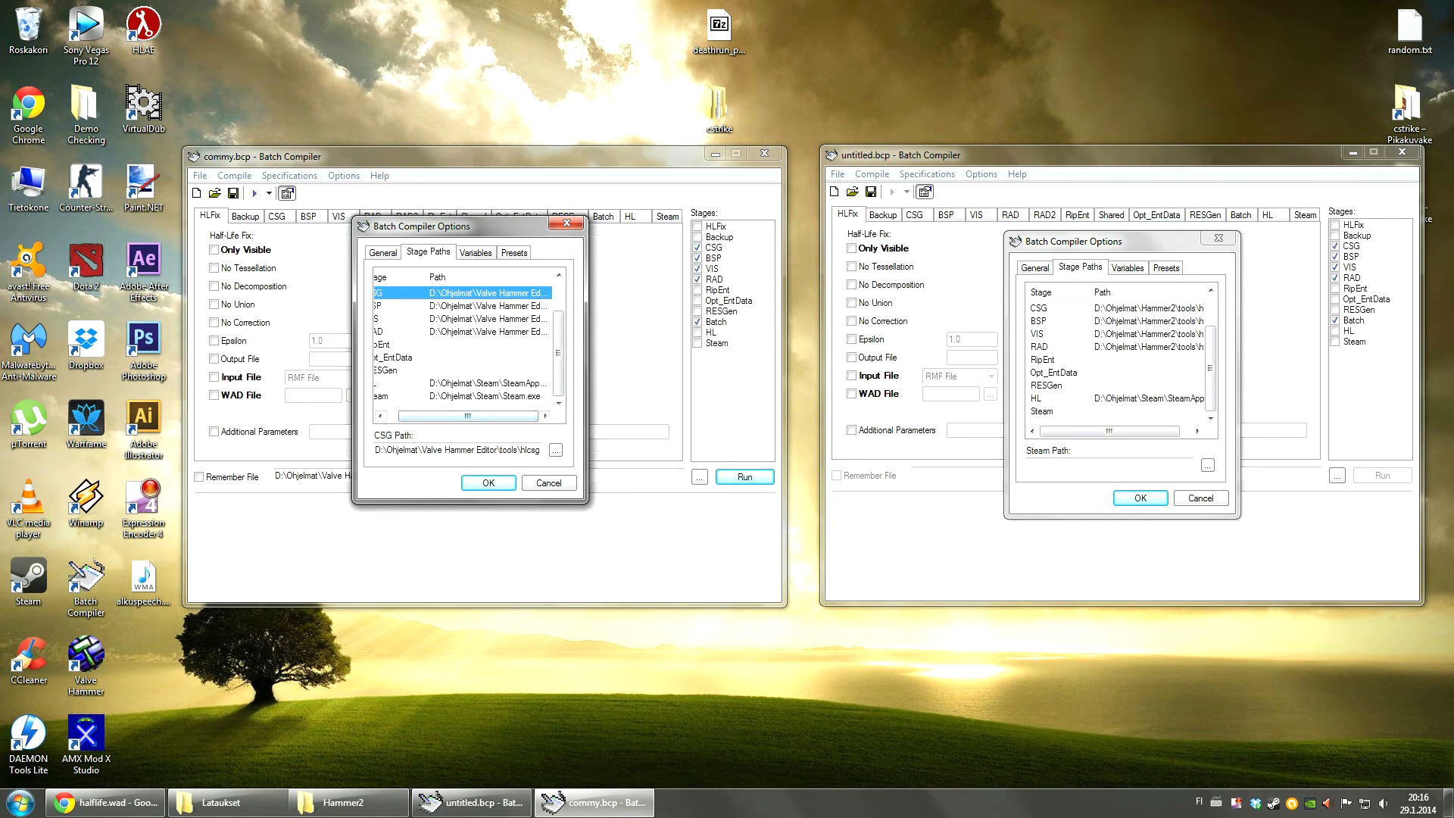
{"action": "left_click", "coordinate": [1042, 410]}
{"action": "left_click", "coordinate": [1207, 465]}
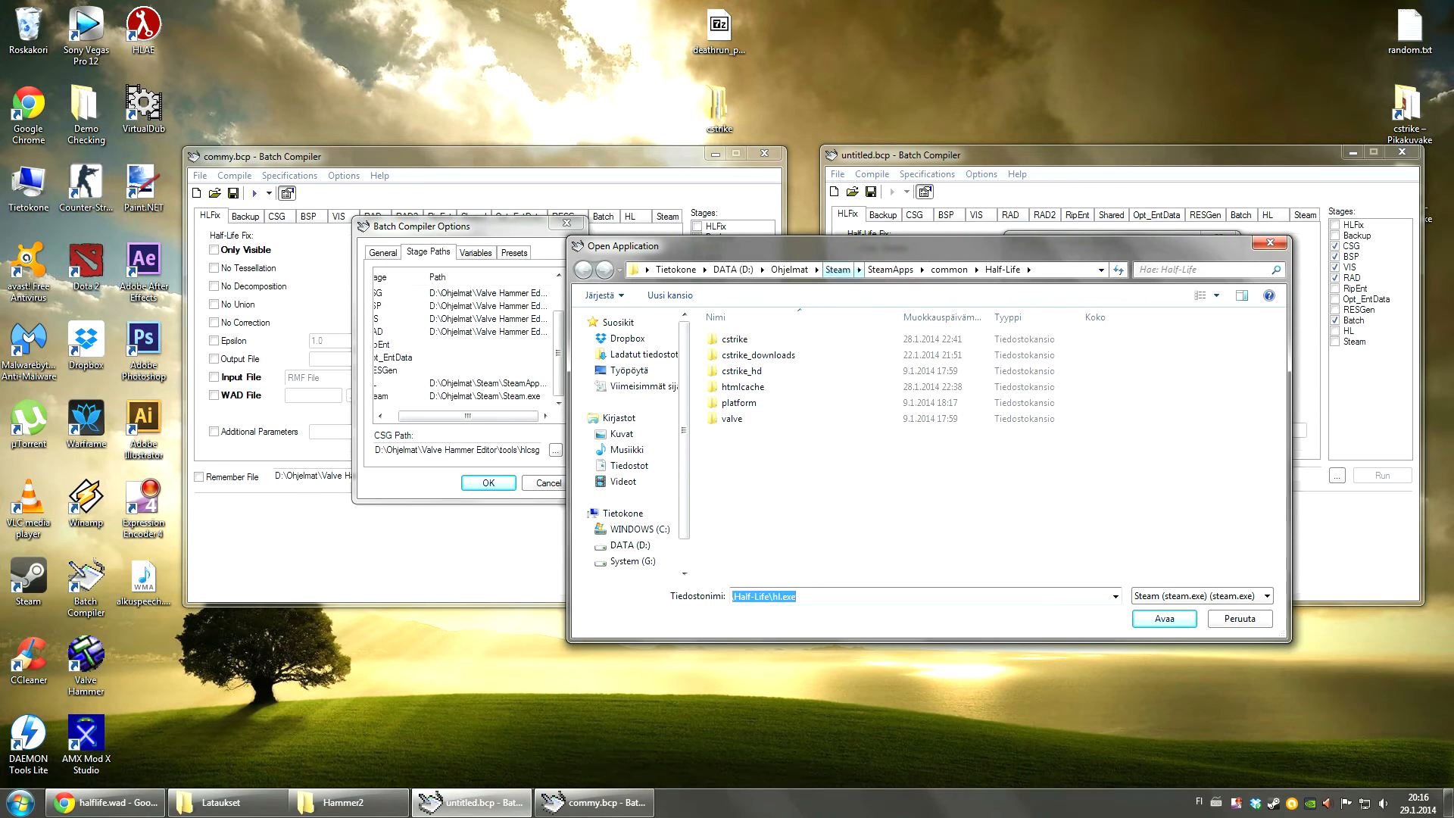
{"action": "left_click", "coordinate": [837, 269]}
{"action": "scroll", "coordinate": [826, 459], "scroll_direction": "down", "scroll_amount": 1}
{"action": "left_click", "coordinate": [741, 571]}
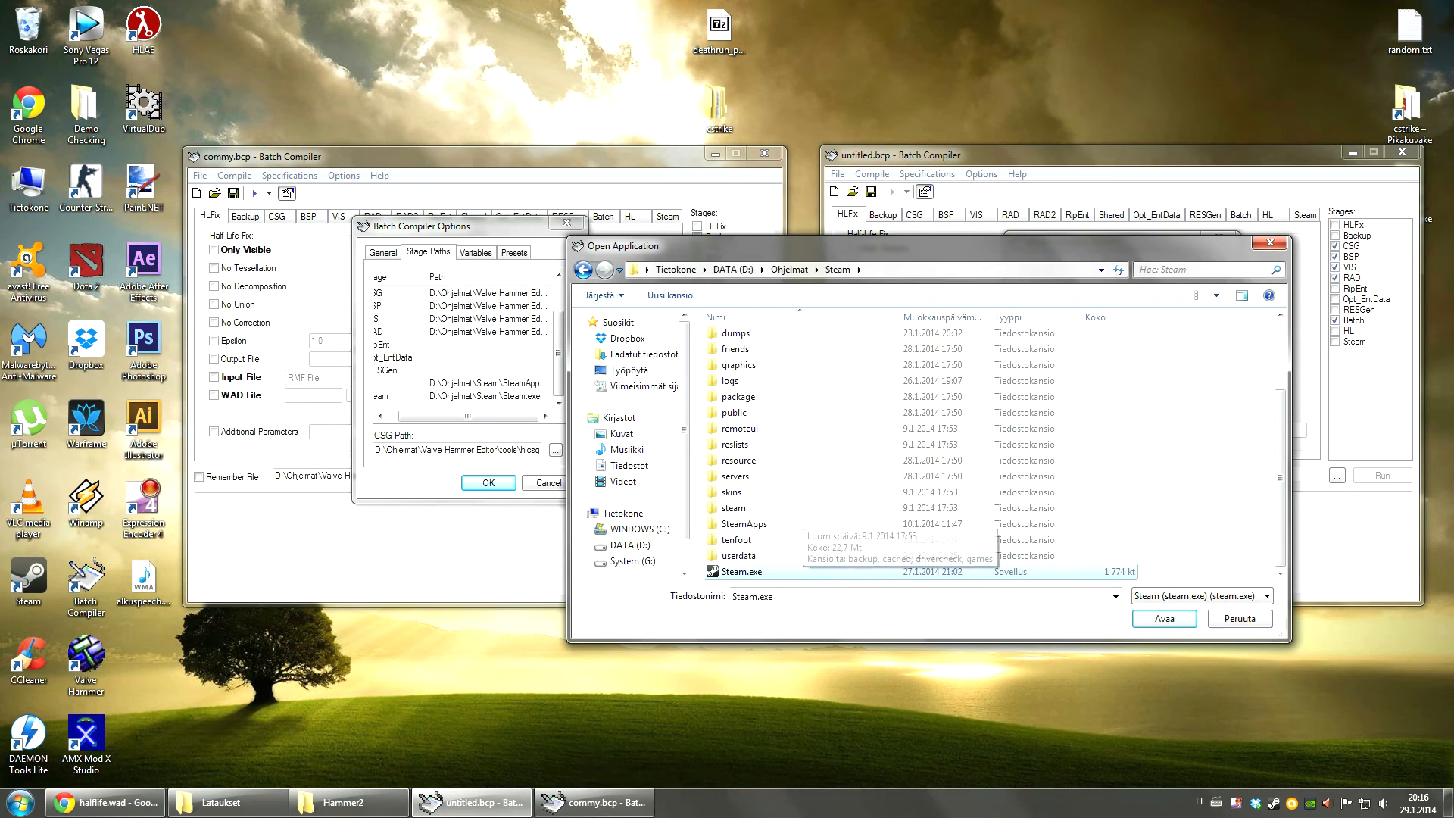
{"action": "left_click", "coordinate": [1164, 617]}
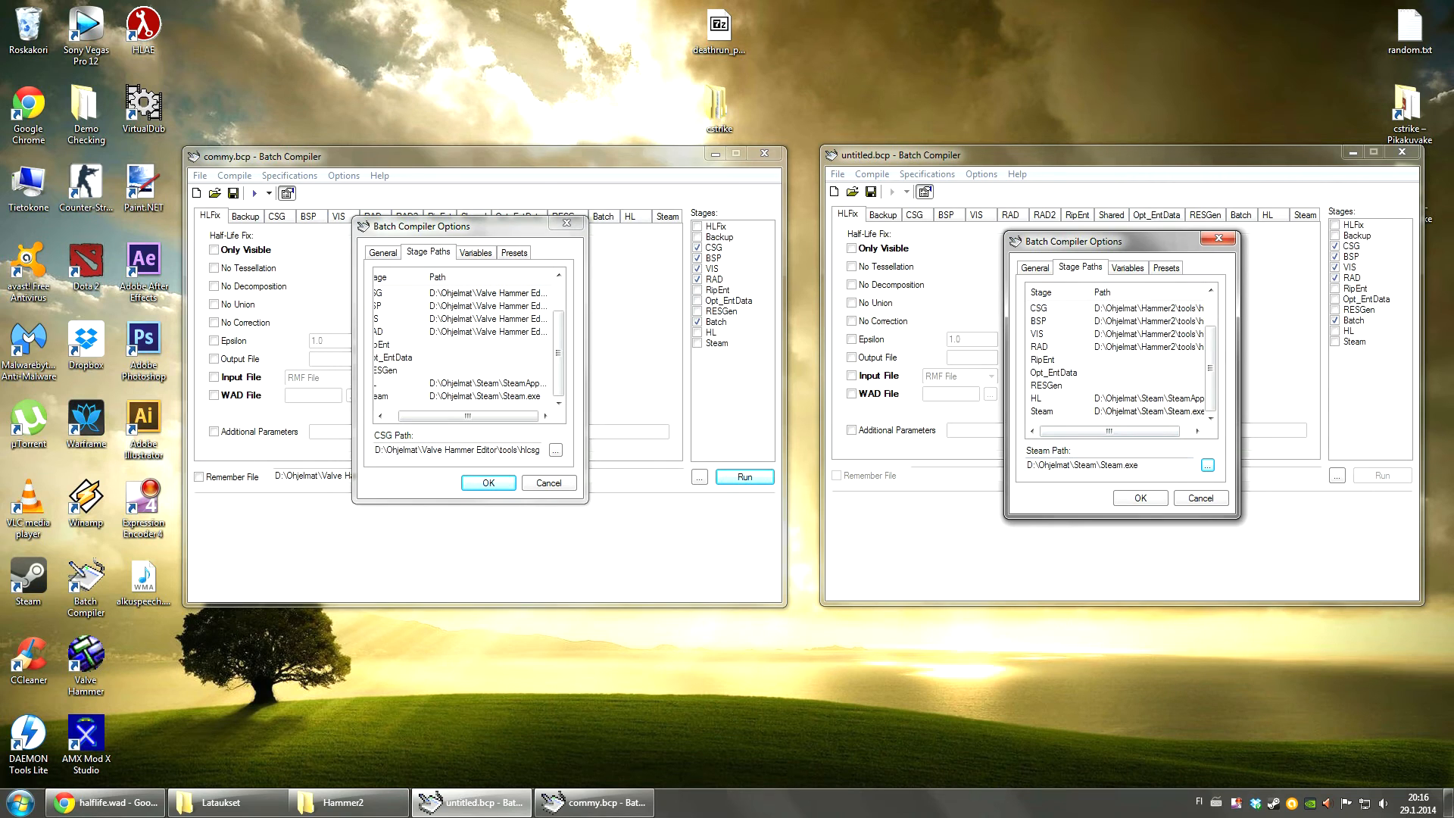
Step: Show the variables in both options dialogs and set the new one's WADRoot to D:\Ohjelmat\Hammer2, checking that folder for halflife.wad and zhlt.wad
{"action": "left_click", "coordinate": [475, 252]}
{"action": "left_click", "coordinate": [1126, 267]}
{"action": "left_click", "coordinate": [1048, 308]}
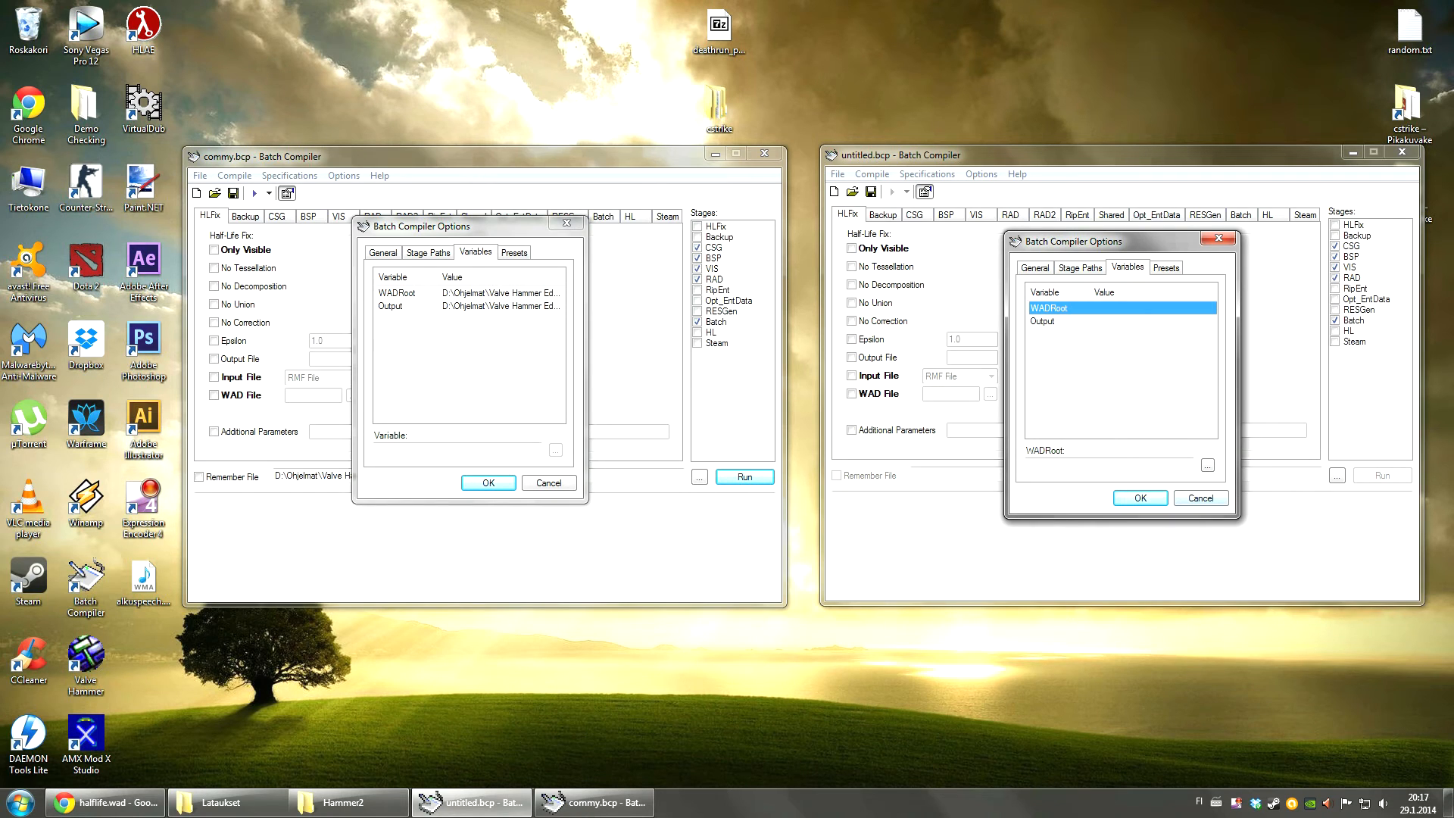
{"action": "left_click", "coordinate": [1207, 464]}
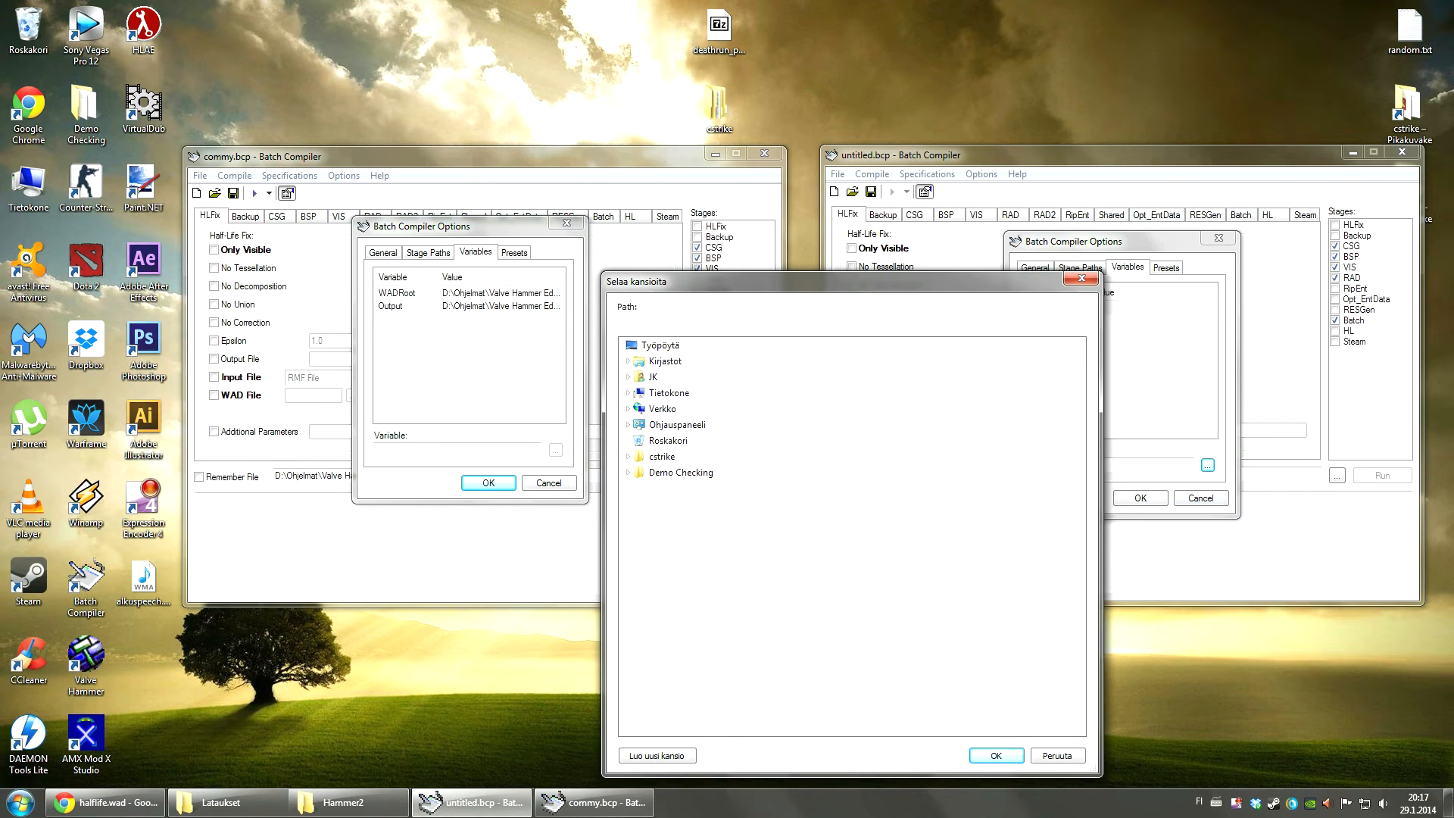
{"action": "left_click", "coordinate": [627, 392]}
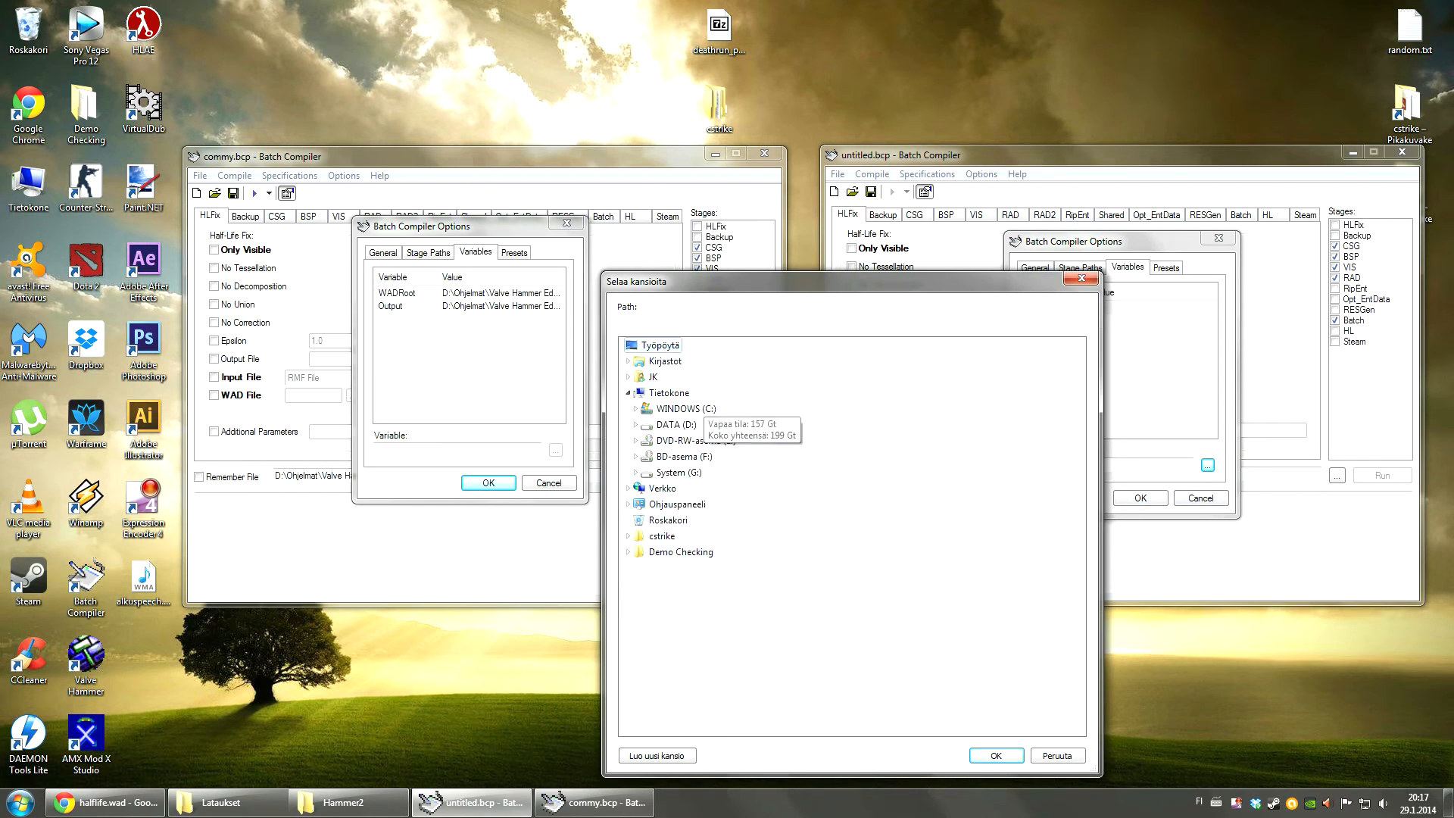
{"action": "left_click", "coordinate": [635, 424]}
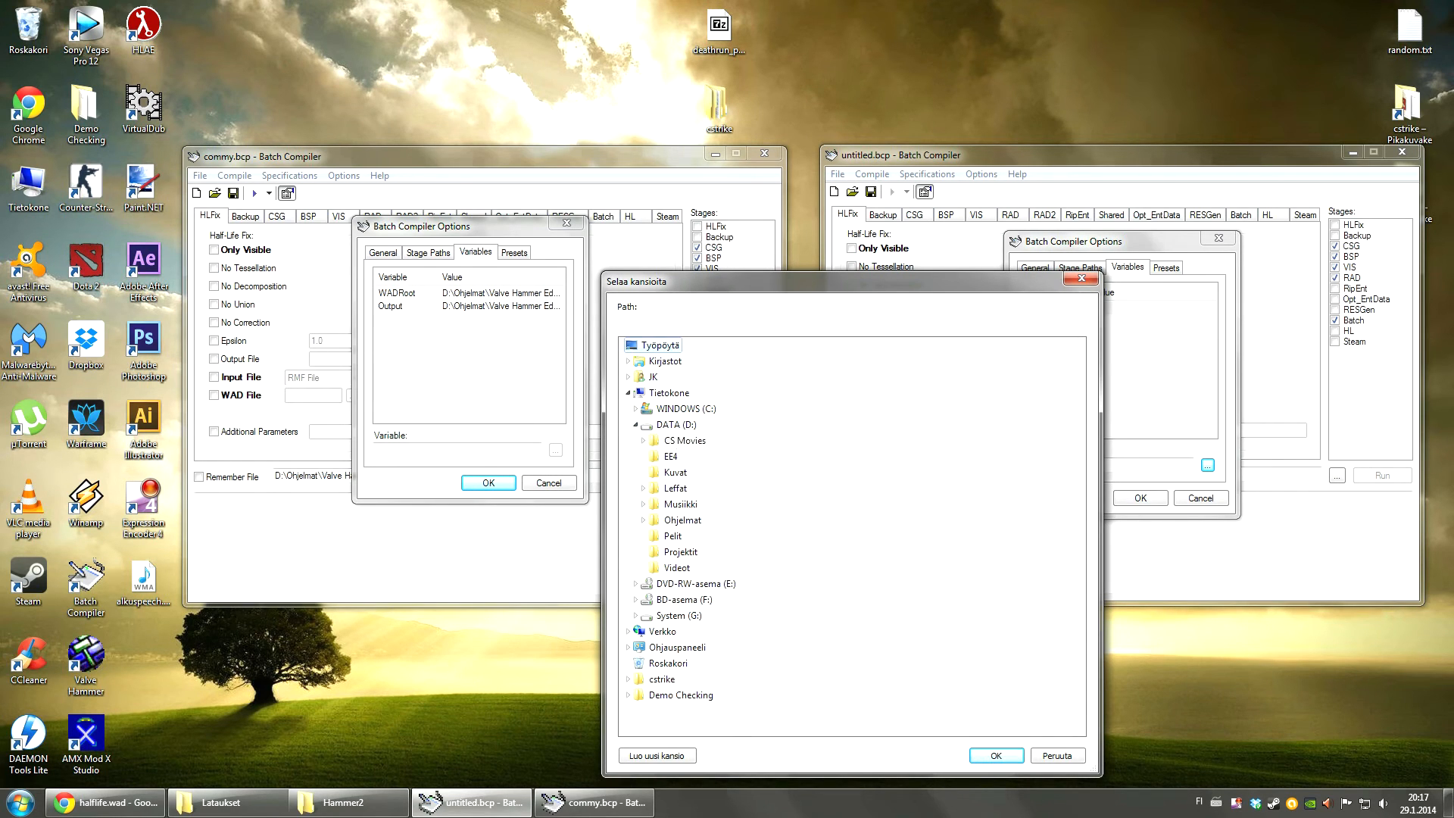
{"action": "left_click", "coordinate": [642, 519]}
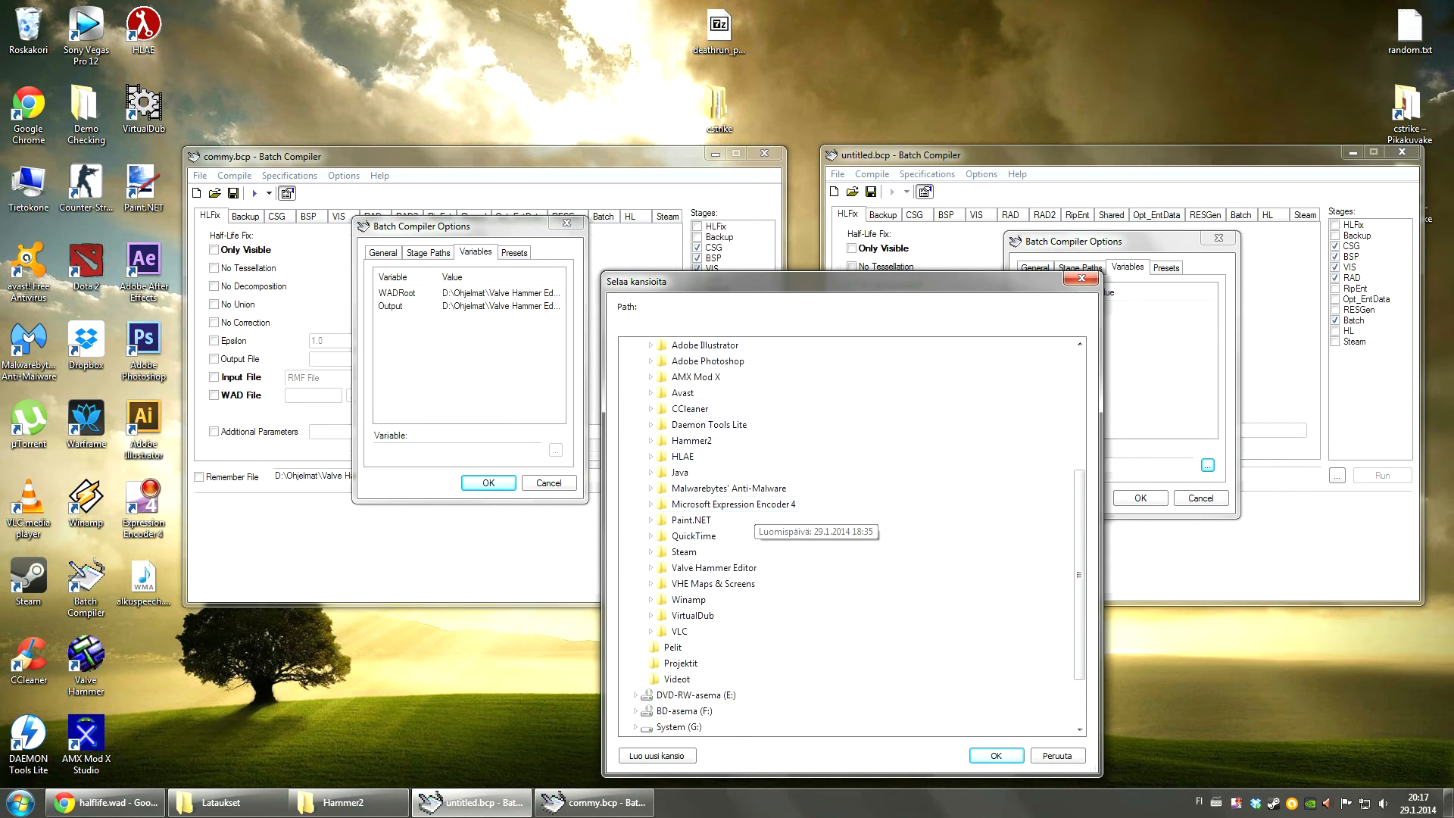
{"action": "left_click", "coordinate": [650, 440]}
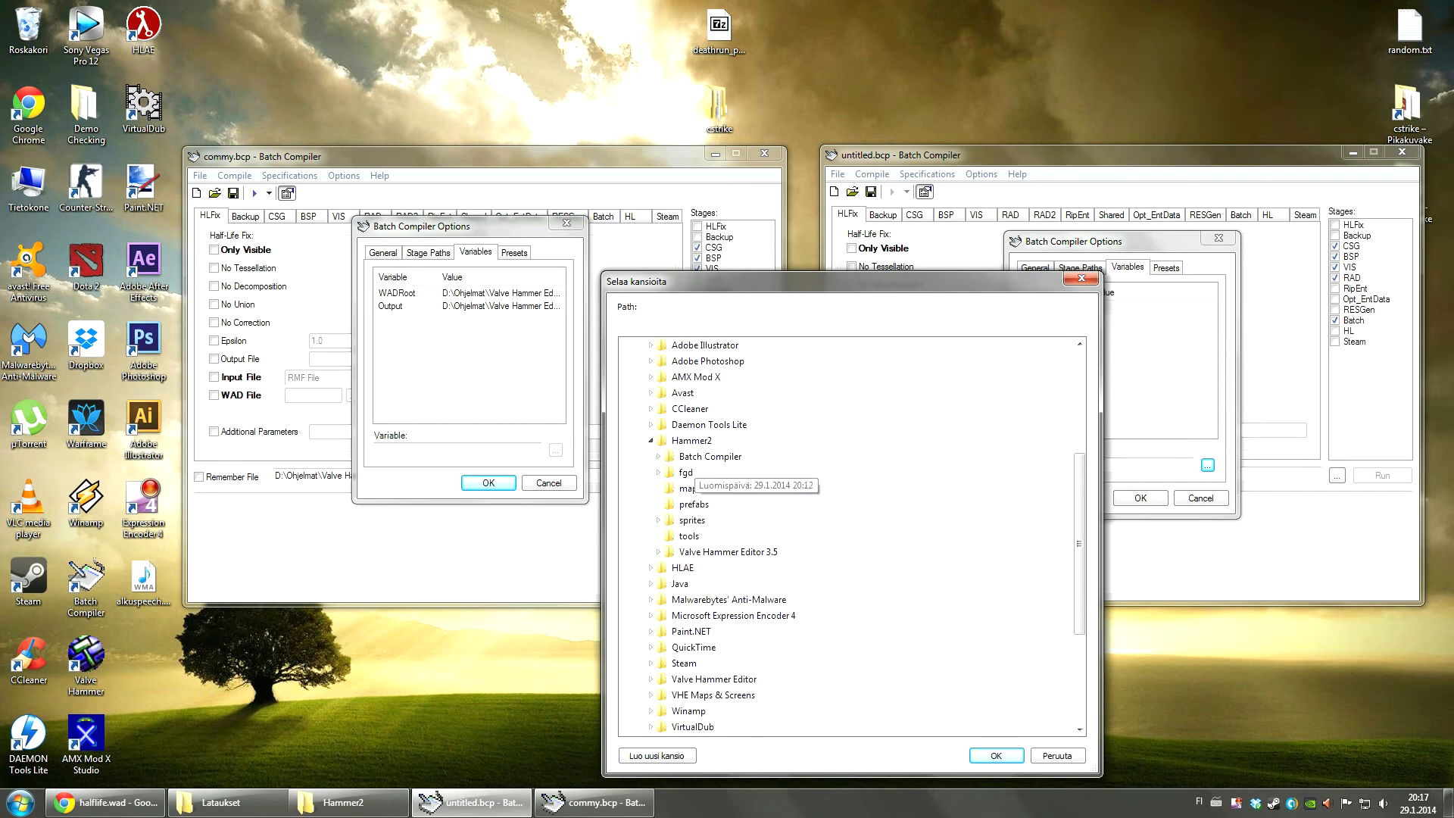
{"action": "left_click", "coordinate": [345, 802]}
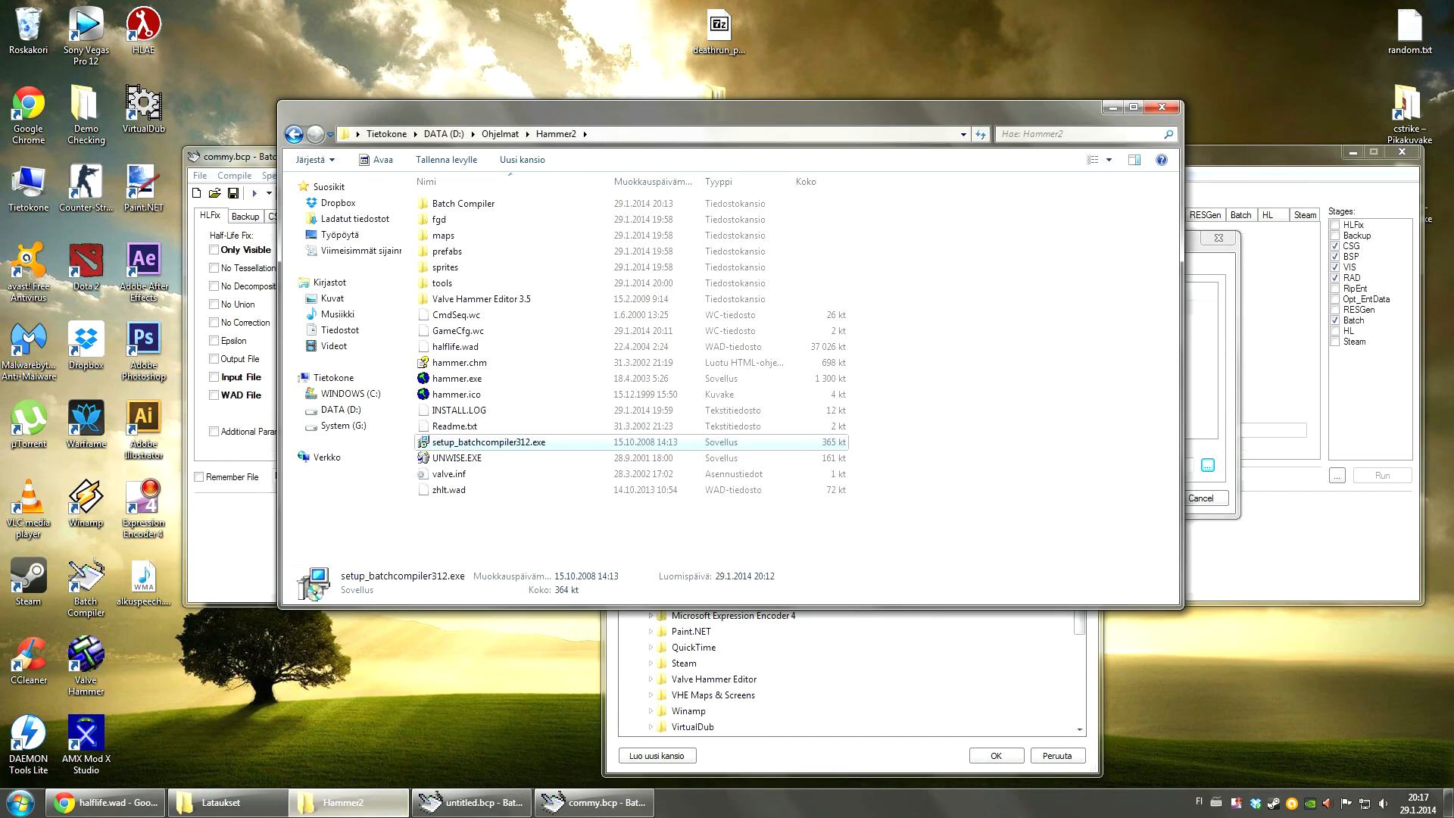
{"action": "left_click", "coordinate": [498, 530]}
{"action": "left_click", "coordinate": [485, 489]}
{"action": "left_click", "coordinate": [497, 346], "text": "ctrl"}
{"action": "left_click", "coordinate": [497, 530]}
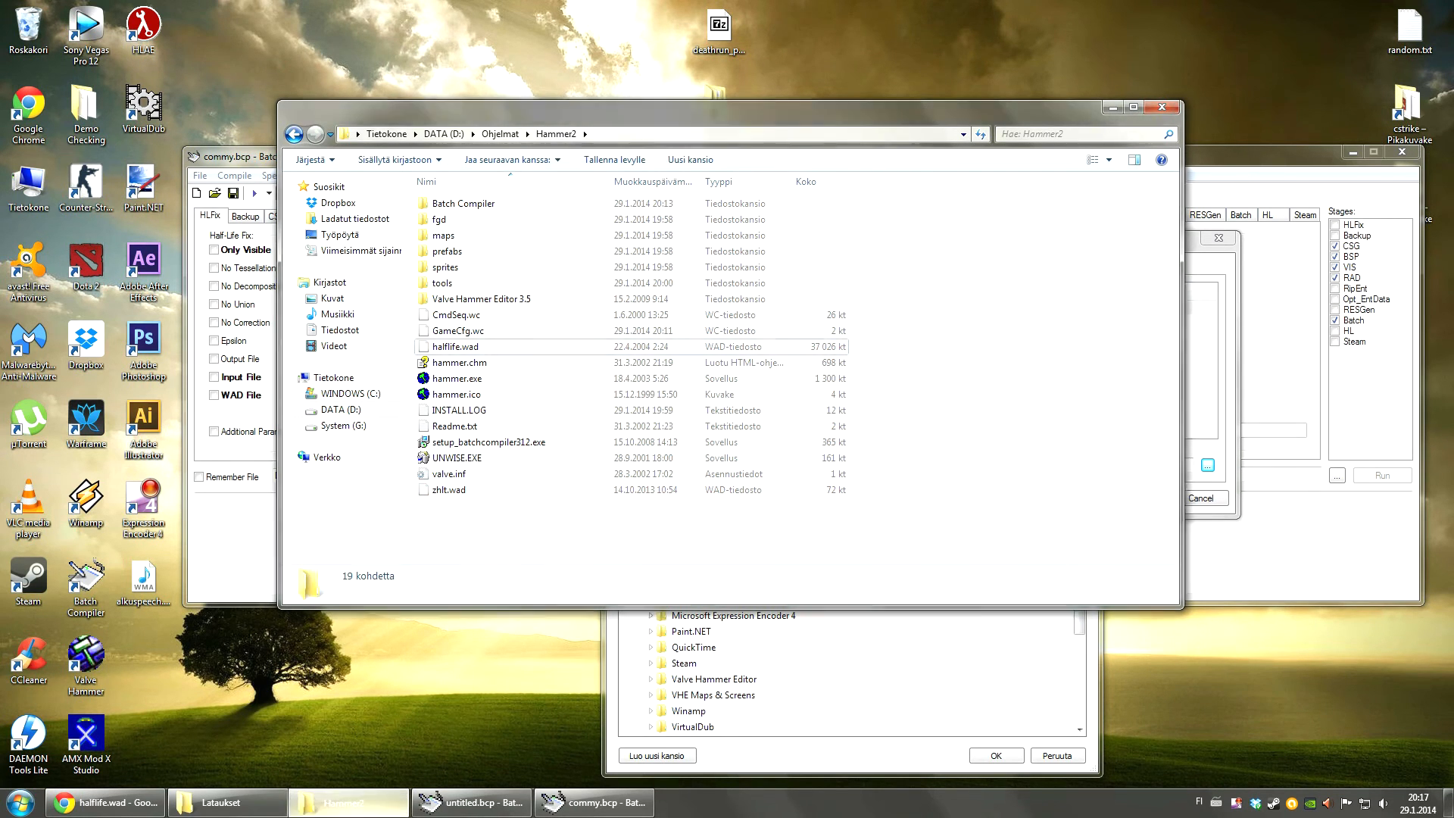
{"action": "left_click", "coordinate": [348, 802]}
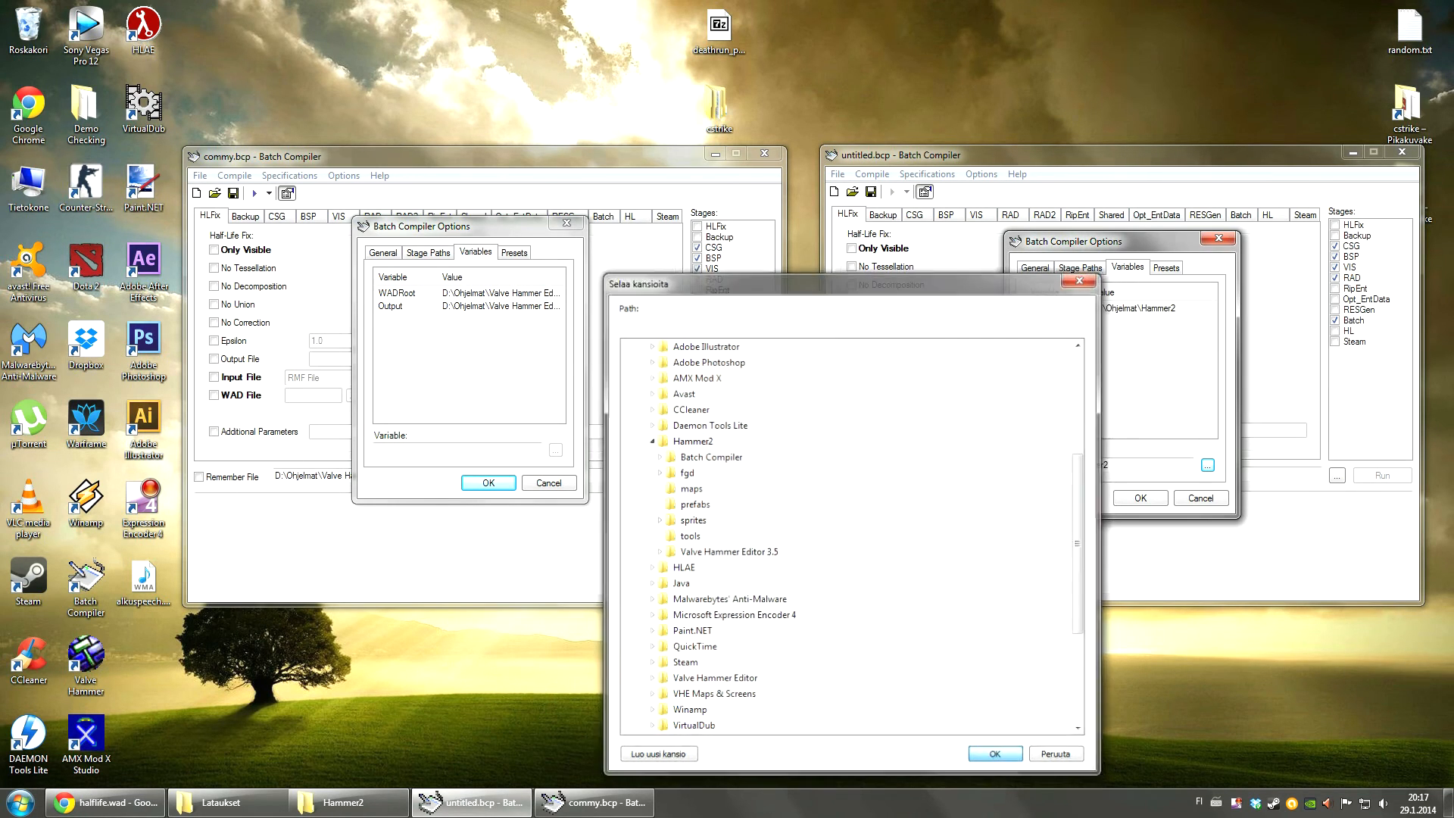
{"action": "key", "text": "Return"}
Step: Select the new configuration's Output variable and look into the maps folder in D:\Ohjelmat\Hammer2
{"action": "left_click", "coordinate": [1042, 321]}
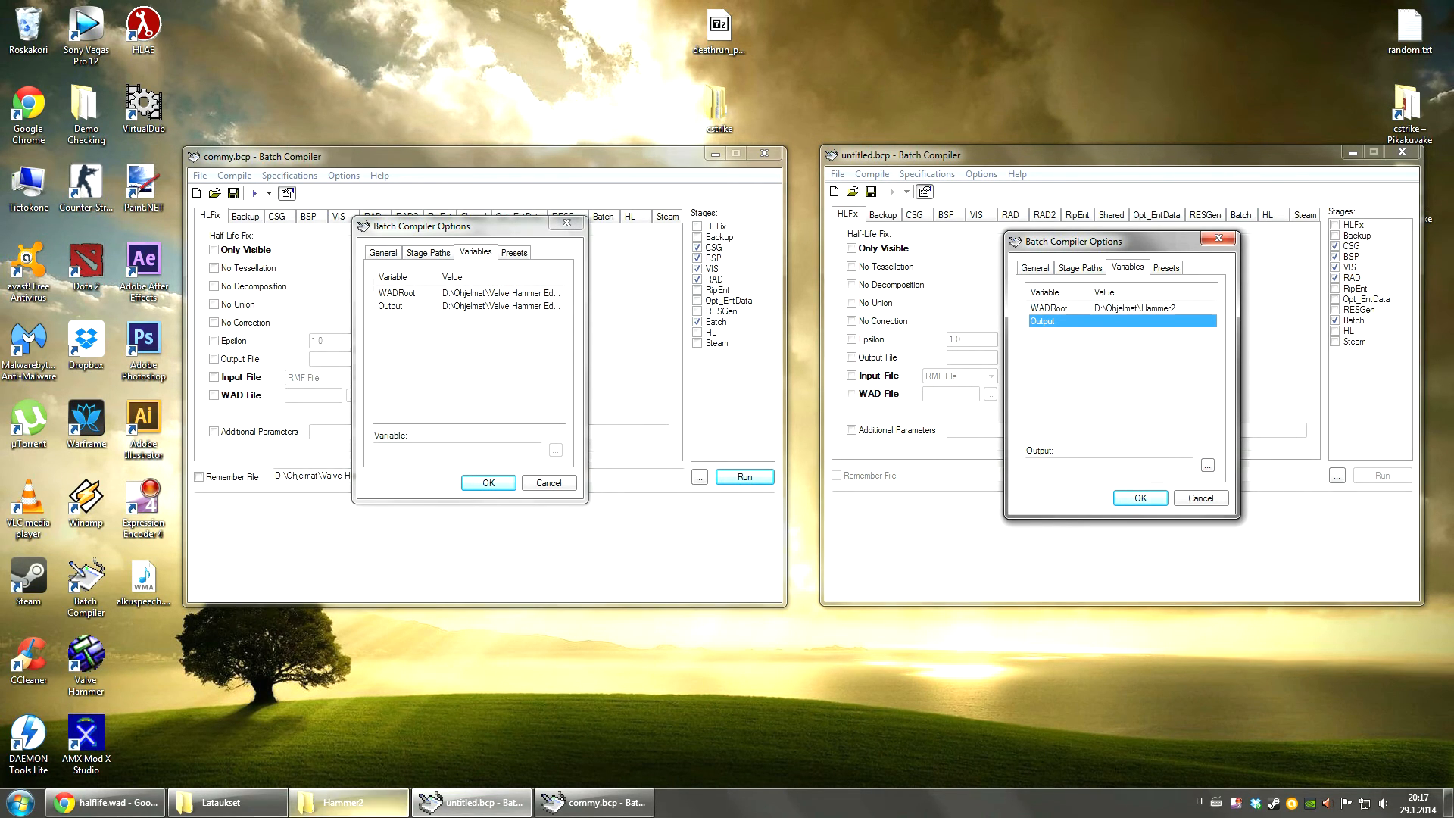
{"action": "left_click", "coordinate": [343, 802]}
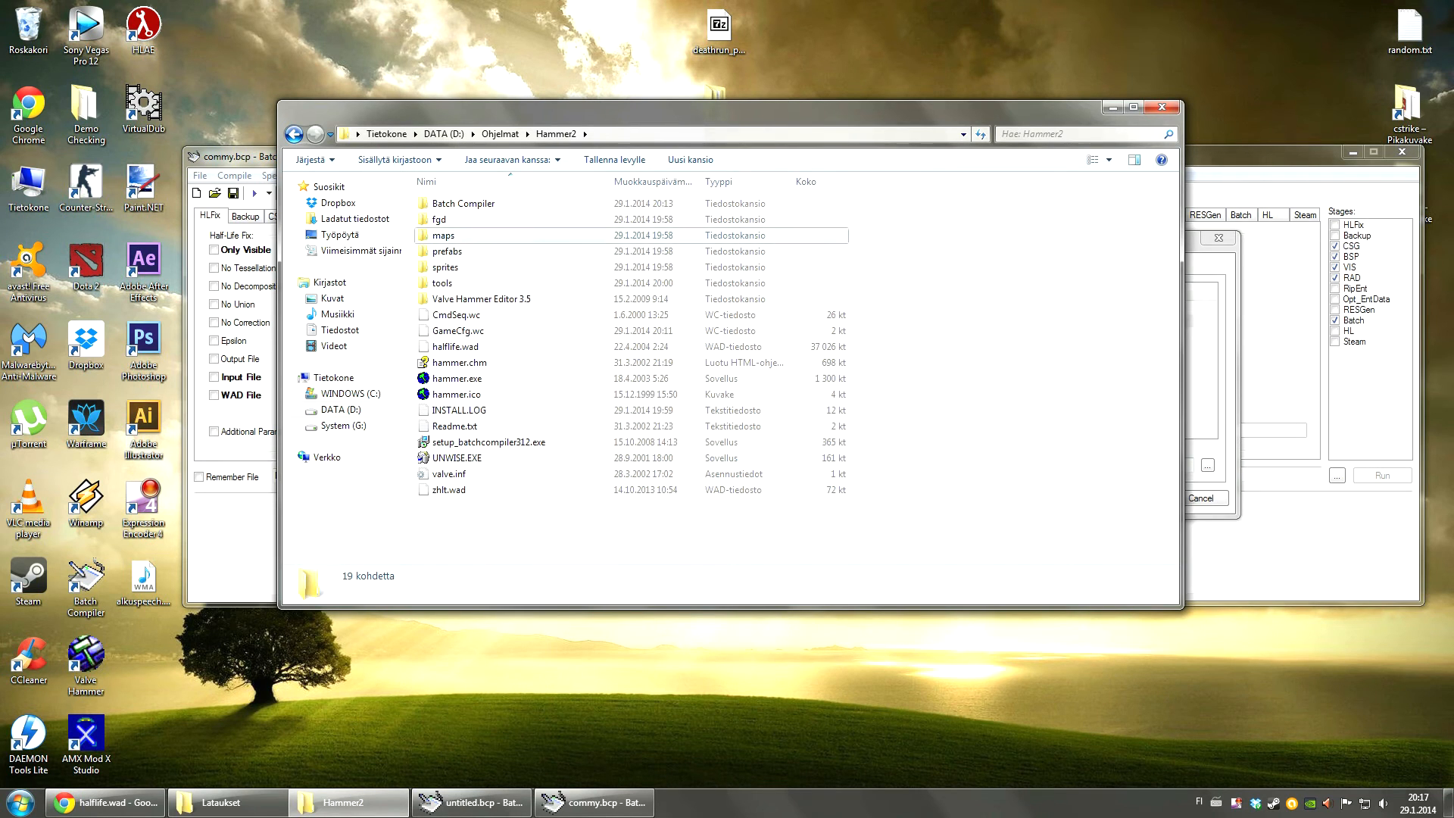
{"action": "double_click", "coordinate": [443, 234]}
{"action": "key", "text": "BackSpace"}
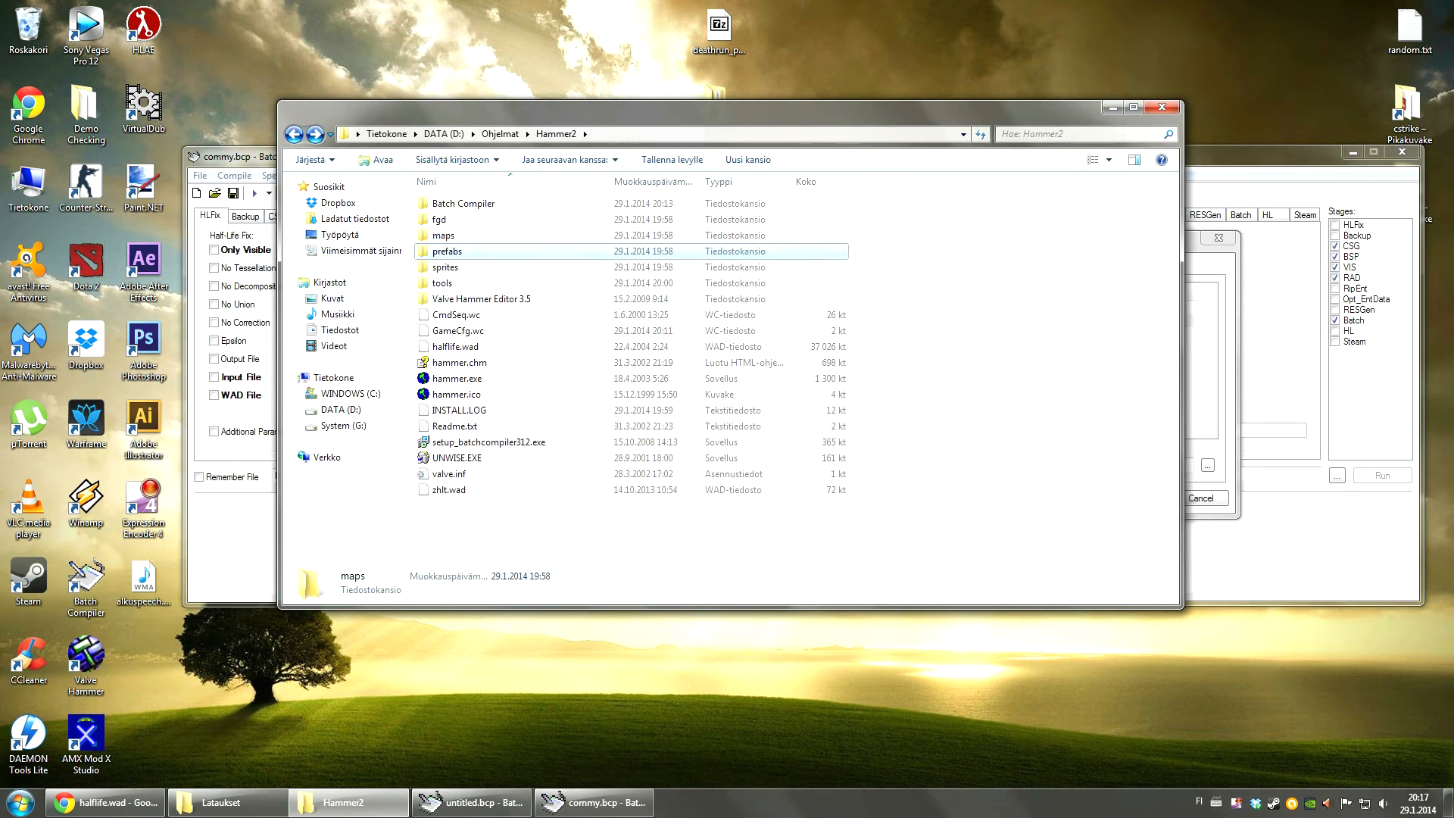
{"action": "left_click", "coordinate": [343, 802]}
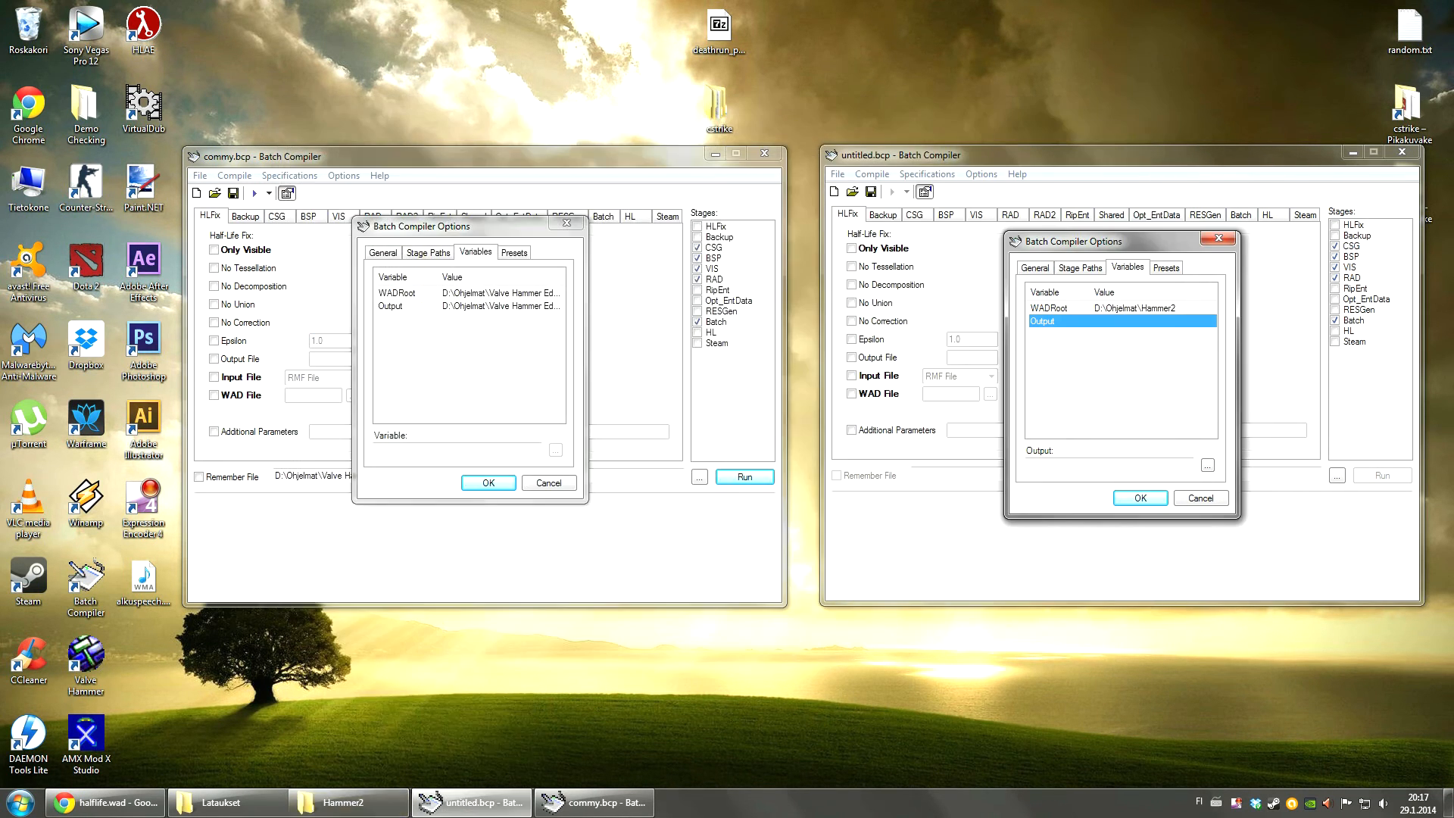
Step: Set the Output variable to the folder D:\Ohjelmat\Hammer2\maps
{"action": "left_click", "coordinate": [1207, 464]}
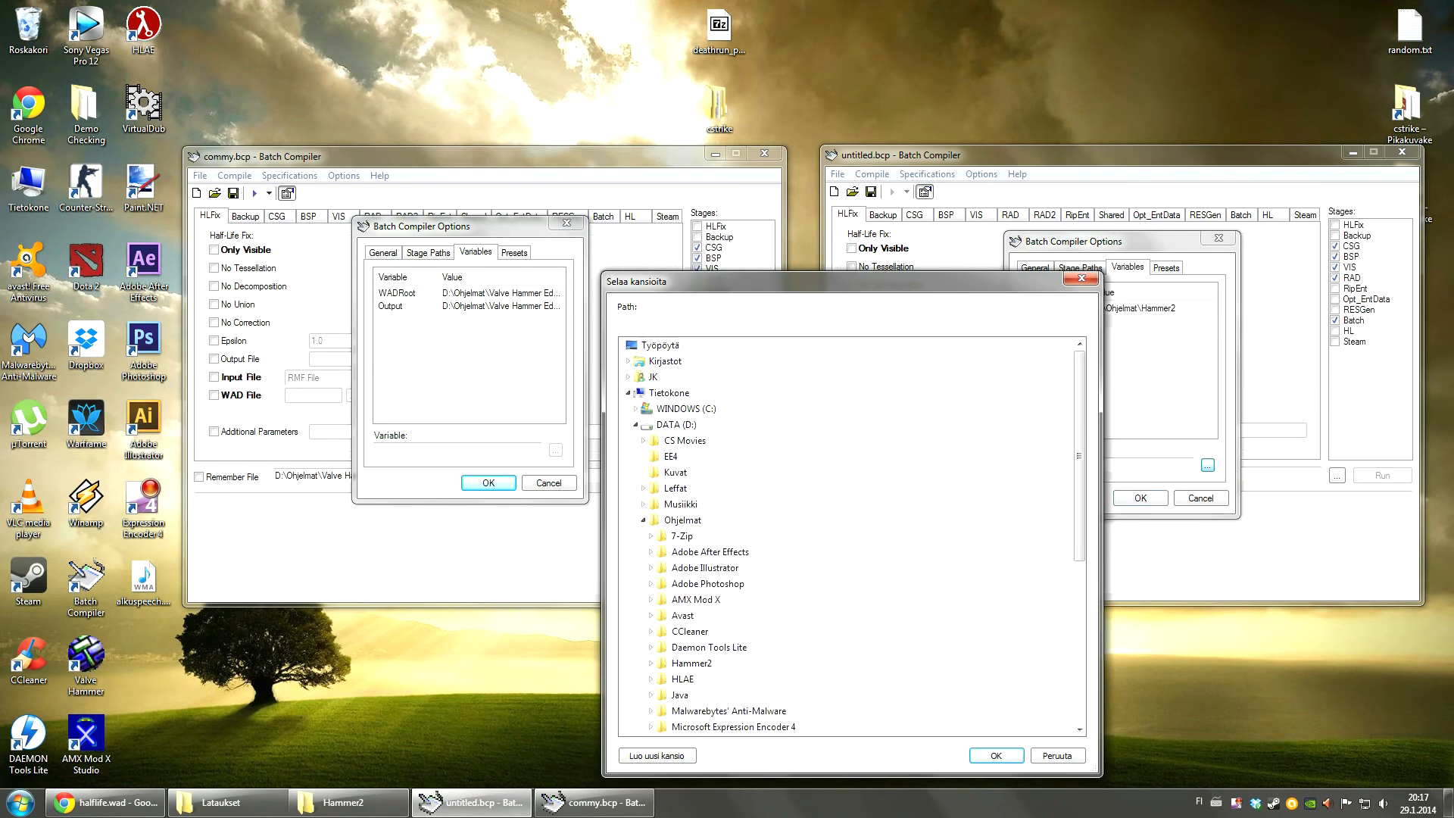
{"action": "left_click", "coordinate": [1056, 754]}
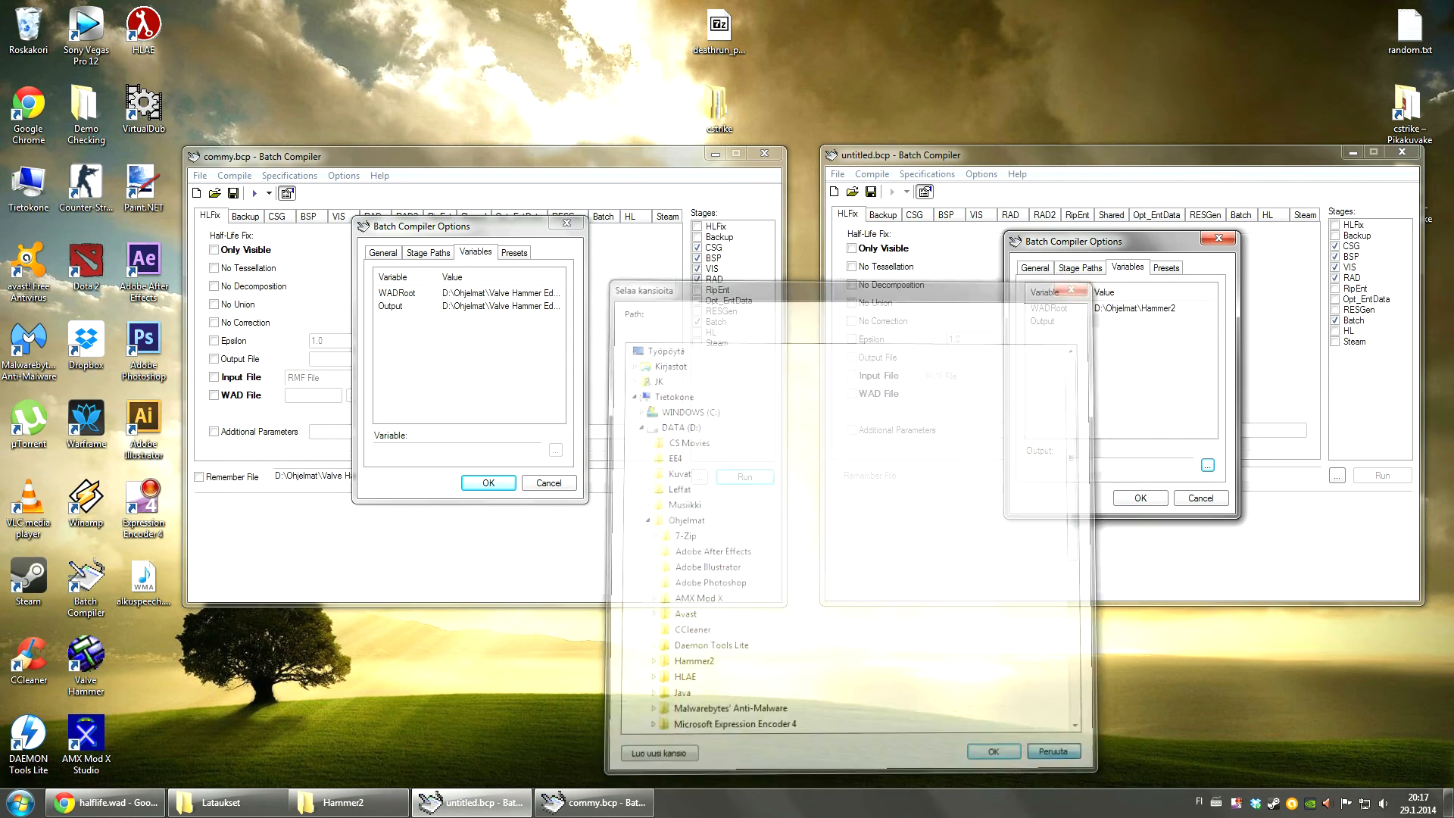
{"action": "left_click", "coordinate": [1060, 320]}
{"action": "left_click", "coordinate": [1207, 464]}
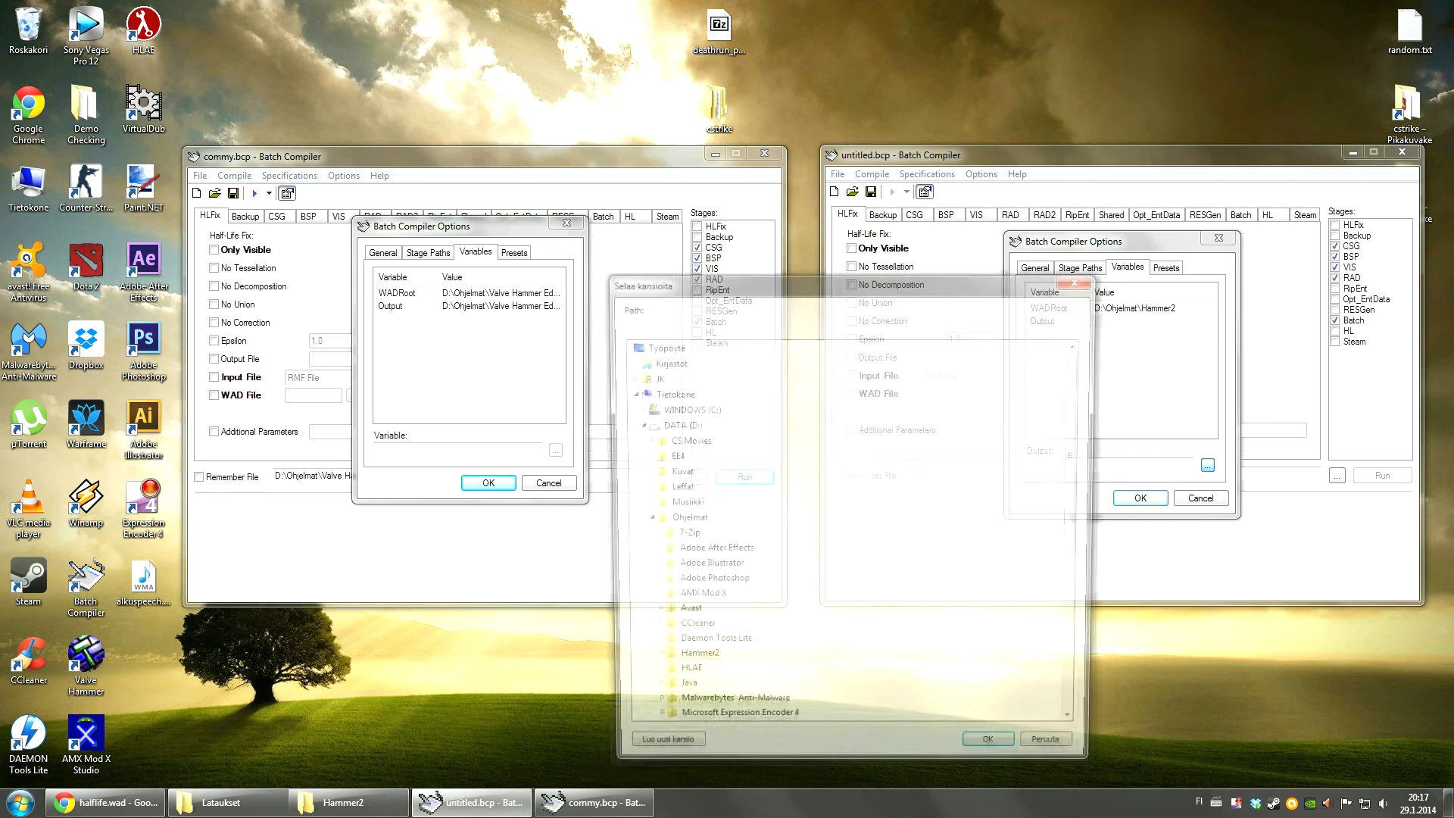
{"action": "left_click", "coordinate": [643, 519]}
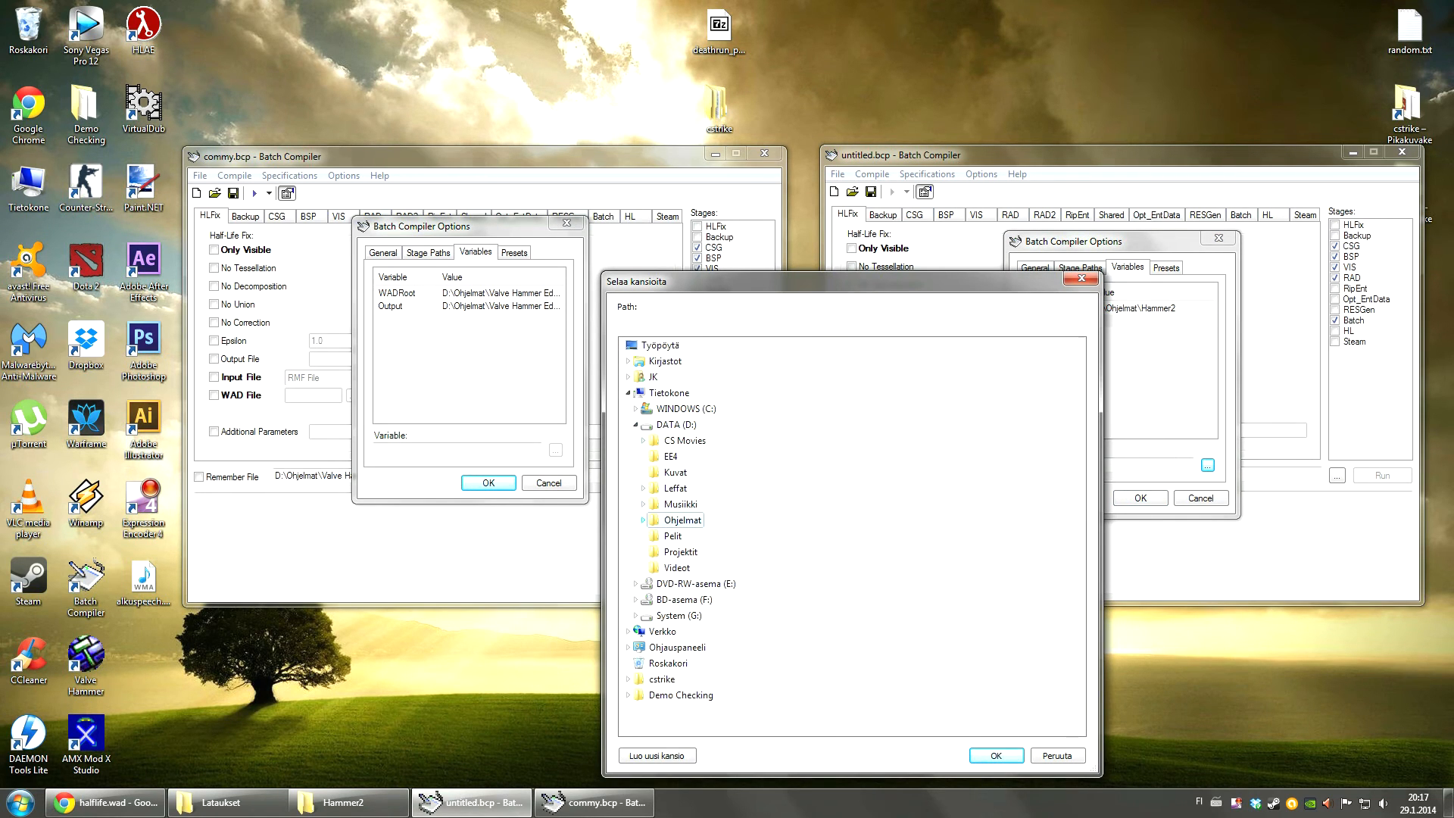
{"action": "left_click", "coordinate": [643, 520]}
{"action": "double_click", "coordinate": [691, 535]}
{"action": "left_click", "coordinate": [689, 710]}
{"action": "key", "text": "Return"}
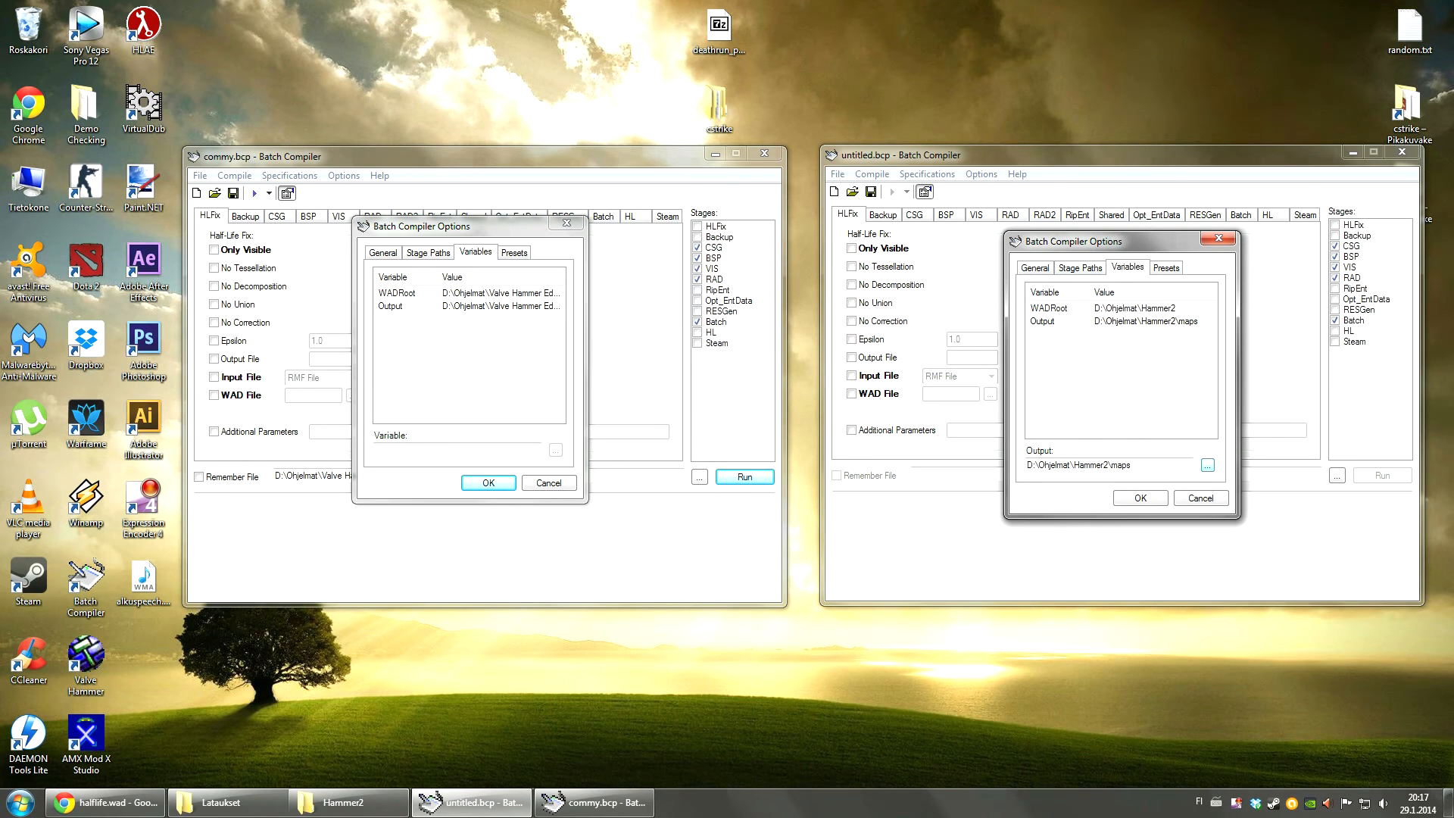
Step: Look through the existing installation's maps folder in D:\Ohjelmat\Valve Hammer Editor as an example of compiler output
{"action": "left_click", "coordinate": [344, 803]}
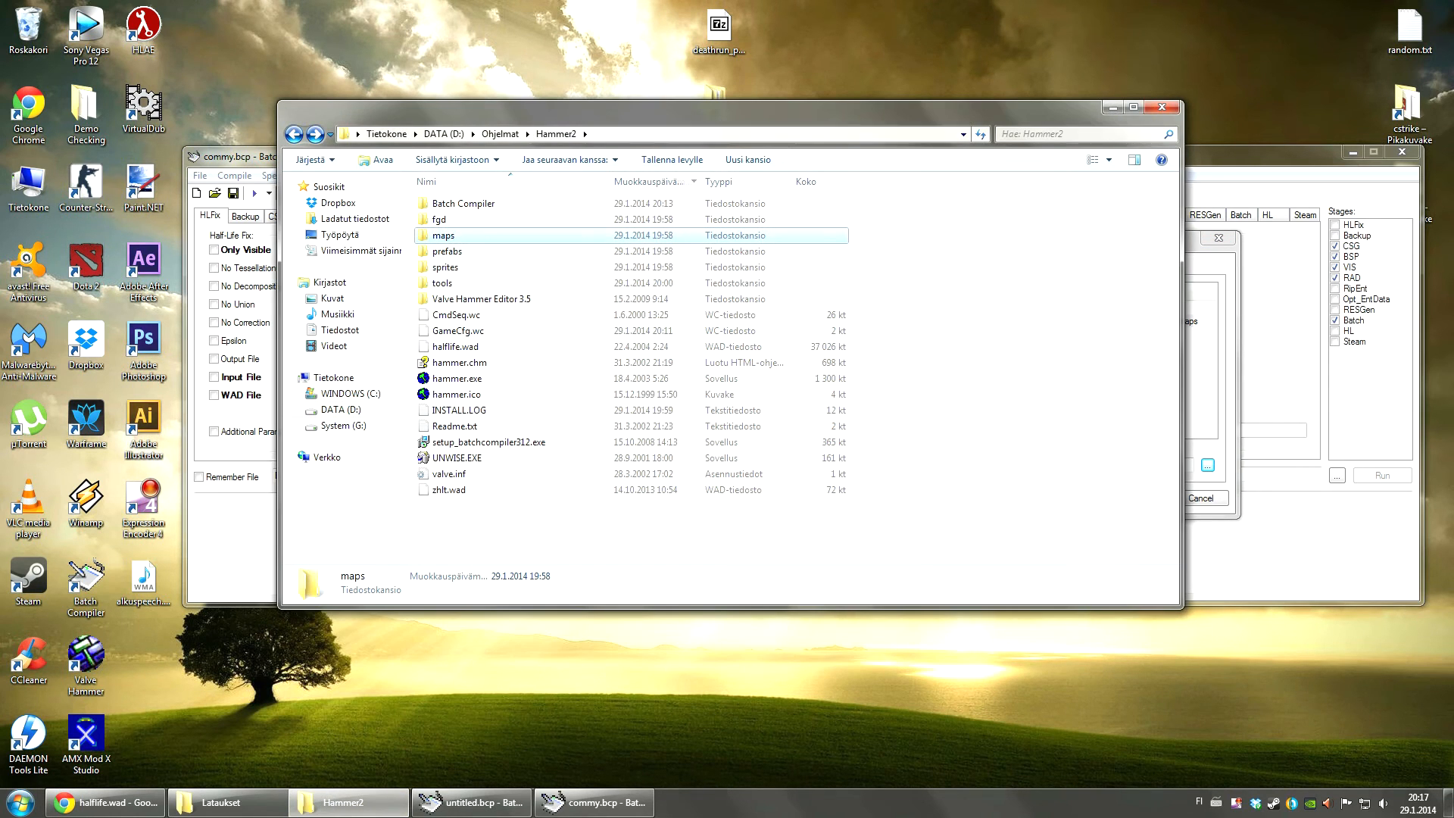
{"action": "left_click", "coordinate": [500, 133]}
{"action": "double_click", "coordinate": [475, 457]}
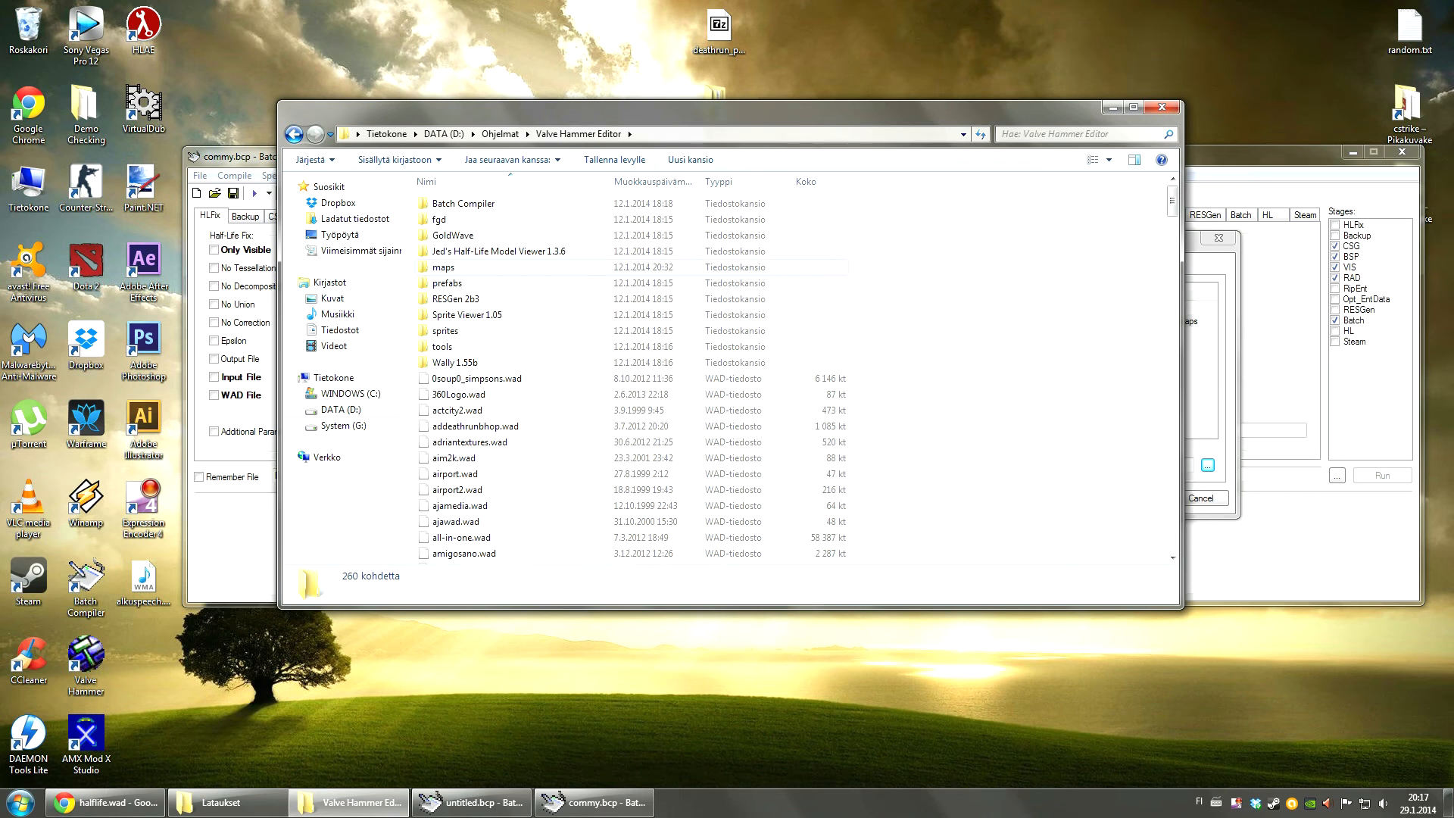
{"action": "double_click", "coordinate": [443, 268]}
{"action": "scroll", "coordinate": [559, 306], "scroll_direction": "down", "scroll_amount": 10}
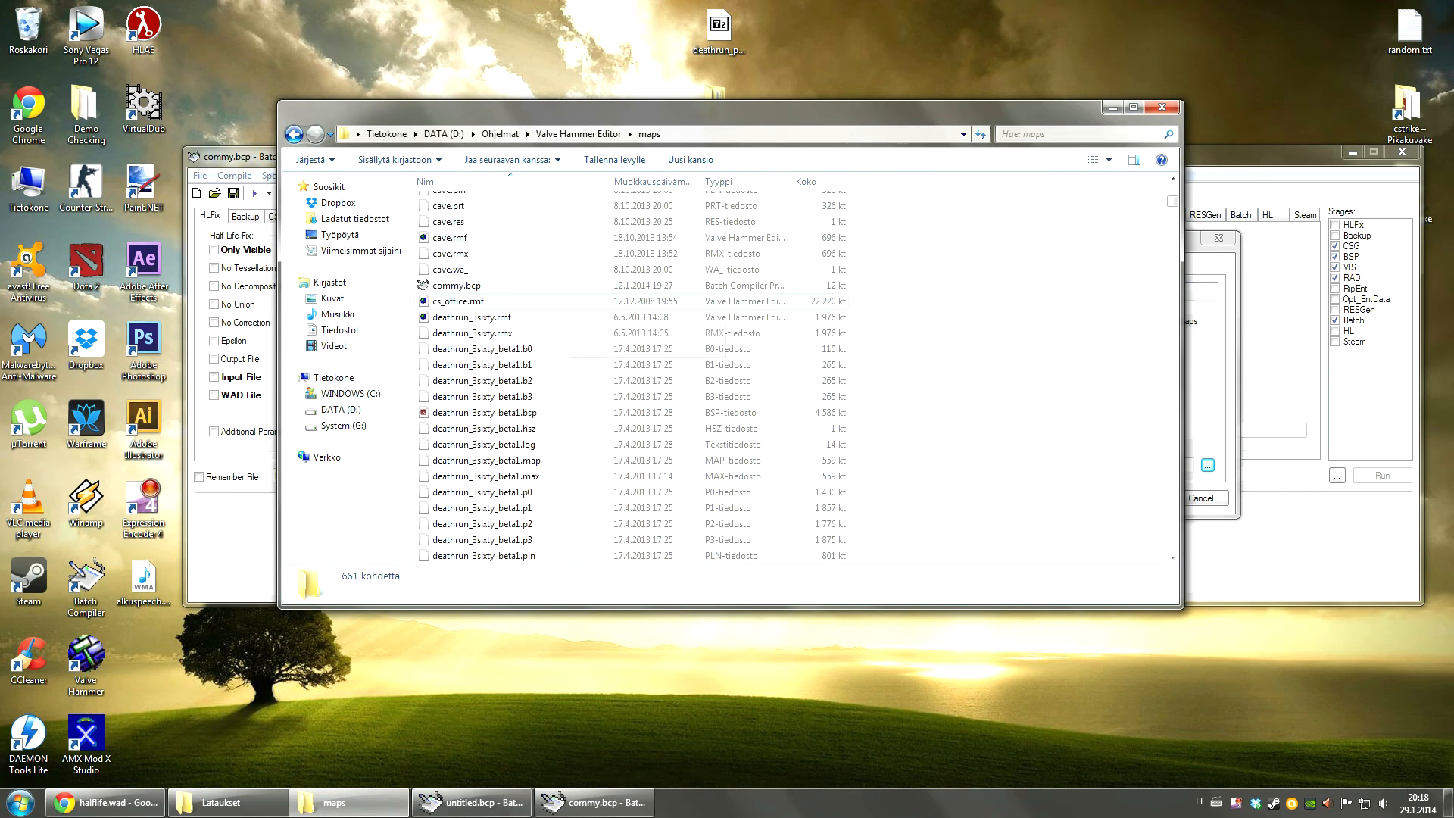
{"action": "key", "text": "BackSpace"}
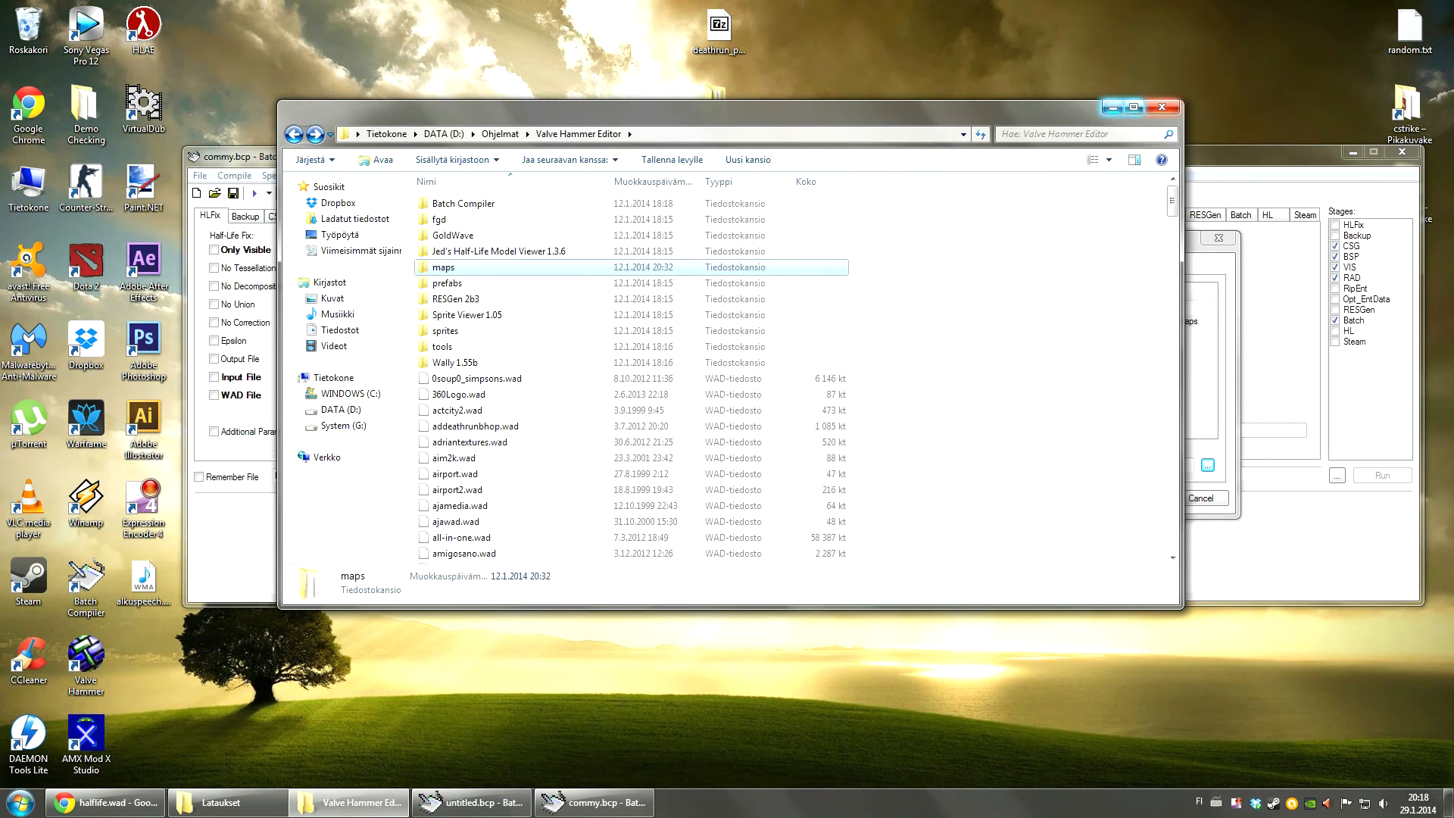
{"action": "left_click", "coordinate": [1112, 107]}
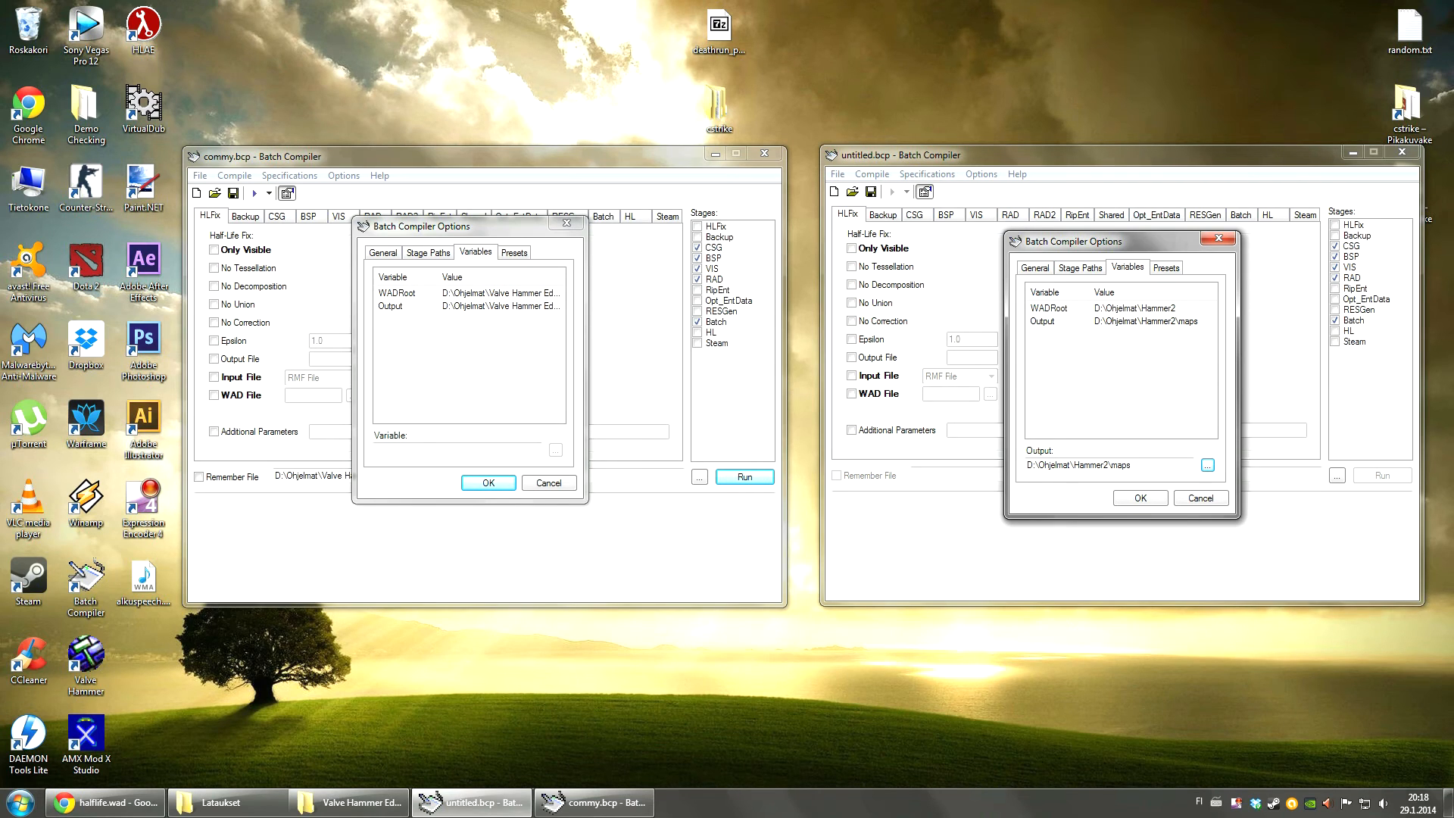
Step: Compare the Presets and General settings in both options dialogs and accept both dialogs
{"action": "left_click", "coordinate": [514, 253]}
{"action": "left_click", "coordinate": [1165, 267]}
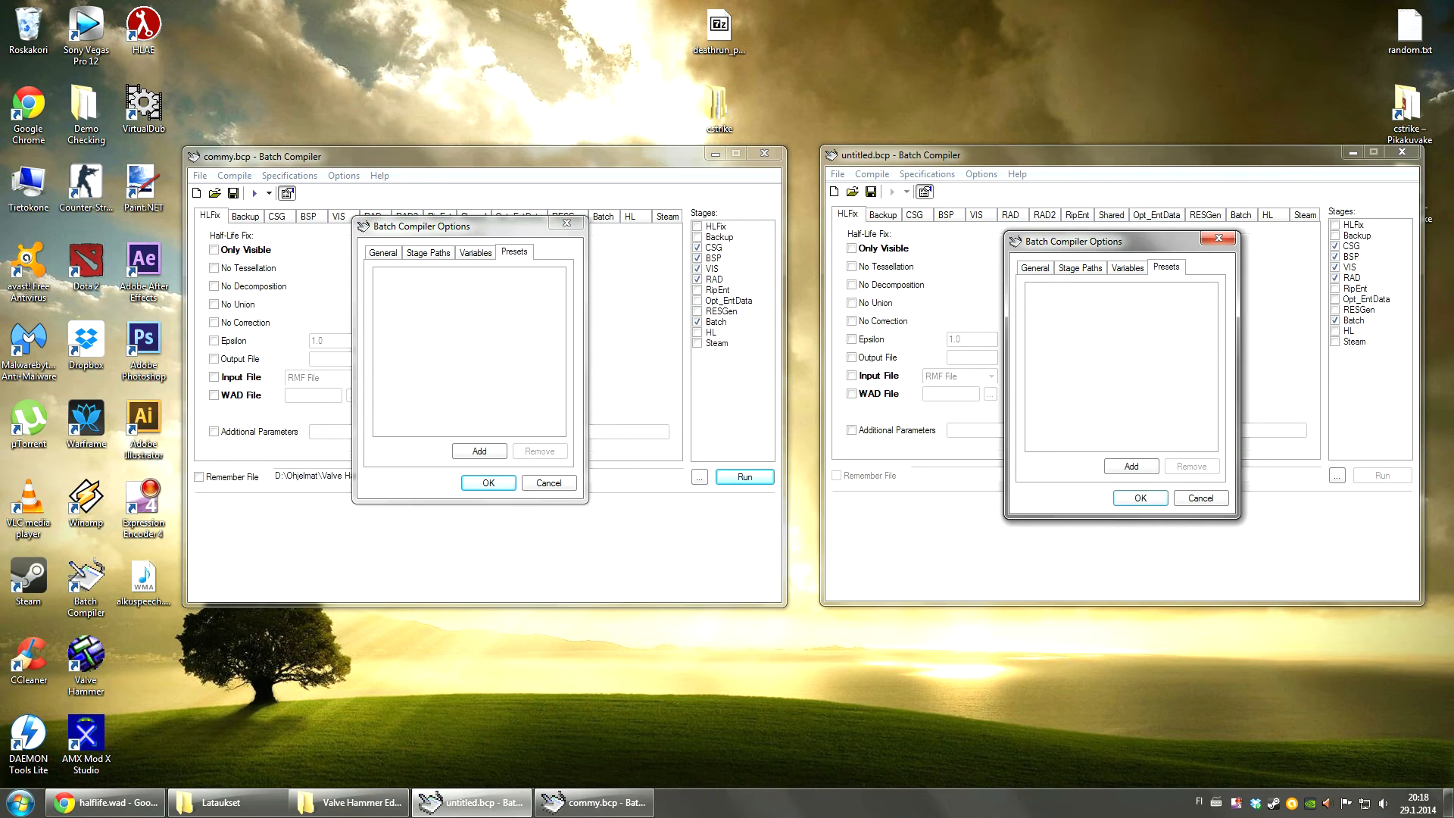
{"action": "left_click", "coordinate": [382, 252]}
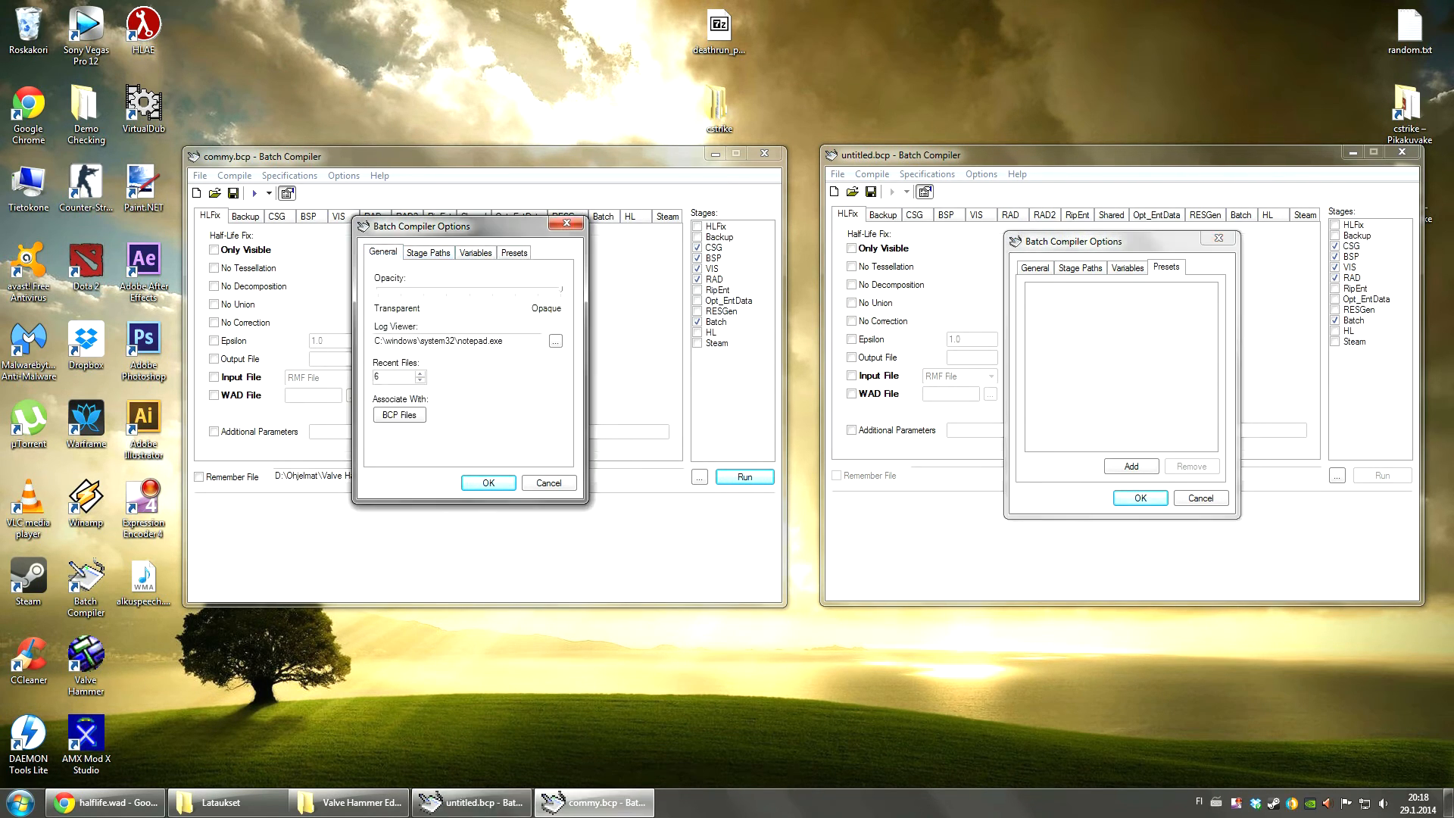
{"action": "left_click", "coordinate": [1079, 267]}
{"action": "left_click", "coordinate": [1127, 267]}
{"action": "left_click", "coordinate": [1035, 267]}
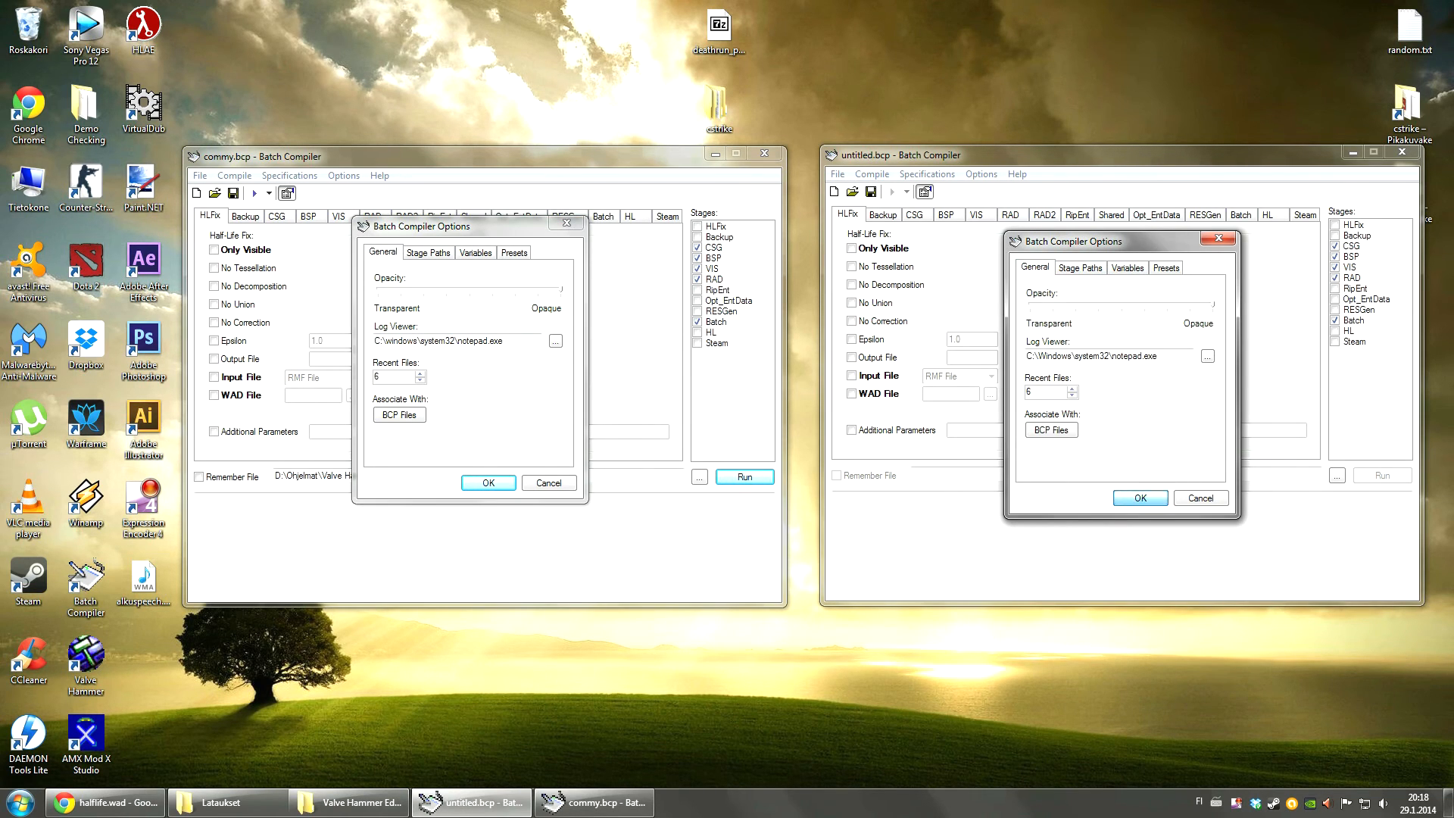
{"action": "left_click", "coordinate": [1140, 498]}
{"action": "left_click", "coordinate": [488, 482]}
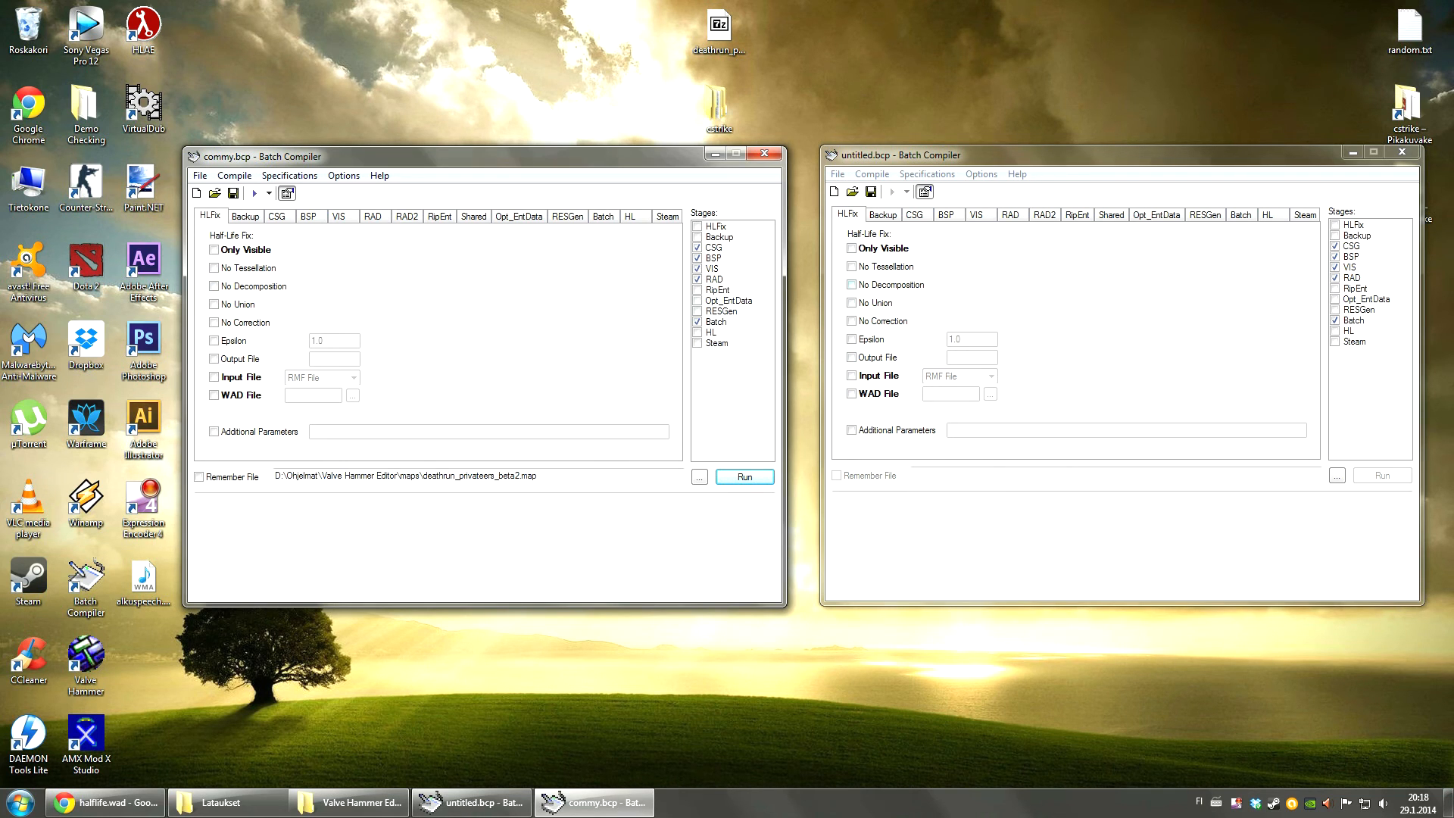
Step: Compare the Backup and CSG stage settings of commy.bcp and untitled.bcp
{"action": "left_click", "coordinate": [244, 216]}
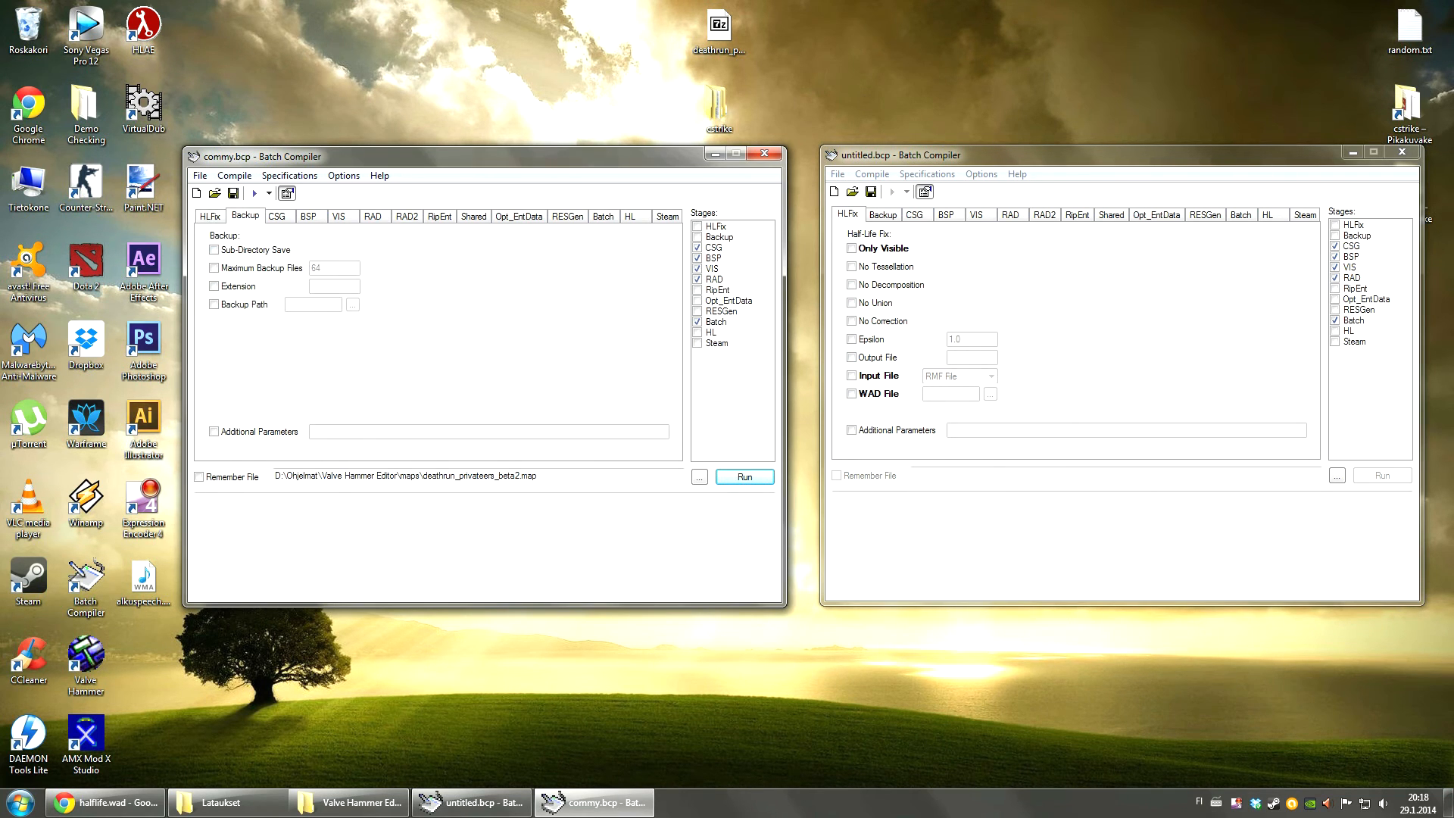
{"action": "left_click", "coordinate": [882, 215]}
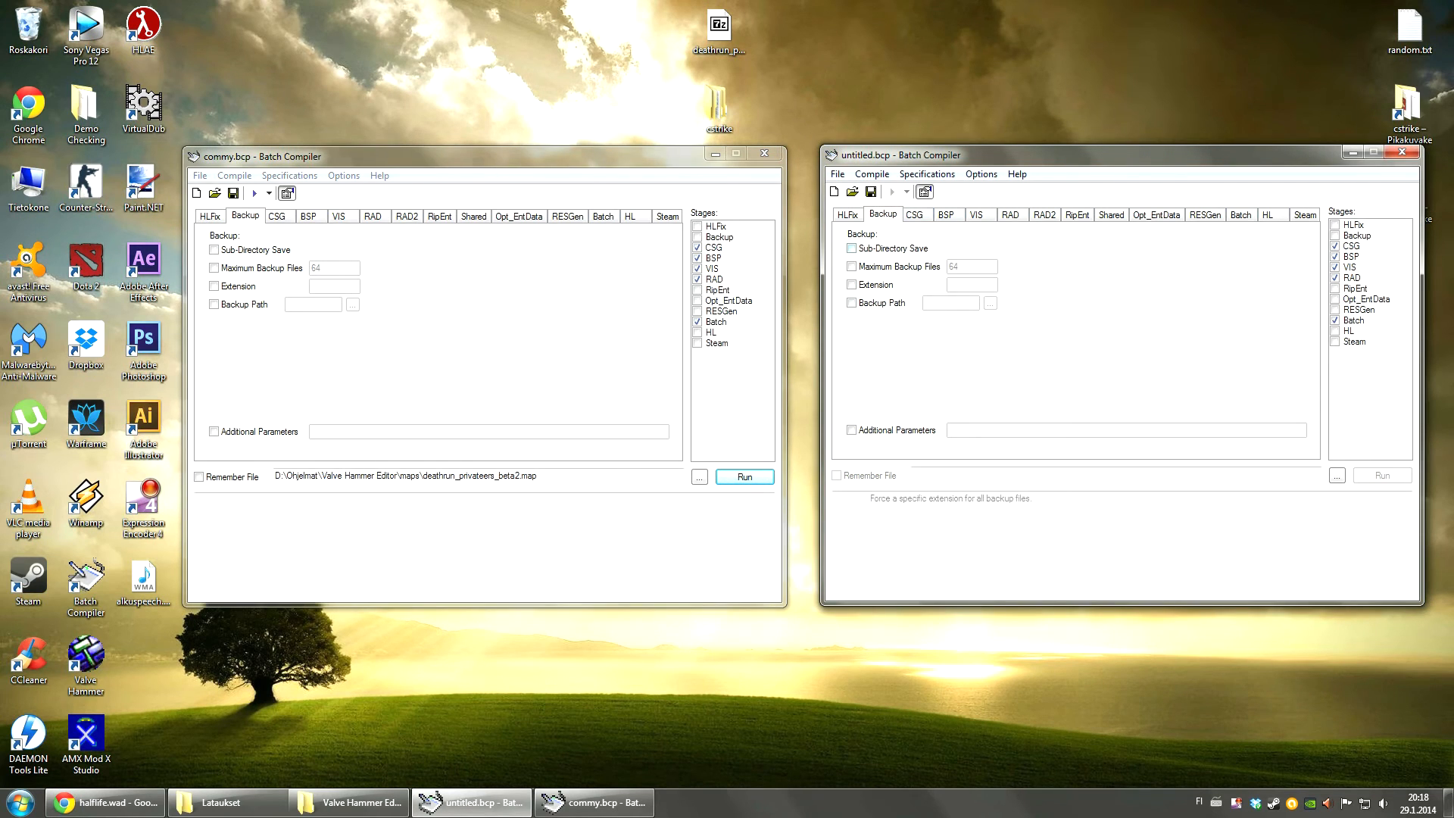
{"action": "left_click", "coordinate": [277, 216]}
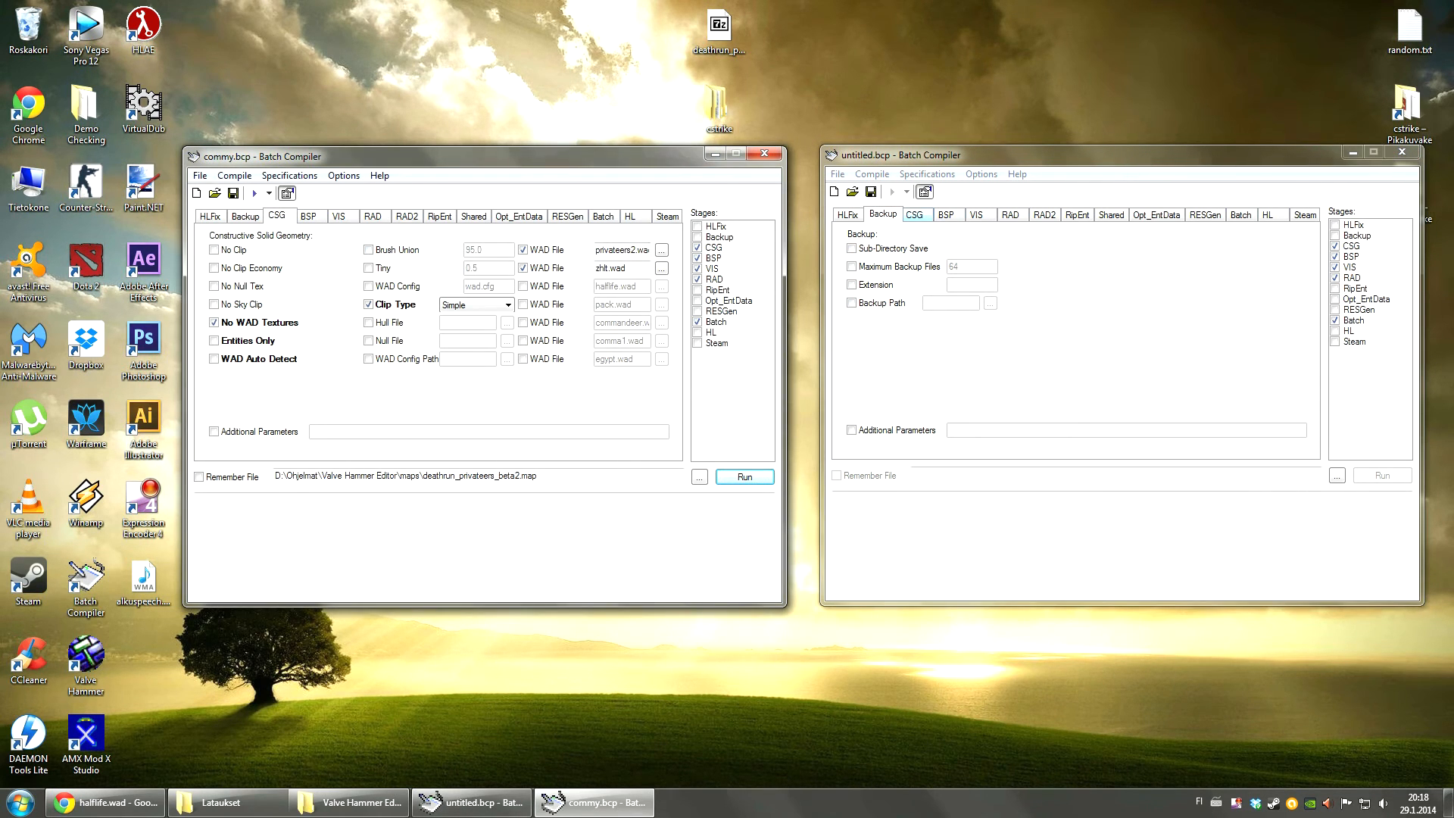
{"action": "left_click", "coordinate": [914, 214]}
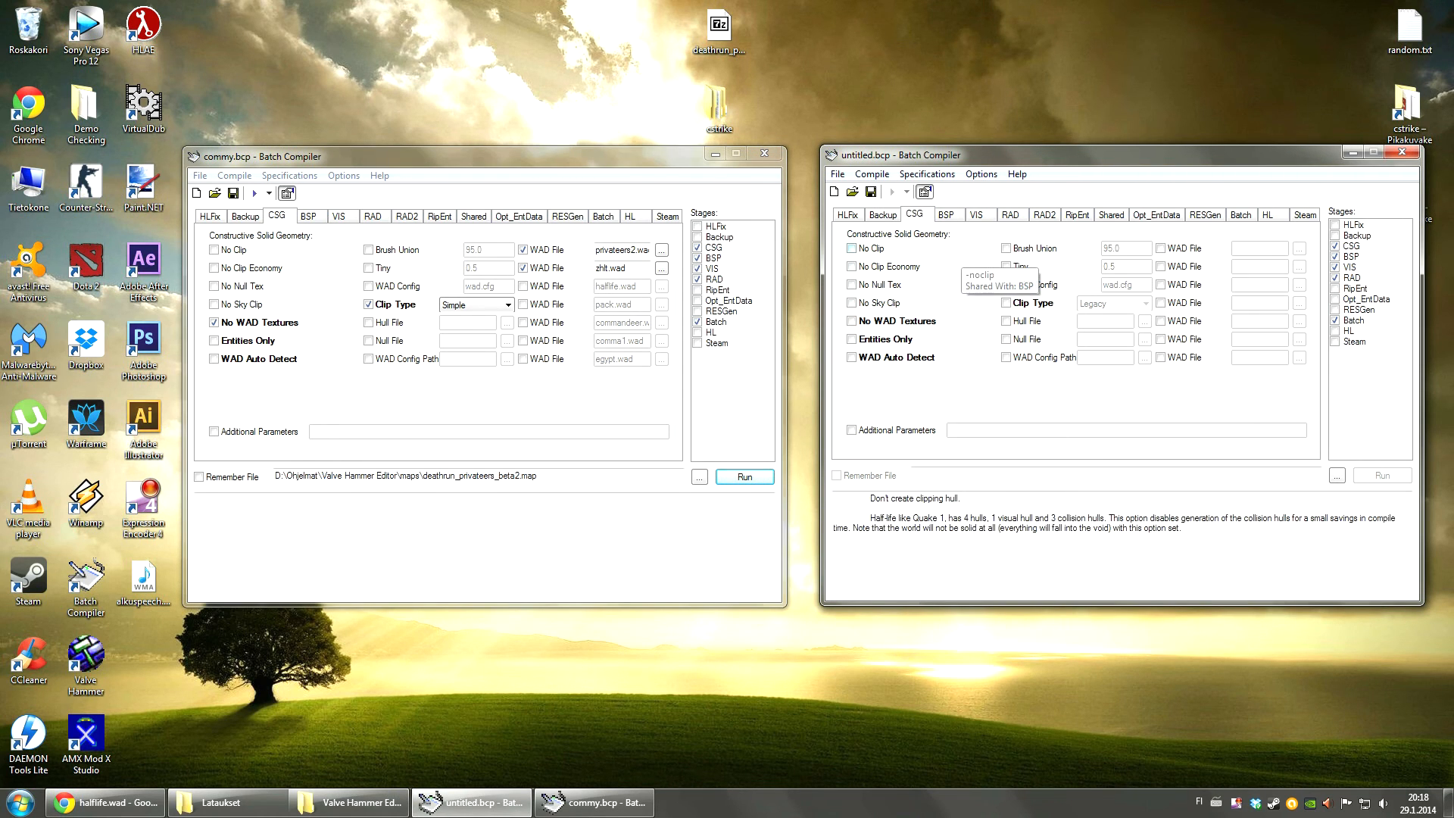
Step: Enable No WAD Textures and set Clip Type to Simple for the CSG stage of untitled.bcp
{"action": "mouse_move", "coordinate": [852, 322]}
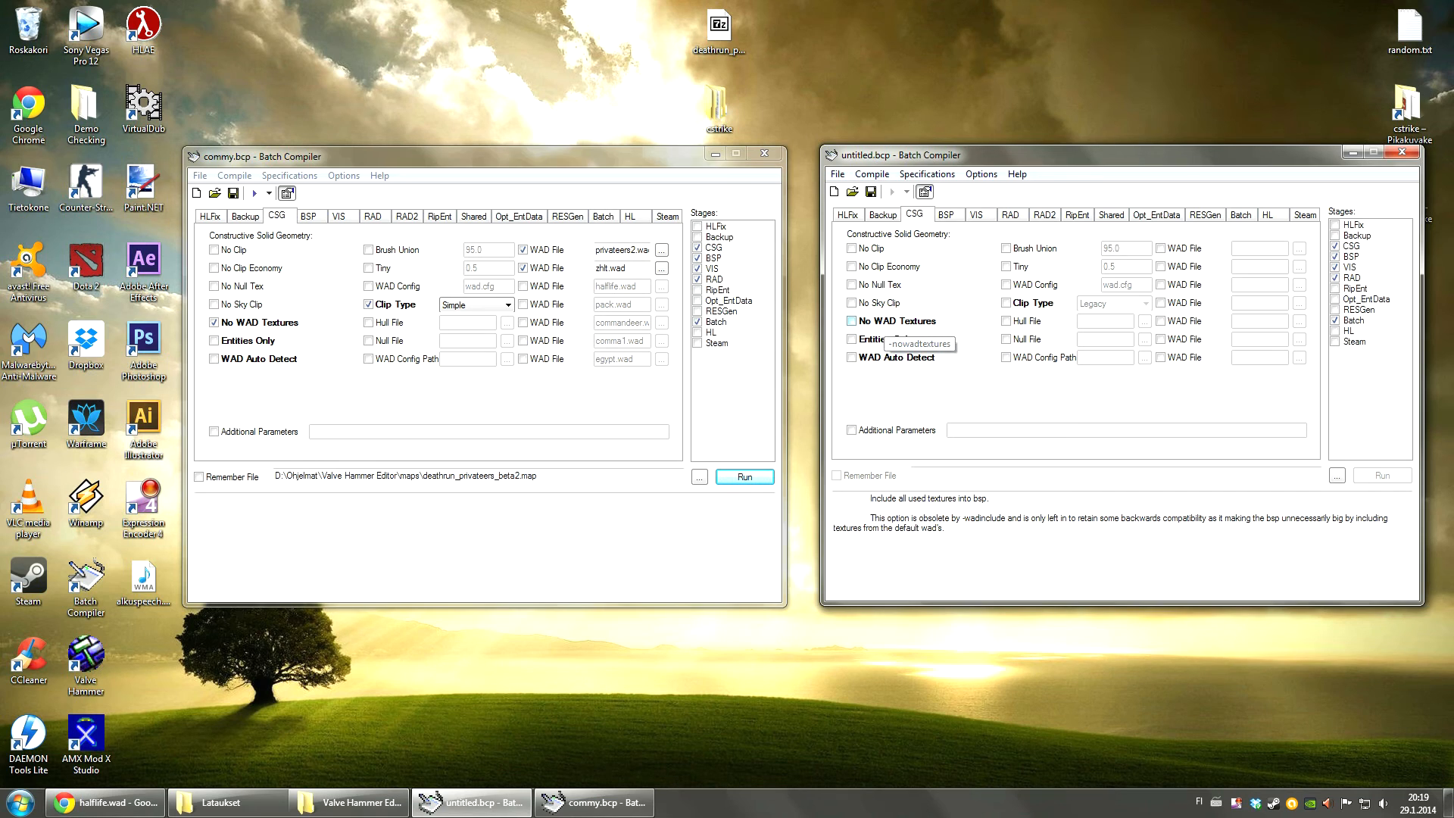
{"action": "left_click", "coordinate": [851, 321]}
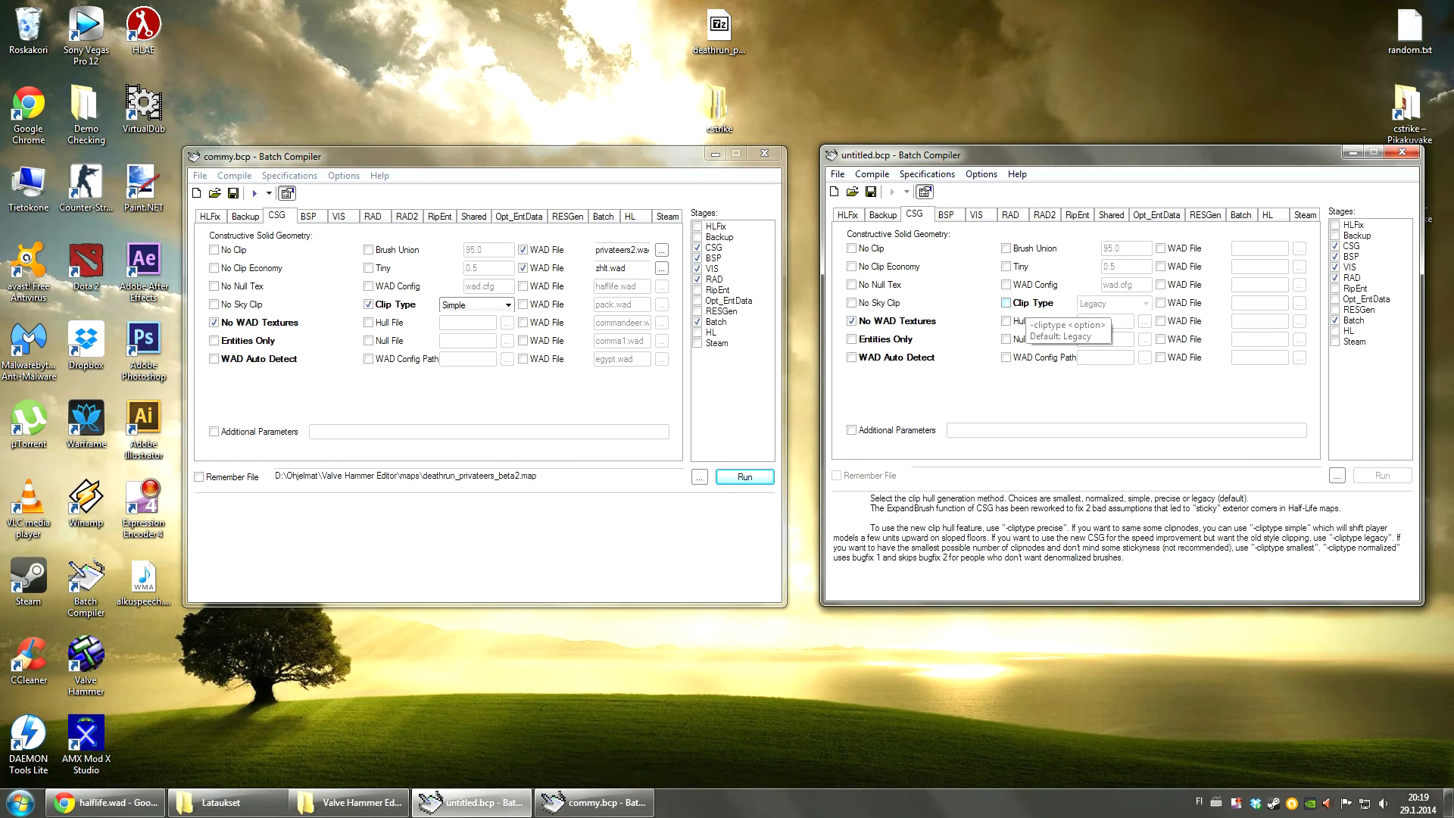
{"action": "left_click", "coordinate": [1006, 303]}
{"action": "left_click", "coordinate": [1111, 303]}
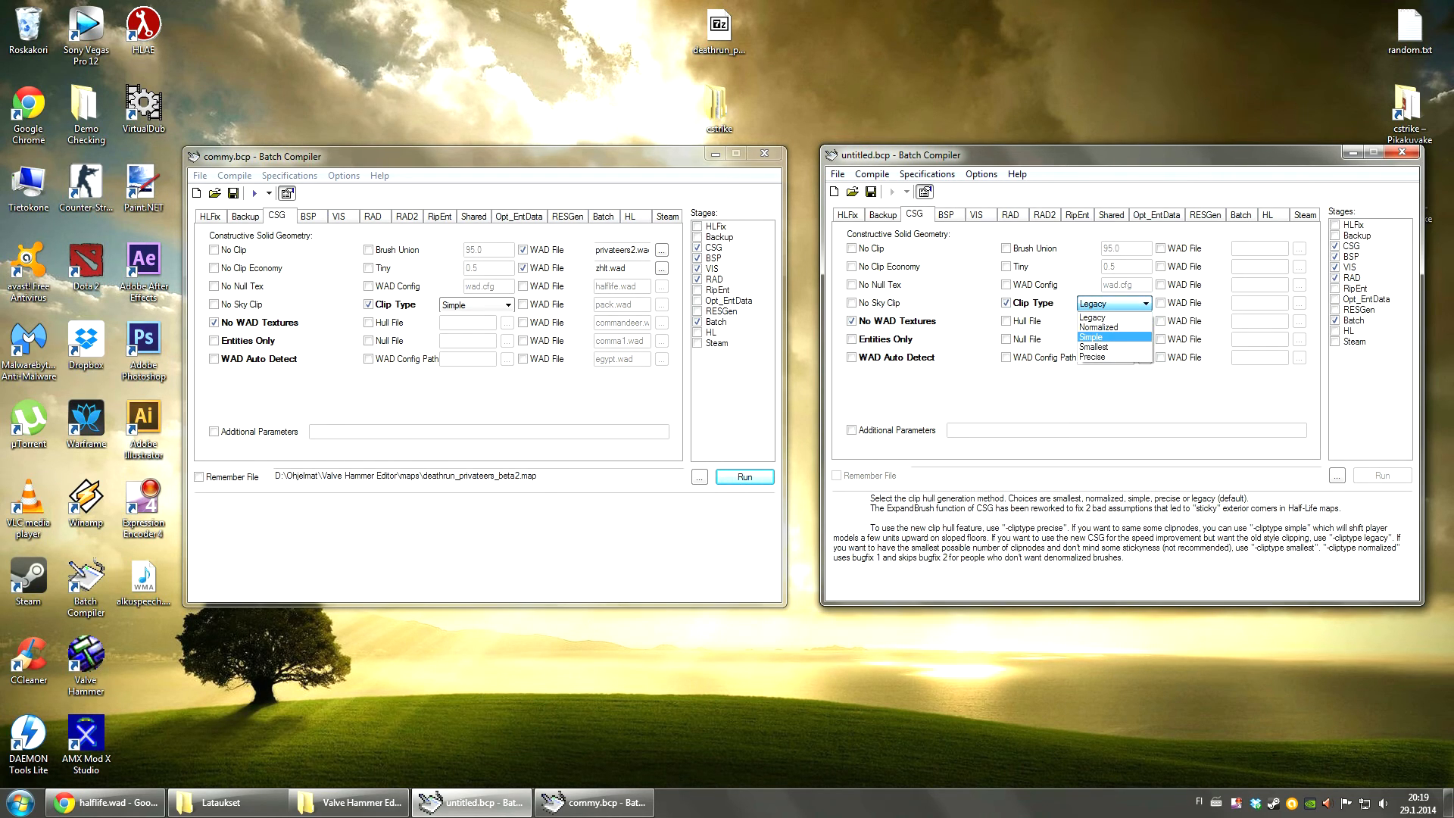
{"action": "left_click", "coordinate": [1091, 336]}
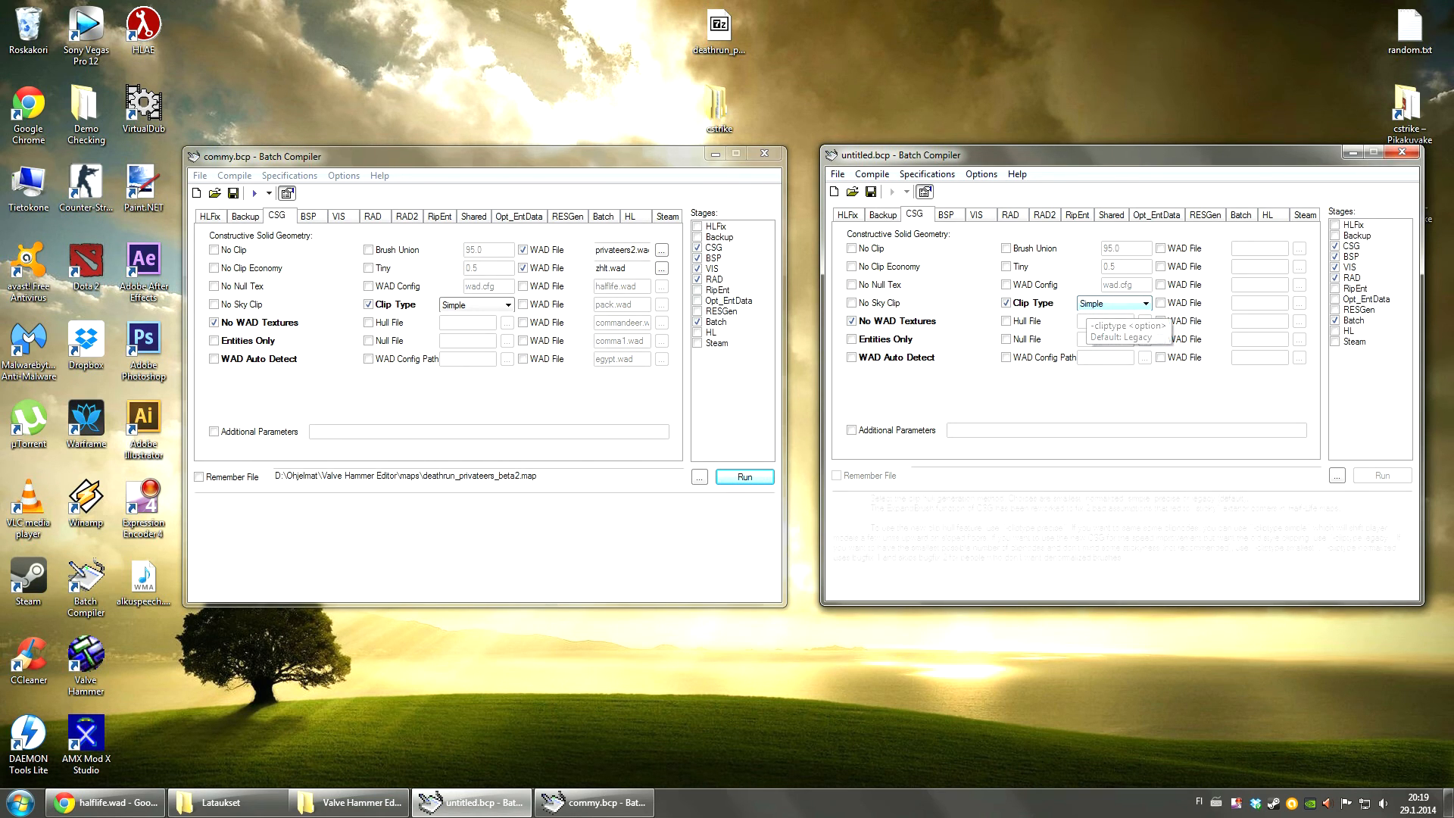
{"action": "left_click", "coordinate": [1160, 248]}
{"action": "left_click", "coordinate": [1159, 266]}
{"action": "left_click", "coordinate": [1160, 248]}
{"action": "left_click", "coordinate": [1160, 266]}
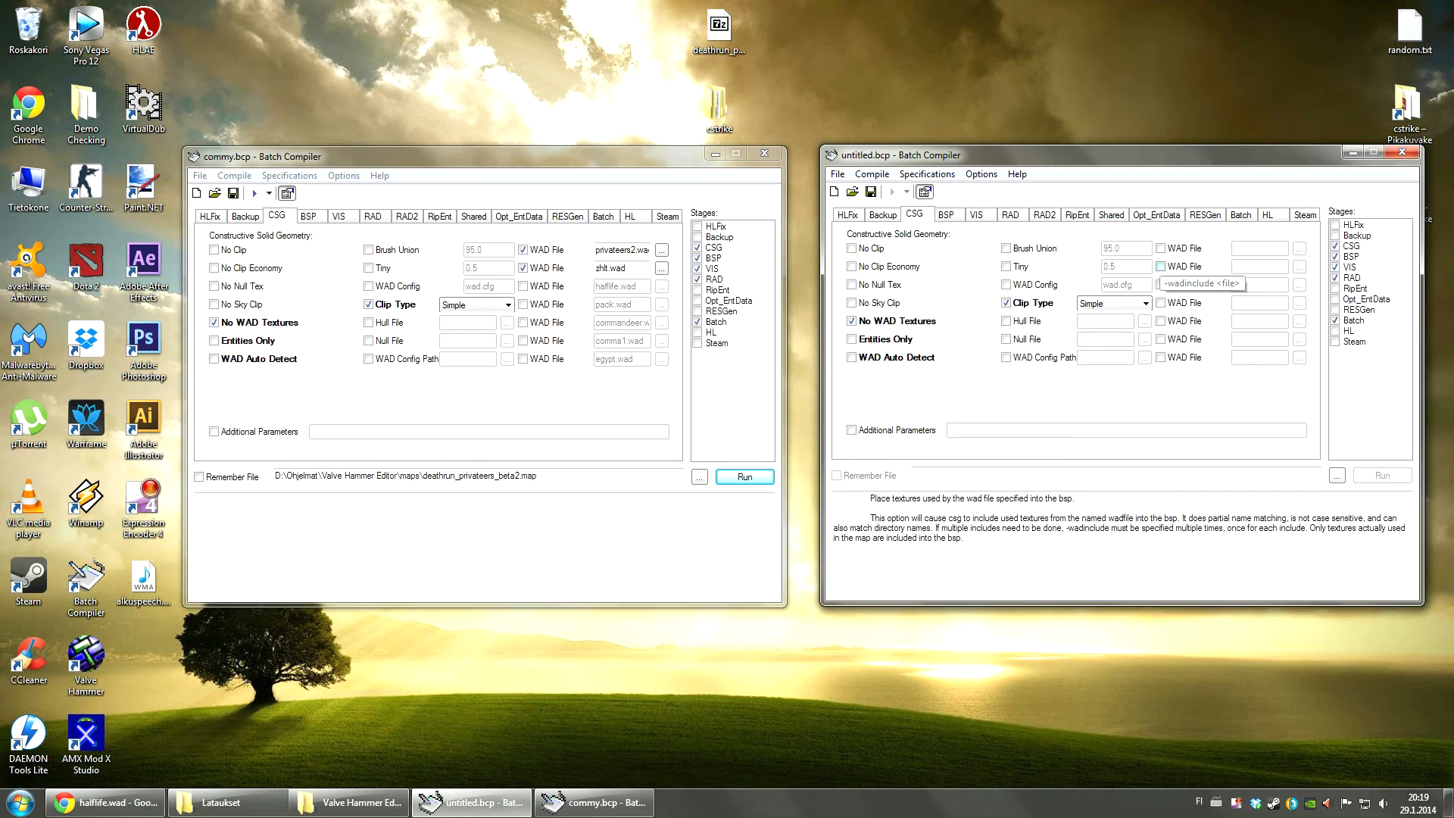
Step: Enable the first two WAD File entries of the CSG stage and set the first to halflife.wad from D:\Ohjelmat\Hammer2
{"action": "left_click", "coordinate": [1160, 248]}
{"action": "left_click", "coordinate": [1159, 265]}
{"action": "left_click", "coordinate": [1299, 267]}
{"action": "left_click", "coordinate": [951, 217]}
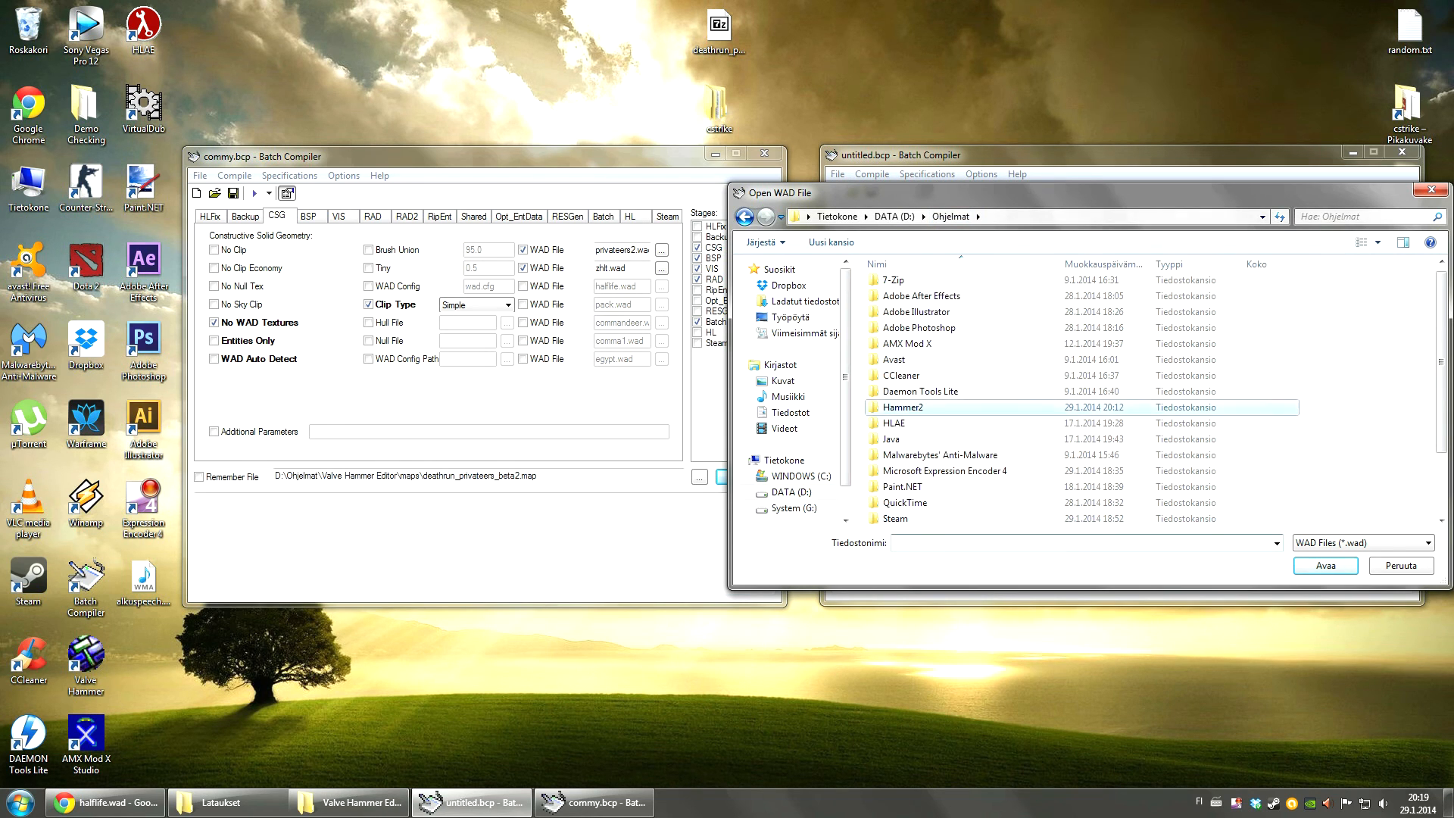
{"action": "double_click", "coordinate": [903, 406]}
{"action": "left_click", "coordinate": [905, 398]}
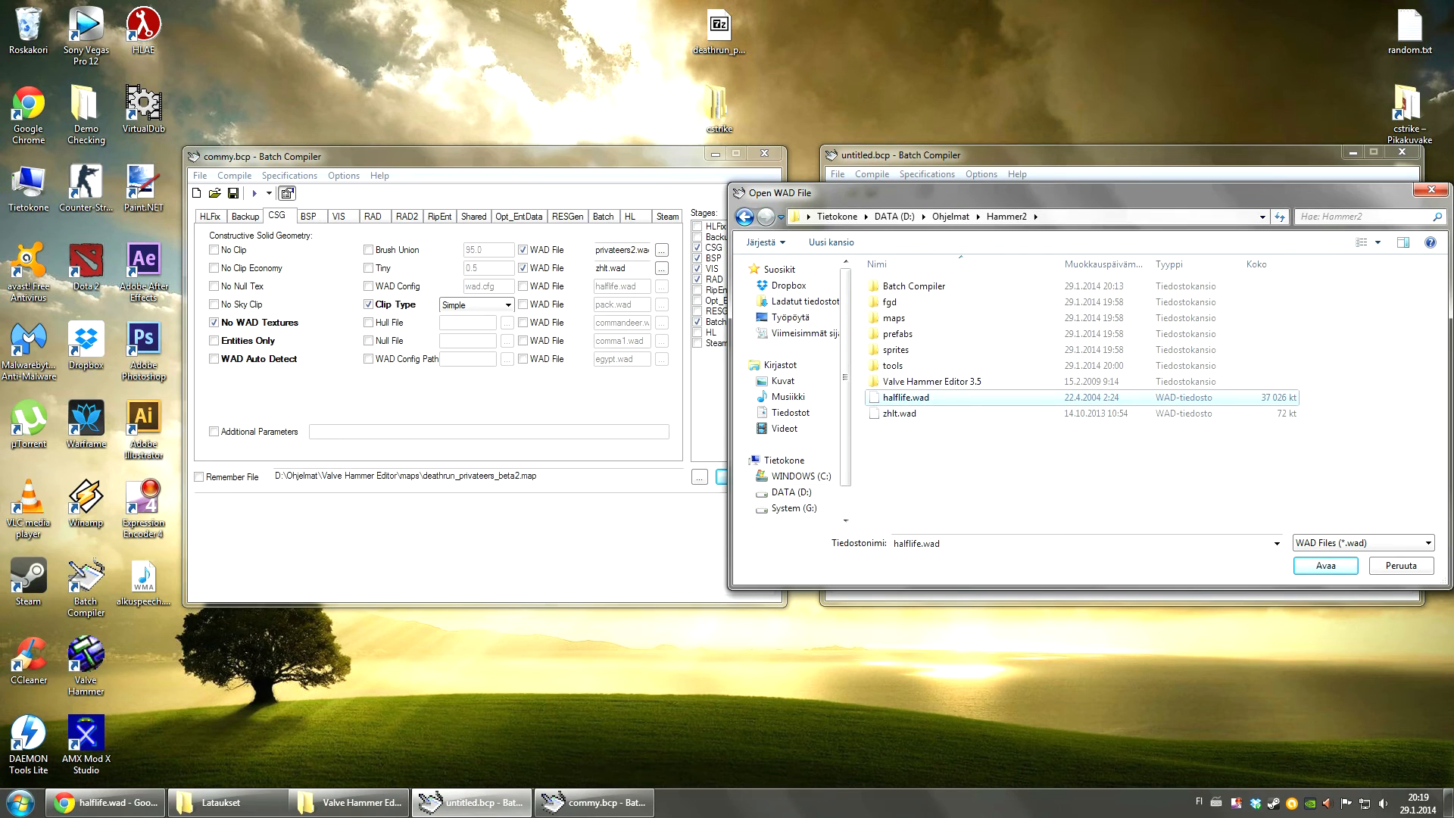
{"action": "left_click", "coordinate": [1324, 565]}
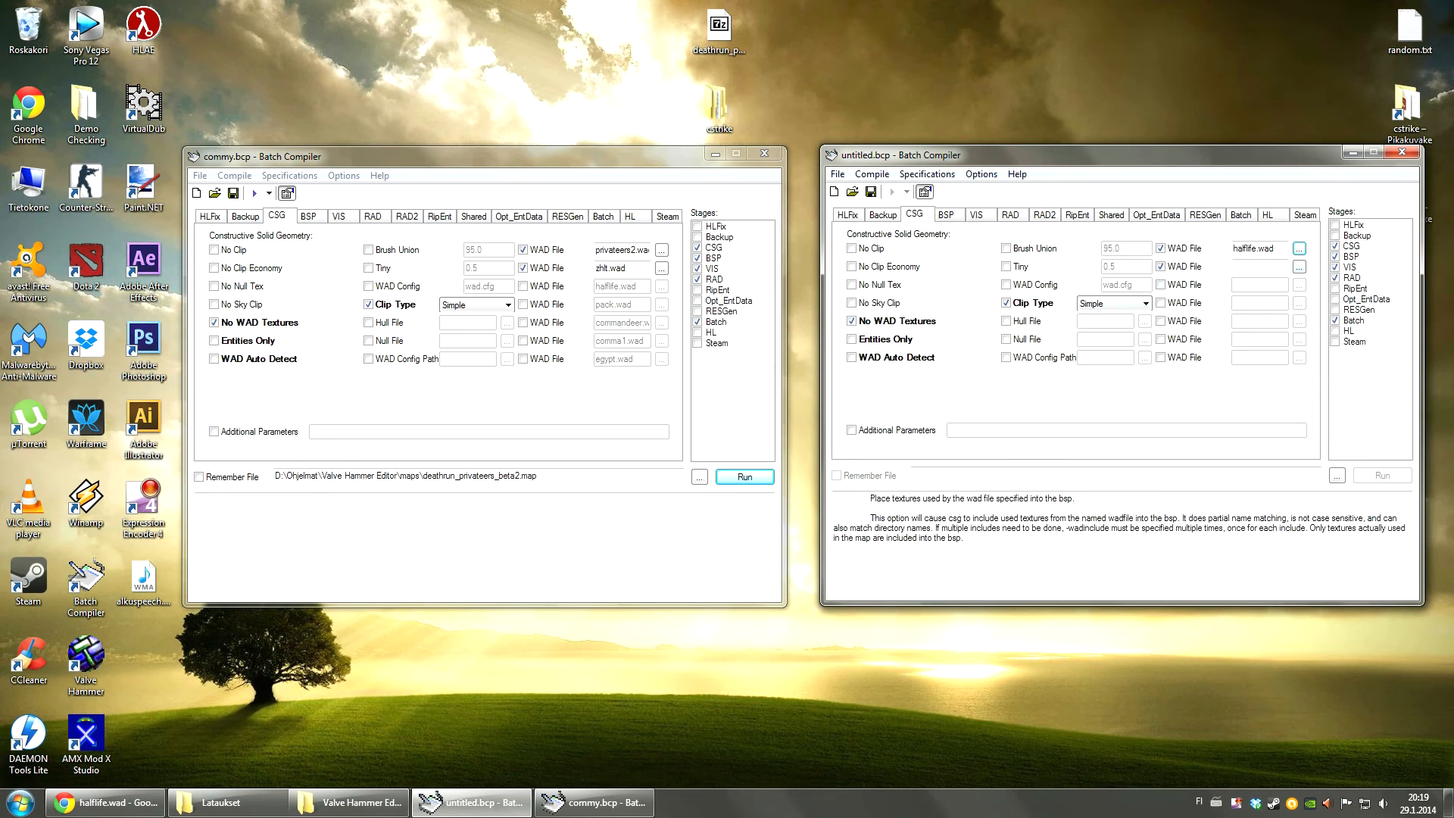
Step: Set the second WAD File entry of the CSG stage to zhlt.wad from the Hammer2 folder
{"action": "left_click", "coordinate": [1299, 266]}
{"action": "left_click", "coordinate": [899, 414]}
{"action": "left_click", "coordinate": [1325, 566]}
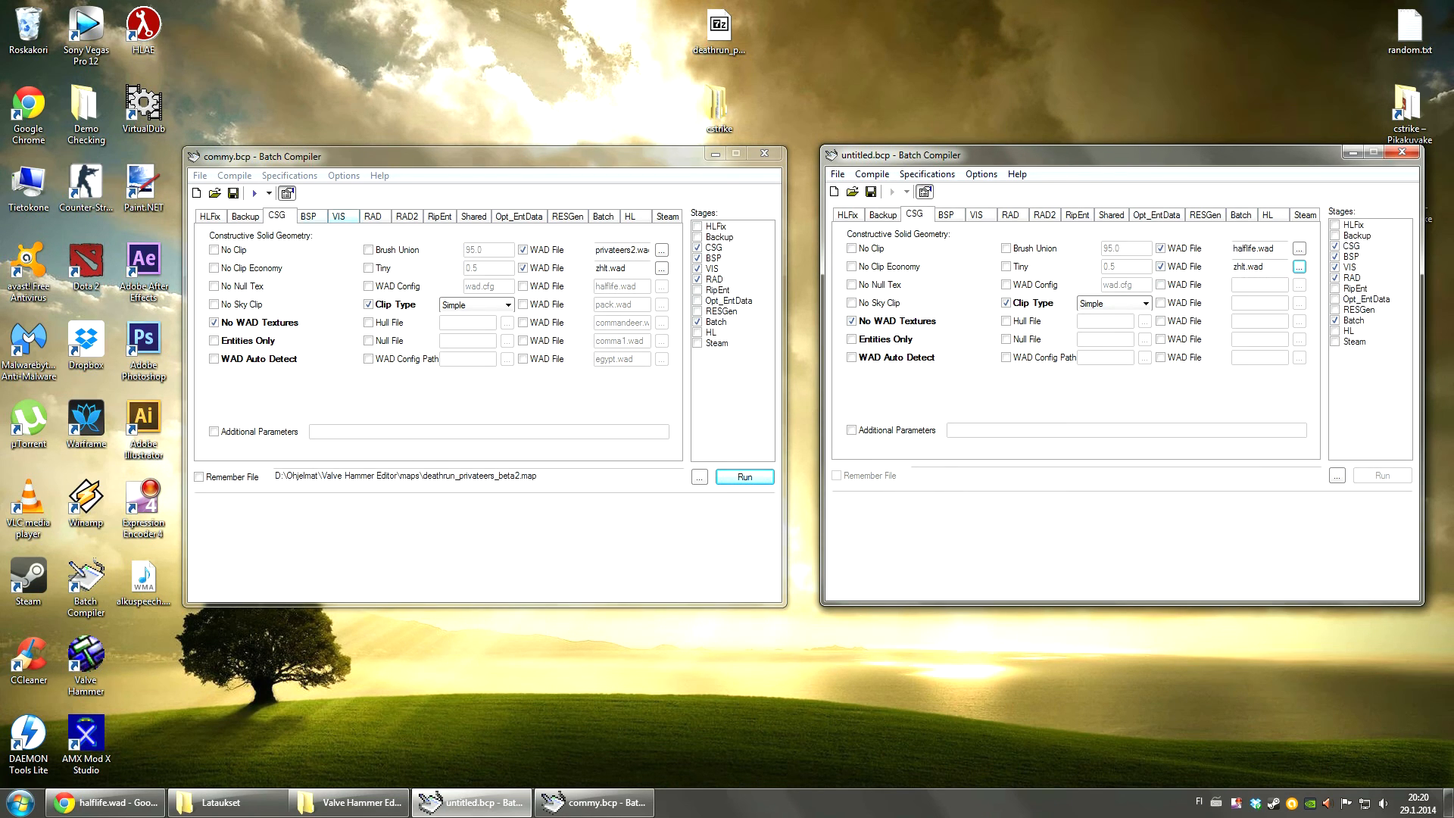
Step: Compare the BSP stage of both presets, and enable Vis Type with the value Full for the VIS stage of untitled.bcp
{"action": "left_click", "coordinate": [309, 216]}
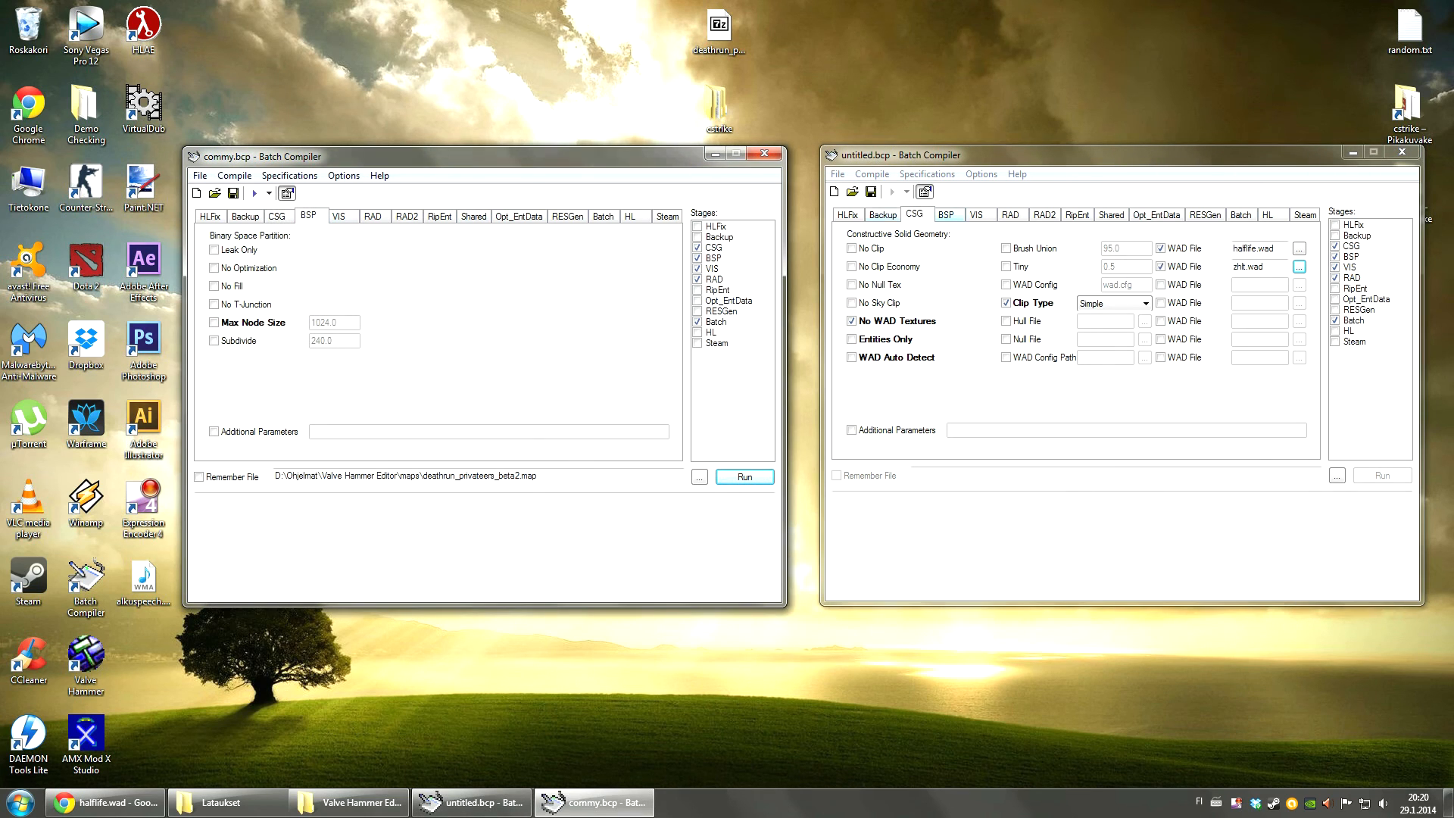
{"action": "left_click", "coordinate": [946, 214]}
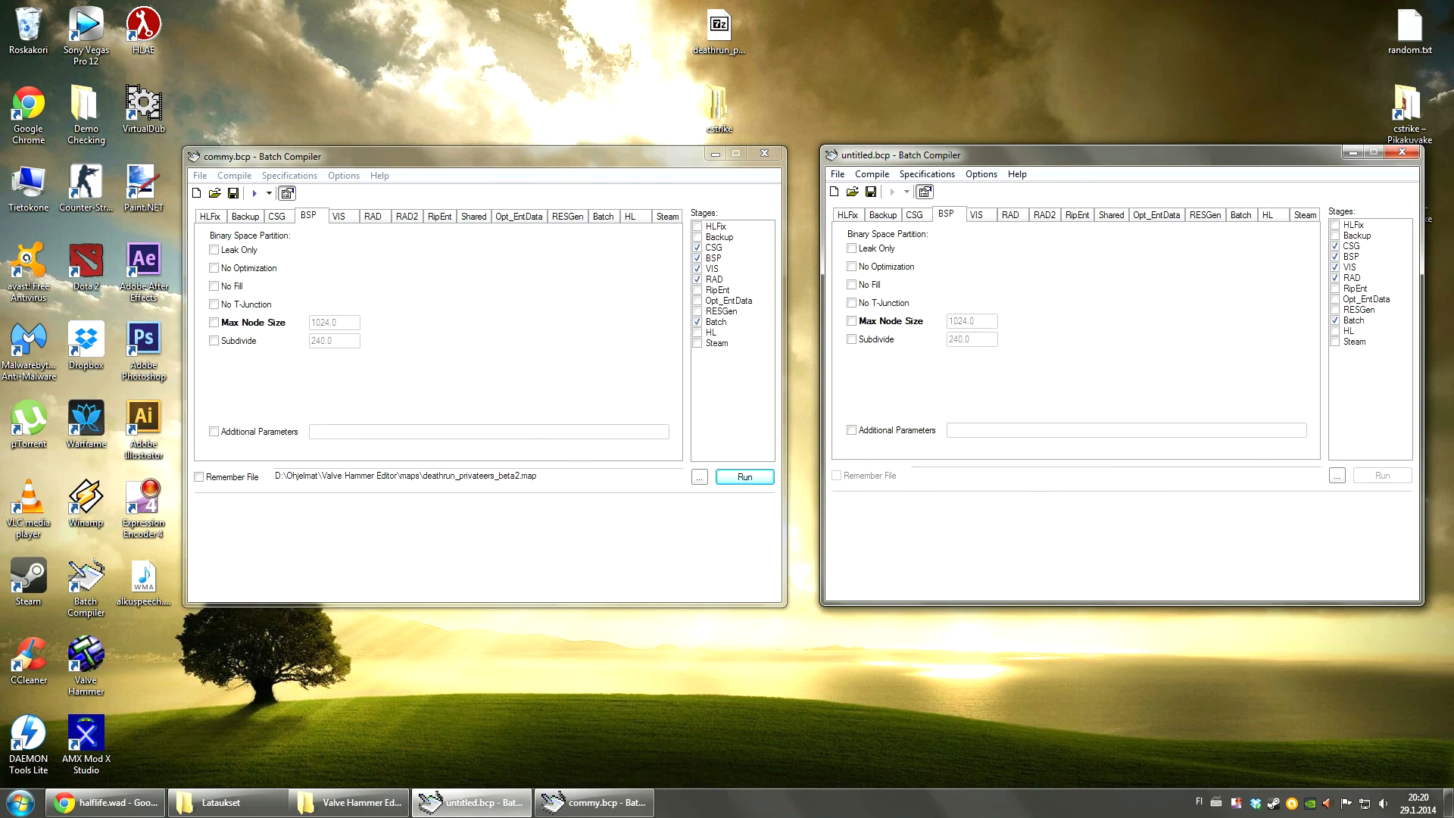
{"action": "left_click", "coordinate": [339, 216]}
{"action": "left_click", "coordinate": [976, 214]}
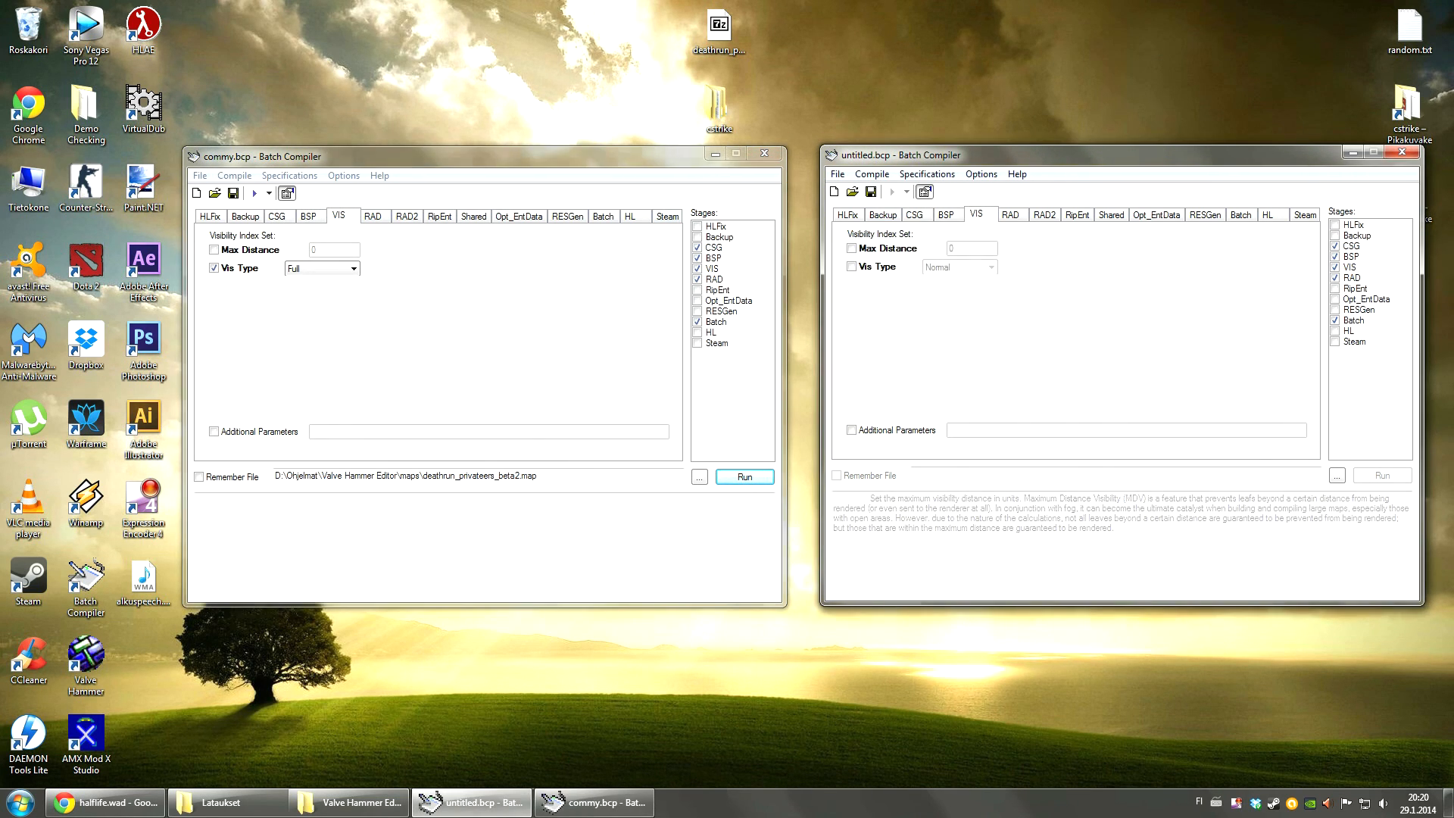
{"action": "mouse_move", "coordinate": [851, 267]}
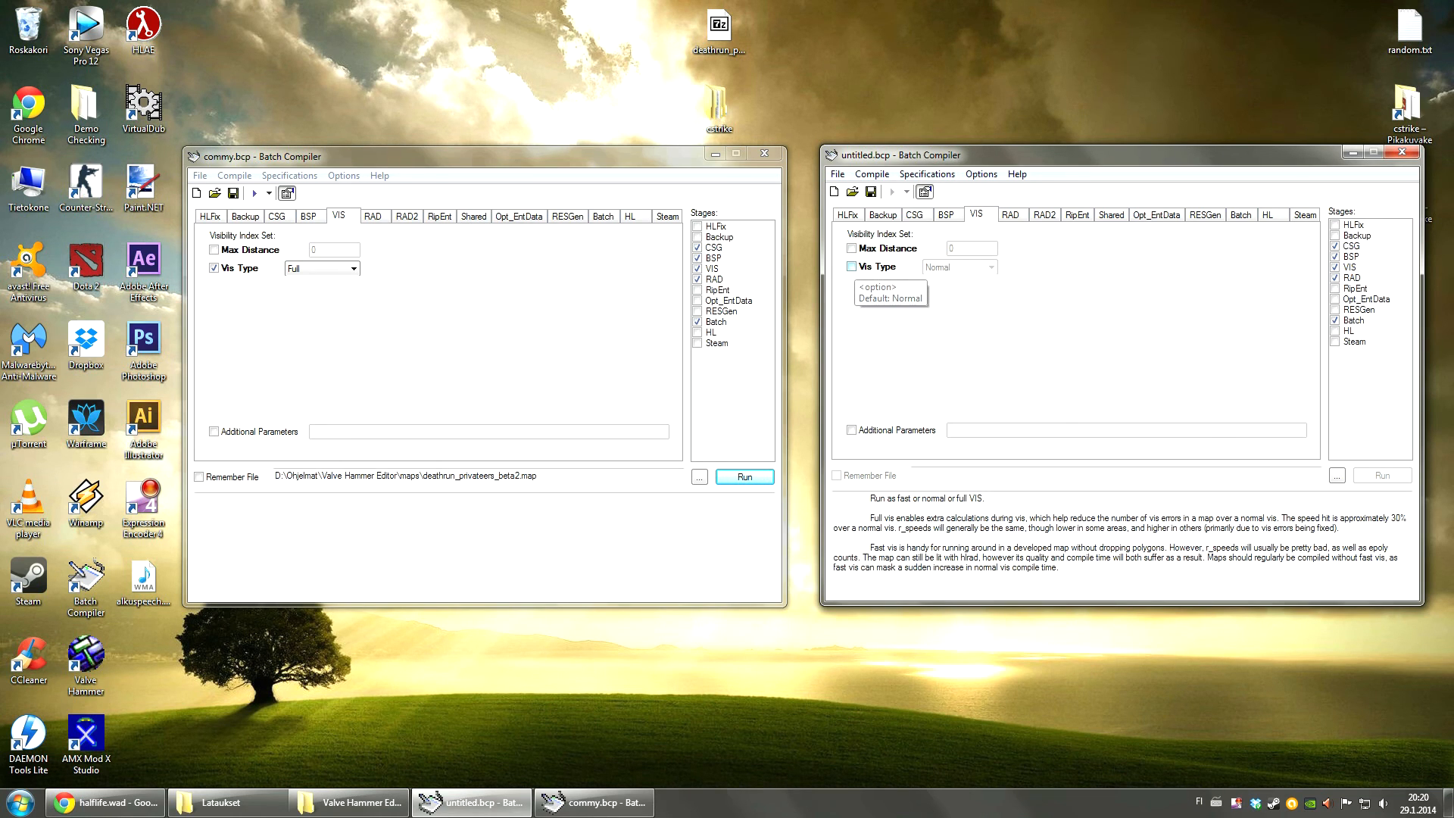
{"action": "left_click", "coordinate": [852, 266]}
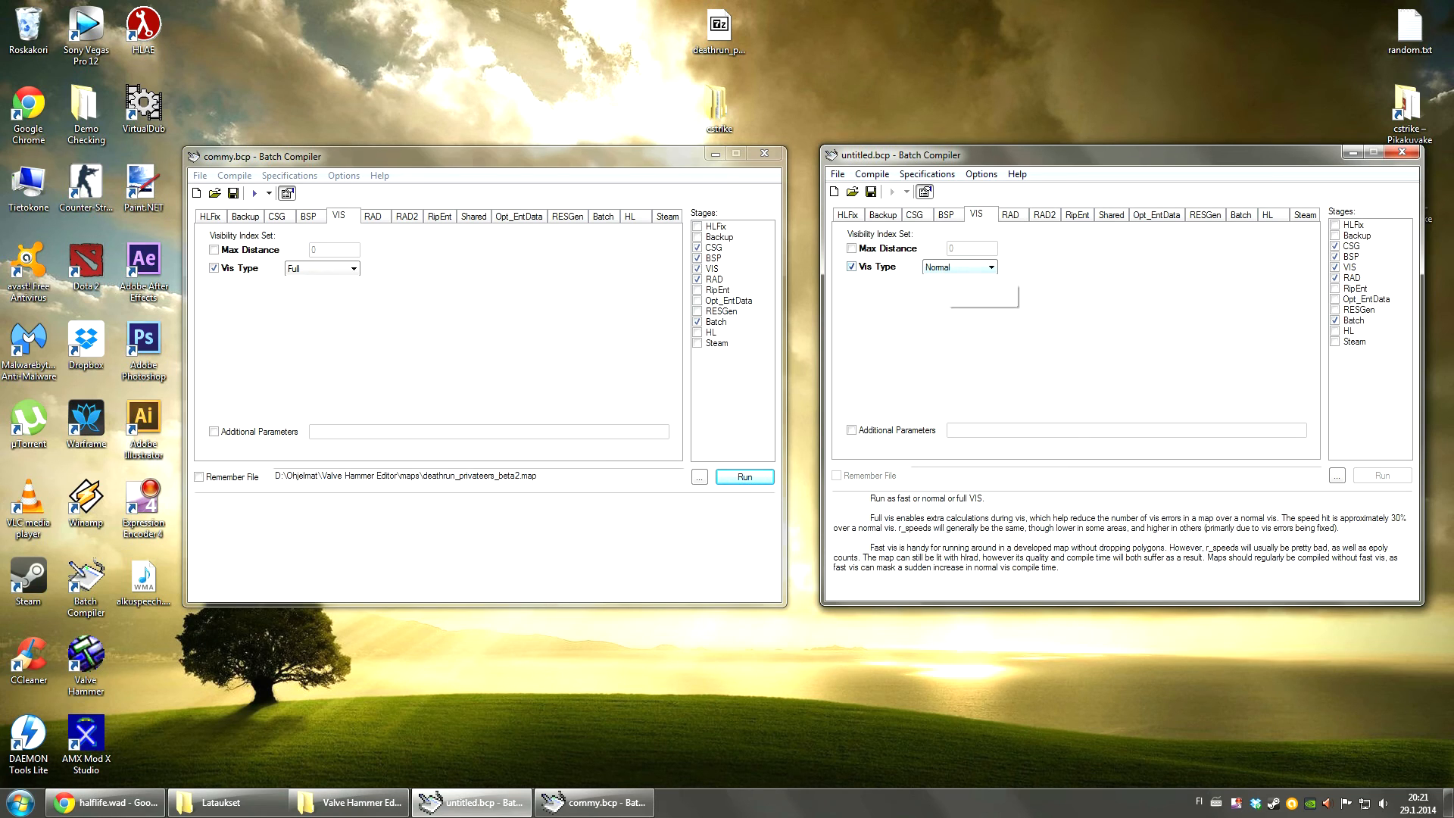
{"action": "left_click", "coordinate": [959, 267]}
{"action": "left_click", "coordinate": [959, 290]}
{"action": "left_click", "coordinate": [959, 266]}
{"action": "left_click", "coordinate": [958, 301]}
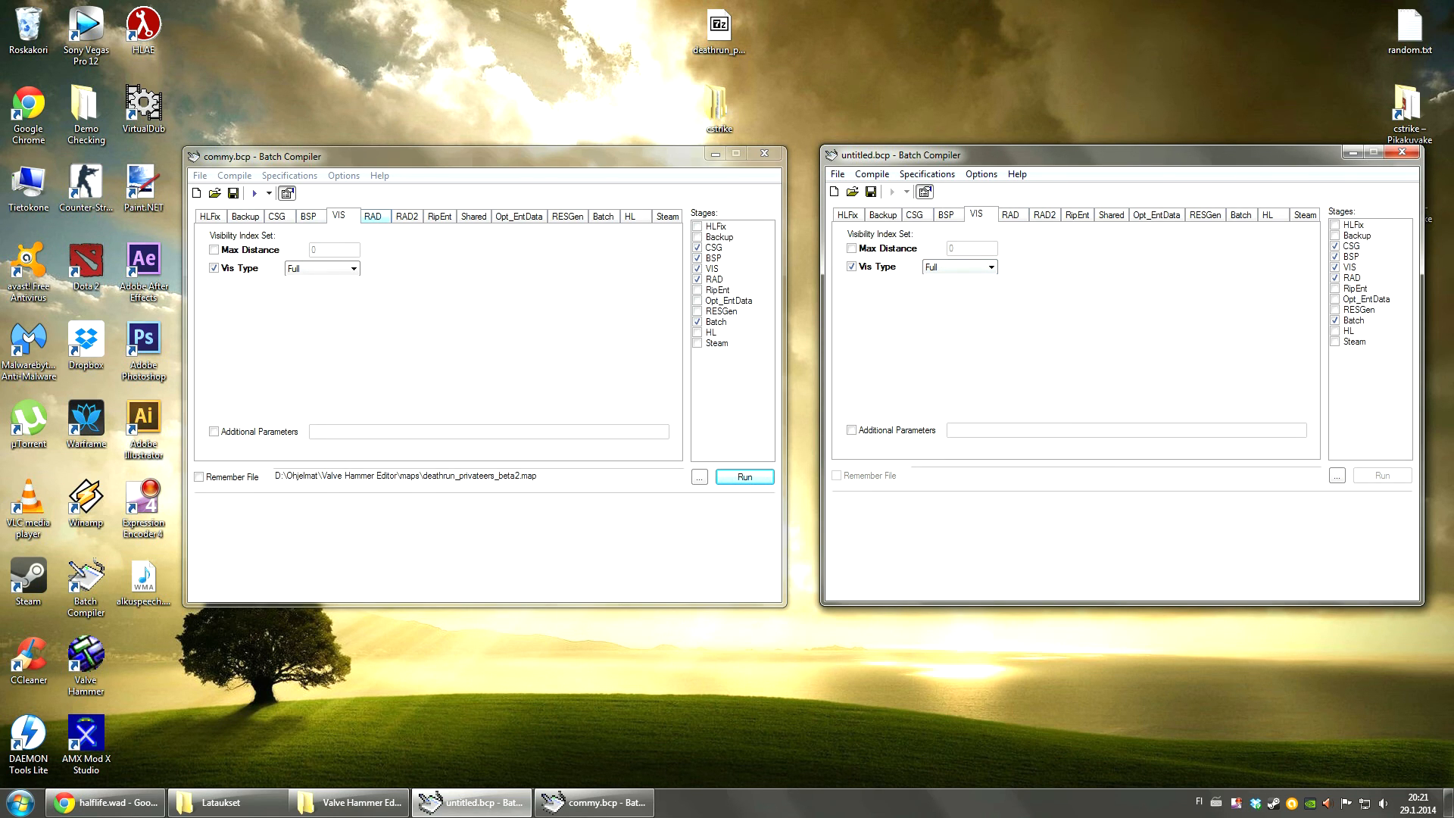
Step: Enable Extra and Bounce for the RAD stage of untitled.bcp, with Bounce set to 8
{"action": "left_click", "coordinate": [373, 216]}
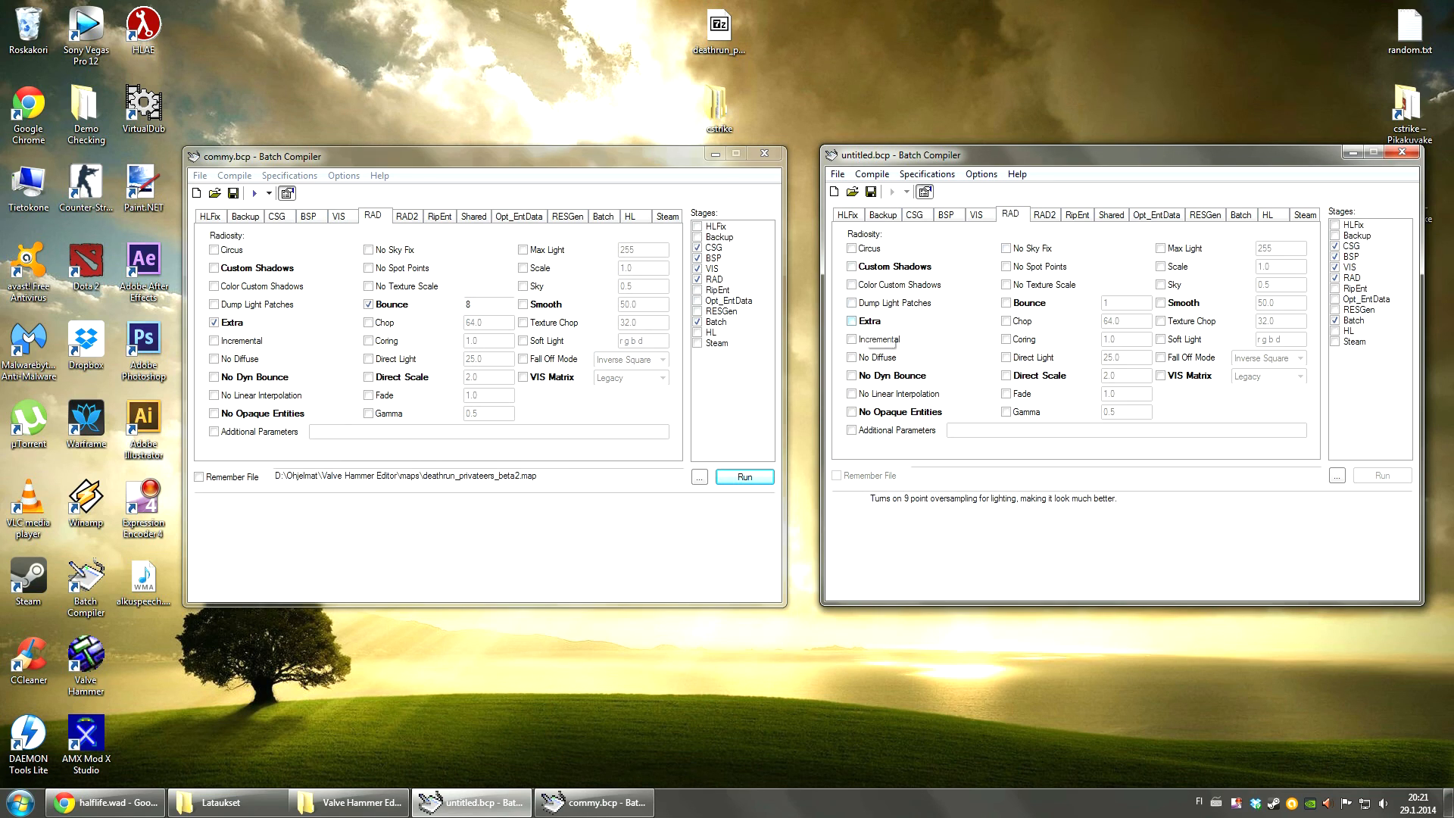
{"action": "left_click", "coordinate": [851, 321]}
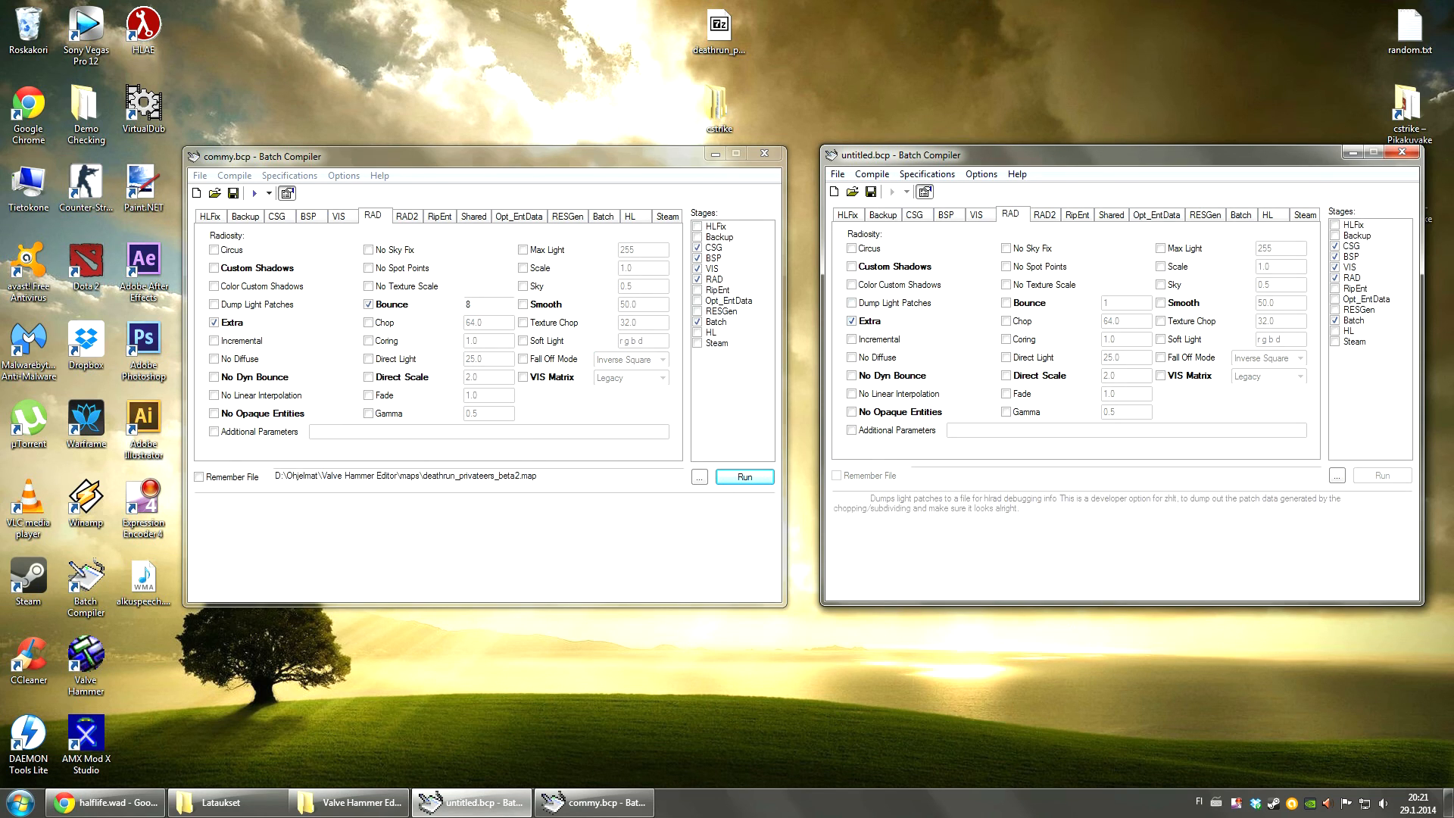
{"action": "left_click", "coordinate": [1006, 303]}
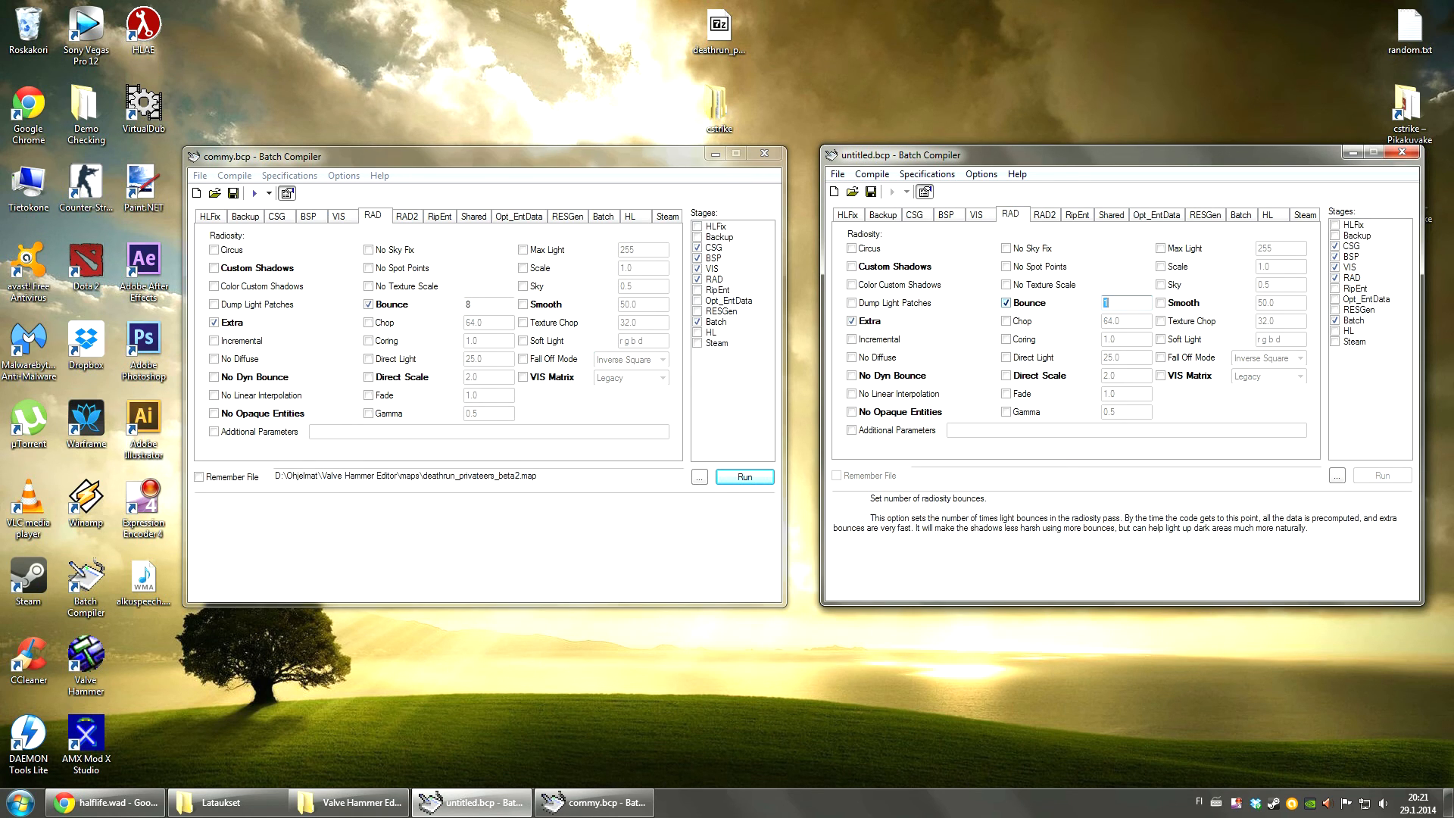
{"action": "type", "text": "8"}
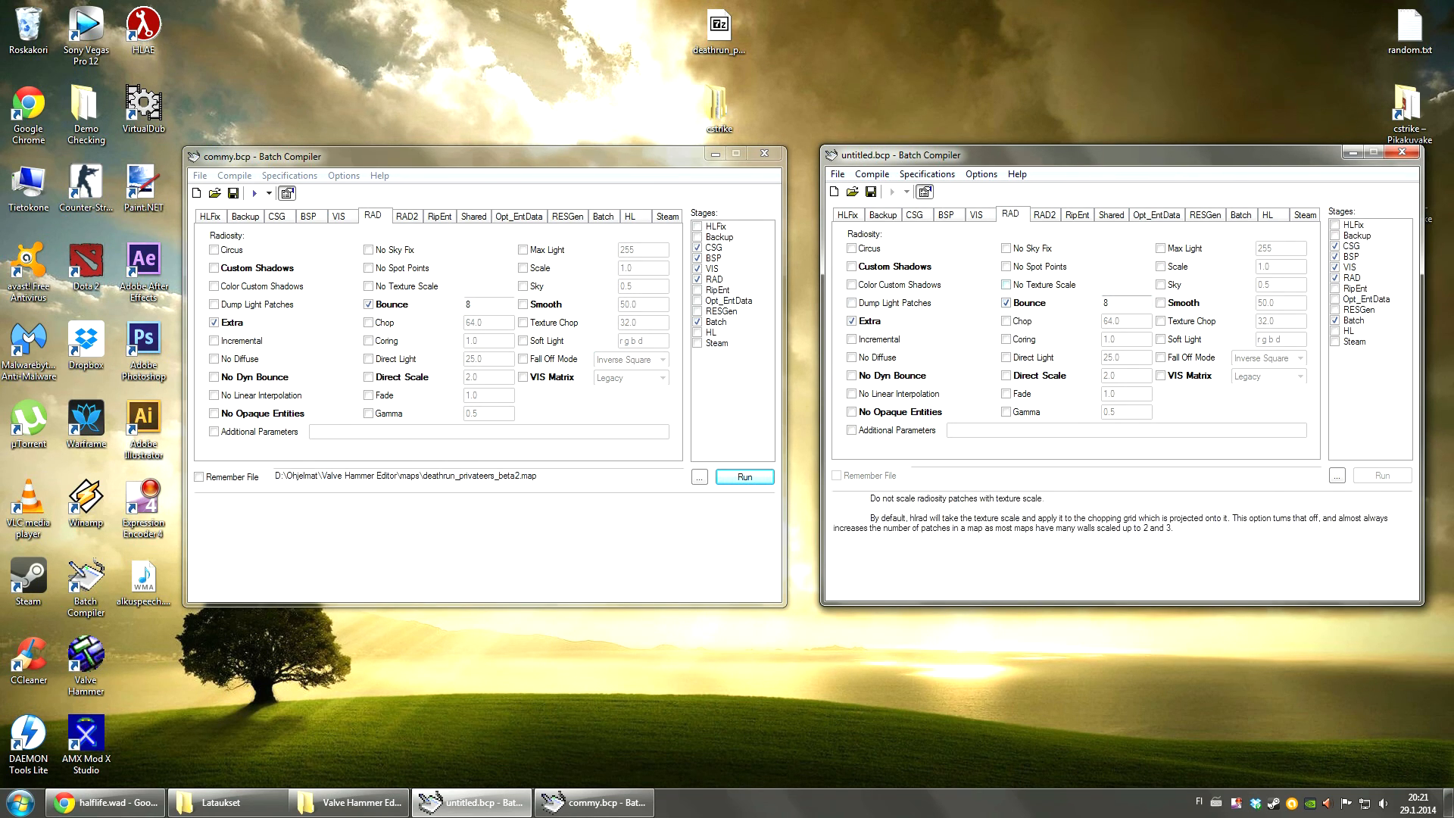
Step: Compare the RAD2, RipEnt, Shared, Opt_EntData, RESGen, Batch, HL and Steam settings of commy.bcp and untitled.bcp
{"action": "left_click", "coordinate": [1044, 214]}
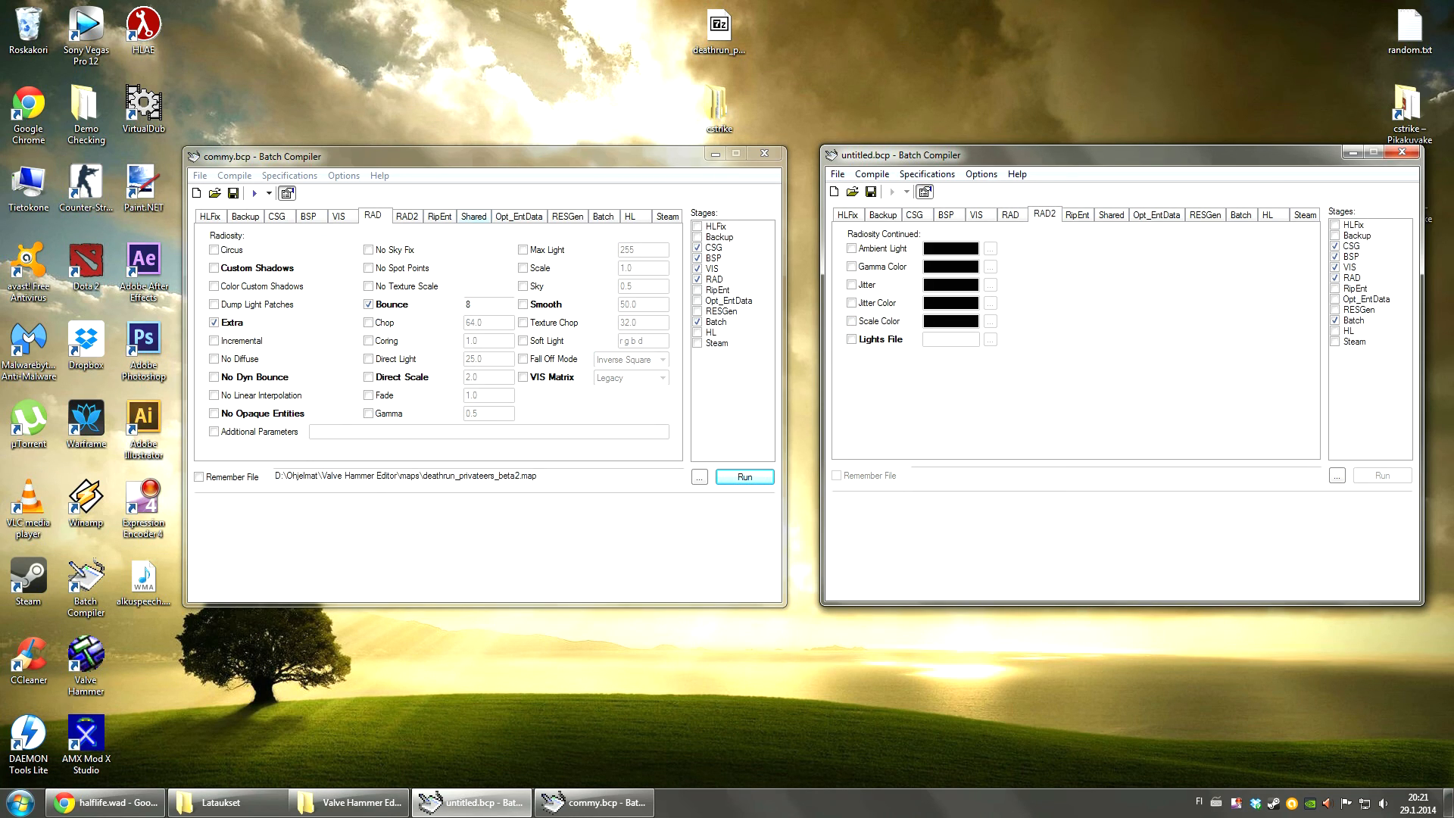
{"action": "left_click", "coordinate": [406, 216]}
{"action": "left_click", "coordinate": [439, 215]}
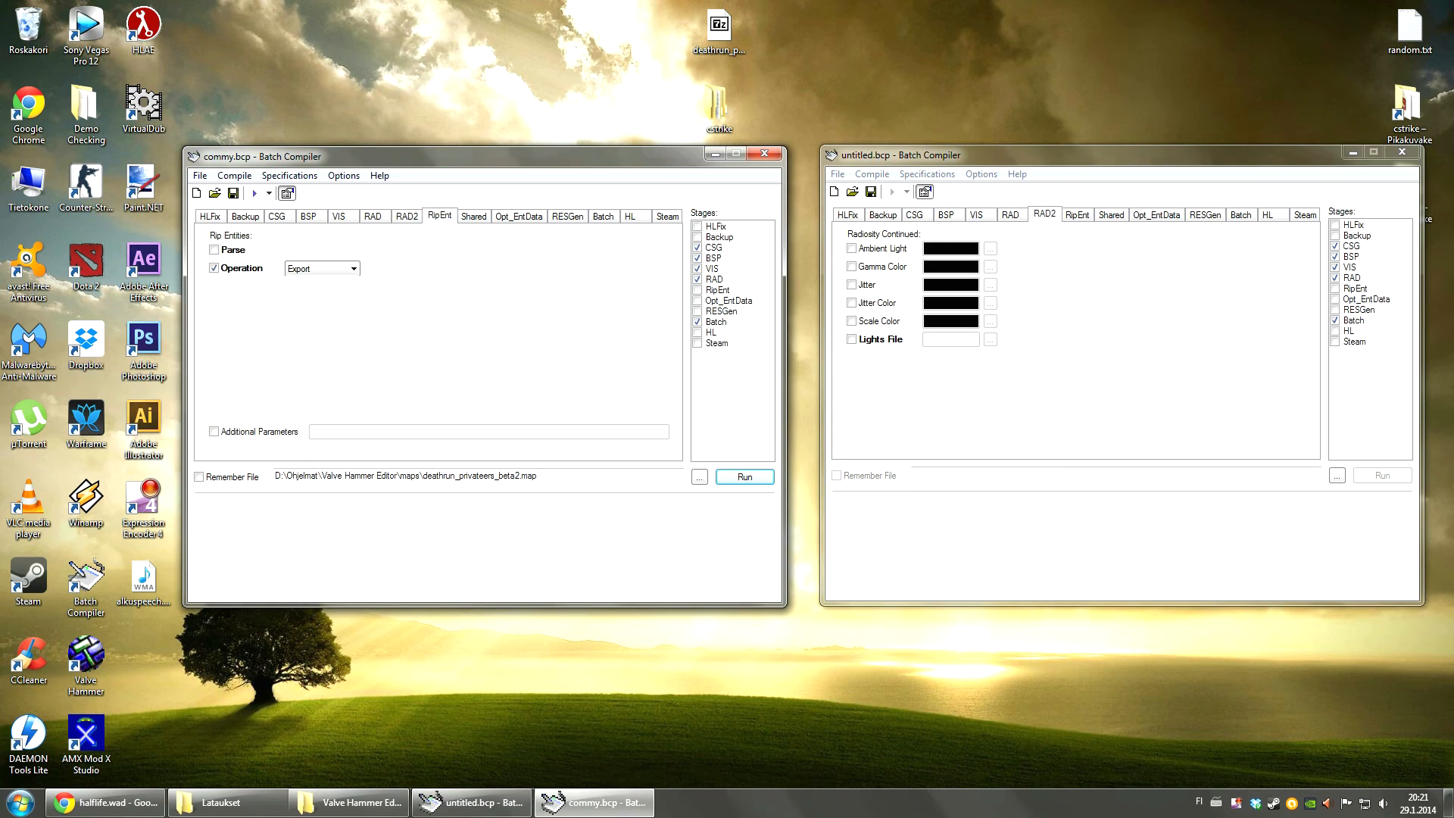
{"action": "left_click", "coordinate": [1076, 215]}
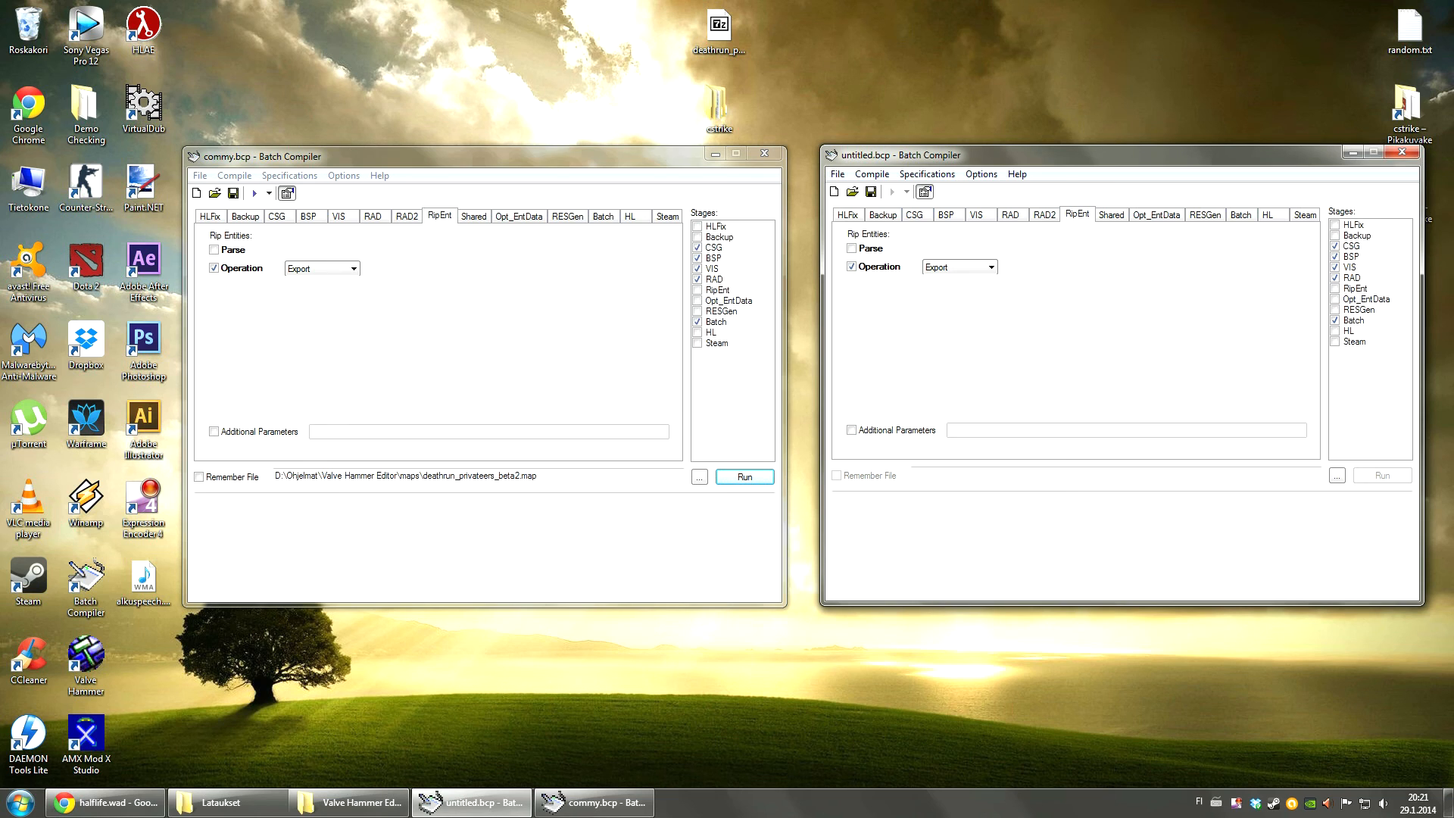
{"action": "left_click", "coordinate": [473, 216]}
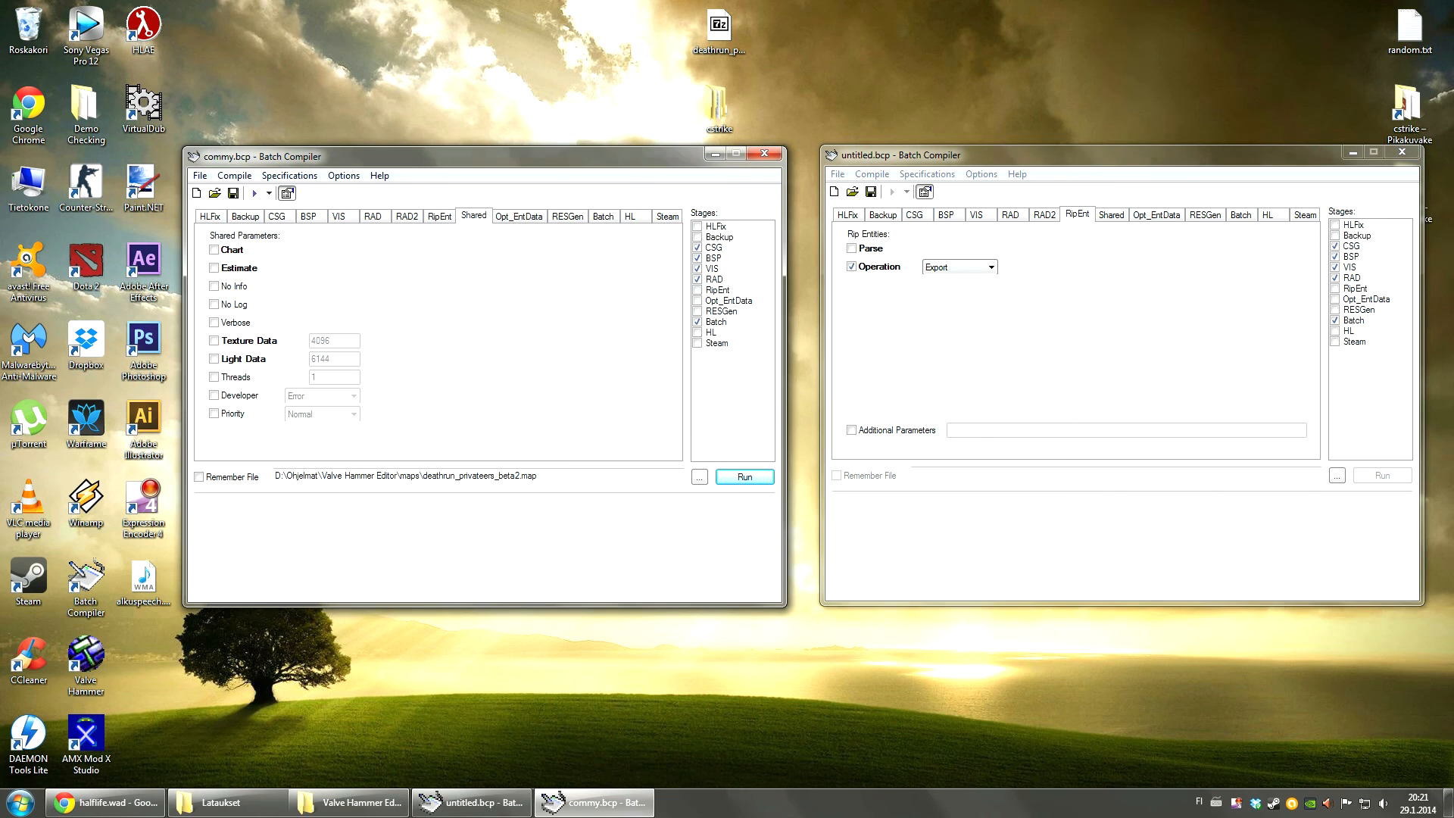
{"action": "left_click", "coordinate": [1110, 214]}
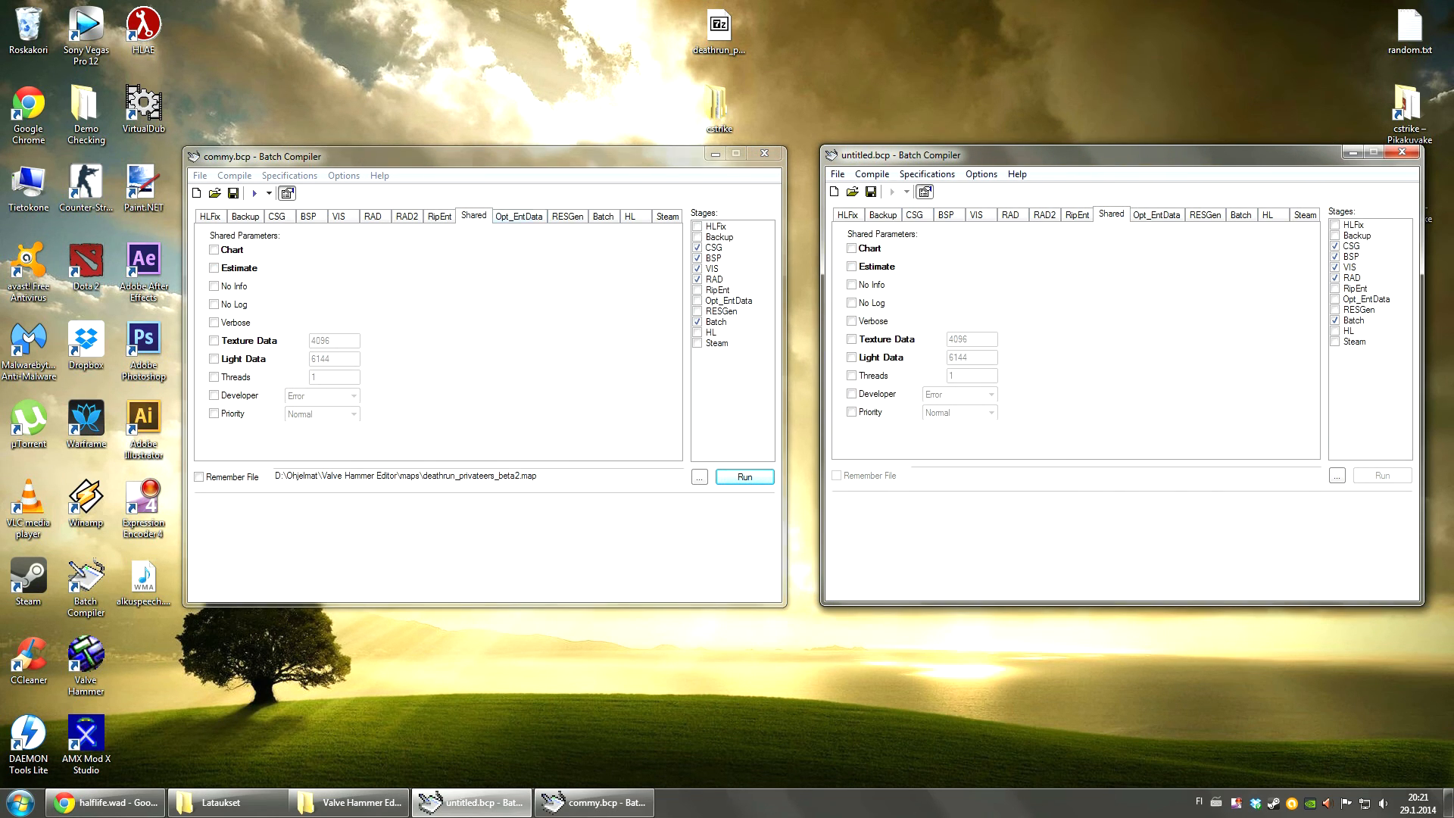
{"action": "left_click", "coordinate": [519, 215]}
{"action": "left_click", "coordinate": [1157, 214]}
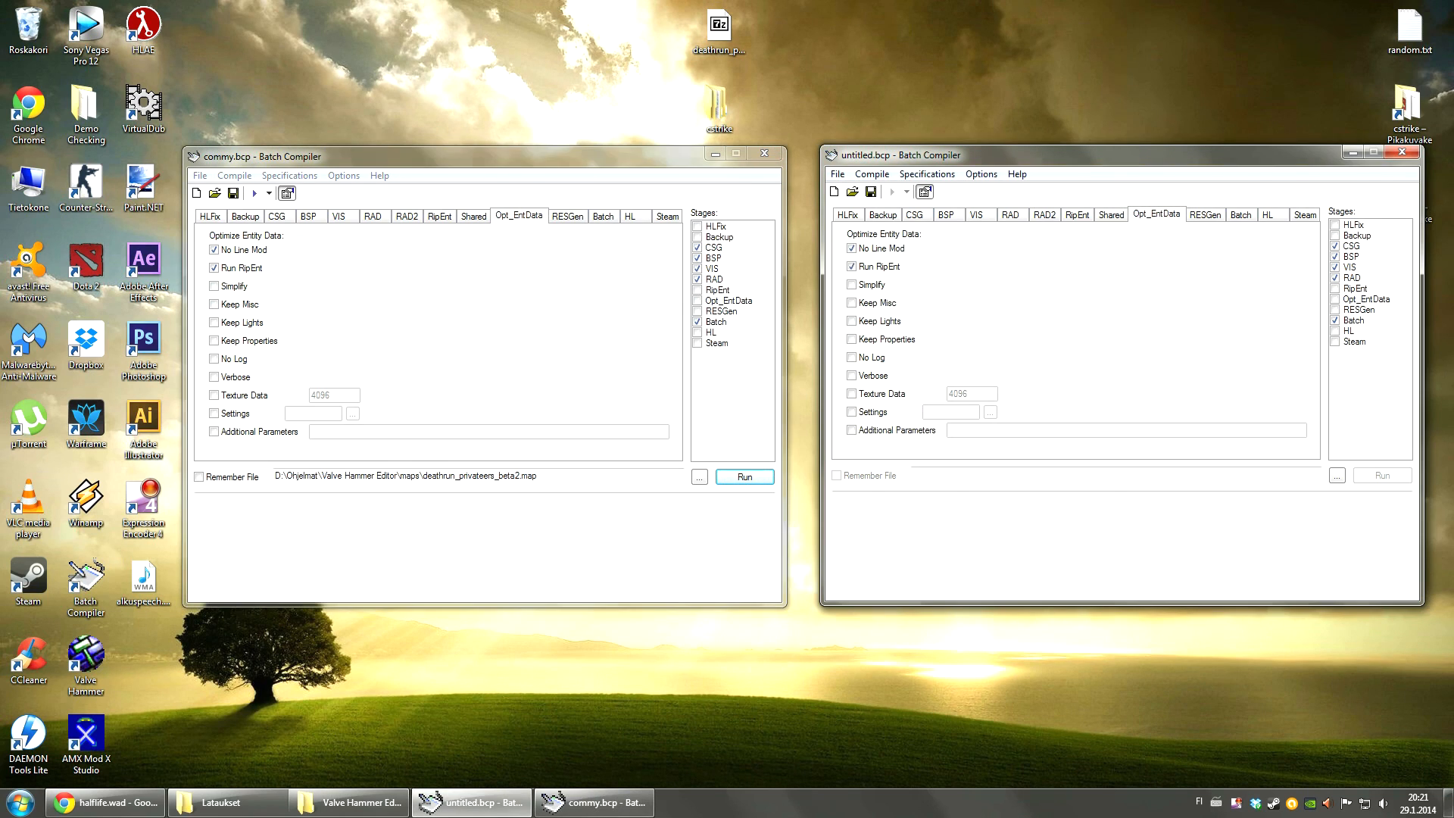
{"action": "left_click", "coordinate": [567, 216]}
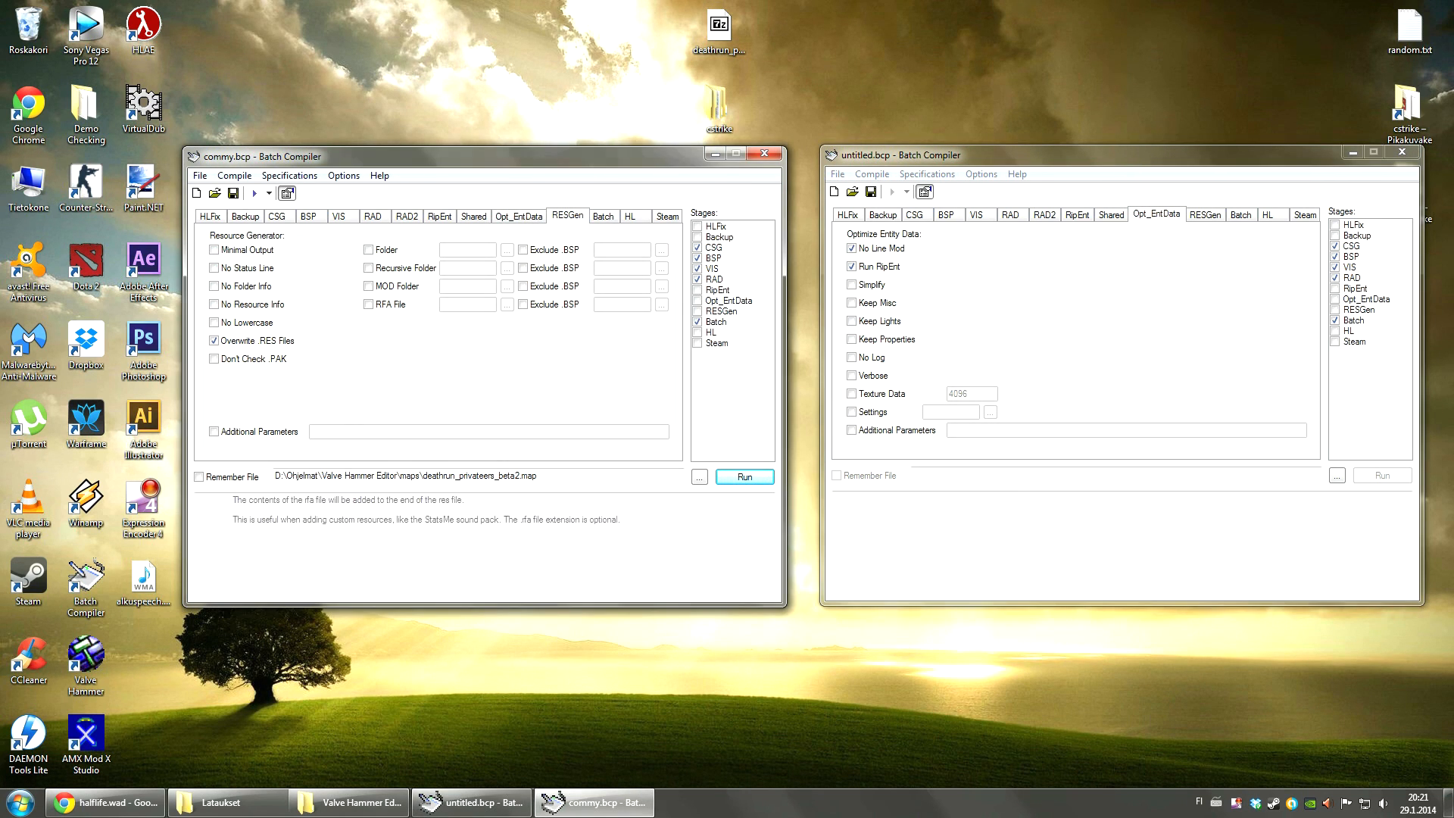
{"action": "left_click", "coordinate": [1205, 214]}
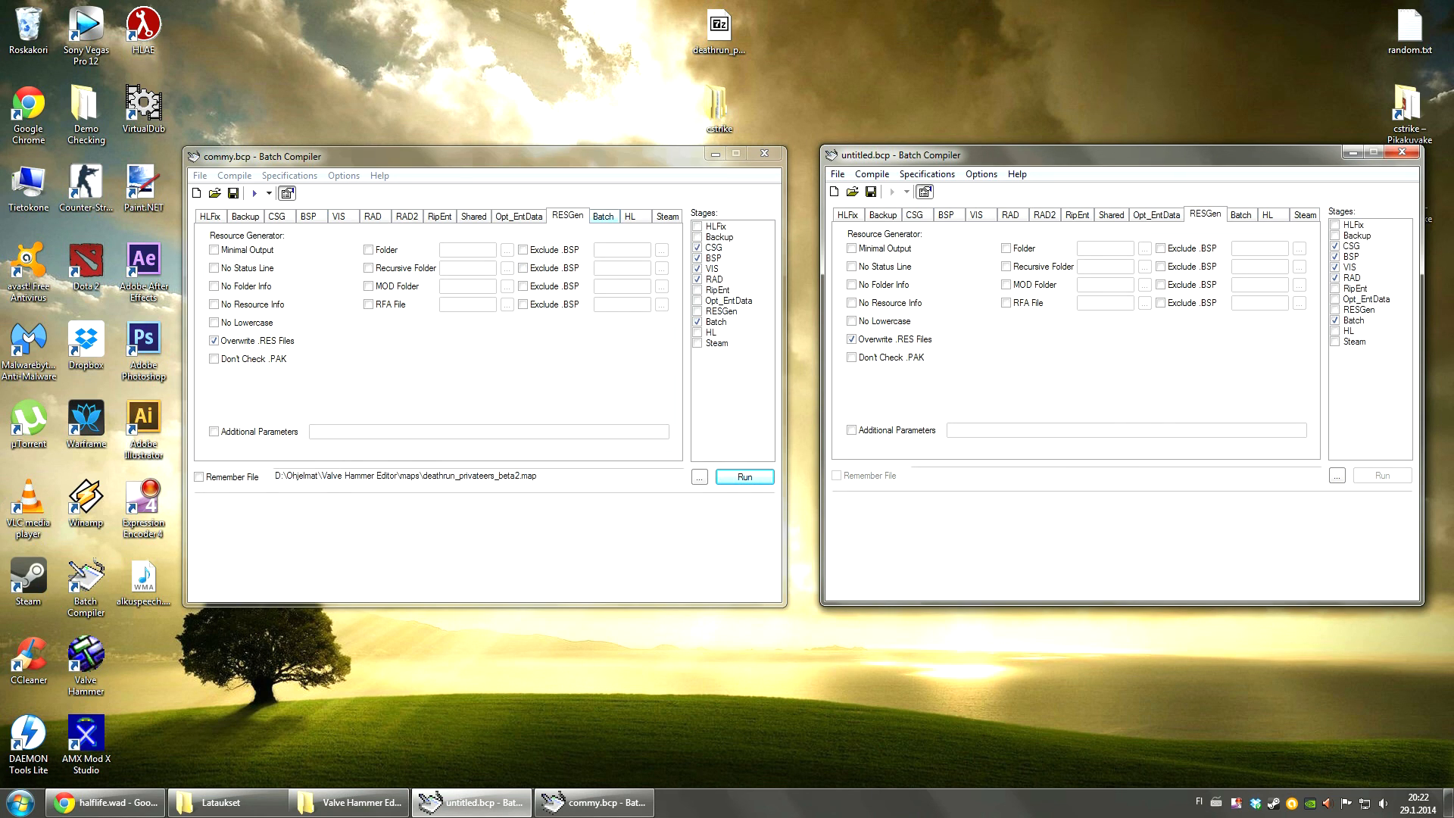
{"action": "left_click", "coordinate": [602, 216]}
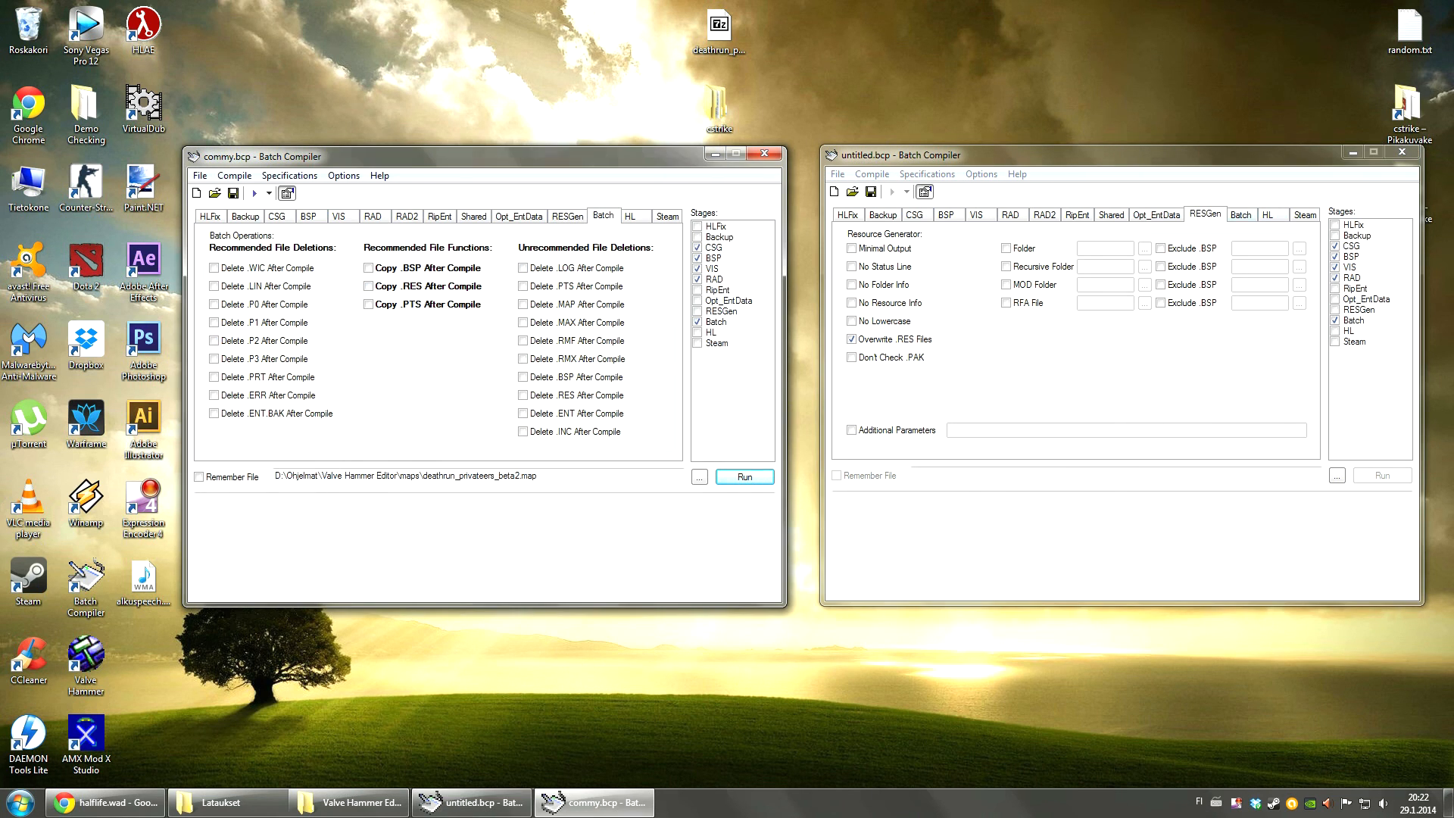
{"action": "left_click", "coordinate": [1240, 214]}
{"action": "left_click", "coordinate": [629, 216]}
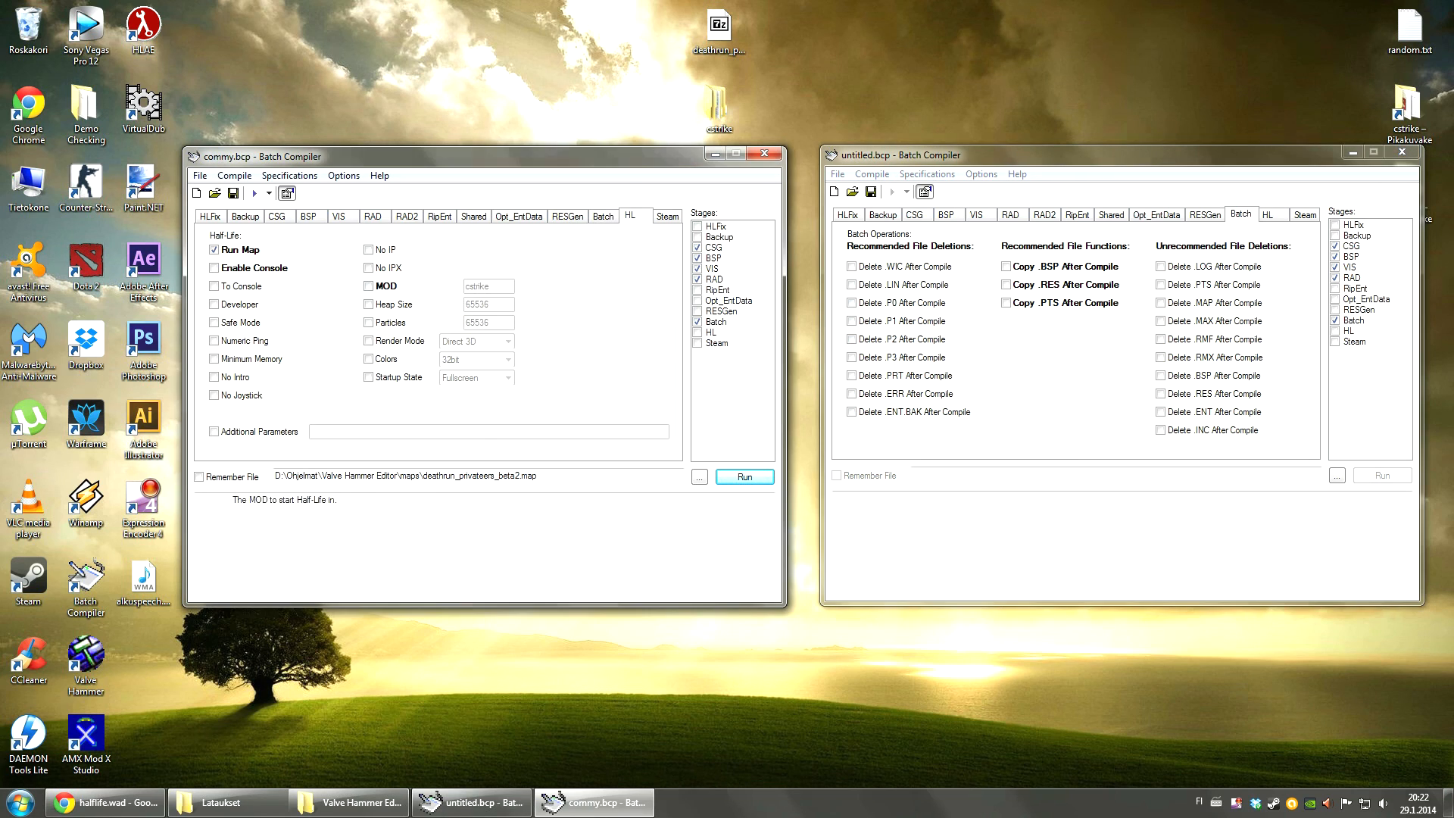
{"action": "left_click", "coordinate": [1266, 215]}
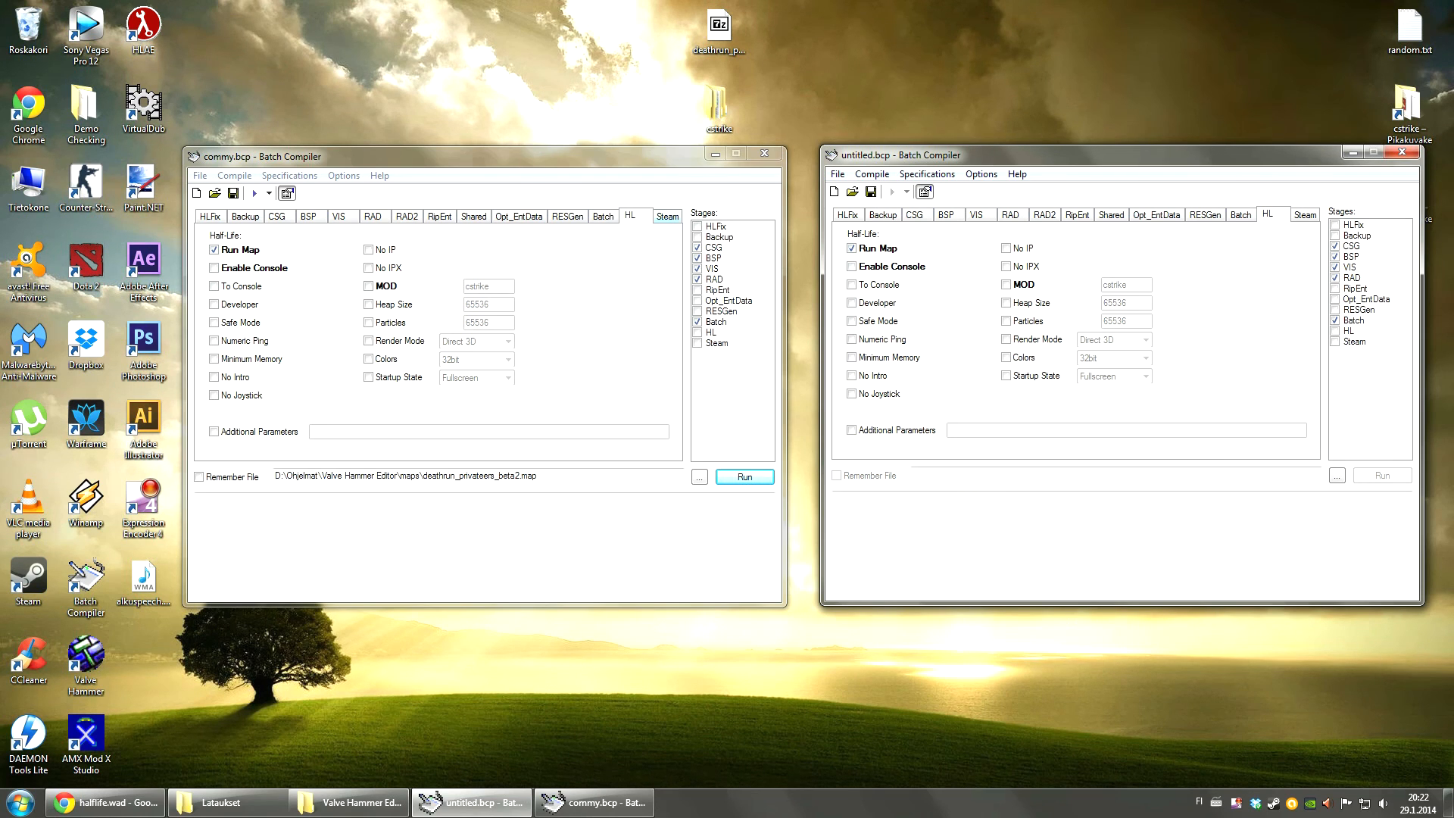
{"action": "left_click", "coordinate": [667, 216]}
{"action": "left_click", "coordinate": [1304, 214]}
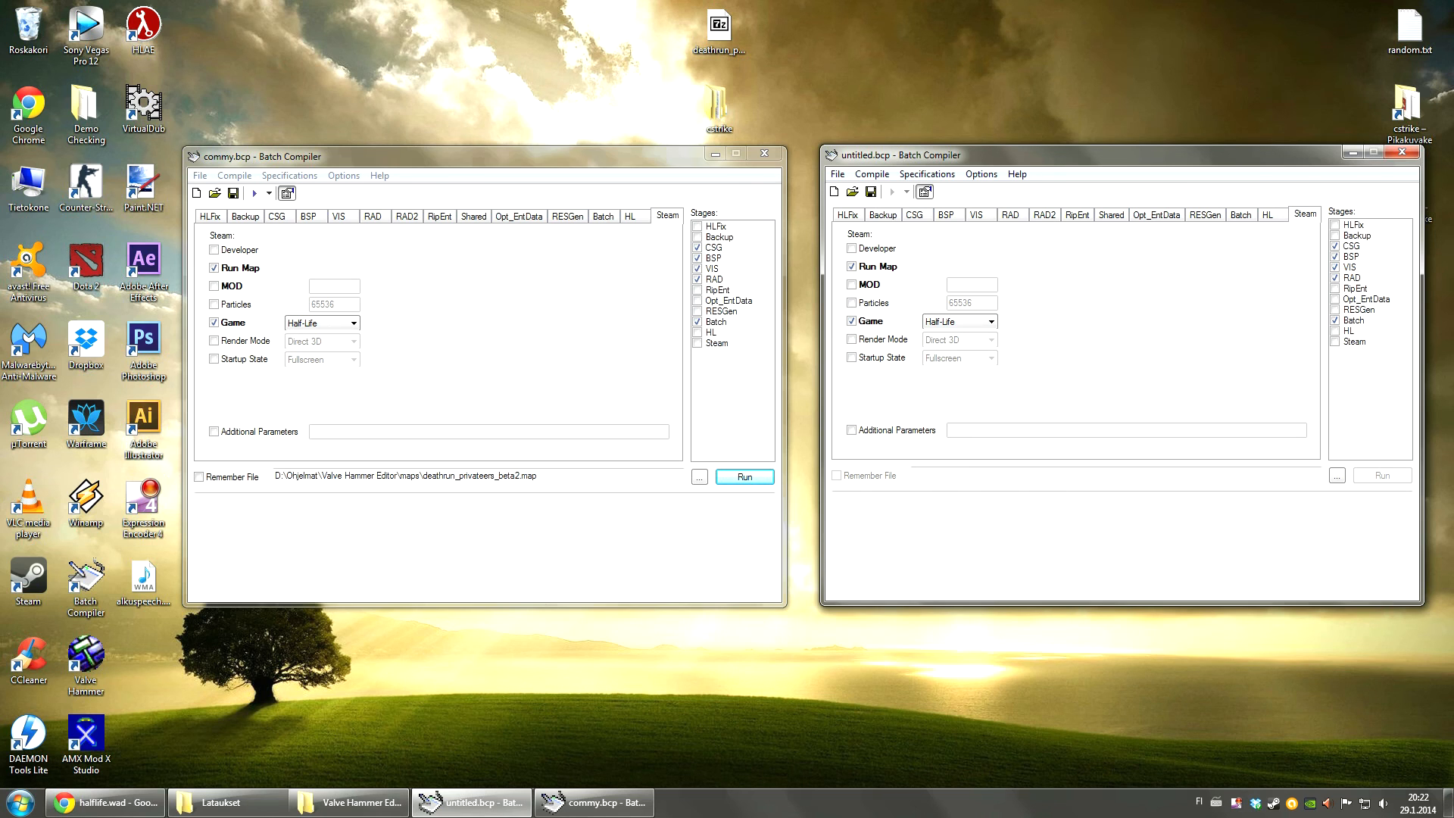
Step: Review the HLFix, Backup, CSG, BSP and VIS stage settings of untitled.bcp
{"action": "left_click", "coordinate": [882, 215]}
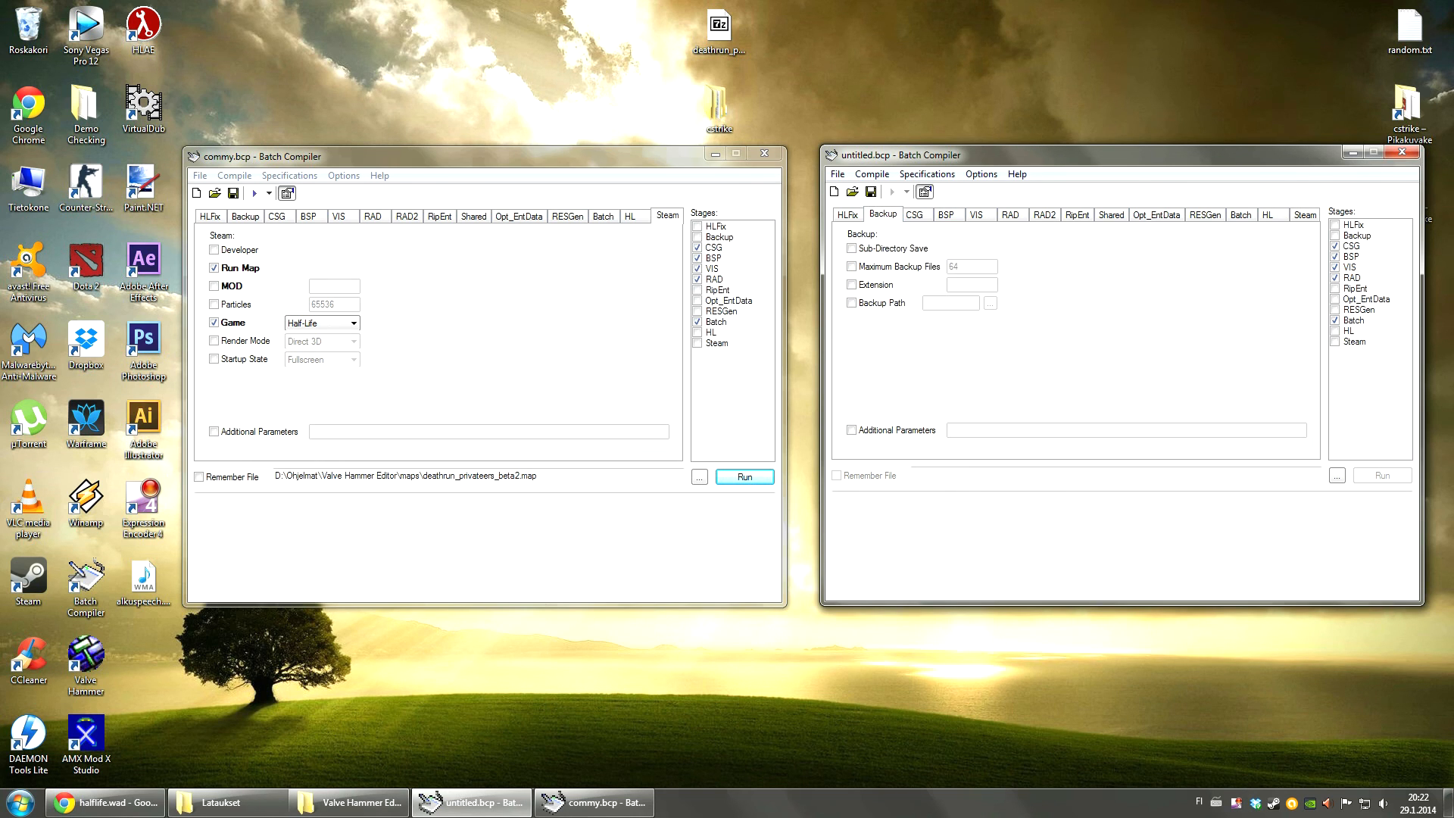
{"action": "left_click", "coordinate": [914, 214]}
{"action": "left_click", "coordinate": [976, 214]}
{"action": "left_click", "coordinate": [945, 214]}
{"action": "left_click", "coordinate": [914, 214]}
{"action": "left_click", "coordinate": [882, 214]}
{"action": "left_click", "coordinate": [847, 214]}
{"action": "left_click", "coordinate": [914, 214]}
{"action": "left_click", "coordinate": [882, 214]}
Step: Save the untitled.bcp configuration as a preset named tutorial in the Hammer2 folder
{"action": "left_click", "coordinate": [837, 174]}
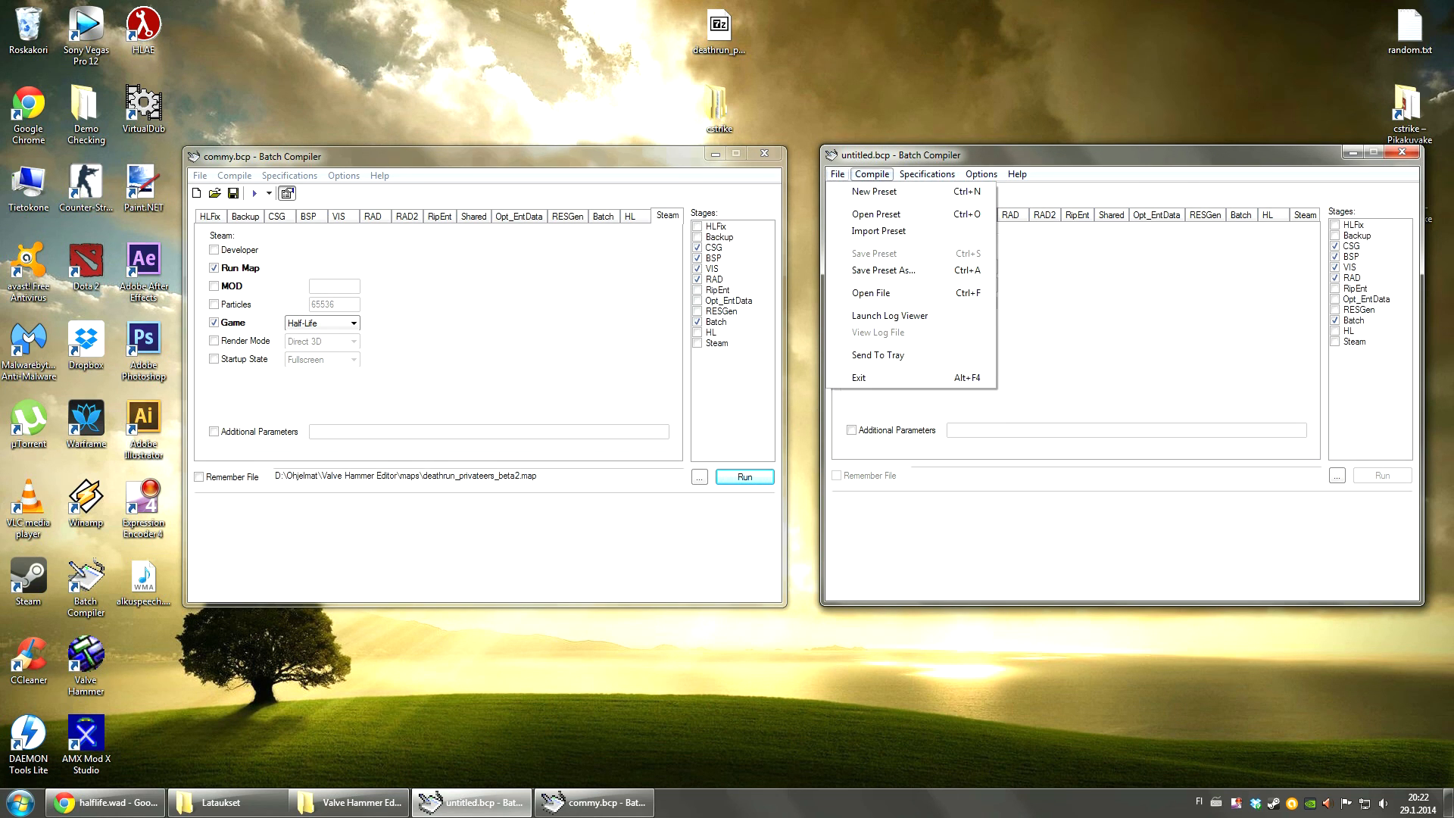
{"action": "left_click", "coordinate": [882, 269]}
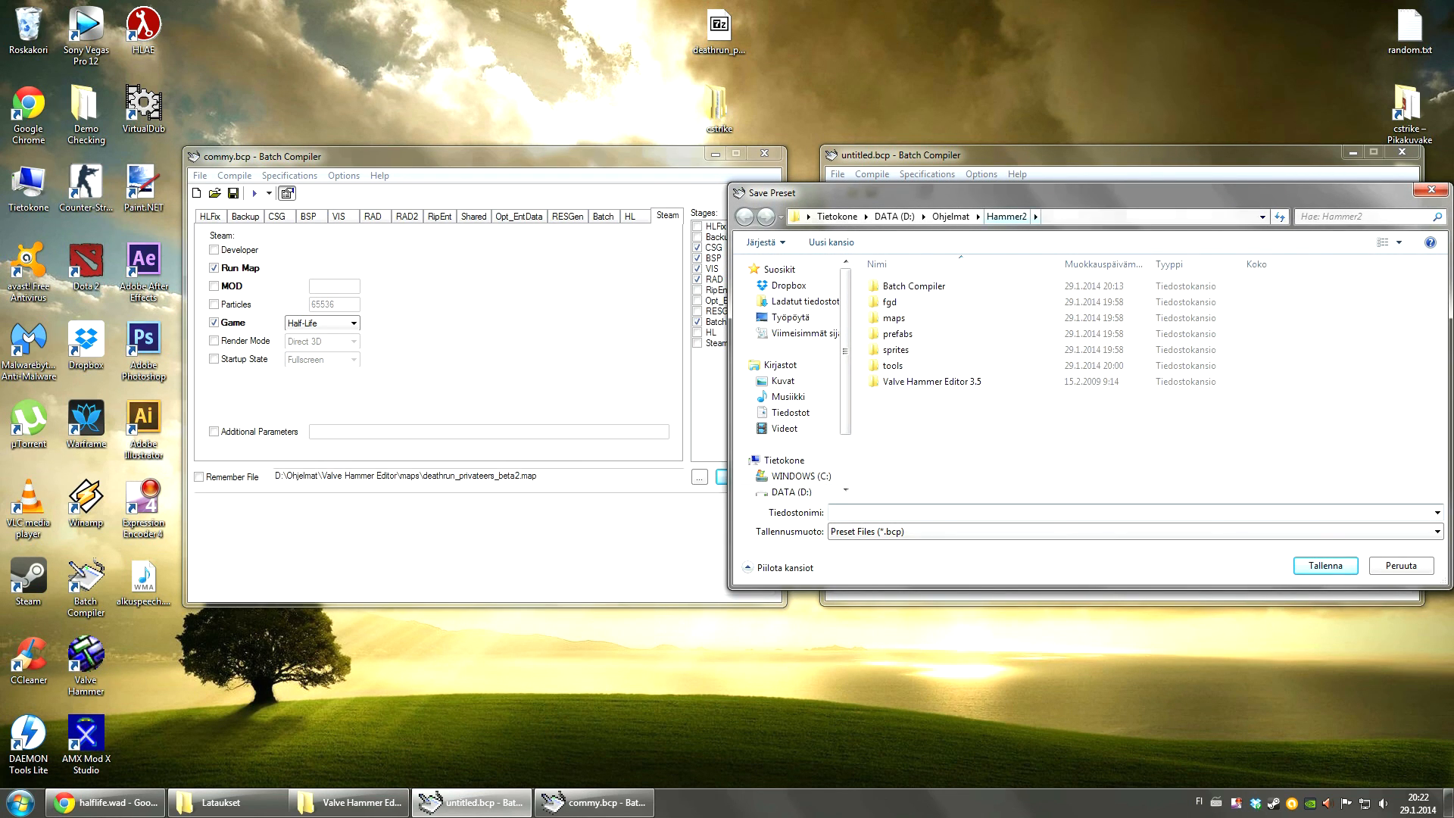
{"action": "type", "text": "tutorial"}
{"action": "key", "text": "Return"}
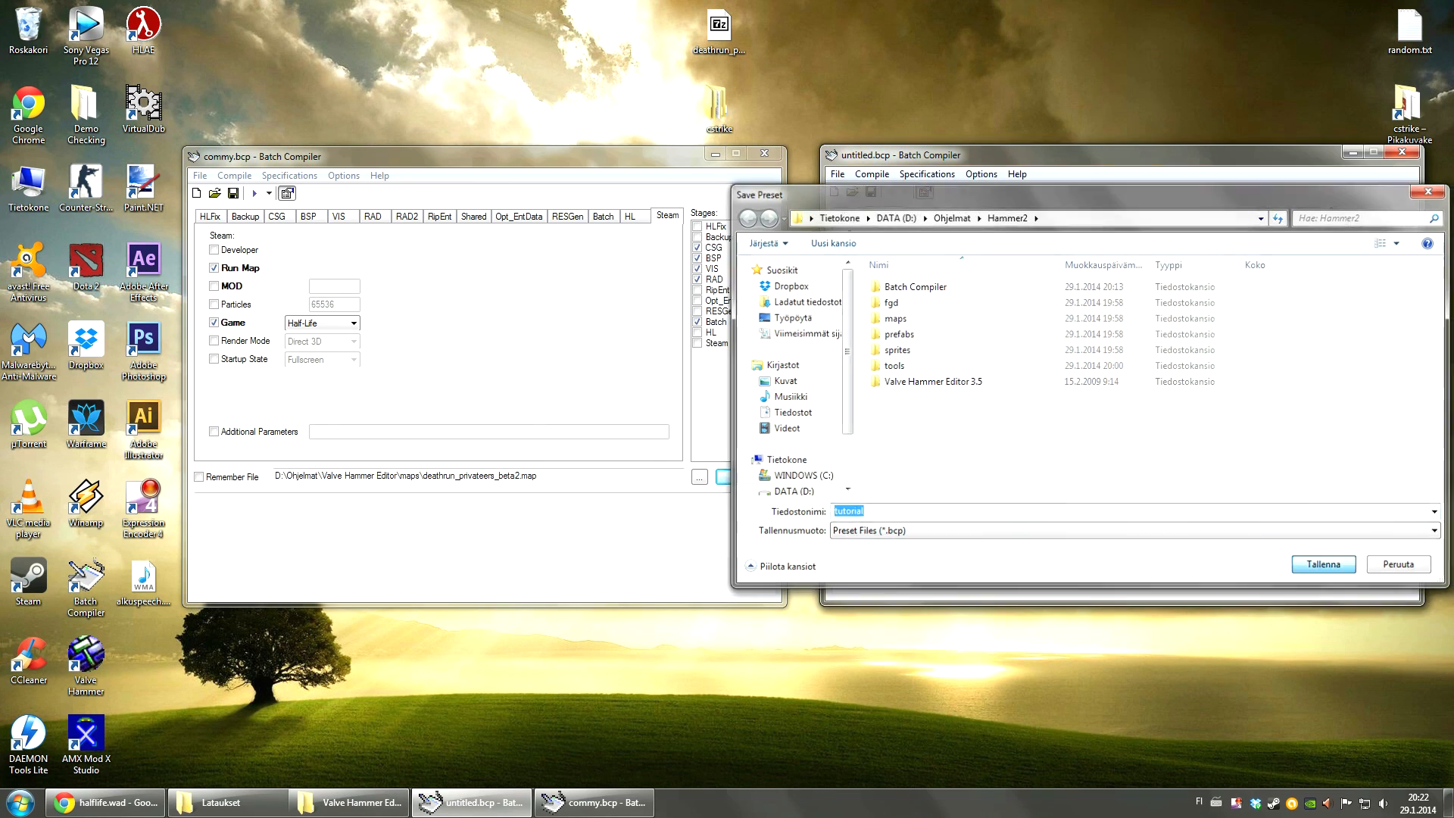
Step: Look for the saved tutorial.bcp preset in the Hammer2 folder without loading it
{"action": "left_click", "coordinate": [836, 173]}
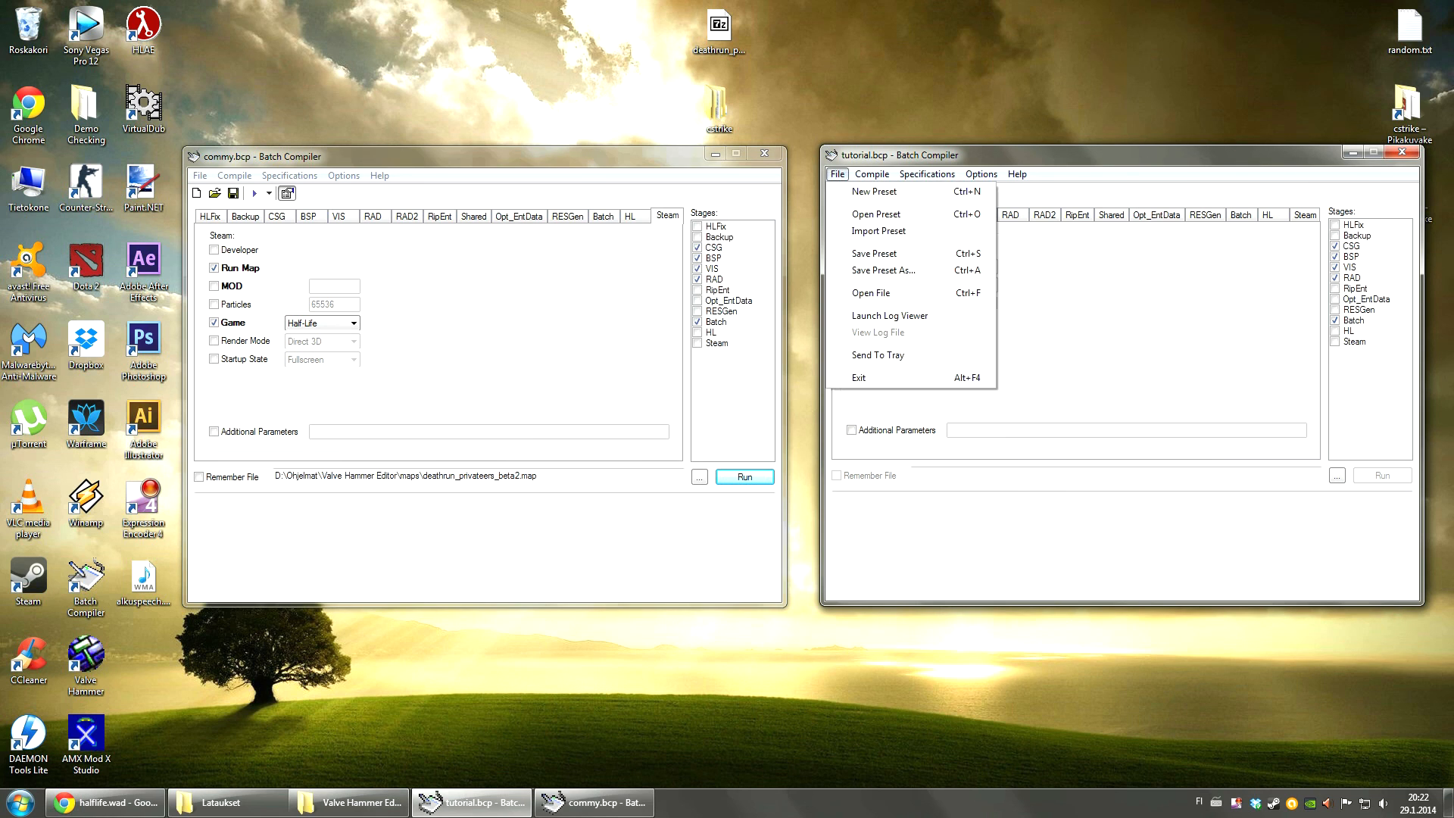
{"action": "left_click", "coordinate": [875, 213]}
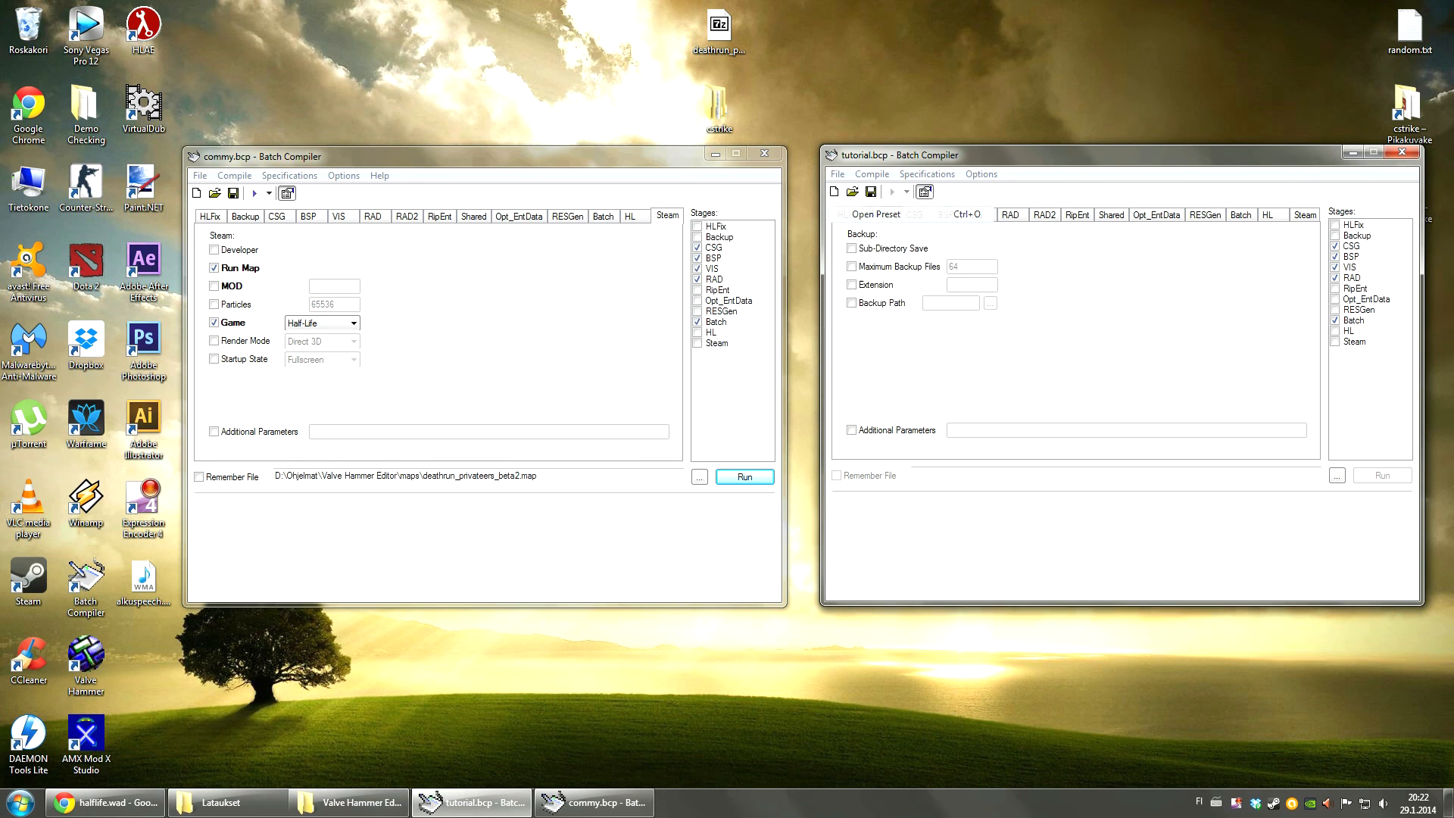
{"action": "left_click", "coordinate": [927, 397]}
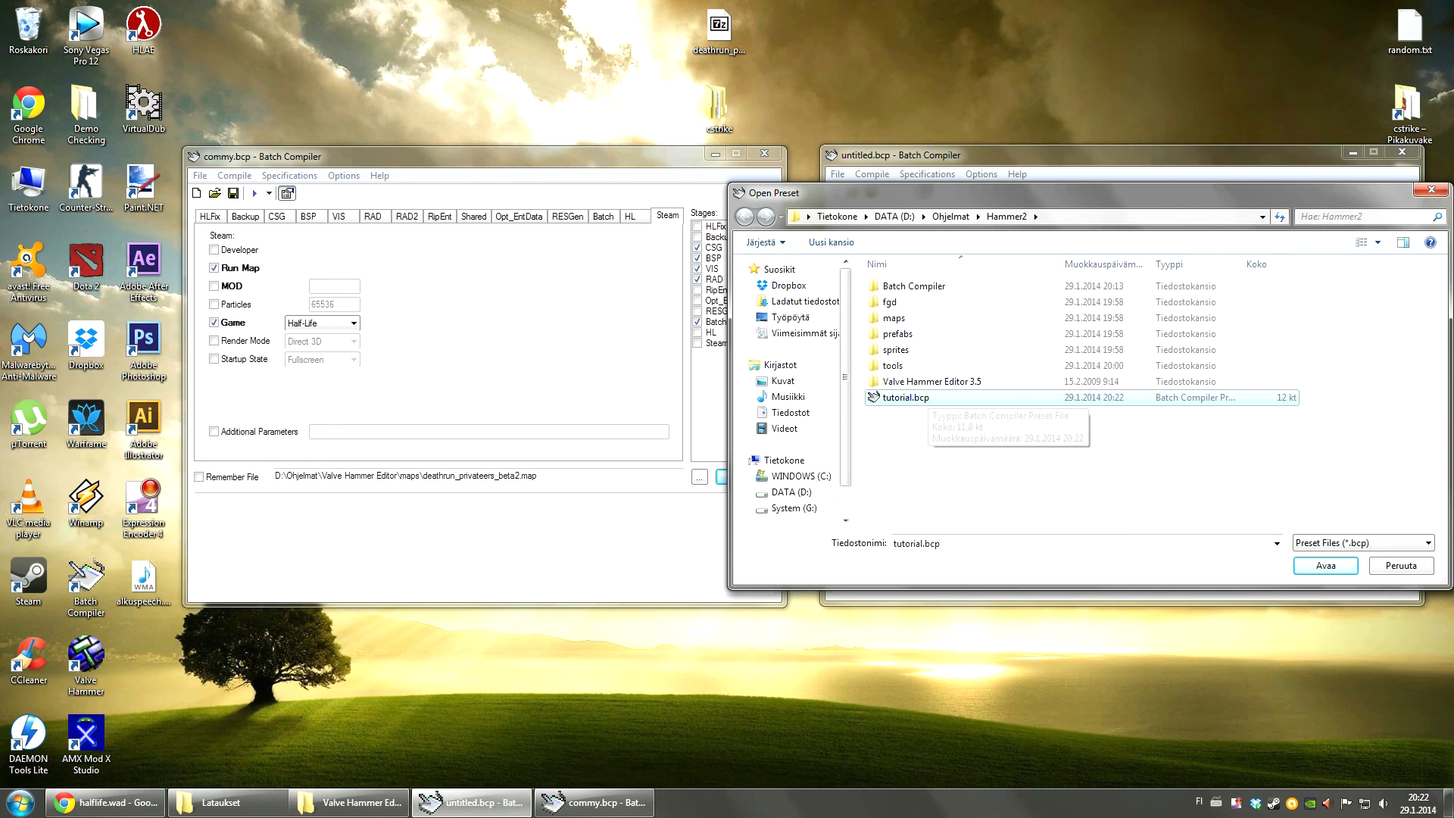
{"action": "key", "text": "Escape"}
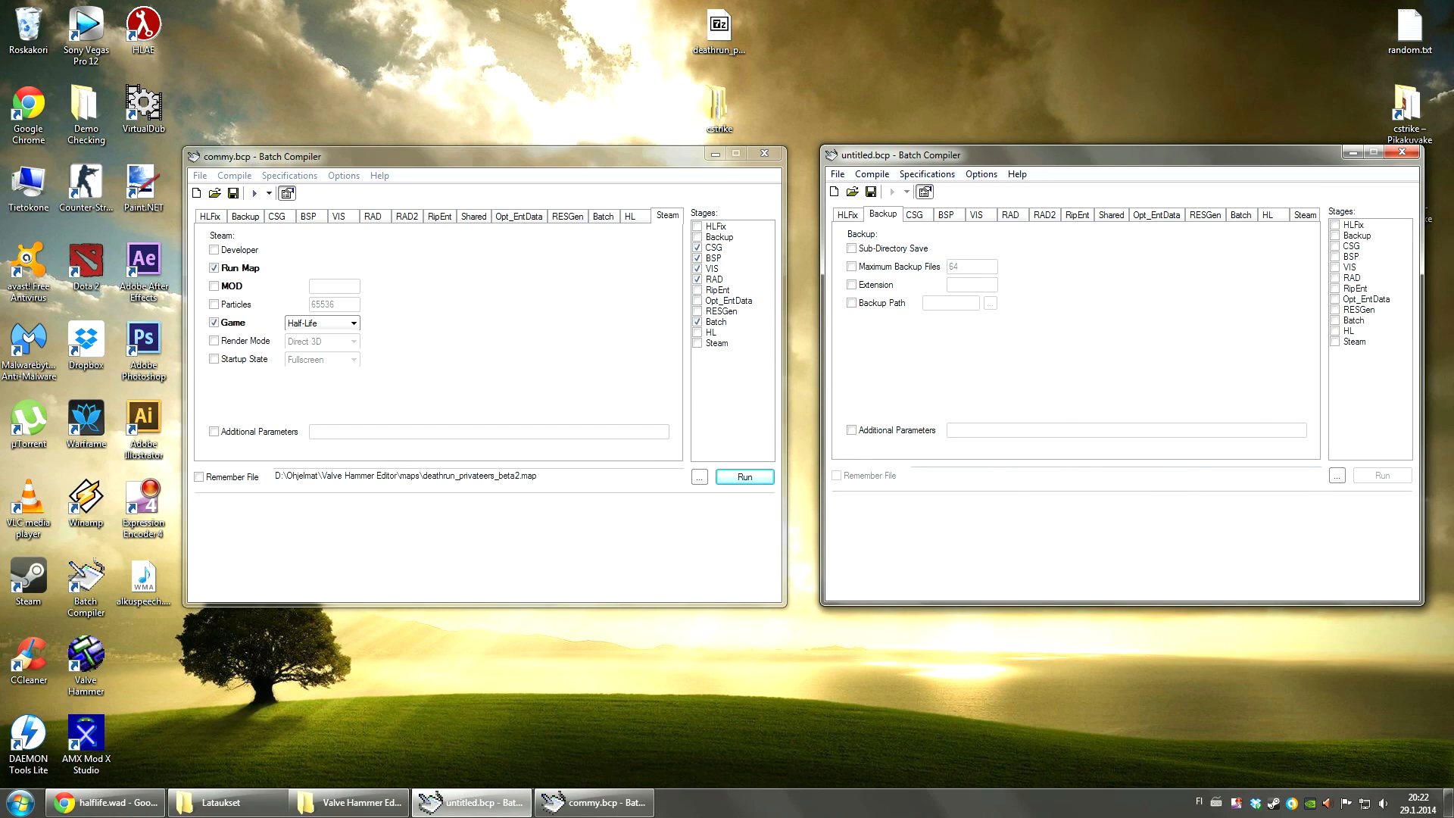
Step: Examine the HLFix, BSP, VIS and RAD stage settings of the blank untitled.bcp preset
{"action": "key", "text": "Right"}
{"action": "key", "text": "Left"}
{"action": "key", "text": "Left"}
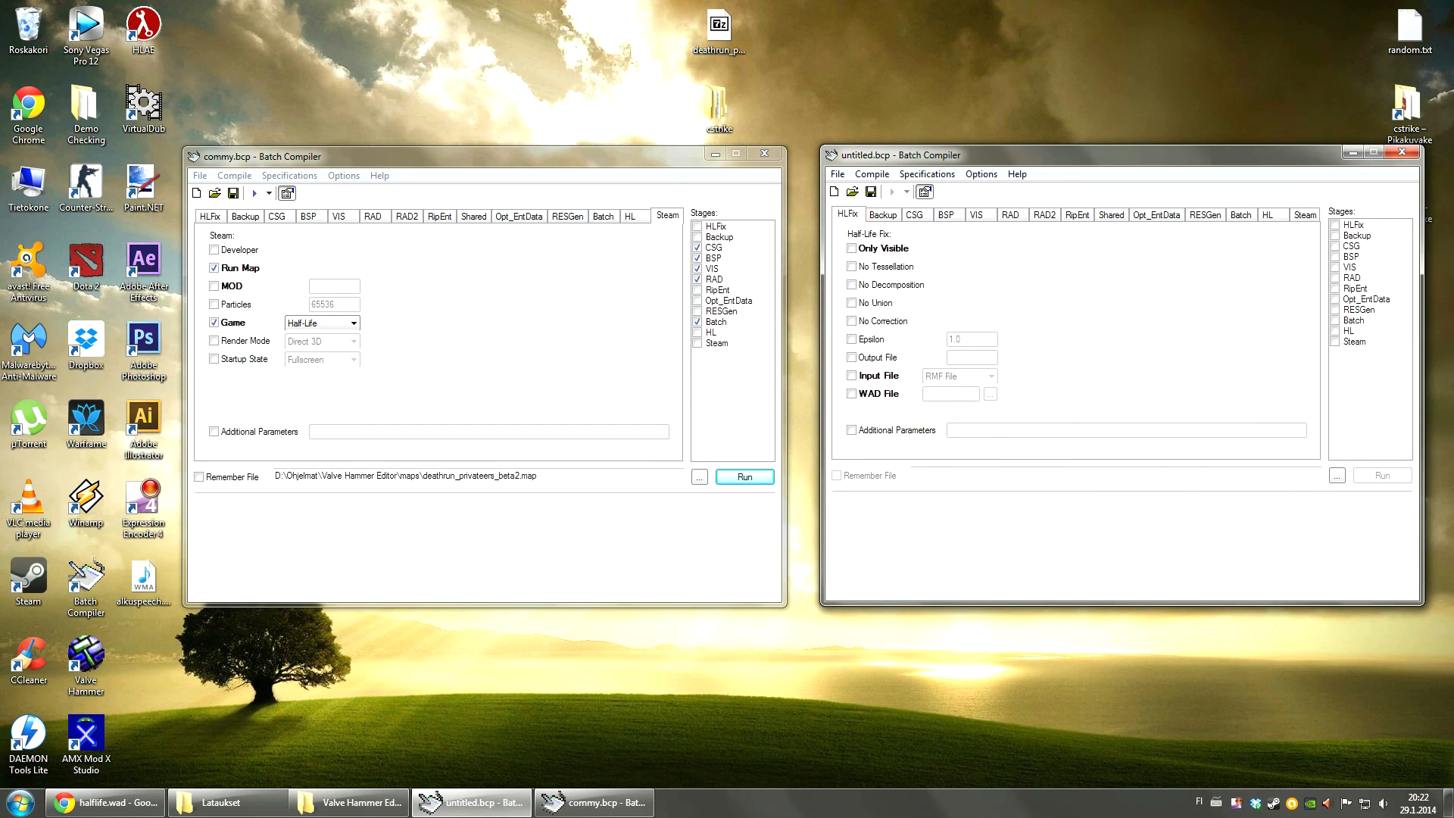
{"action": "left_click", "coordinate": [976, 214]}
{"action": "left_click", "coordinate": [1010, 214]}
{"action": "left_click", "coordinate": [946, 214]}
{"action": "left_click", "coordinate": [976, 214]}
{"action": "left_click", "coordinate": [1010, 214]}
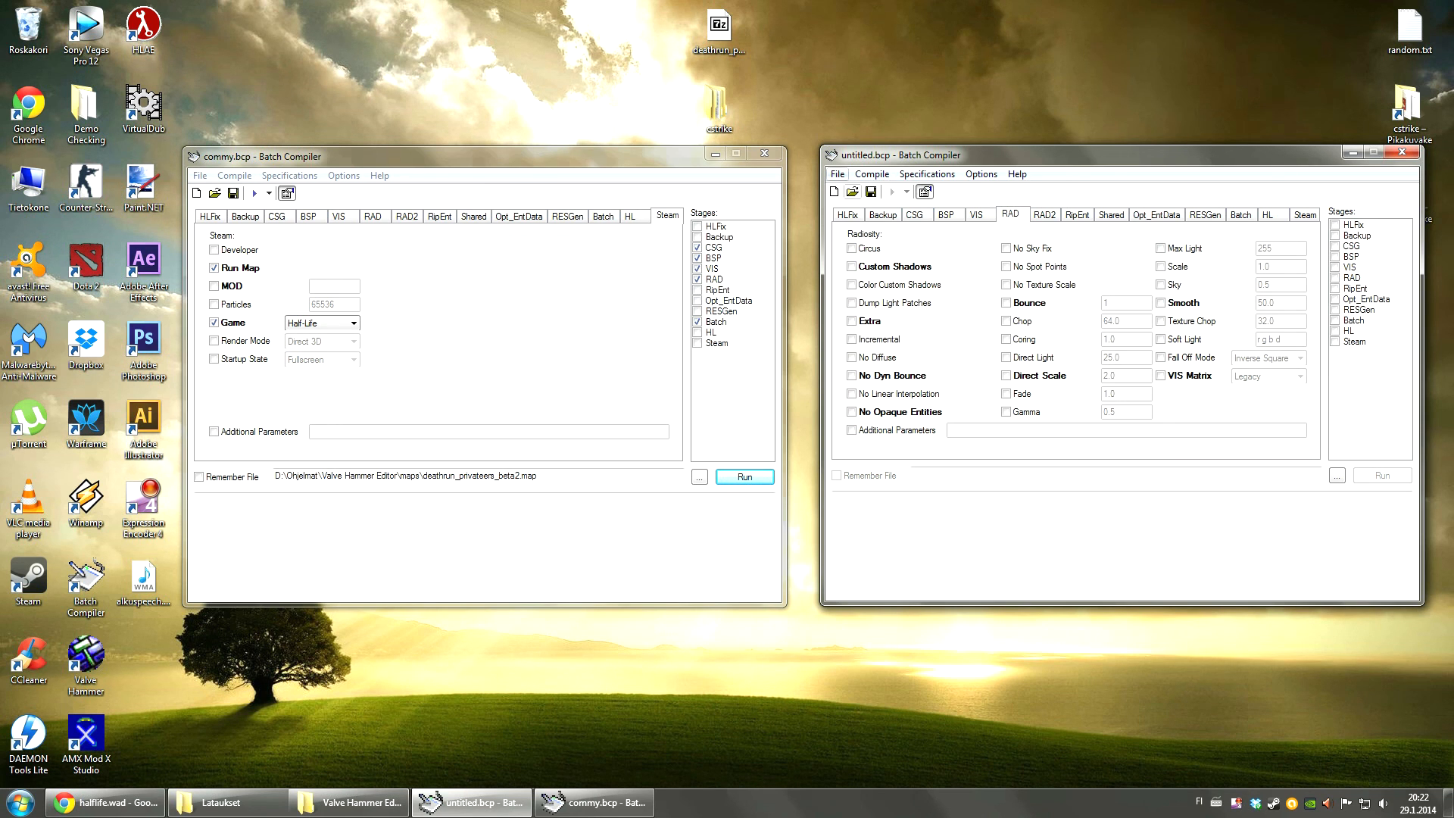
Step: Load the tutorial.bcp preset from the Hammer2 folder and check its compile stage settings
{"action": "key", "text": "alt+f"}
{"action": "left_click", "coordinate": [876, 214]}
{"action": "double_click", "coordinate": [907, 397]}
{"action": "left_click", "coordinate": [946, 214]}
{"action": "left_click", "coordinate": [976, 215]}
{"action": "left_click", "coordinate": [1043, 214]}
{"action": "left_click", "coordinate": [946, 215]}
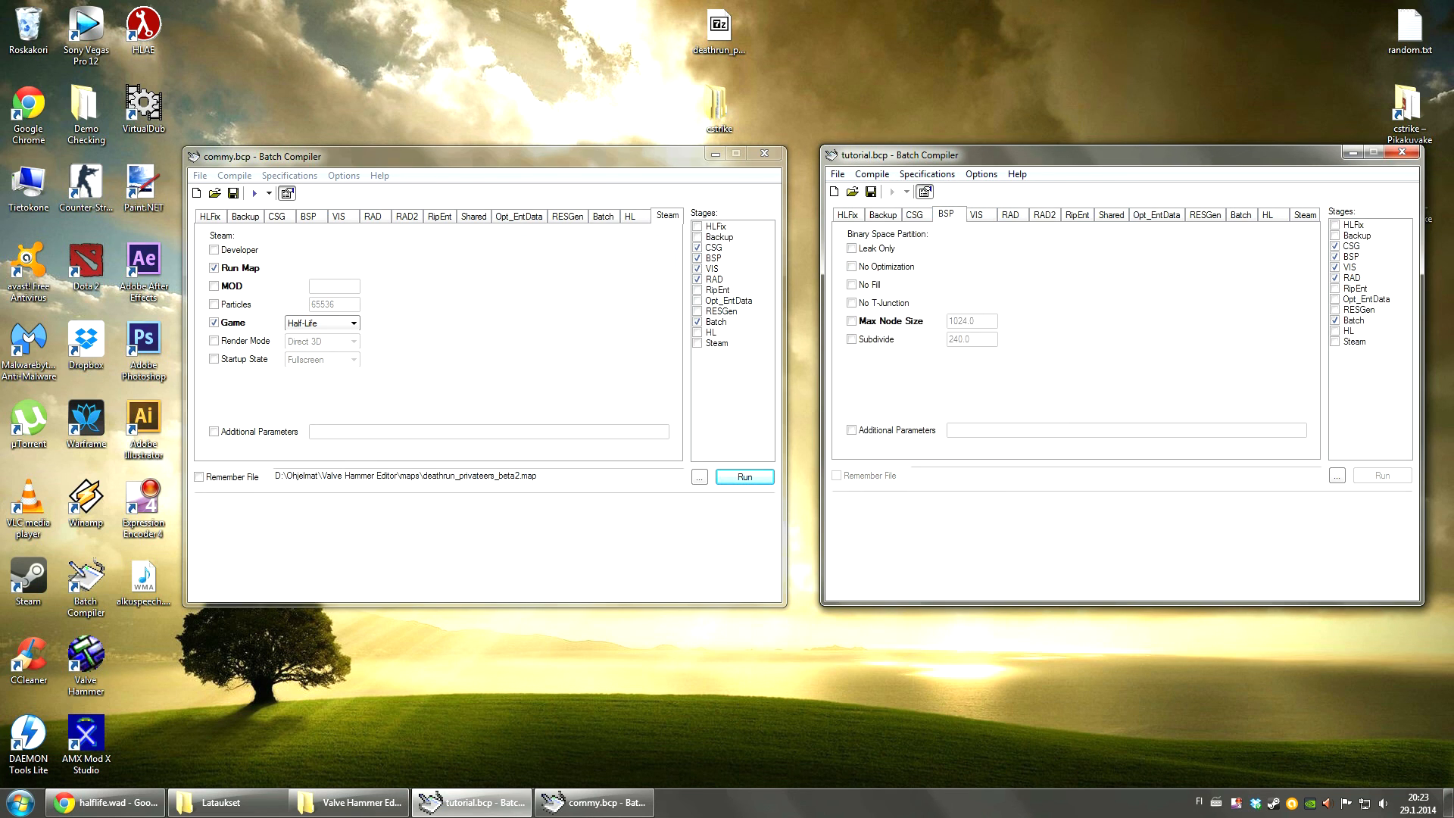
{"action": "left_click", "coordinate": [914, 214]}
{"action": "left_click", "coordinate": [883, 214]}
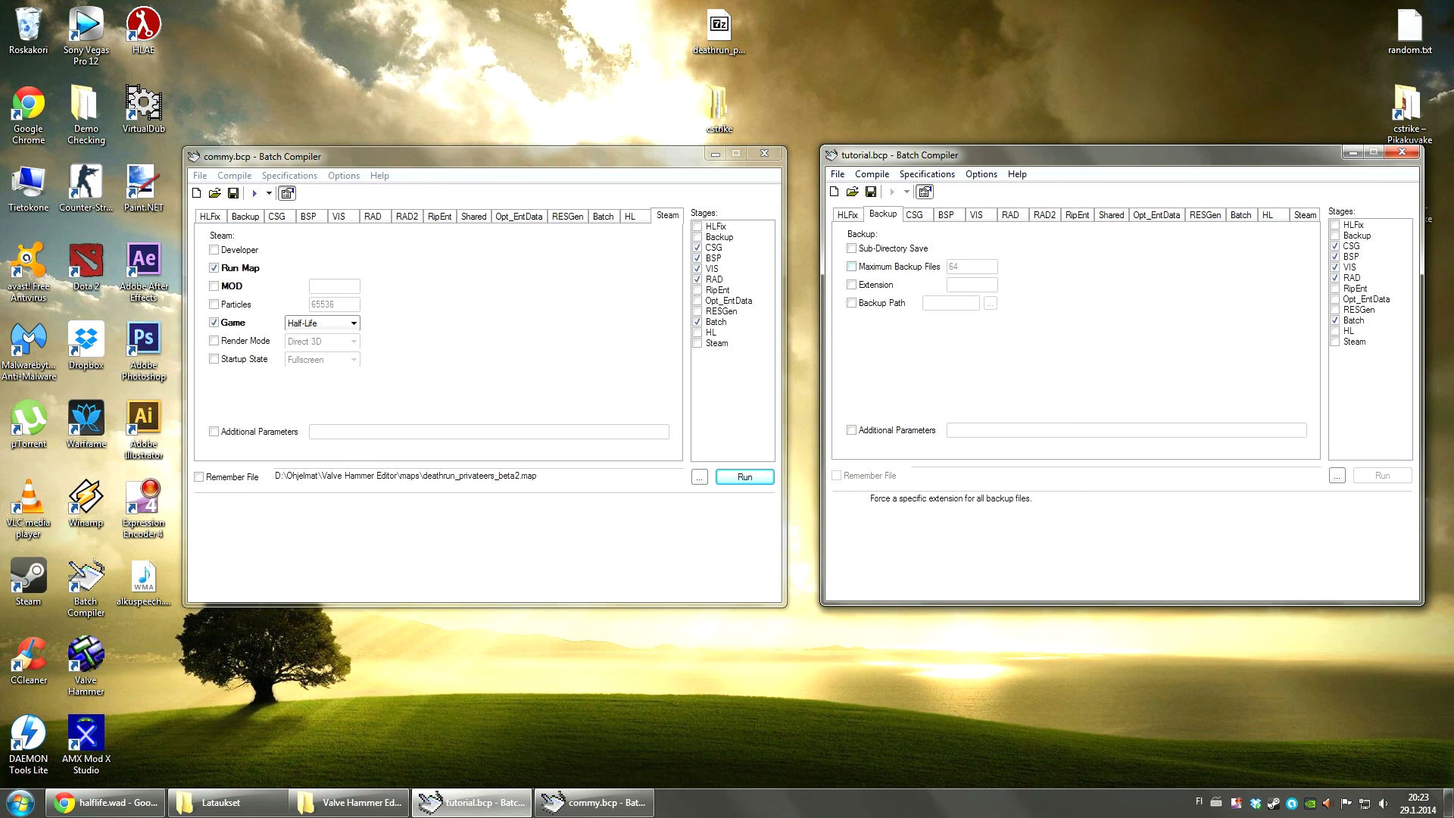
Step: Close both Batch Compiler windows, commy.bcp and tutorial.bcp
{"action": "left_click", "coordinate": [764, 153]}
{"action": "left_click_drag", "start_coordinate": [984, 154], "coordinate": [601, 154]}
{"action": "left_click", "coordinate": [1018, 151]}
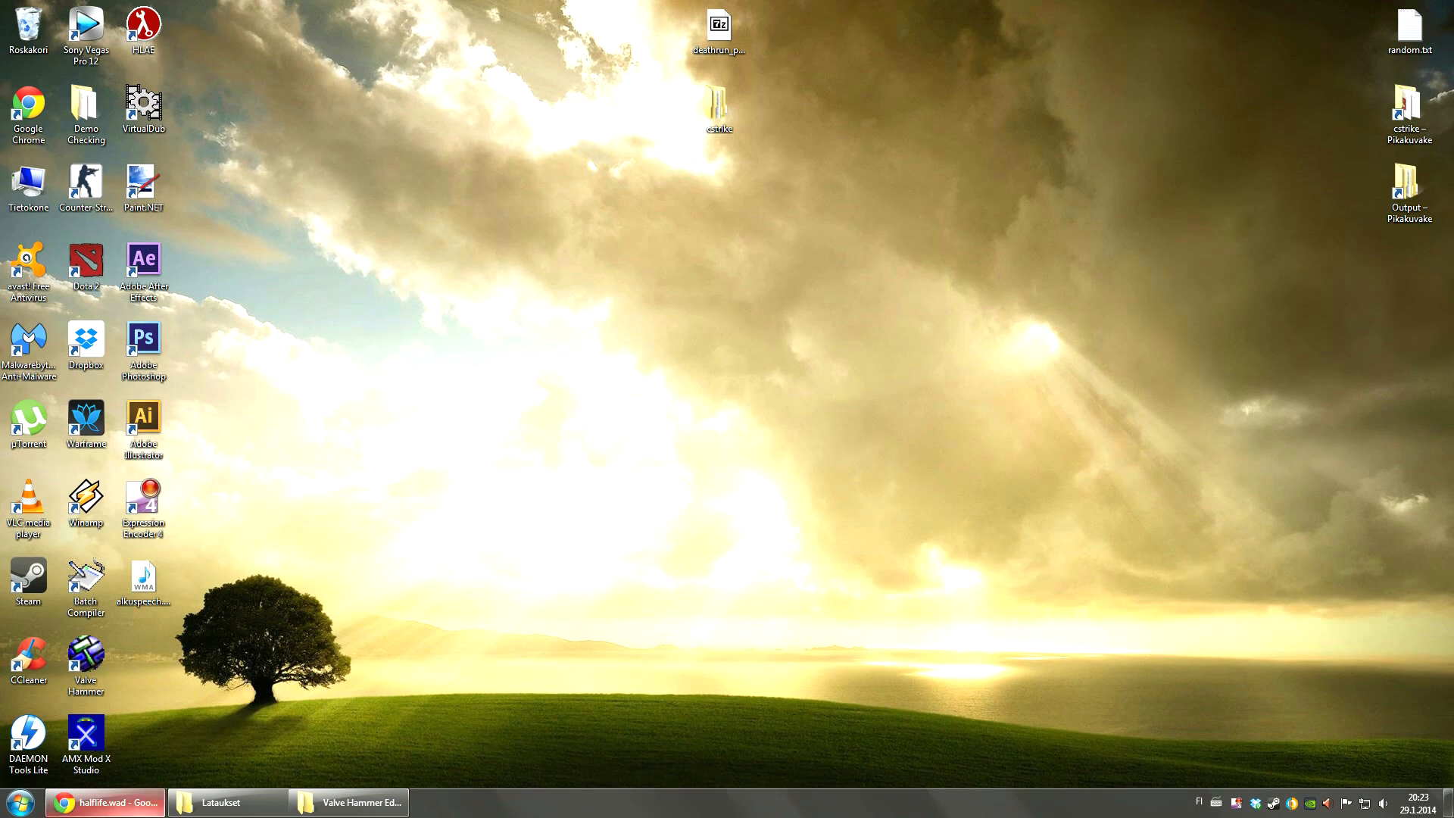
{"action": "left_click", "coordinate": [102, 801]}
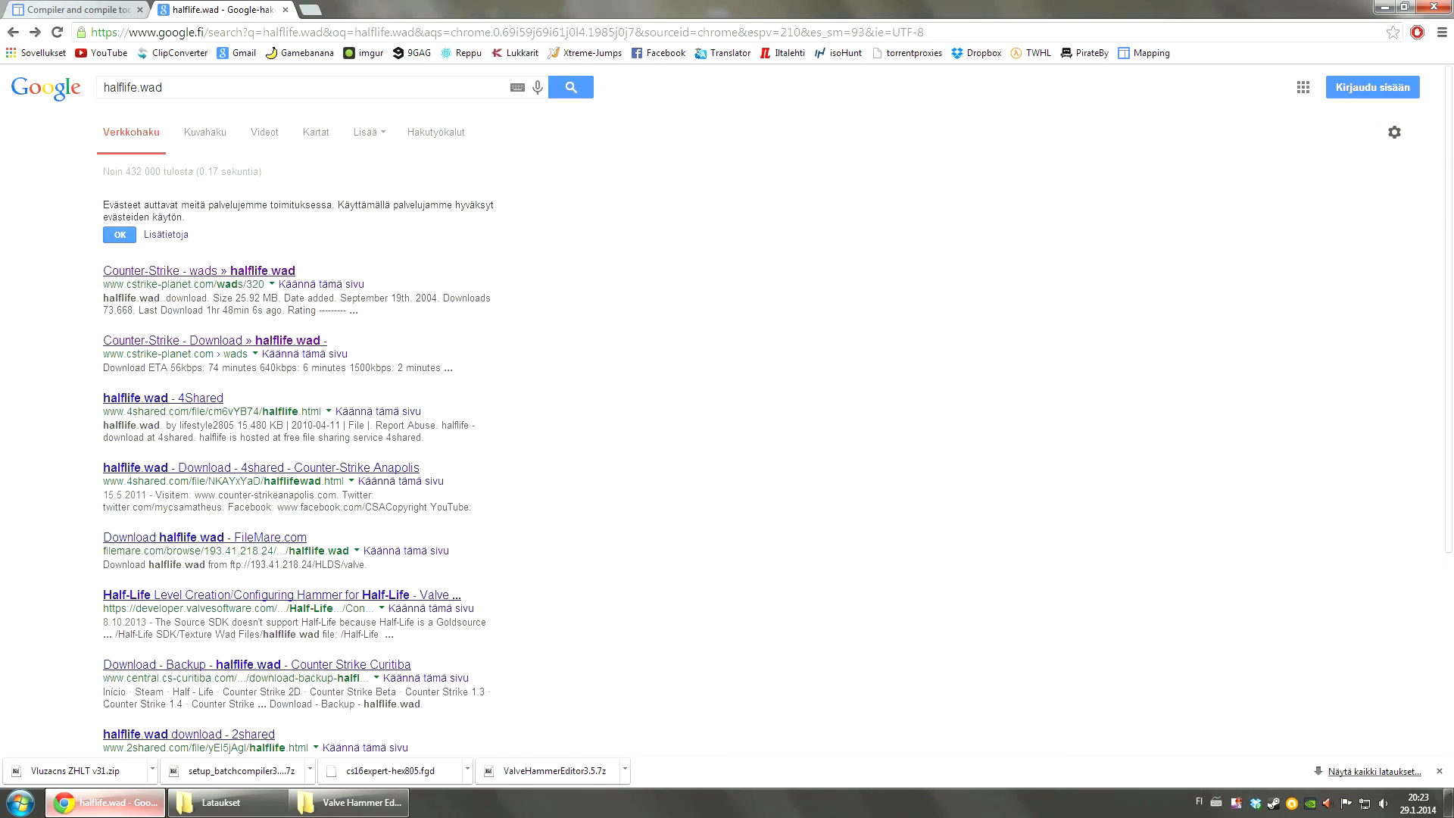
{"action": "left_click", "coordinate": [102, 801]}
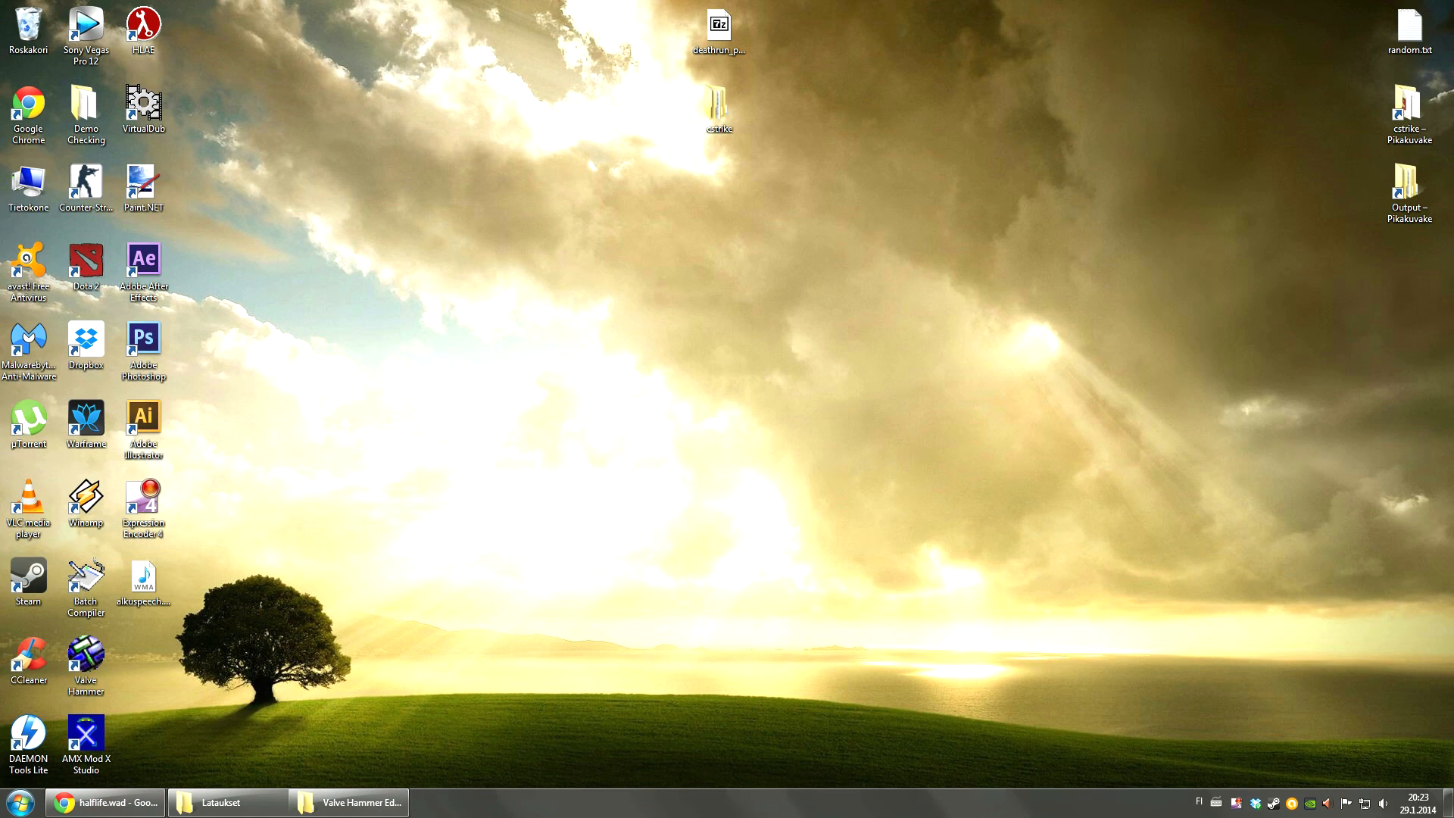